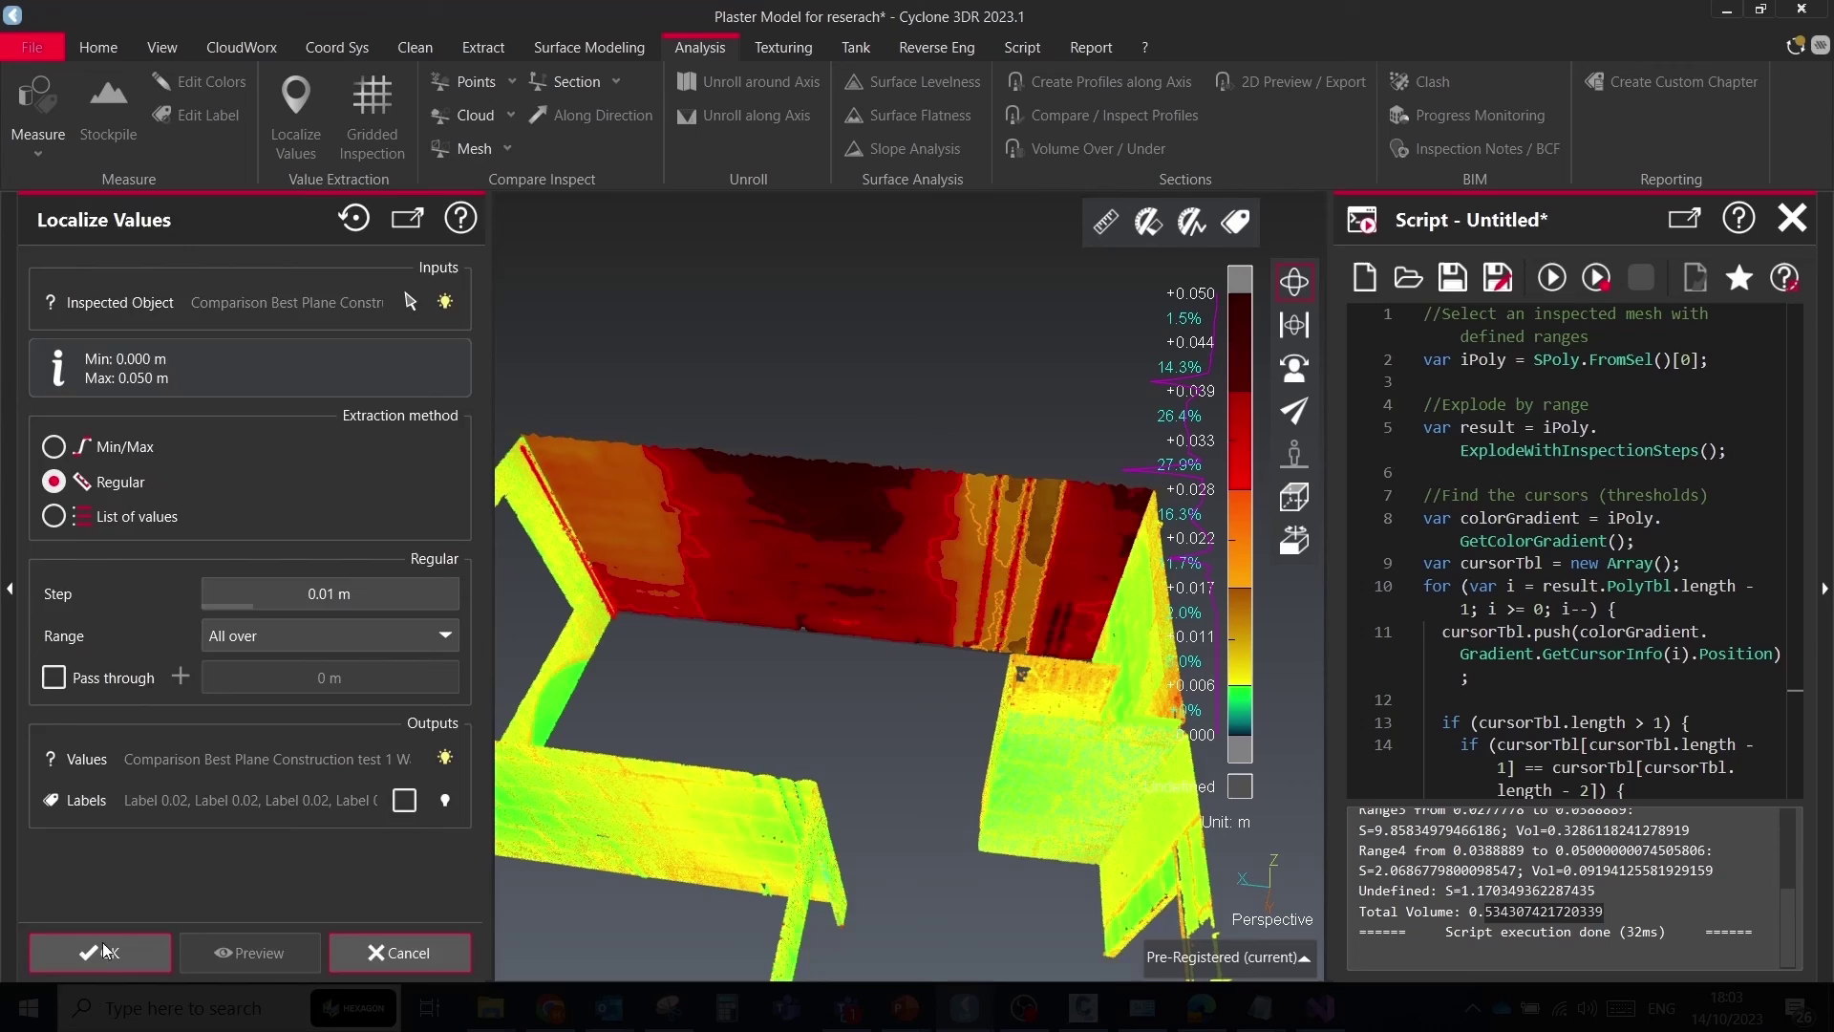
Extract localized values over the wall's plane comparison at a regular 0.01 m step across the whole range
{"action": "left_click", "coordinate": [103, 951]}
{"action": "left_click", "coordinate": [415, 46]}
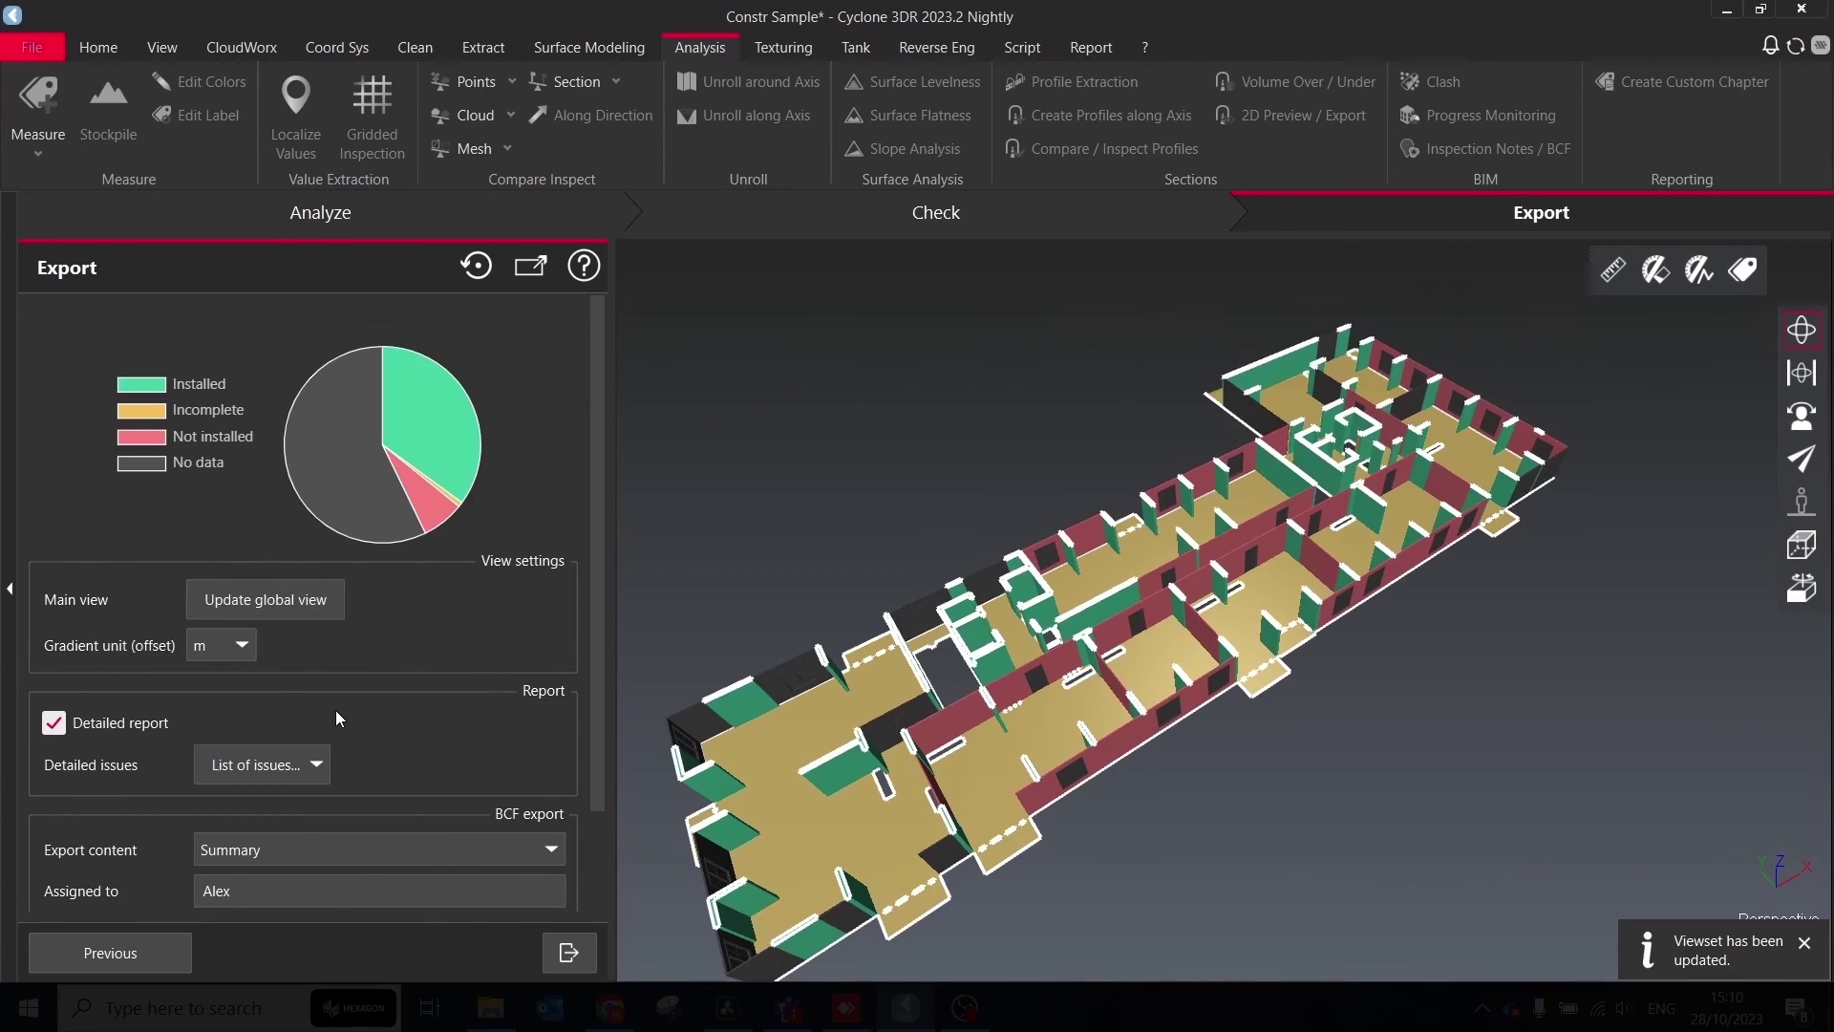
Check which issue types are included in the detailed progress report
{"action": "scroll", "coordinate": [344, 745], "scroll_direction": "down", "scroll_amount": 1}
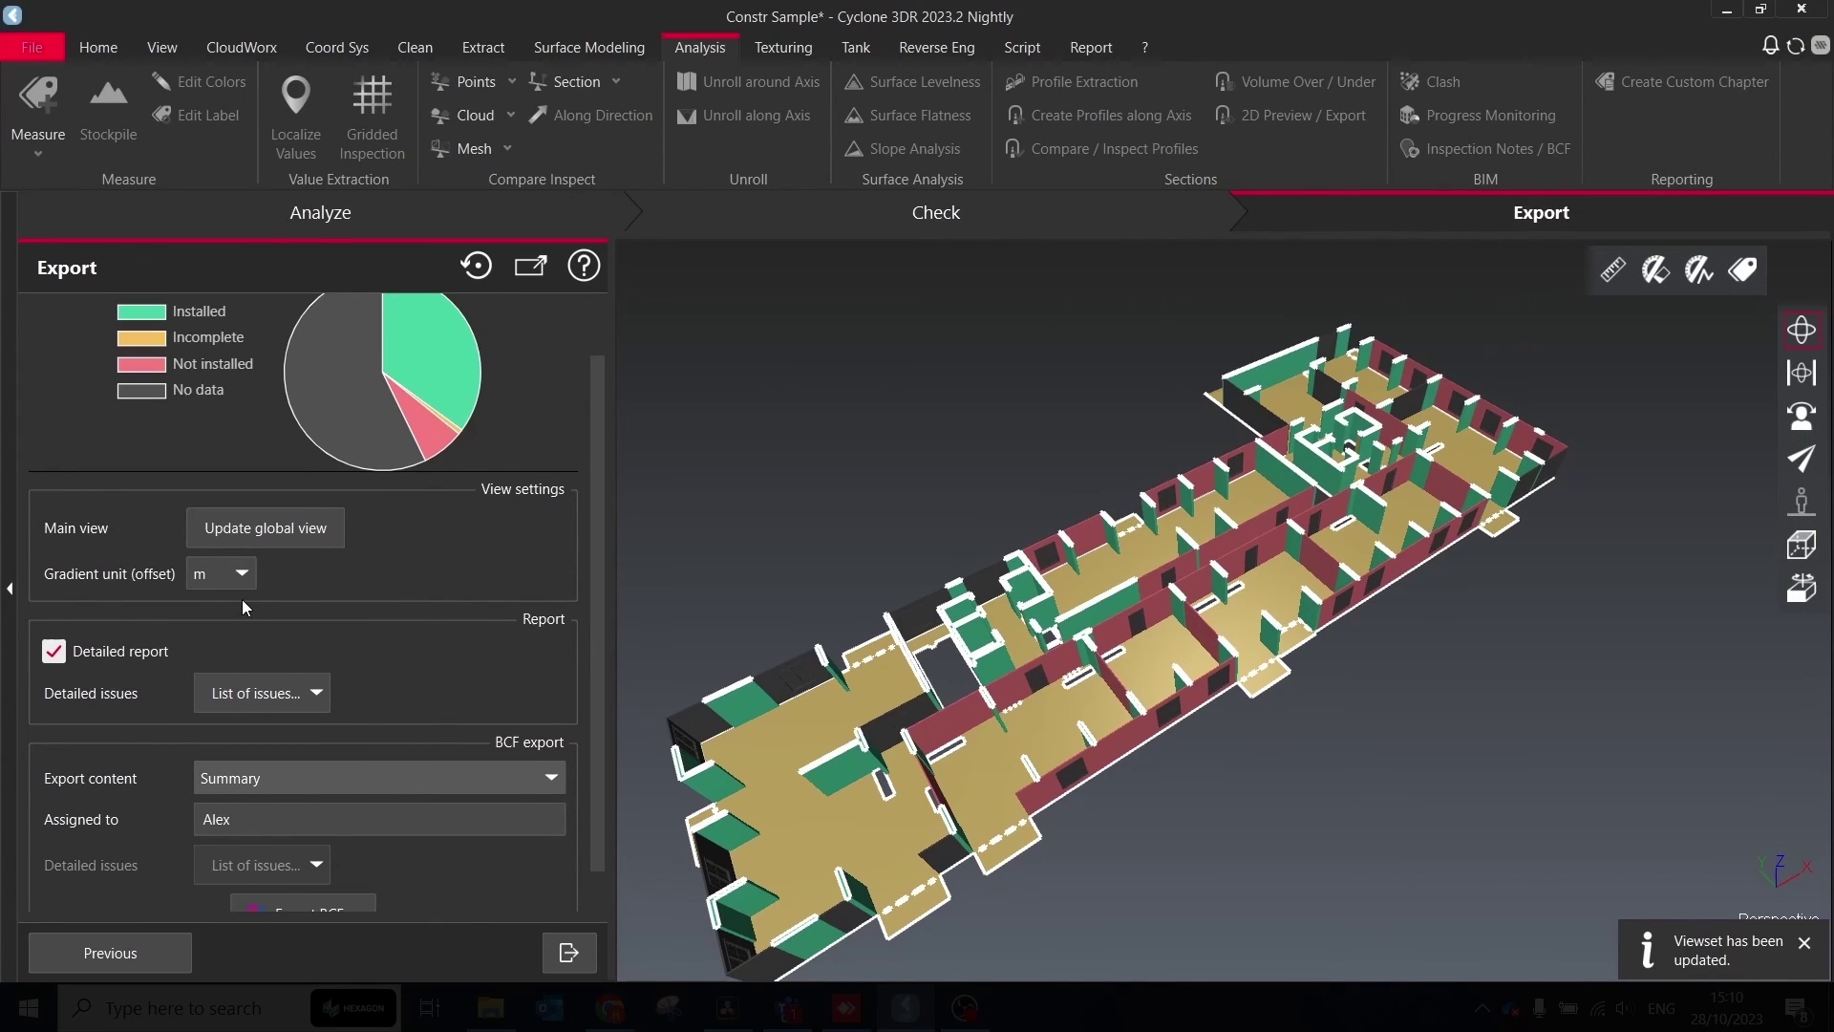
{"action": "left_click", "coordinate": [258, 693]}
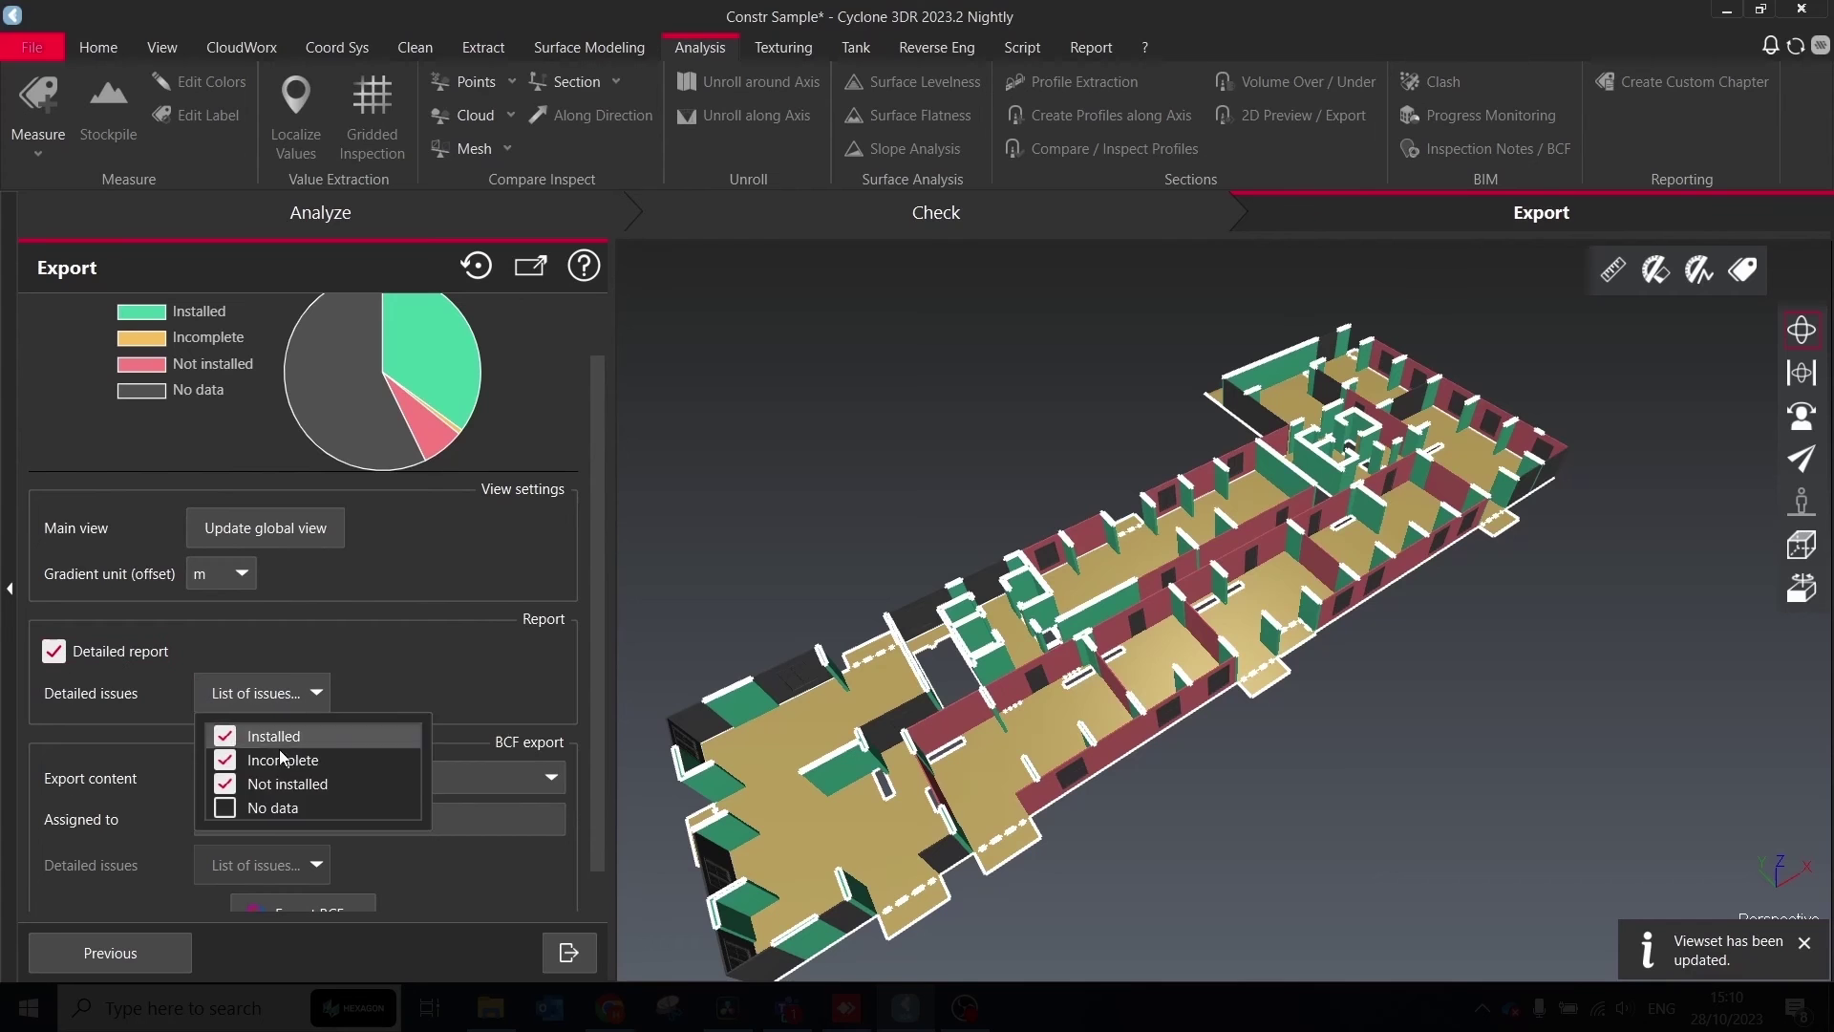
{"action": "left_click", "coordinate": [355, 766]}
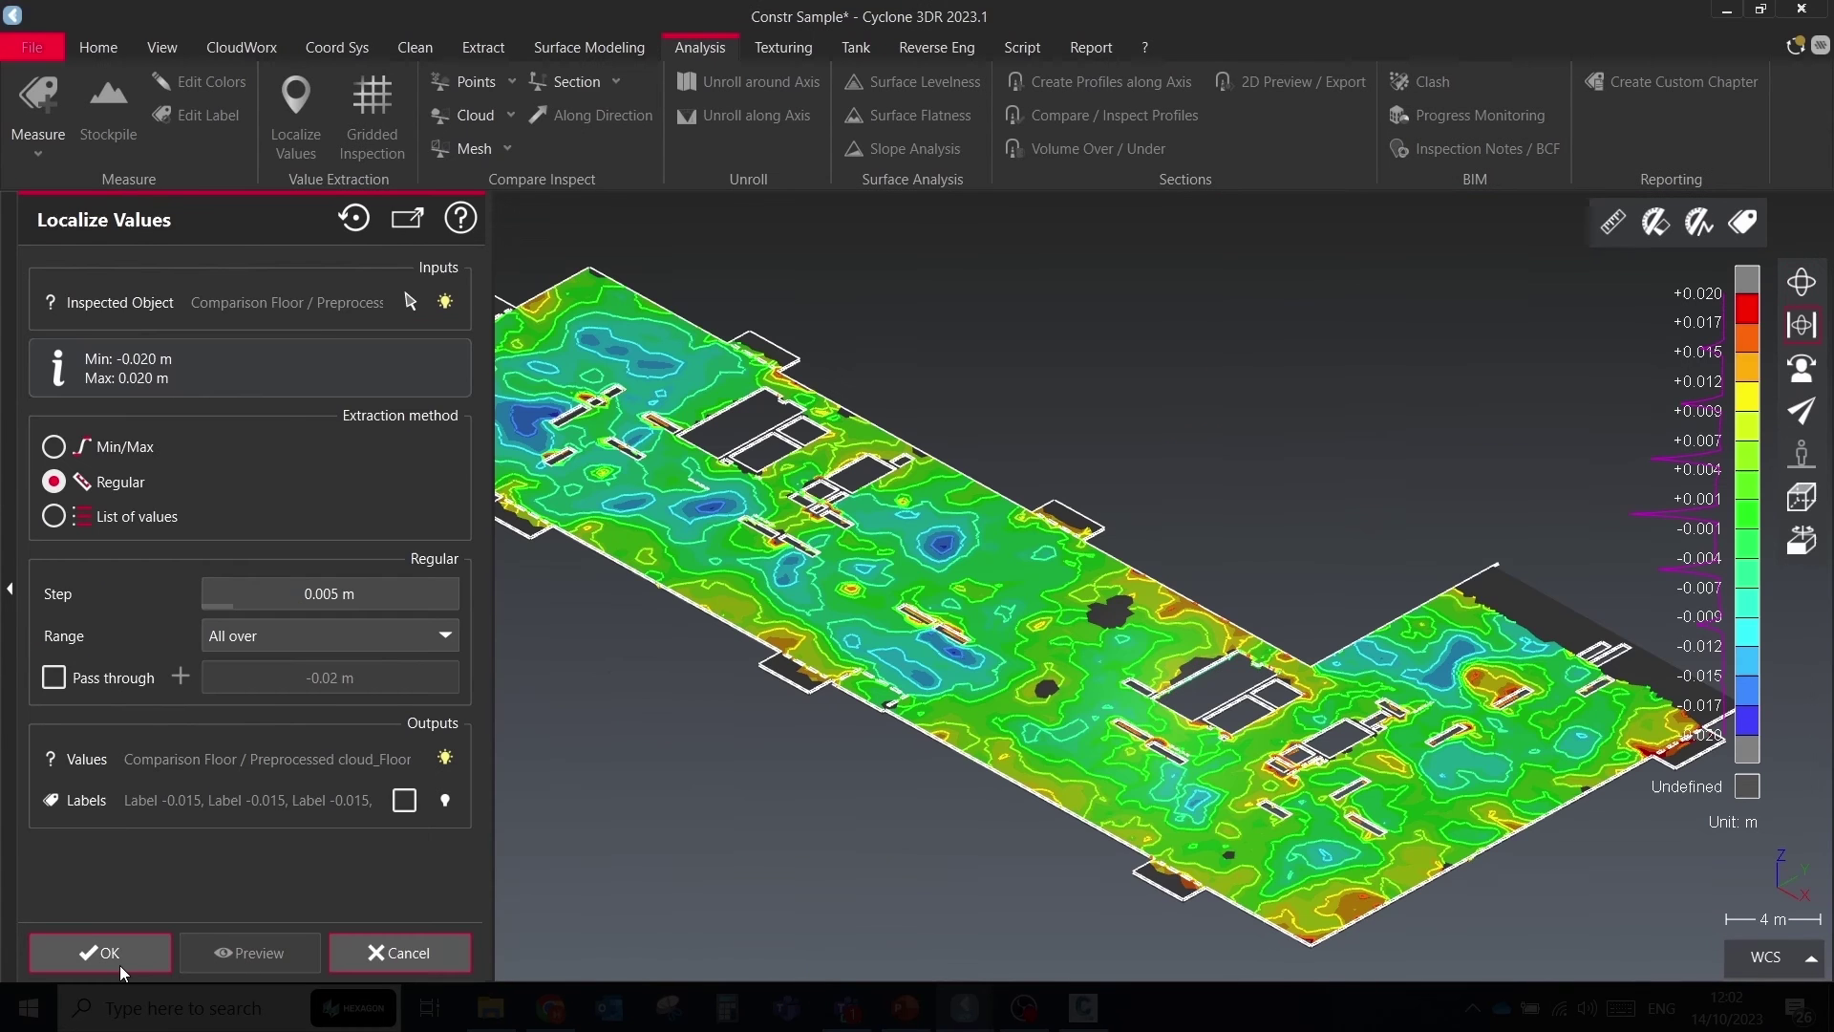
Extract localized values over the whole floor comparison at a regular 0.005 m step, without labels
{"action": "left_click", "coordinate": [118, 965]}
{"action": "scroll", "coordinate": [659, 540], "scroll_direction": "up", "scroll_amount": 3}
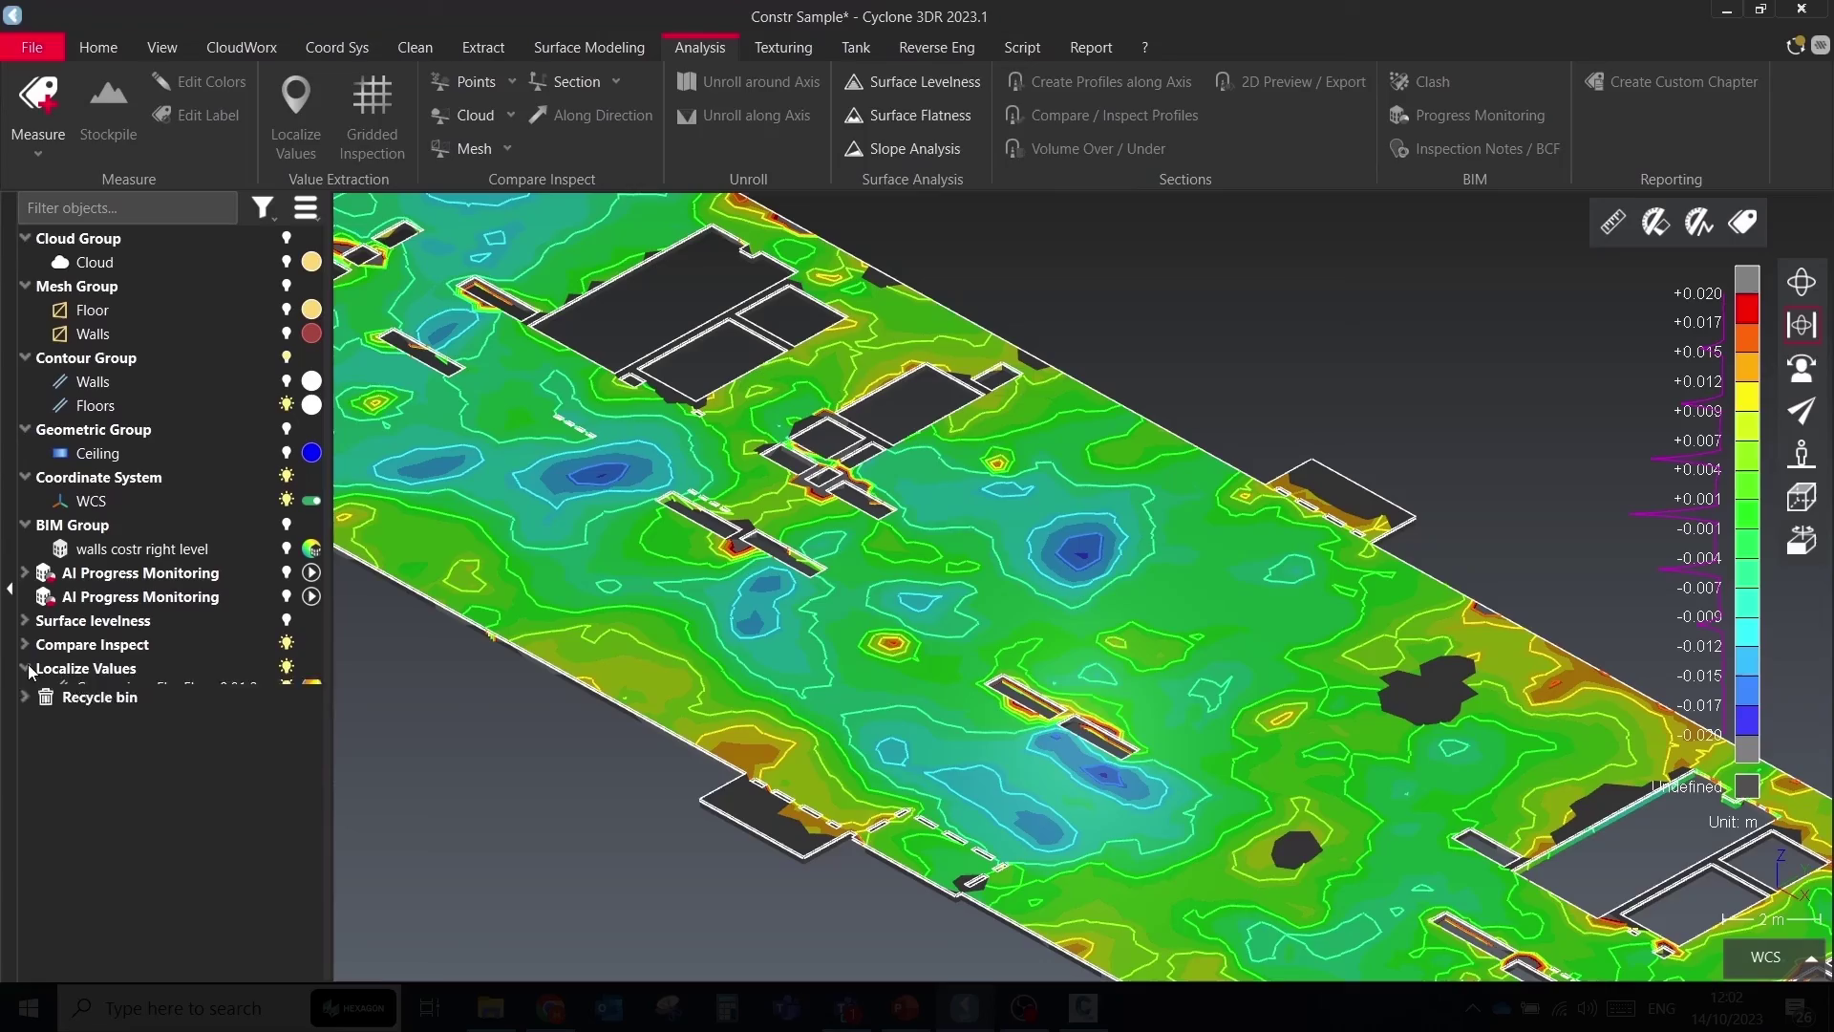
Select the range of extracted floor contour lines under Localize Values and open the polyline editing options
{"action": "left_click", "coordinate": [99, 691]}
{"action": "left_click", "coordinate": [99, 855], "text": "shift"}
{"action": "left_click", "coordinate": [427, 53]}
{"action": "left_click", "coordinate": [1506, 154]}
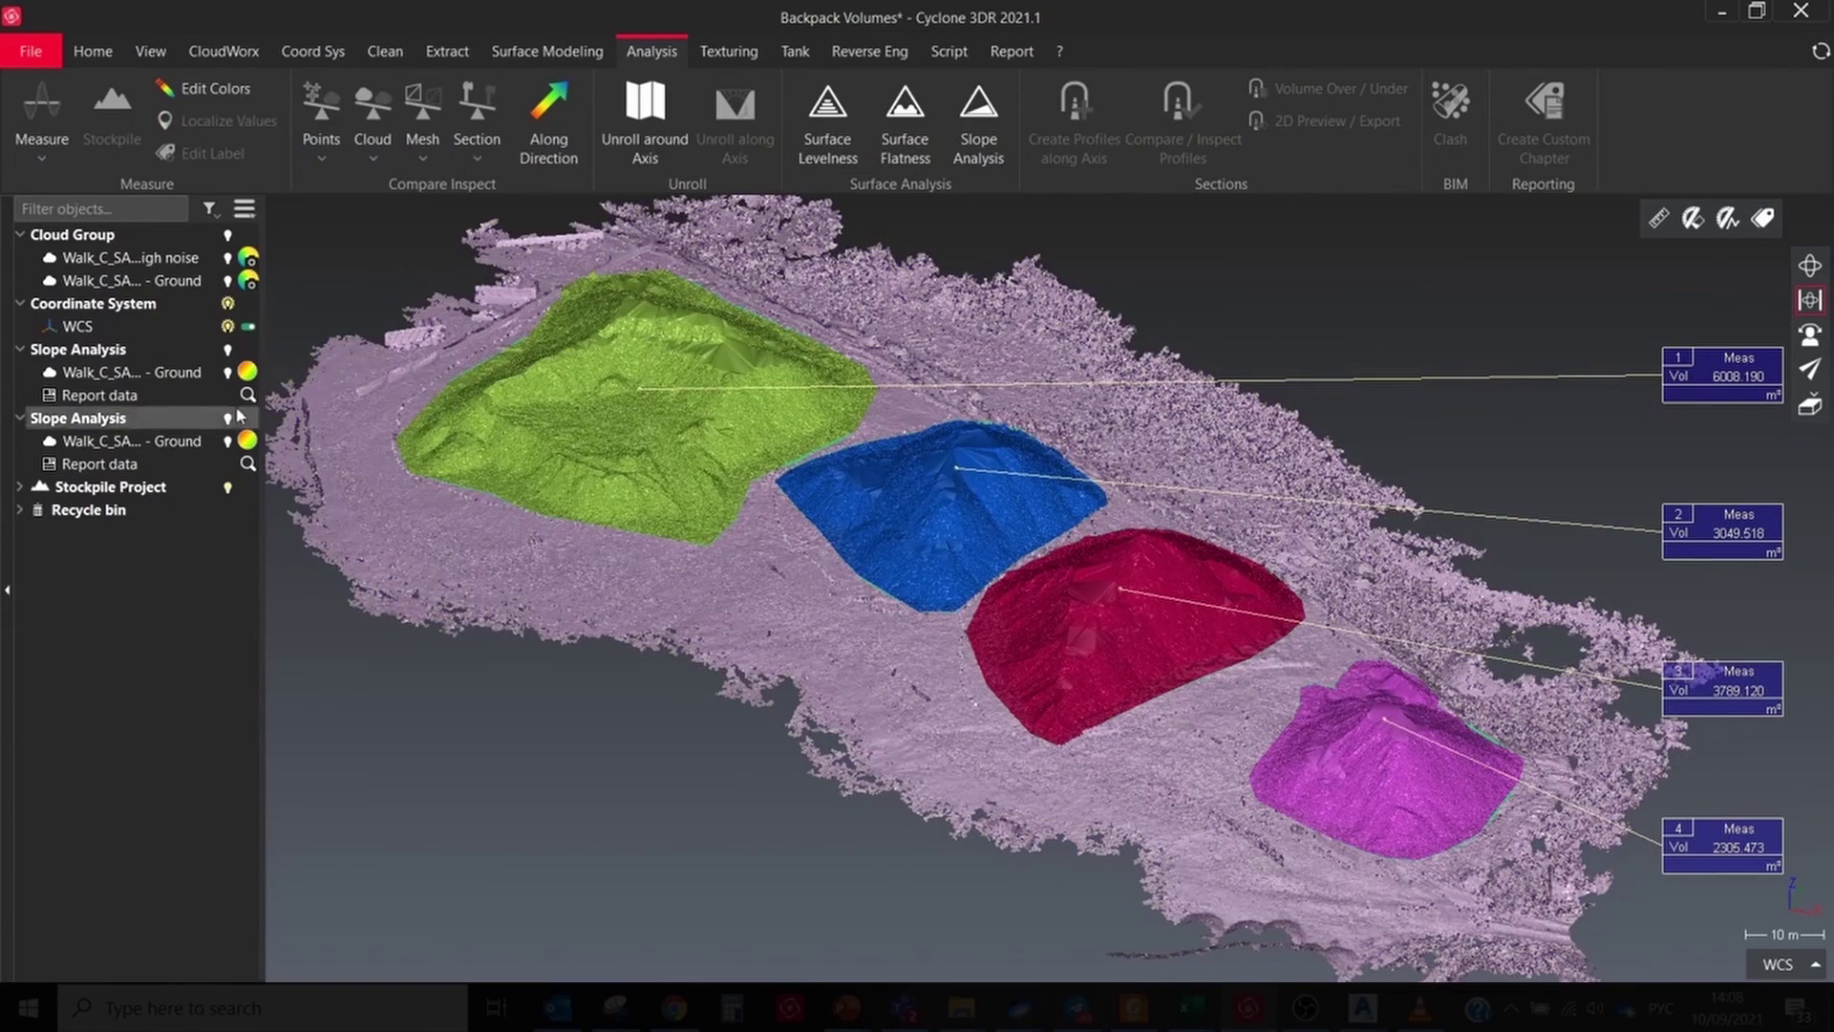
Change the display of the ground point cloud around the four stockpiles to a uniform white
{"action": "right_click", "coordinate": [336, 444]}
{"action": "mouse_move", "coordinate": [455, 873]}
{"action": "left_click", "coordinate": [593, 901]}
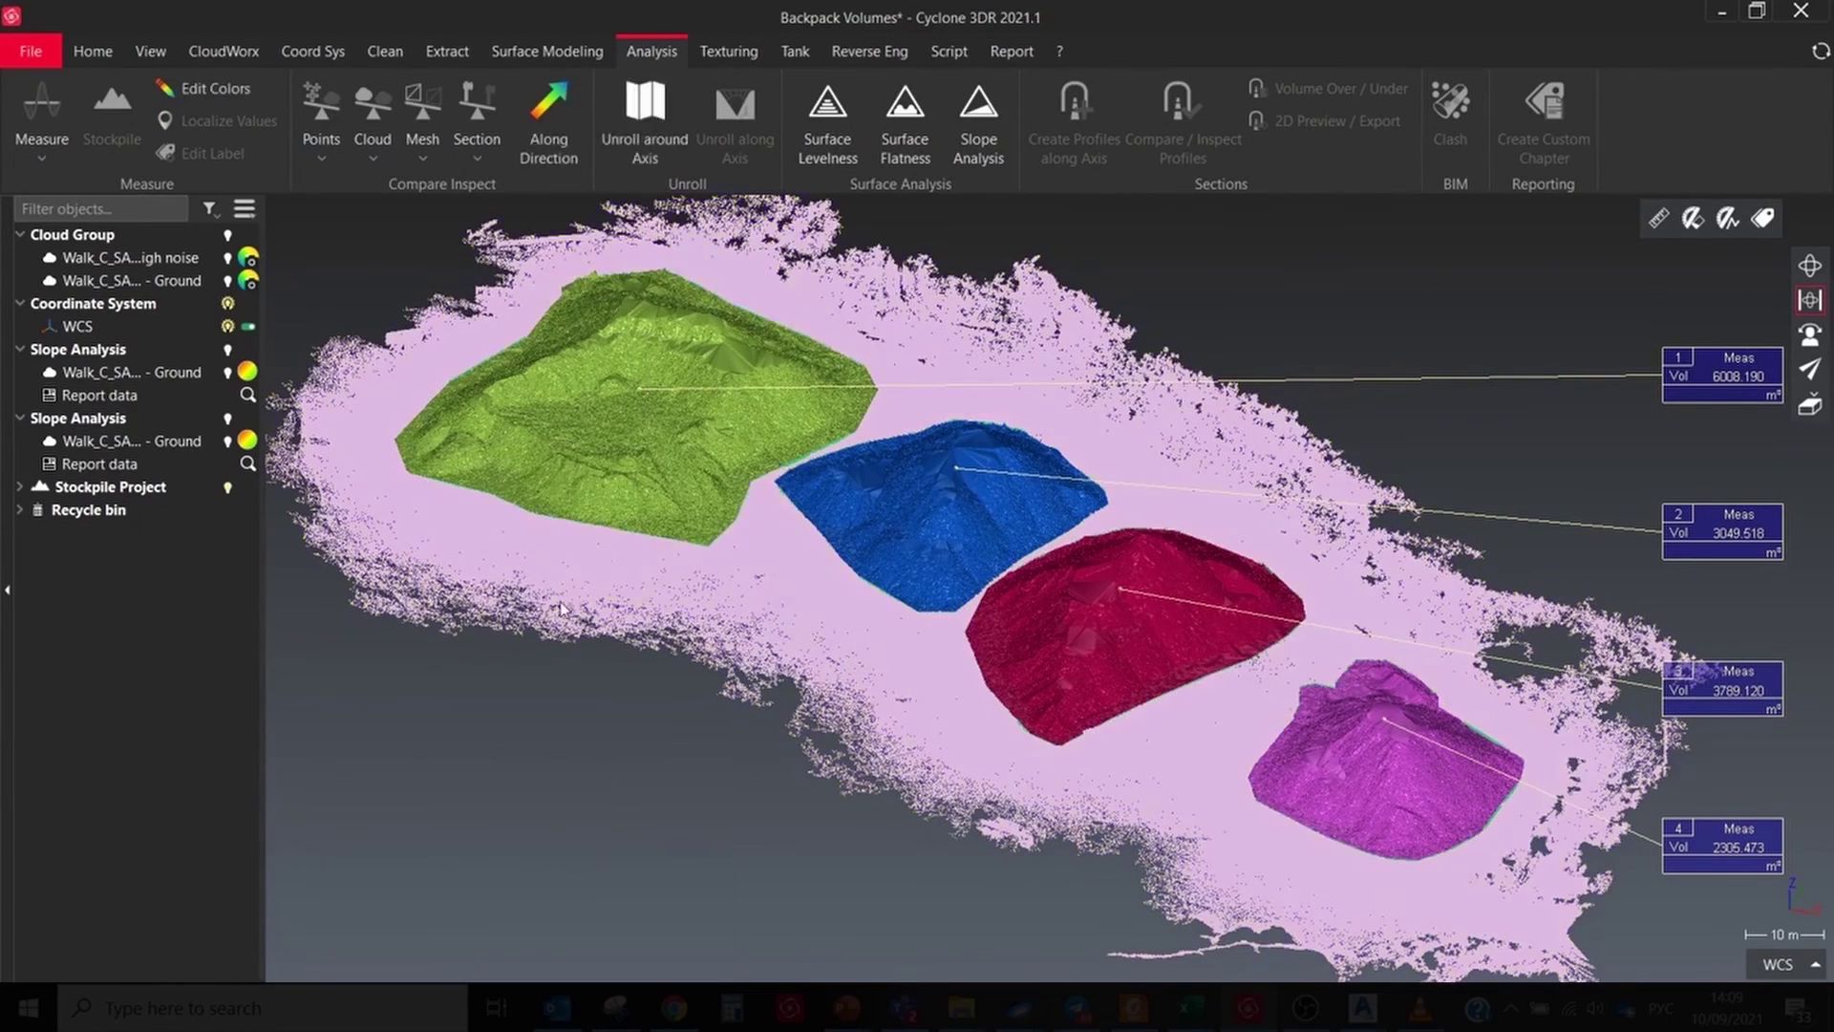
{"action": "right_click", "coordinate": [560, 600]}
{"action": "mouse_move", "coordinate": [664, 519]}
{"action": "left_click", "coordinate": [825, 705]}
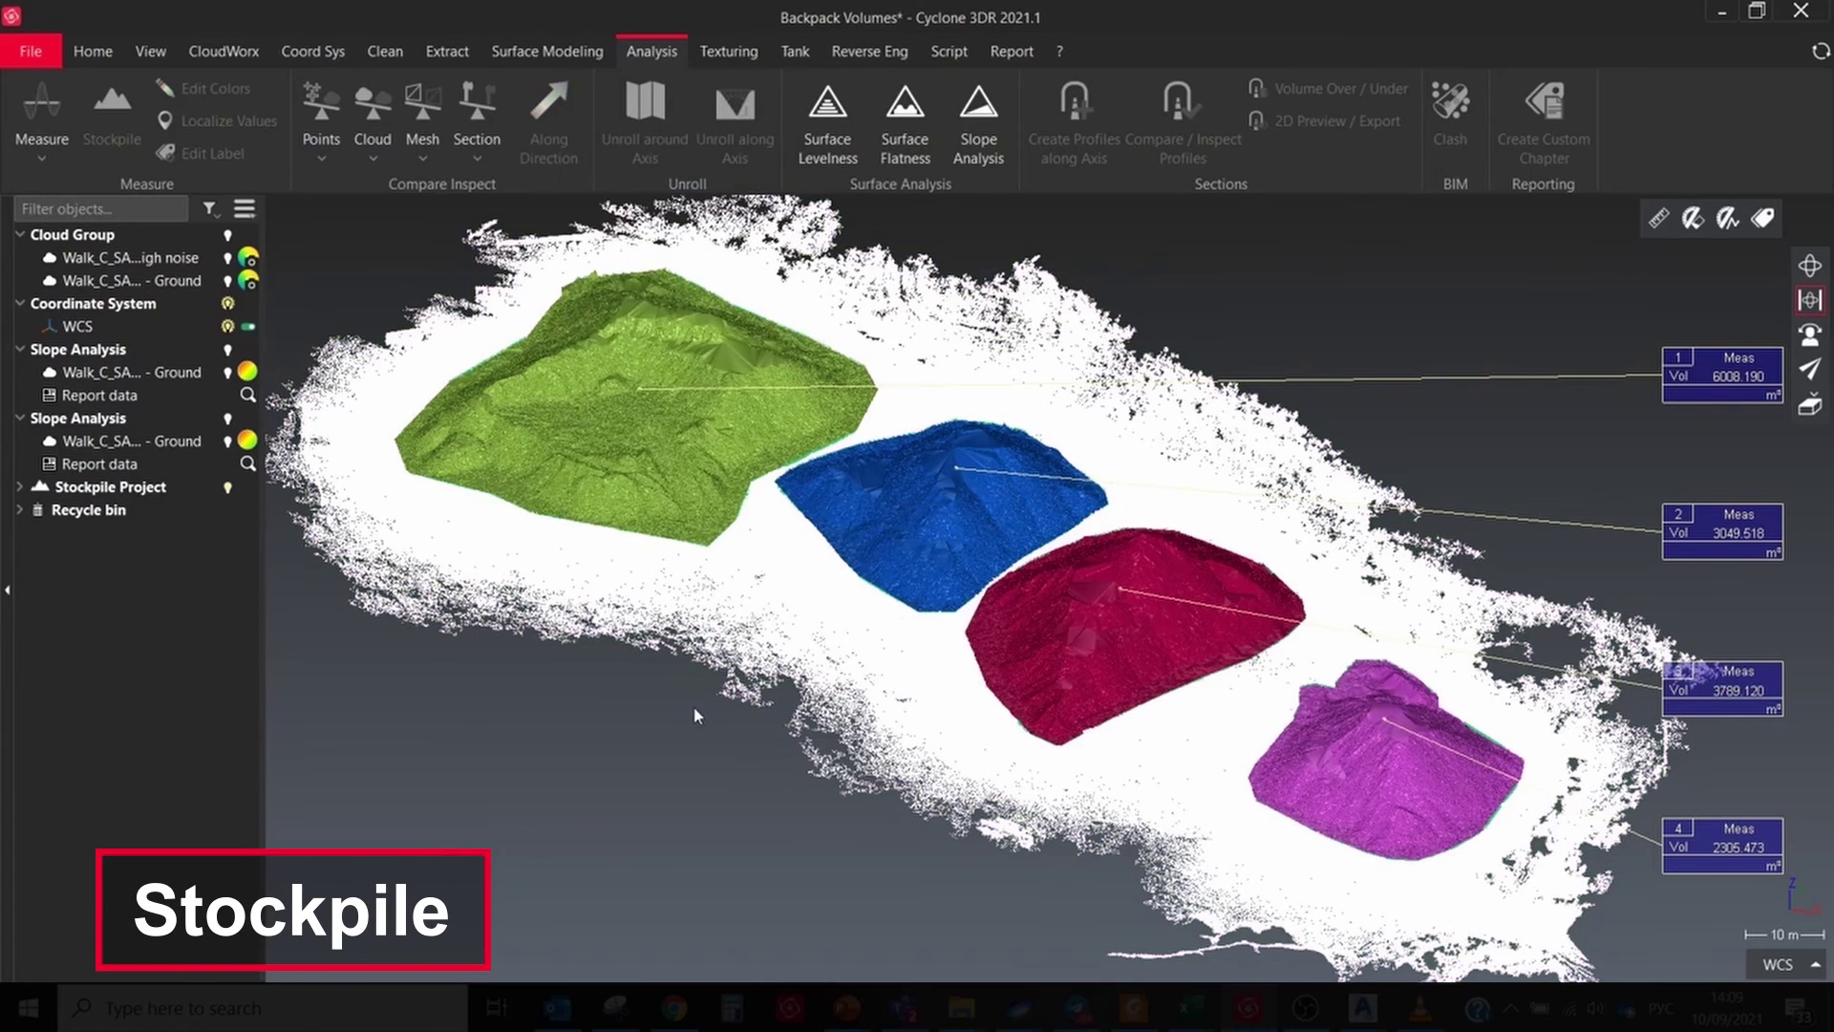
{"action": "left_click", "coordinate": [669, 594]}
{"action": "right_click", "coordinate": [669, 594]}
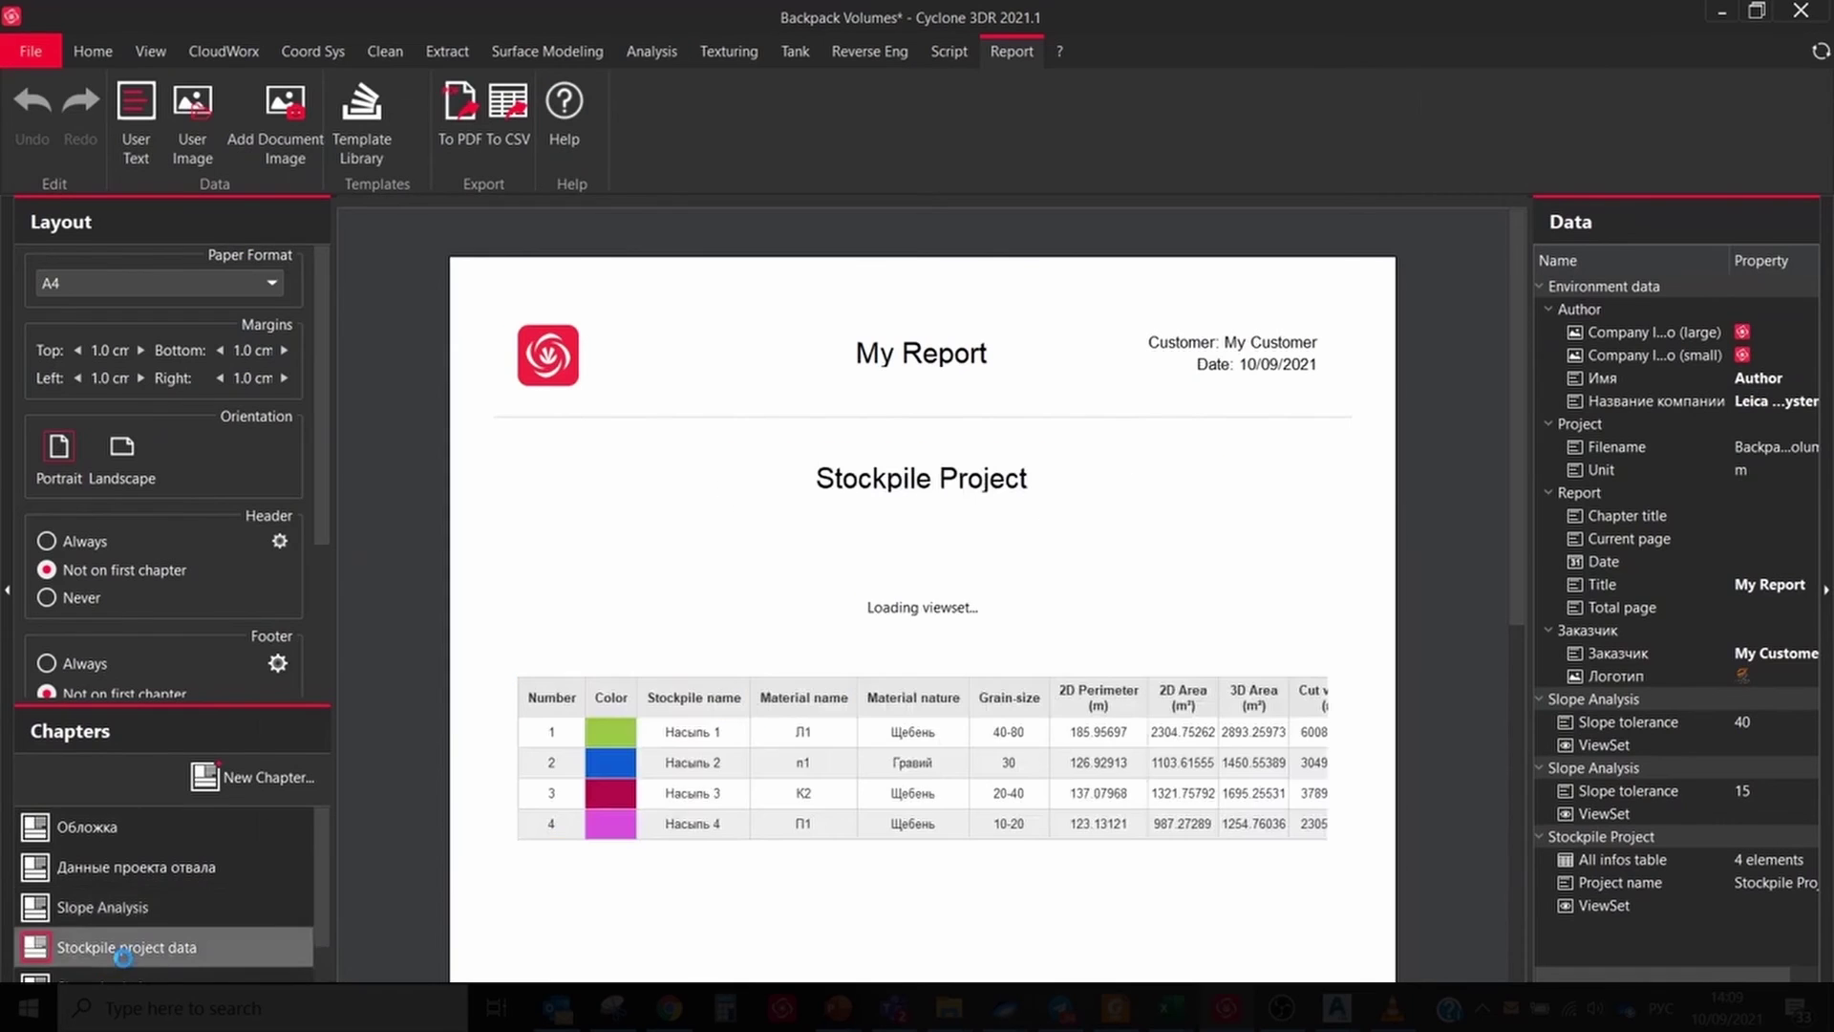
Review the stockpile view and results table in the report's Stockpile project data chapter
{"action": "scroll", "coordinate": [1206, 800], "scroll_direction": "down", "scroll_amount": 2}
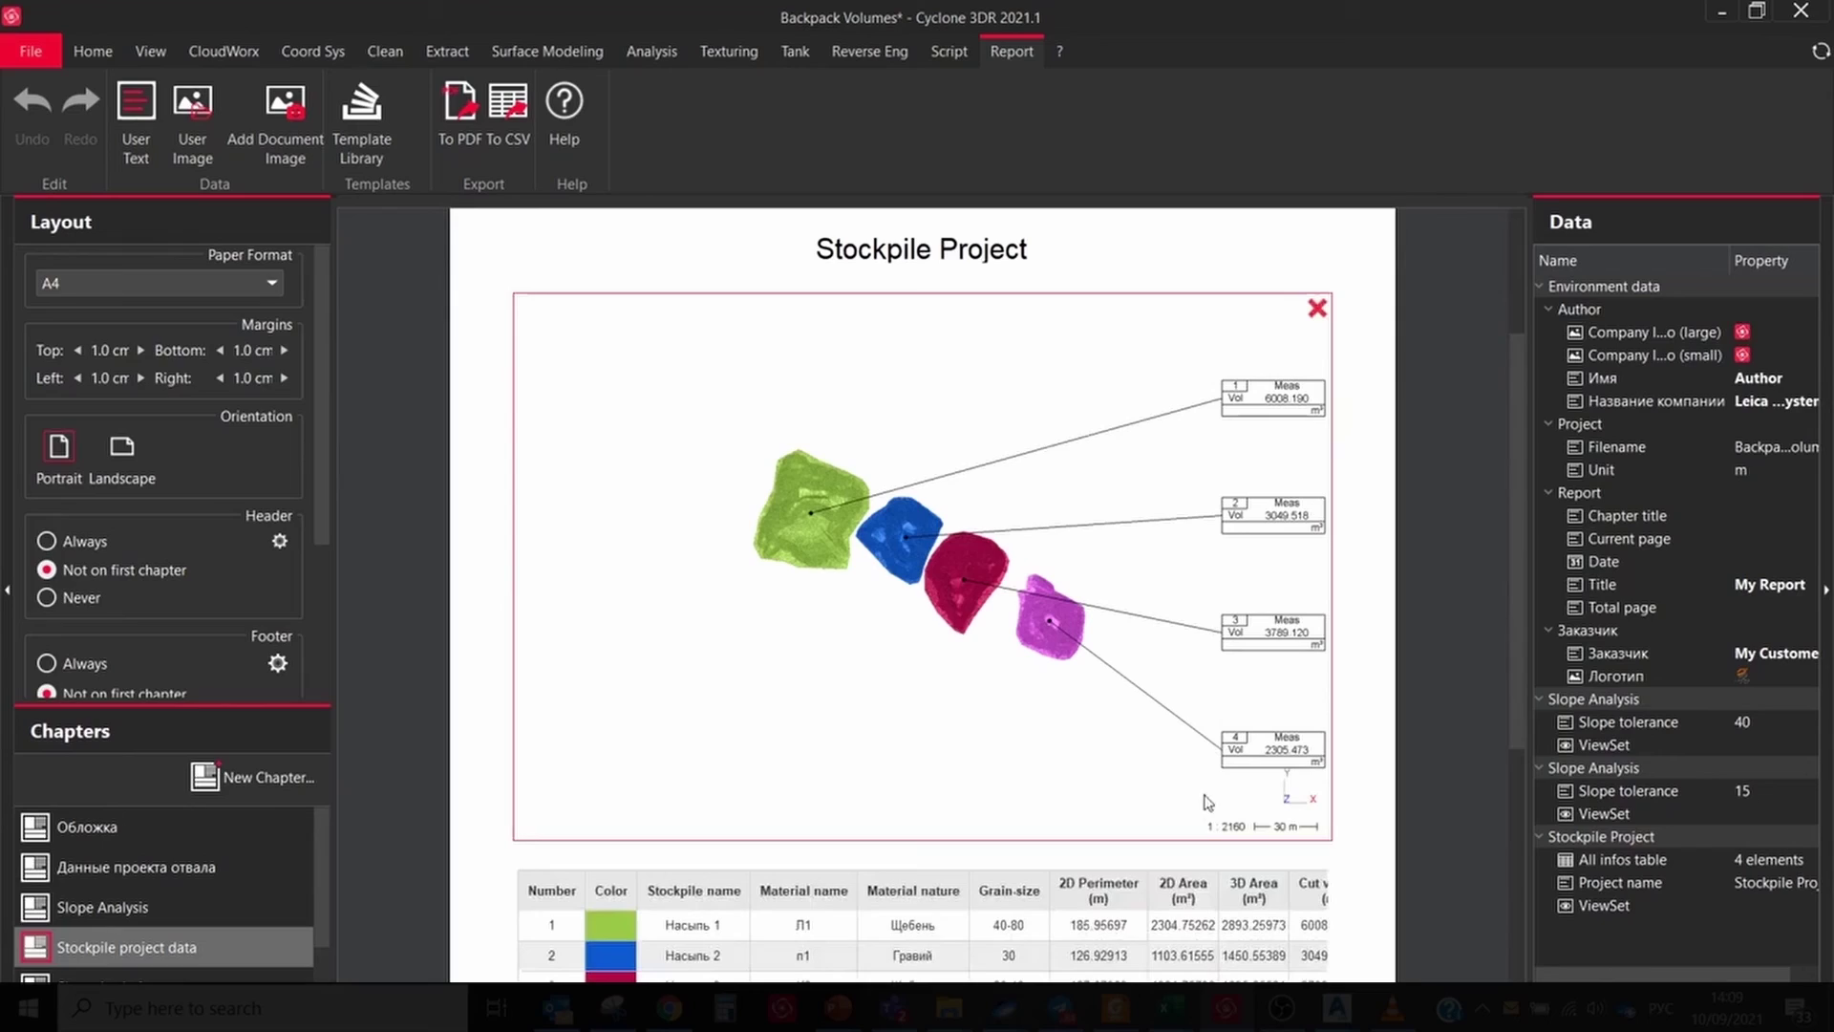
{"action": "left_click", "coordinate": [987, 638]}
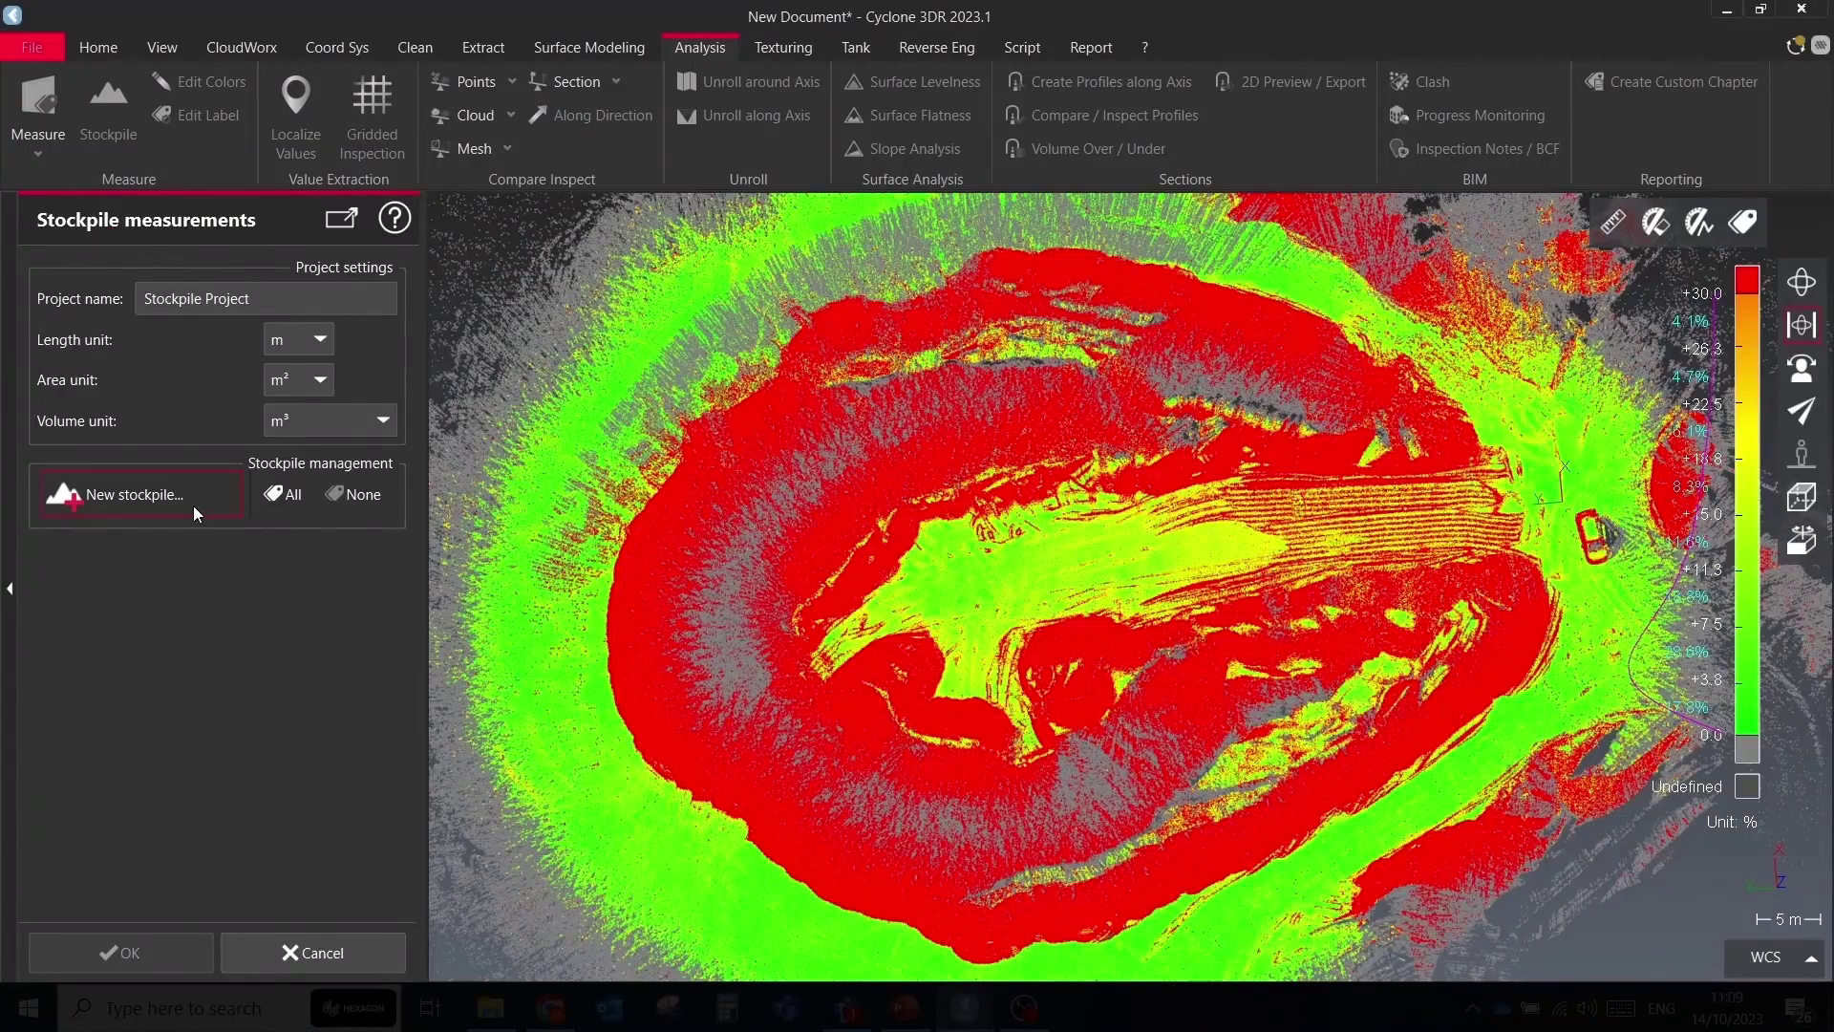
Define a new stockpile named Ground with material name 1001, nature Sand and grain-size 0/2, and pick its color
{"action": "left_click", "coordinate": [193, 507]}
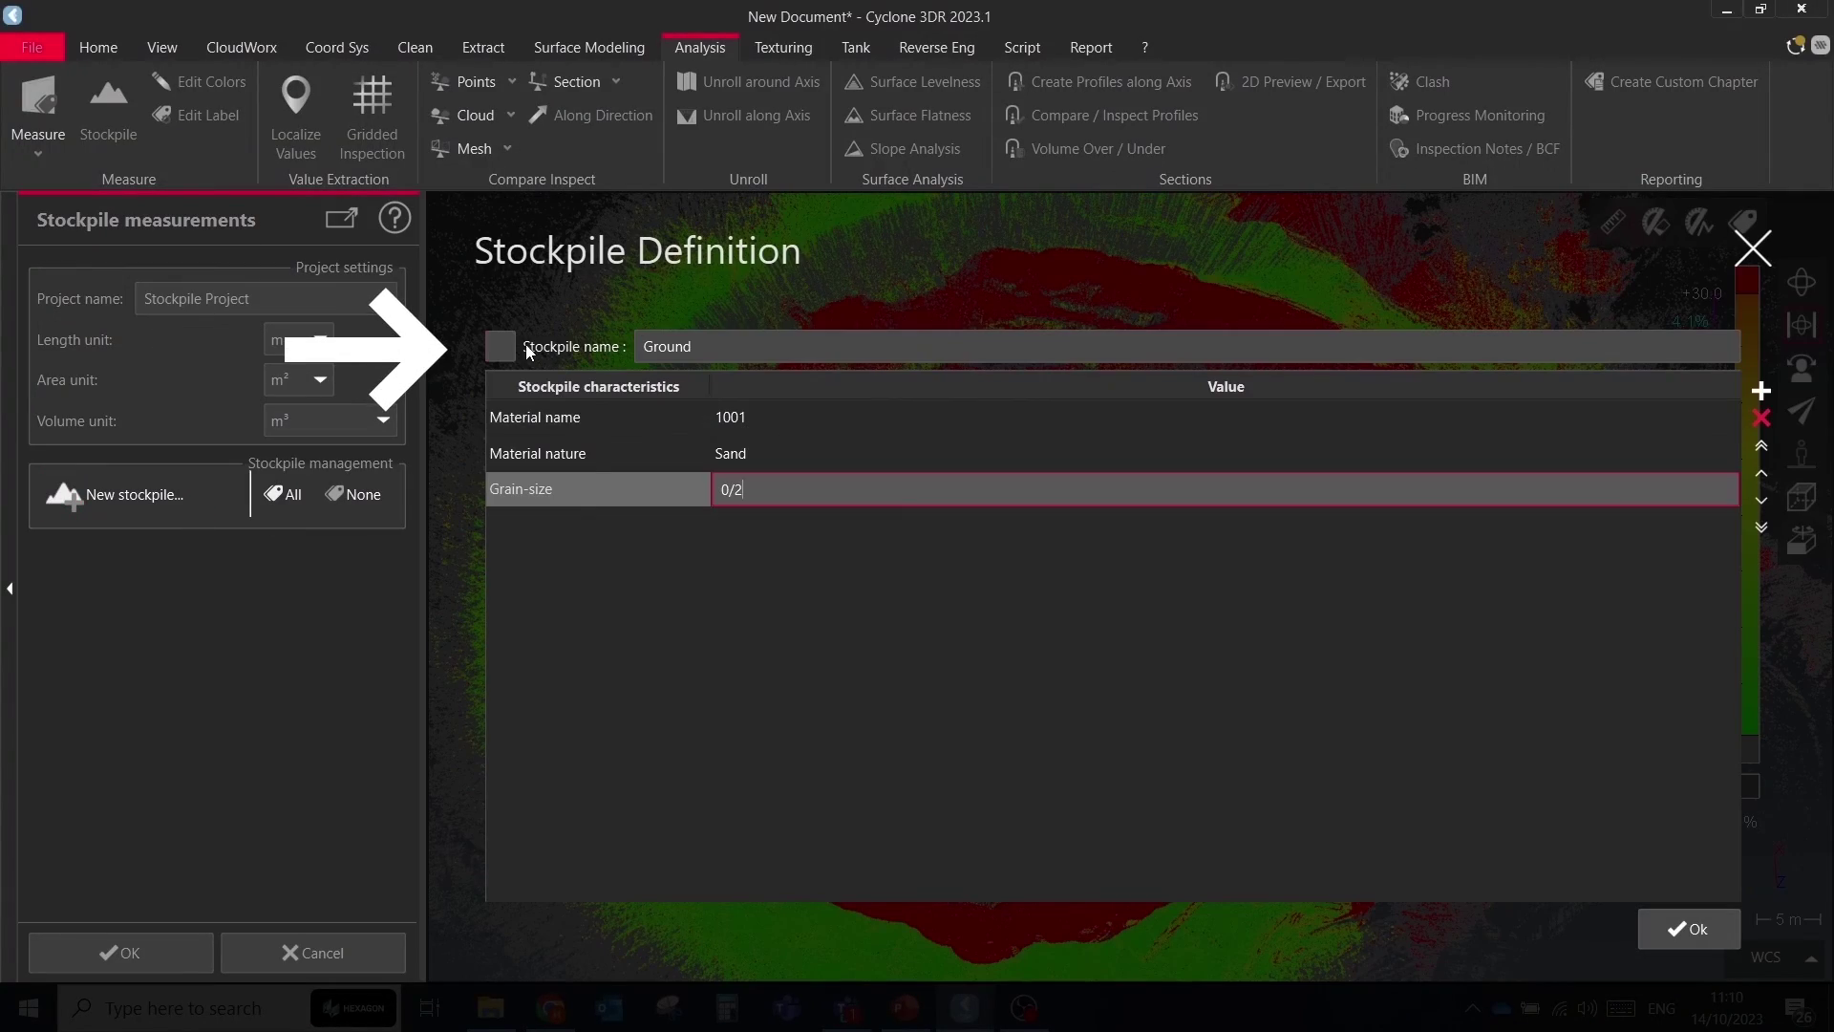
{"action": "left_click", "coordinate": [500, 346]}
{"action": "left_click", "coordinate": [1688, 928]}
Draw the stockpile contour point by point on the flat ground around the foot of the pile
{"action": "scroll", "coordinate": [1493, 298], "scroll_direction": "up", "scroll_amount": 5}
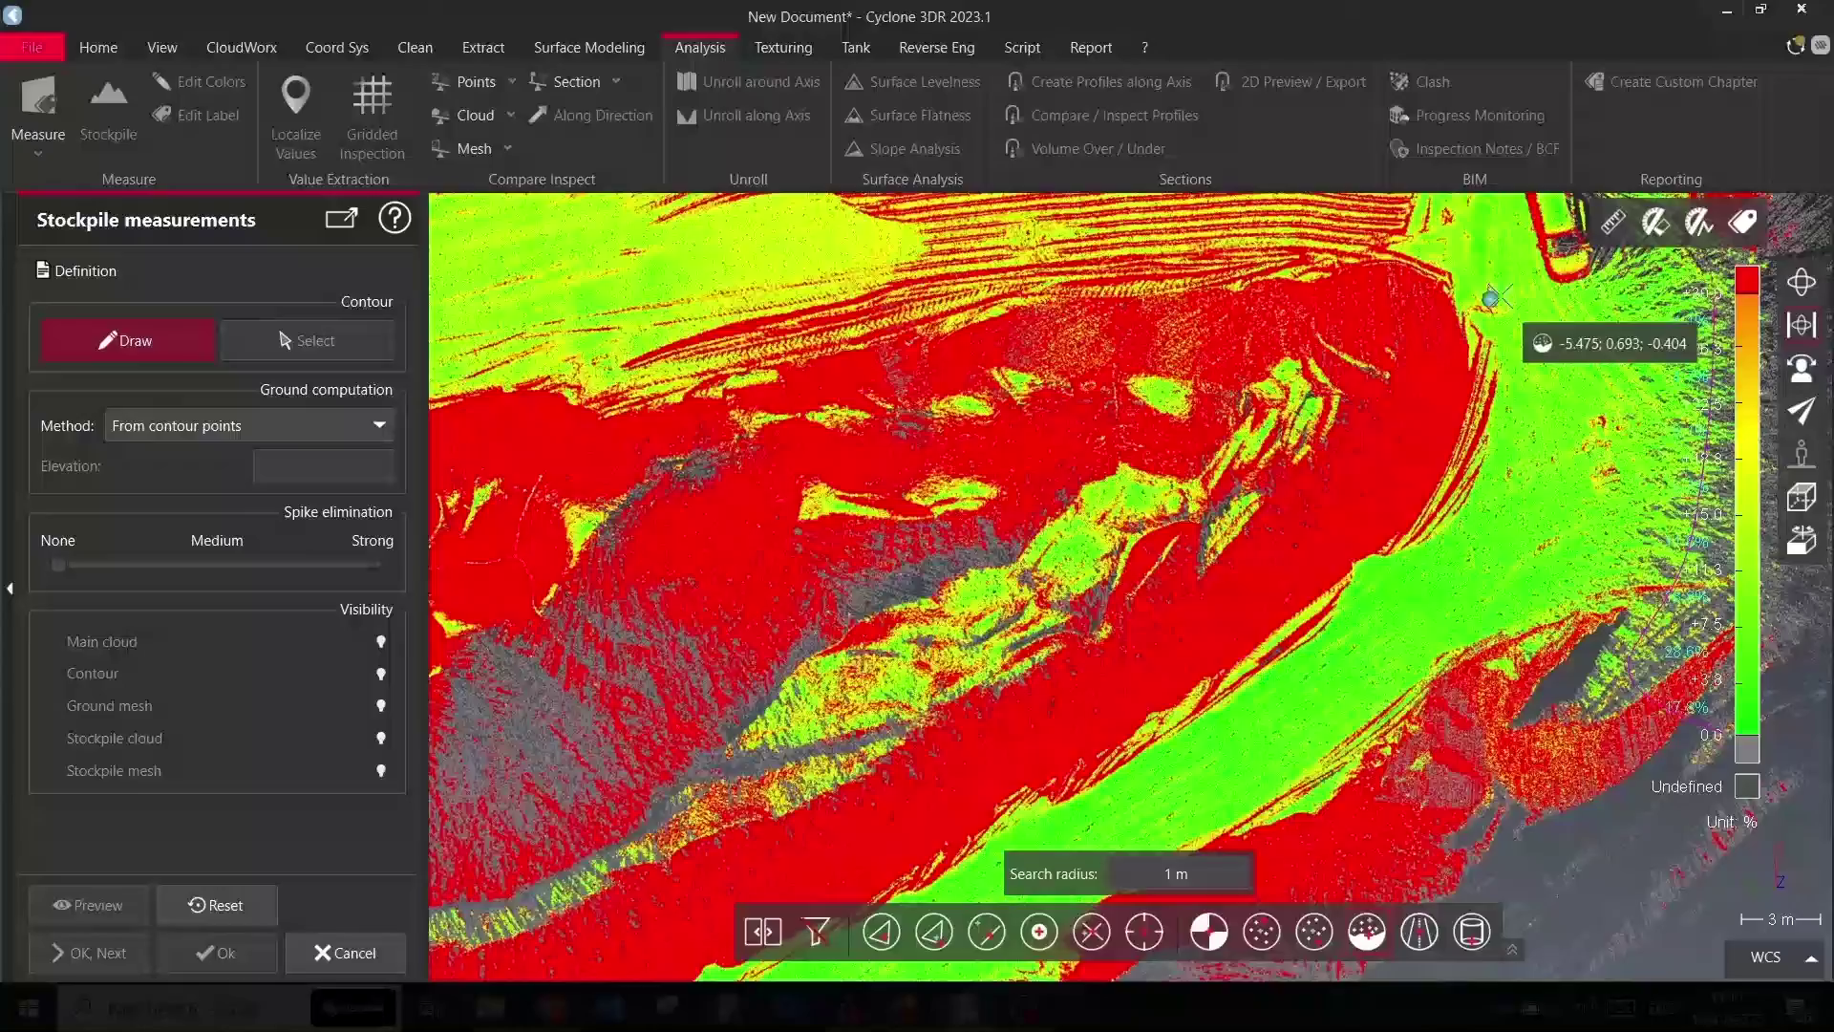
{"action": "middle_click_drag", "start_coordinate": [1324, 704], "coordinate": [1783, 306]}
{"action": "middle_click_drag", "start_coordinate": [569, 726], "coordinate": [988, 722]}
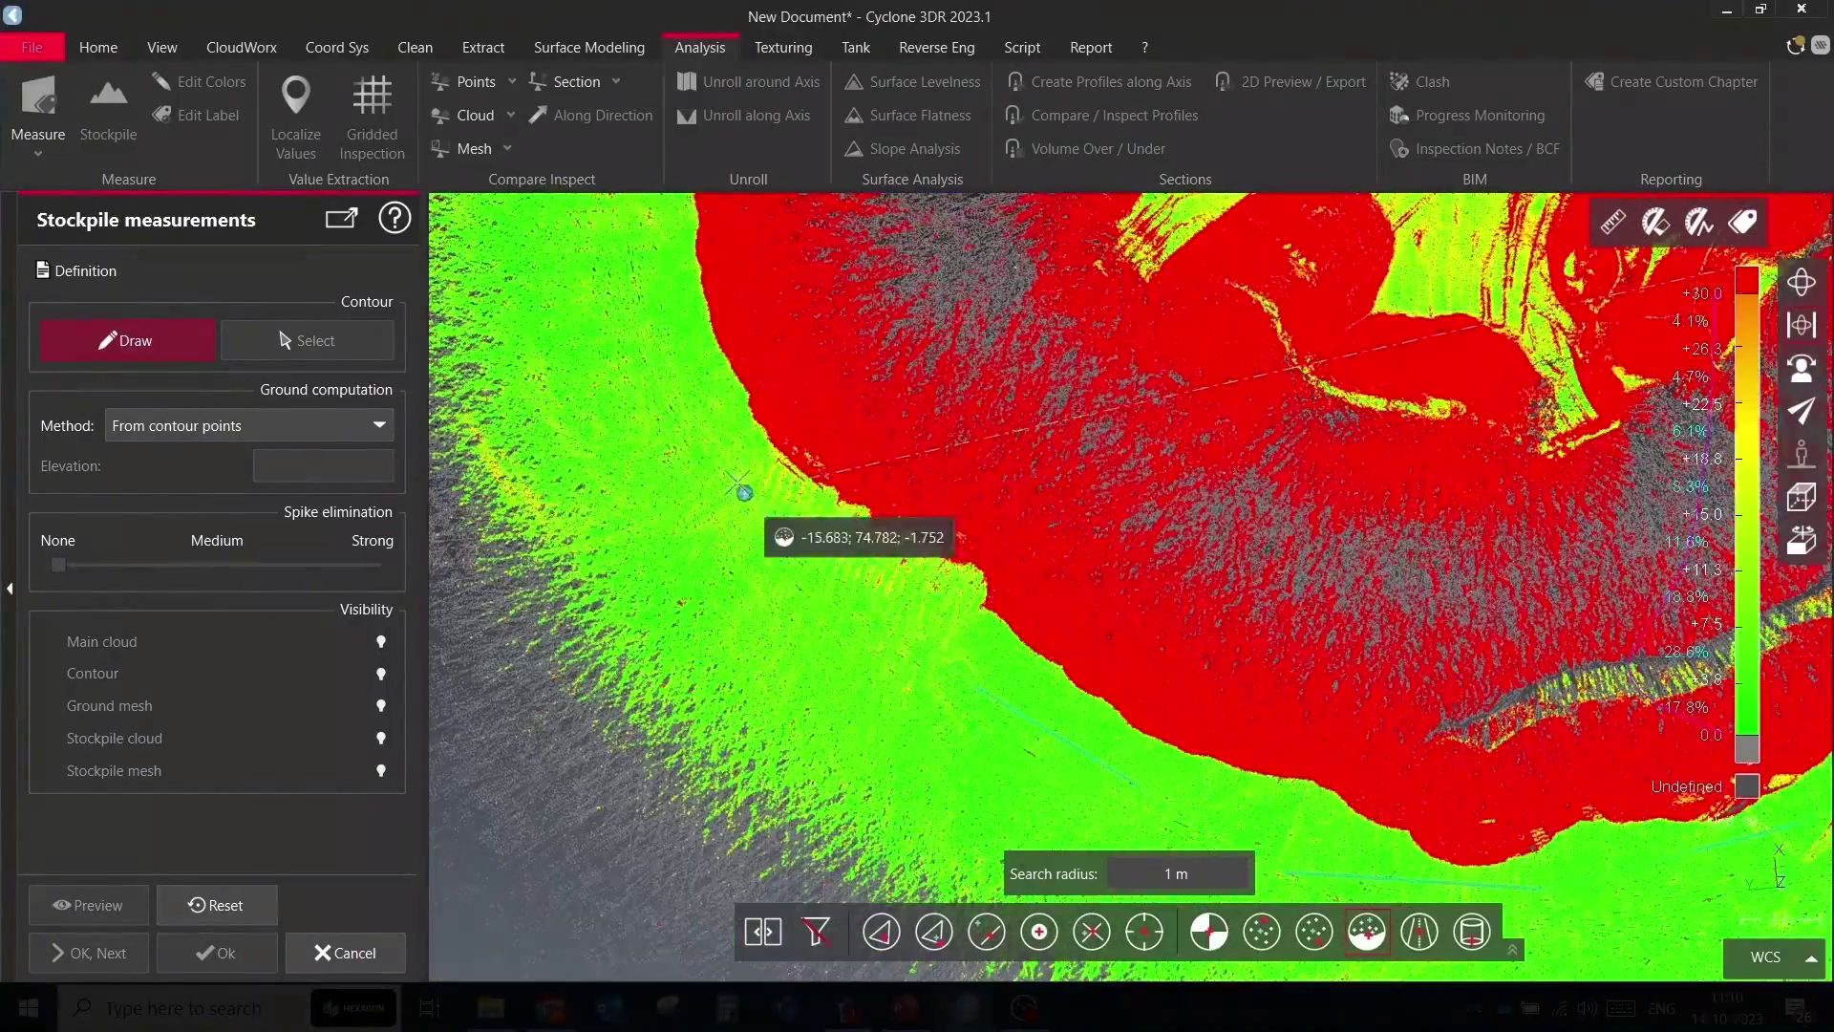
{"action": "left_click_drag", "start_coordinate": [745, 496], "coordinate": [876, 451]}
{"action": "middle_click_drag", "start_coordinate": [1113, 332], "coordinate": [834, 495]}
{"action": "left_click", "coordinate": [1155, 528]}
{"action": "middle_click_drag", "start_coordinate": [1662, 716], "coordinate": [1094, 465]}
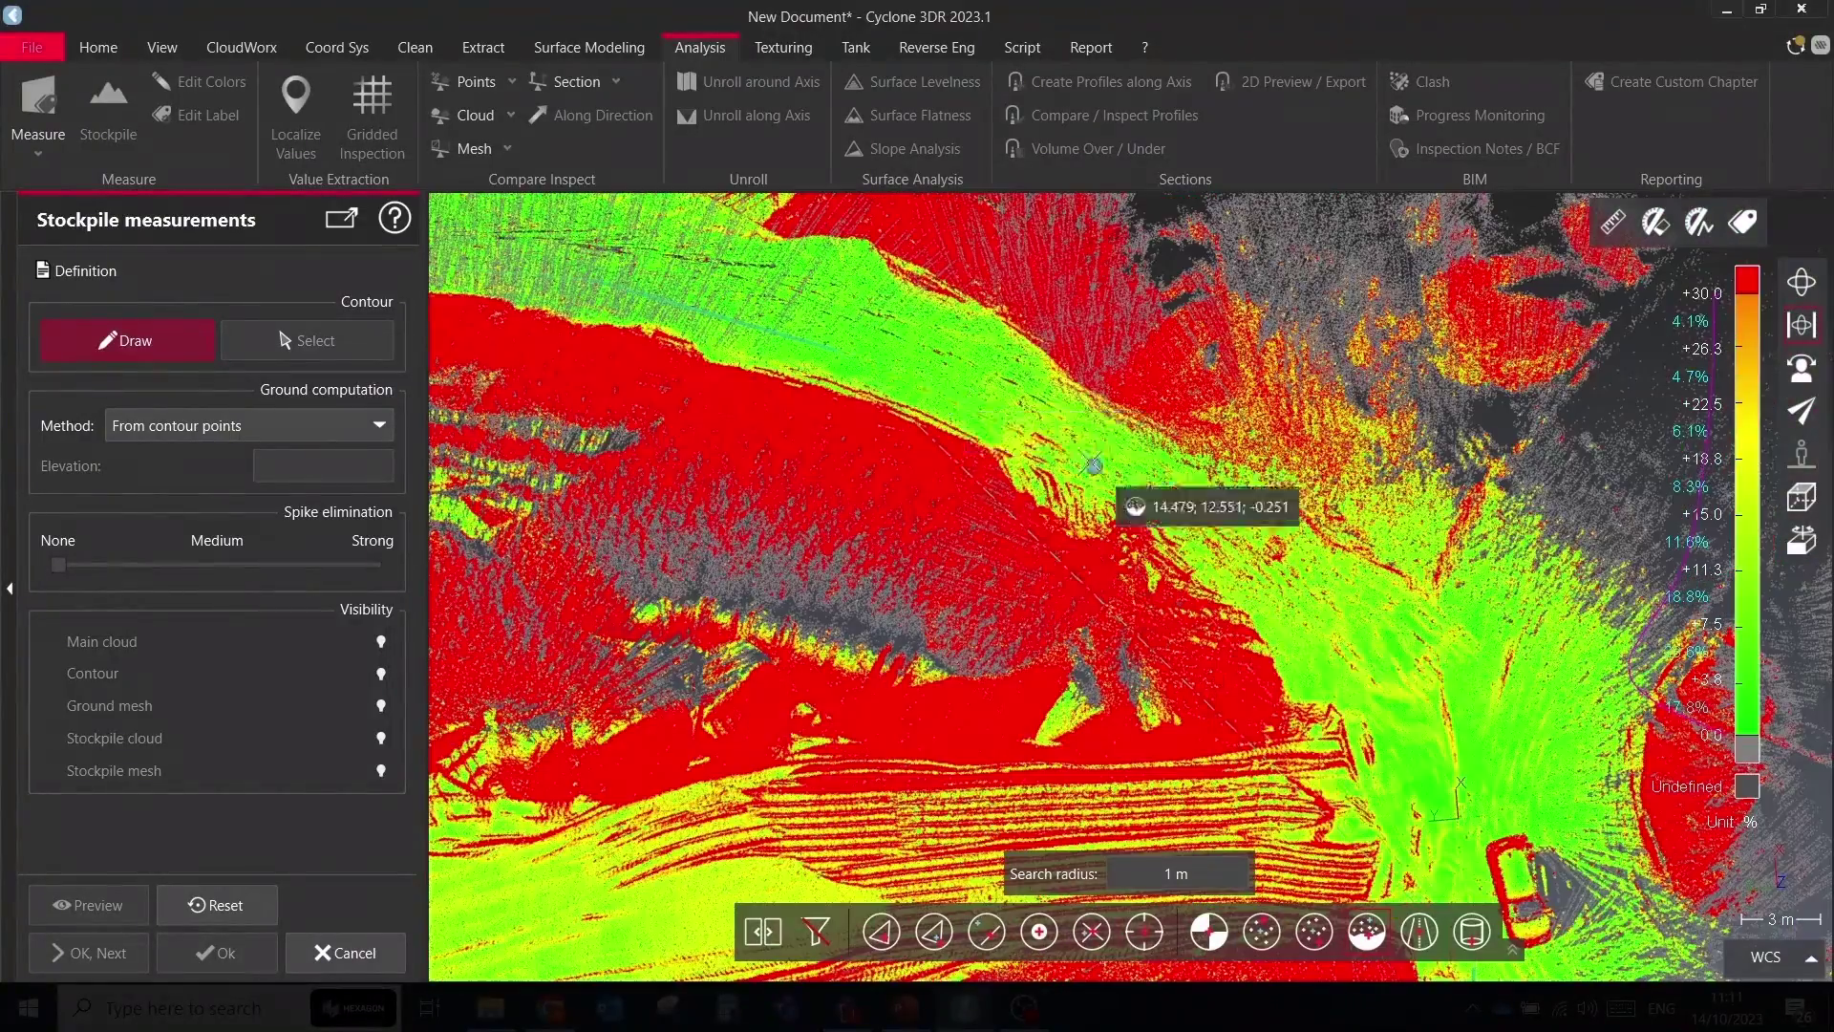
{"action": "middle_click_drag", "start_coordinate": [1431, 743], "coordinate": [1236, 436]}
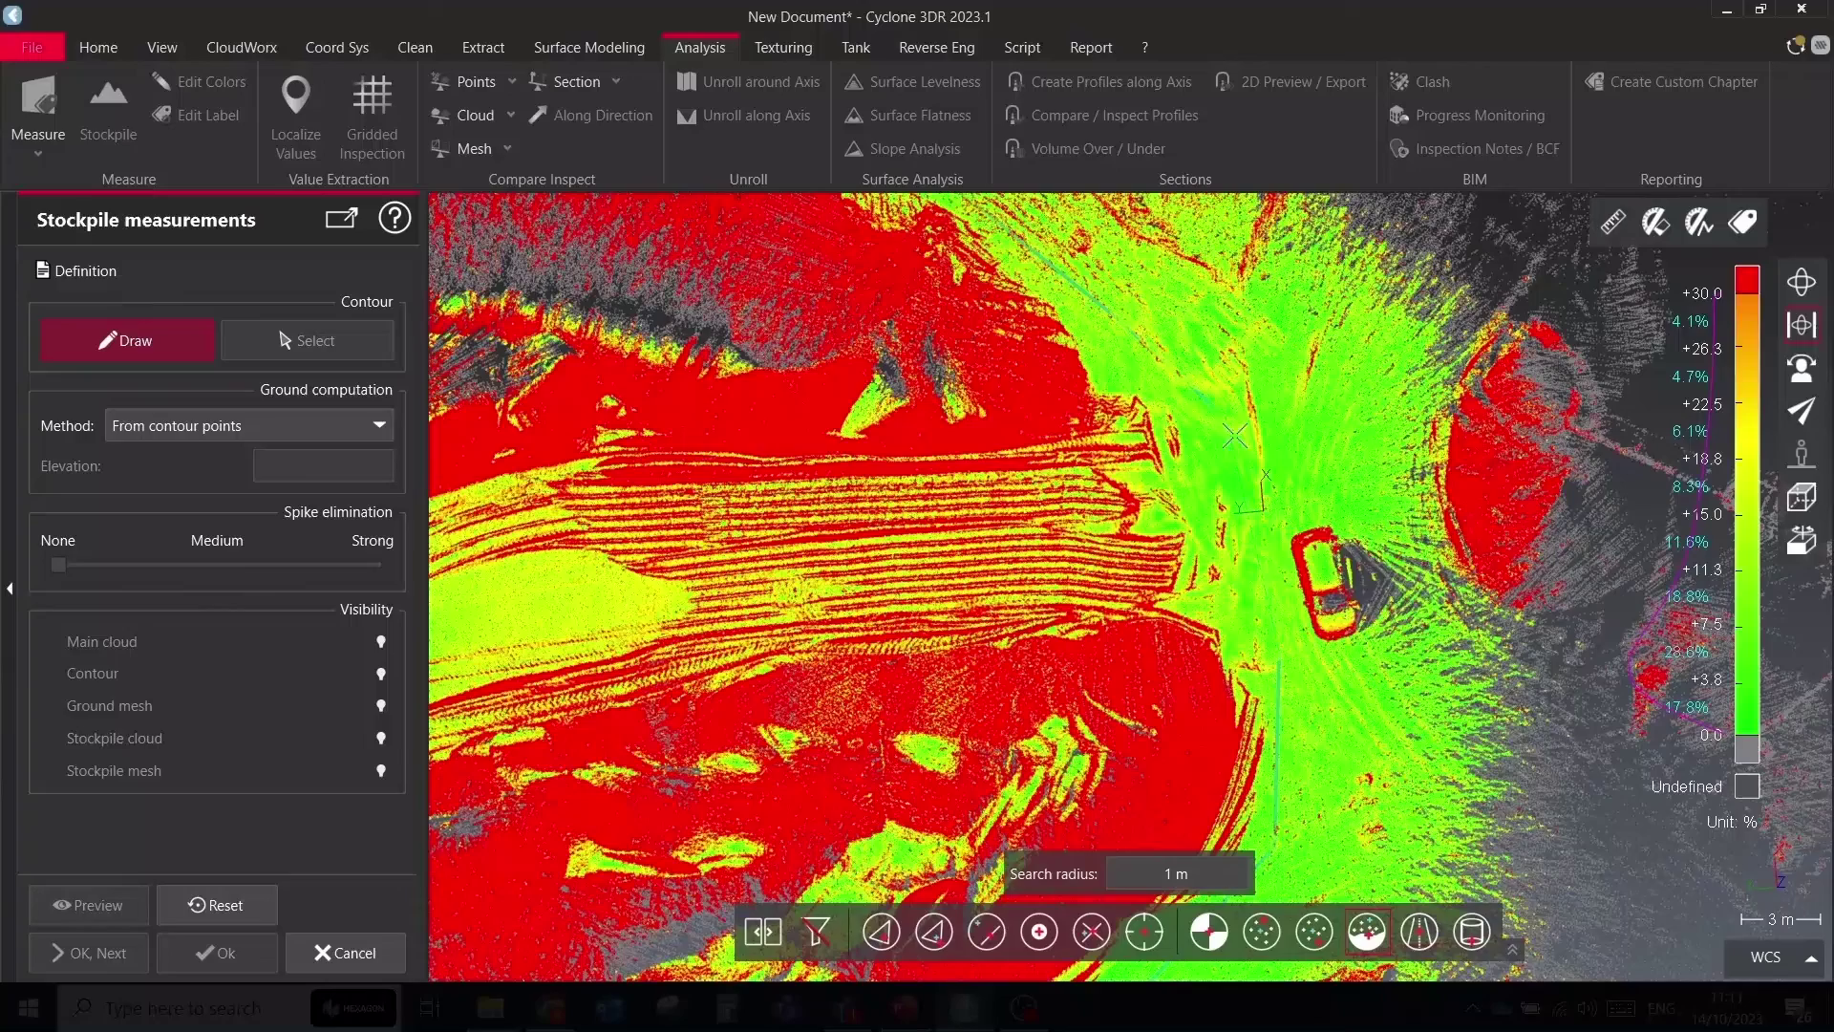
Choose From contour points as the ground computation method and close the stockpile contour
{"action": "left_click", "coordinate": [350, 435]}
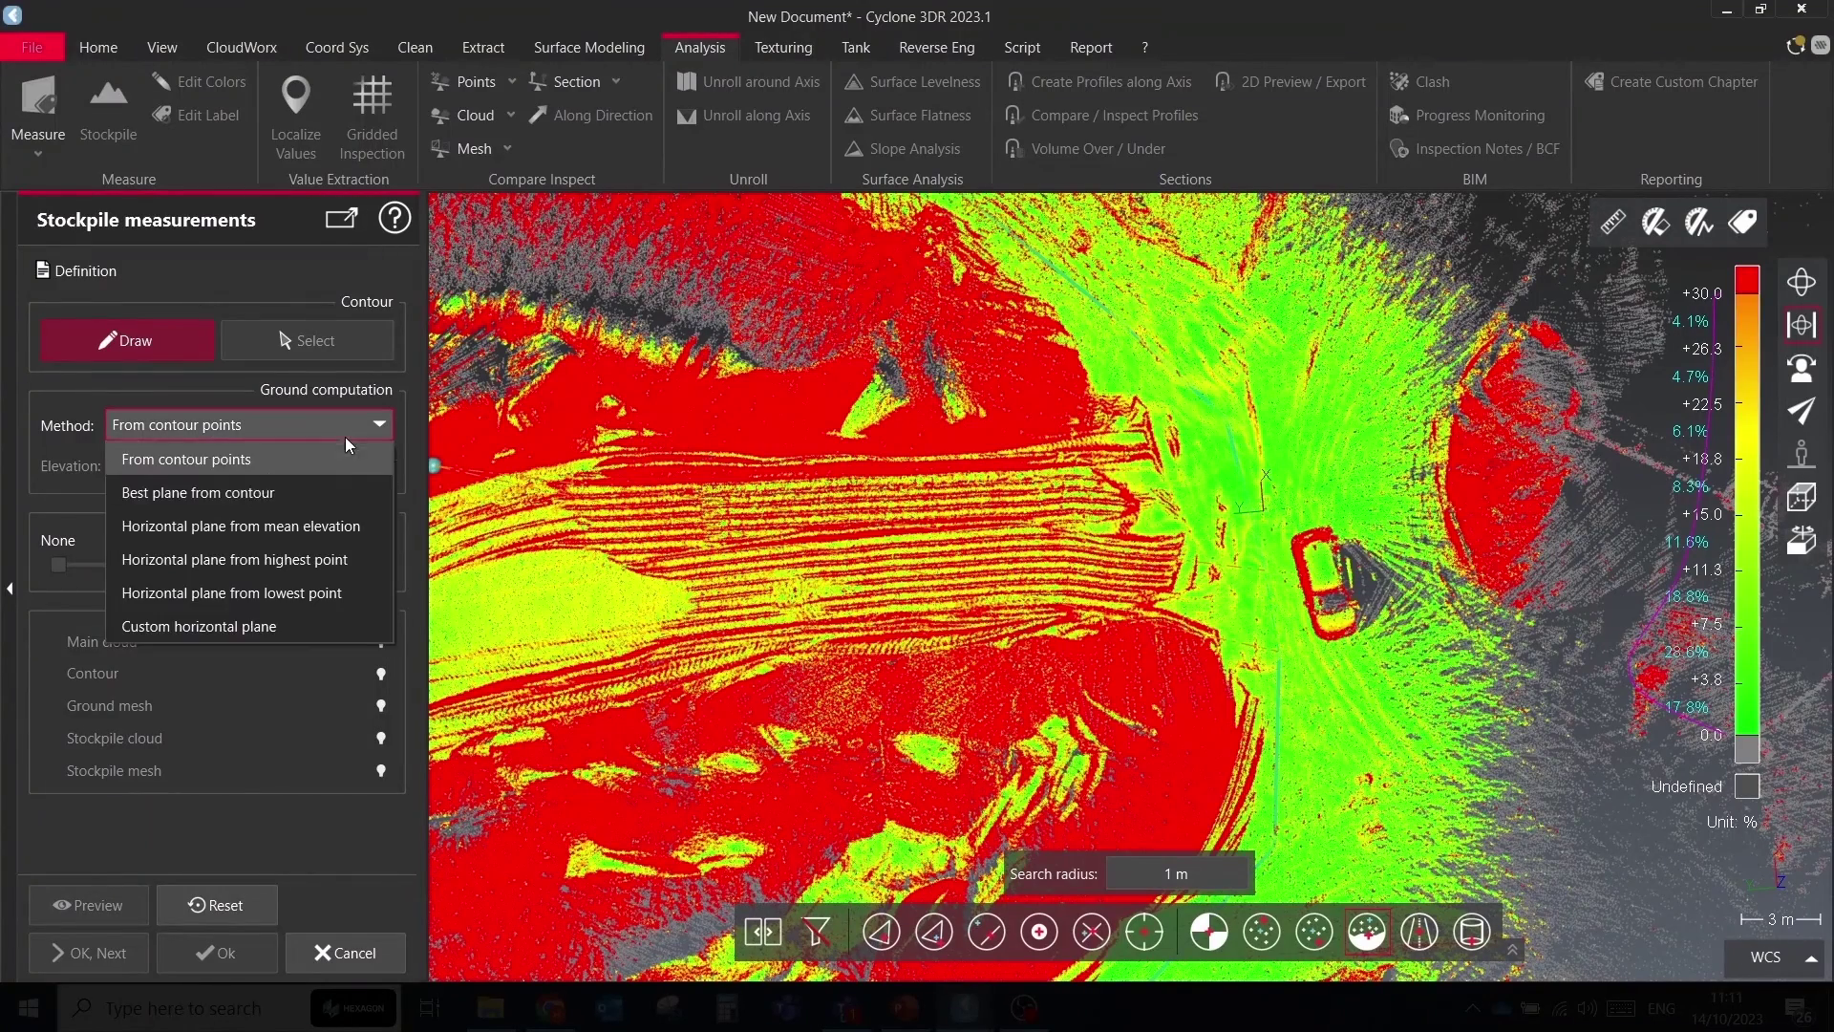
{"action": "left_click", "coordinate": [235, 466]}
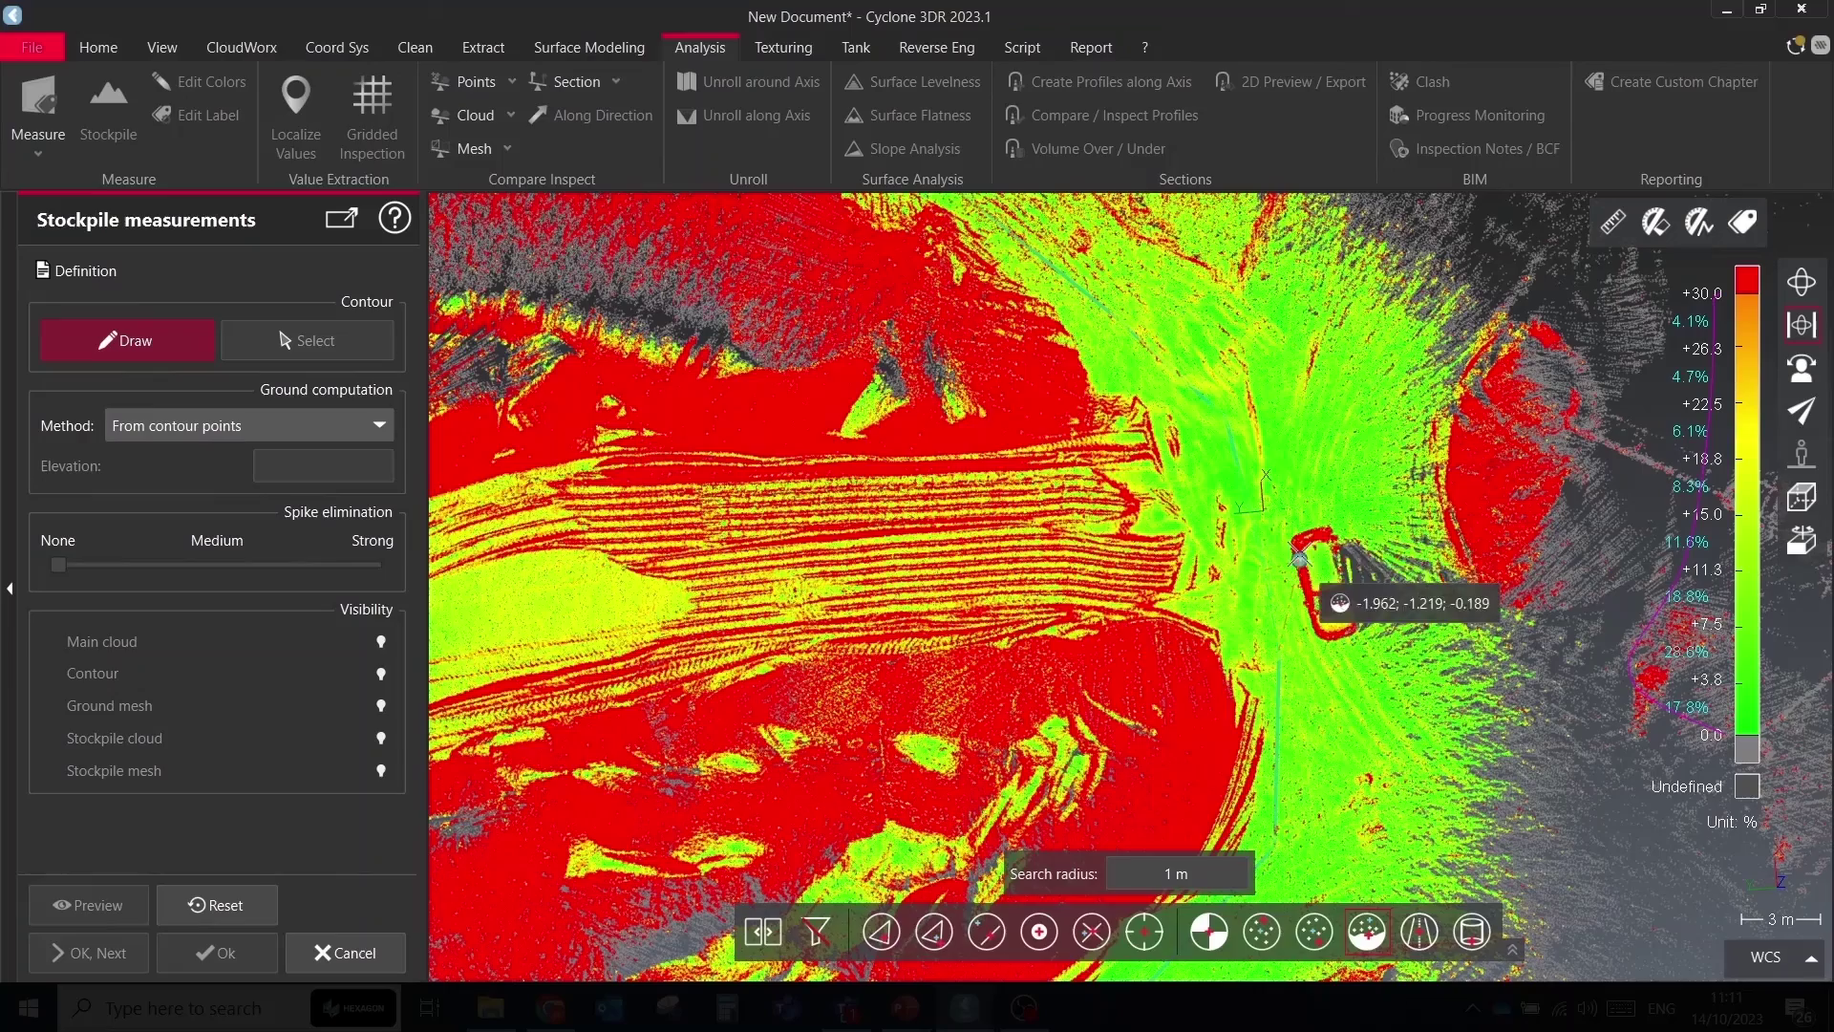
{"action": "double_click", "coordinate": [1194, 535]}
{"action": "scroll", "coordinate": [999, 450], "scroll_direction": "down", "scroll_amount": 5}
{"action": "left_click_drag", "start_coordinate": [1073, 594], "coordinate": [918, 487]}
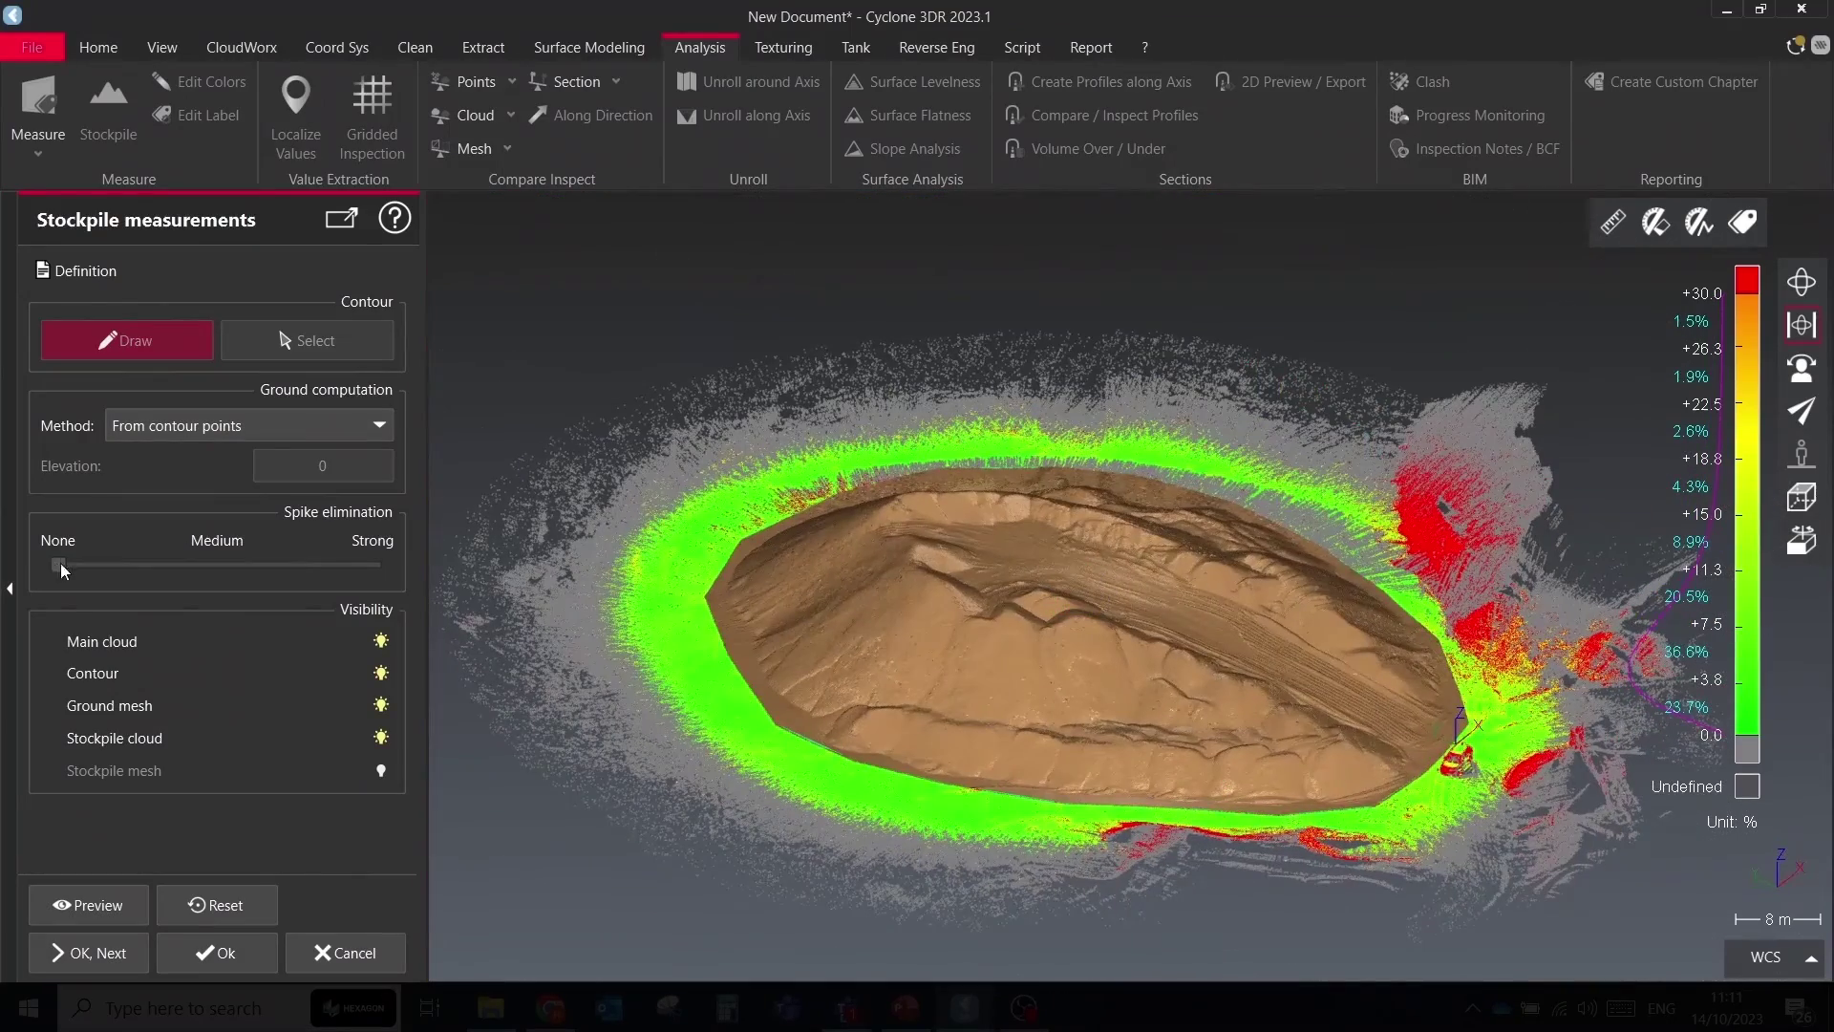
Preview the stockpile mesh with strong spike elimination and accept the stockpile measurement
{"action": "left_click", "coordinate": [92, 915]}
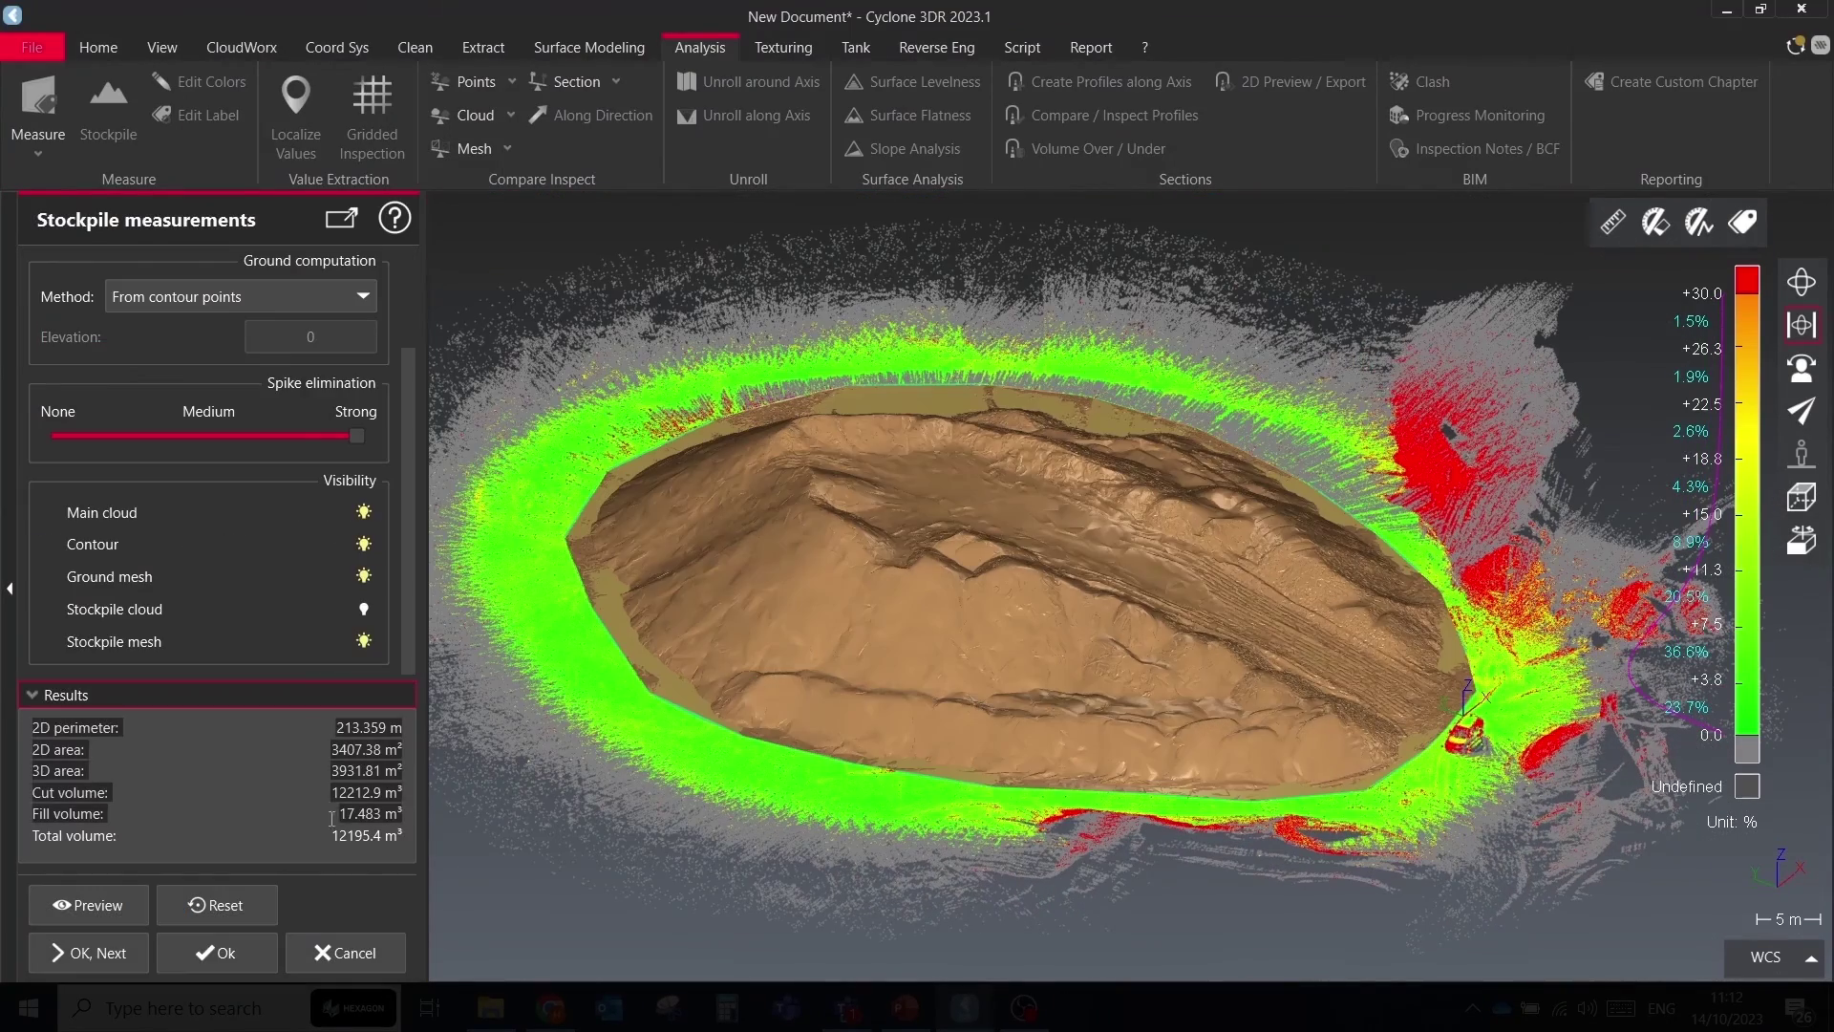
{"action": "left_click", "coordinate": [188, 950]}
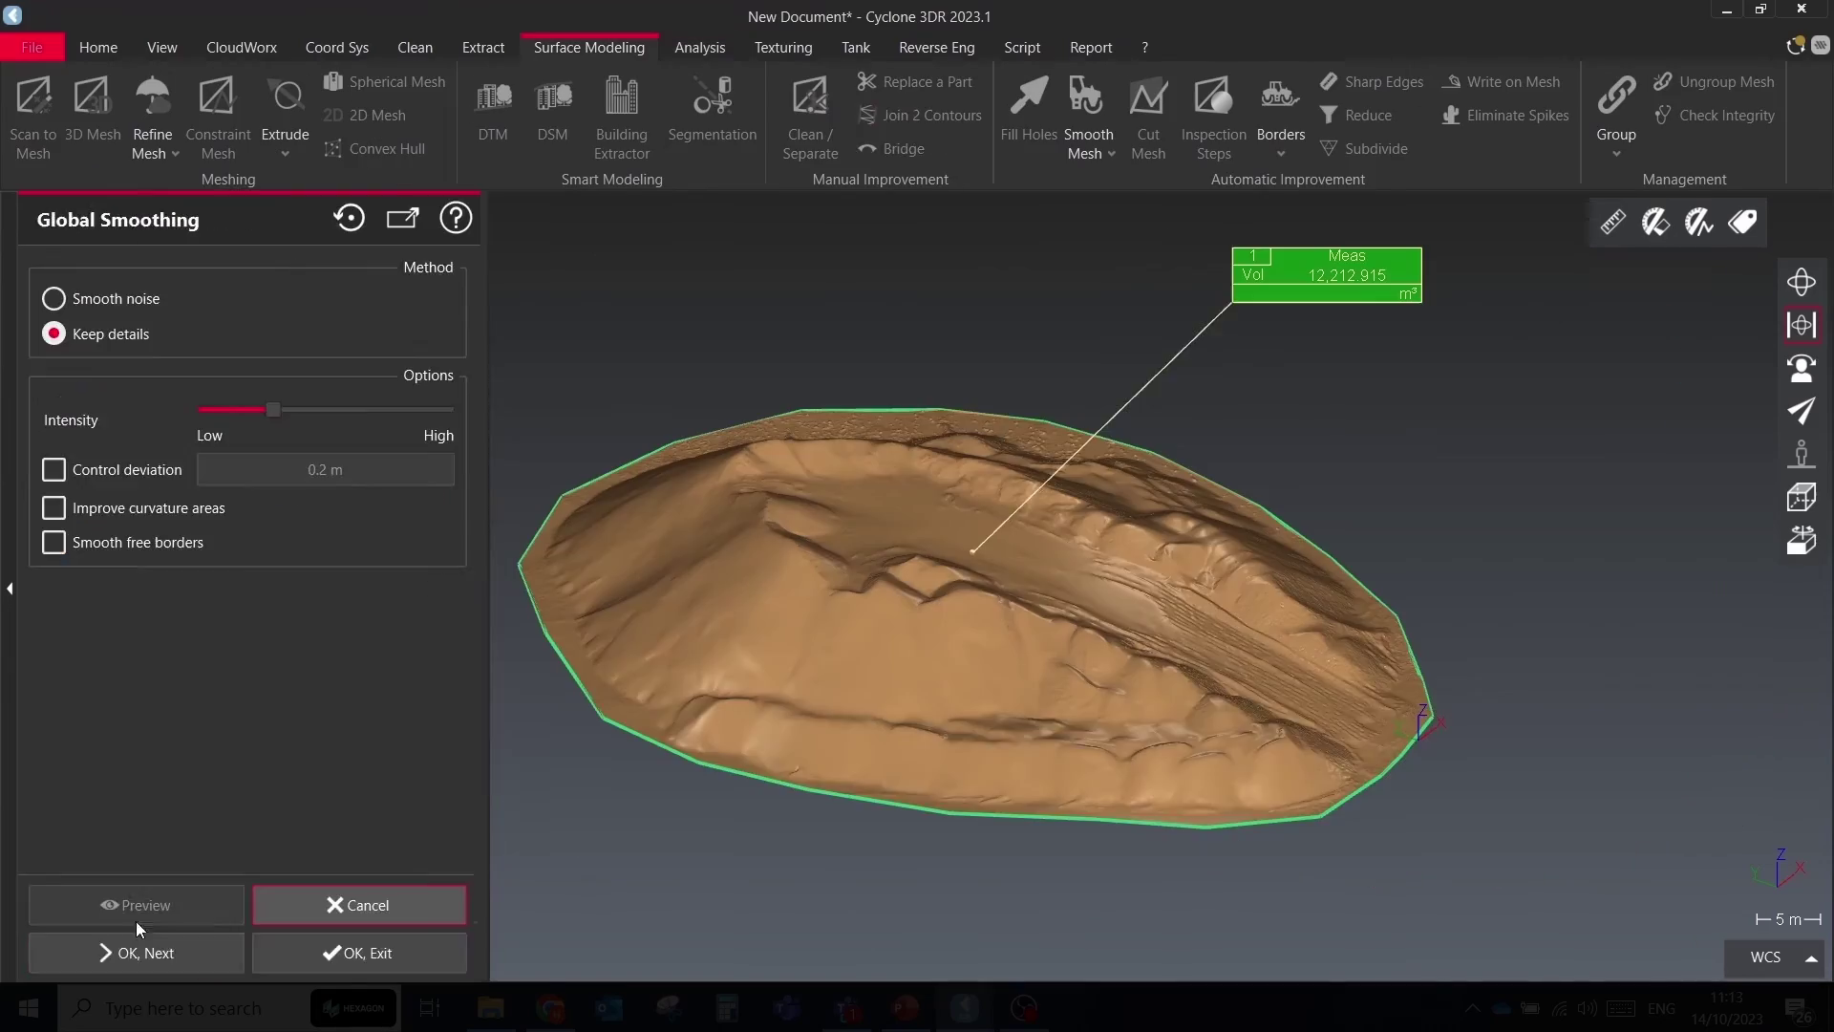
Apply global smoothing to the stockpile mesh with the Keep details method
{"action": "left_click", "coordinate": [328, 946]}
{"action": "scroll", "coordinate": [659, 659], "scroll_direction": "up", "scroll_amount": 5}
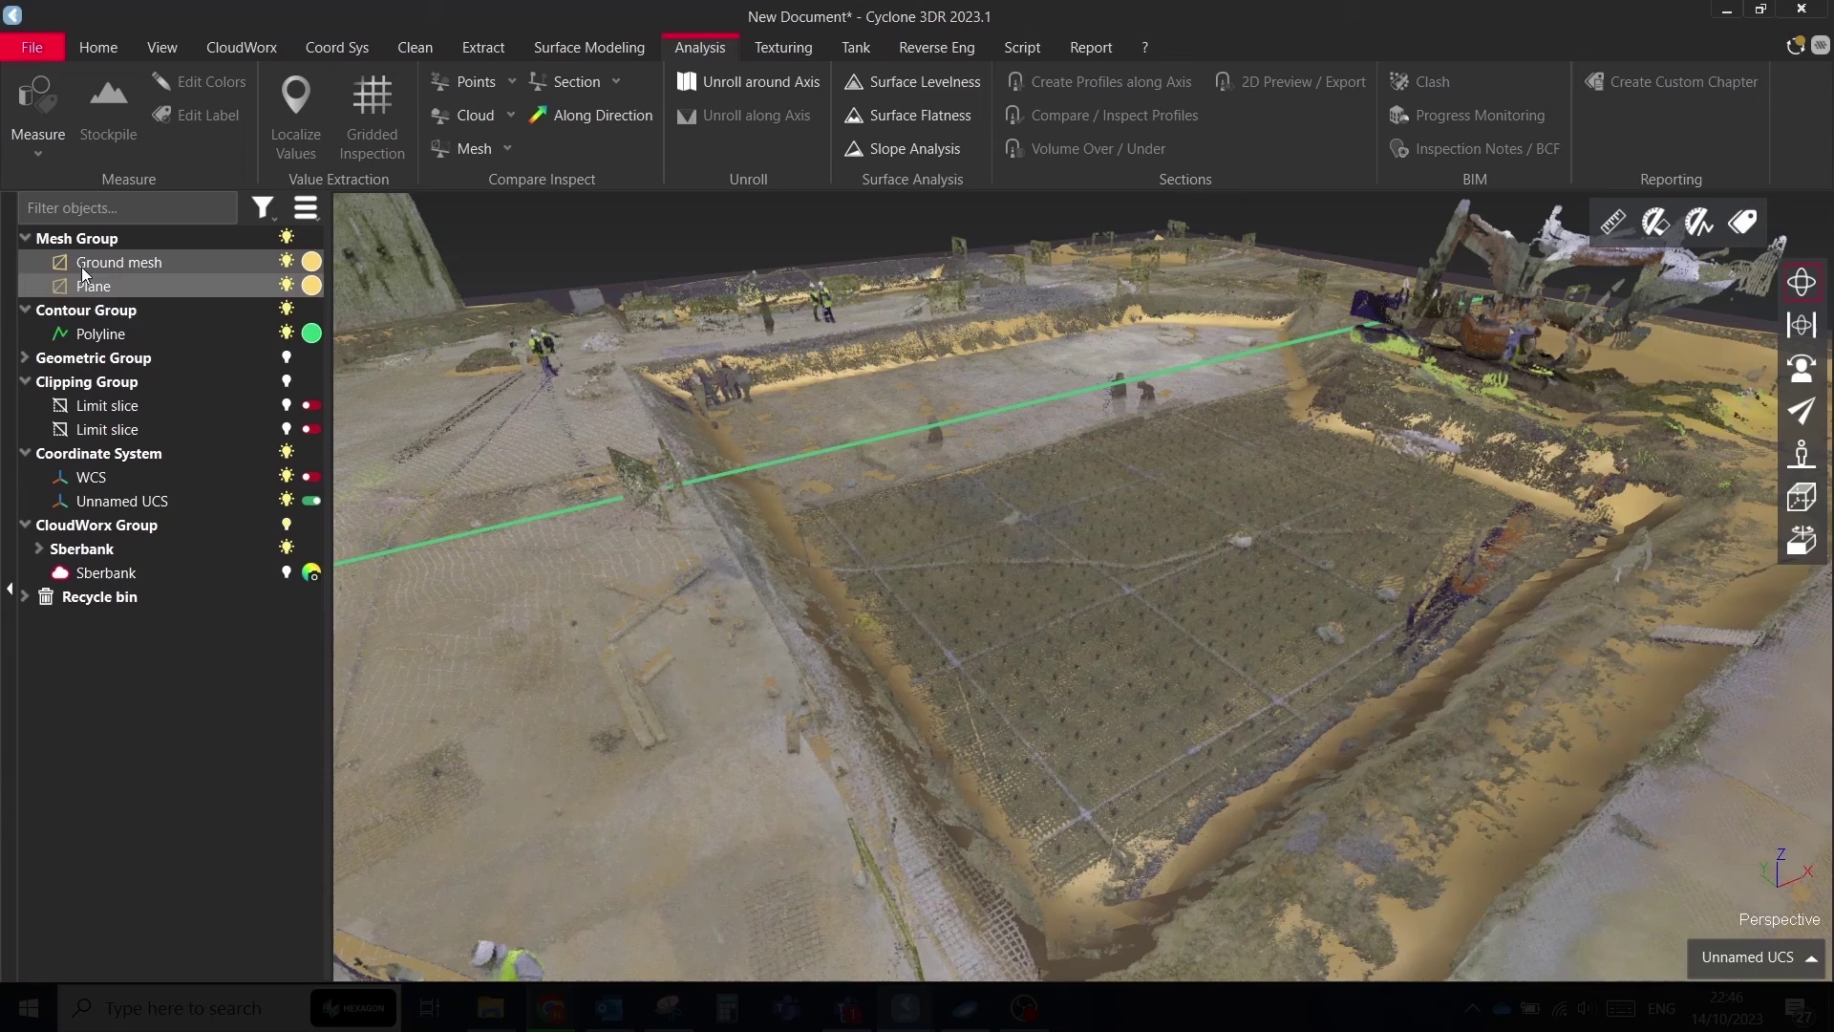
Create profiles of the ground mesh and plane along the polyline at a regular step of 15, all over
{"action": "left_click", "coordinate": [90, 334], "text": "ctrl"}
{"action": "left_click", "coordinate": [1155, 84]}
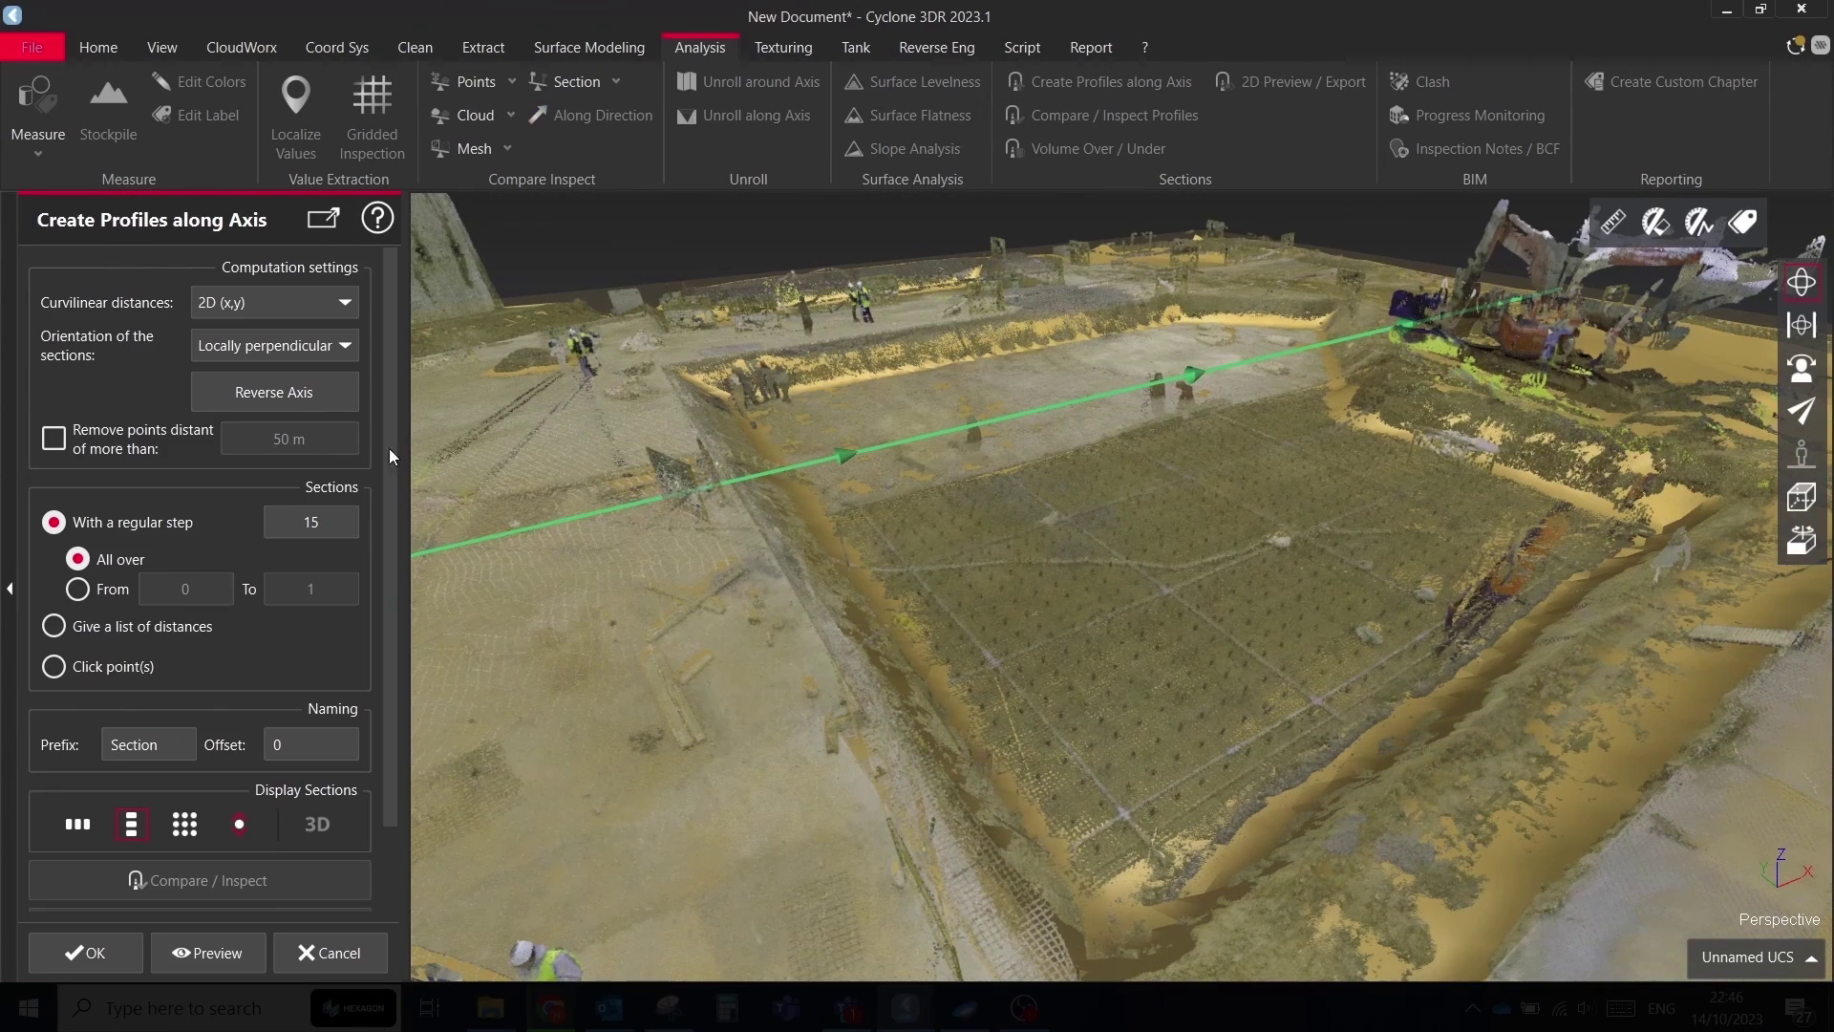
{"action": "left_click", "coordinate": [210, 952]}
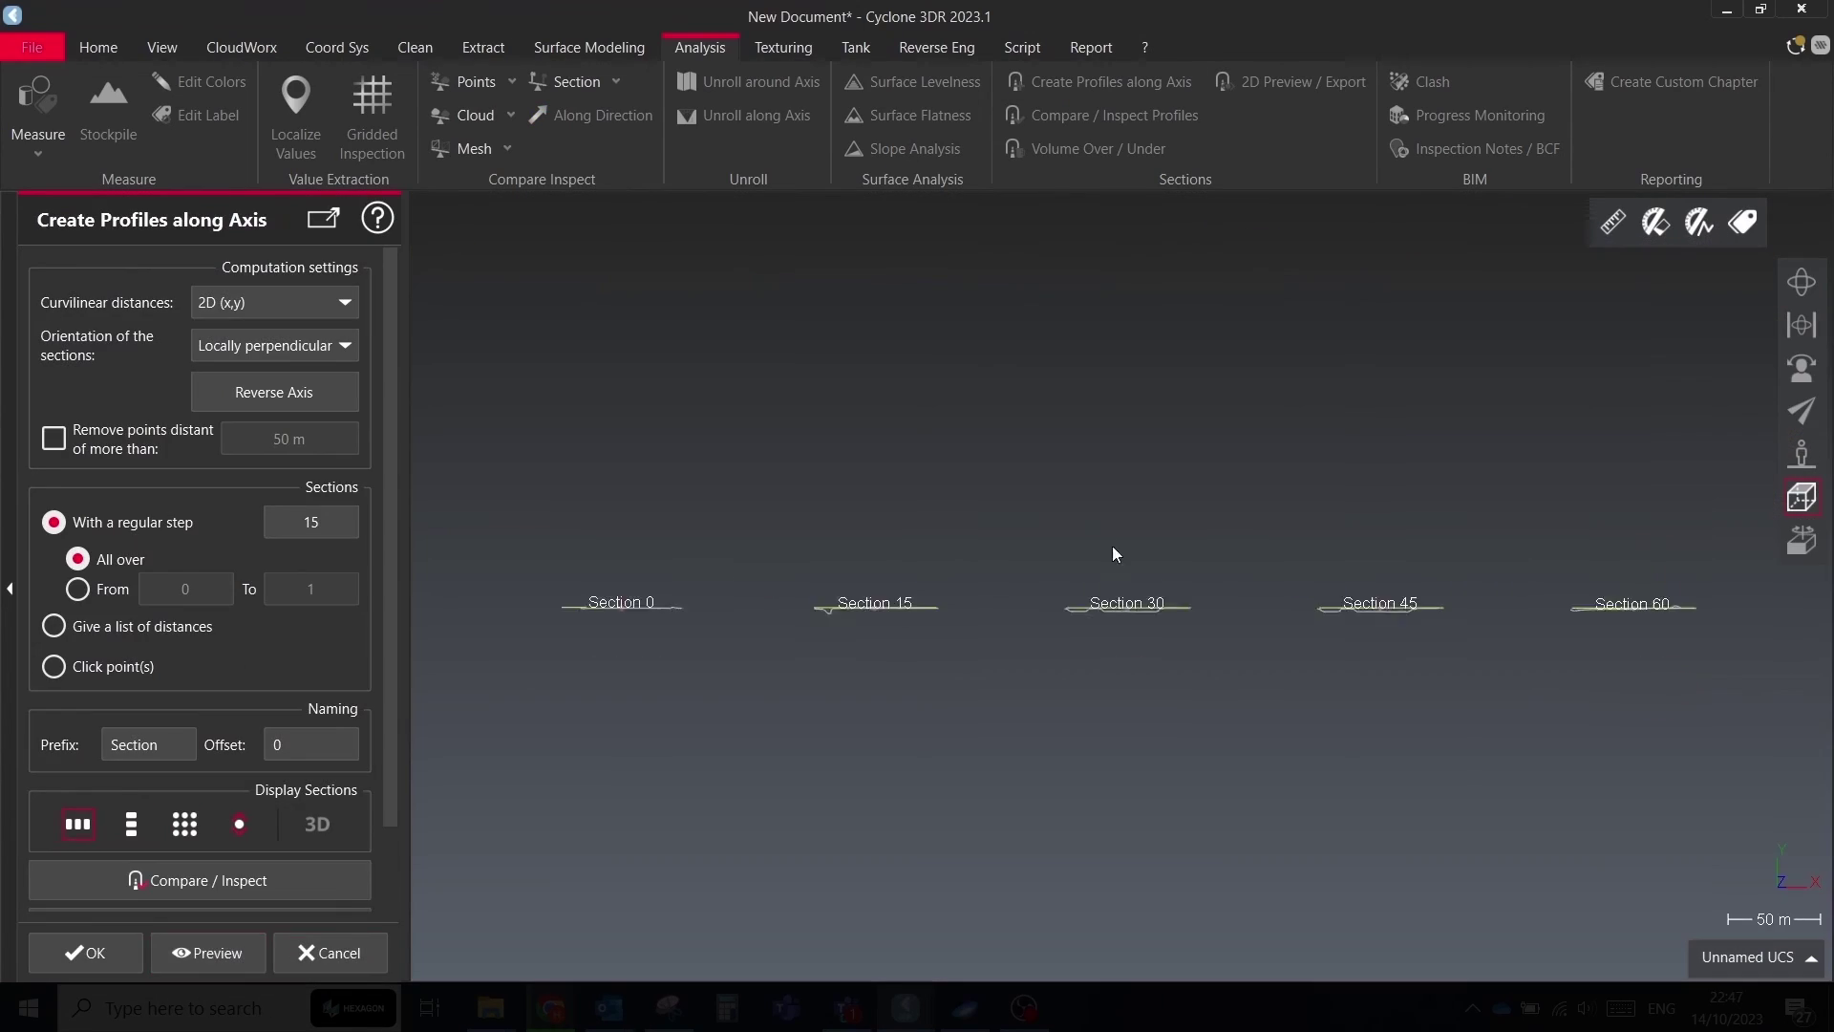
Compare the profiles as a 2D road inspection along Z with the plane as reference
{"action": "left_click", "coordinate": [197, 880]}
{"action": "scroll", "coordinate": [592, 756], "scroll_direction": "down", "scroll_amount": 3}
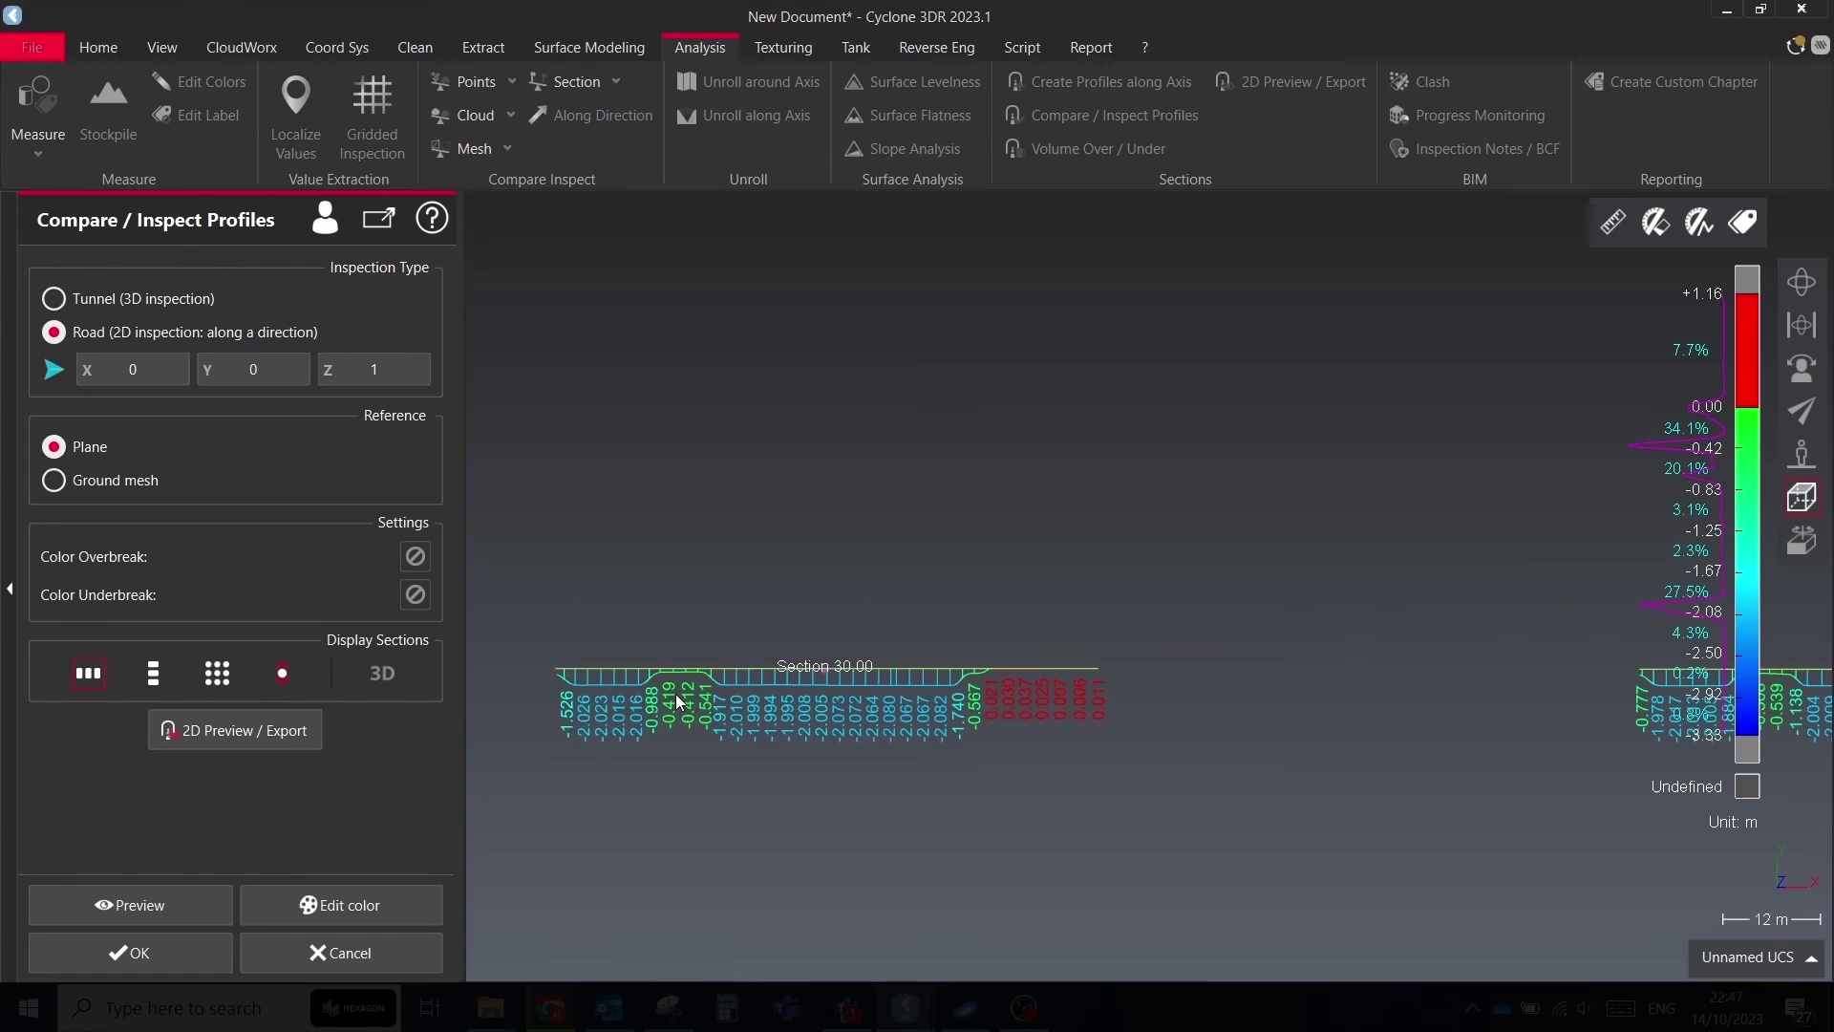
{"action": "middle_click_drag", "start_coordinate": [679, 694], "coordinate": [1043, 578]}
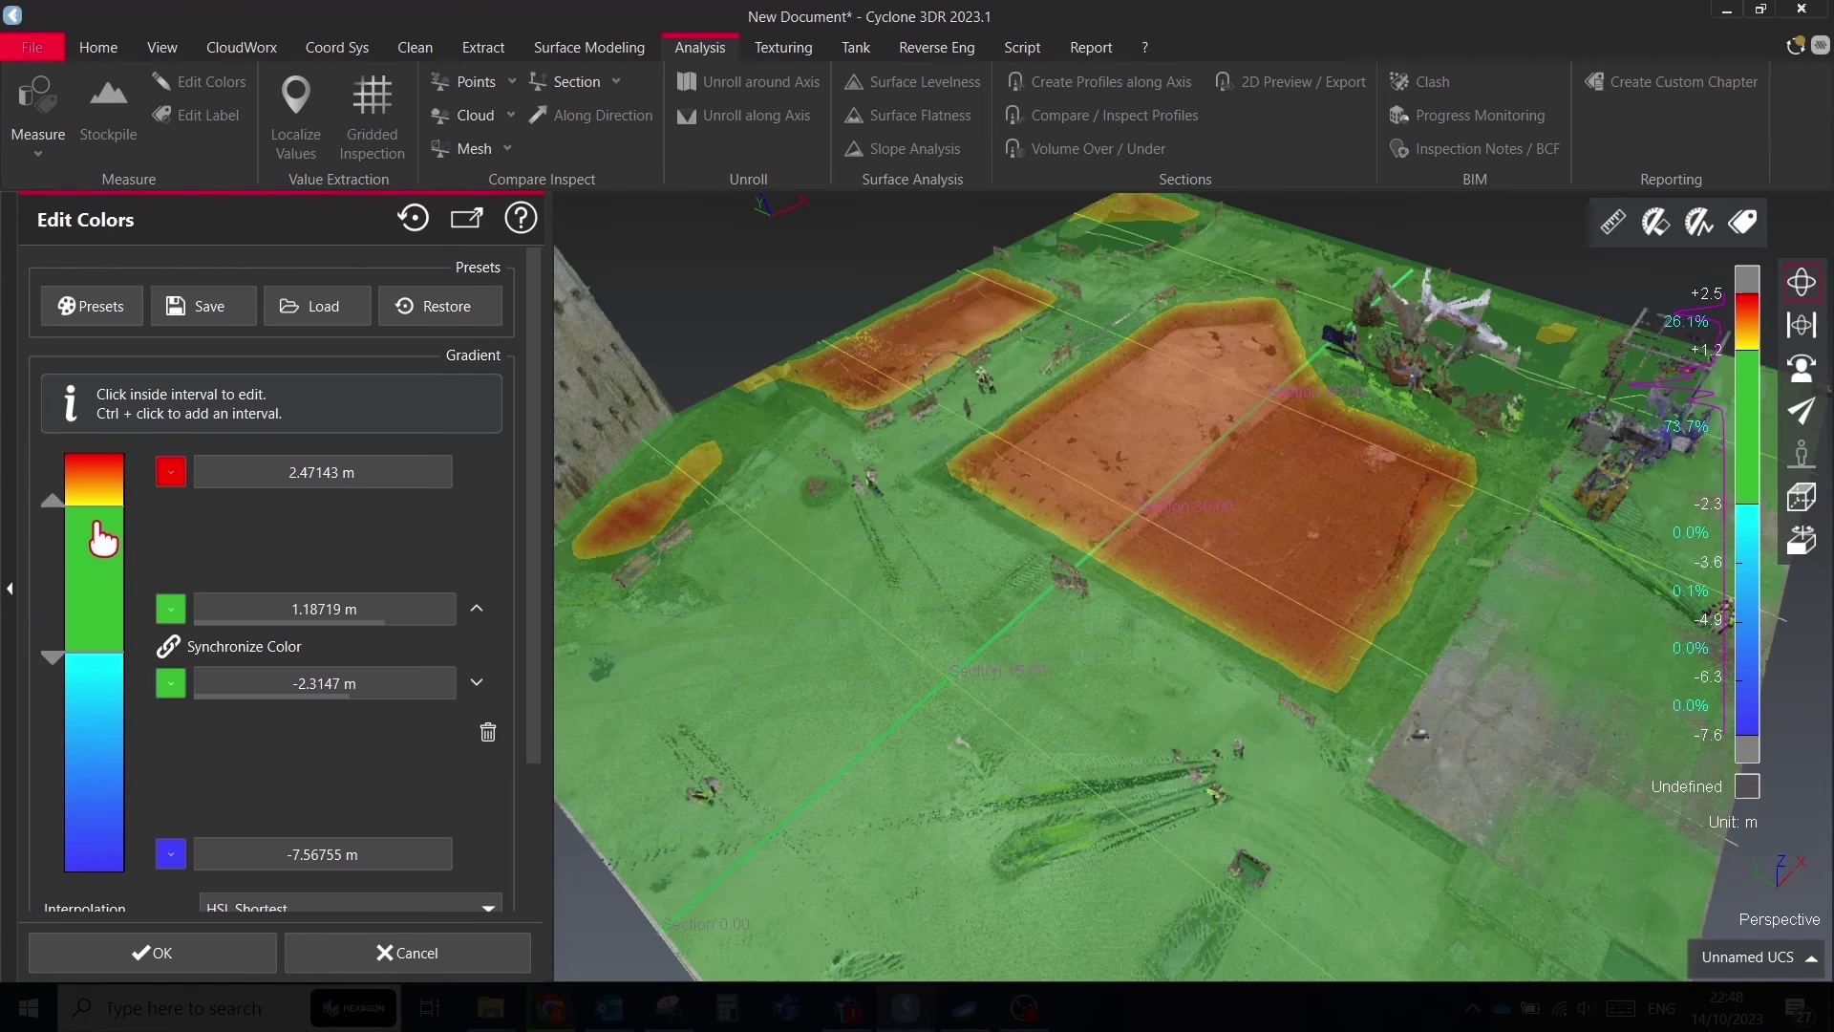
Shift the limits of the green interval in the excavation inspection's color gradient
{"action": "mouse_move", "coordinate": [100, 520]}
{"action": "left_mouse_down"}
{"action": "mouse_move", "coordinate": [101, 564]}
{"action": "mouse_move", "coordinate": [103, 541]}
{"action": "left_mouse_up"}
{"action": "left_click_drag", "start_coordinate": [100, 653], "coordinate": [96, 545]}
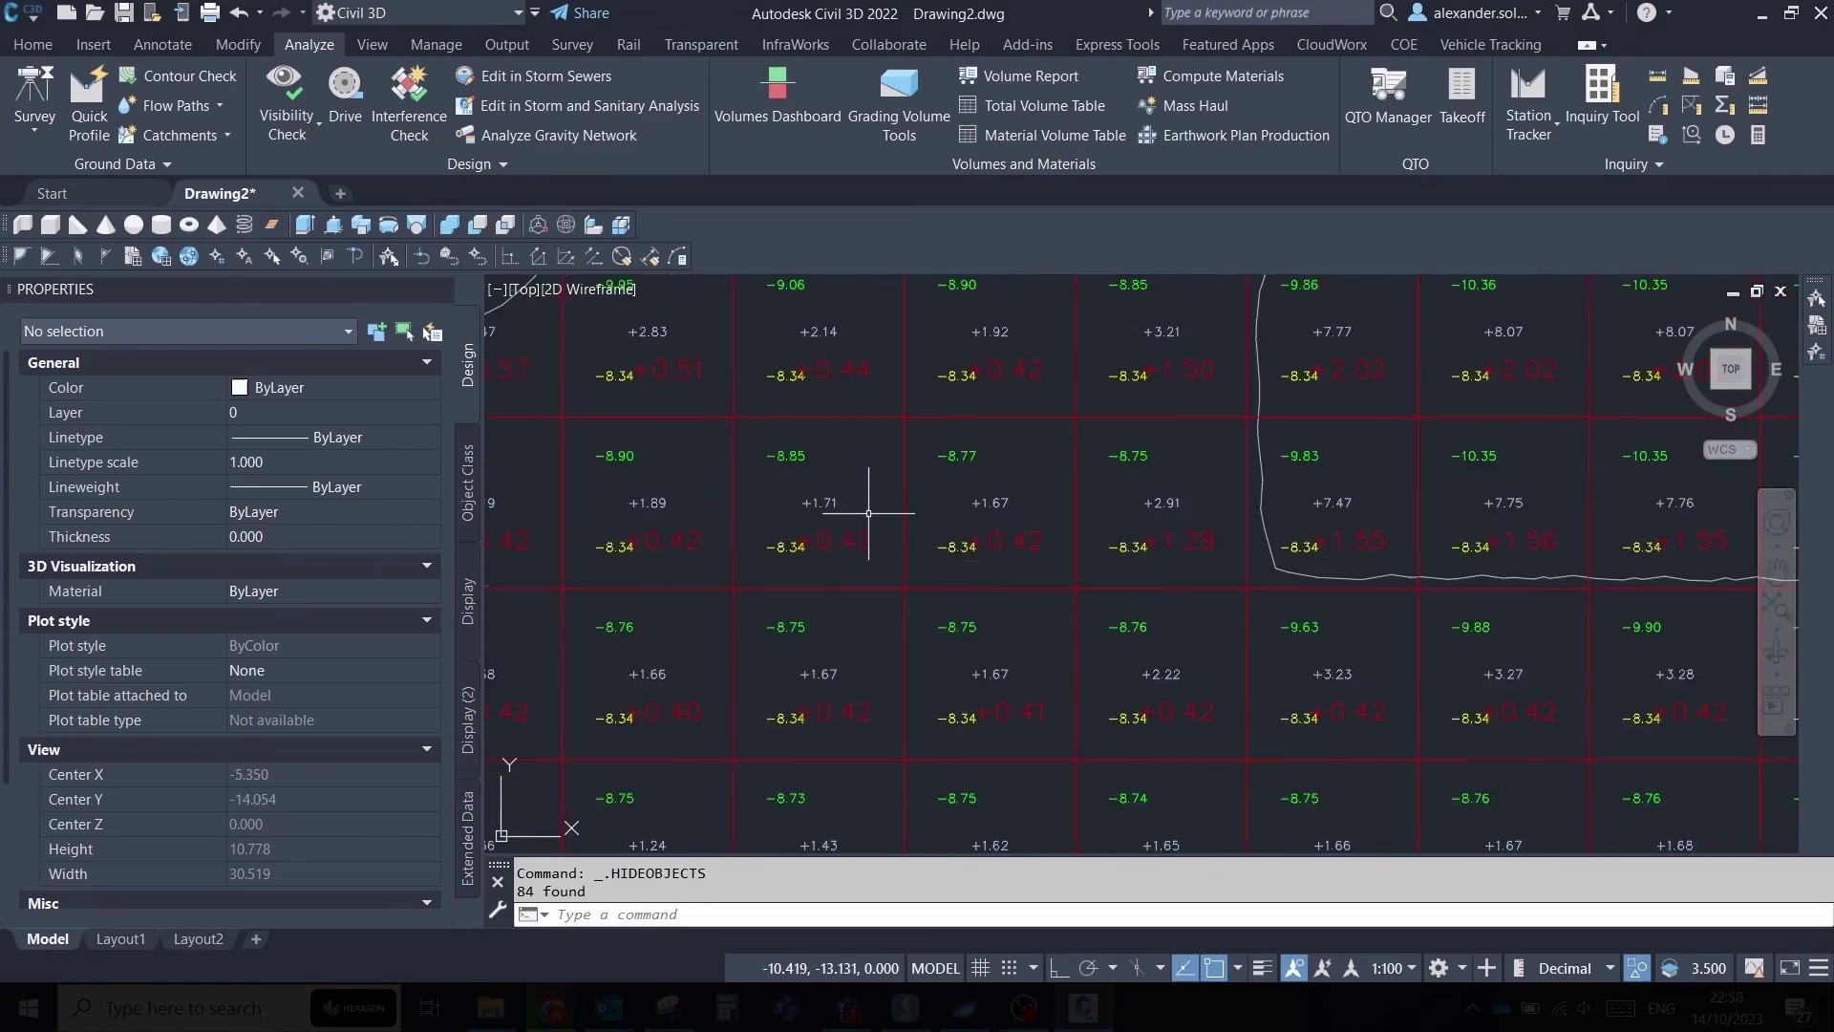
Look over the earthwork grid values in the Civil 3D drawing
{"action": "mouse_move", "coordinate": [868, 500]}
{"action": "middle_mouse_down"}
{"action": "mouse_move", "coordinate": [1310, 565]}
{"action": "mouse_move", "coordinate": [942, 401]}
{"action": "mouse_move", "coordinate": [1242, 612]}
{"action": "mouse_move", "coordinate": [1101, 458]}
{"action": "middle_mouse_up"}
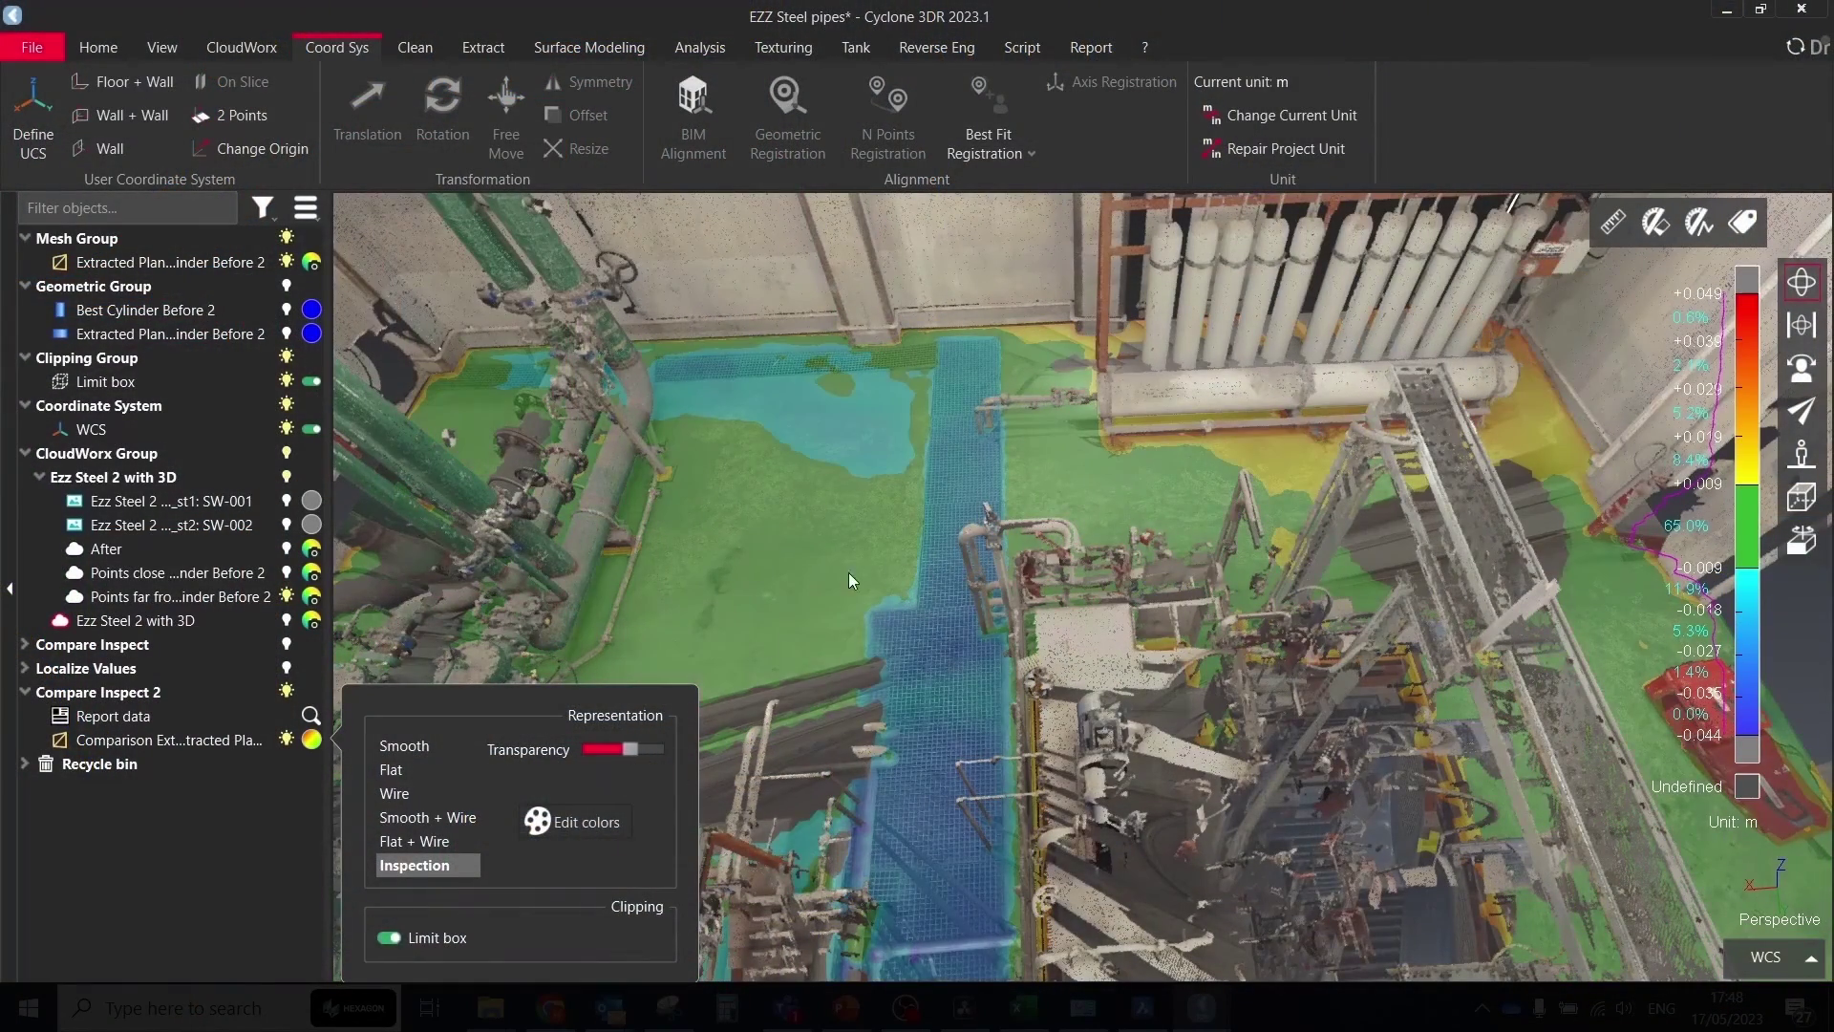
Examine the plant floor's deviation map, select its comparison mesh and bring up the analysis tools
{"action": "left_click_drag", "start_coordinate": [806, 594], "coordinate": [346, 591]}
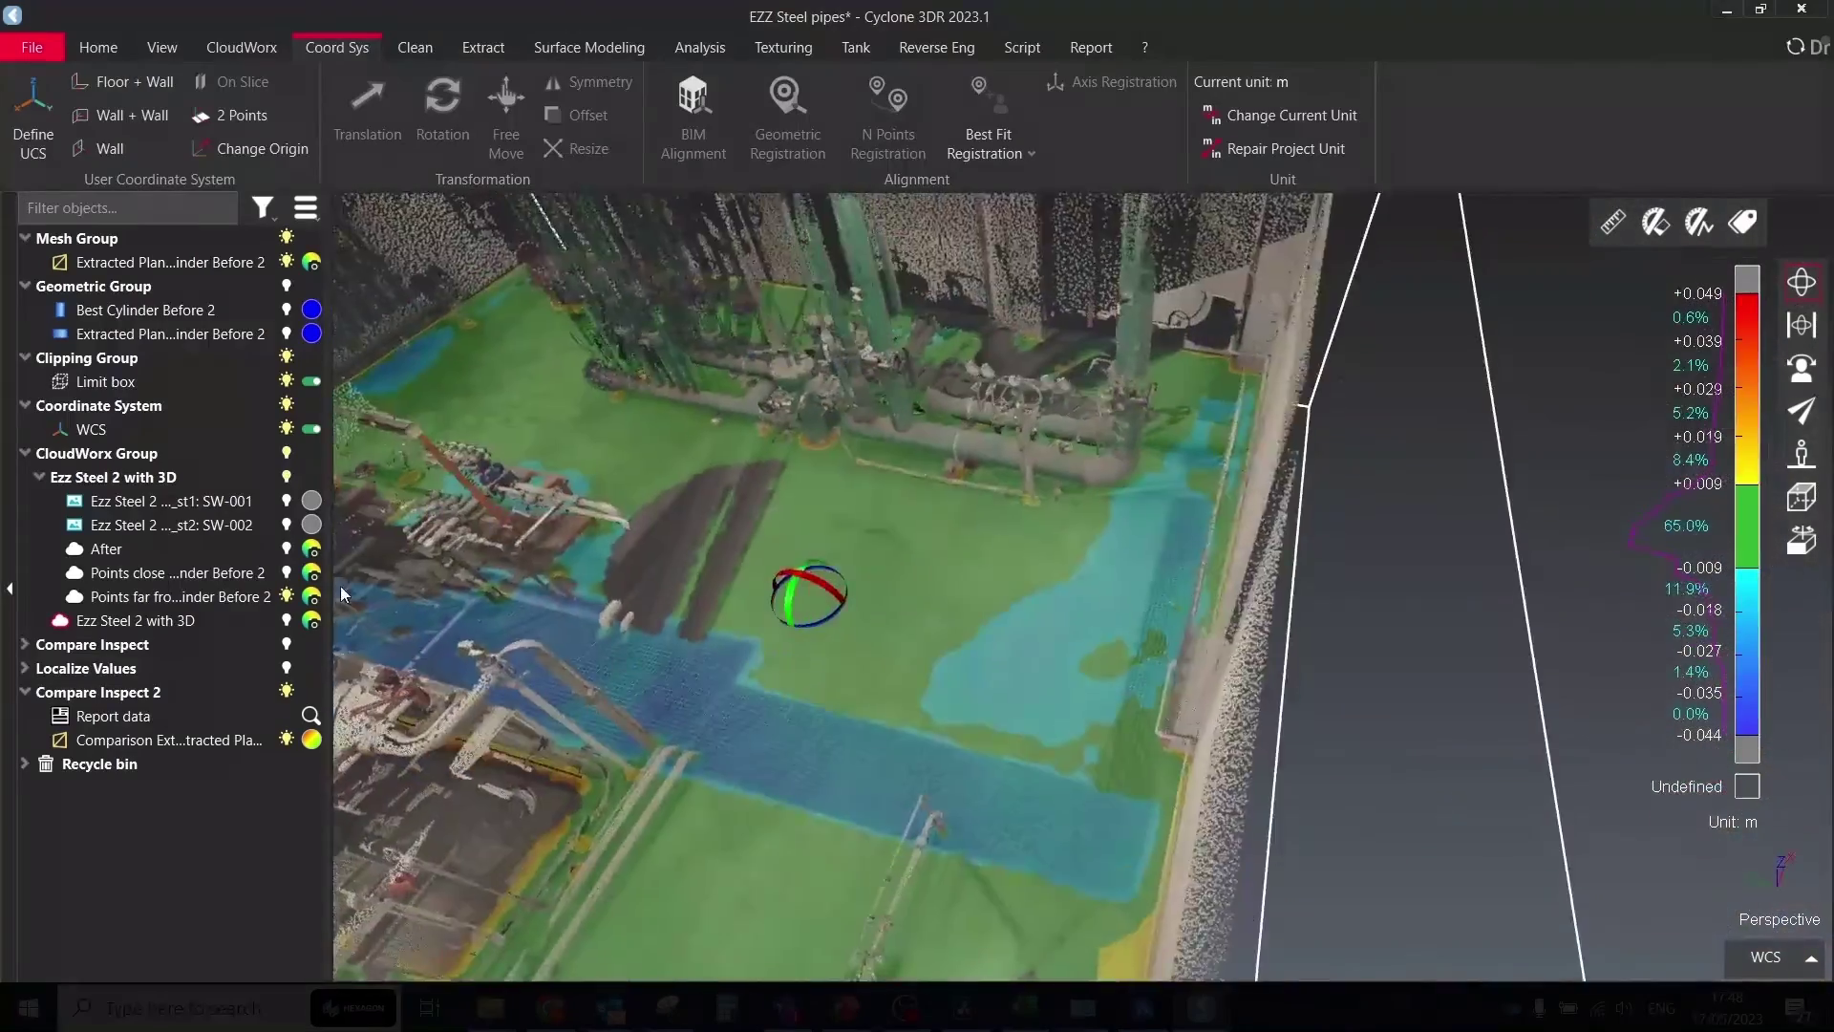
{"action": "scroll", "coordinate": [401, 783], "scroll_direction": "up", "scroll_amount": 4}
{"action": "left_click", "coordinate": [216, 738]}
{"action": "left_click", "coordinate": [487, 48]}
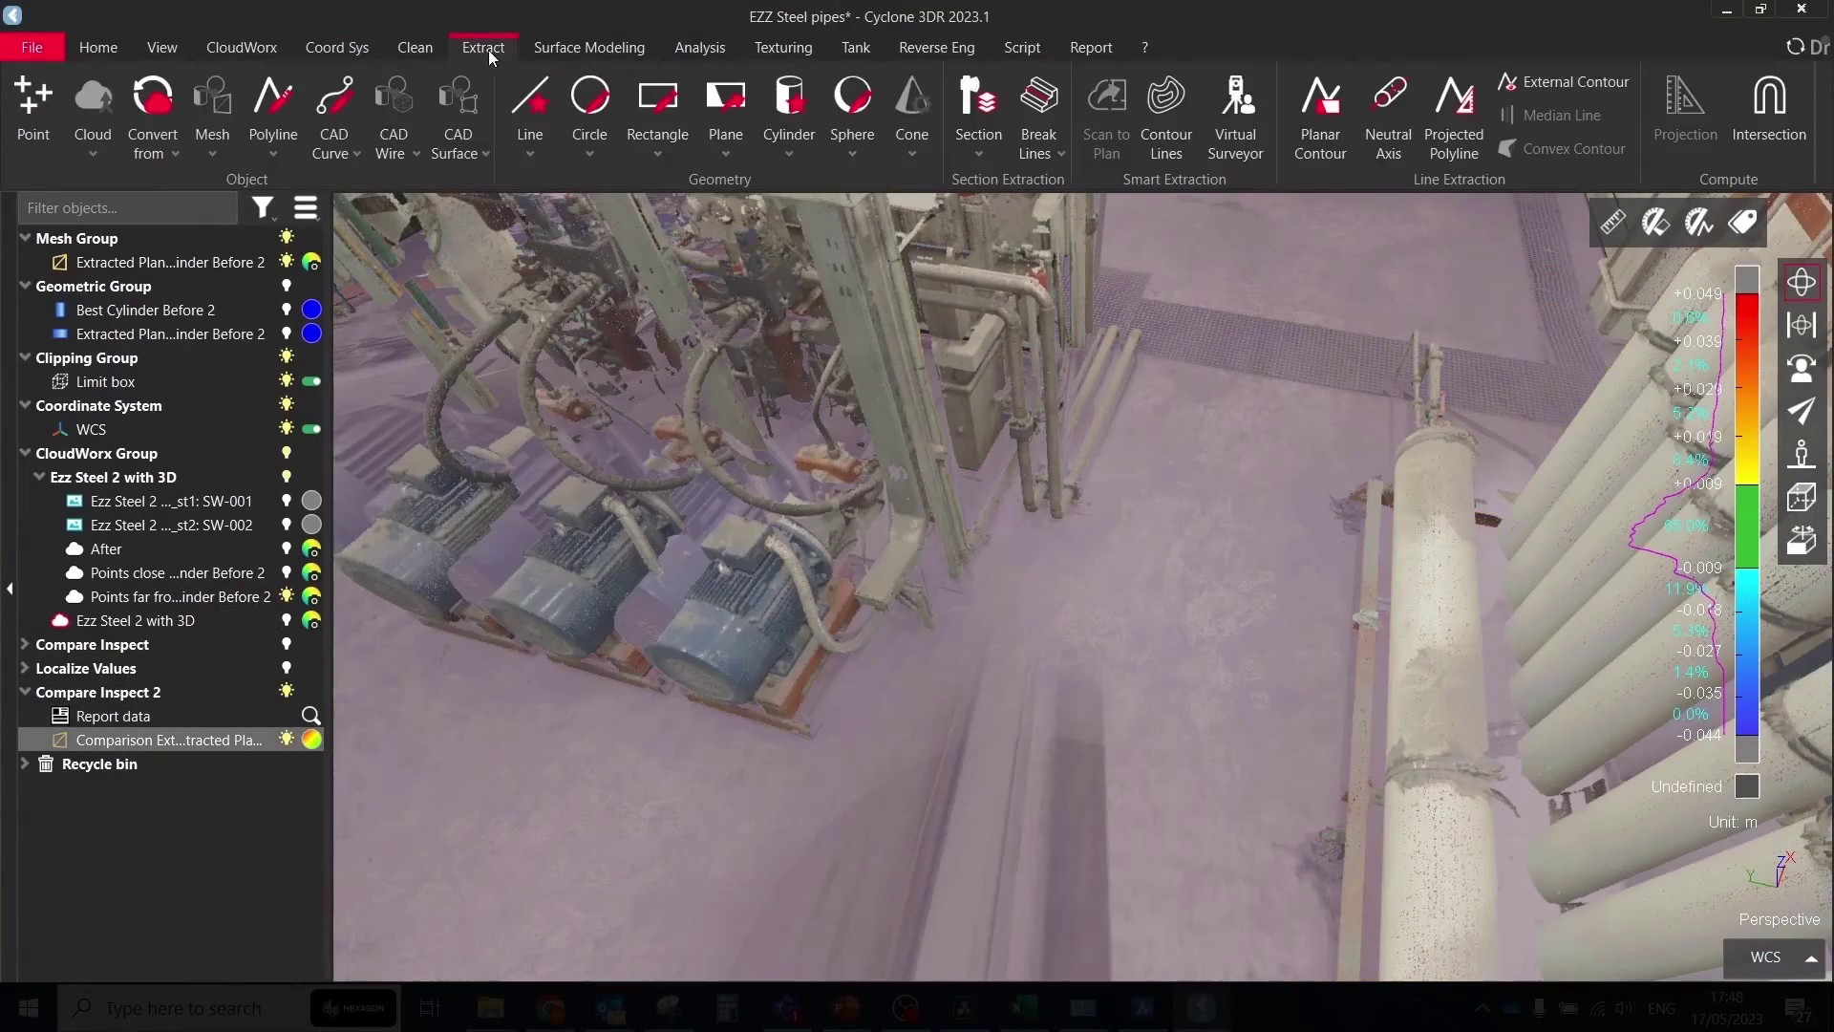
{"action": "left_click", "coordinate": [698, 47]}
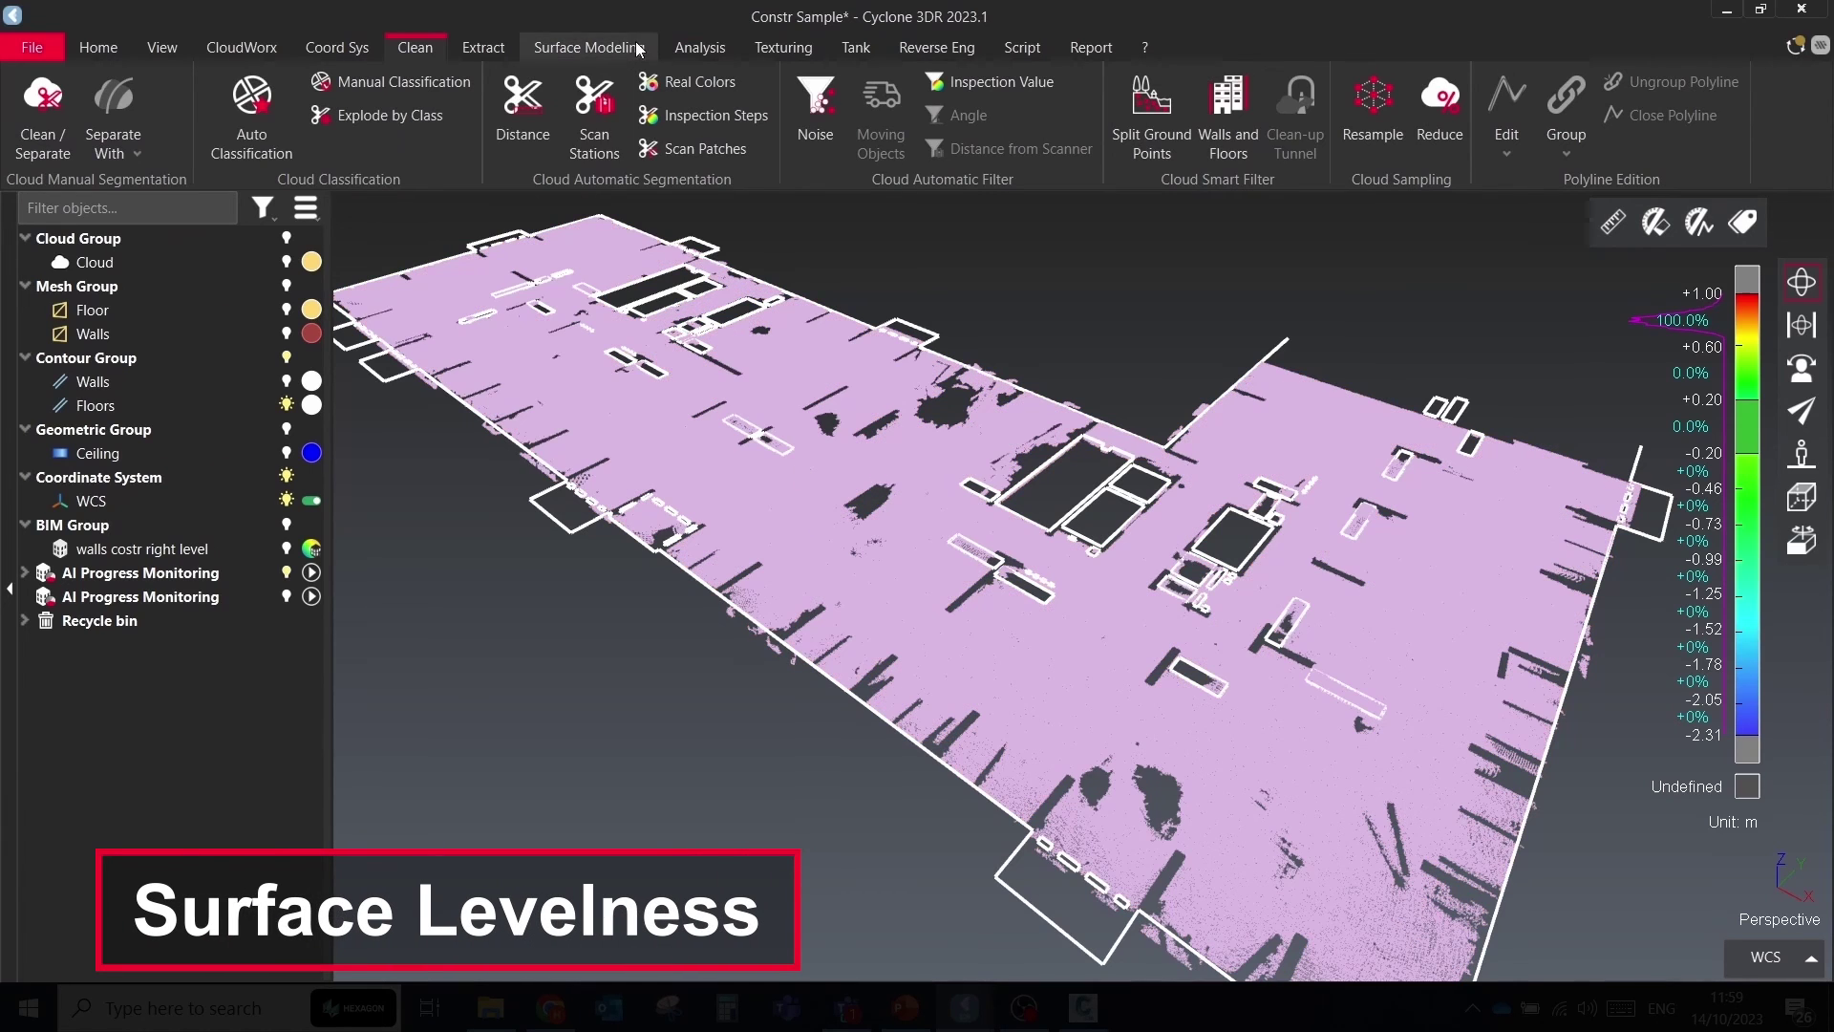
Preview a Surface Levelness analysis of the building floor along direction 0, 0, 1 without an offset value
{"action": "left_click", "coordinate": [714, 48]}
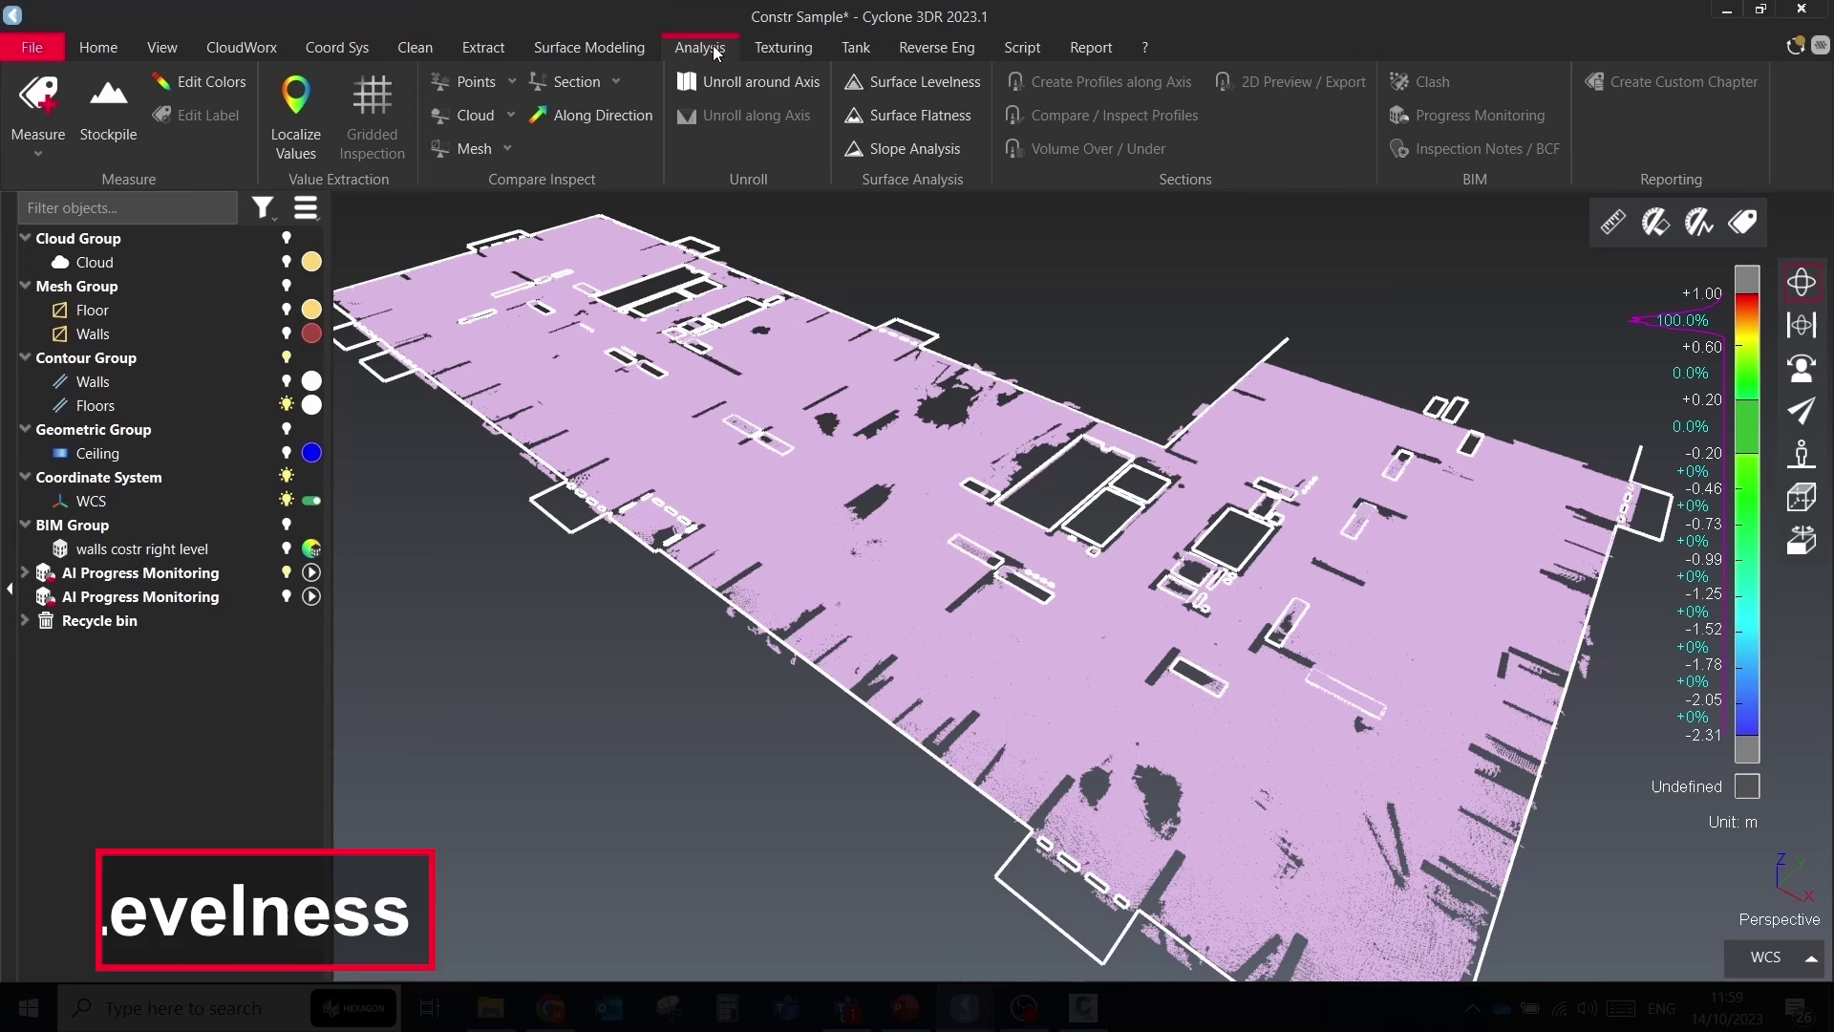
{"action": "left_click", "coordinate": [860, 93]}
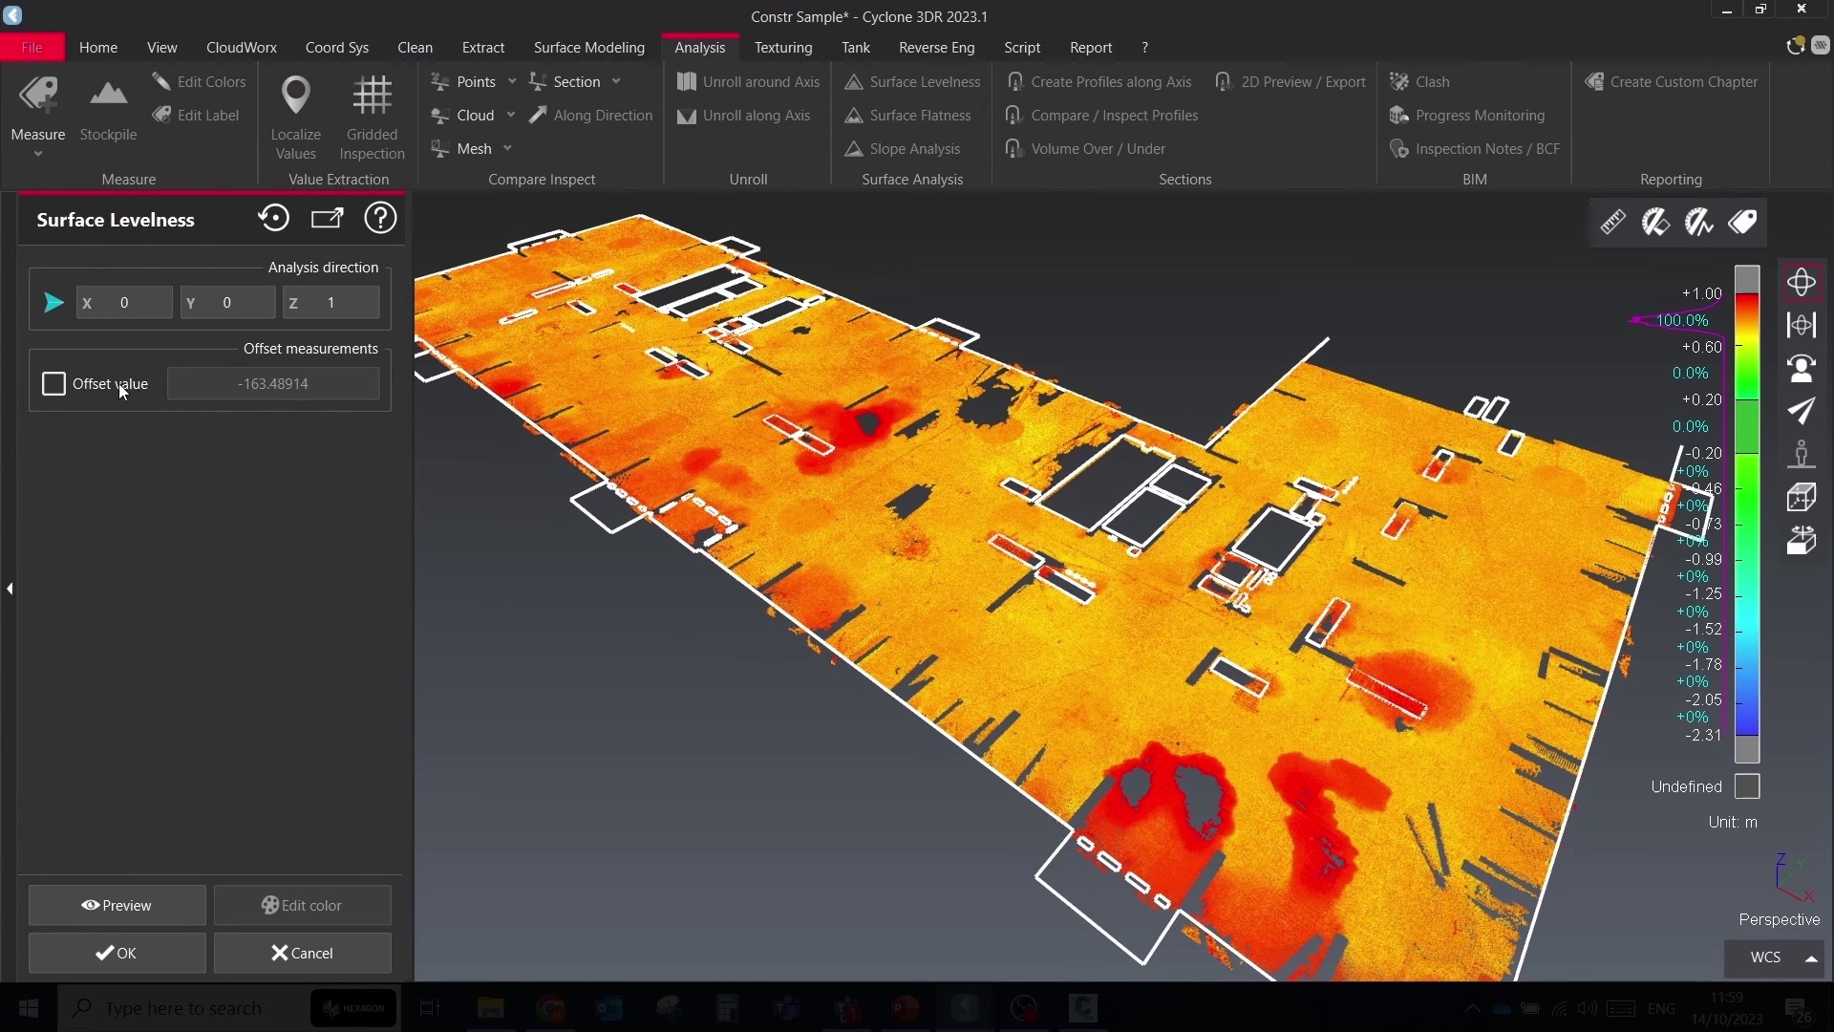
{"action": "left_click", "coordinate": [123, 902]}
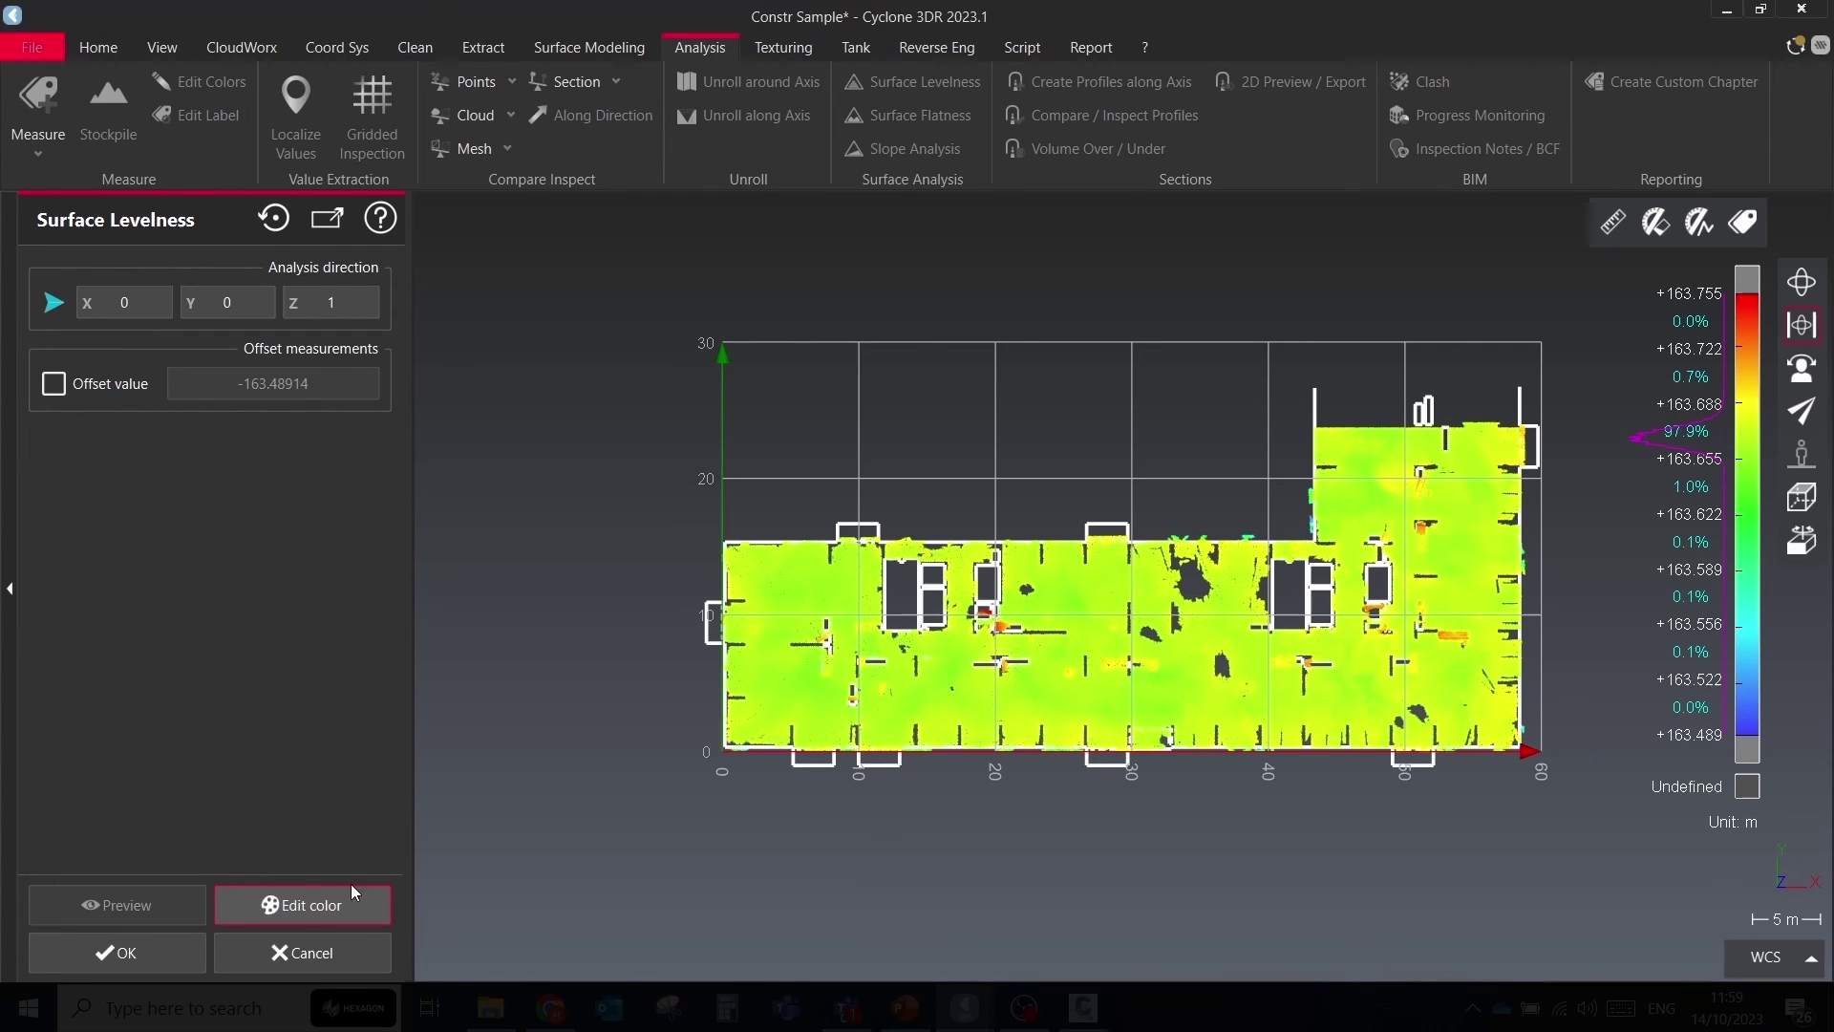
Set the levelness color gradient to run from 163.65 m to 163.69 m and accept the Surface Levelness analysis
{"action": "left_click", "coordinate": [328, 906]}
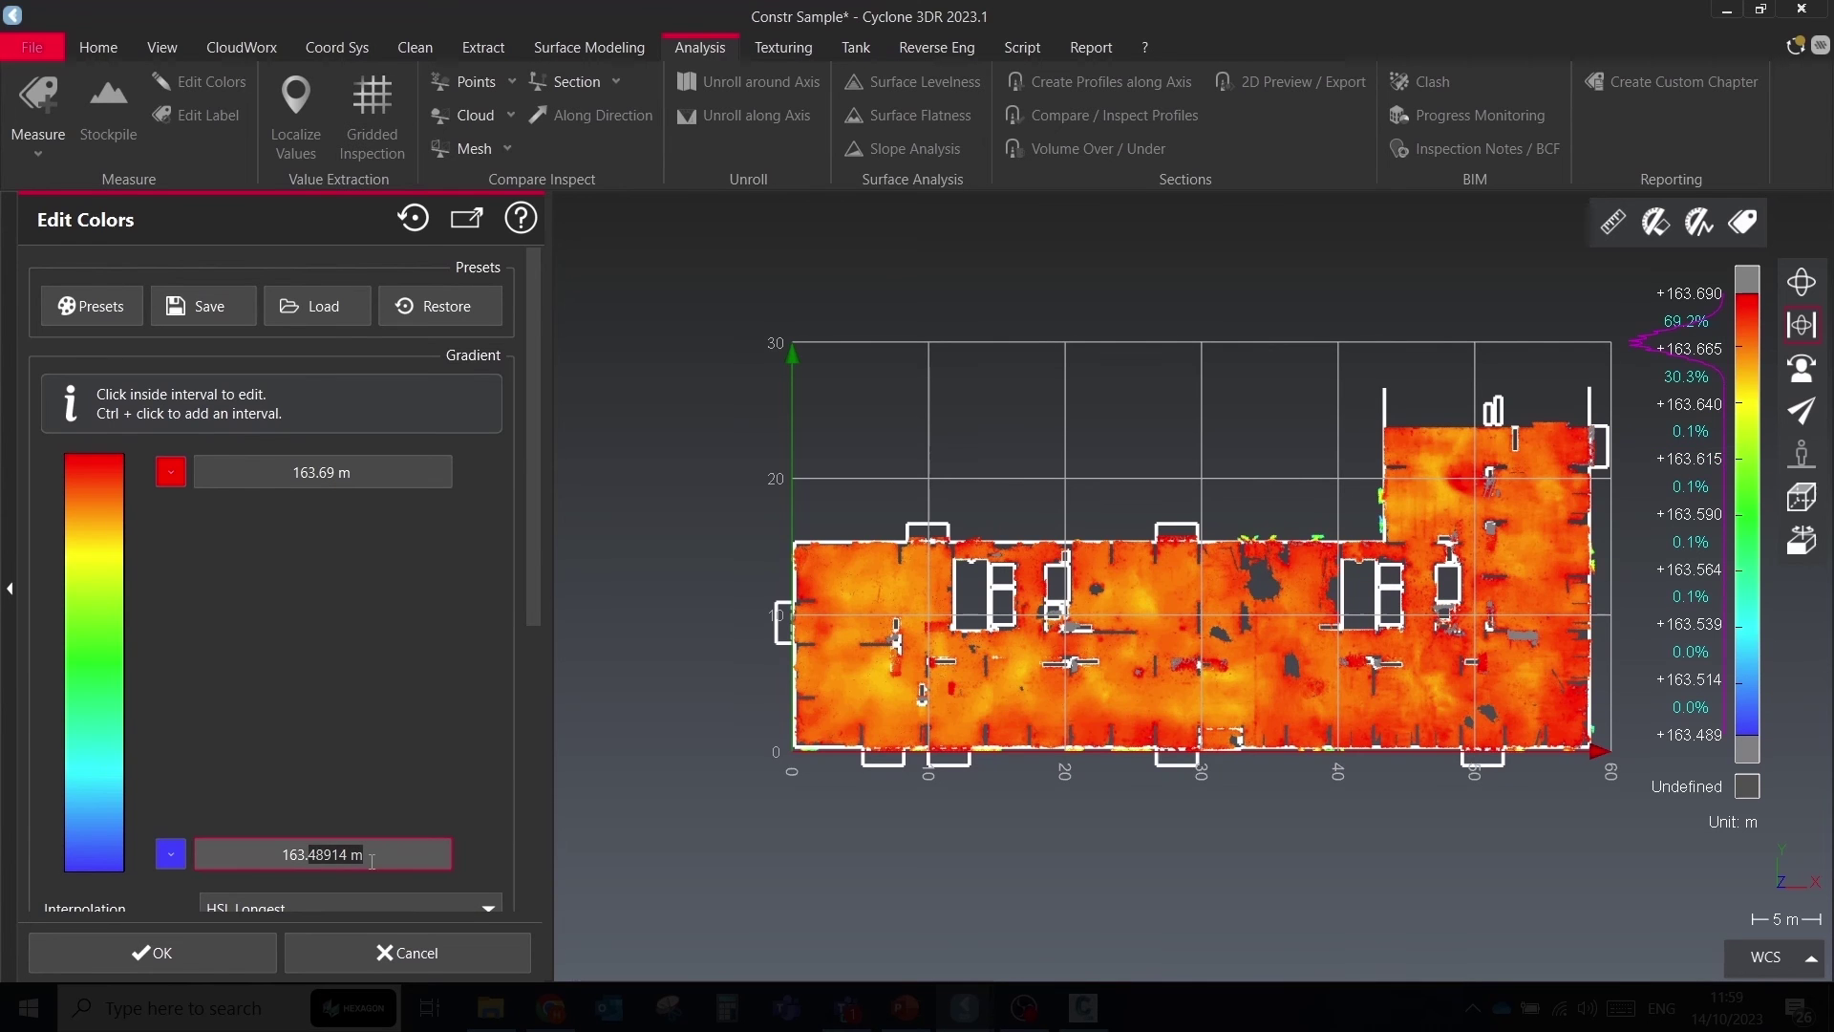
{"action": "left_click", "coordinate": [372, 862]}
{"action": "type", "text": "163.65"}
{"action": "key", "text": "Return"}
{"action": "scroll", "coordinate": [1142, 649], "scroll_direction": "up", "scroll_amount": 3}
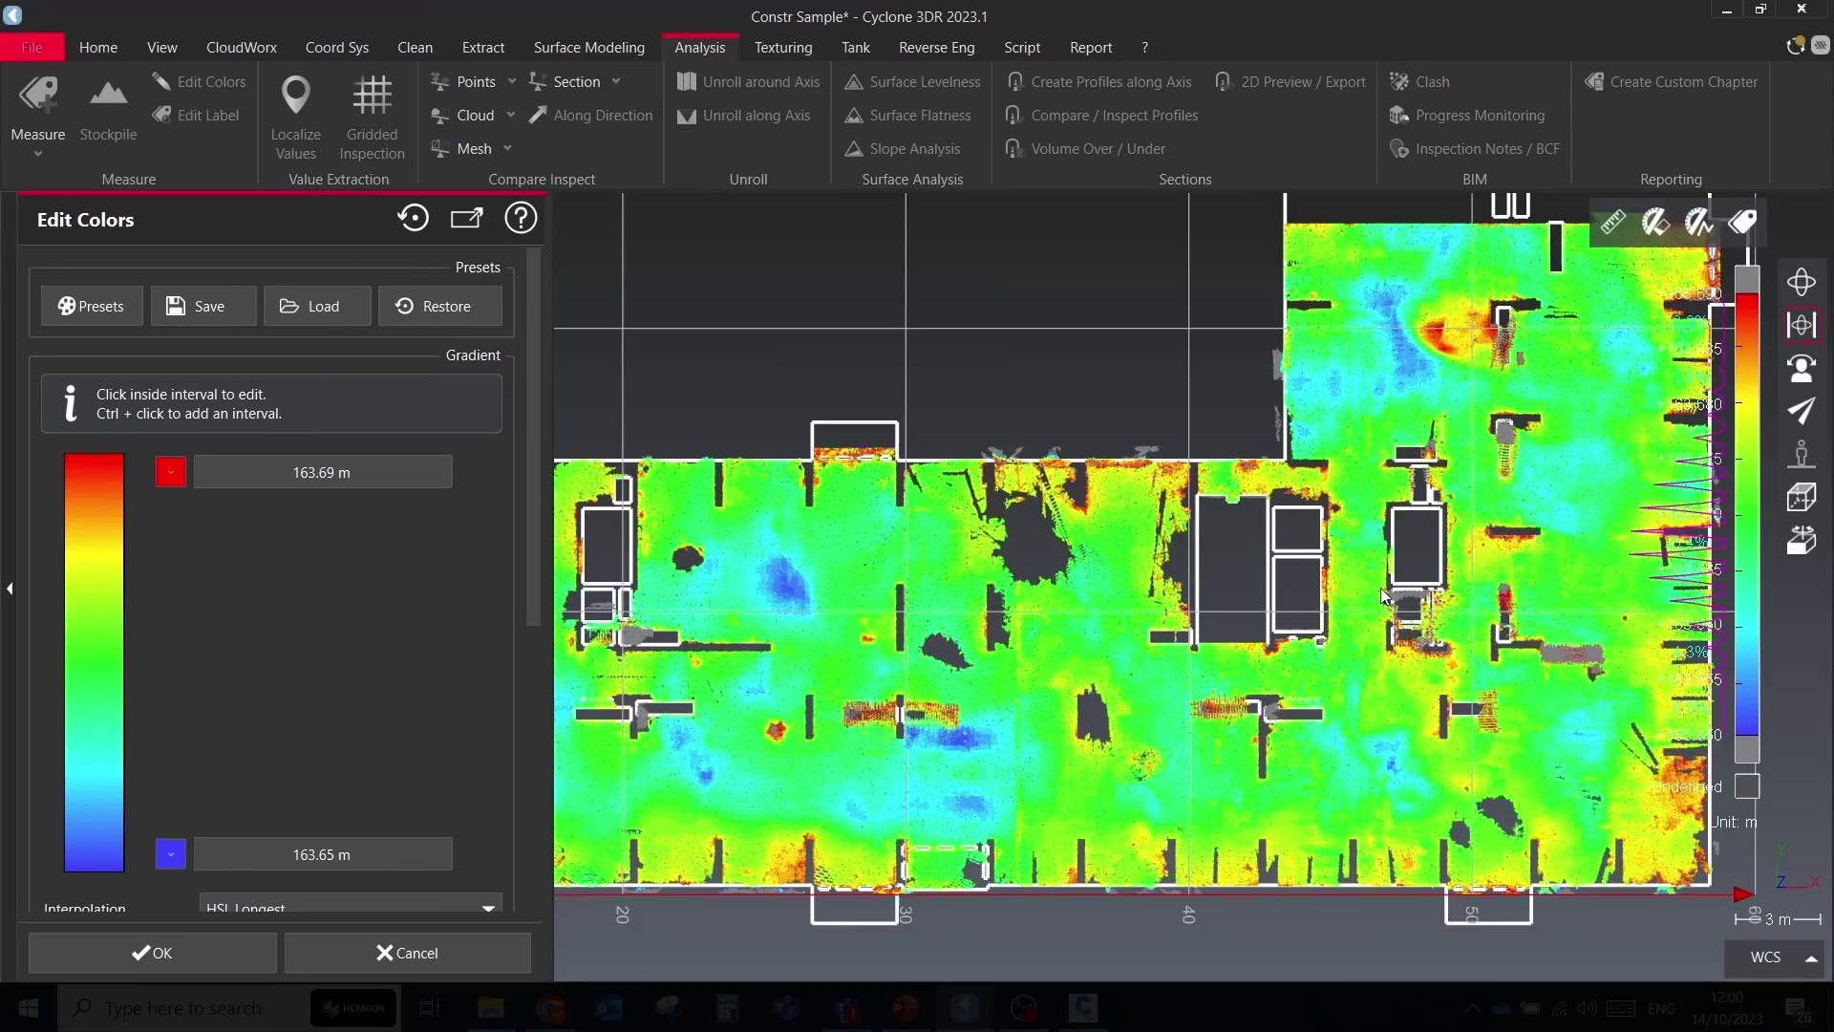
{"action": "left_click", "coordinate": [218, 944]}
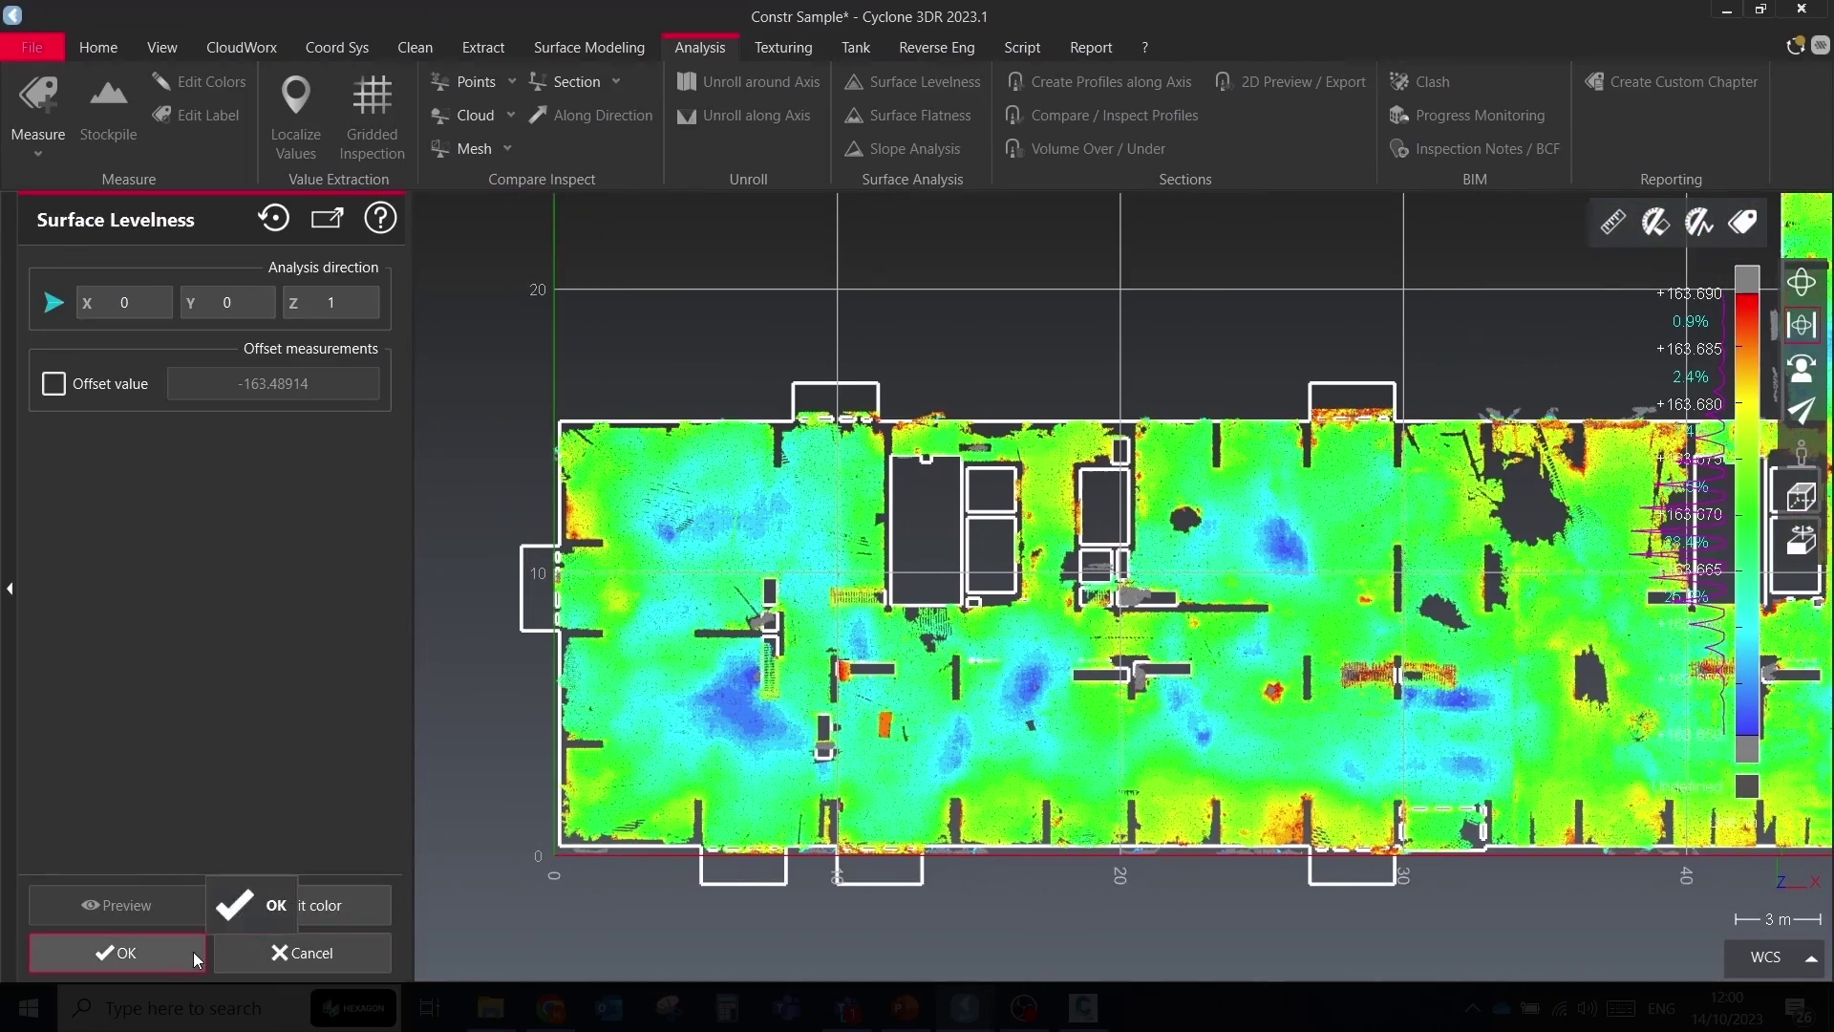
{"action": "left_click", "coordinate": [193, 952]}
Add levelness labels on the red high spot and the neighbouring blue low spot in the floor's far corner
{"action": "middle_click_drag", "start_coordinate": [1451, 648], "coordinate": [1046, 670]}
{"action": "scroll", "coordinate": [1280, 491], "scroll_direction": "up", "scroll_amount": 2}
{"action": "left_click_drag", "start_coordinate": [1281, 491], "coordinate": [1459, 435]}
{"action": "scroll", "coordinate": [1459, 436], "scroll_direction": "up", "scroll_amount": 3}
{"action": "middle_click_drag", "start_coordinate": [1566, 316], "coordinate": [1310, 395]}
{"action": "left_click", "coordinate": [1165, 467]}
{"action": "left_click", "coordinate": [1061, 437]}
{"action": "key", "text": "Escape"}
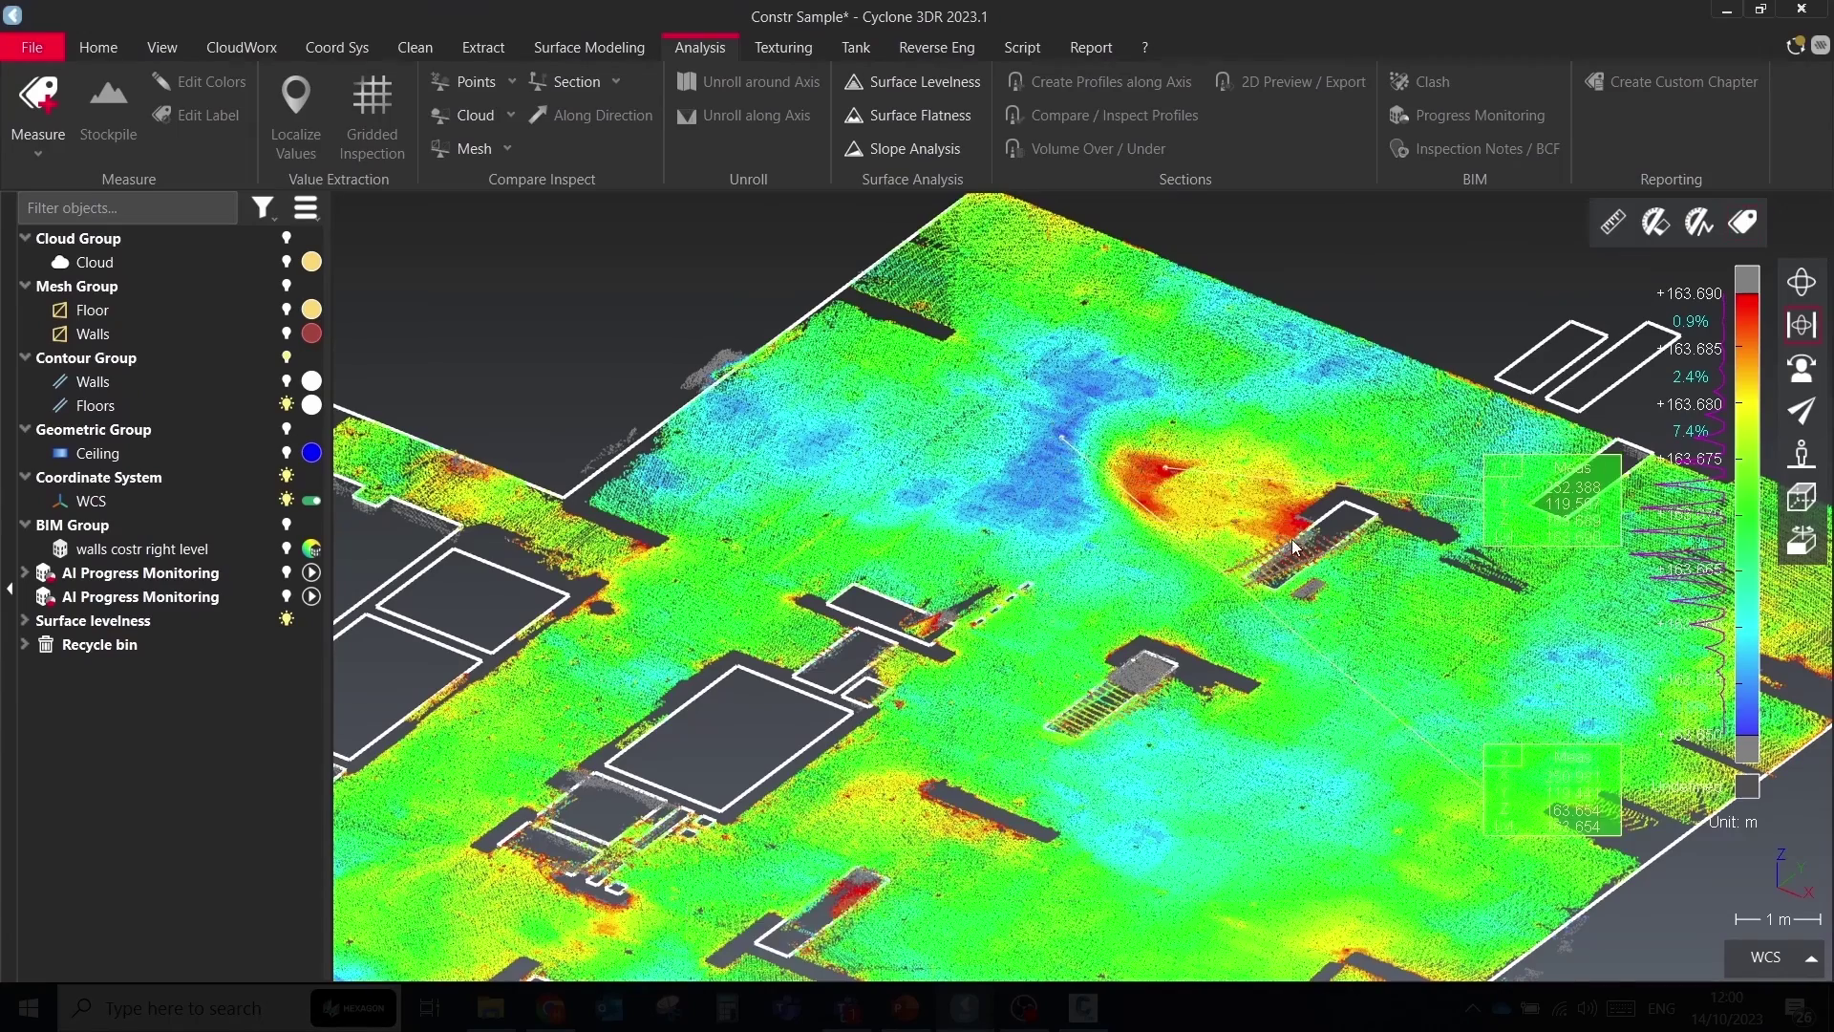
Reposition the levelness labels of the high and low spots and view them against the floor
{"action": "middle_click_drag", "start_coordinate": [1552, 504], "coordinate": [1550, 789]}
{"action": "left_click_drag", "start_coordinate": [1551, 789], "coordinate": [1322, 465]}
{"action": "left_click_drag", "start_coordinate": [1047, 366], "coordinate": [787, 313]}
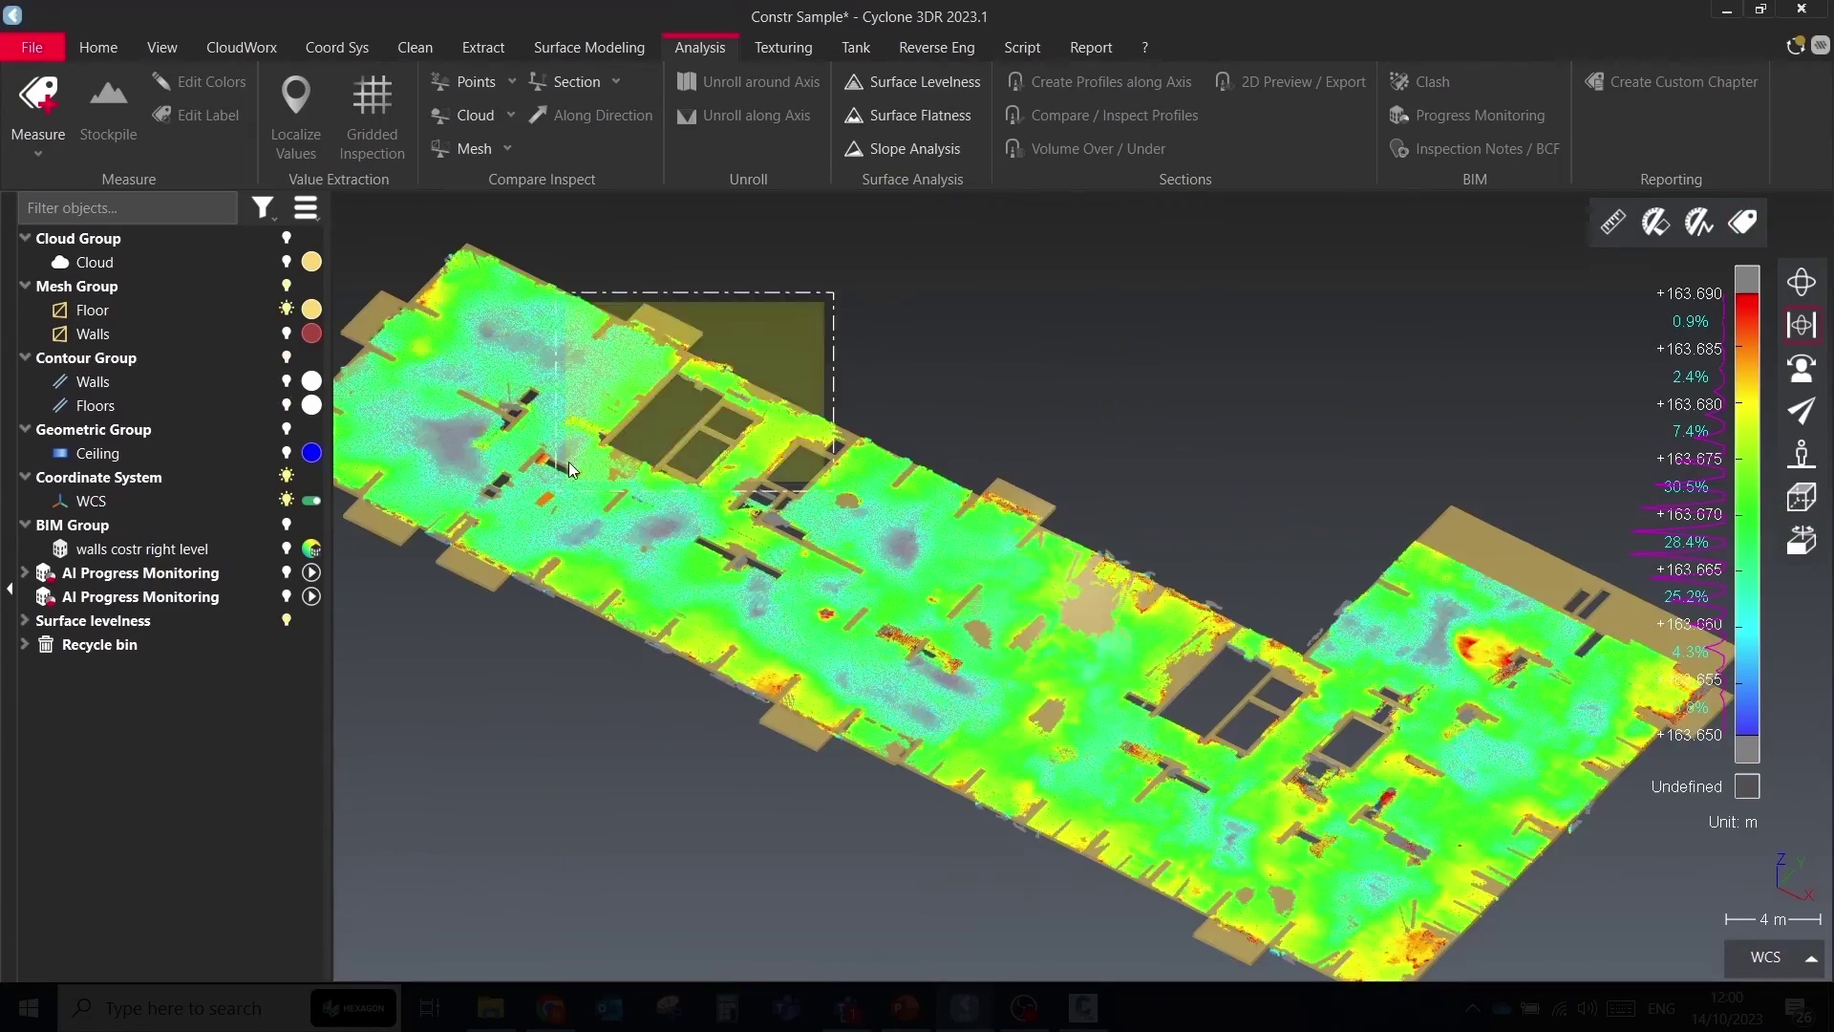
Preview a Cloud vs Mesh inspection of Preprocessed cloud_Floor against the Floor mesh, with colors applied on the reference
{"action": "left_click", "coordinate": [570, 461]}
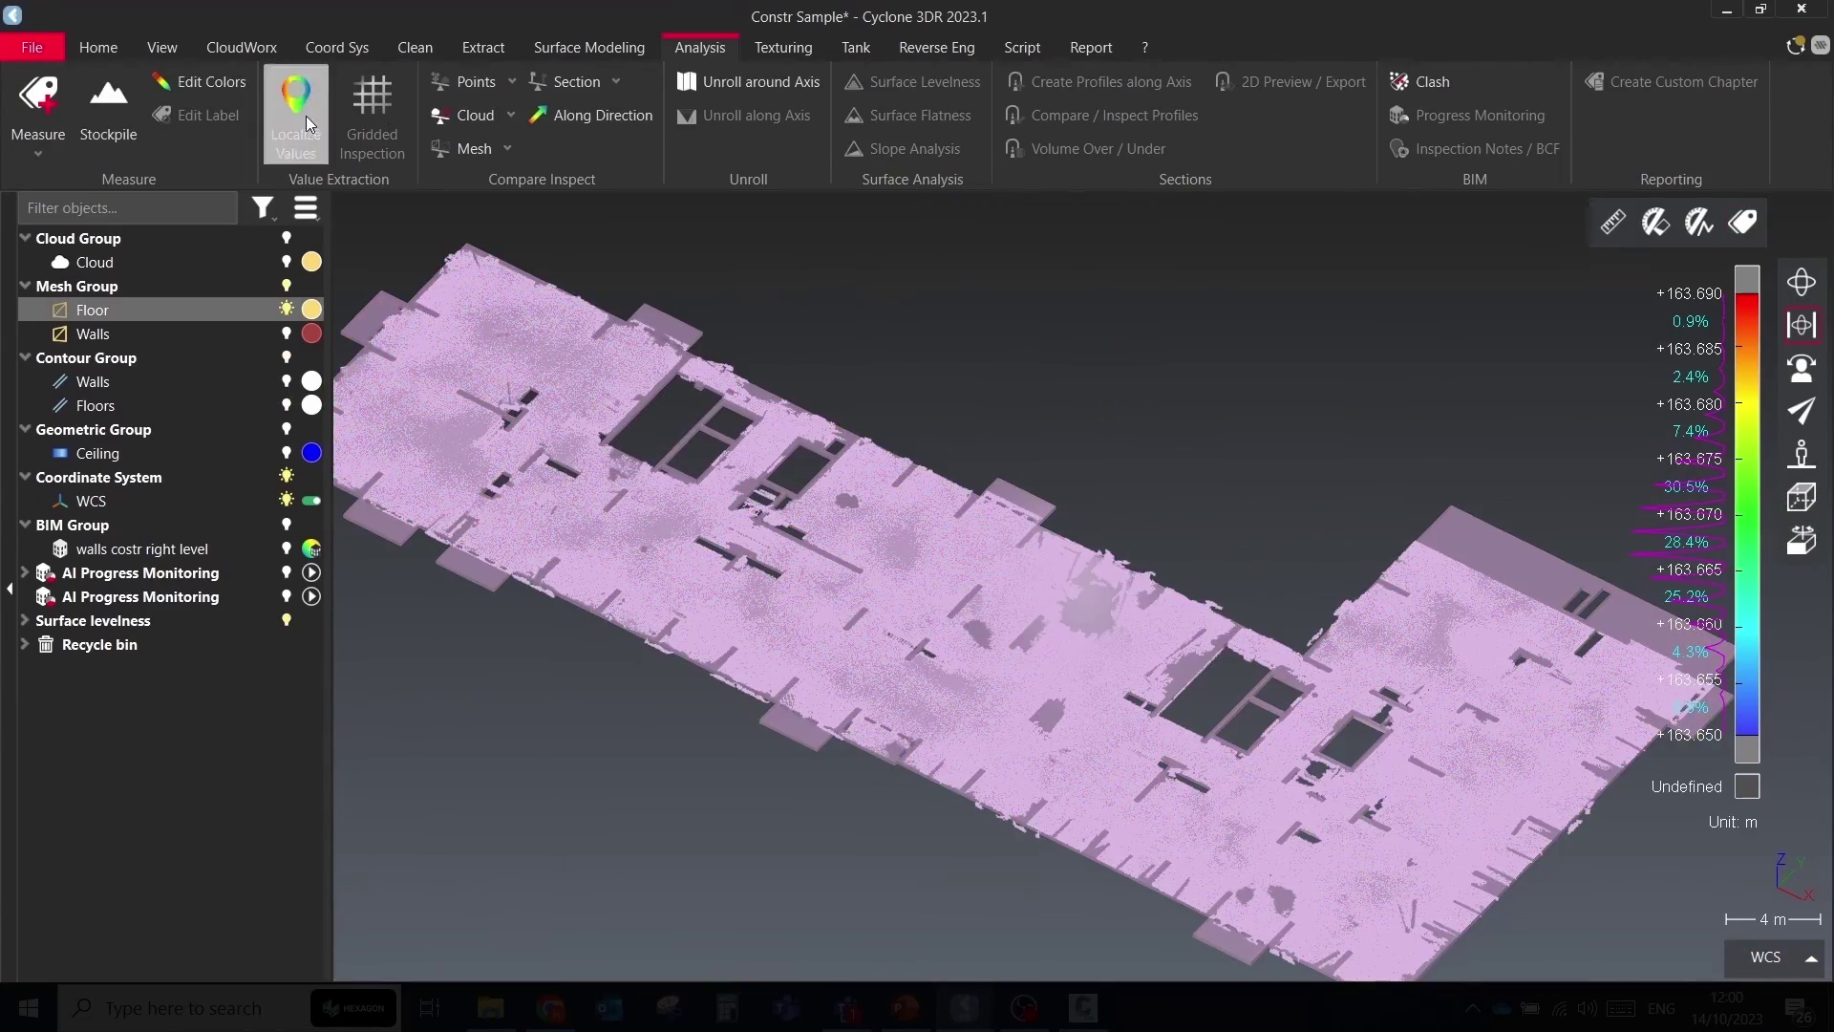
{"action": "left_click", "coordinate": [512, 114]}
{"action": "left_click", "coordinate": [484, 279]}
{"action": "left_click", "coordinate": [239, 904]}
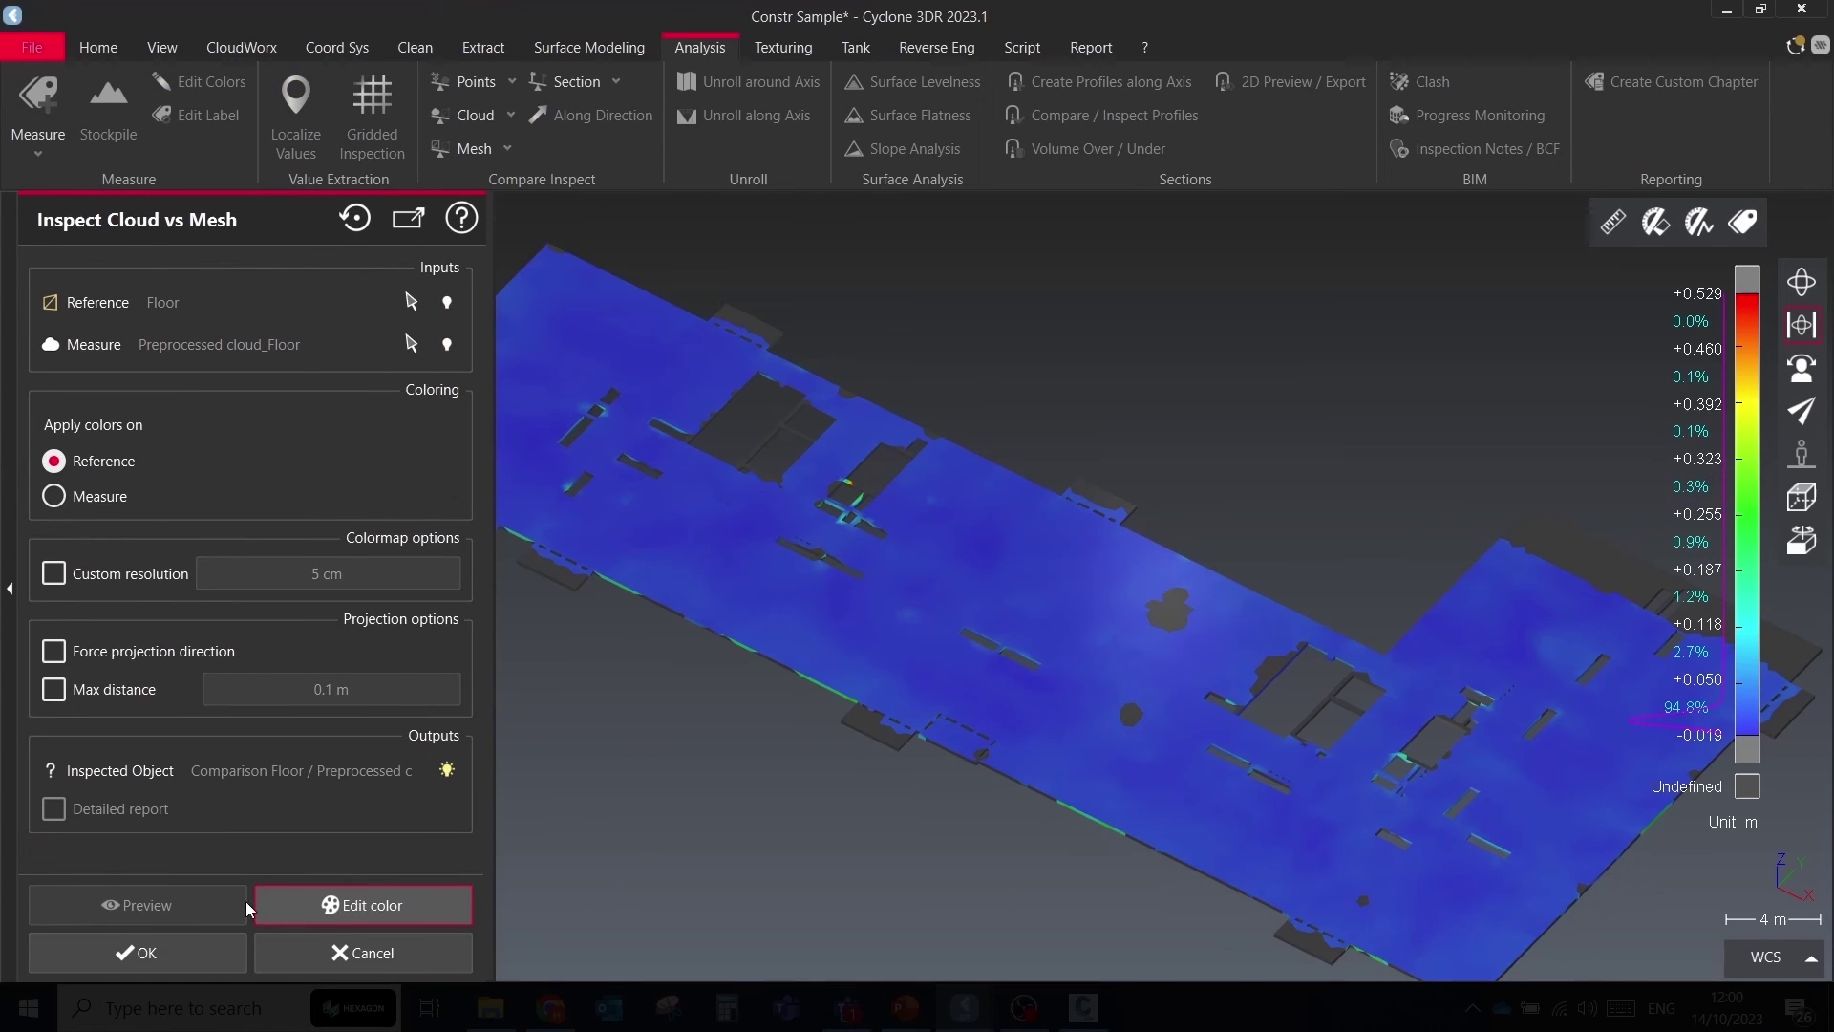
Set the floor deviation gradient limits to 0.02 m and -0.02 m and open the color presets
{"action": "left_click", "coordinate": [363, 905]}
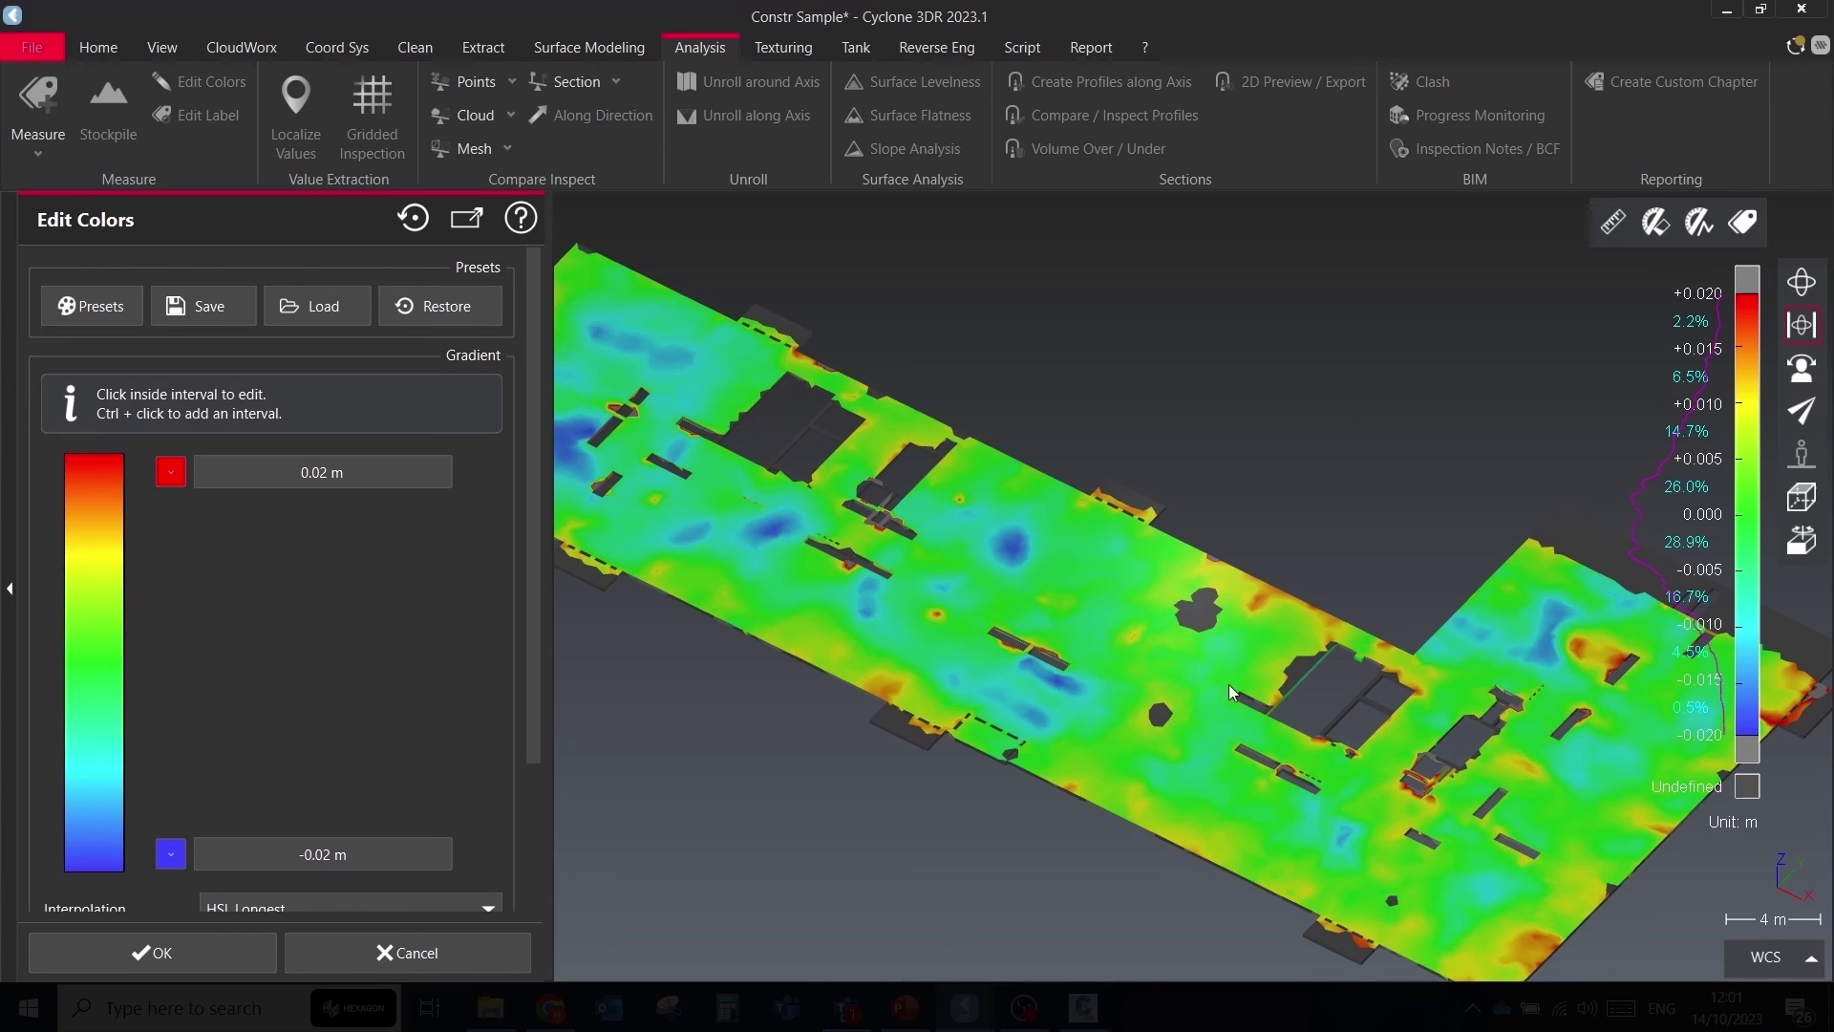
{"action": "scroll", "coordinate": [948, 694], "scroll_direction": "down", "scroll_amount": 2}
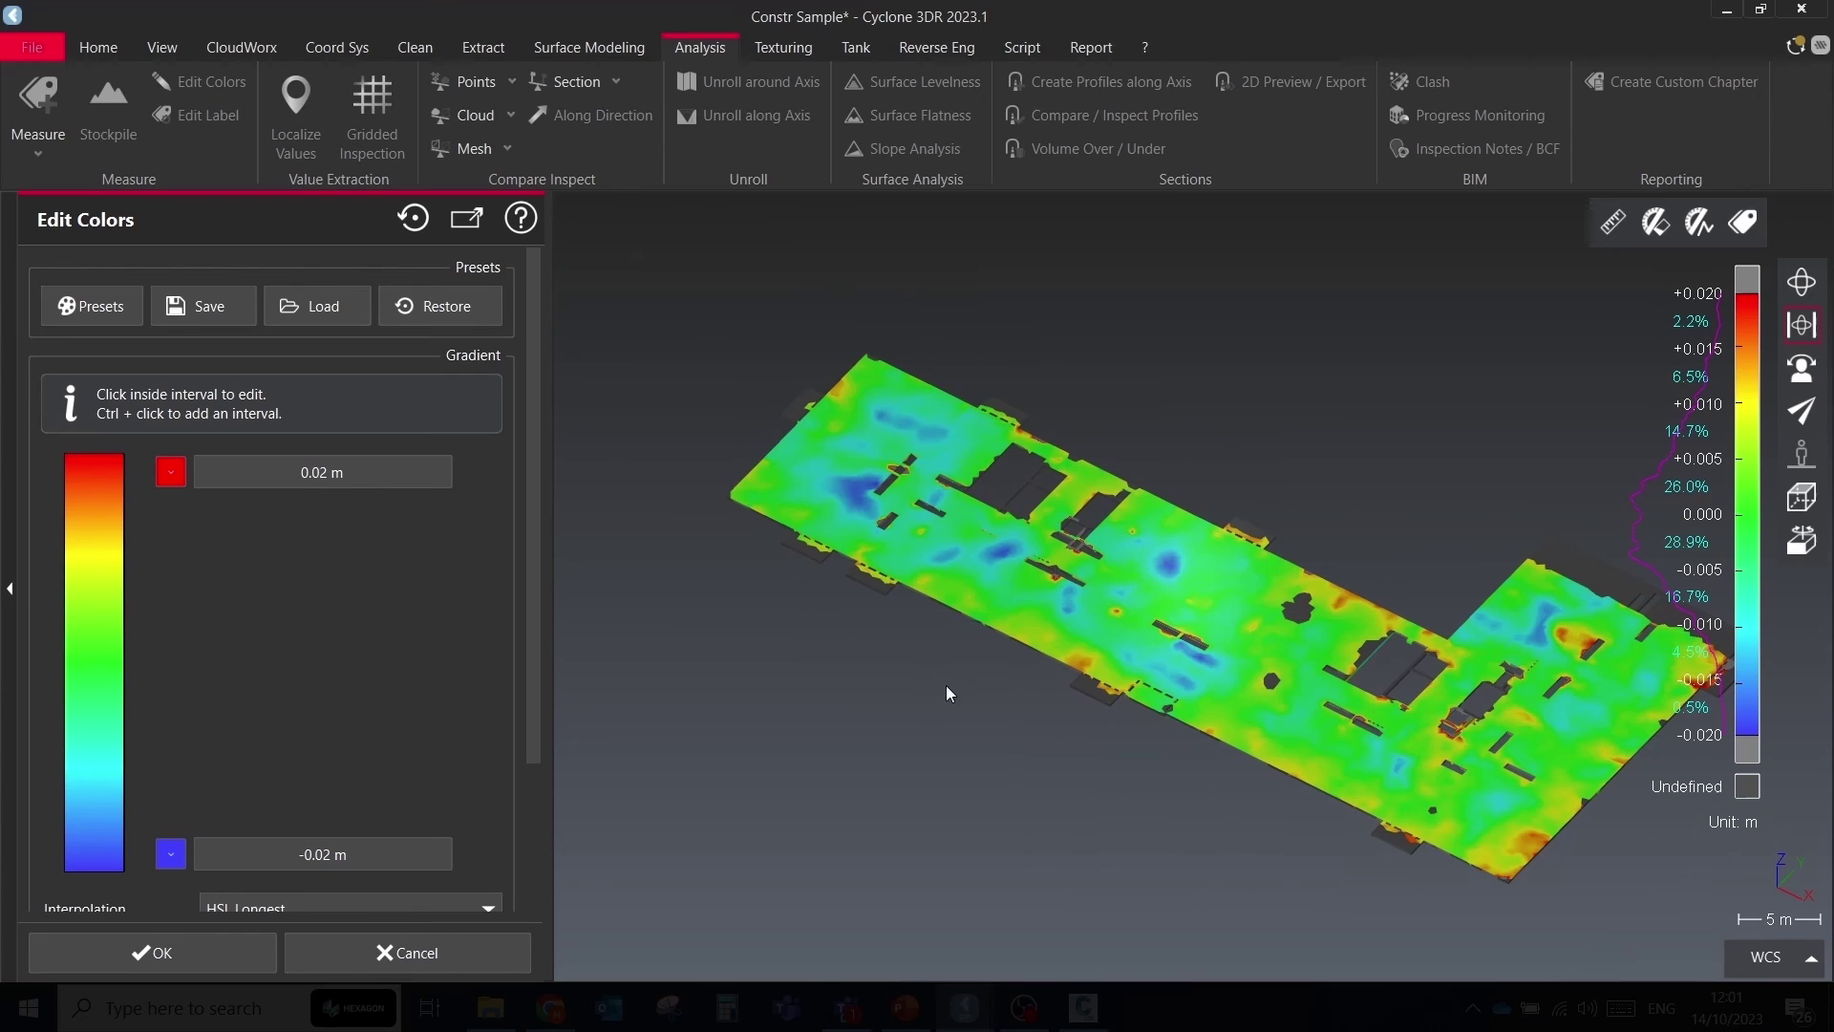
{"action": "left_click", "coordinate": [134, 314]}
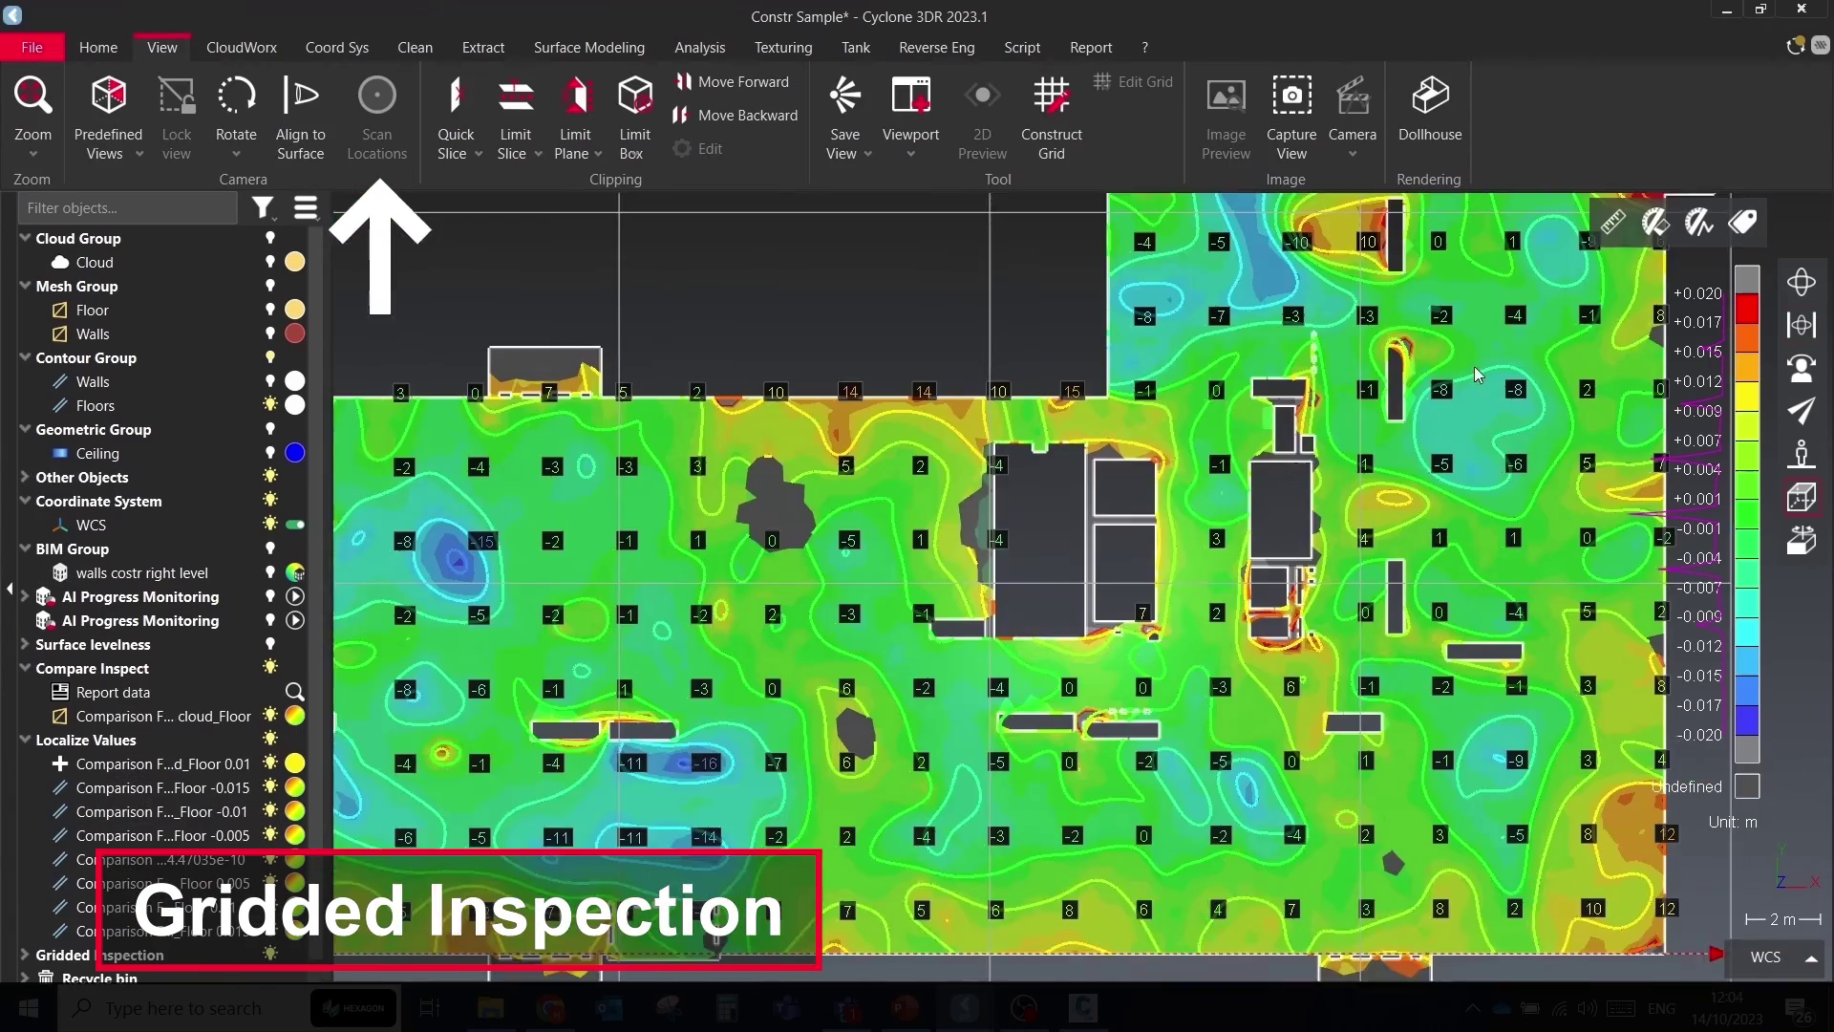
Look over the gridded inspection values and contour lines on the floor's deviation map
{"action": "scroll", "coordinate": [1101, 666], "scroll_direction": "up", "scroll_amount": 5}
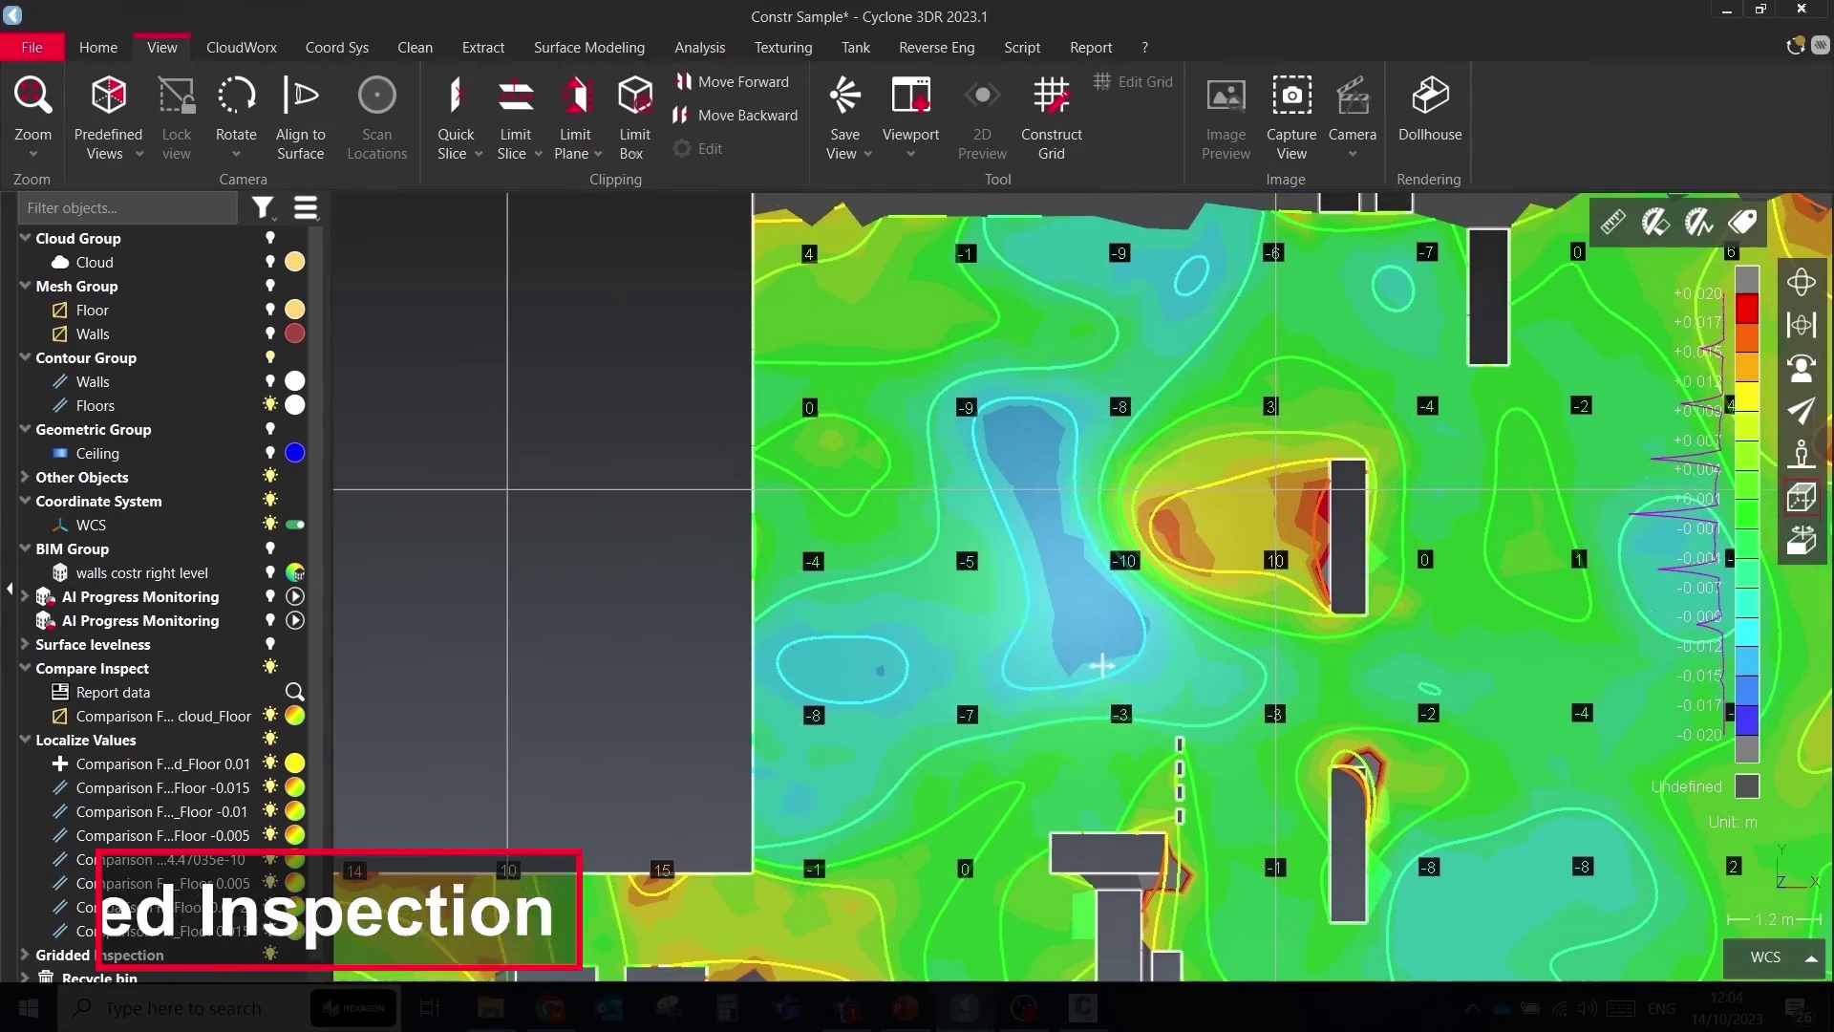
{"action": "middle_click_drag", "start_coordinate": [1103, 666], "coordinate": [884, 196]}
{"action": "middle_click_drag", "start_coordinate": [1159, 594], "coordinate": [1155, 282]}
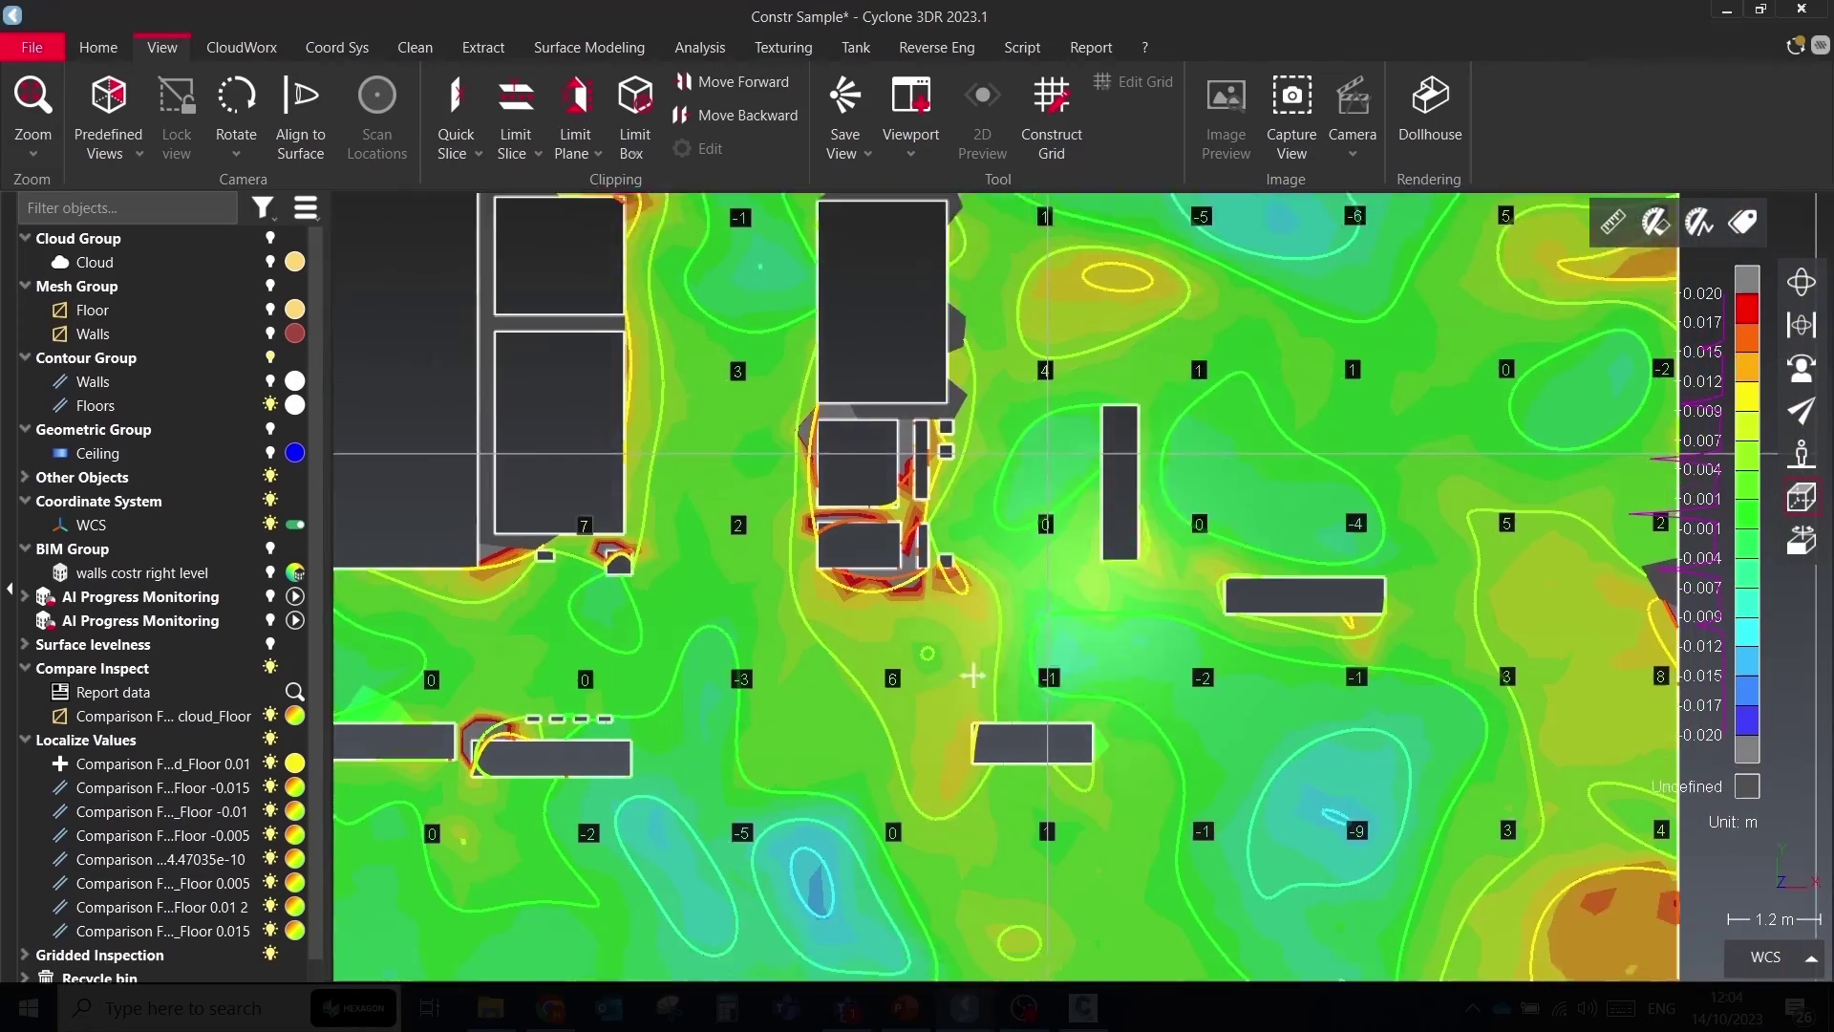
{"action": "middle_click_drag", "start_coordinate": [973, 676], "coordinate": [985, 440]}
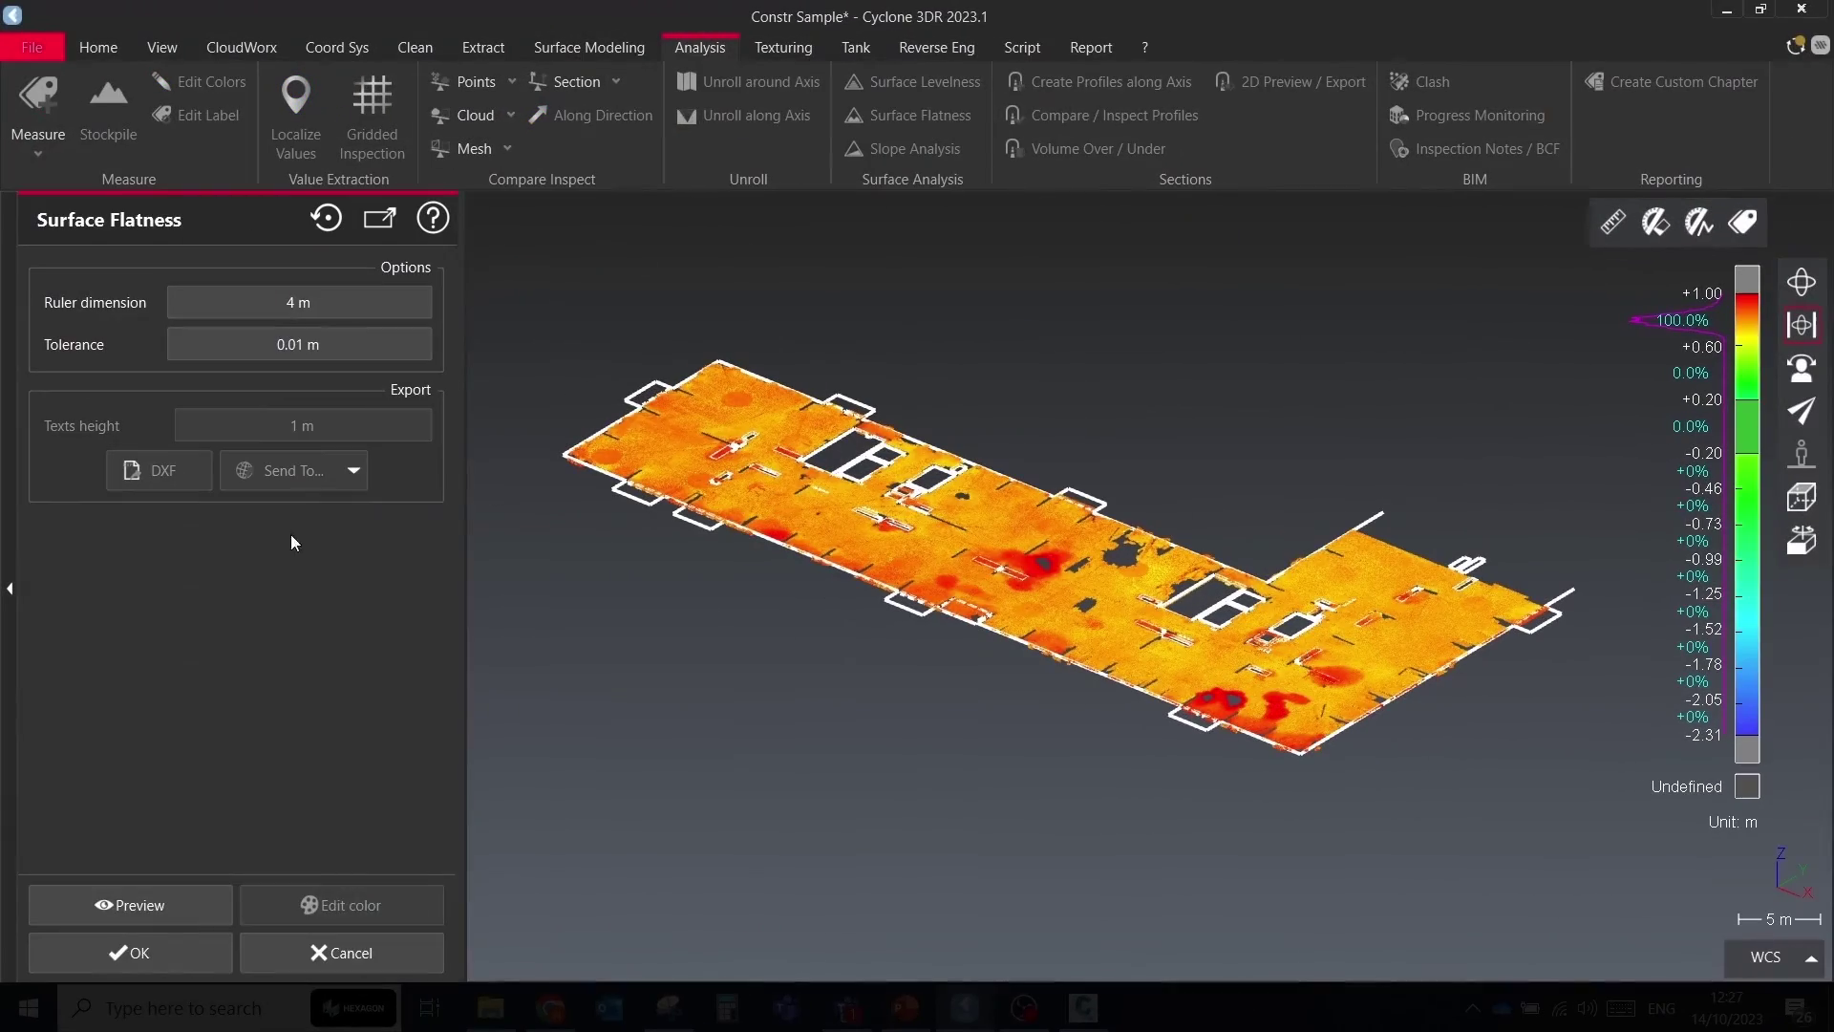
Run a Surface Flatness analysis of the floor with a 3 m ruler and 0.01 m tolerance
{"action": "left_click_drag", "start_coordinate": [294, 303], "coordinate": [312, 325]}
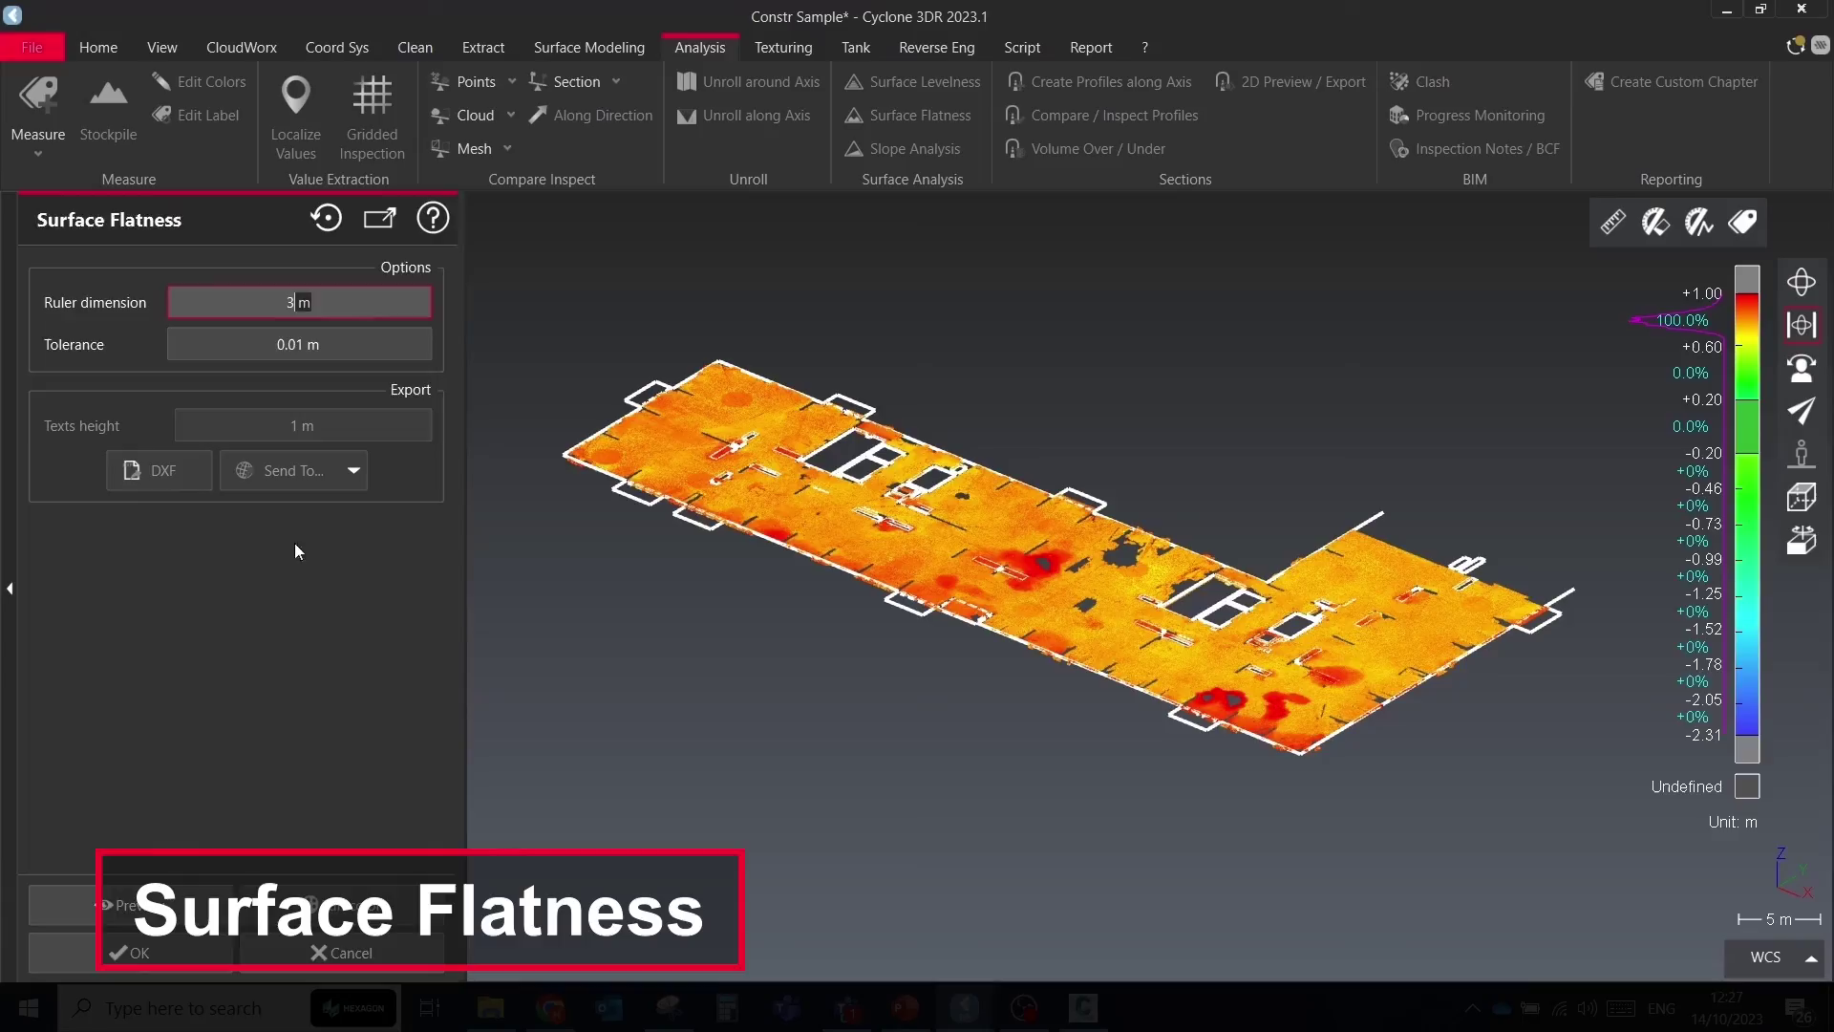
{"action": "left_click", "coordinate": [200, 917]}
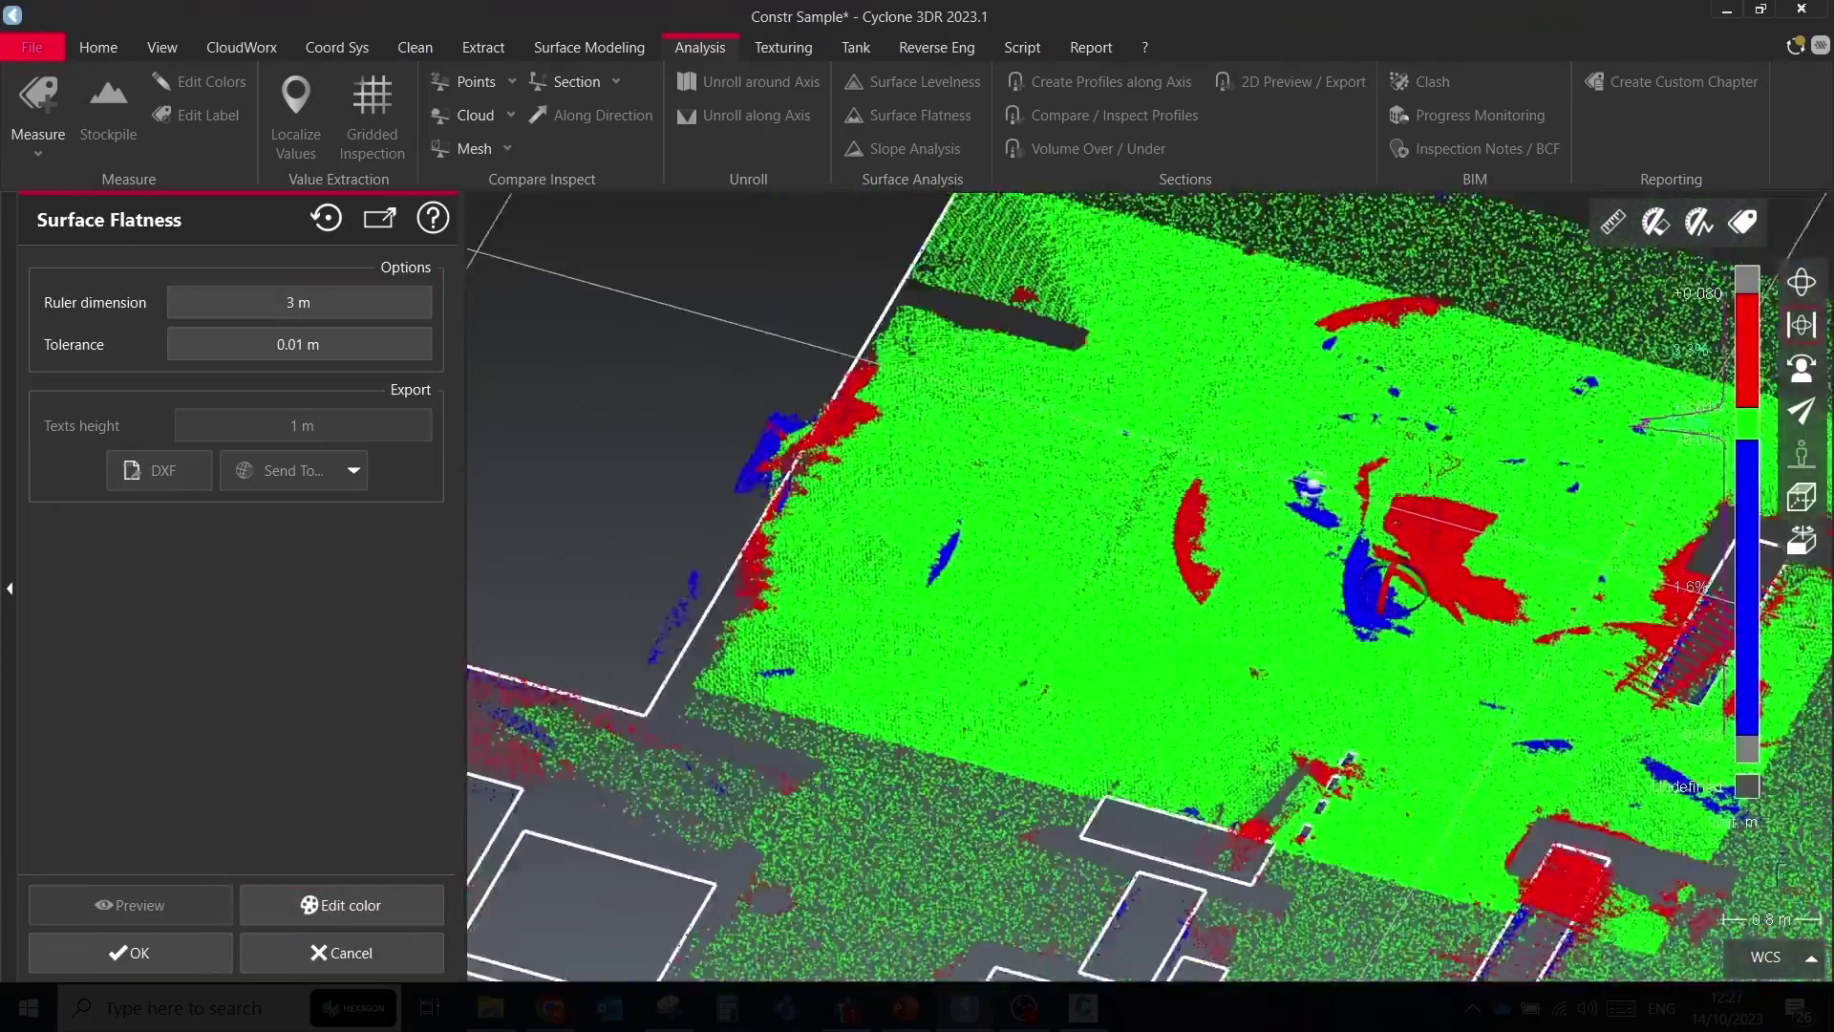
{"action": "left_click_drag", "start_coordinate": [1314, 485], "coordinate": [1102, 508]}
{"action": "scroll", "coordinate": [1175, 536], "scroll_direction": "up", "scroll_amount": 2}
{"action": "scroll", "coordinate": [1103, 515], "scroll_direction": "down", "scroll_amount": 5}
{"action": "middle_click_drag", "start_coordinate": [1103, 515], "coordinate": [1389, 421]}
{"action": "middle_click_drag", "start_coordinate": [487, 564], "coordinate": [1228, 732]}
{"action": "scroll", "coordinate": [1228, 724], "scroll_direction": "up", "scroll_amount": 5}
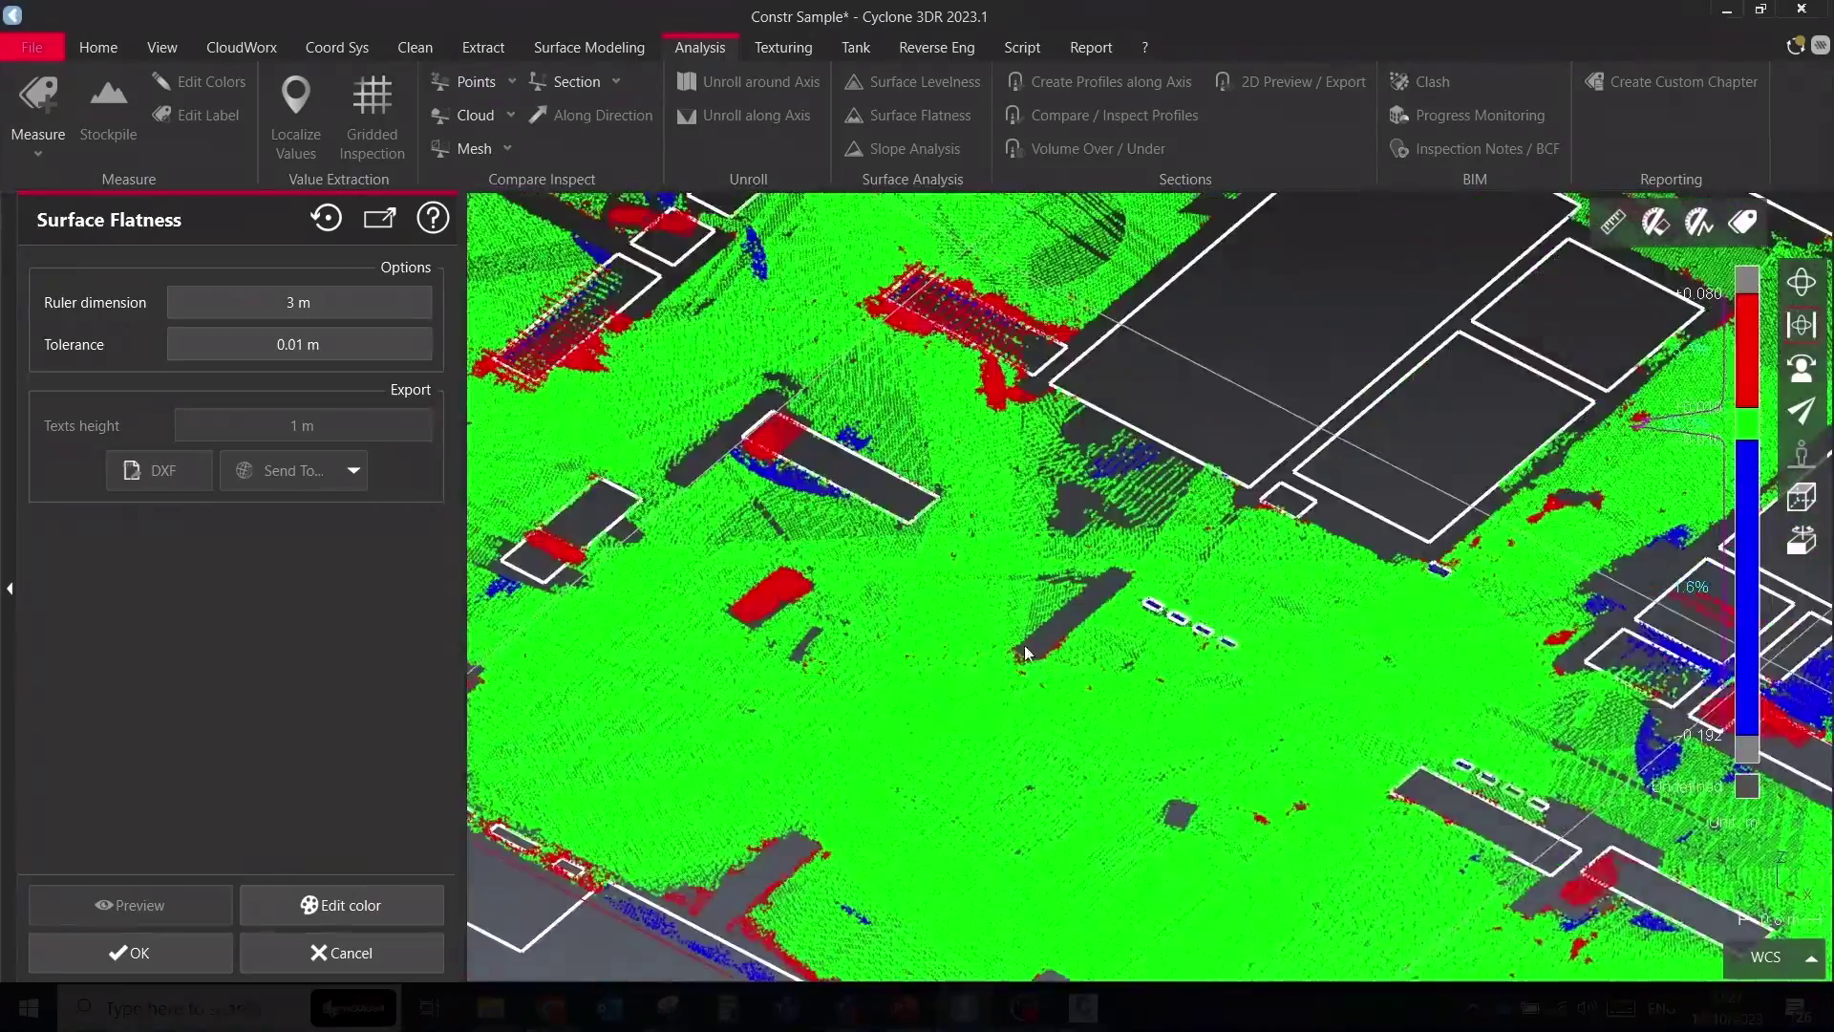
{"action": "scroll", "coordinate": [886, 614], "scroll_direction": "down", "scroll_amount": 8}
{"action": "scroll", "coordinate": [1150, 548], "scroll_direction": "up", "scroll_amount": 7}
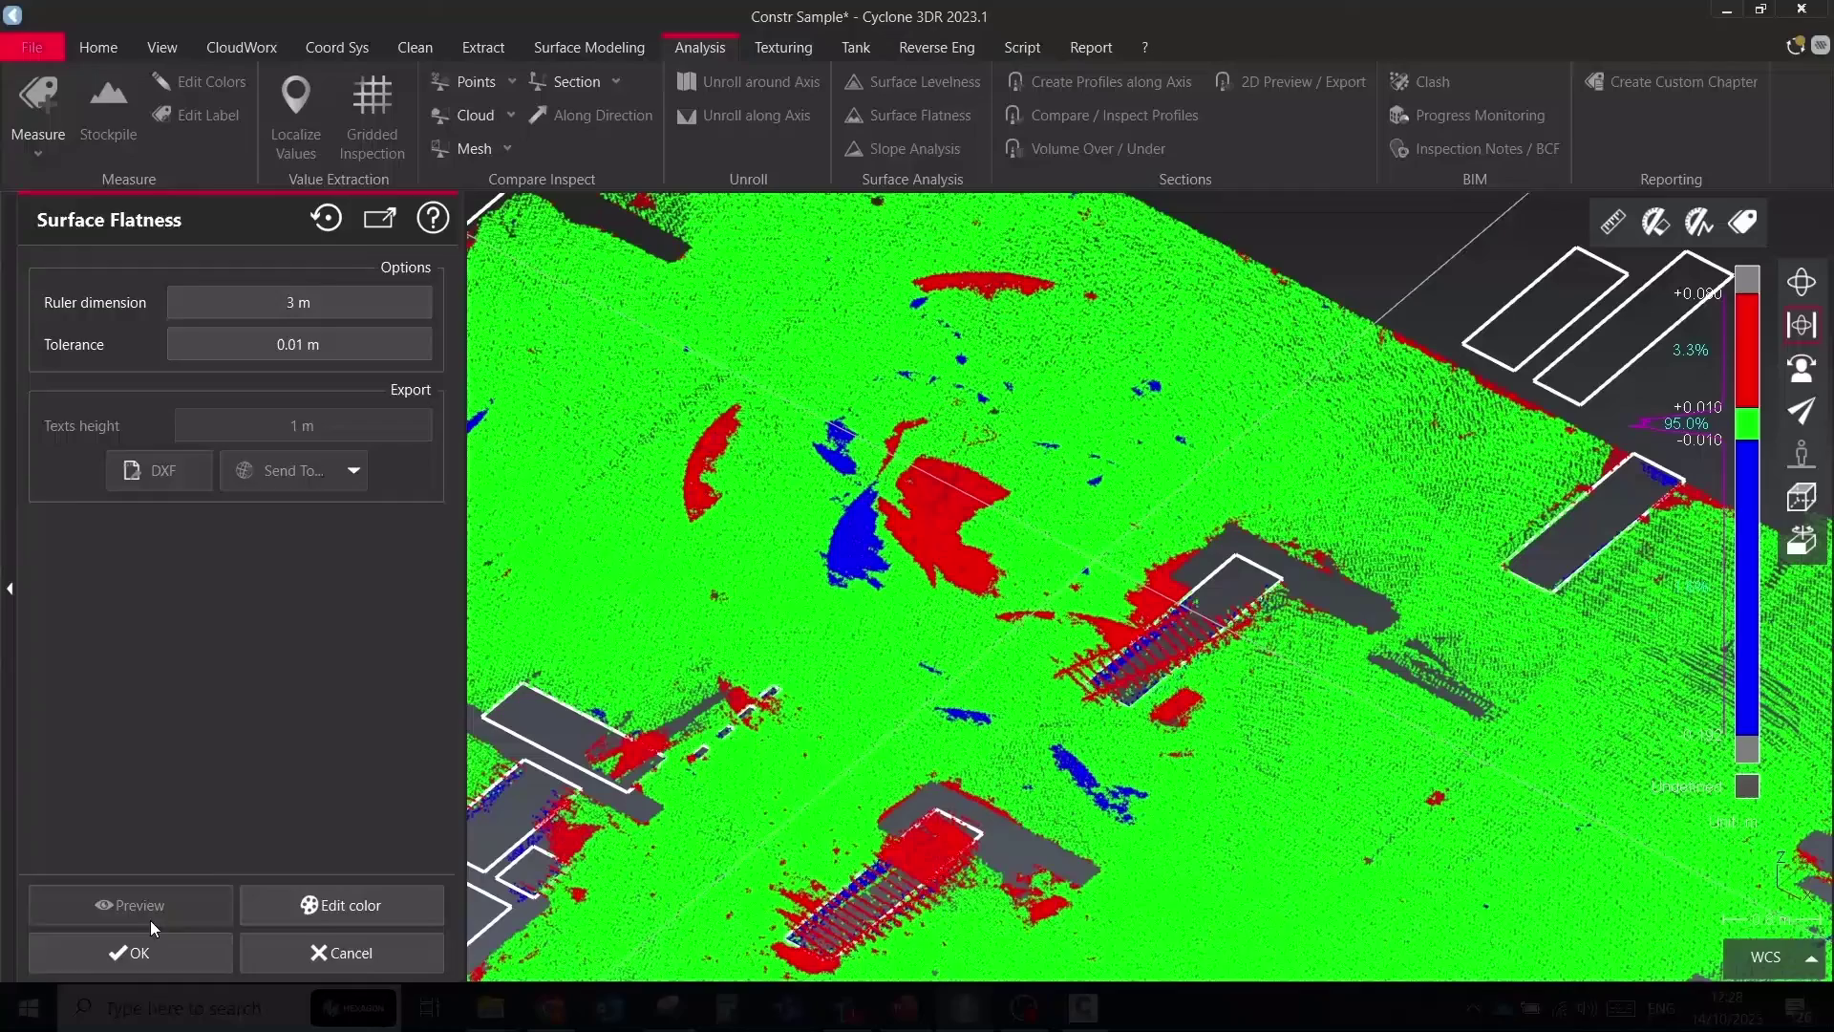
{"action": "left_click", "coordinate": [144, 951]}
Label the flatness deviation at the neighbouring blue and red spots and place both labels clear of the floor
{"action": "left_click", "coordinate": [38, 100]}
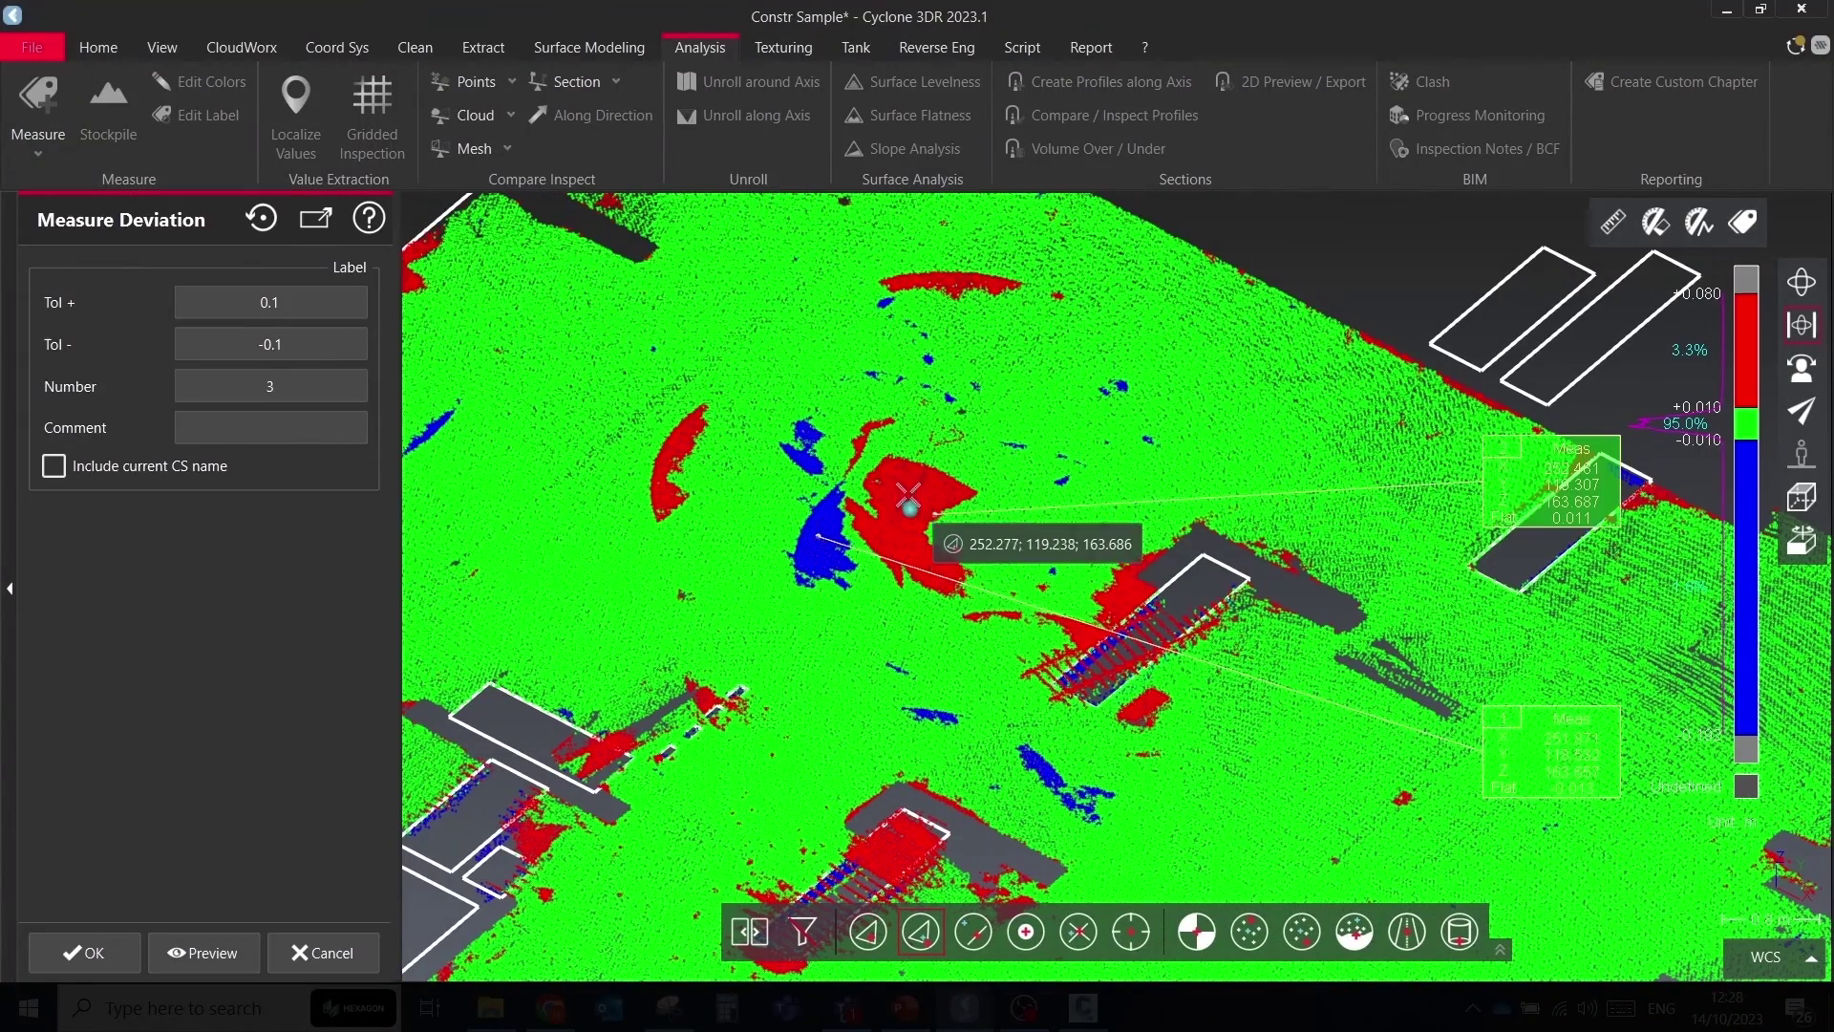
{"action": "key", "text": "Return"}
{"action": "scroll", "coordinate": [965, 506], "scroll_direction": "down", "scroll_amount": 4}
{"action": "middle_click_drag", "start_coordinate": [965, 507], "coordinate": [978, 655]}
{"action": "left_click_drag", "start_coordinate": [1529, 774], "coordinate": [1197, 289]}
{"action": "scroll", "coordinate": [994, 668], "scroll_direction": "up", "scroll_amount": 3}
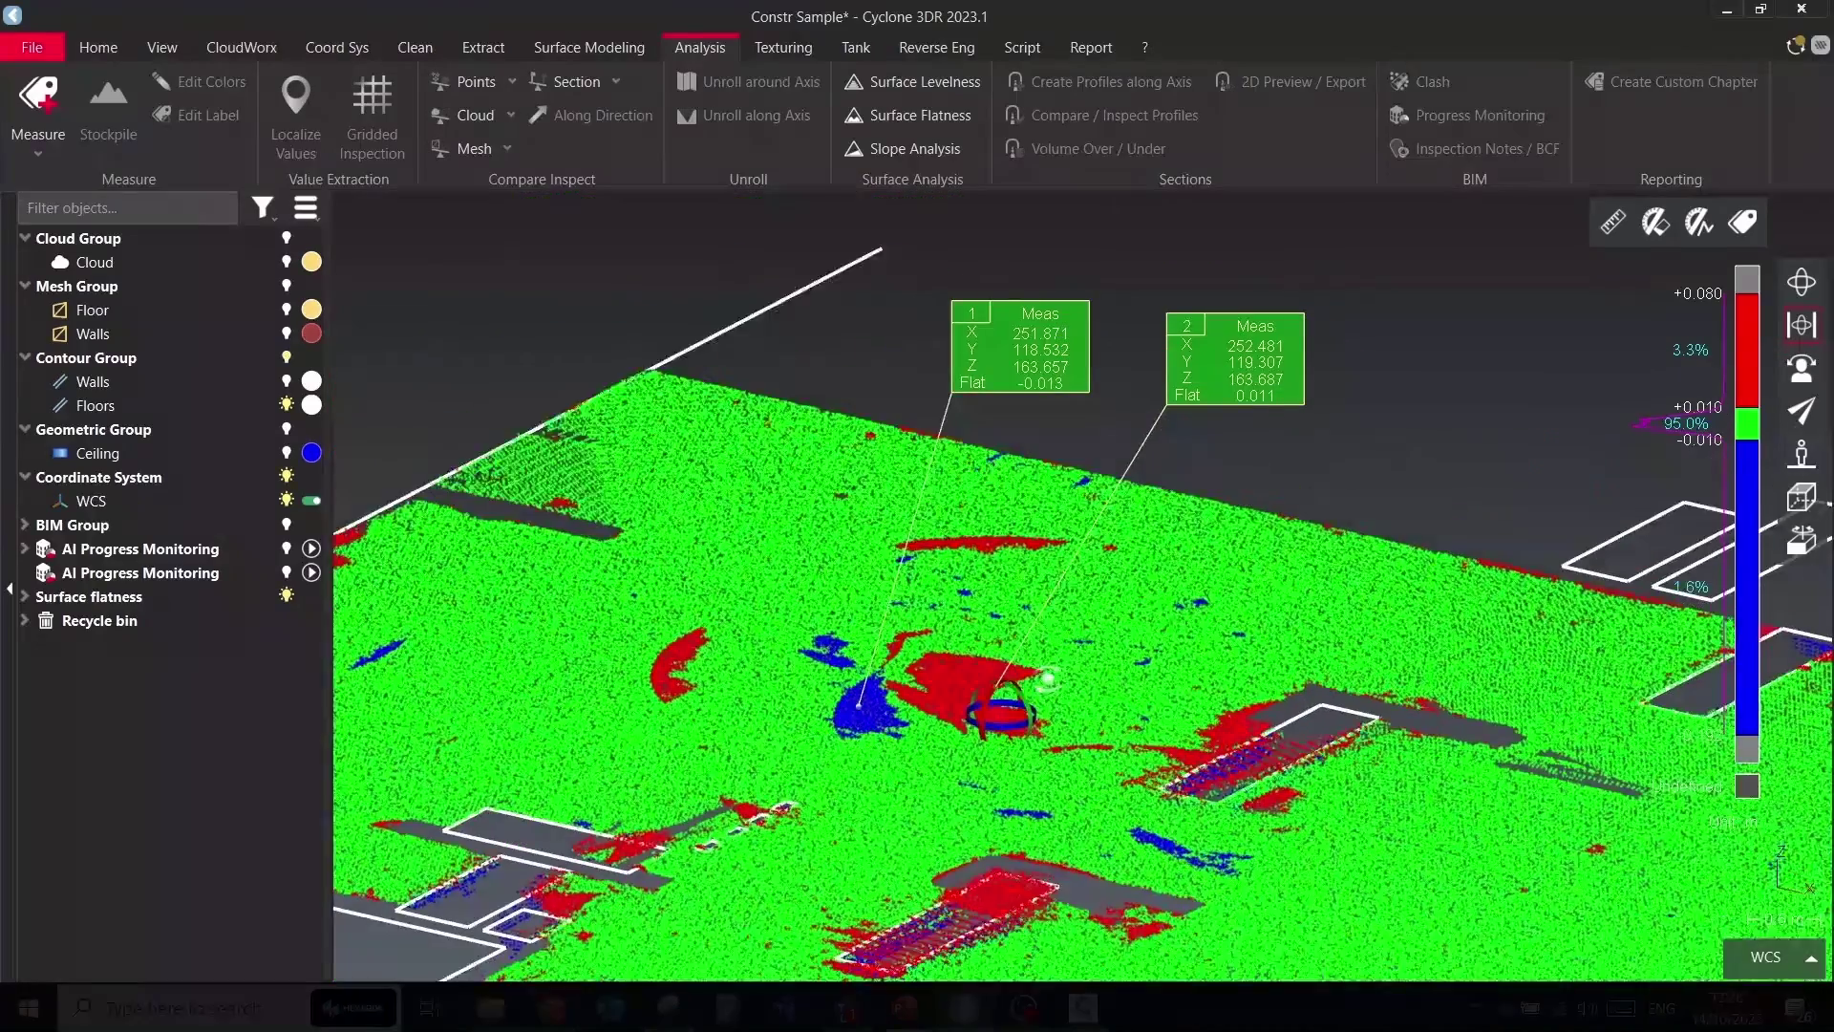
{"action": "scroll", "coordinate": [1351, 460], "scroll_direction": "down", "scroll_amount": 3}
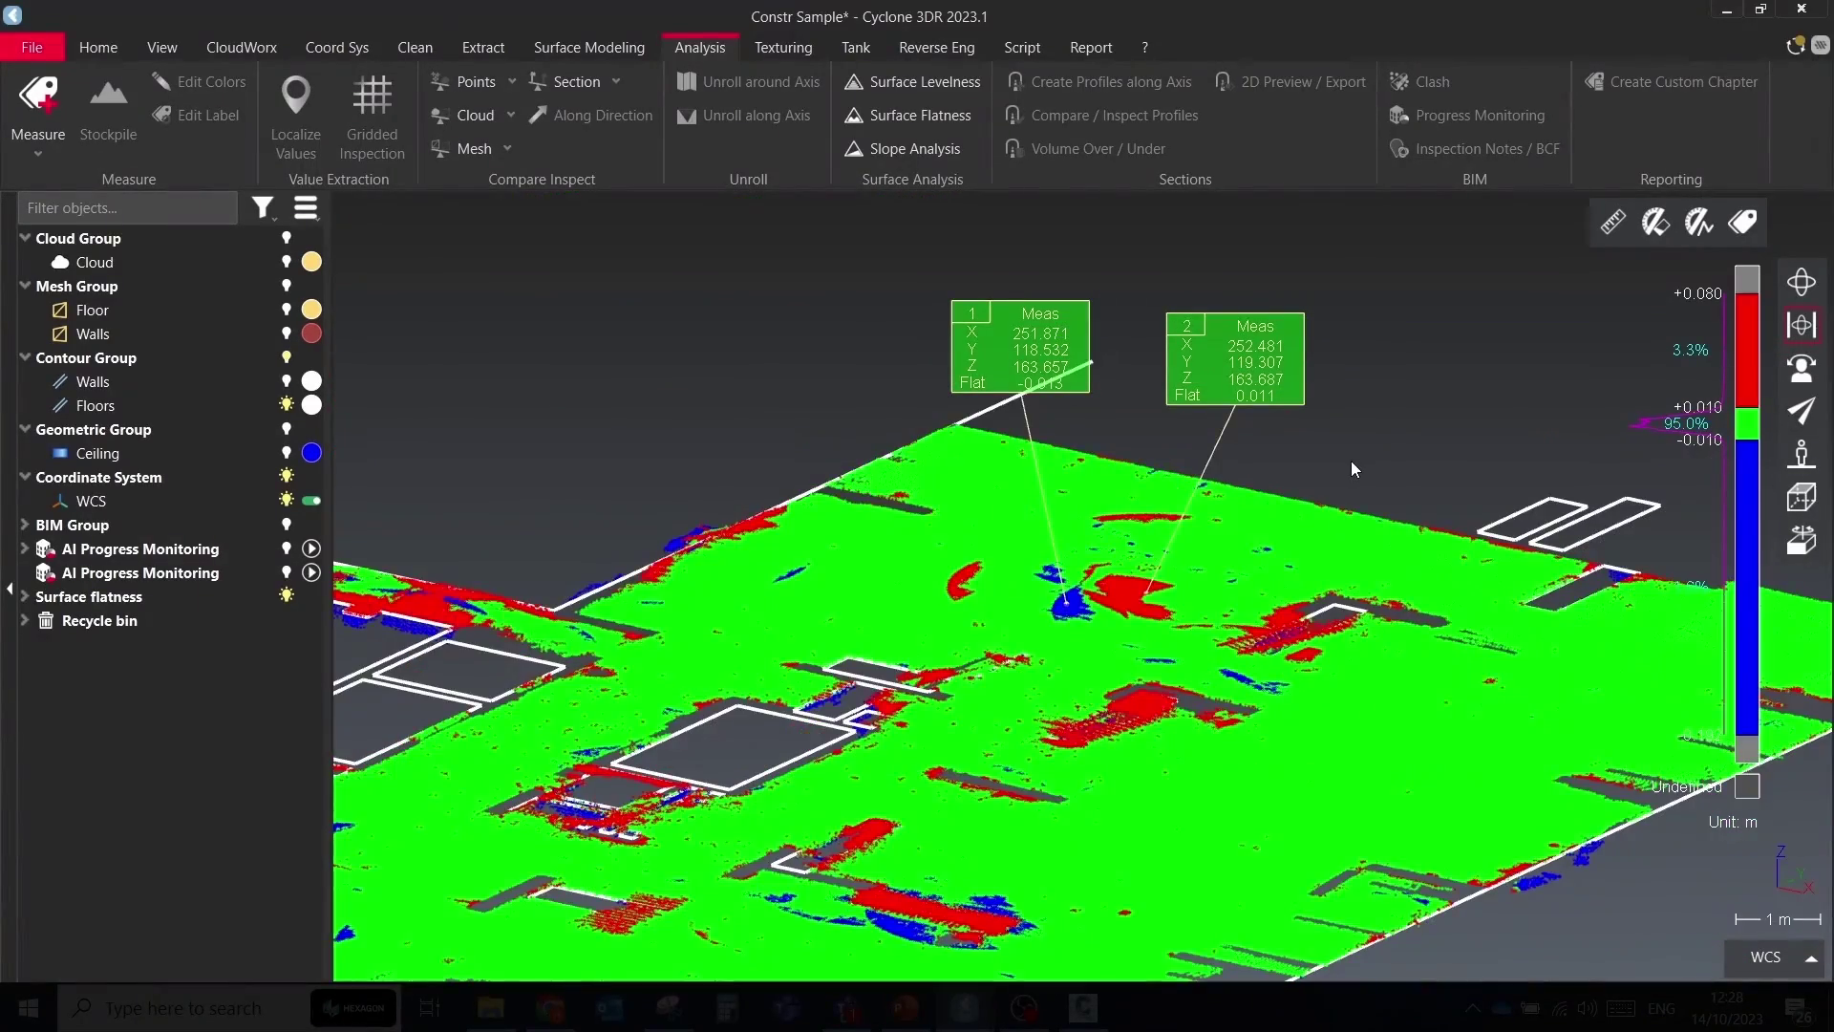
{"action": "scroll", "coordinate": [1351, 461], "scroll_direction": "down", "scroll_amount": 5}
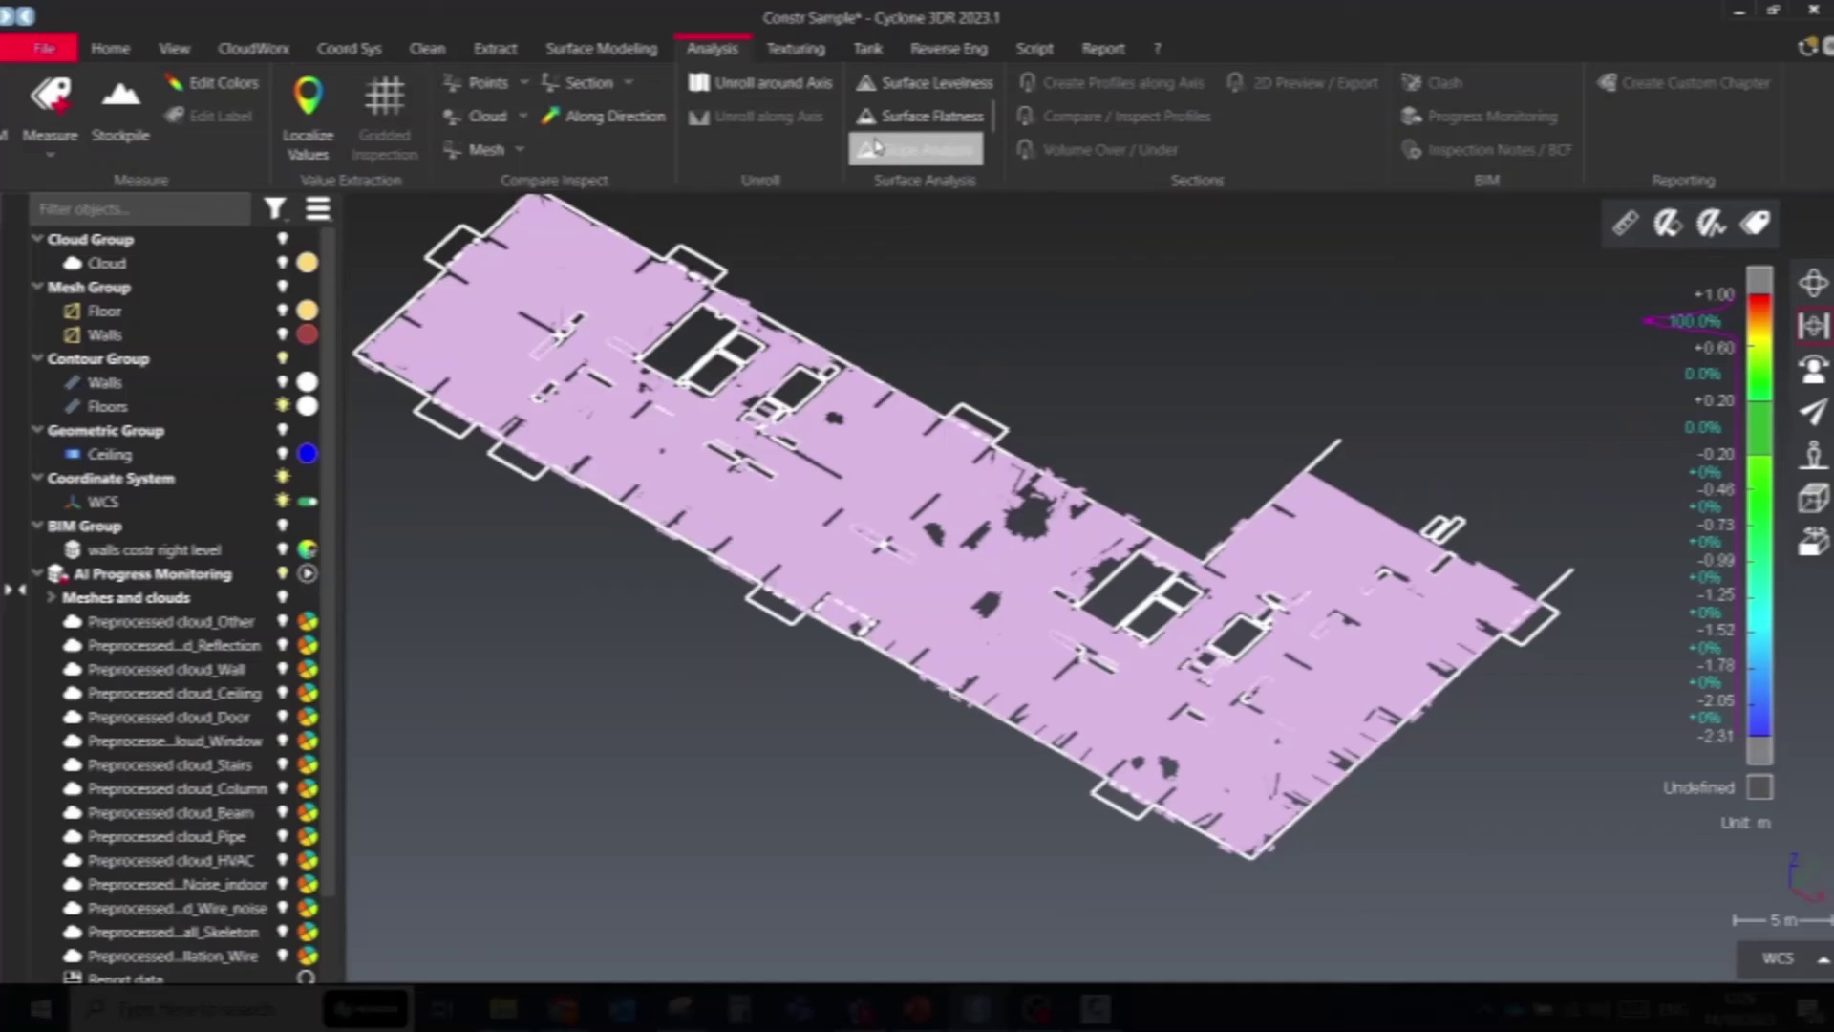
Run a Slope Analysis of the floor with 4% maximum slope tolerance and fully smooth local normals
{"action": "left_click", "coordinate": [875, 146]}
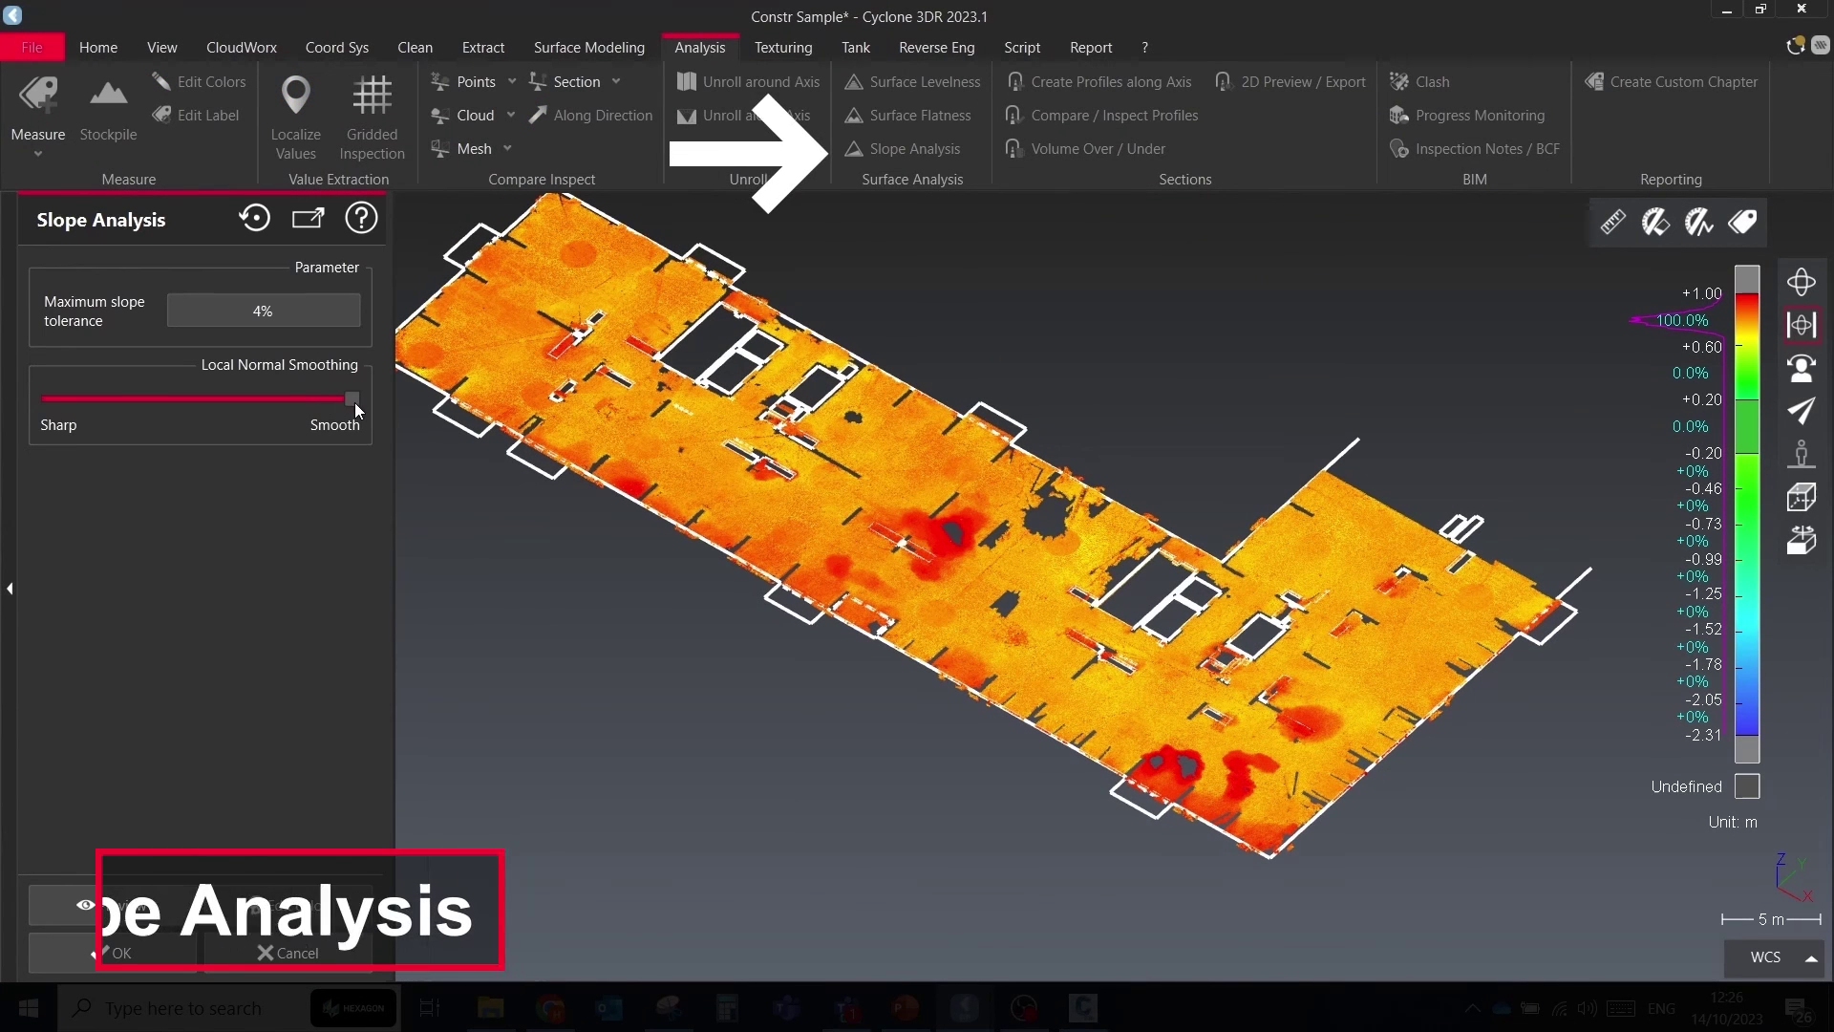
{"action": "left_click_drag", "start_coordinate": [354, 403], "coordinate": [212, 401]}
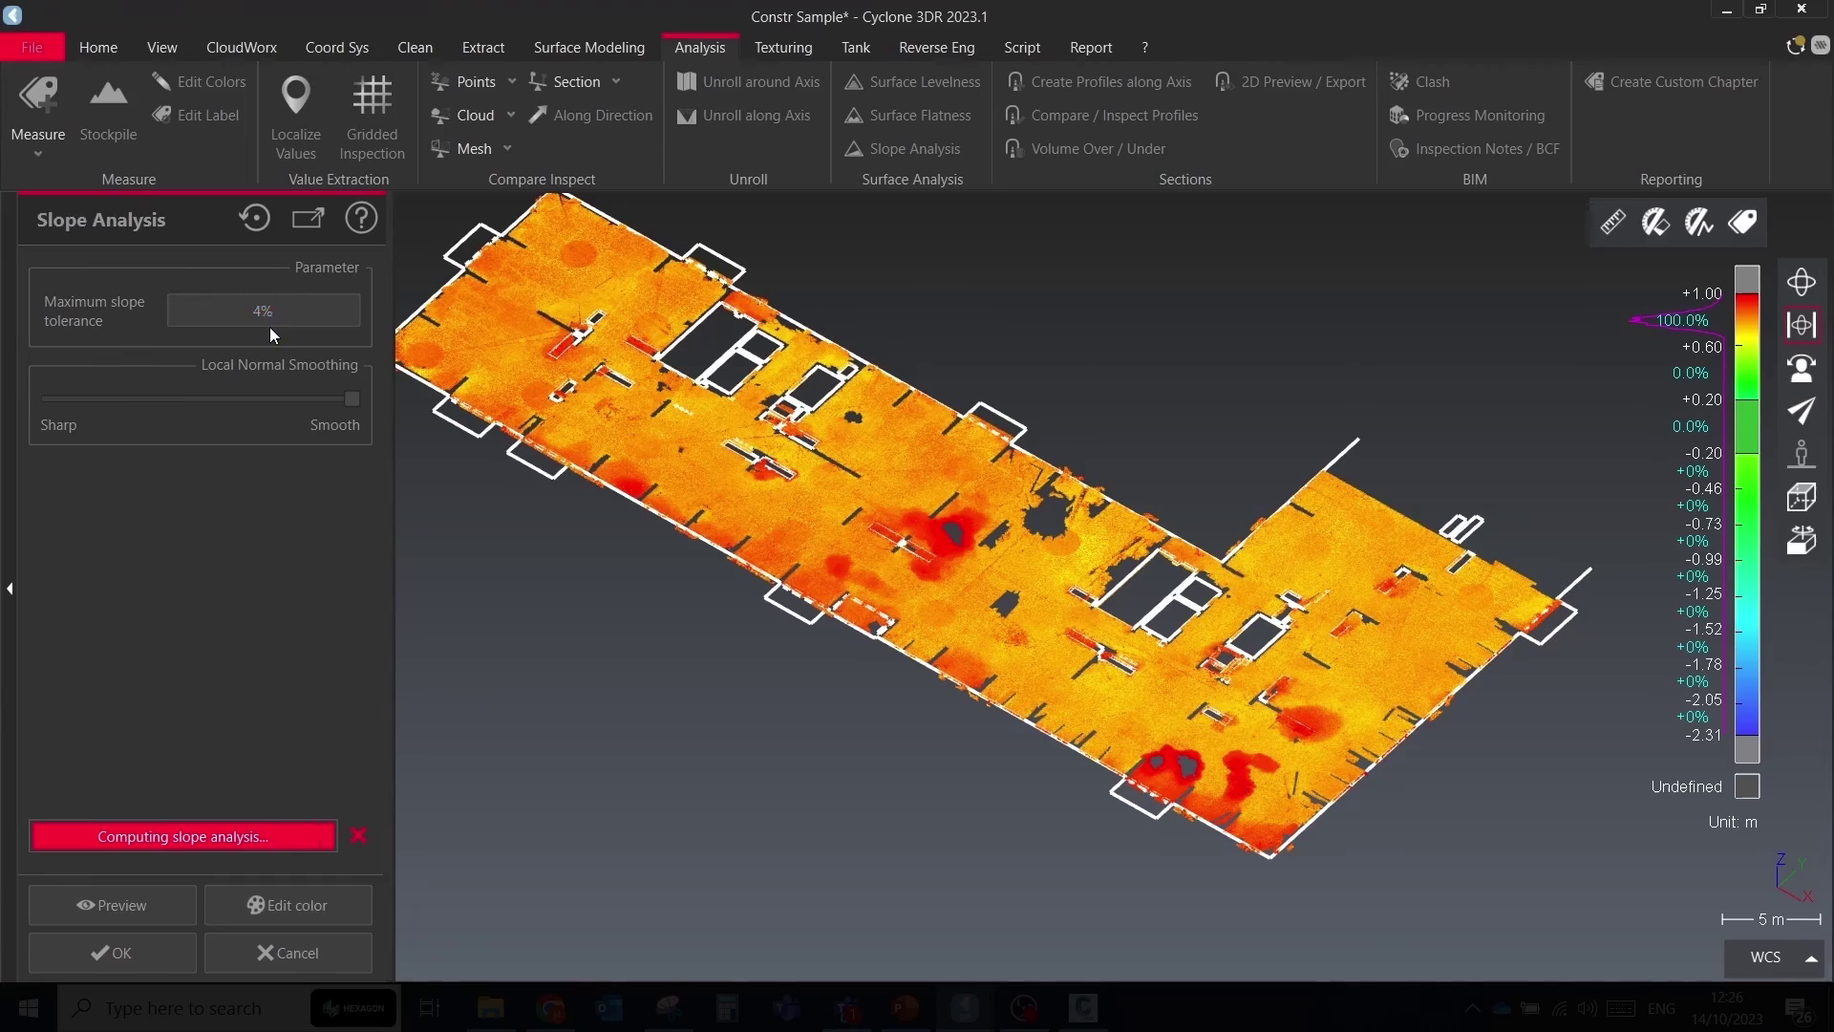
{"action": "scroll", "coordinate": [1429, 508], "scroll_direction": "up", "scroll_amount": 10}
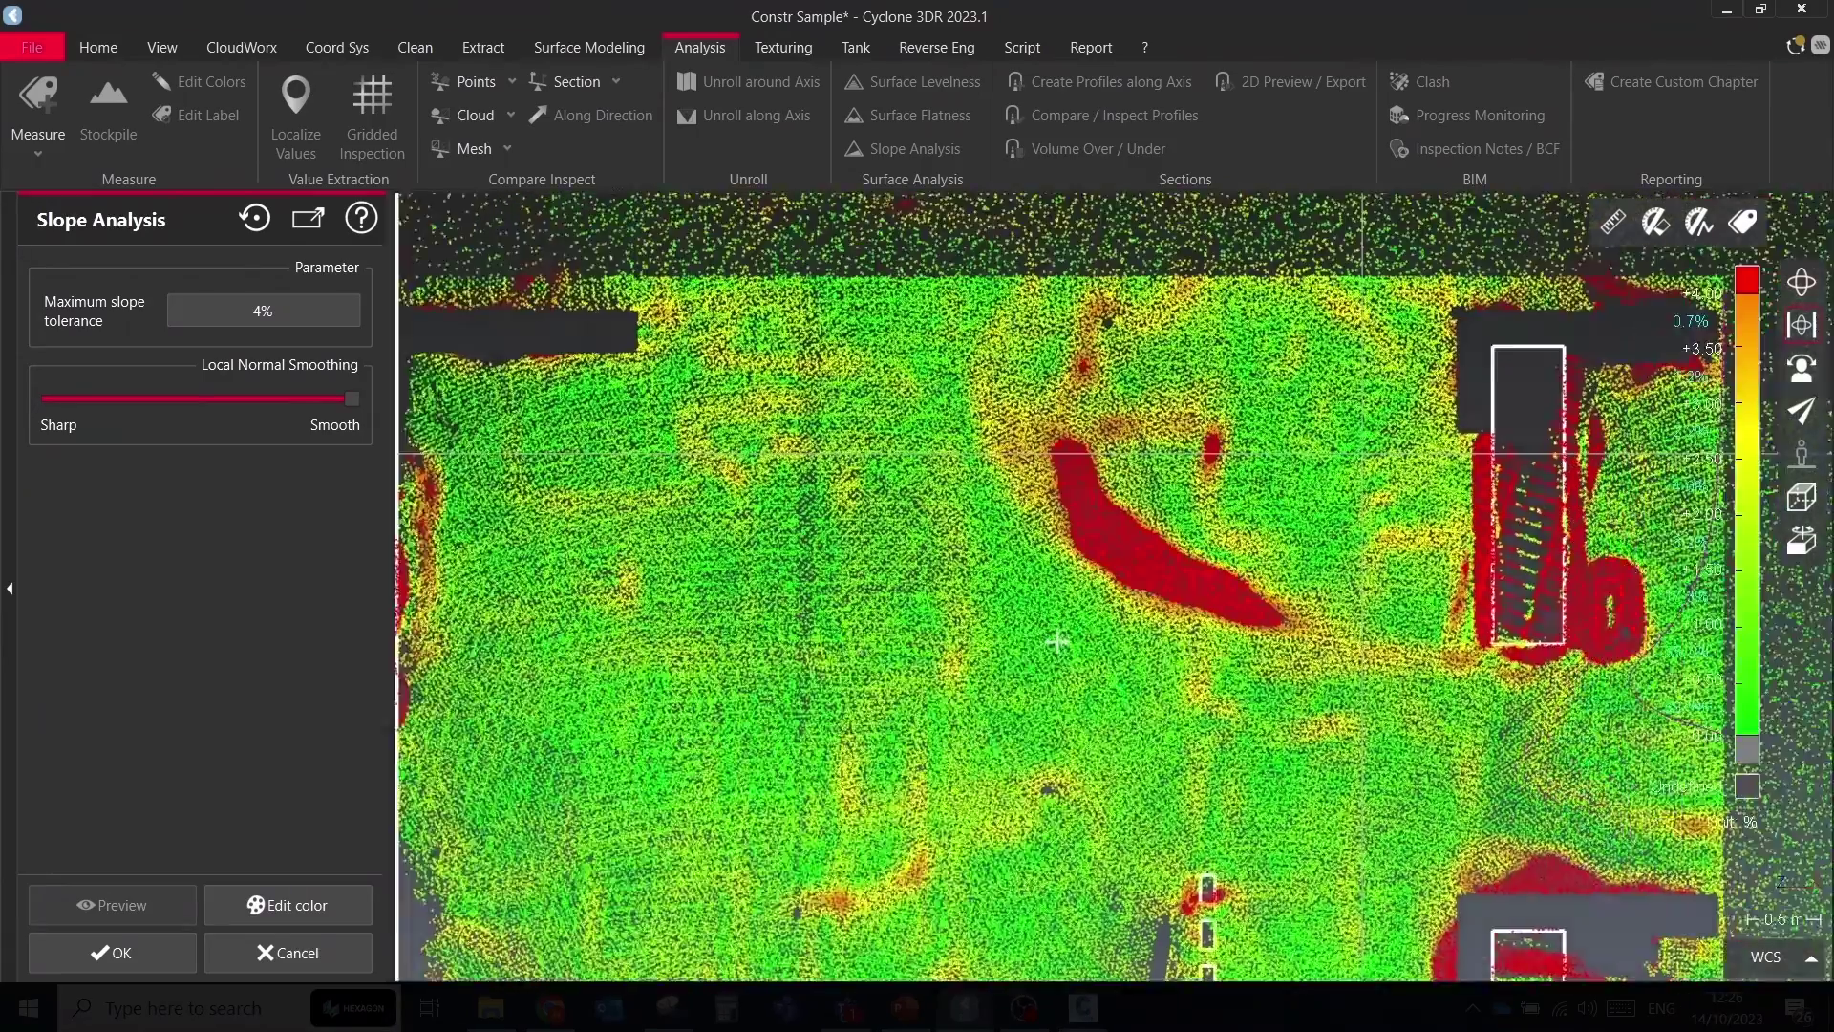
{"action": "left_click_drag", "start_coordinate": [1058, 641], "coordinate": [1031, 530]}
{"action": "left_click", "coordinate": [189, 940]}
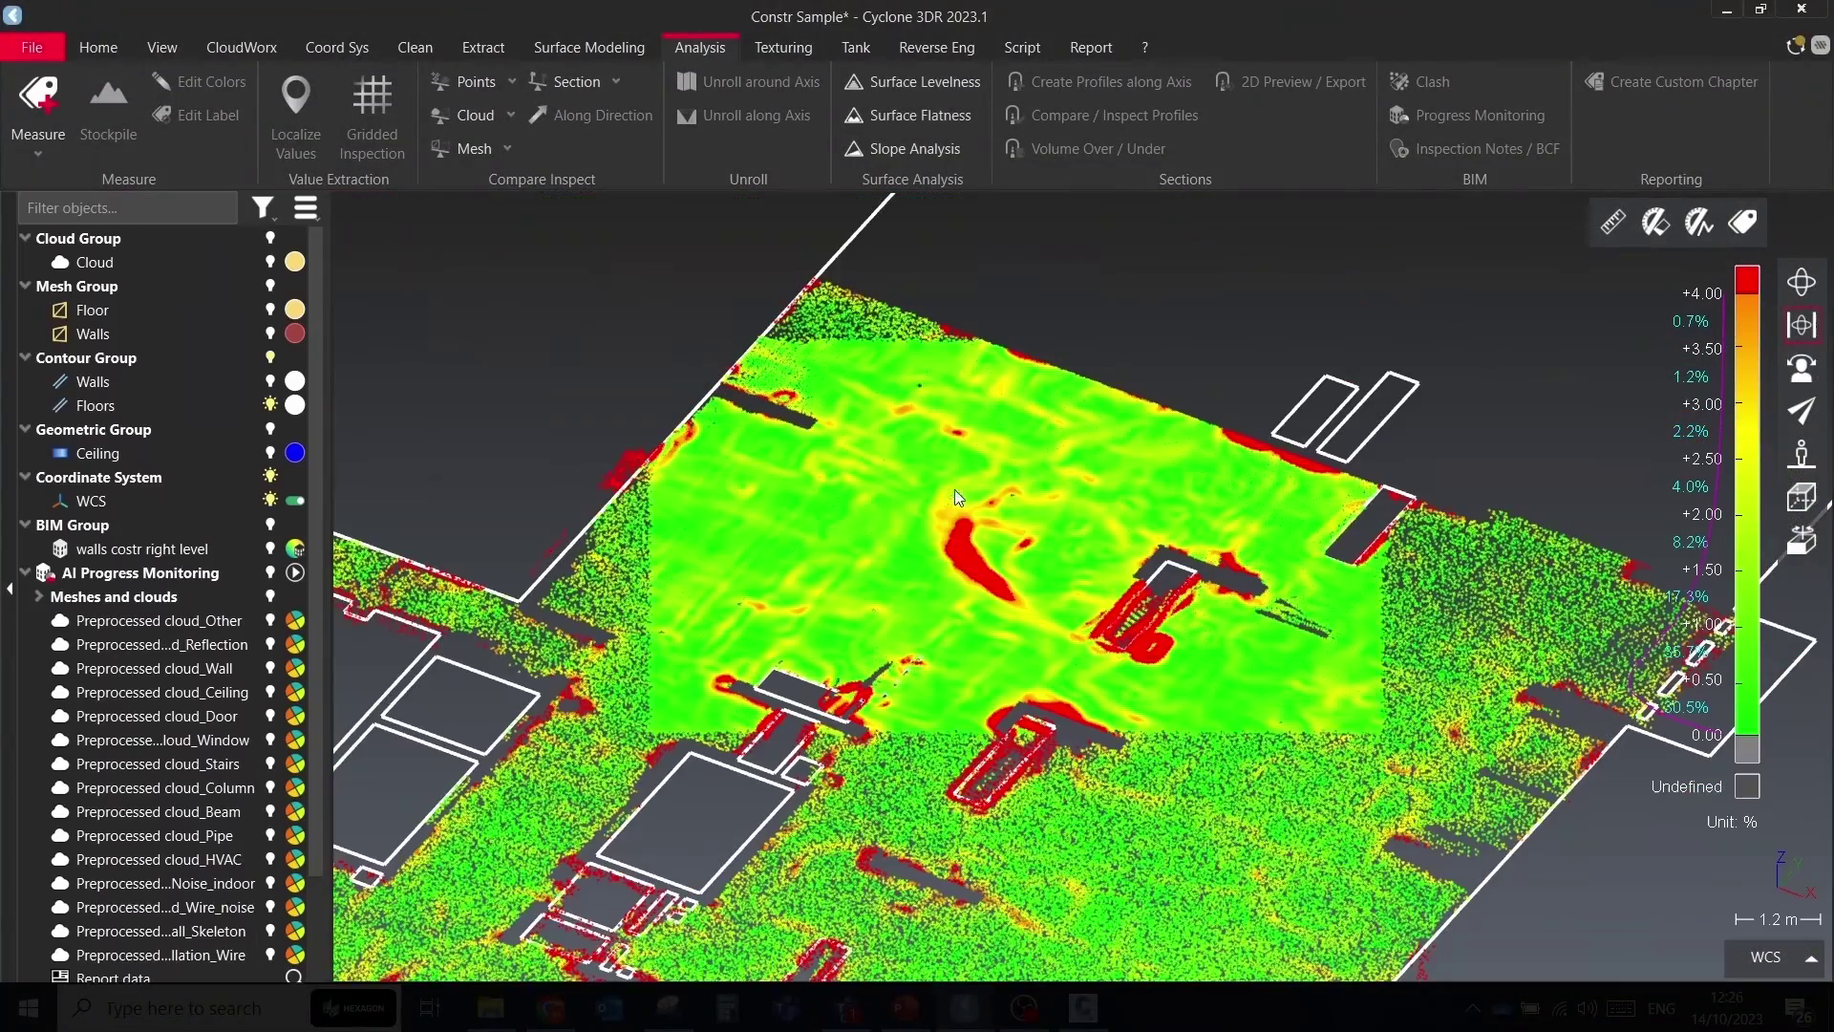
Label the slope at the curved red patch in the floor's far corner and move the label above the floor
{"action": "left_click", "coordinate": [39, 101]}
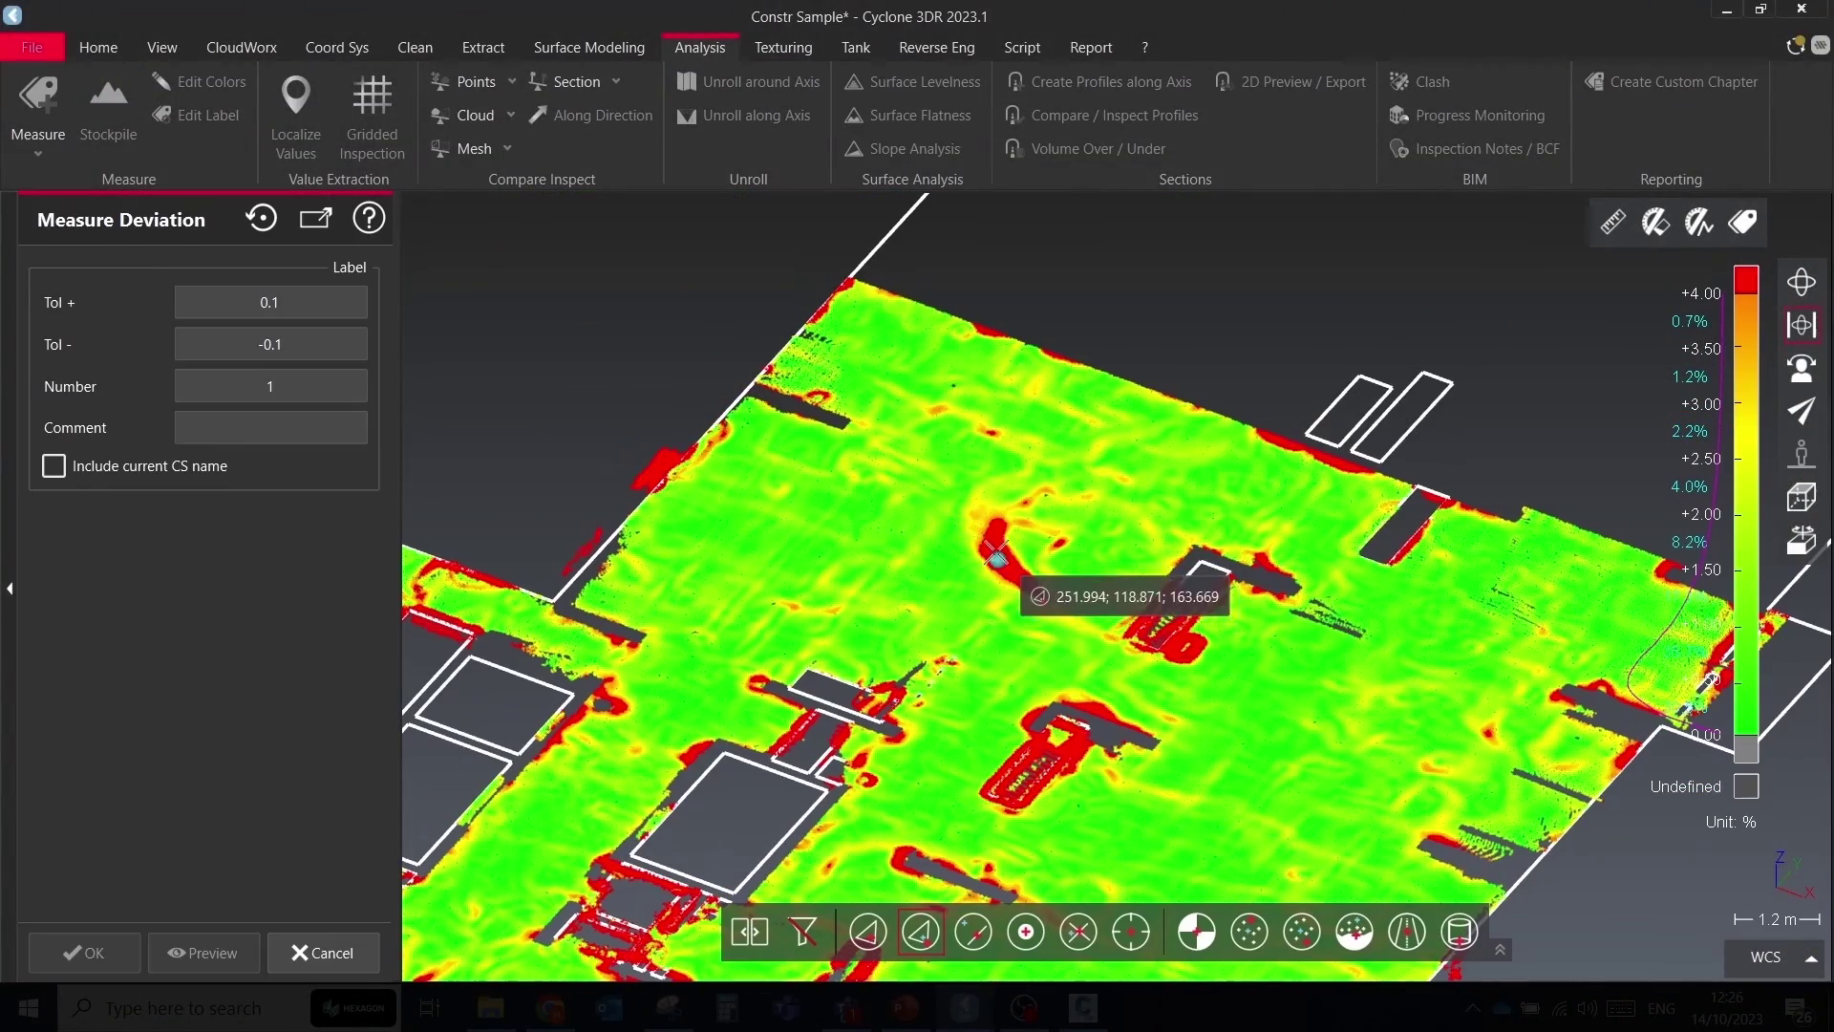
{"action": "left_click", "coordinate": [996, 554]}
{"action": "left_click", "coordinate": [134, 948]}
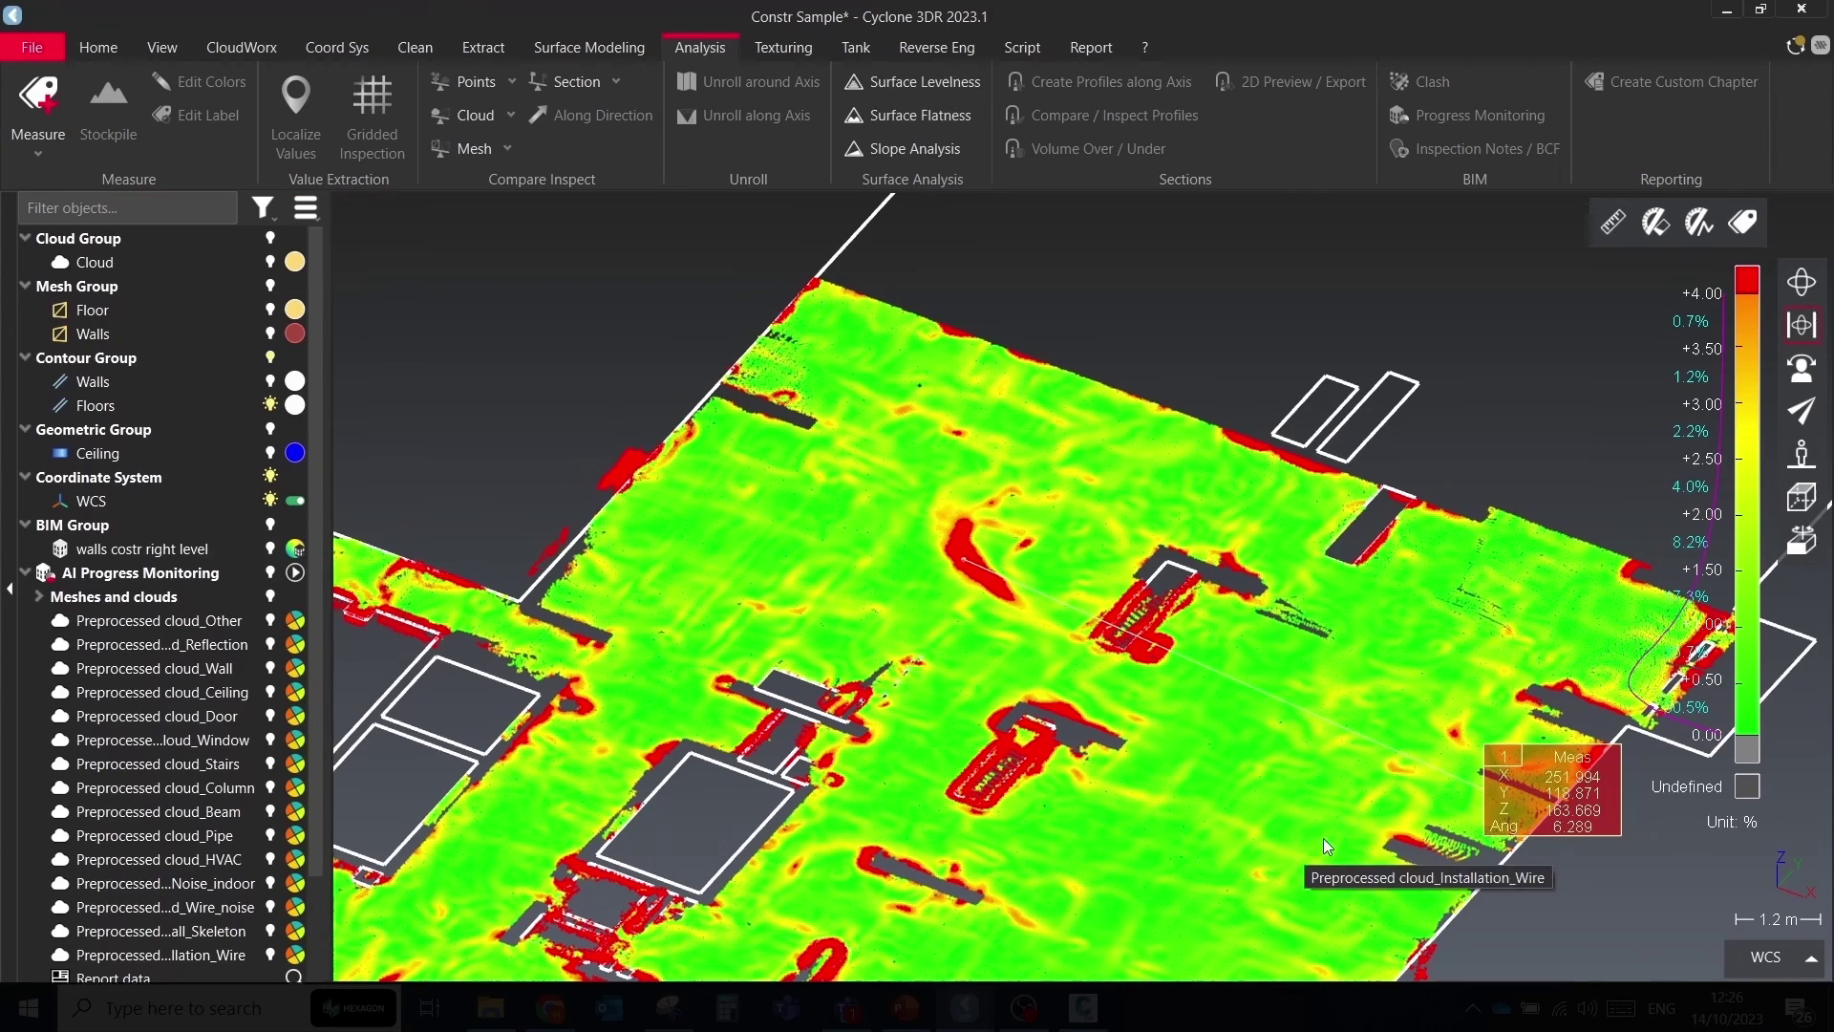
{"action": "left_click_drag", "start_coordinate": [1555, 793], "coordinate": [1115, 280]}
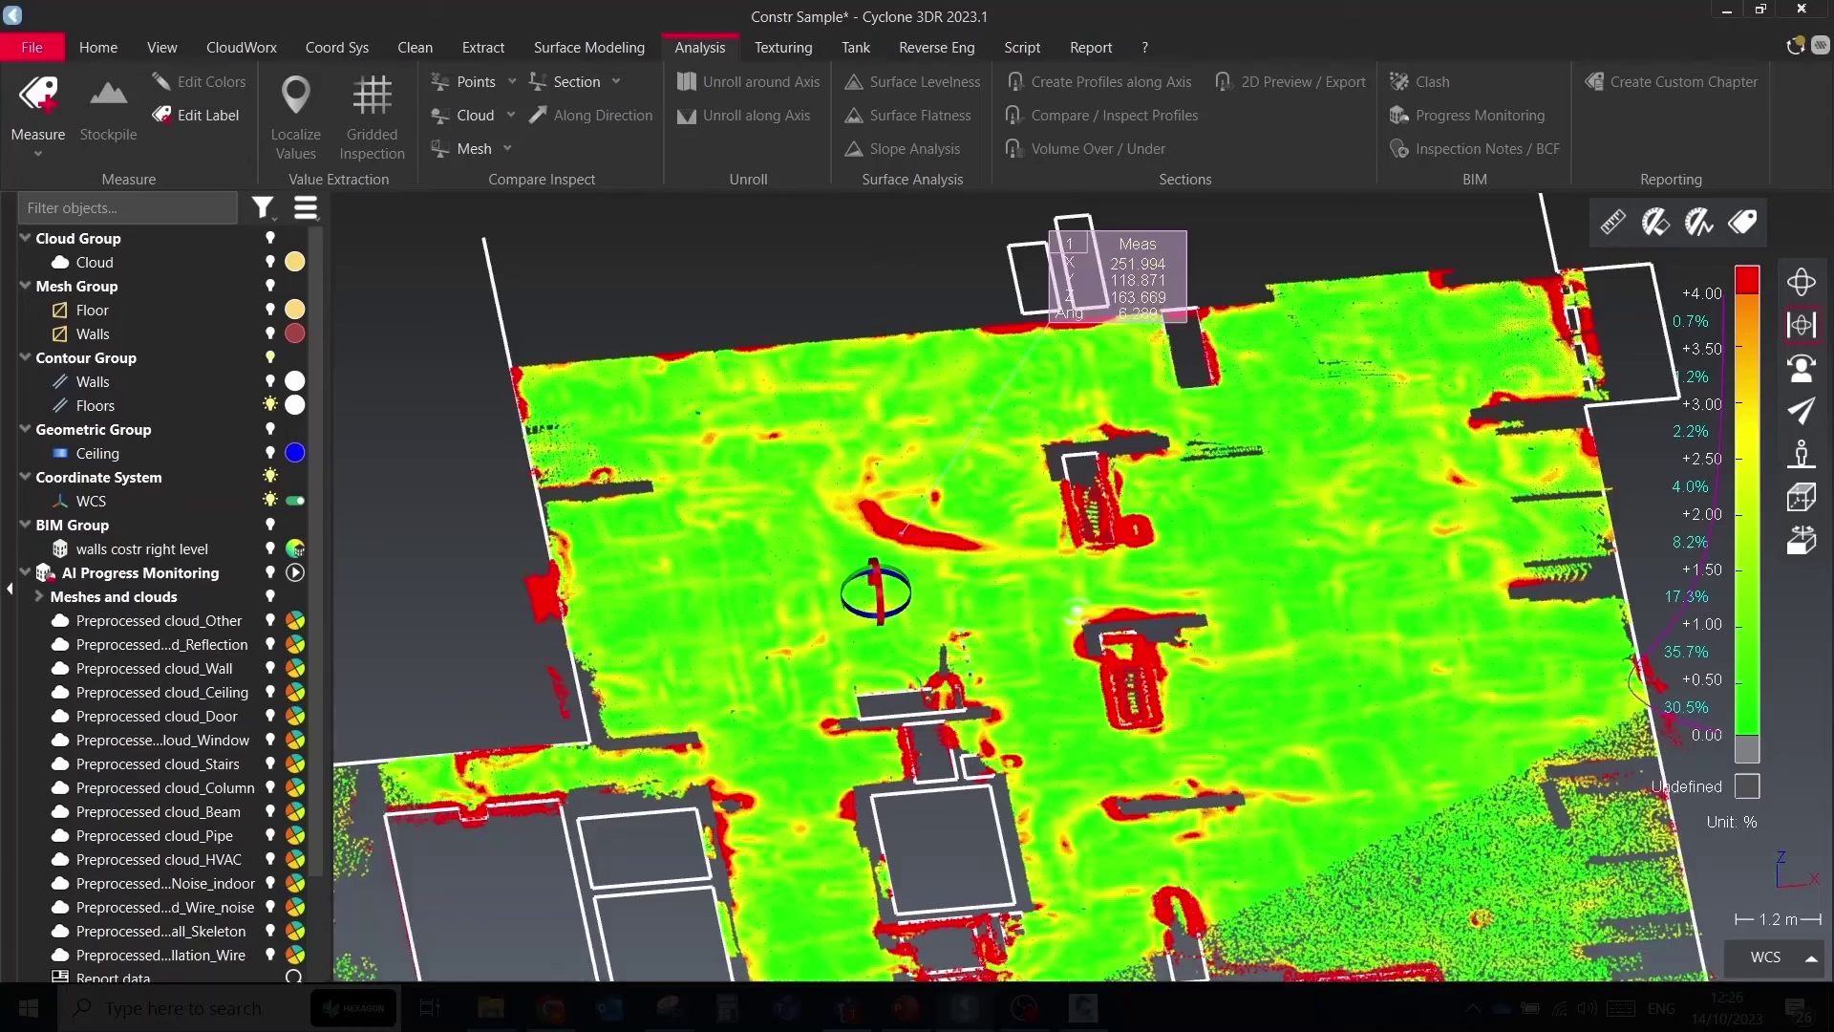
{"action": "left_click_drag", "start_coordinate": [1077, 610], "coordinate": [819, 608]}
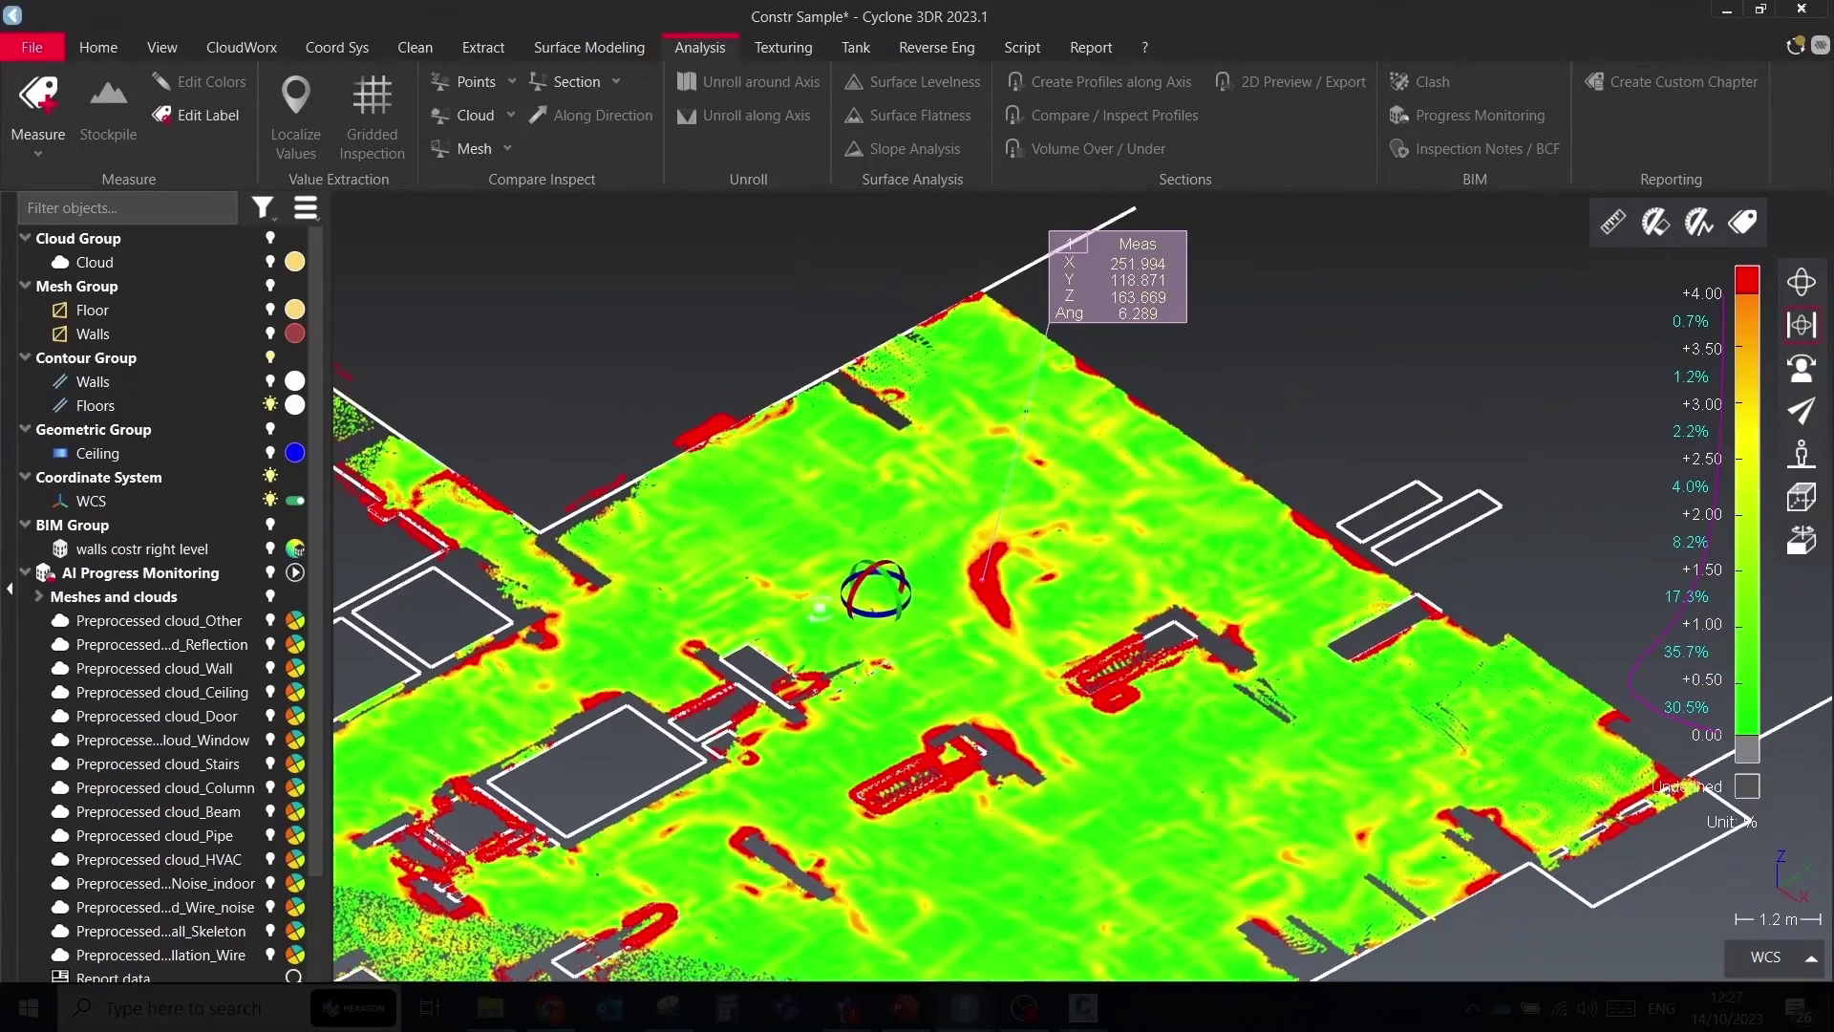
Collapse the expanded AI Progress Monitoring group and look over the slope map of the whole floor
{"action": "left_click", "coordinate": [24, 573]}
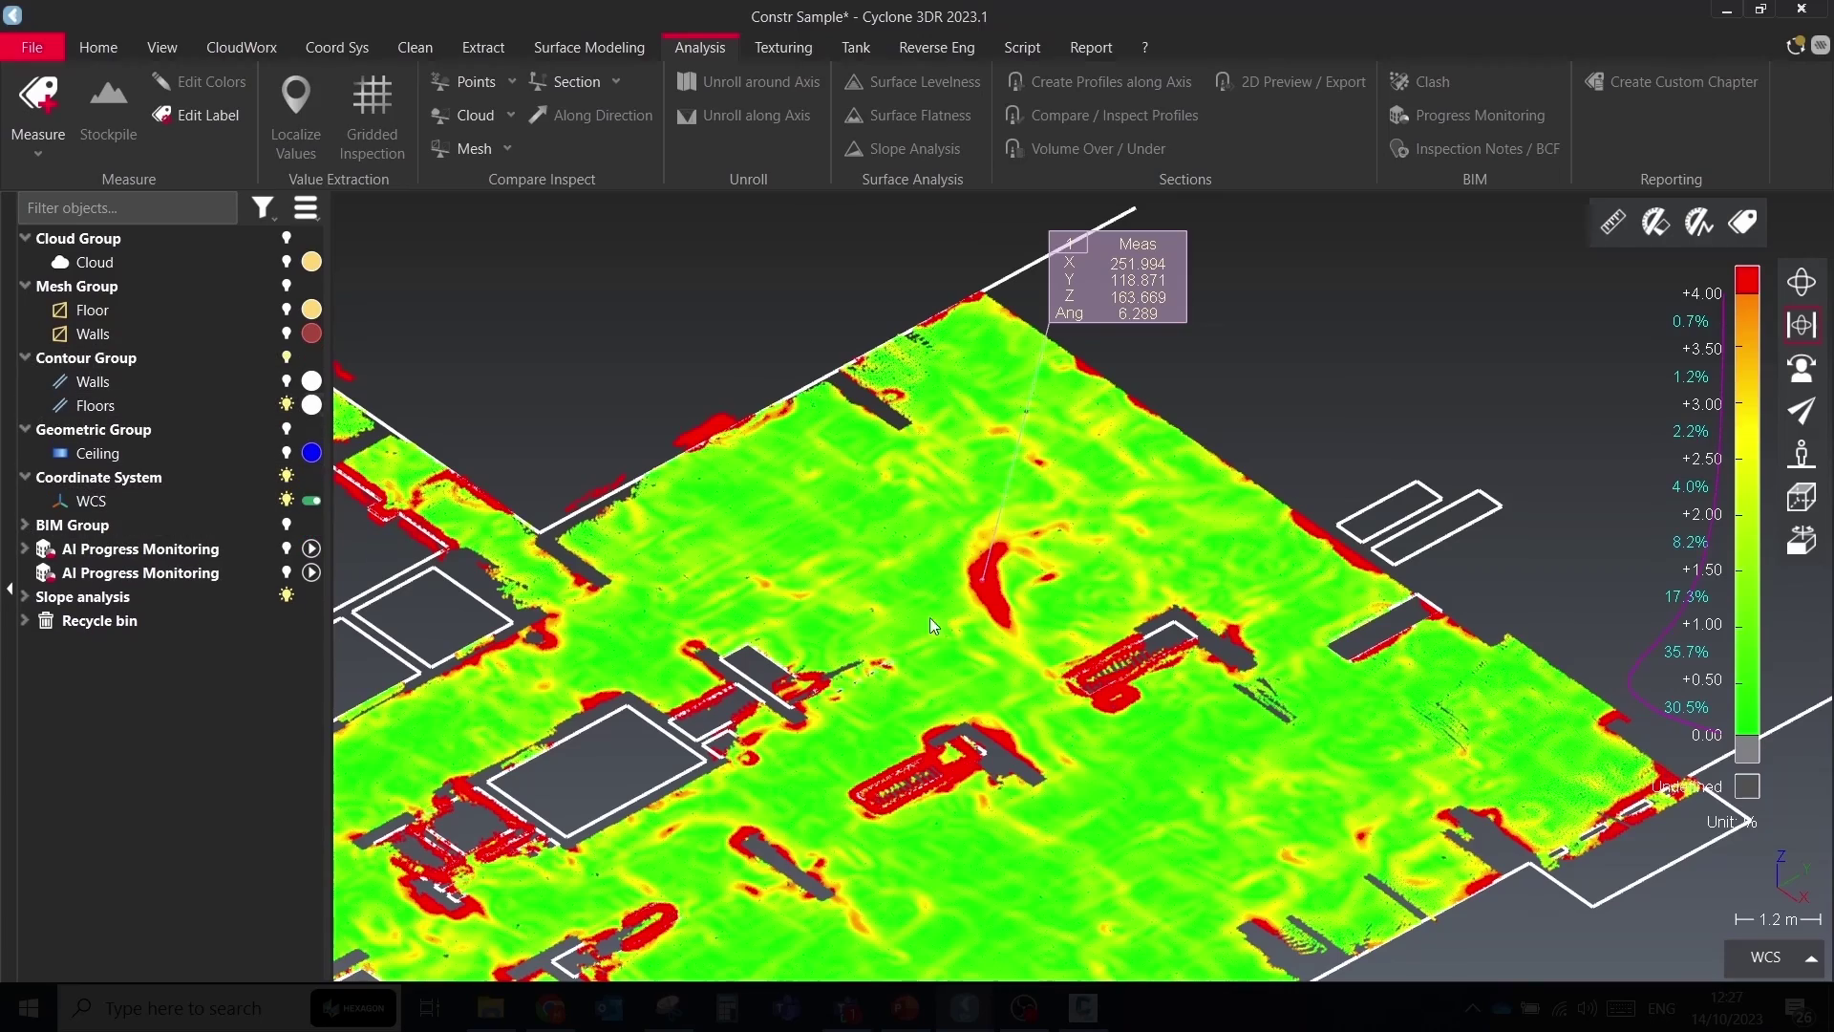
{"action": "scroll", "coordinate": [820, 635], "scroll_direction": "down", "scroll_amount": 8}
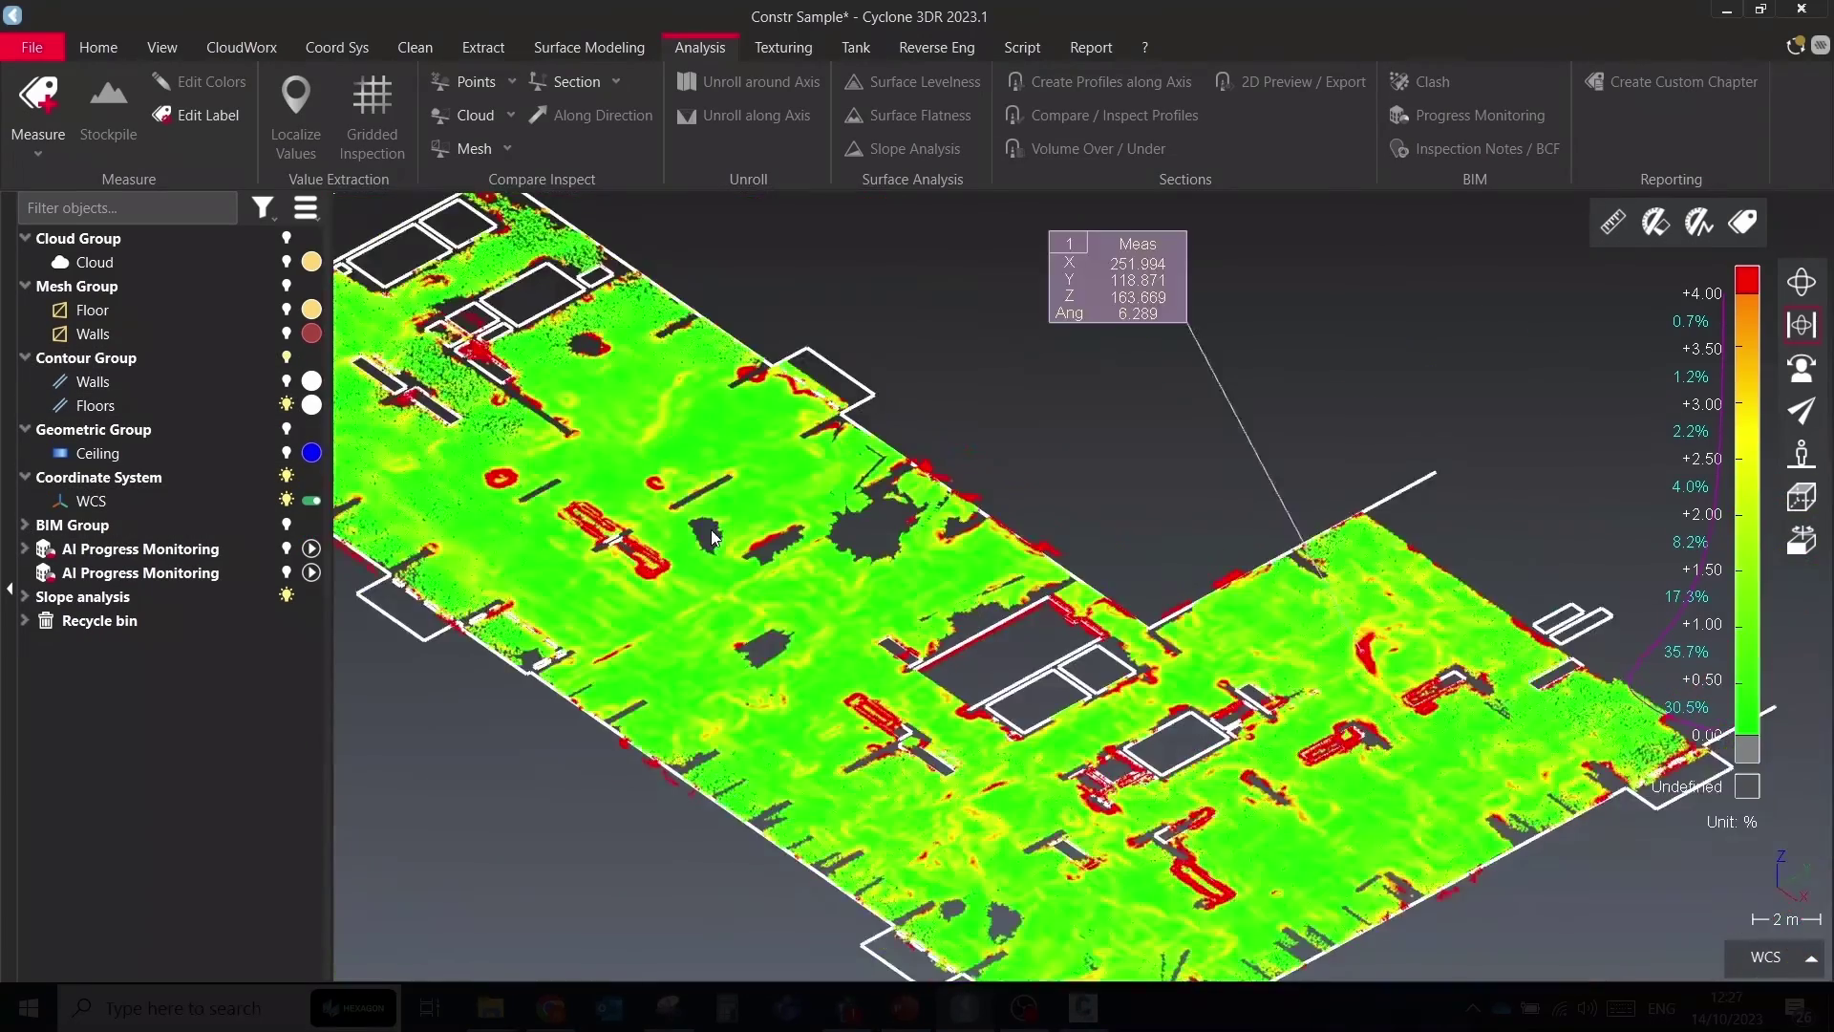
{"action": "left_click_drag", "start_coordinate": [751, 561], "coordinate": [962, 806]}
{"action": "middle_click_drag", "start_coordinate": [961, 806], "coordinate": [1195, 774]}
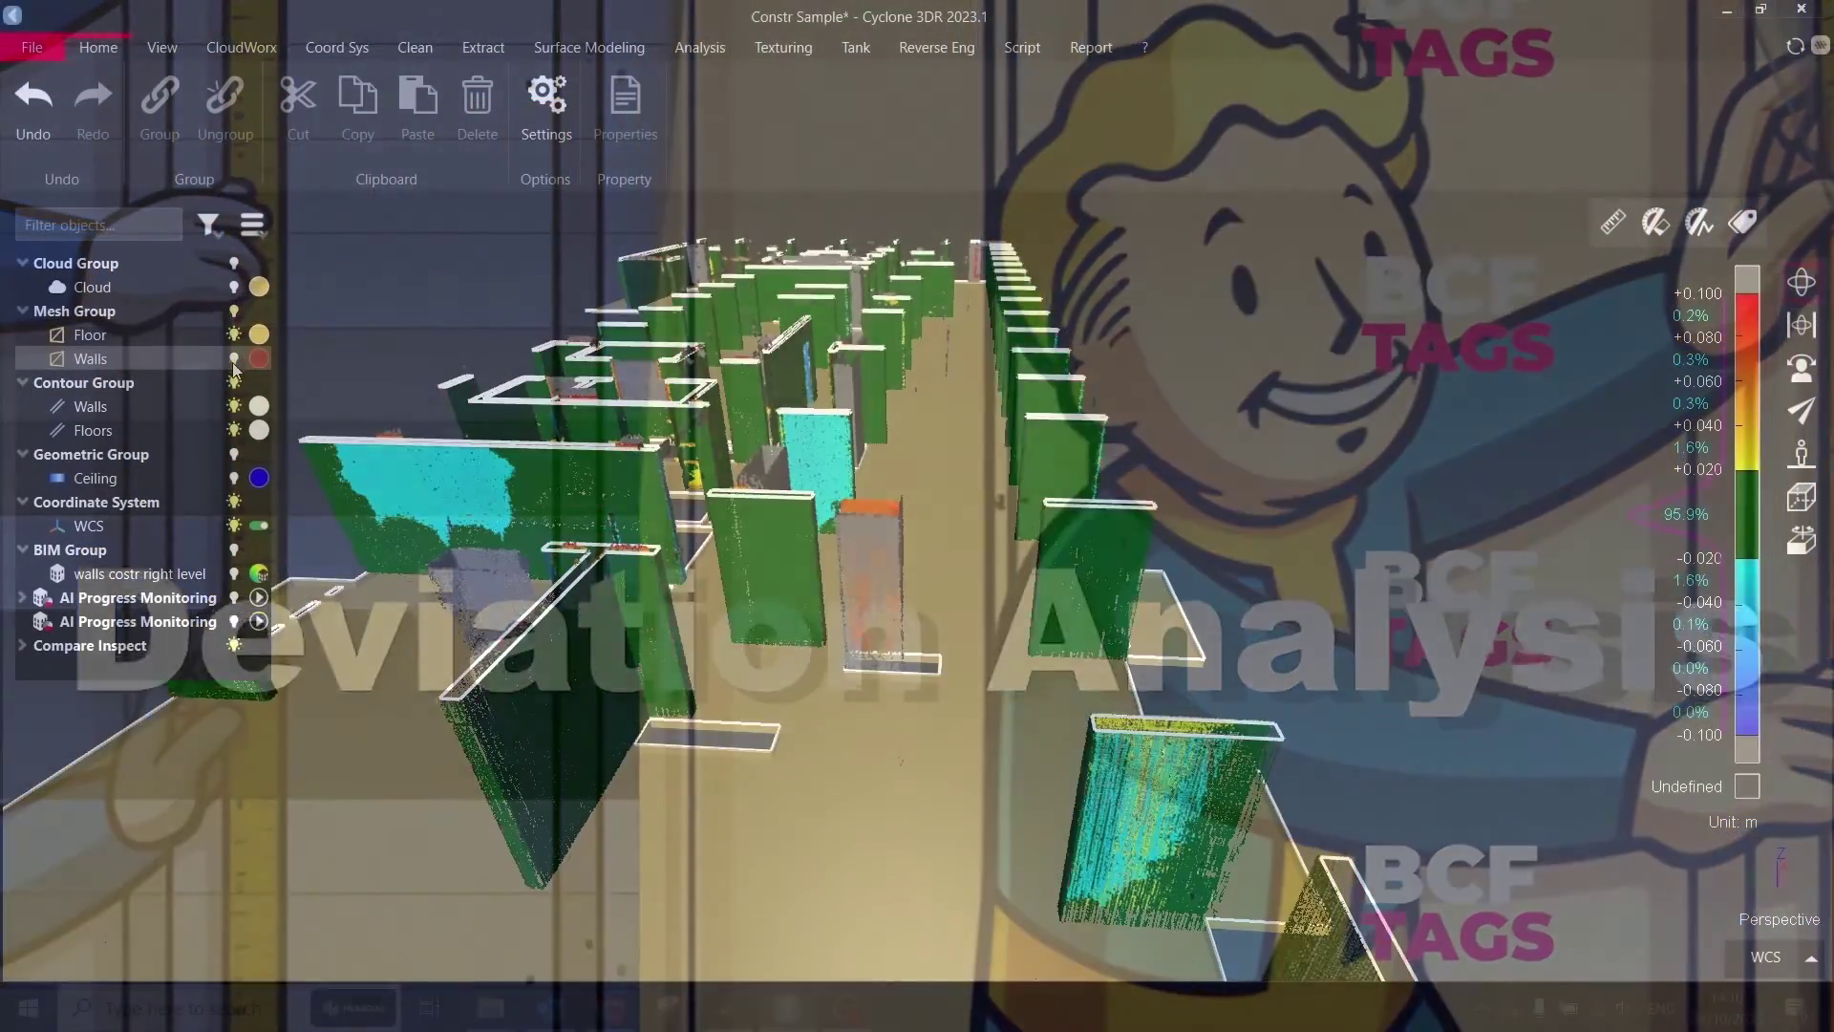
Preview a Cloud vs BIM inspection of the Points close to Walls cloud, colouring the reference at 15 cm resolution and keeping only relevant points
{"action": "left_click_drag", "start_coordinate": [1010, 665], "coordinate": [726, 420]}
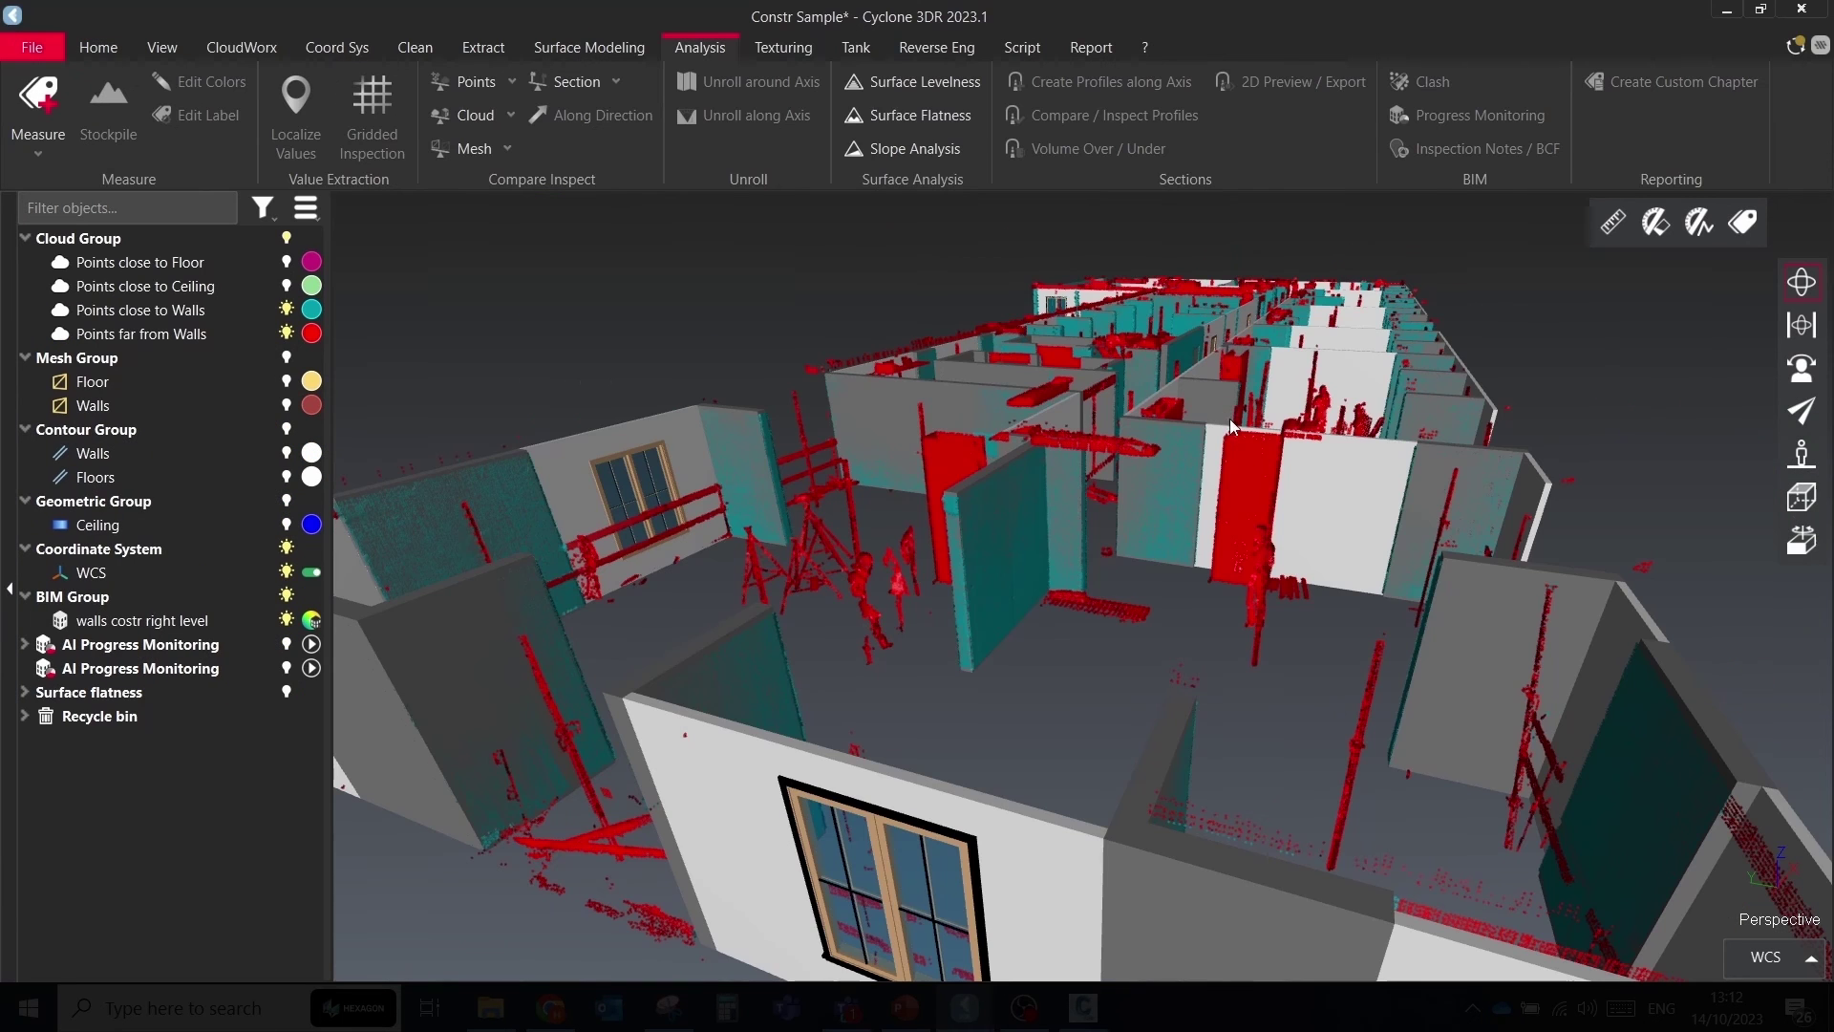
{"action": "left_click", "coordinate": [1324, 472]}
{"action": "left_click", "coordinate": [1149, 516]}
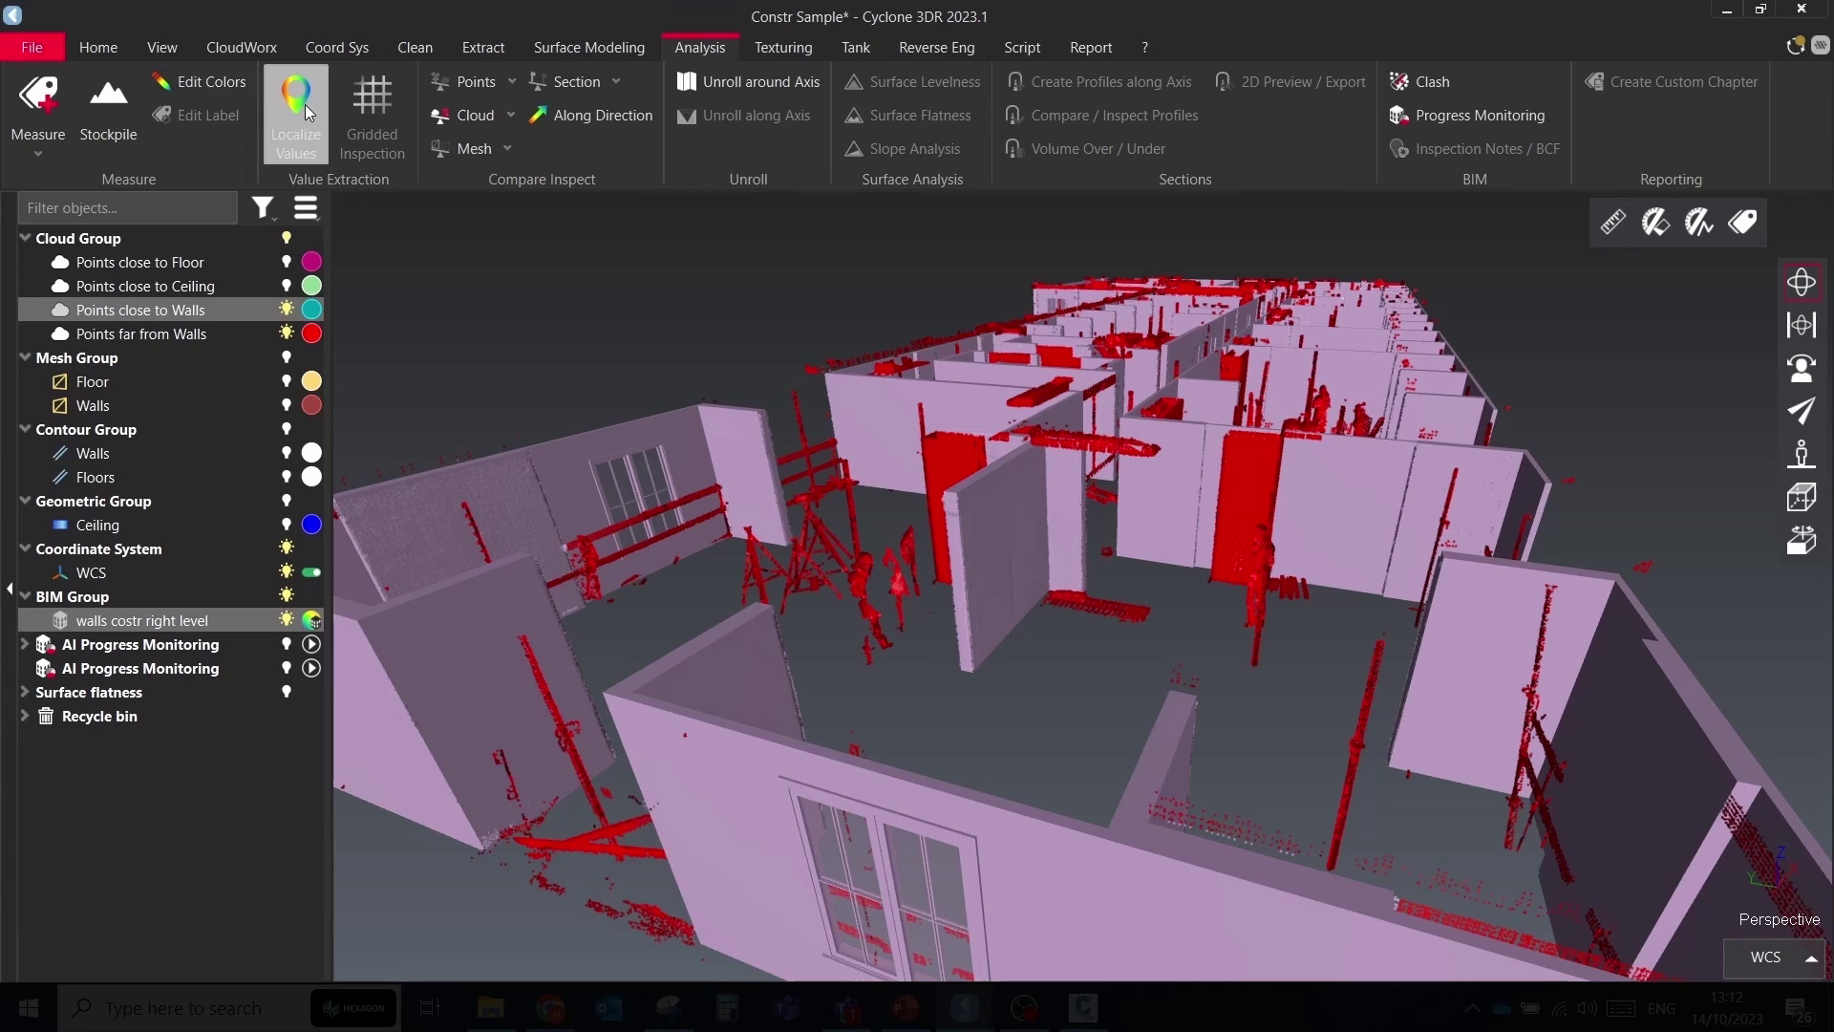
{"action": "left_click", "coordinate": [476, 118]}
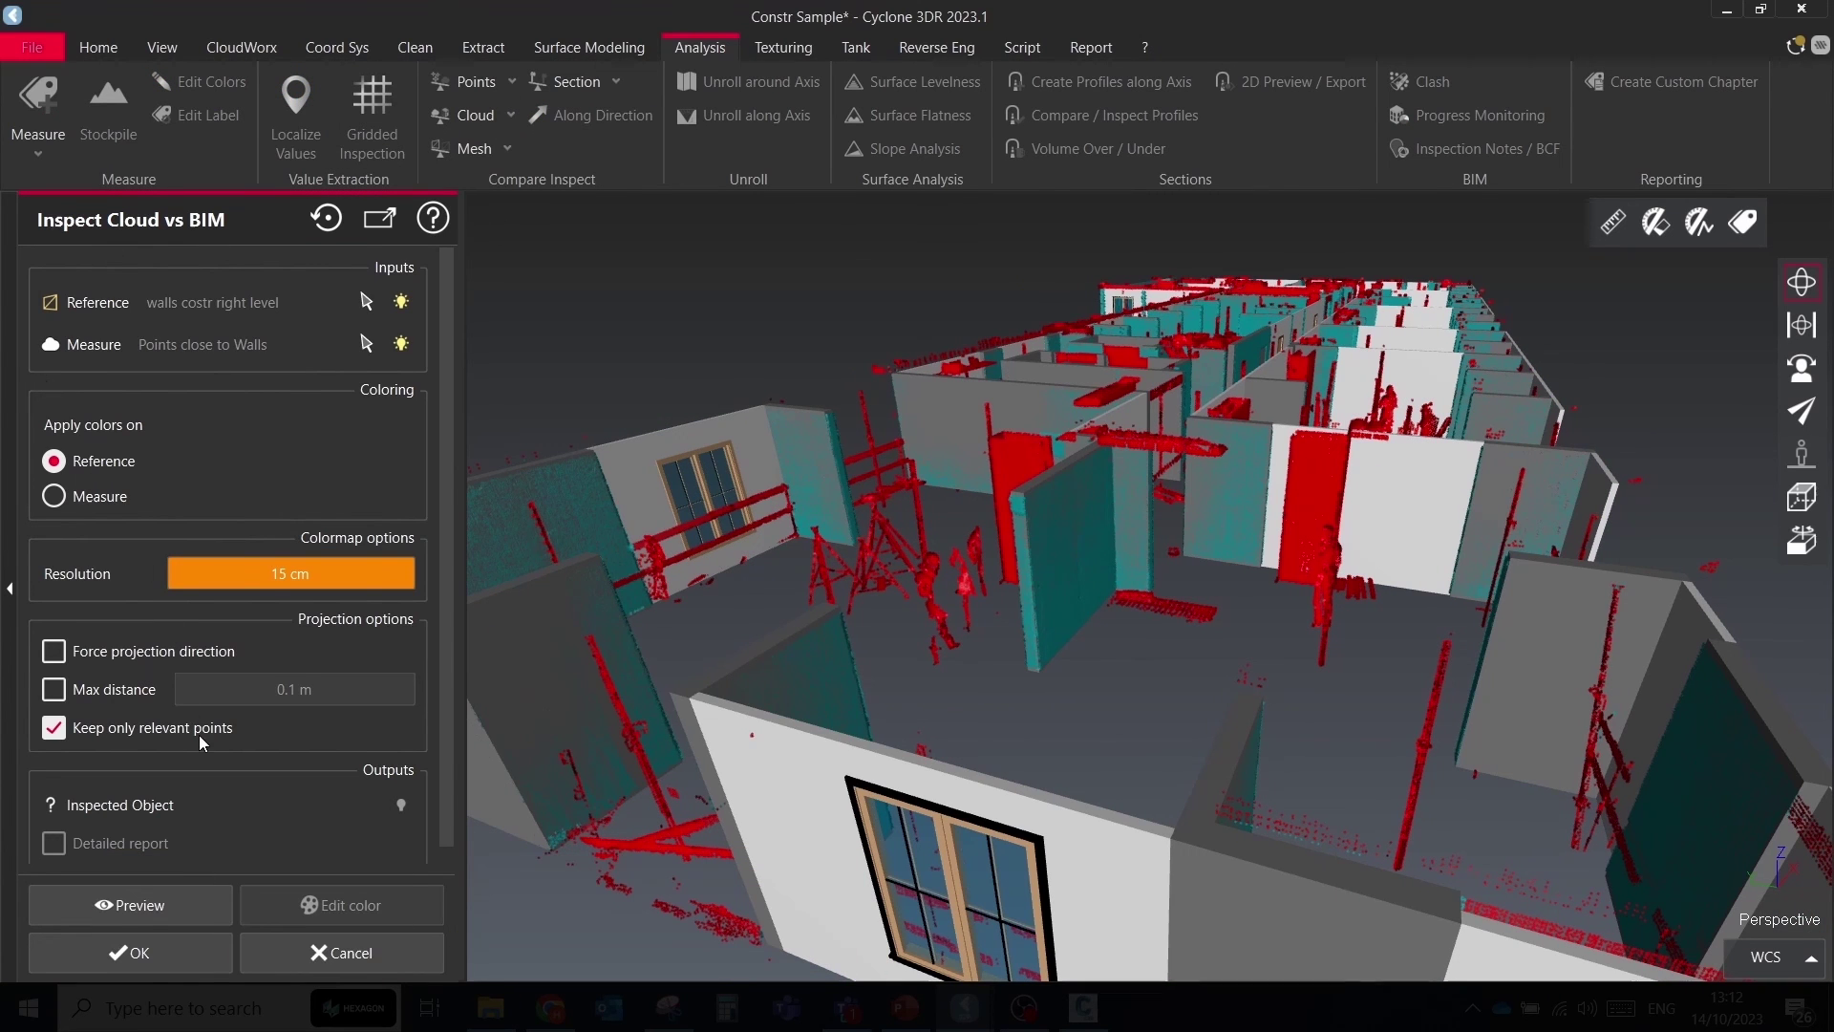
{"action": "left_click", "coordinate": [167, 898]}
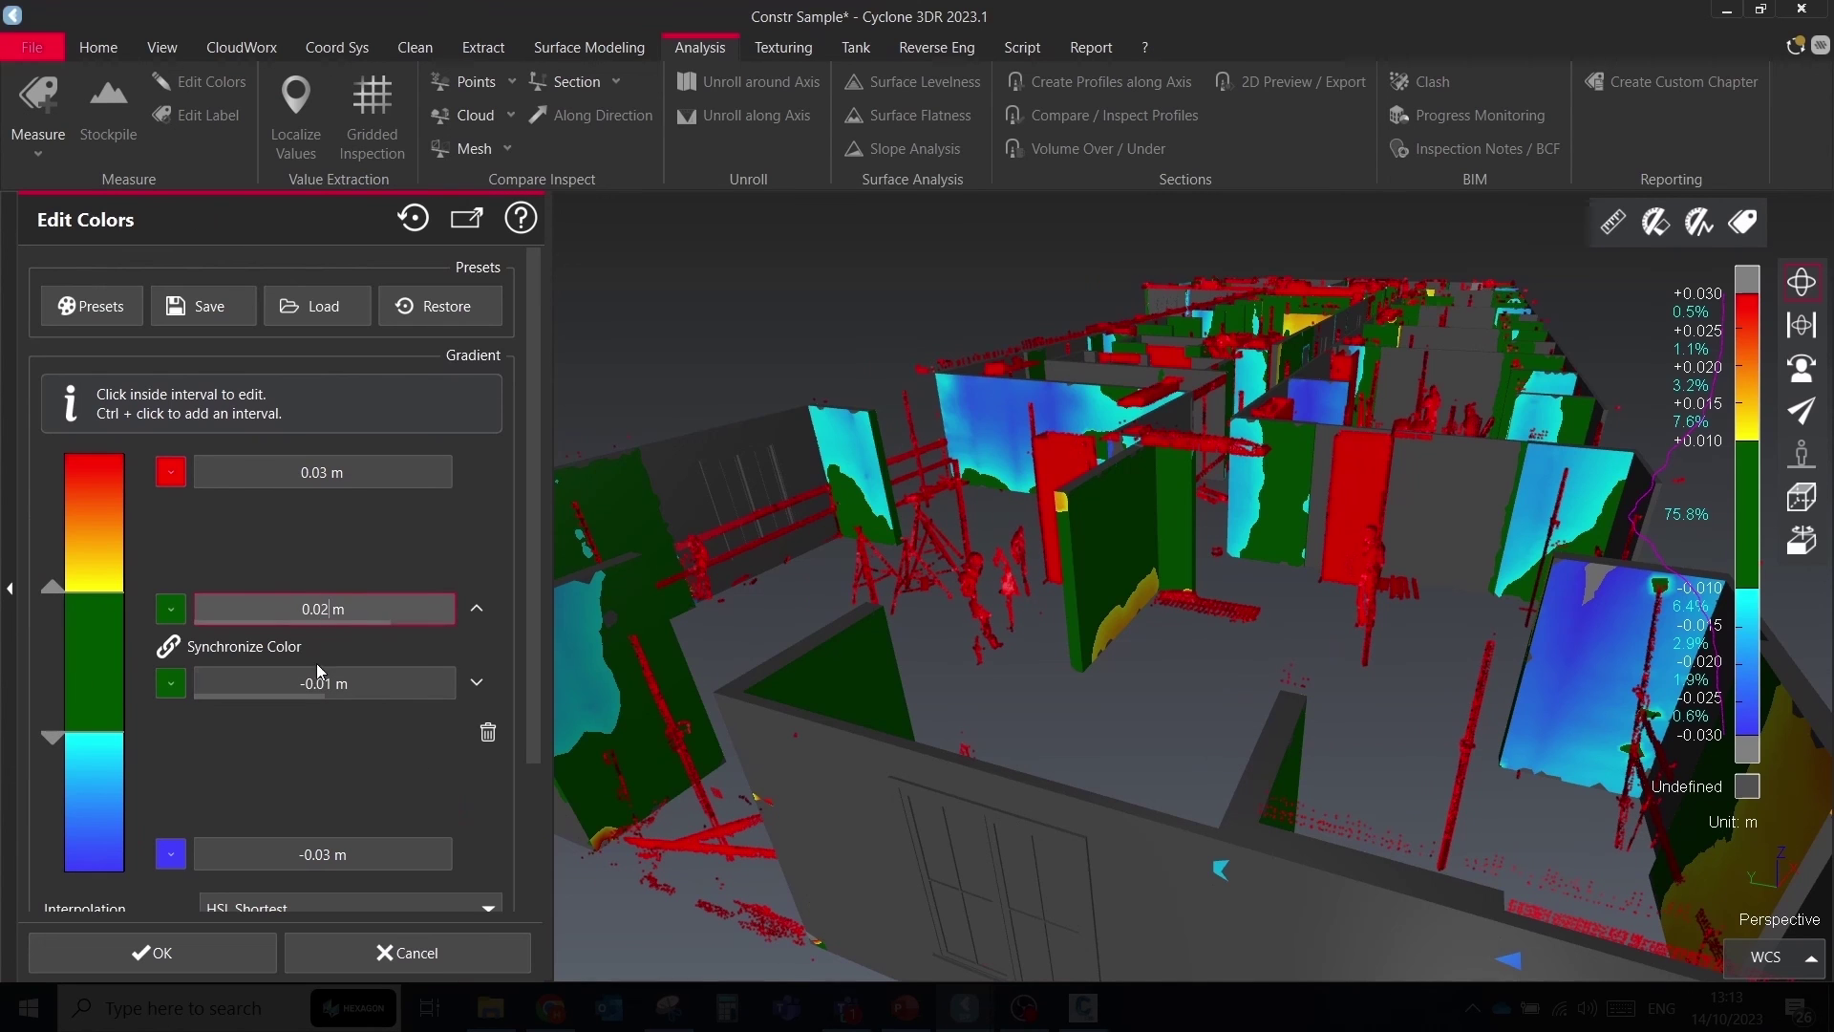
Set the deviation gradient's lower green boundary to -0.02 m and its outer limits to 0.04 m and -0.04 m
{"action": "left_click", "coordinate": [322, 684]}
{"action": "key", "text": "BackSpace"}
{"action": "type", "text": "2"}
{"action": "left_click", "coordinate": [301, 500]}
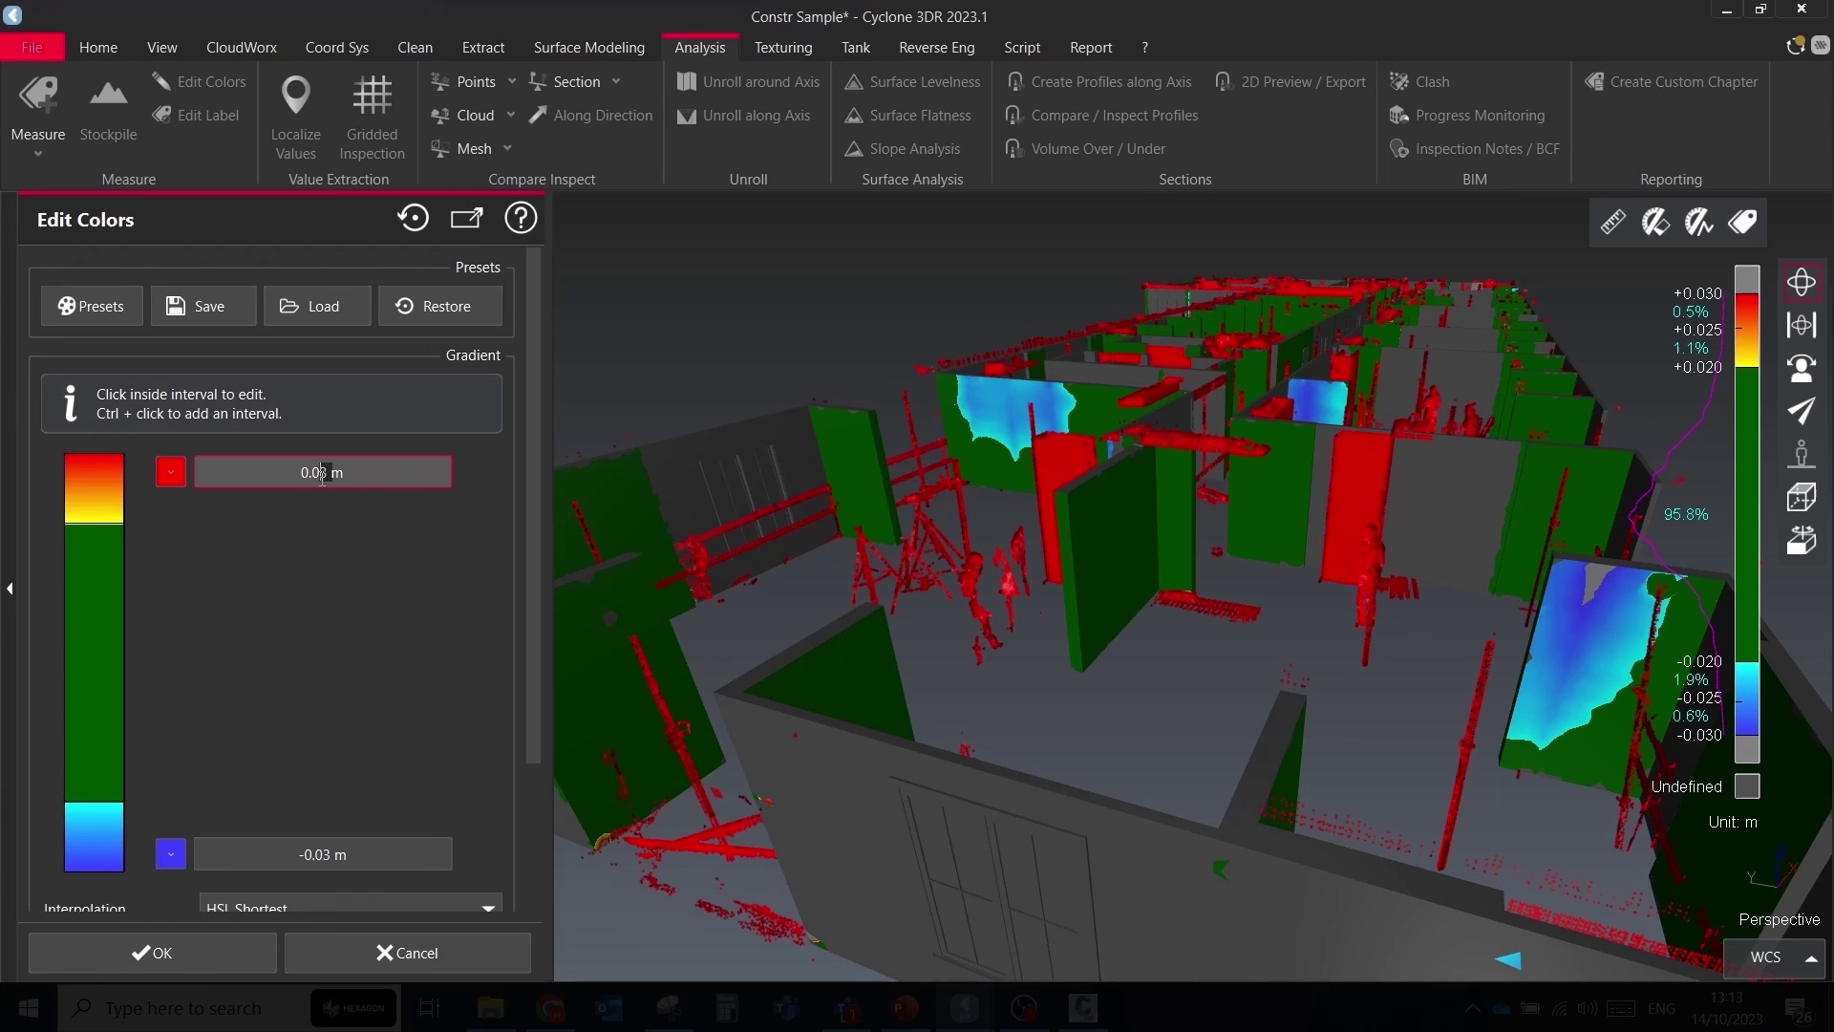
{"action": "left_click", "coordinate": [325, 856]}
{"action": "key", "text": "BackSpace"}
{"action": "type", "text": "4"}
{"action": "left_click", "coordinate": [330, 782]}
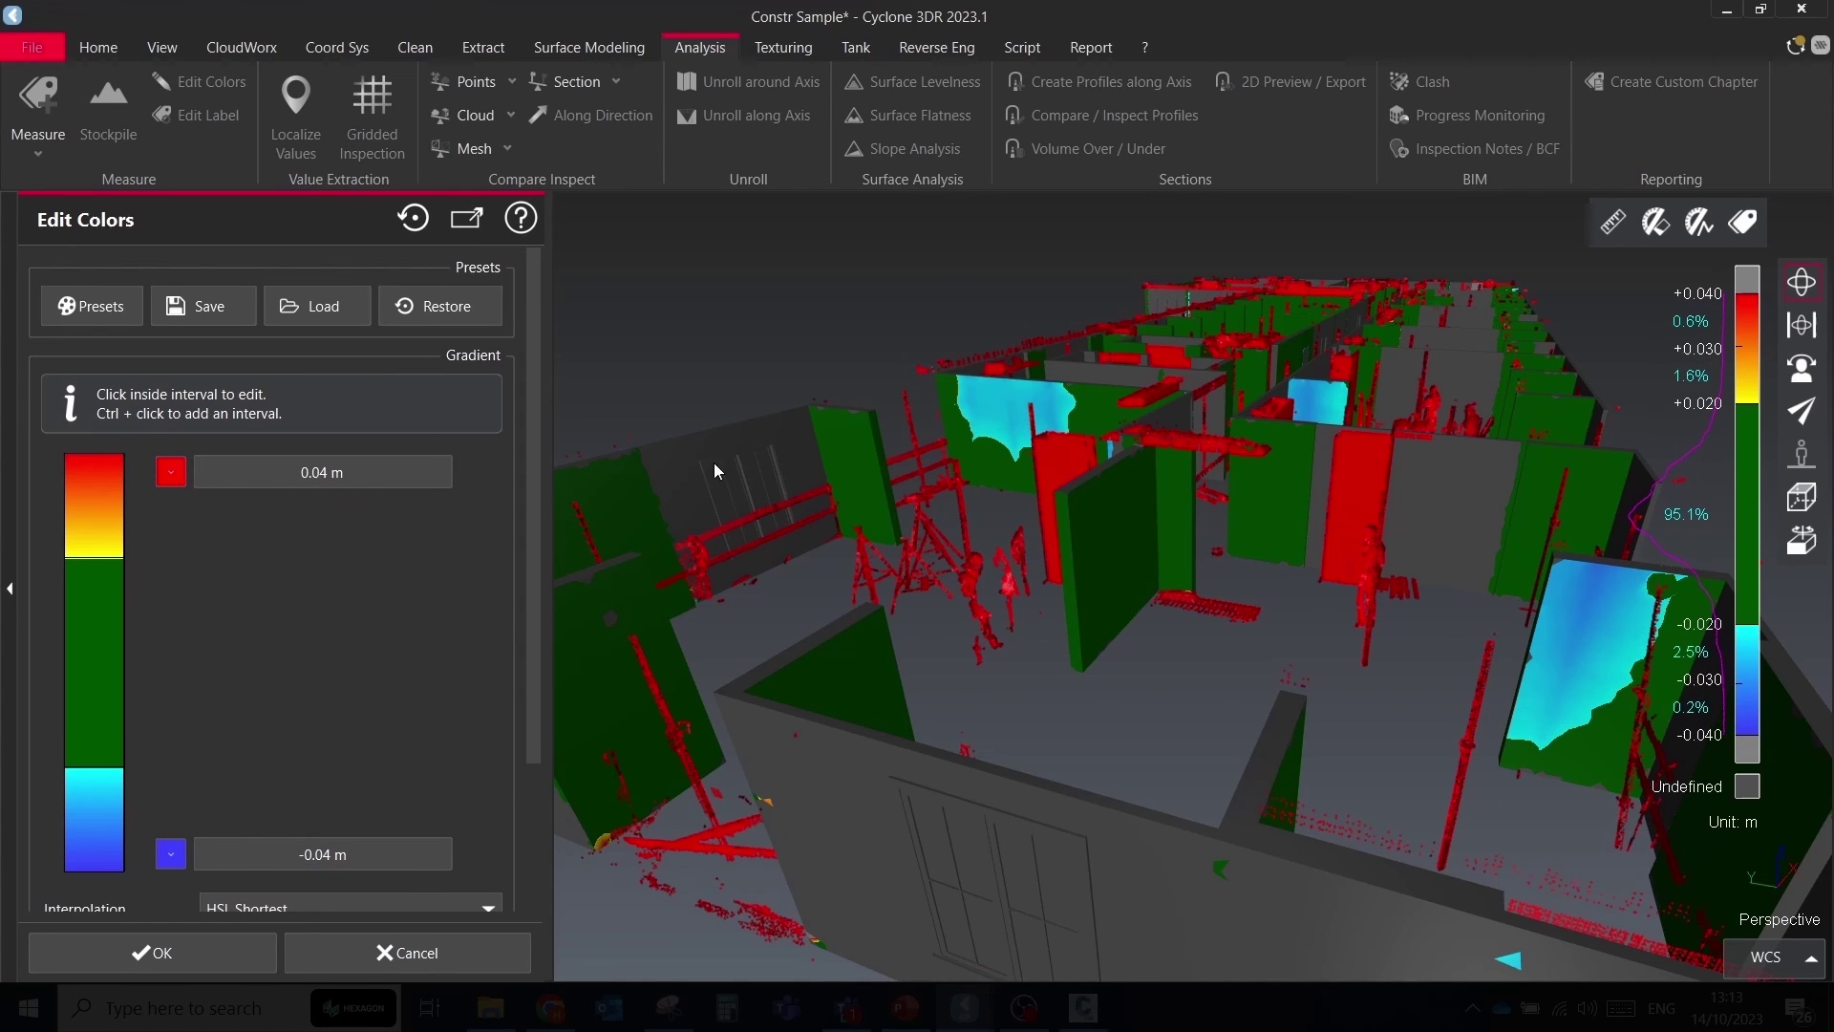
Create an inspection note on the nearest wall with the blue patch, with an assignee, the description "Out of tollerance" and High priority
{"action": "left_click_drag", "start_coordinate": [713, 463], "coordinate": [1022, 564]}
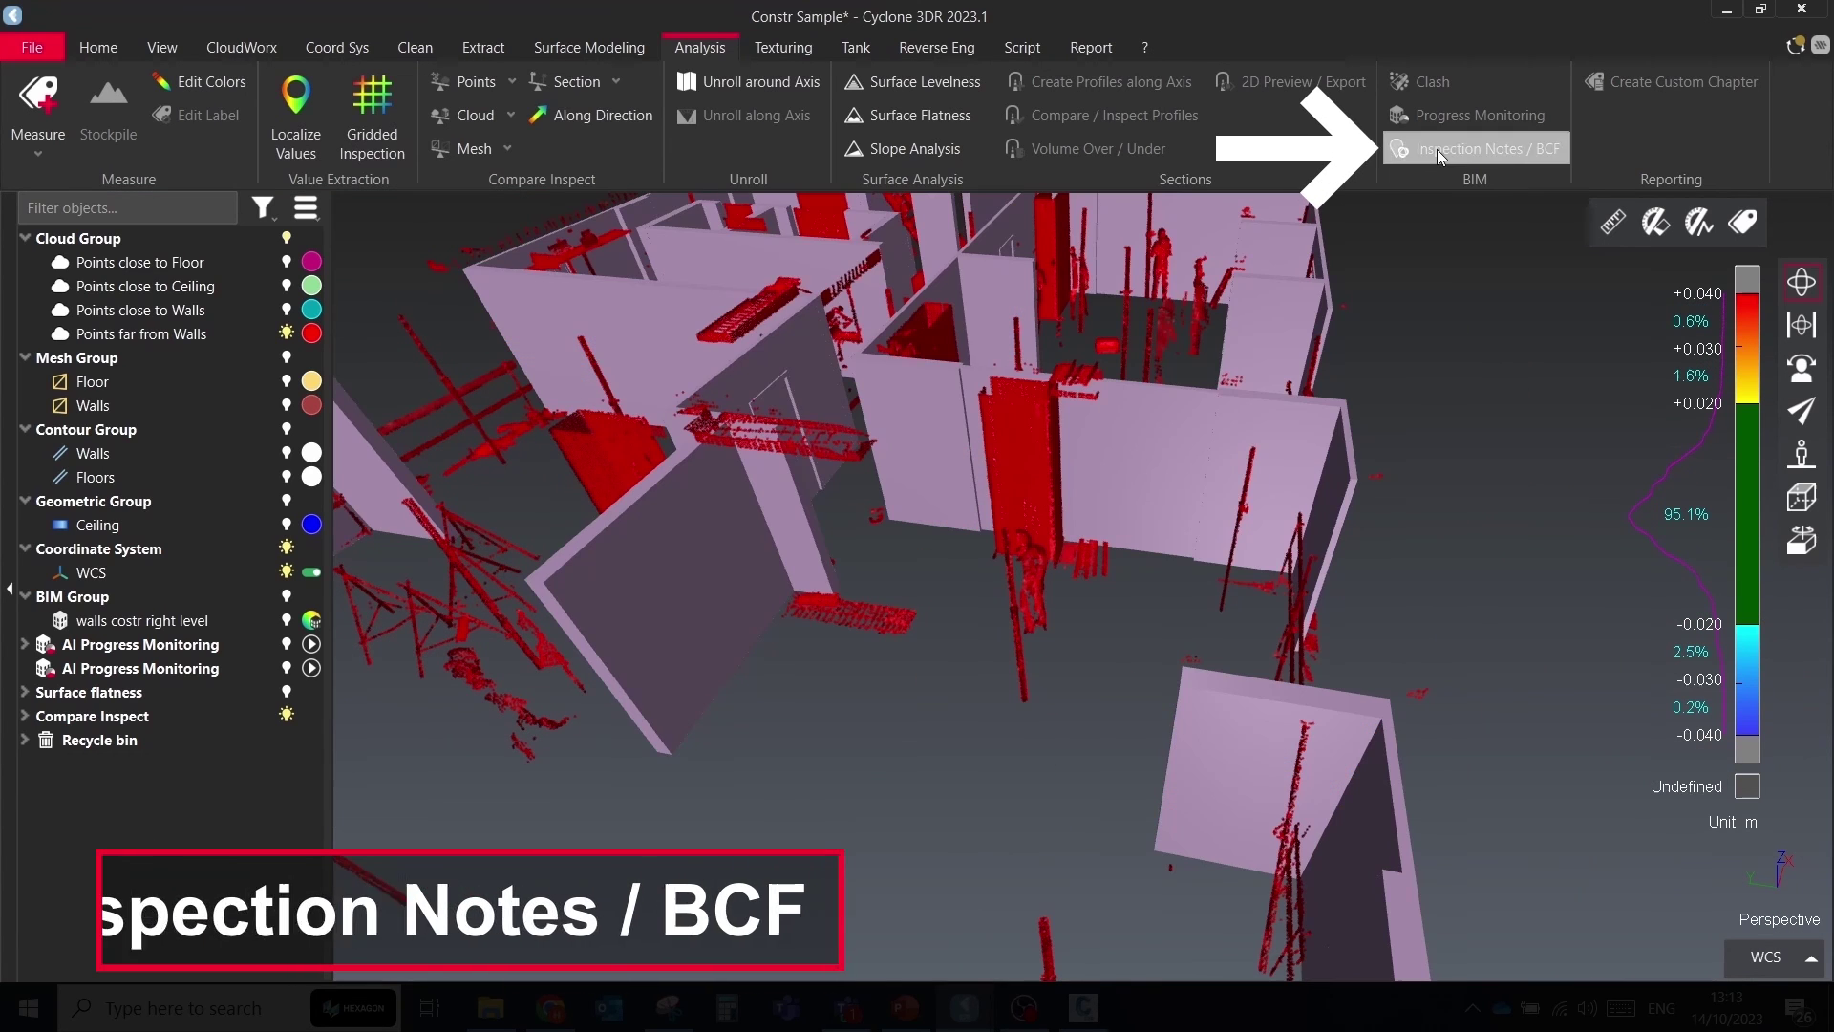
{"action": "left_click", "coordinate": [1437, 149]}
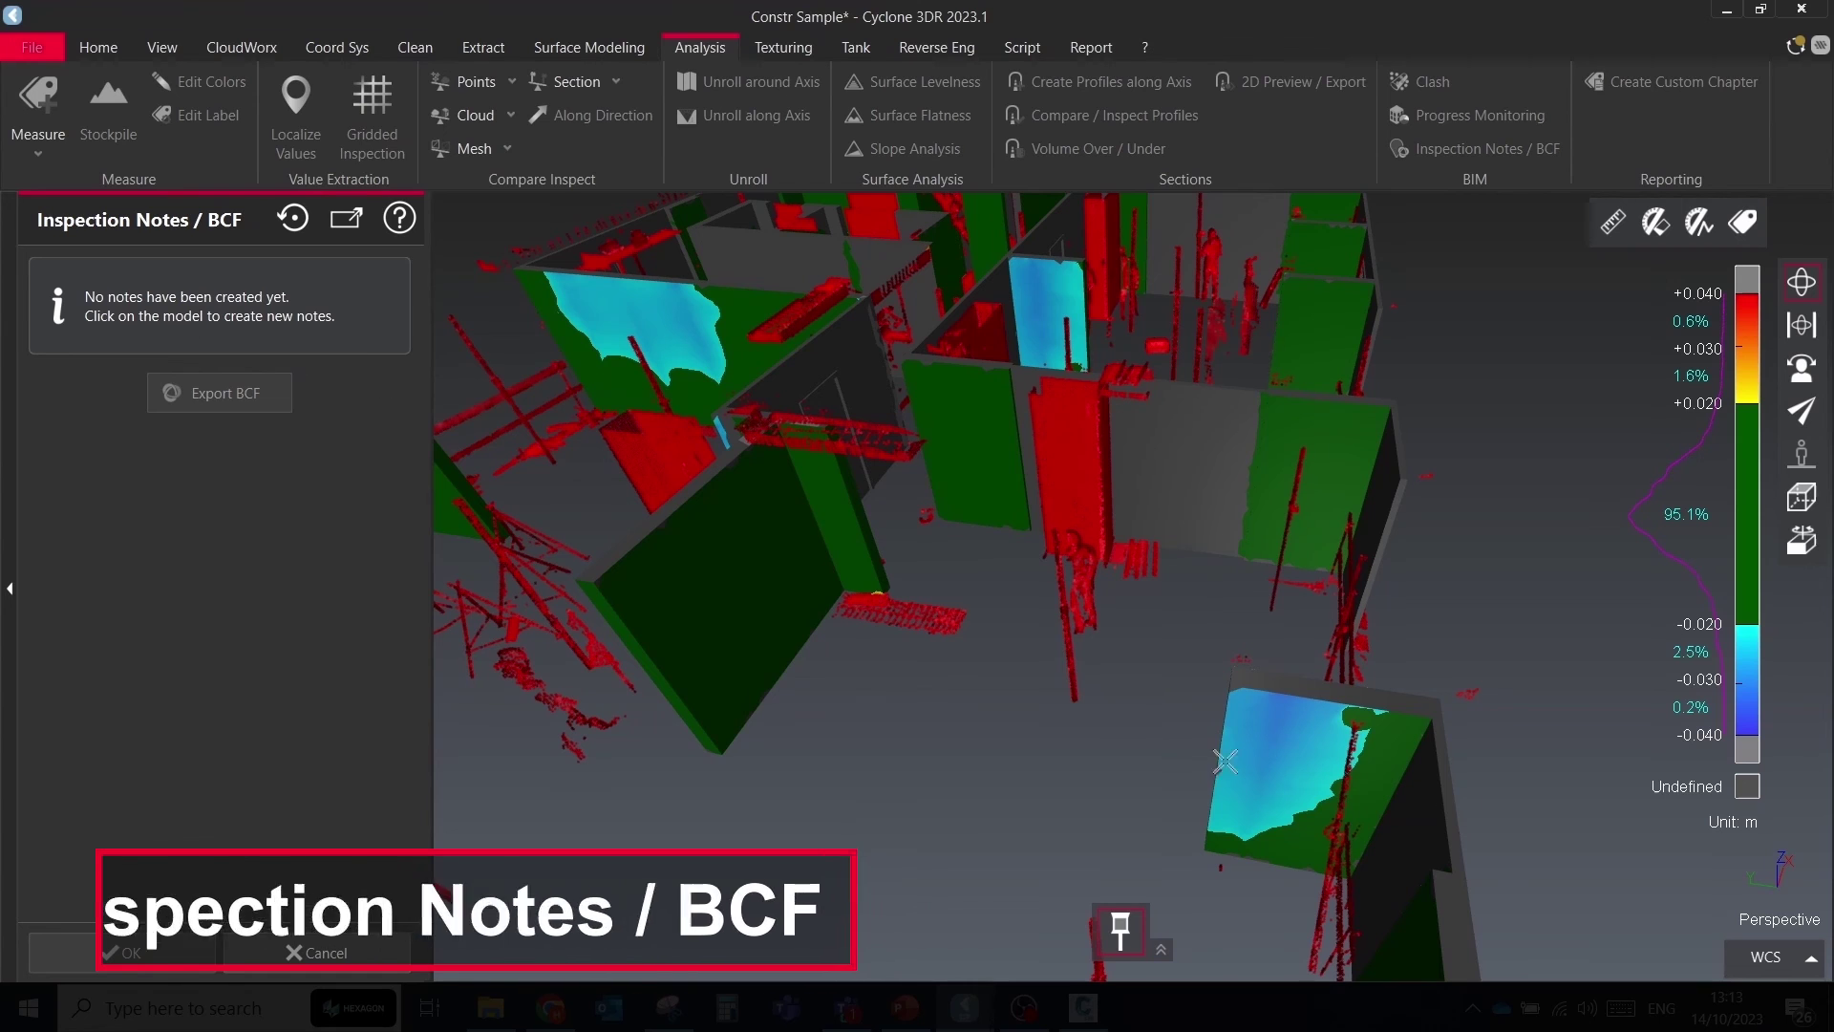
{"action": "left_click", "coordinate": [900, 795]}
{"action": "left_click_drag", "start_coordinate": [413, 548], "coordinate": [619, 545]}
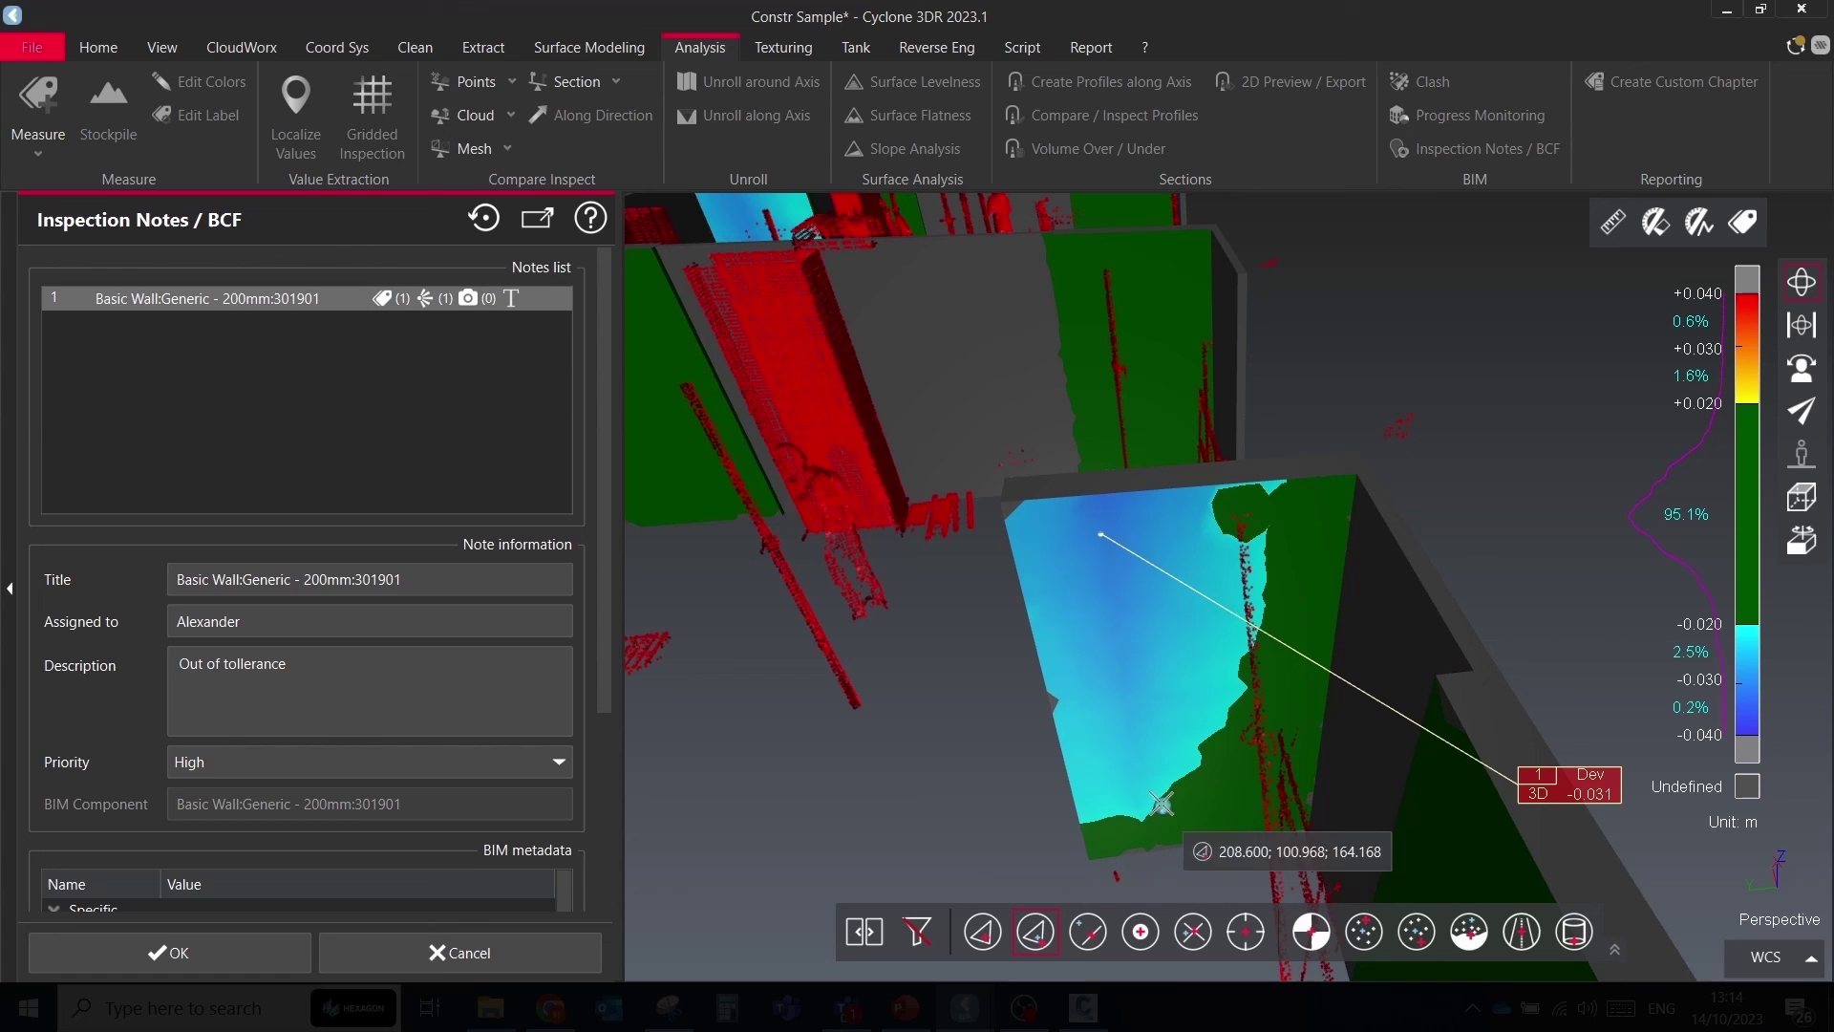
Add deviation labels on both faces of the noted wall and save views of both sides in the note
{"action": "key", "text": "Escape"}
{"action": "left_click", "coordinate": [1202, 944]}
{"action": "left_click_drag", "start_coordinate": [1146, 621], "coordinate": [1036, 669]}
{"action": "left_click", "coordinate": [1078, 931]}
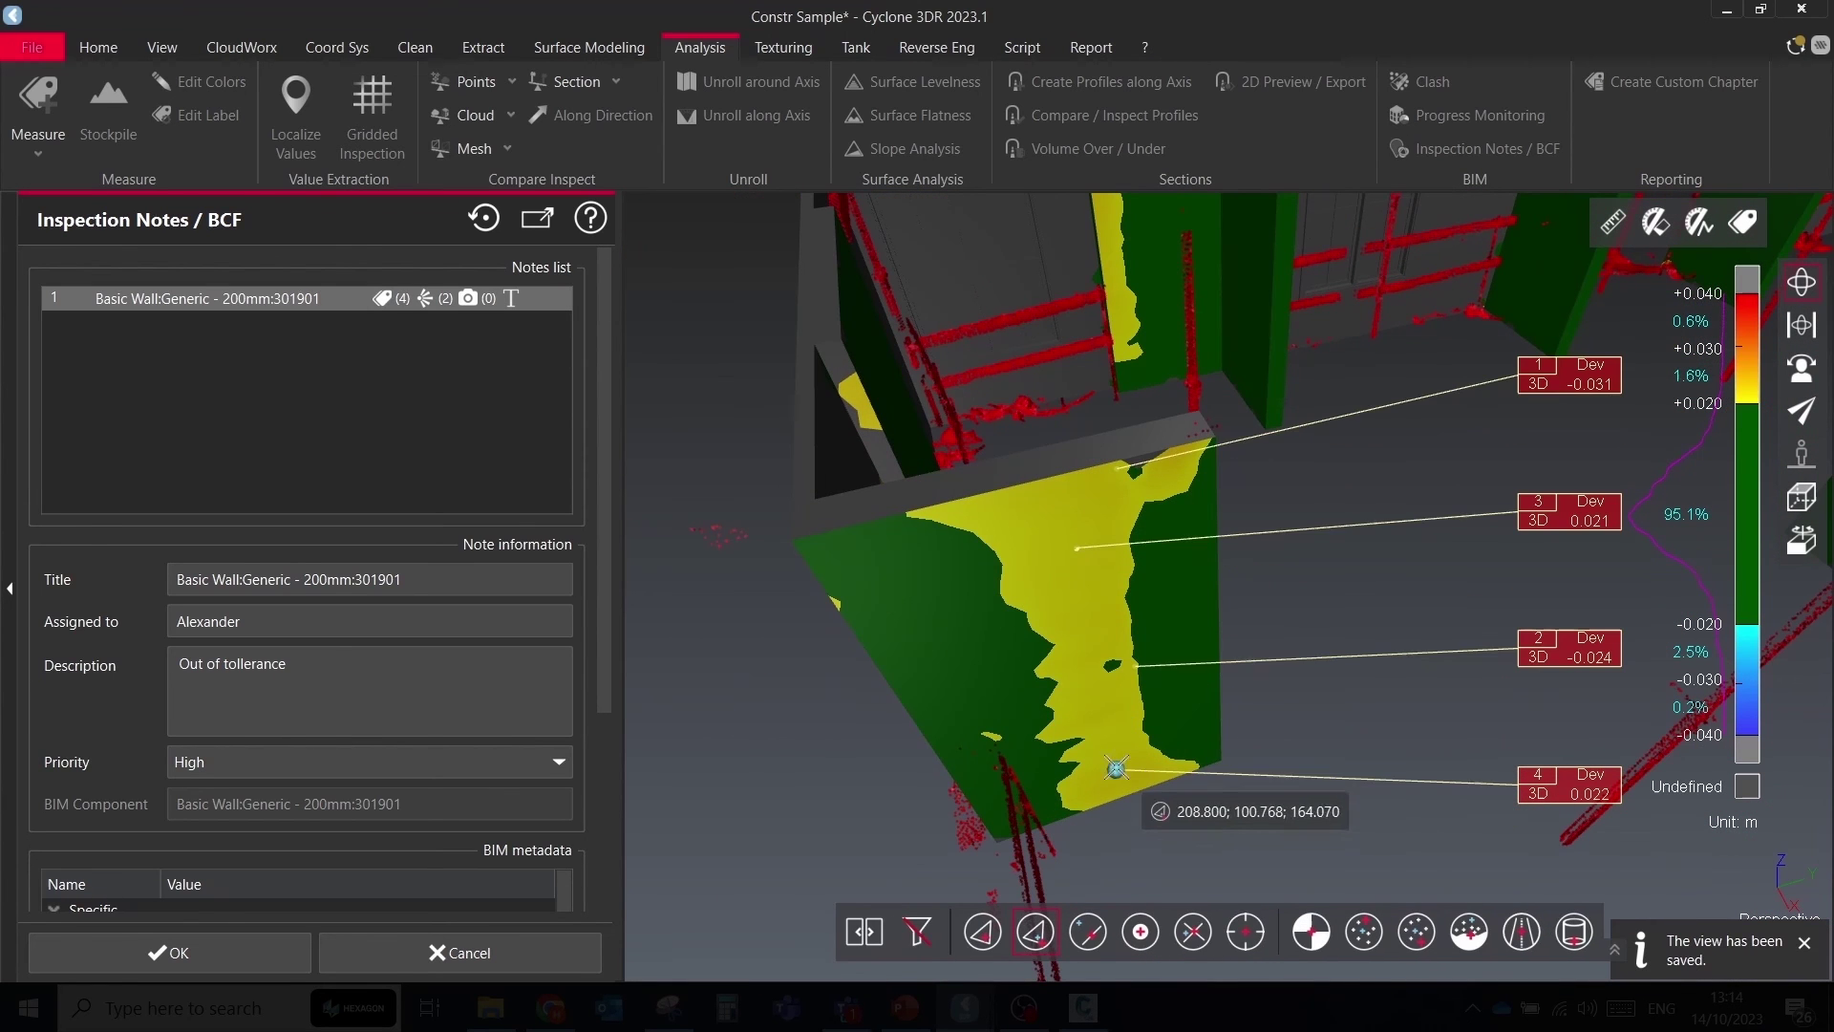
{"action": "right_click", "coordinate": [1116, 767]}
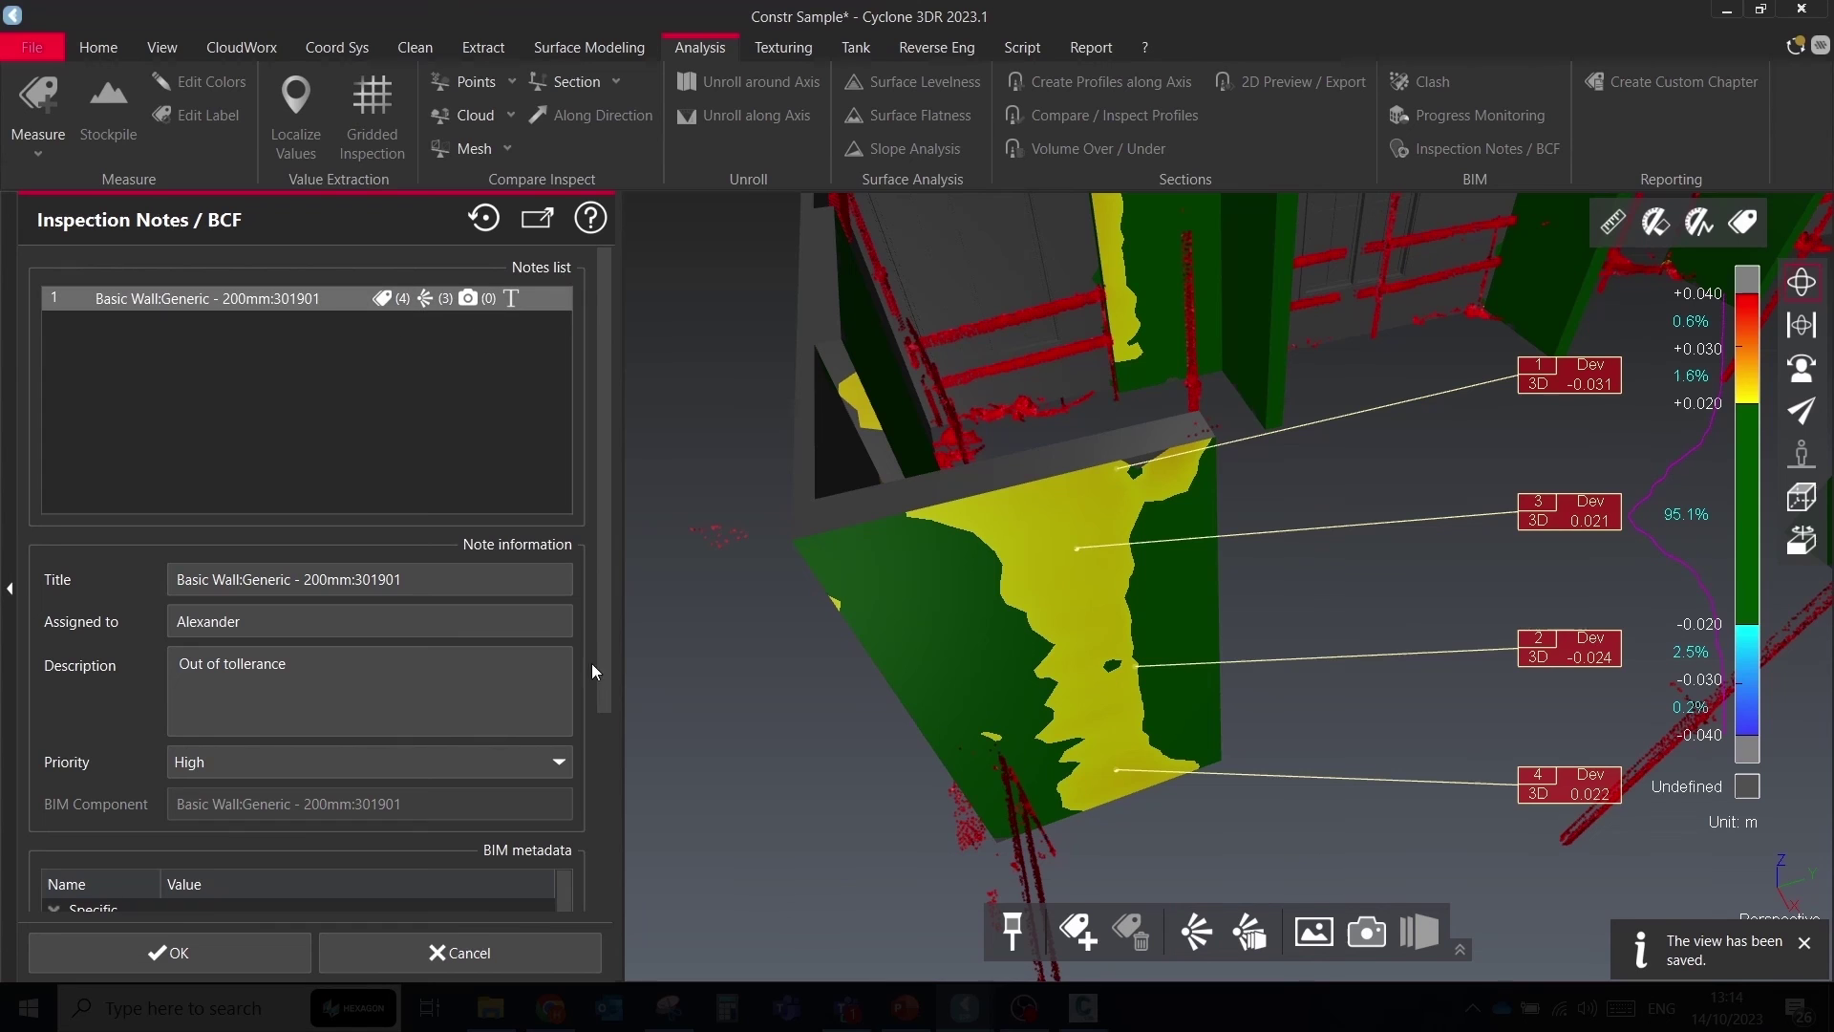
Look through the first note's details and place another inspection note on the blue interior wall beside the open room
{"action": "scroll", "coordinate": [605, 760], "scroll_direction": "down", "scroll_amount": 1}
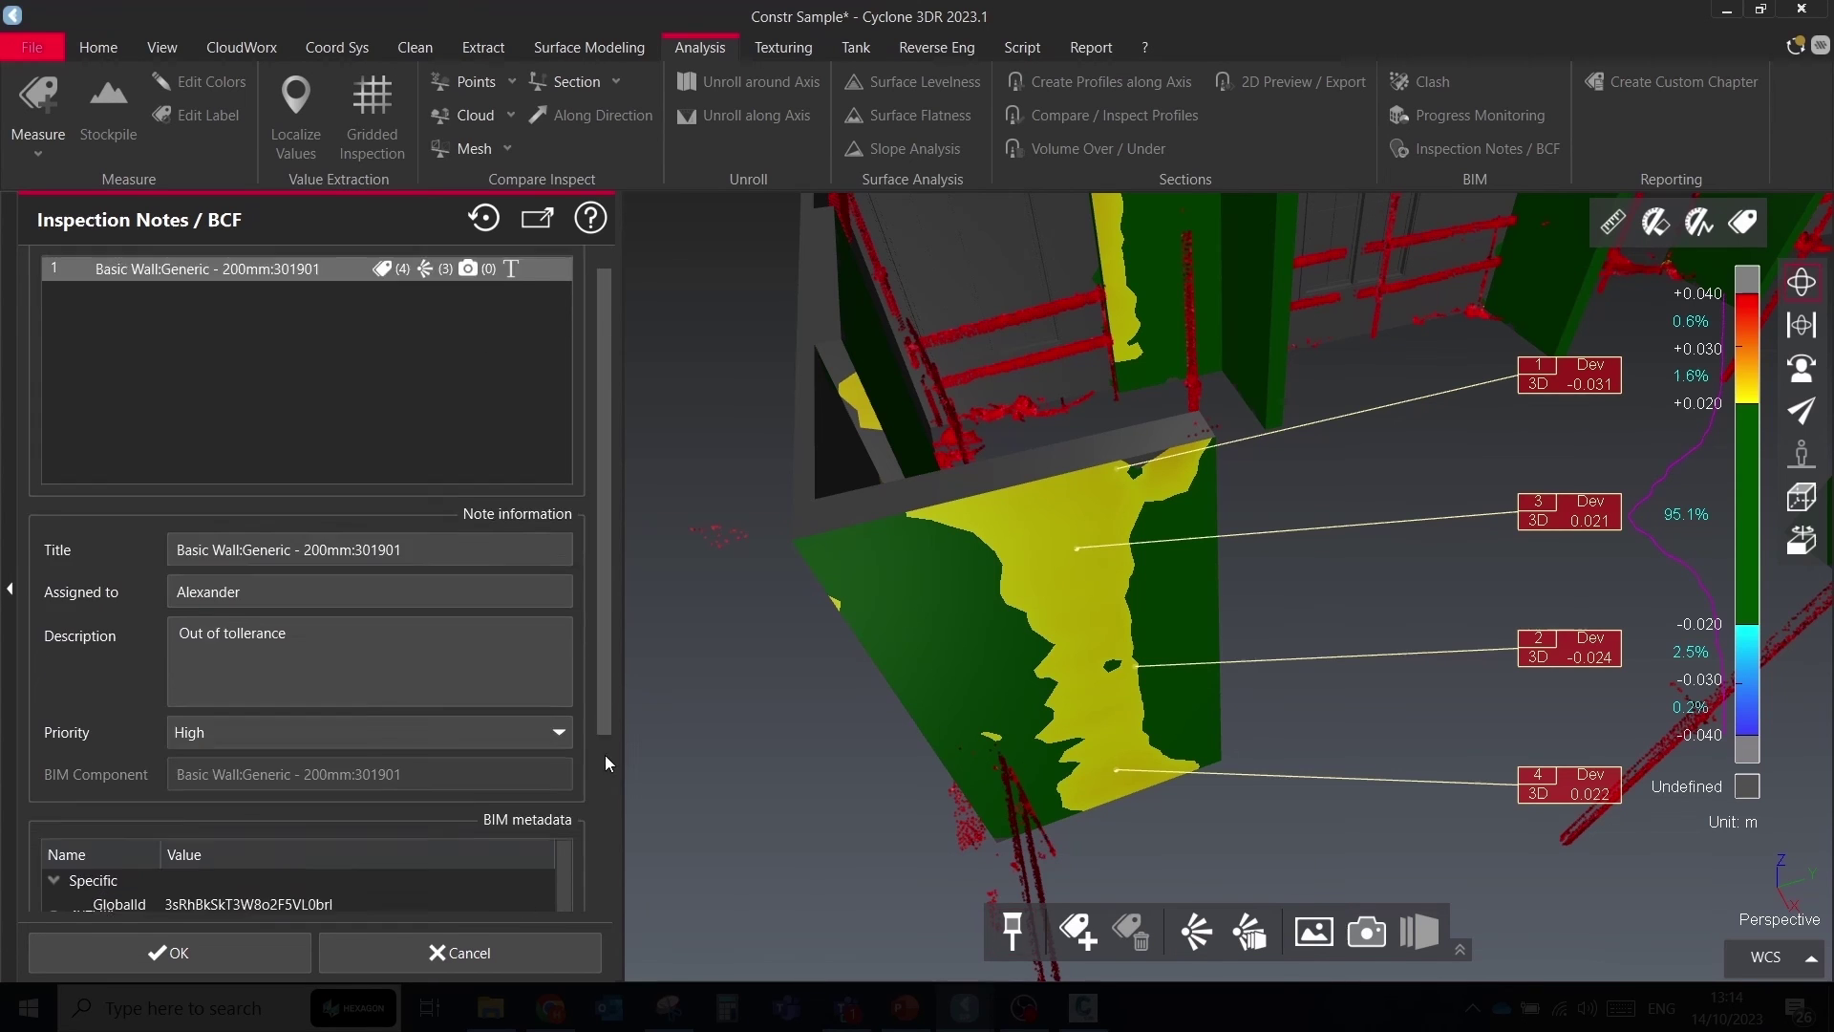
{"action": "scroll", "coordinate": [605, 760], "scroll_direction": "up", "scroll_amount": 1}
{"action": "scroll", "coordinate": [1070, 638], "scroll_direction": "down", "scroll_amount": 4}
{"action": "left_click_drag", "start_coordinate": [1271, 478], "coordinate": [1177, 535]}
{"action": "scroll", "coordinate": [1177, 542], "scroll_direction": "up", "scroll_amount": 10}
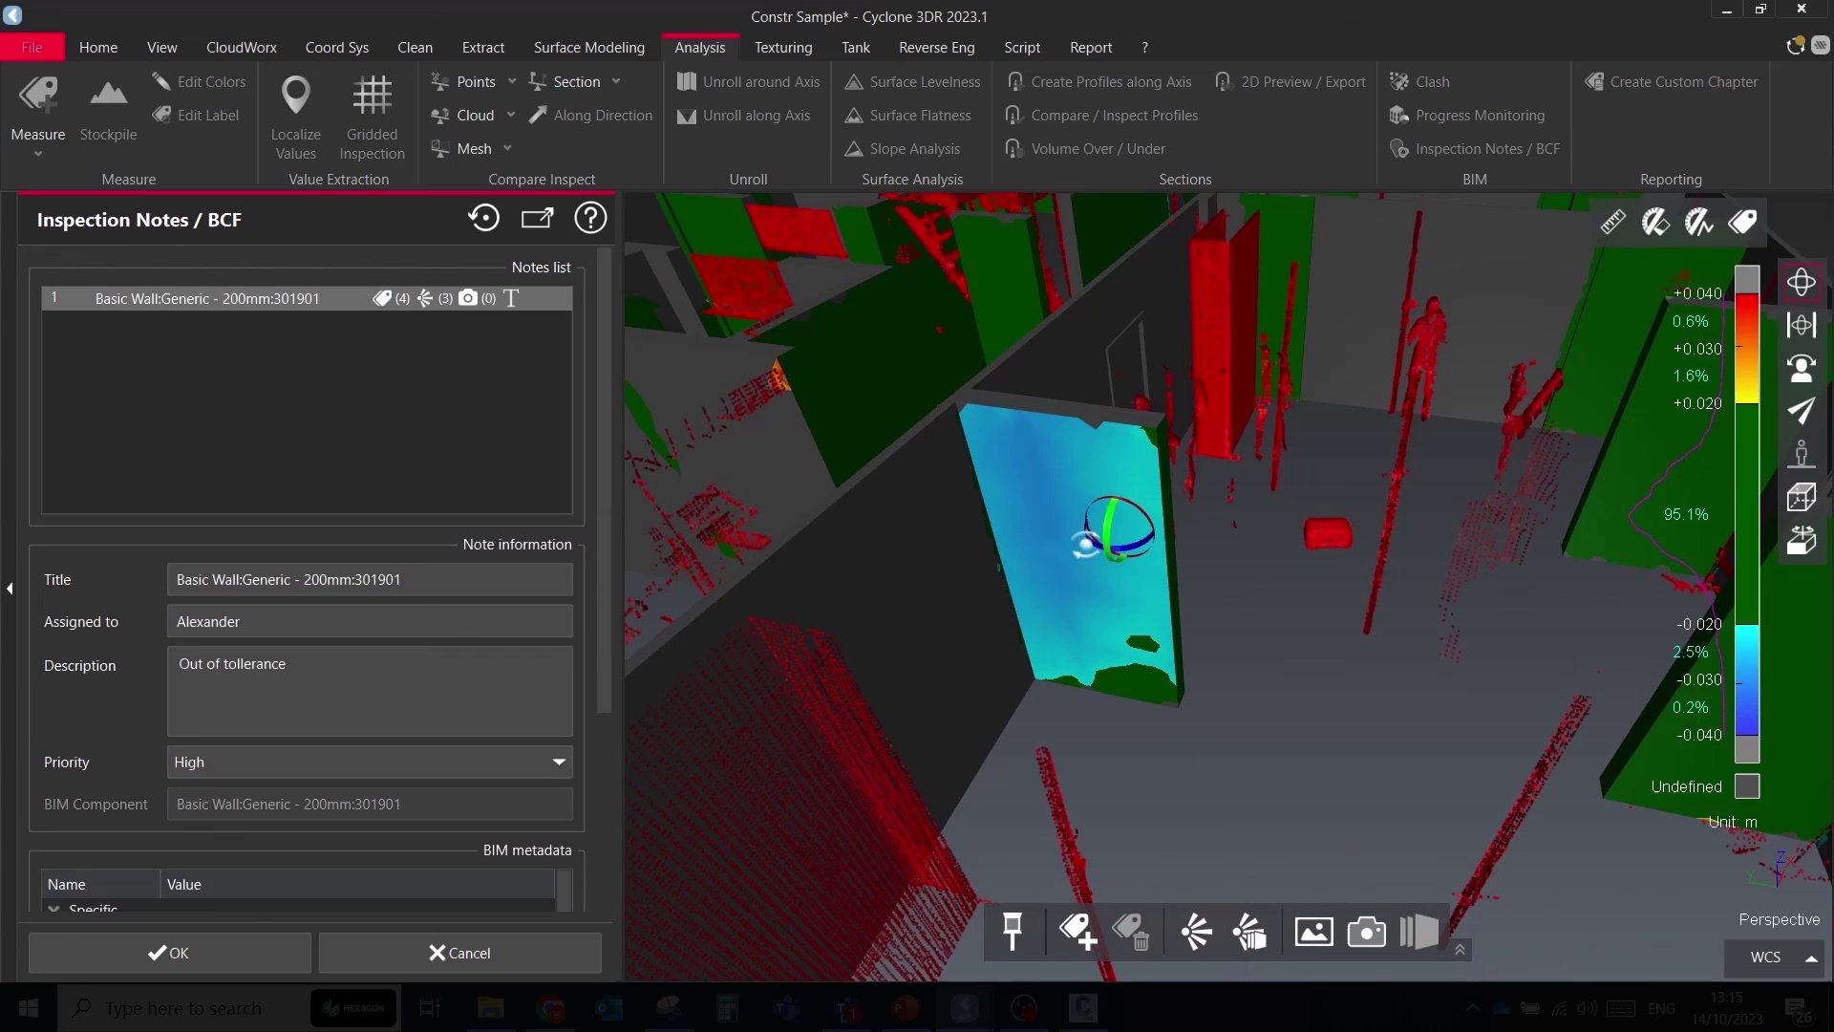
{"action": "left_click", "coordinate": [1092, 570]}
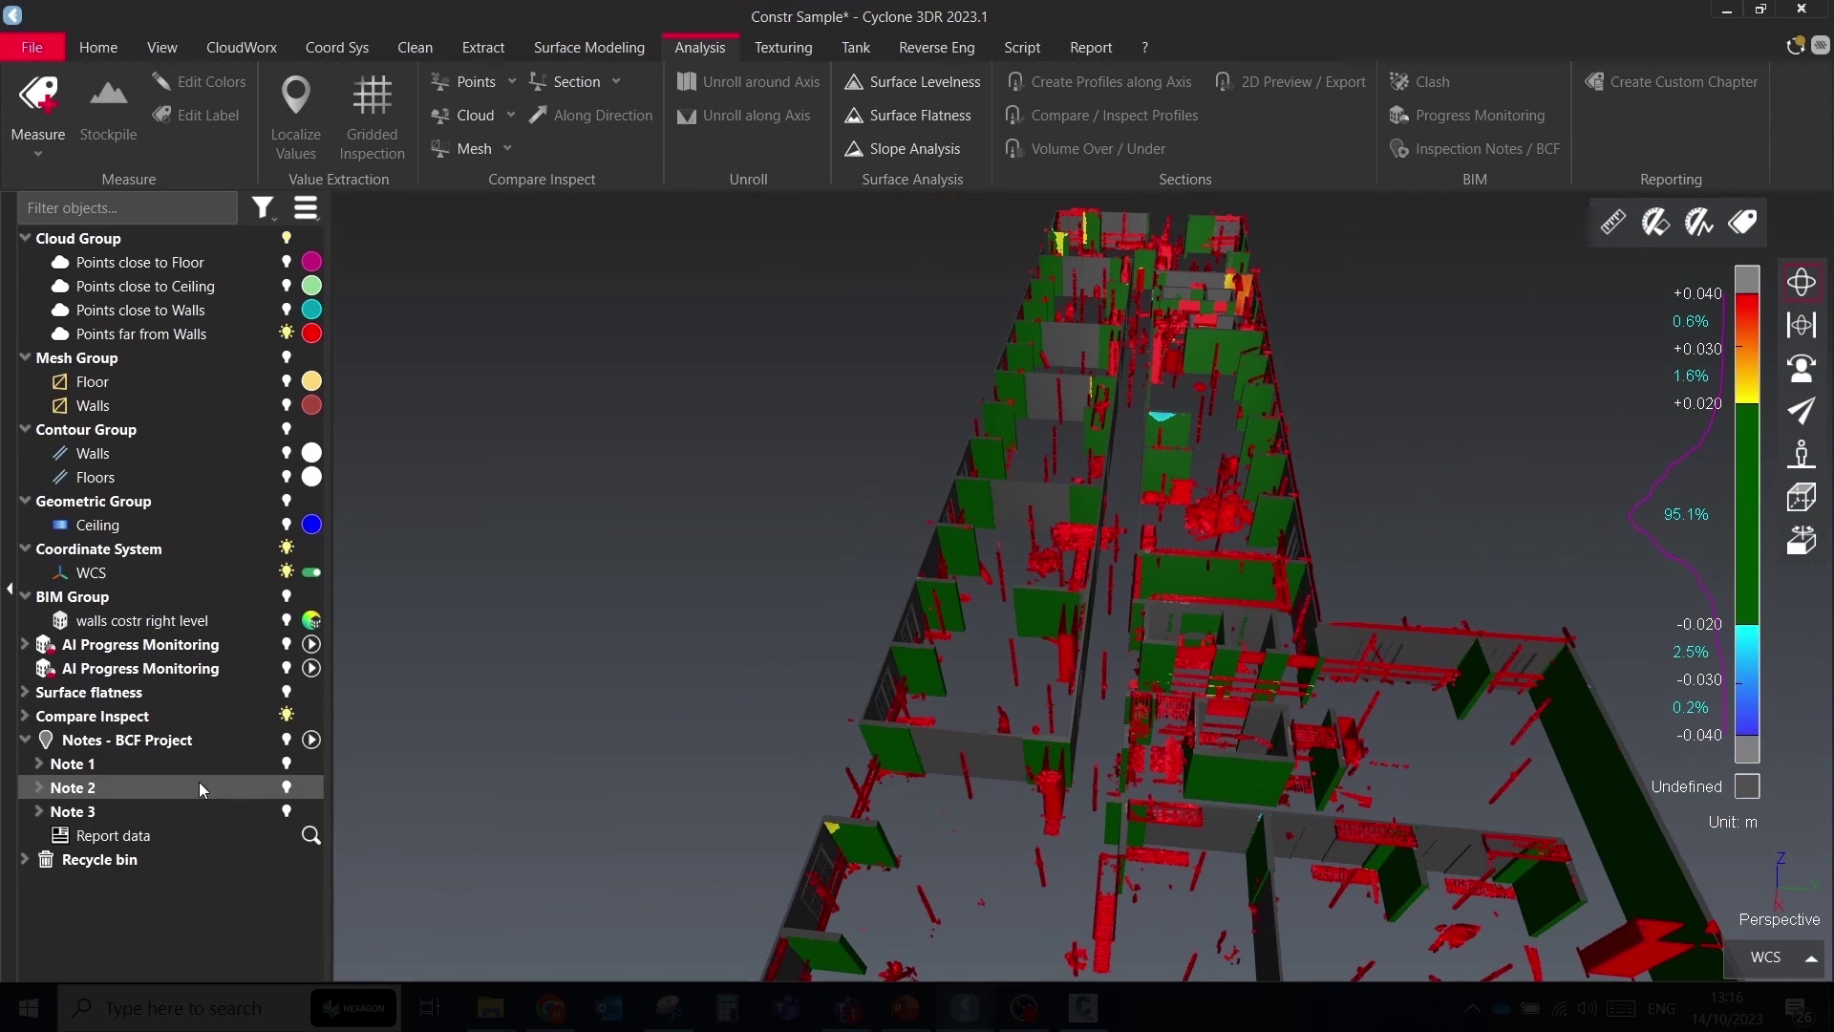
Open the Notes - BCF Project chapter in the report editor and go to Note 1's inspection labels table
{"action": "left_click", "coordinate": [113, 835]}
{"action": "left_click", "coordinate": [421, 862]}
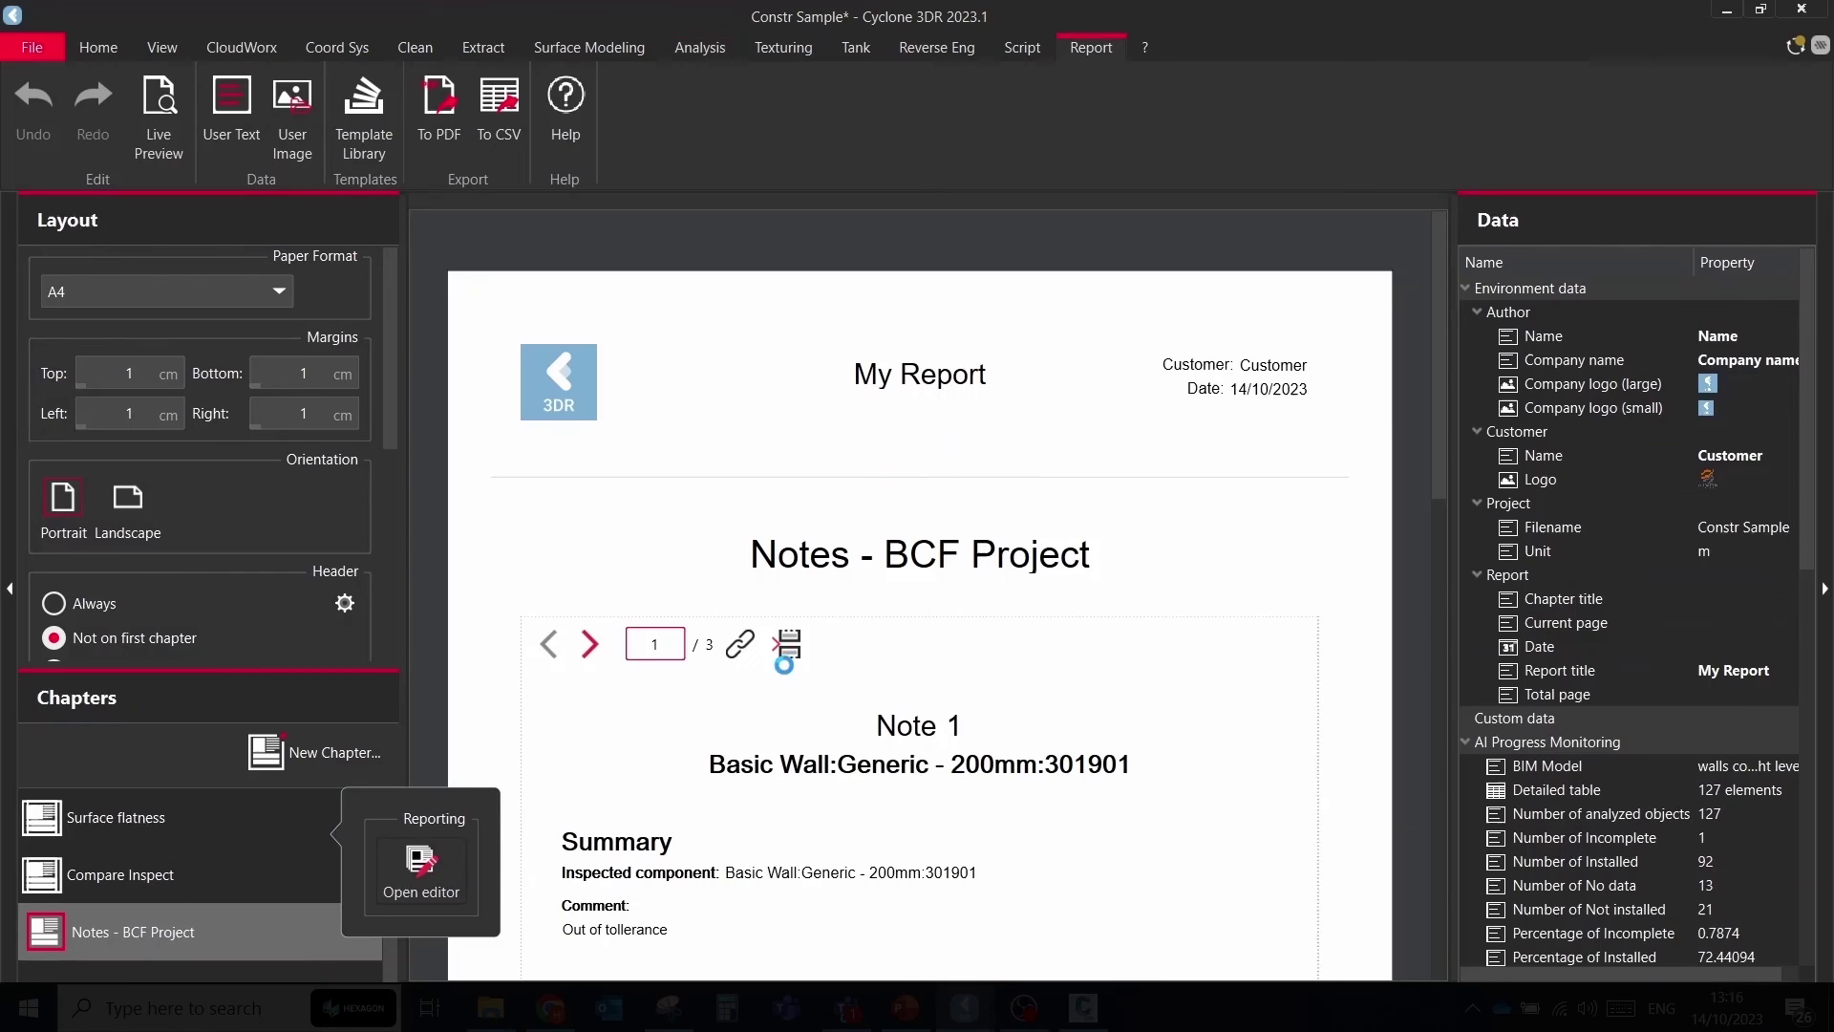
{"action": "left_click_drag", "start_coordinate": [1441, 411], "coordinate": [1454, 808]}
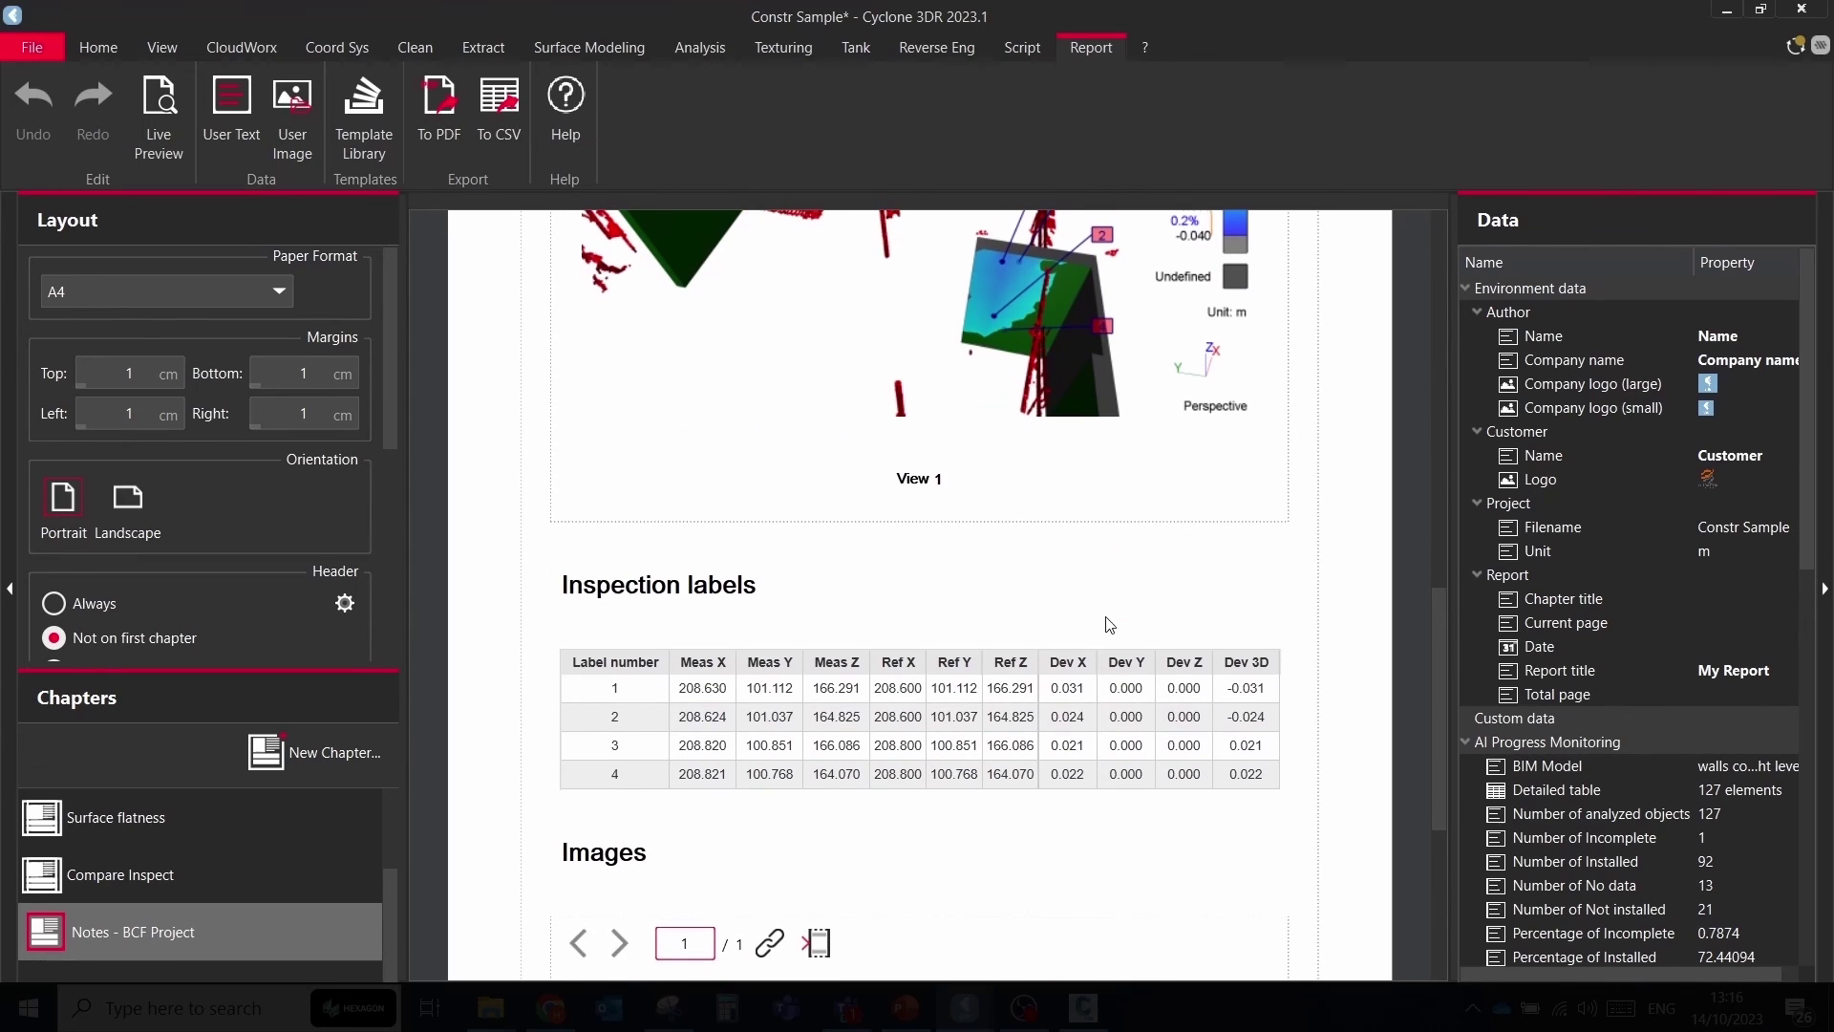
Hide the Dev X, Dev Y and Dev Z columns in the inspection labels table and look through the report pages
{"action": "left_click", "coordinate": [1070, 674]}
{"action": "scroll", "coordinate": [398, 523], "scroll_direction": "down", "scroll_amount": 2}
{"action": "left_click", "coordinate": [72, 536]}
{"action": "left_click", "coordinate": [71, 560]}
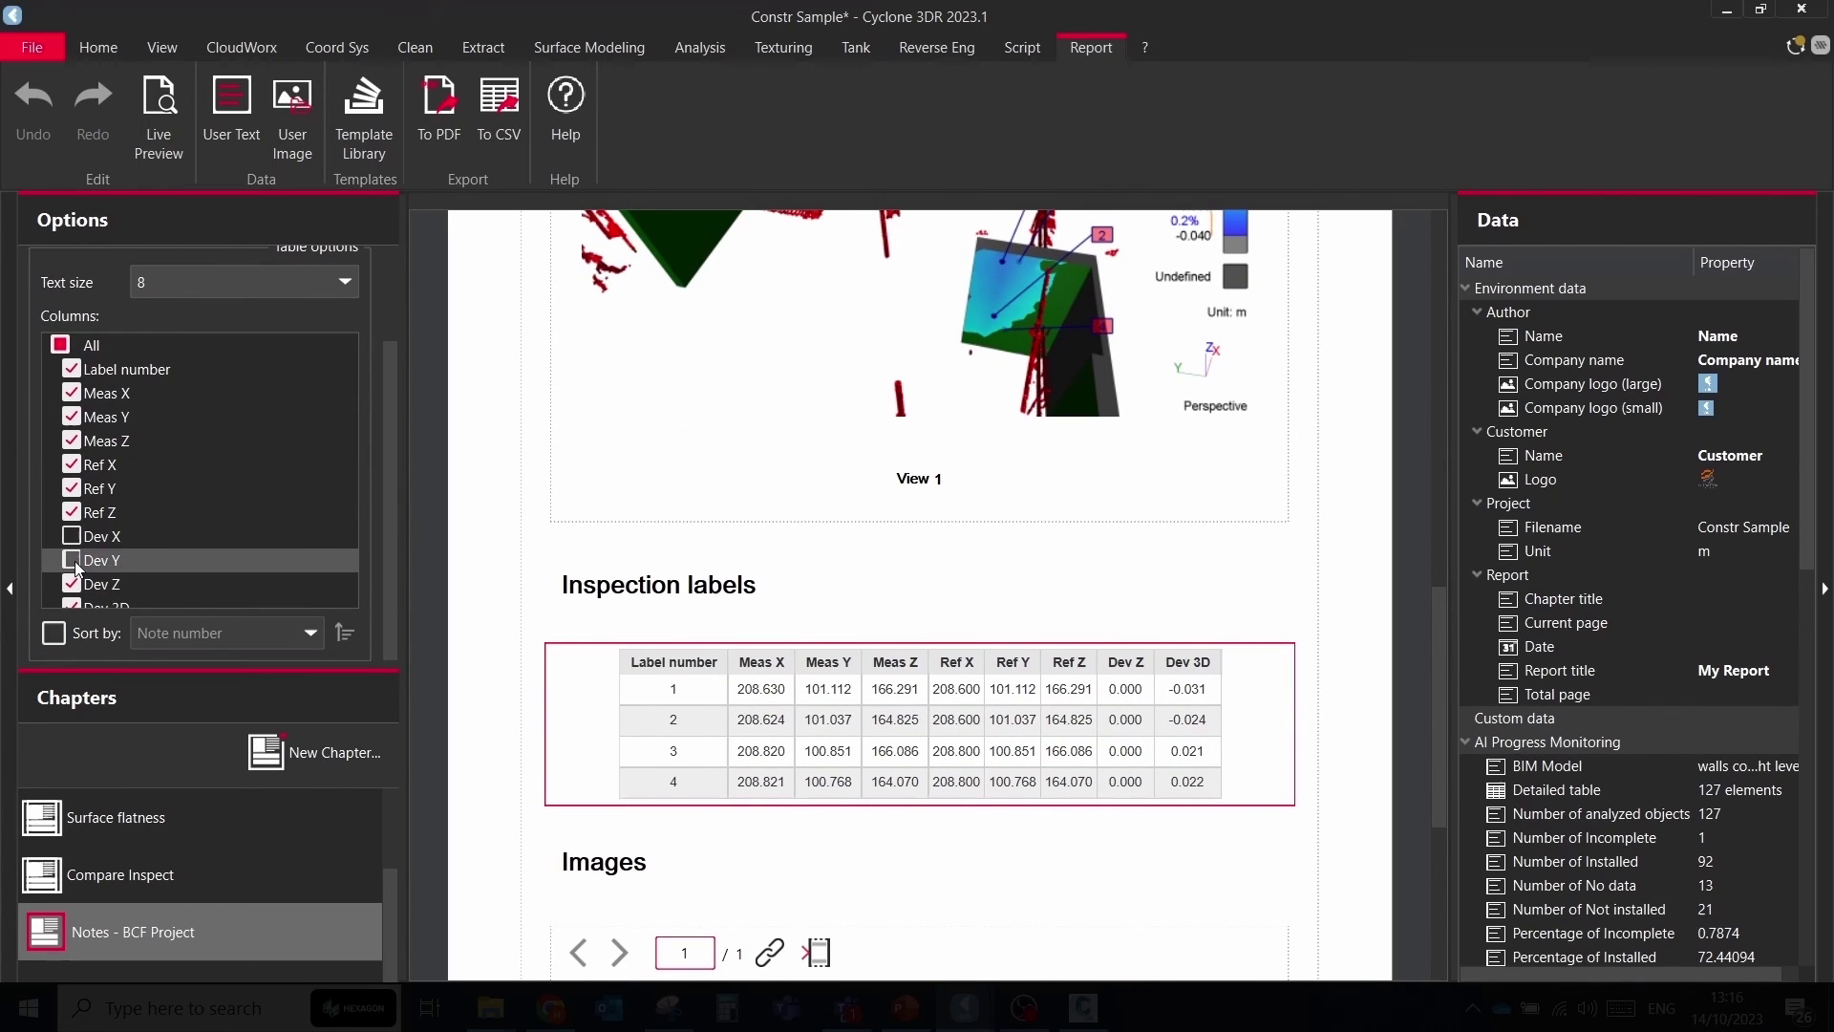
{"action": "left_click", "coordinate": [72, 584]}
{"action": "left_click", "coordinate": [1359, 539]}
{"action": "scroll", "coordinate": [1162, 564], "scroll_direction": "up", "scroll_amount": 1}
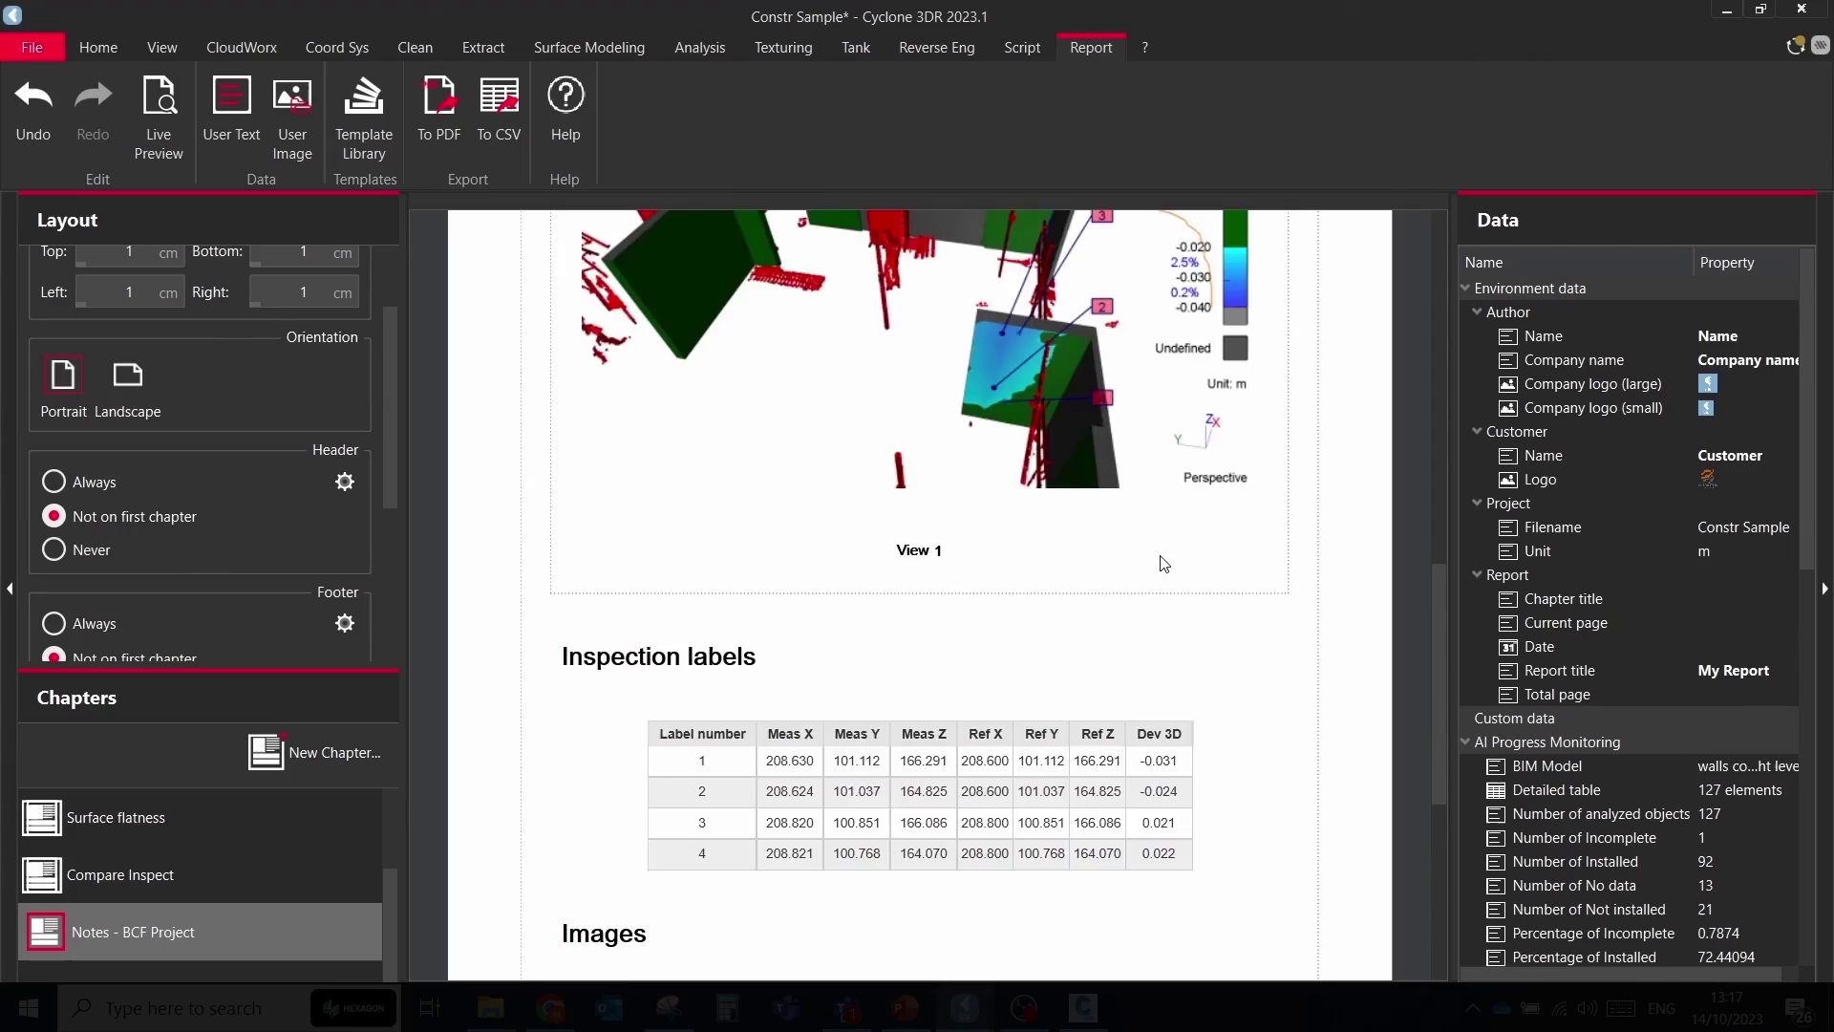
{"action": "scroll", "coordinate": [1163, 565], "scroll_direction": "down", "scroll_amount": 8}
{"action": "scroll", "coordinate": [783, 593], "scroll_direction": "up", "scroll_amount": 8}
{"action": "scroll", "coordinate": [1376, 567], "scroll_direction": "up", "scroll_amount": 2}
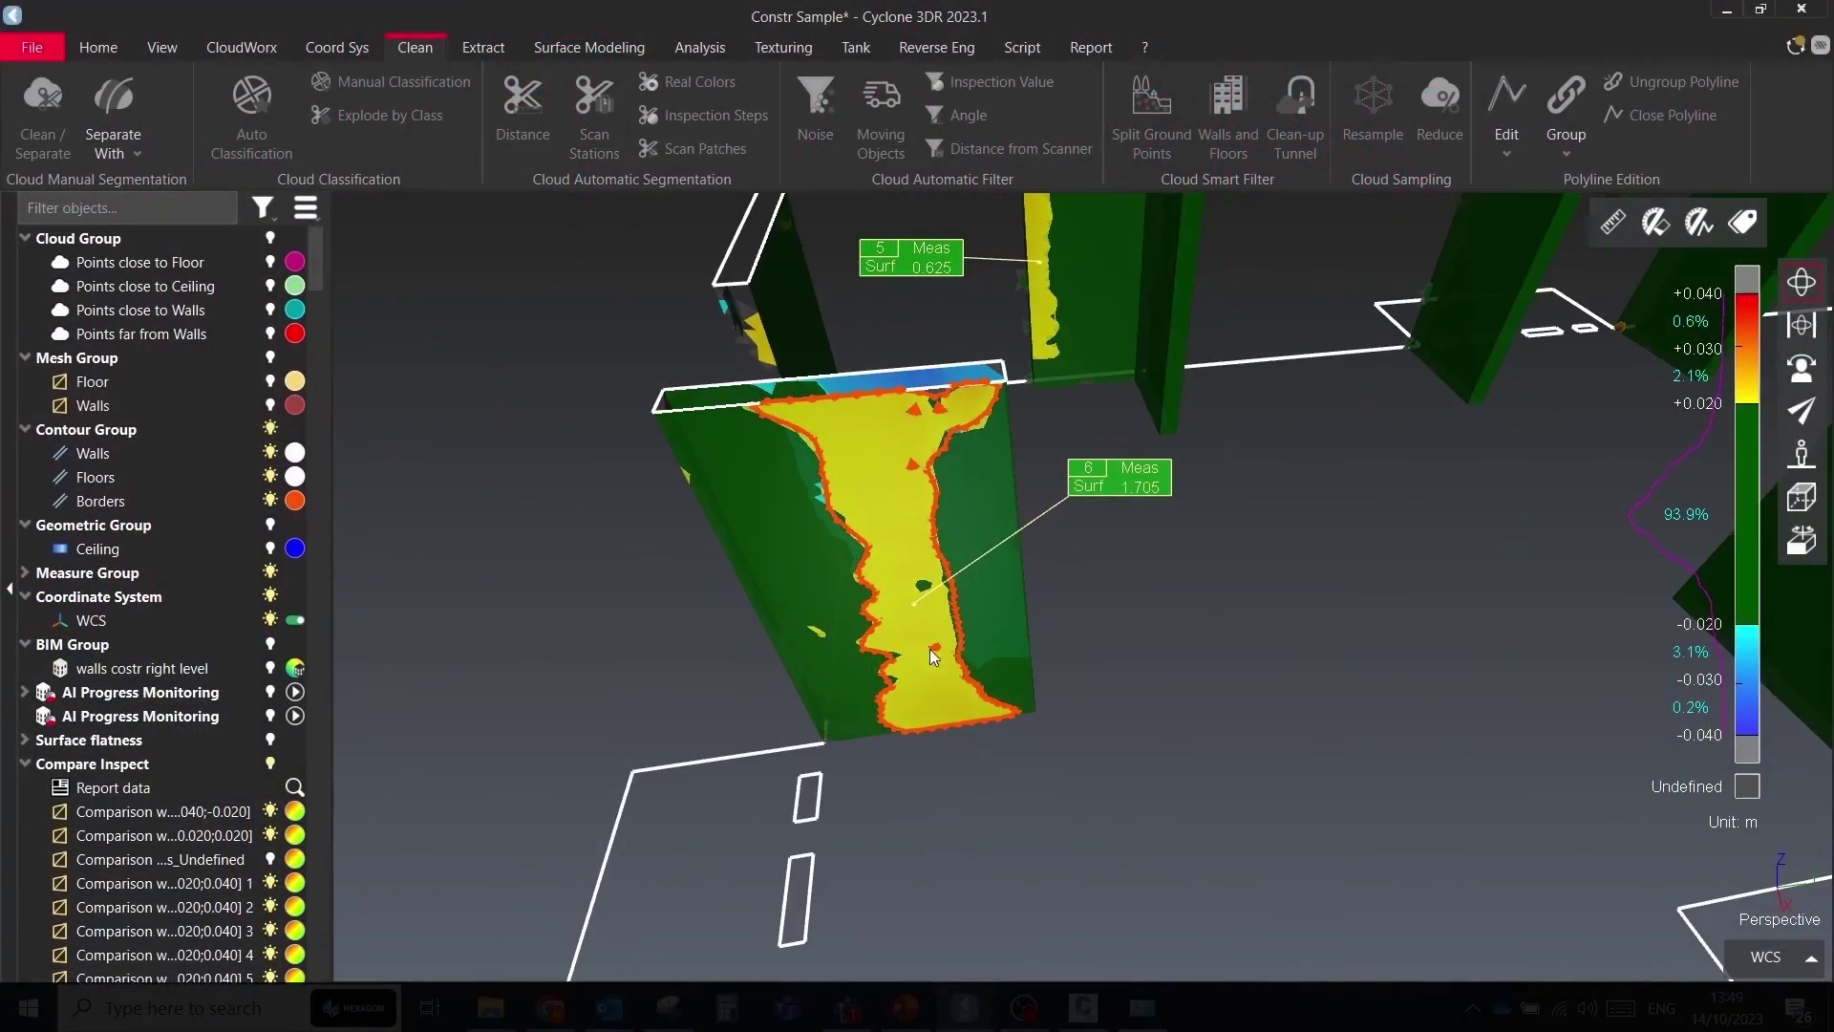
Show the Floor mesh beneath the walls with the outlined deviation patches
{"action": "left_click", "coordinate": [270, 381]}
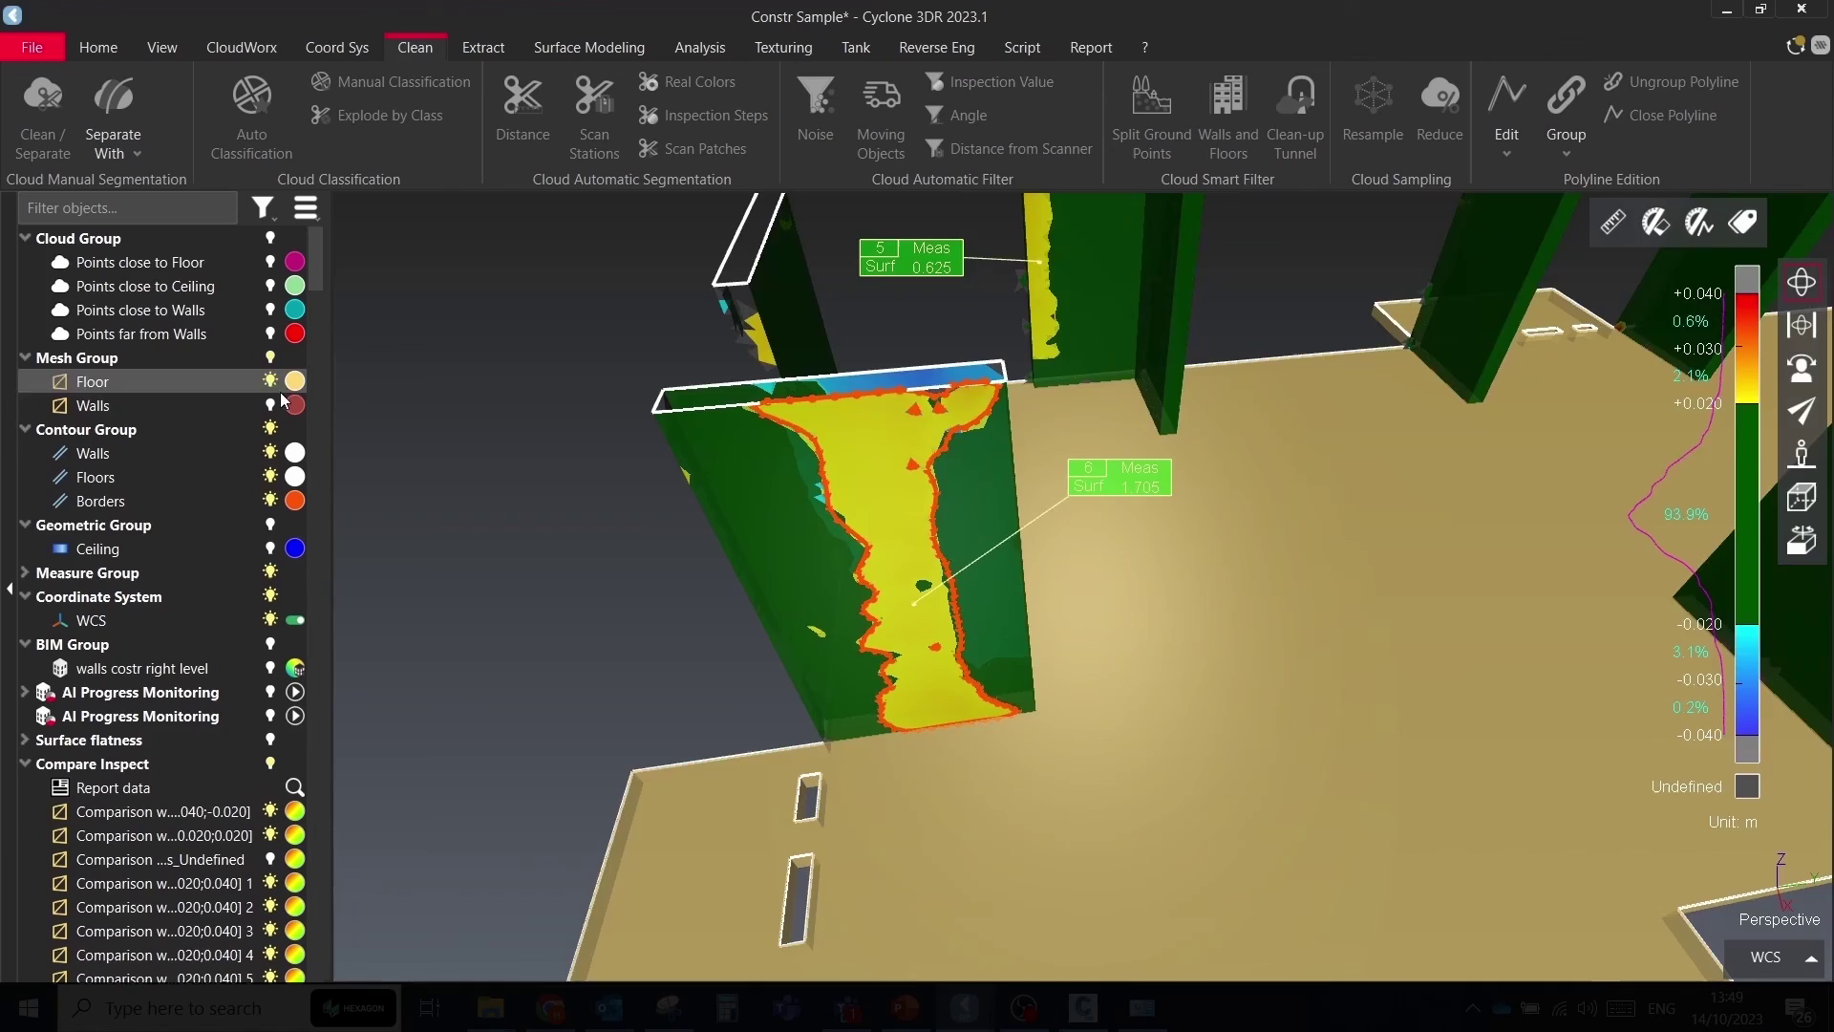
{"action": "left_click_drag", "start_coordinate": [967, 564], "coordinate": [1175, 554]}
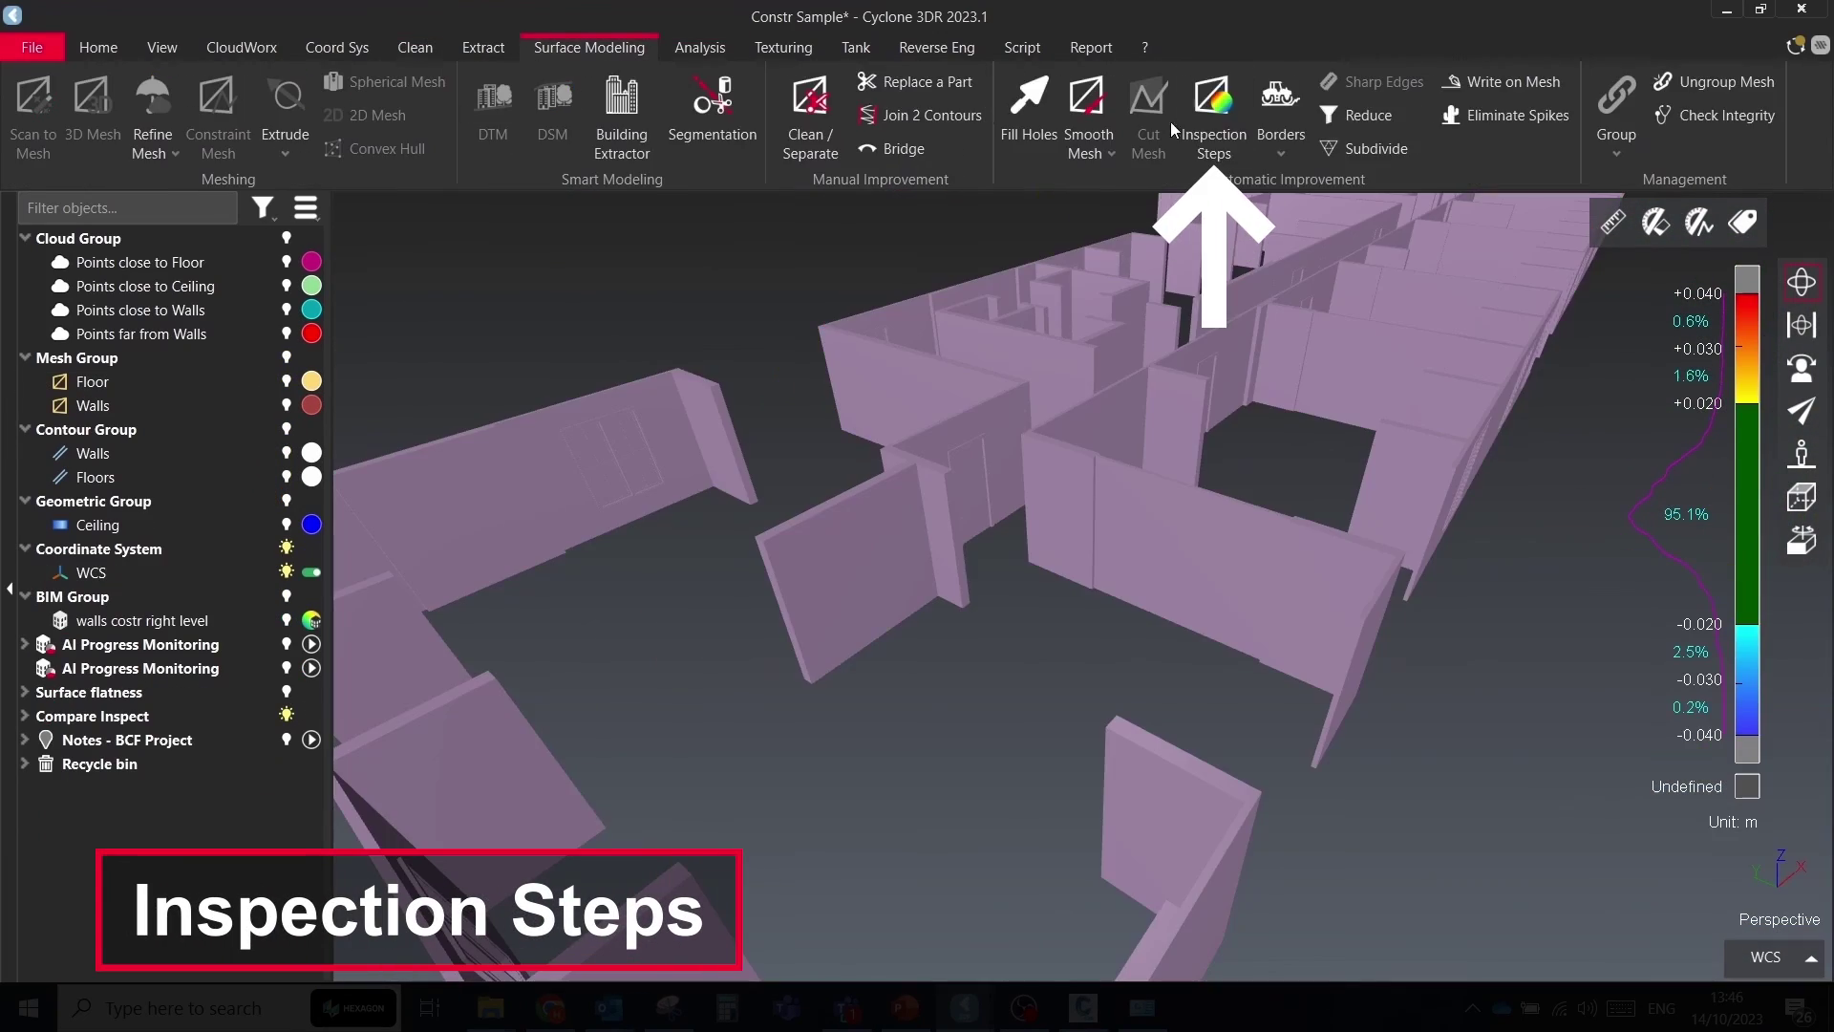
Split the inspected wall mesh by its Inspection Steps and isolate the parts outside the green tolerance band
{"action": "right_click", "coordinate": [904, 382]}
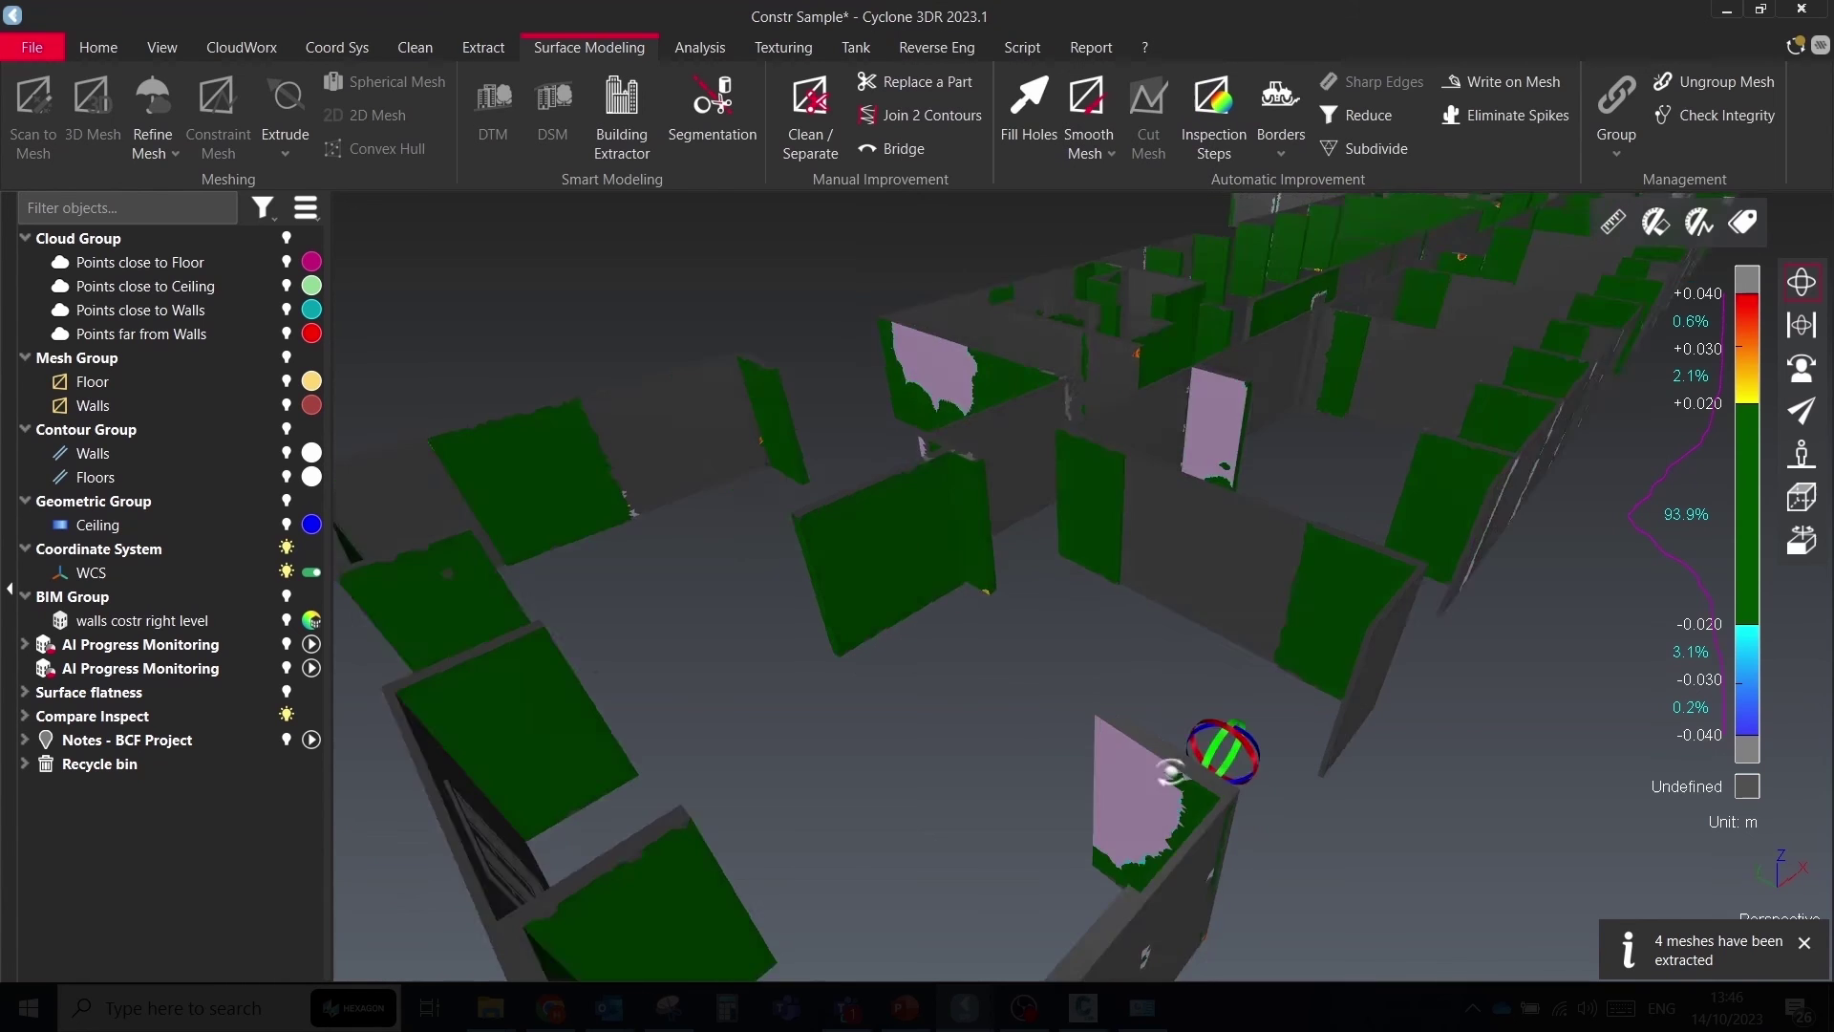
{"action": "left_click_drag", "start_coordinate": [1203, 761], "coordinate": [917, 411]}
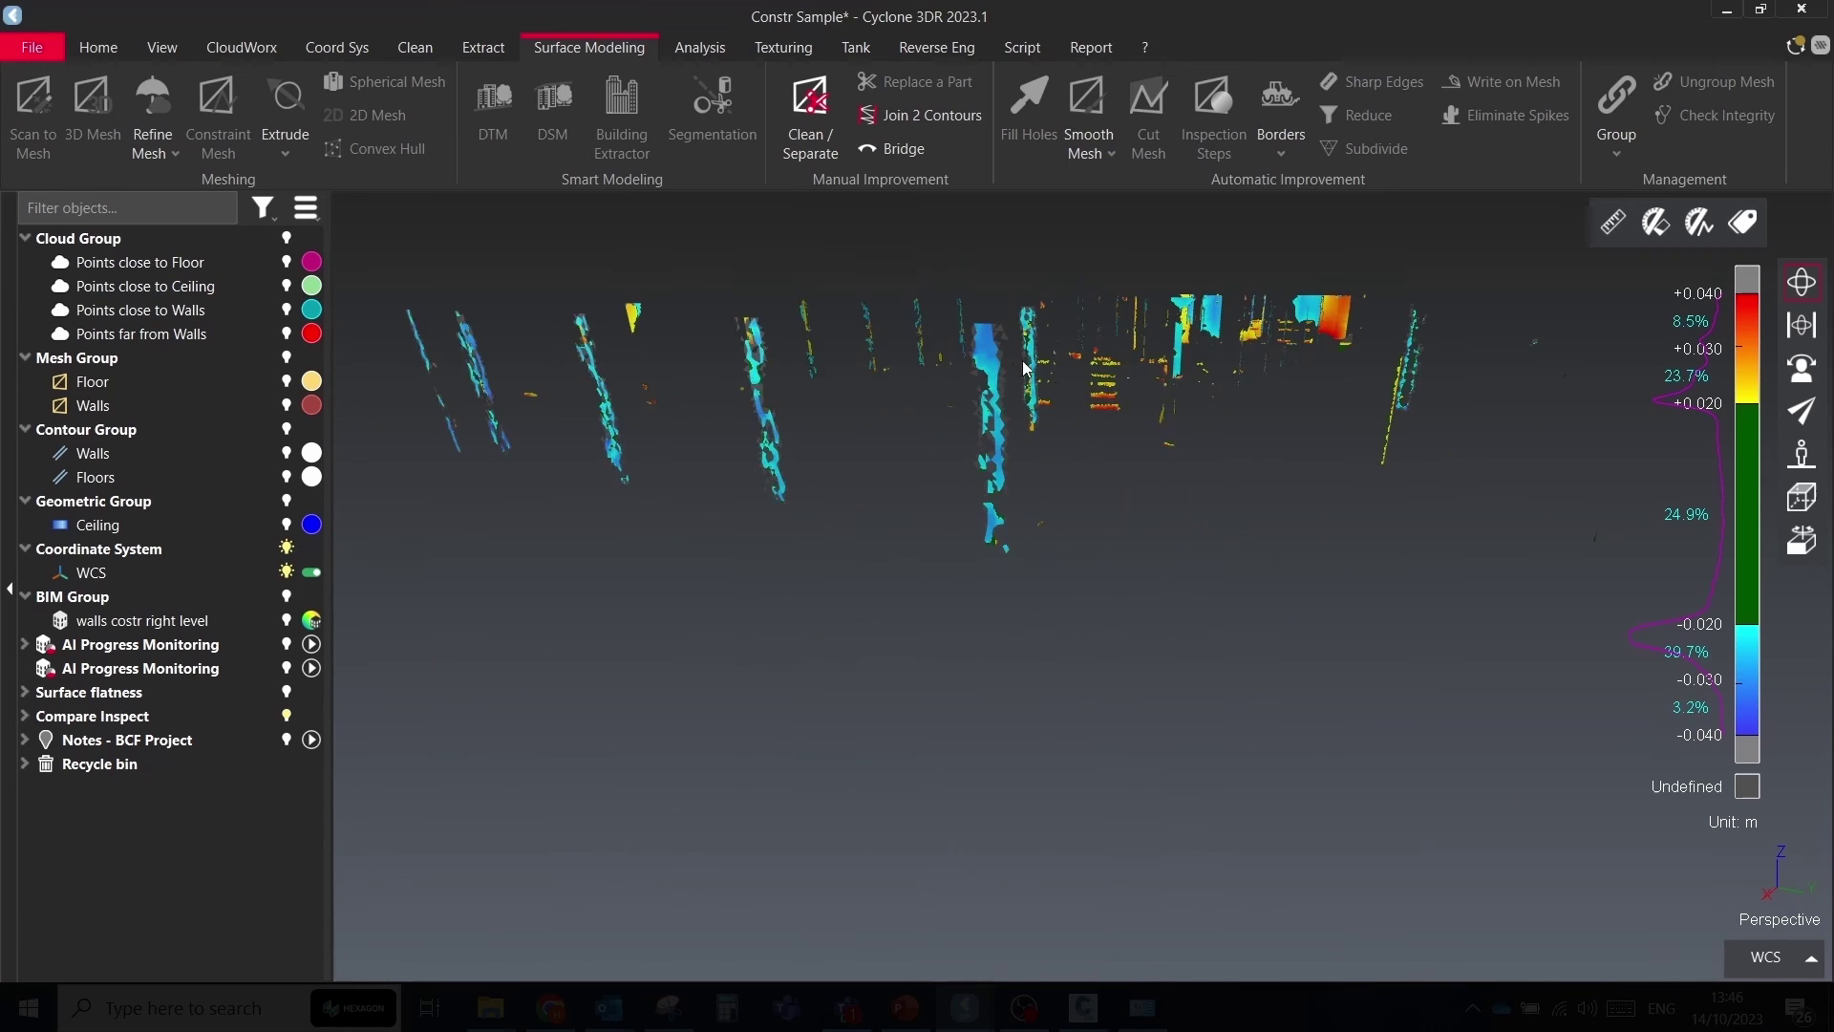
{"action": "right_click", "coordinate": [697, 669]}
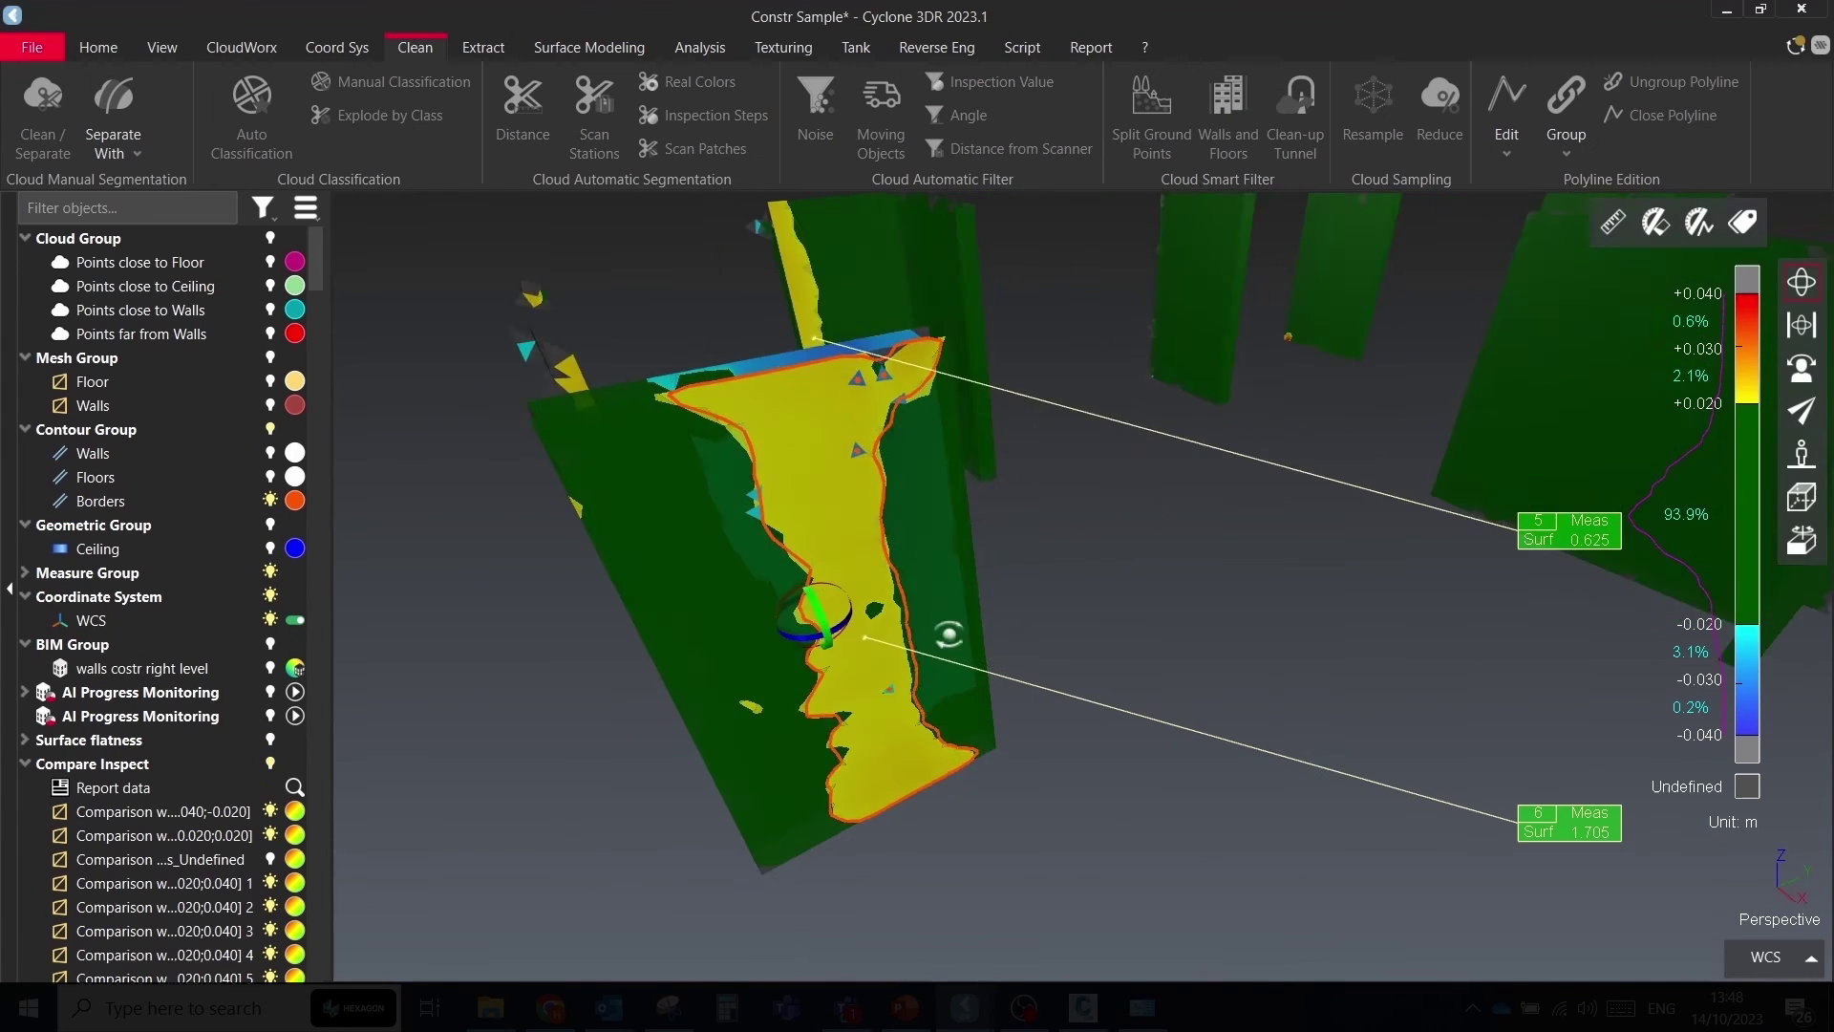
Display the Borders contours as segments and vertices and examine the outlined yellow patch with its surface area label
{"action": "left_click_drag", "start_coordinate": [951, 635], "coordinate": [910, 621]}
{"action": "left_click", "coordinate": [910, 621]}
{"action": "left_click", "coordinate": [295, 500]}
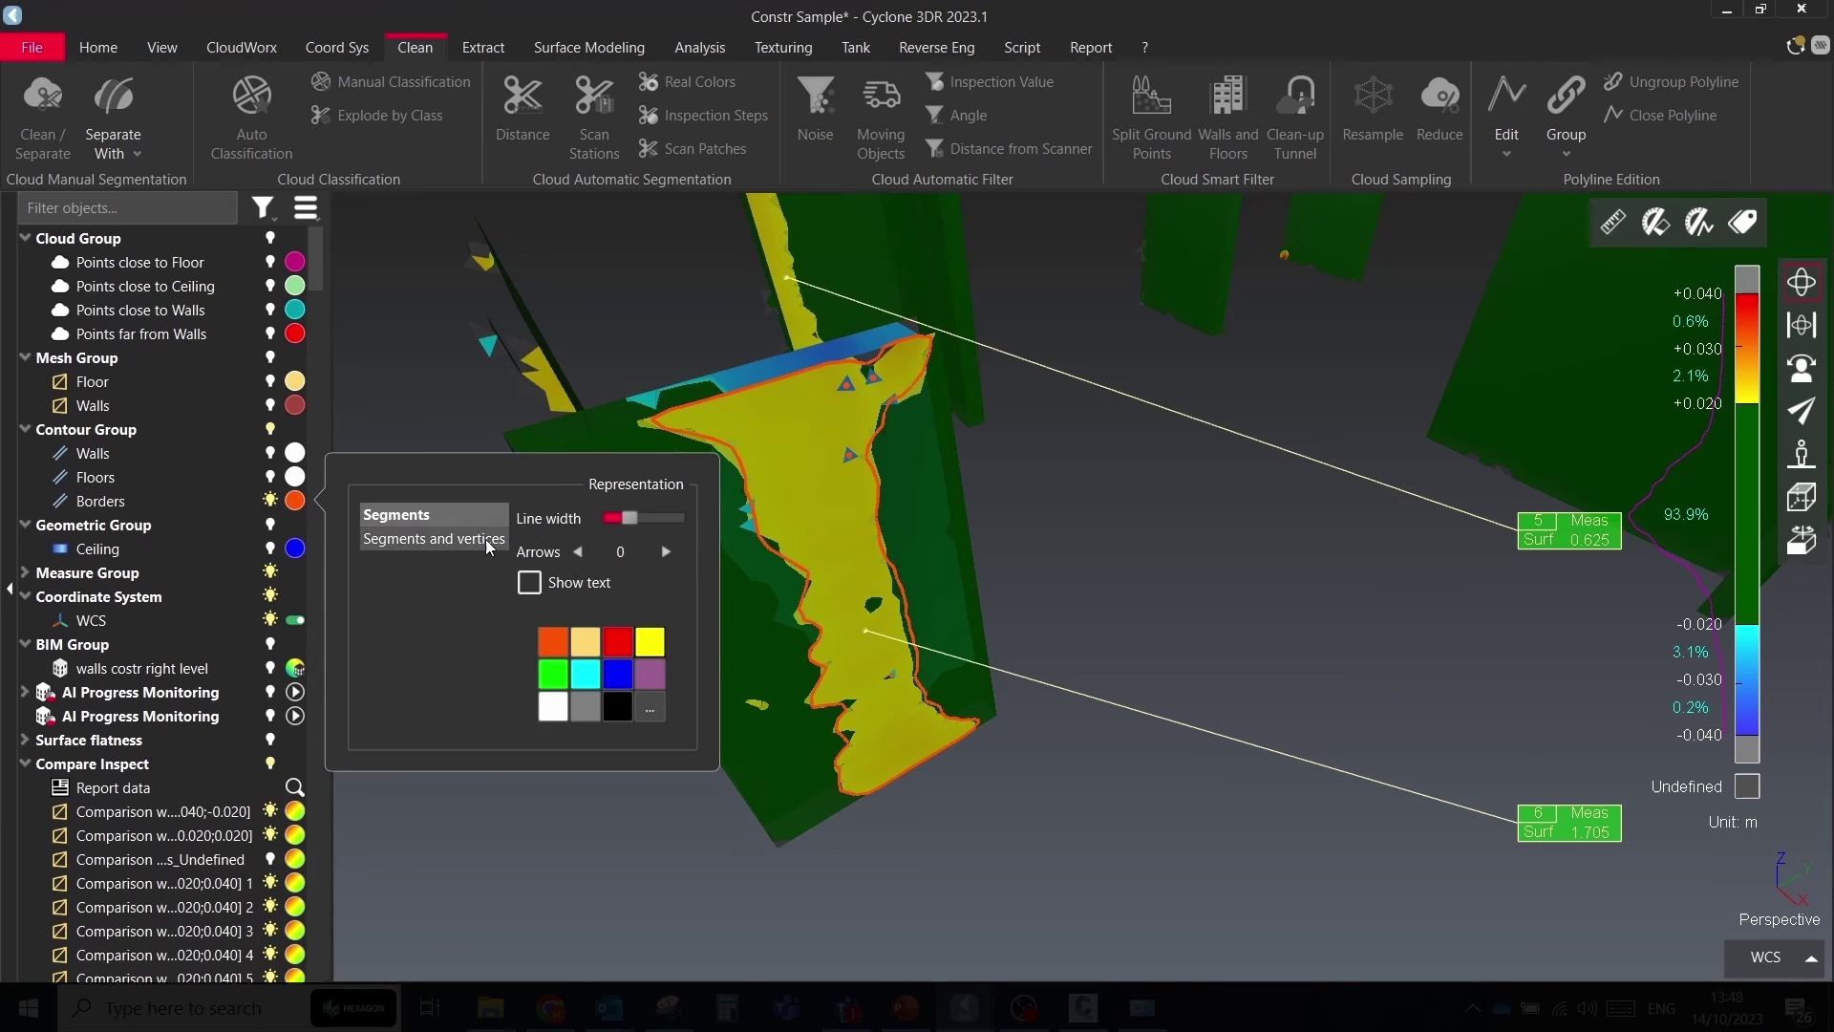
{"action": "scroll", "coordinate": [899, 634], "scroll_direction": "up", "scroll_amount": 2}
{"action": "left_click_drag", "start_coordinate": [908, 655], "coordinate": [1175, 677]}
{"action": "scroll", "coordinate": [839, 643], "scroll_direction": "down", "scroll_amount": 2}
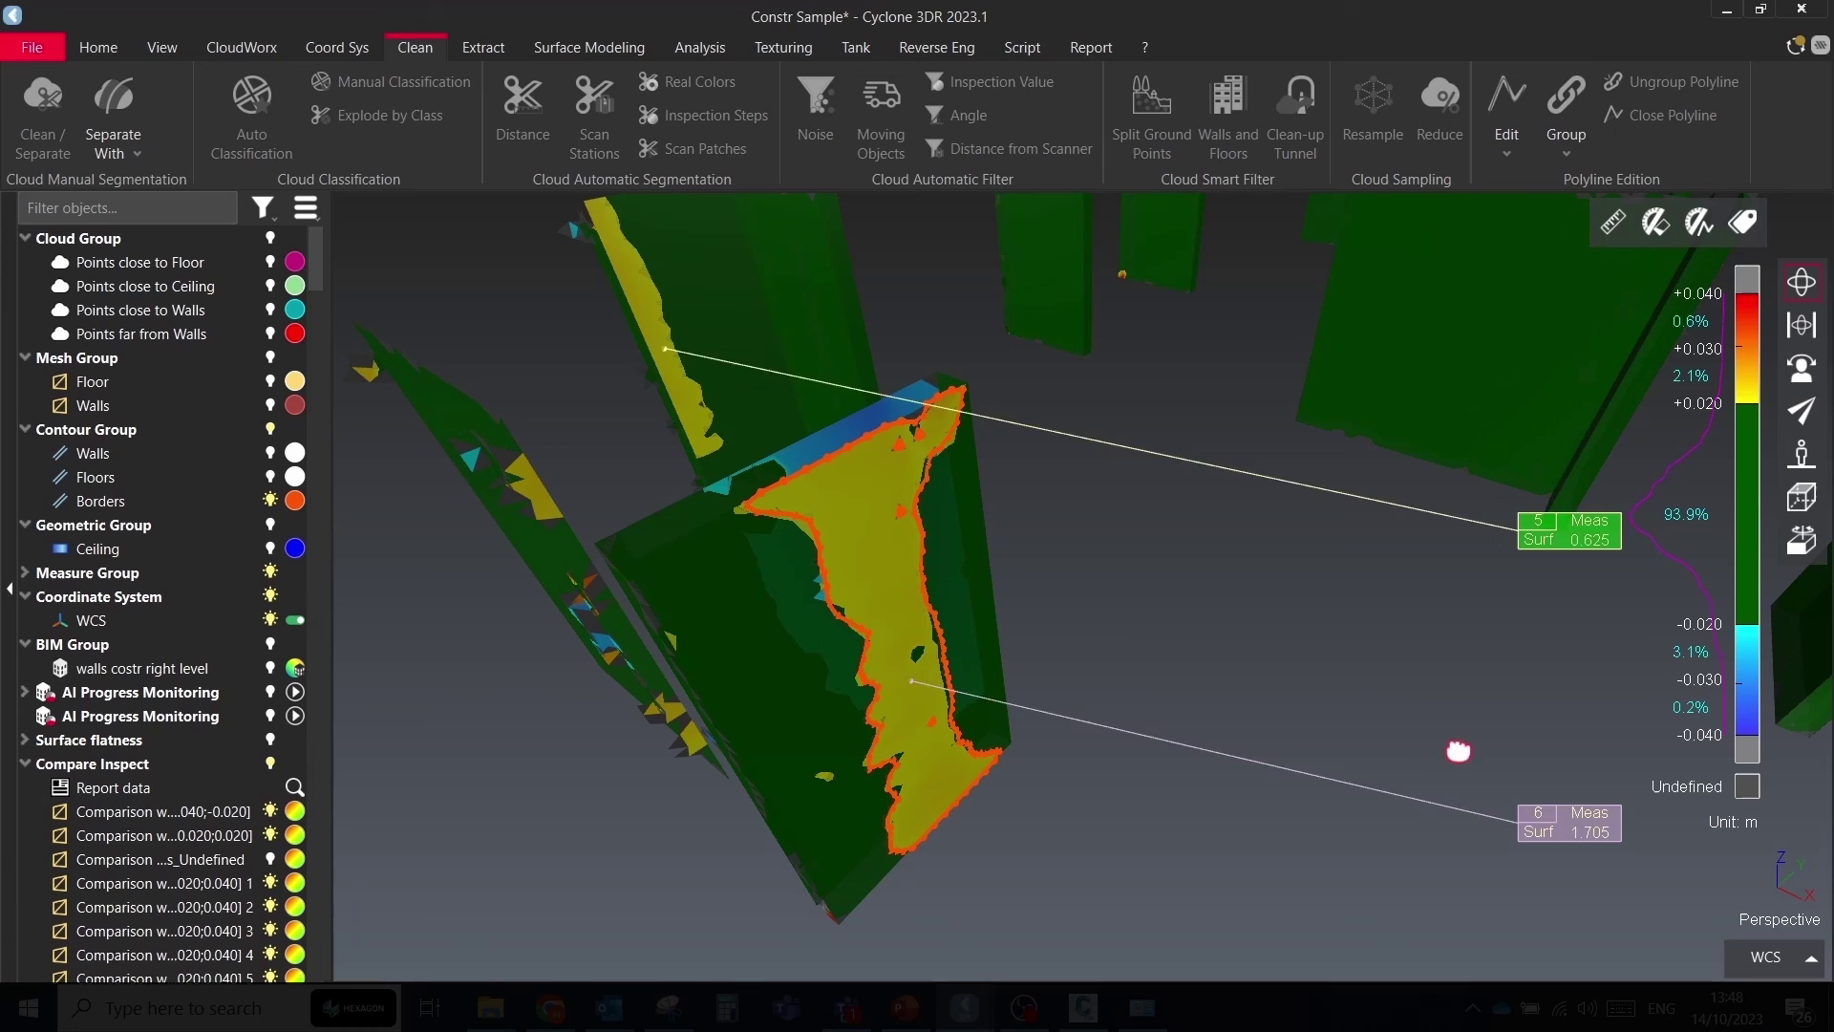
{"action": "left_click_drag", "start_coordinate": [915, 266], "coordinate": [922, 497]}
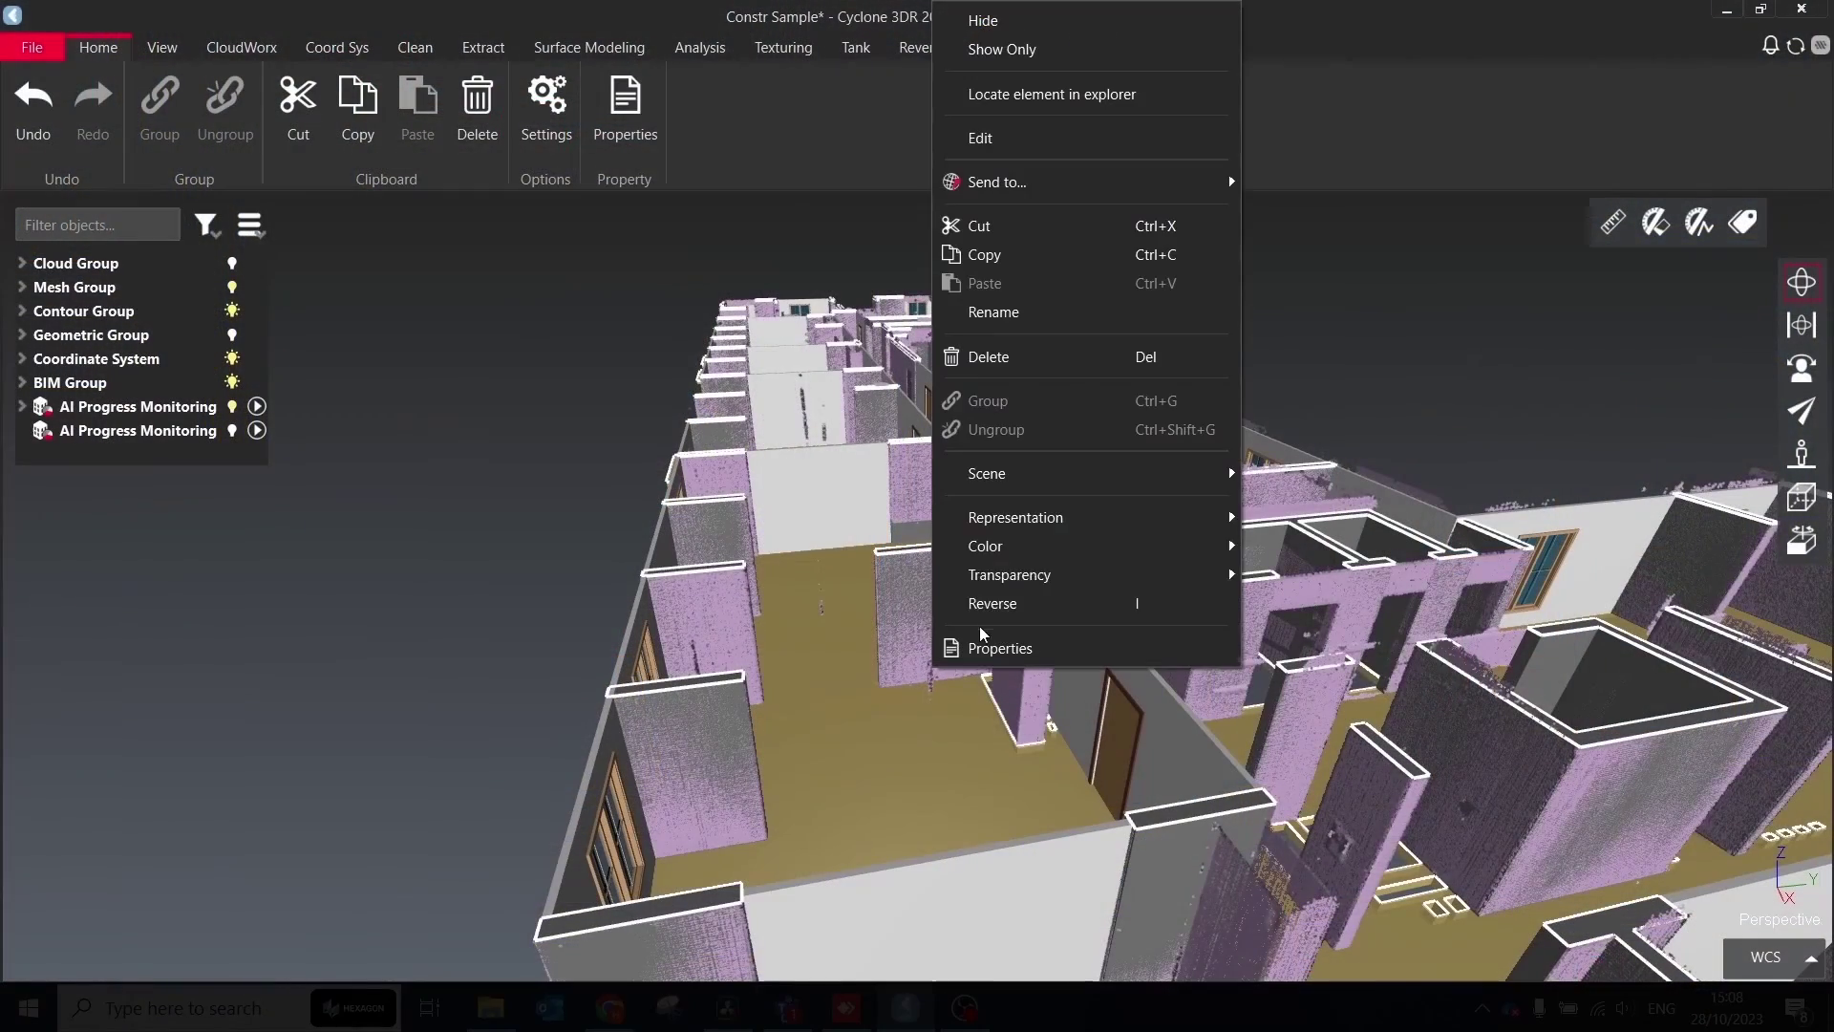
Switch the wall point cloud's representation to Inspection and look along the coloured walls
{"action": "mouse_move", "coordinate": [1092, 532]}
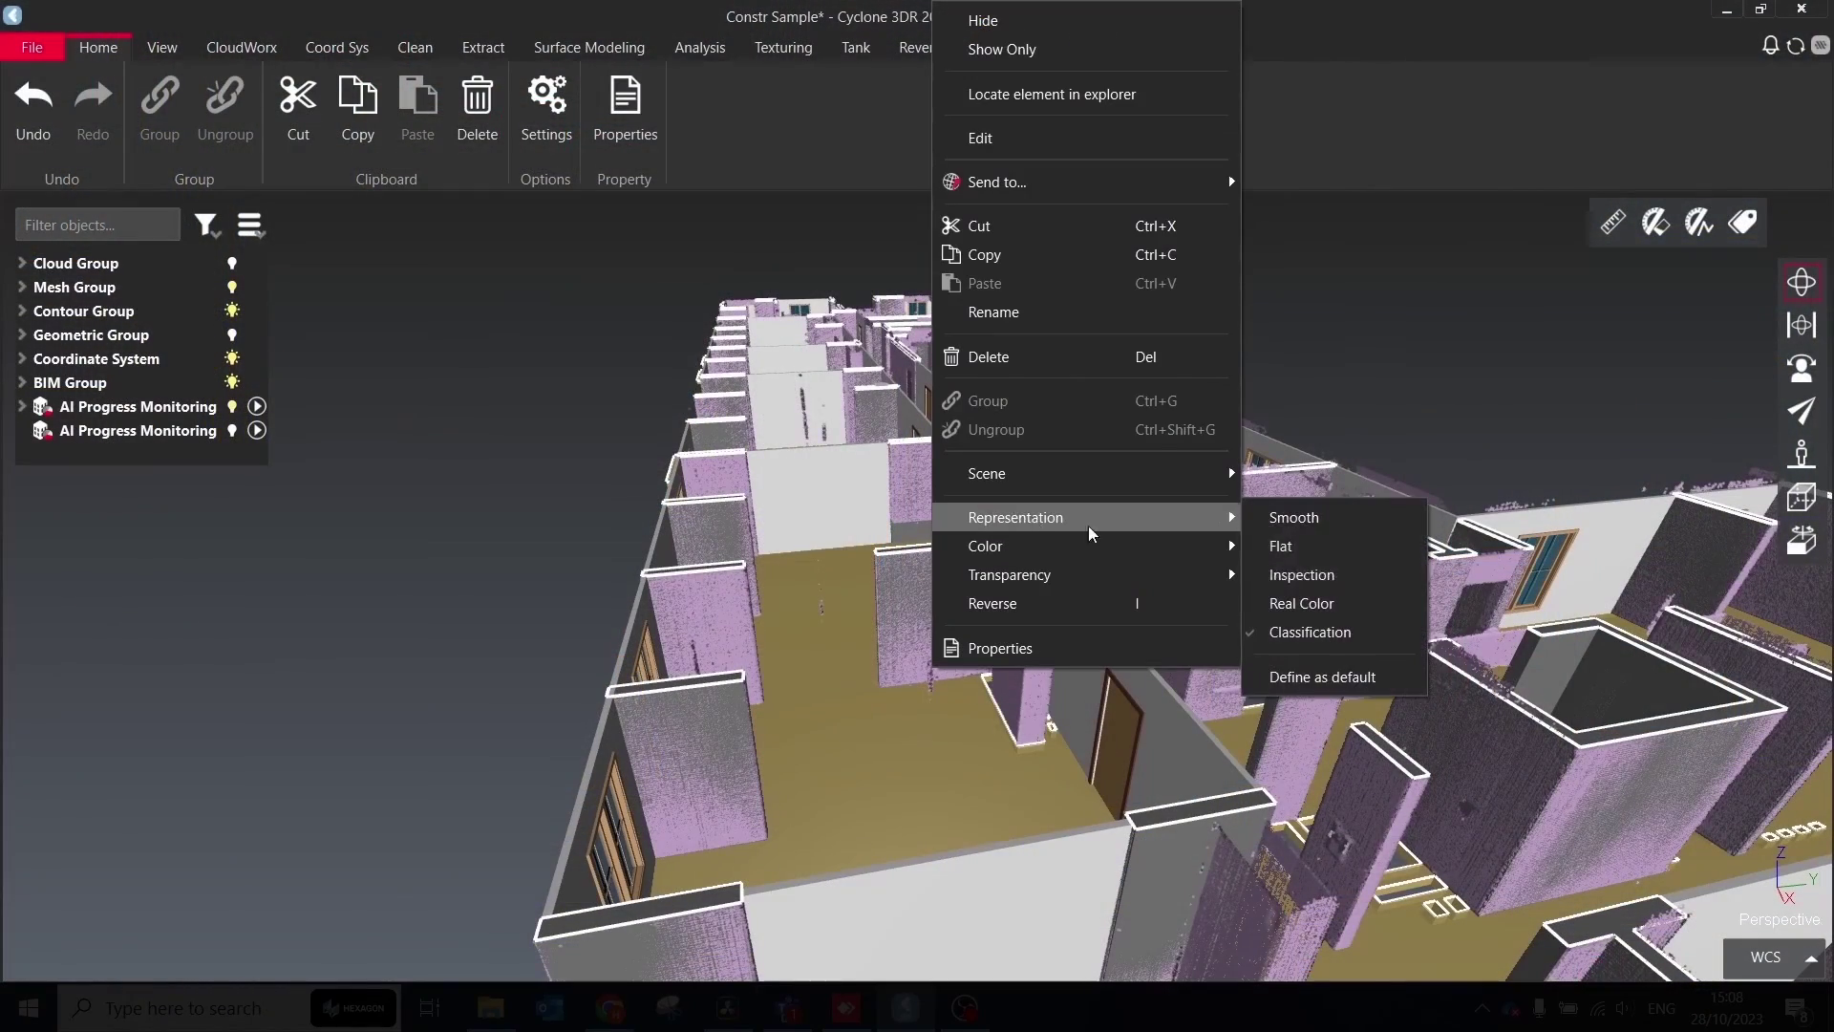
{"action": "left_click", "coordinate": [1350, 582]}
{"action": "left_click_drag", "start_coordinate": [970, 618], "coordinate": [1051, 649]}
{"action": "middle_click_drag", "start_coordinate": [754, 389], "coordinate": [1138, 629]}
{"action": "scroll", "coordinate": [1138, 628], "scroll_direction": "up", "scroll_amount": 3}
{"action": "scroll", "coordinate": [1120, 599], "scroll_direction": "up", "scroll_amount": 8}
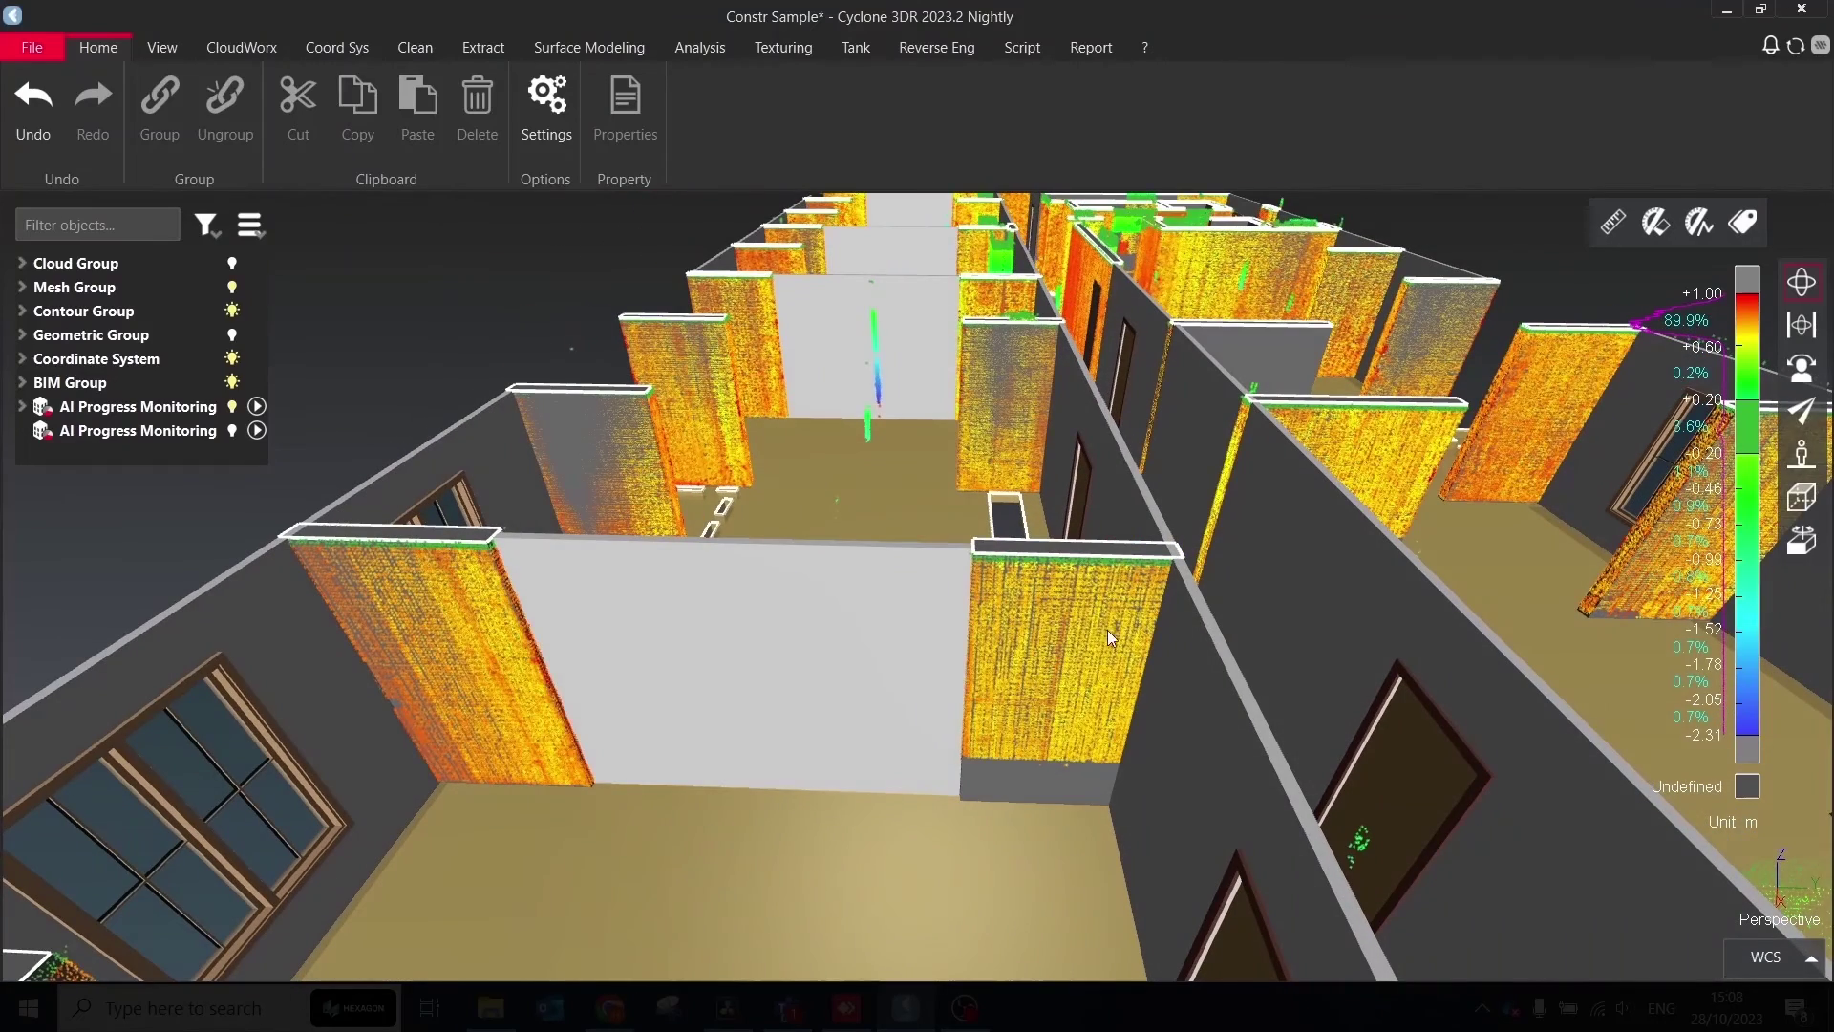
Compute Progress Monitoring of the wall cloud against the BIM model with 11% - 21% coverage thresholds, 0.1 m tolerance and 25 cm resolution
{"action": "left_click", "coordinate": [1077, 646]}
{"action": "left_click", "coordinate": [1026, 796]}
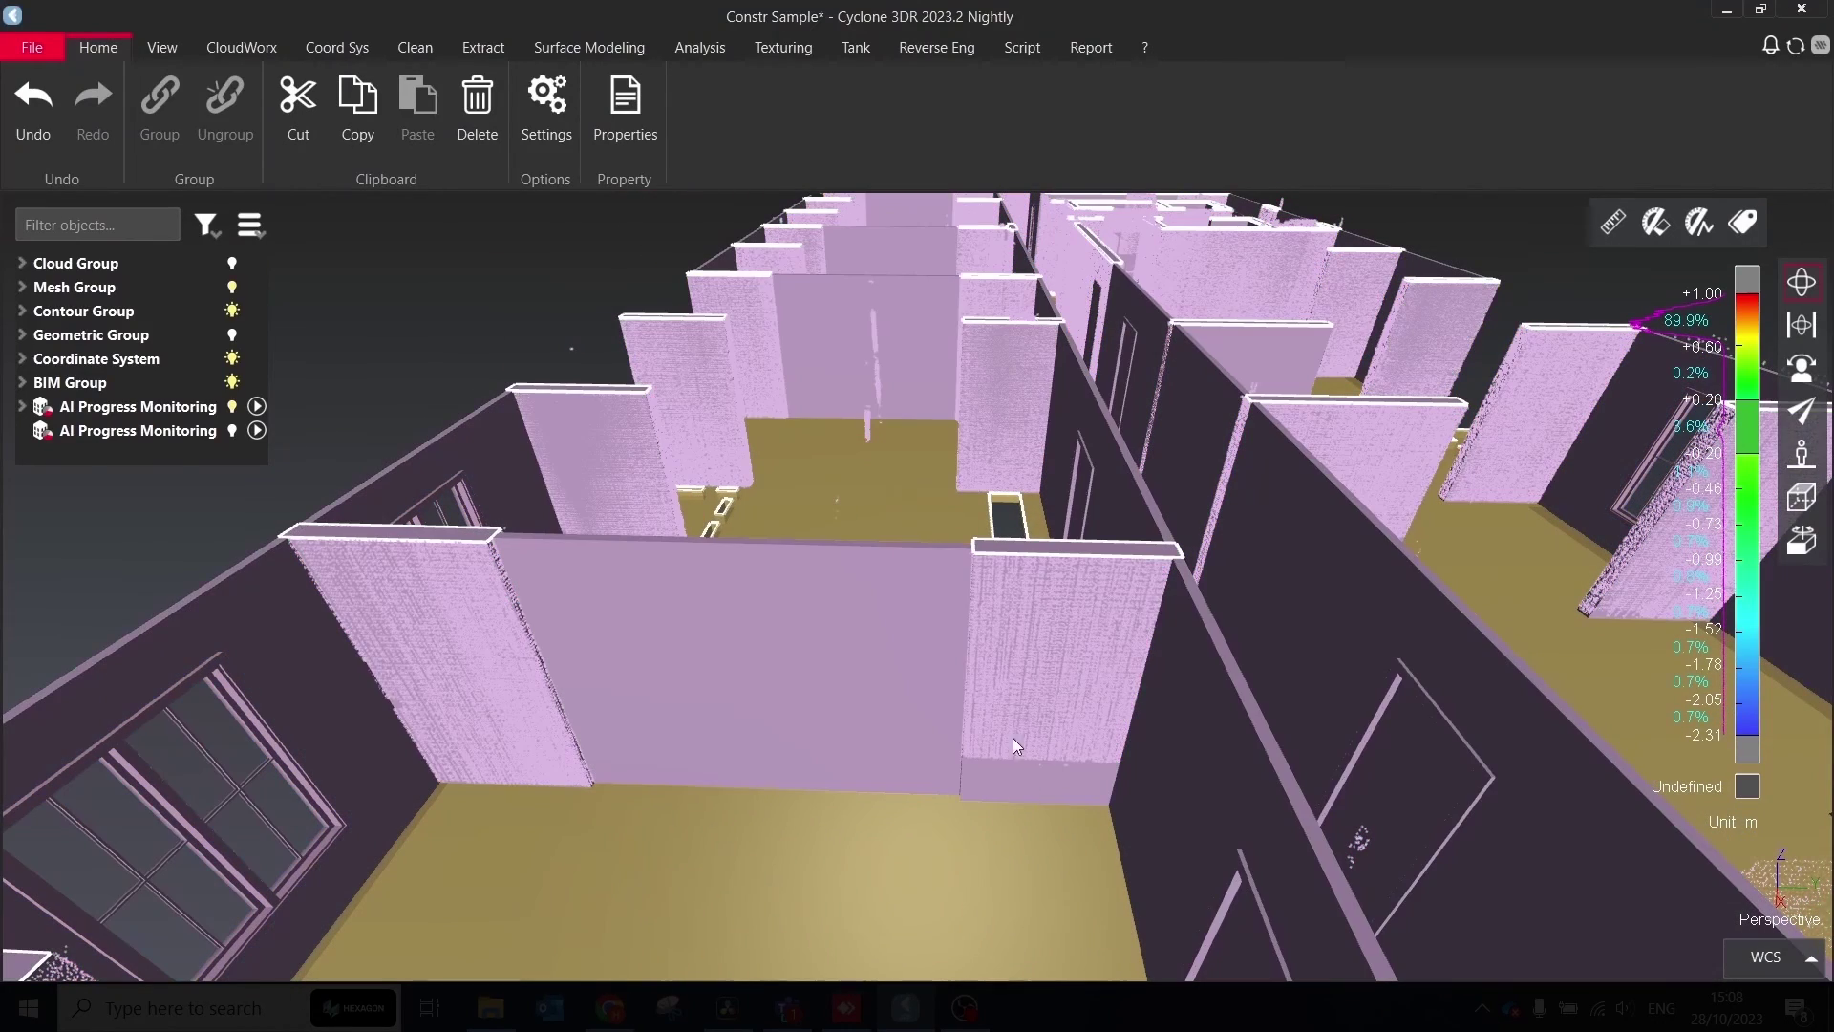
{"action": "left_click", "coordinate": [698, 52]}
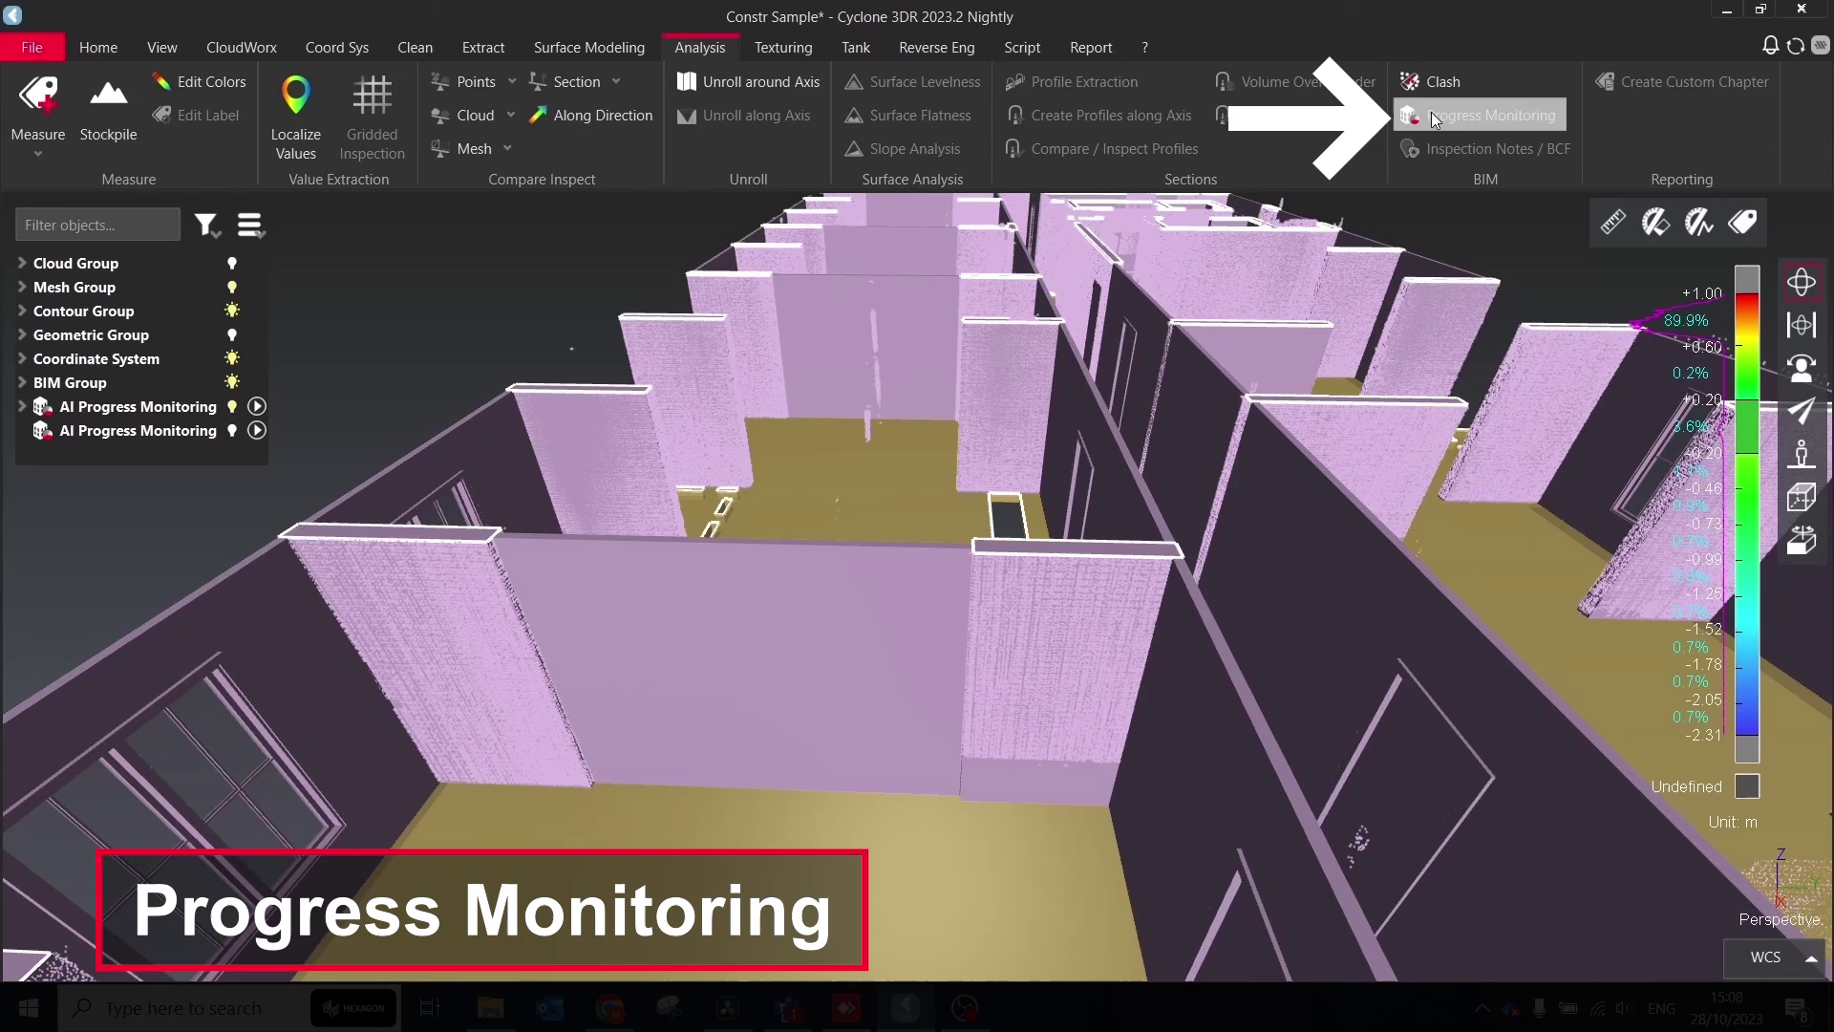
{"action": "left_click", "coordinate": [852, 401]}
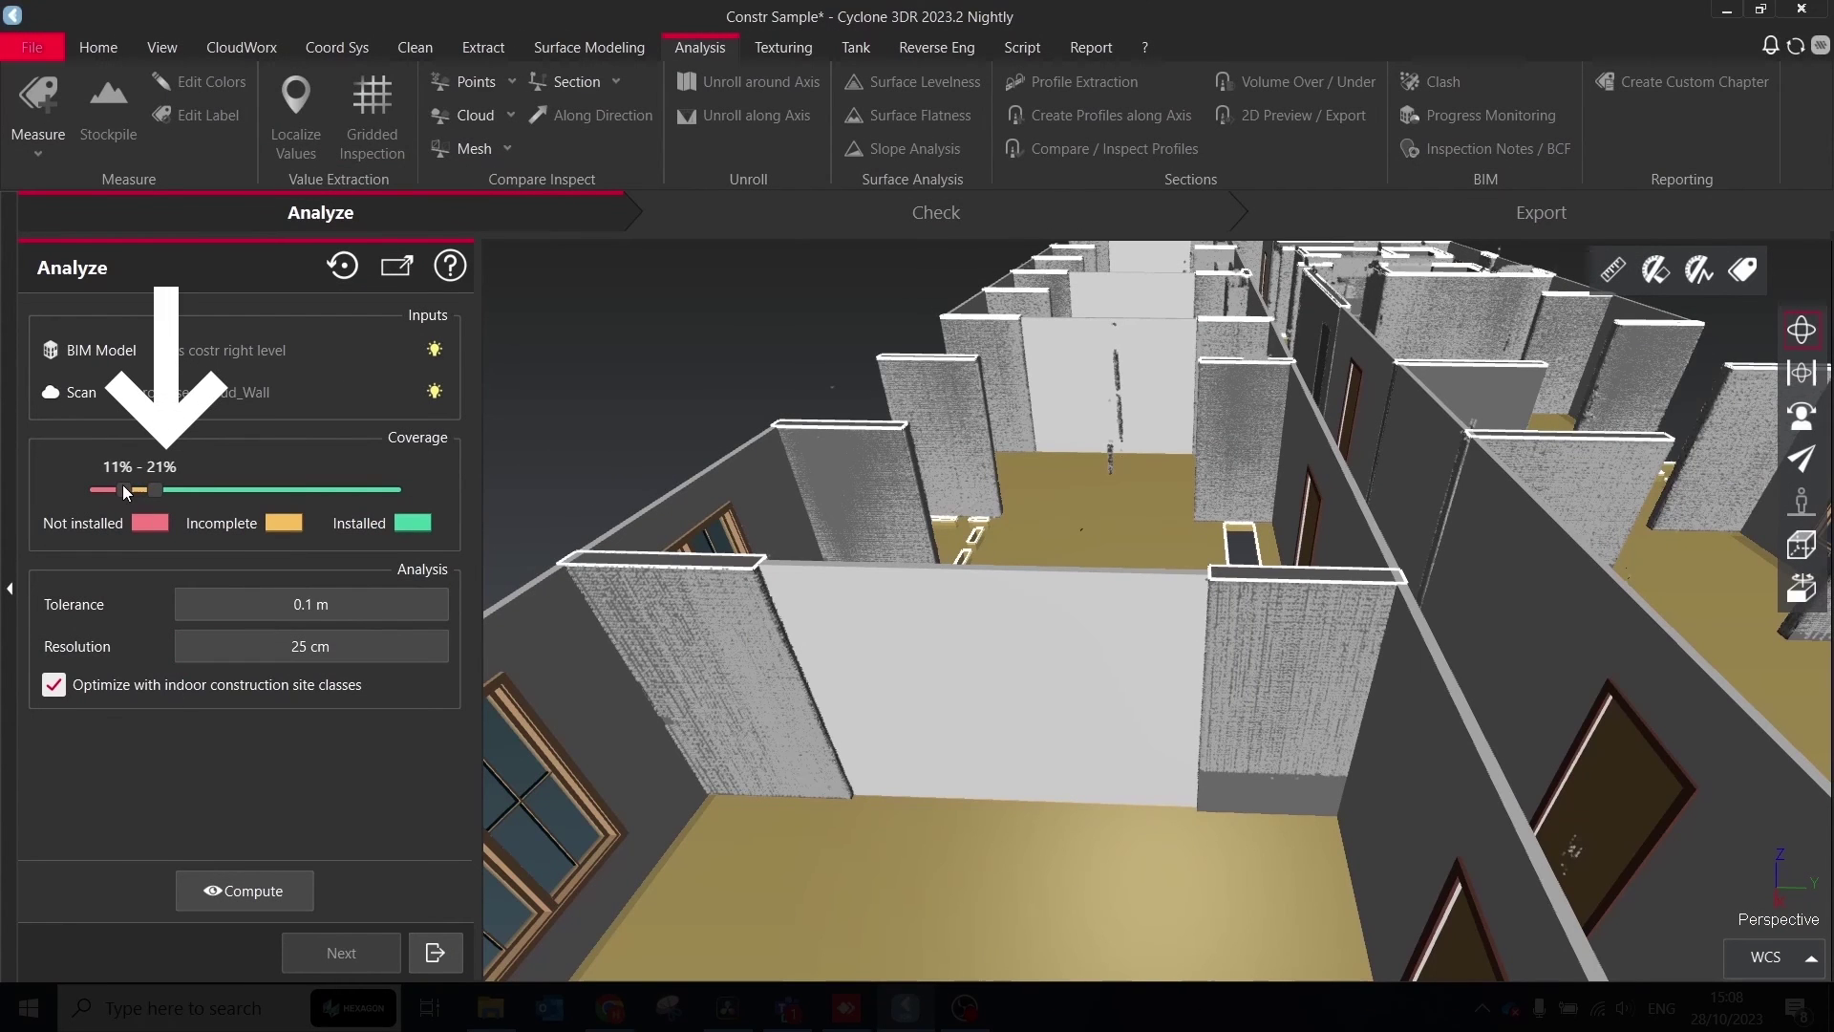
{"action": "left_click", "coordinate": [233, 897]}
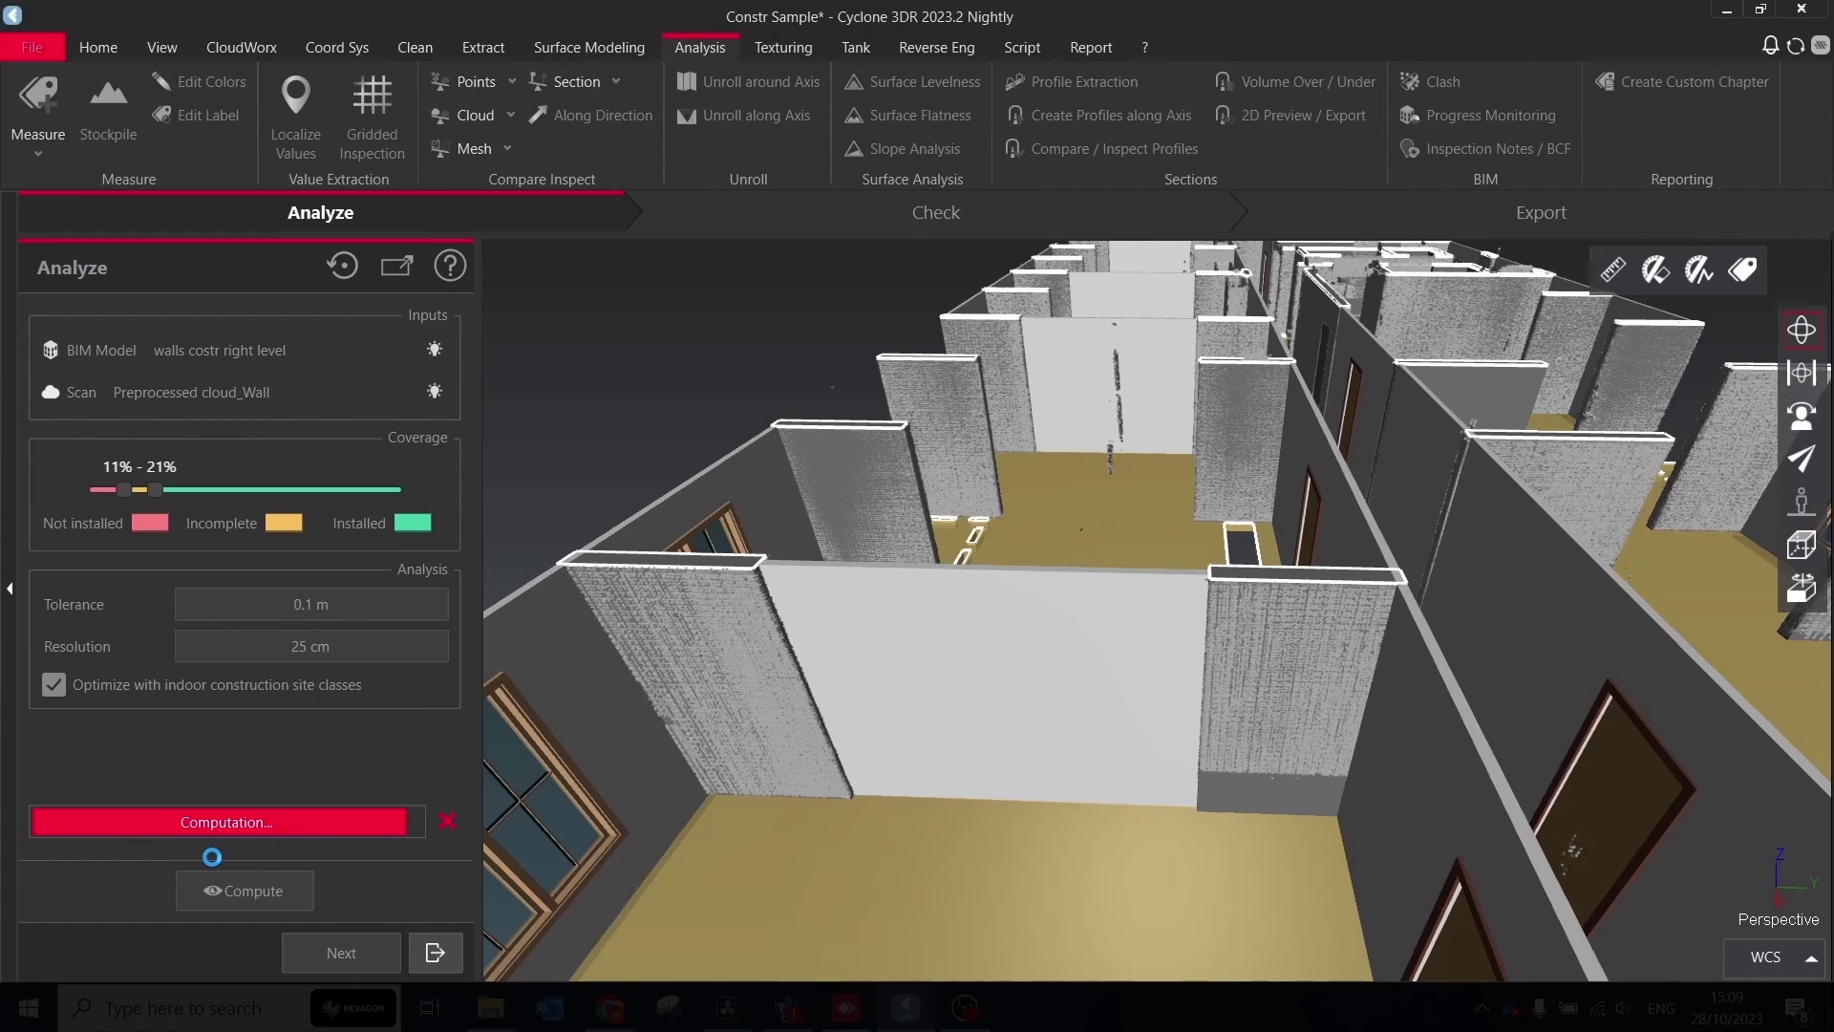
Look over the walls coloured by installation status and continue to the Check stage of the progress monitoring
{"action": "scroll", "coordinate": [1076, 477], "scroll_direction": "down", "scroll_amount": 3}
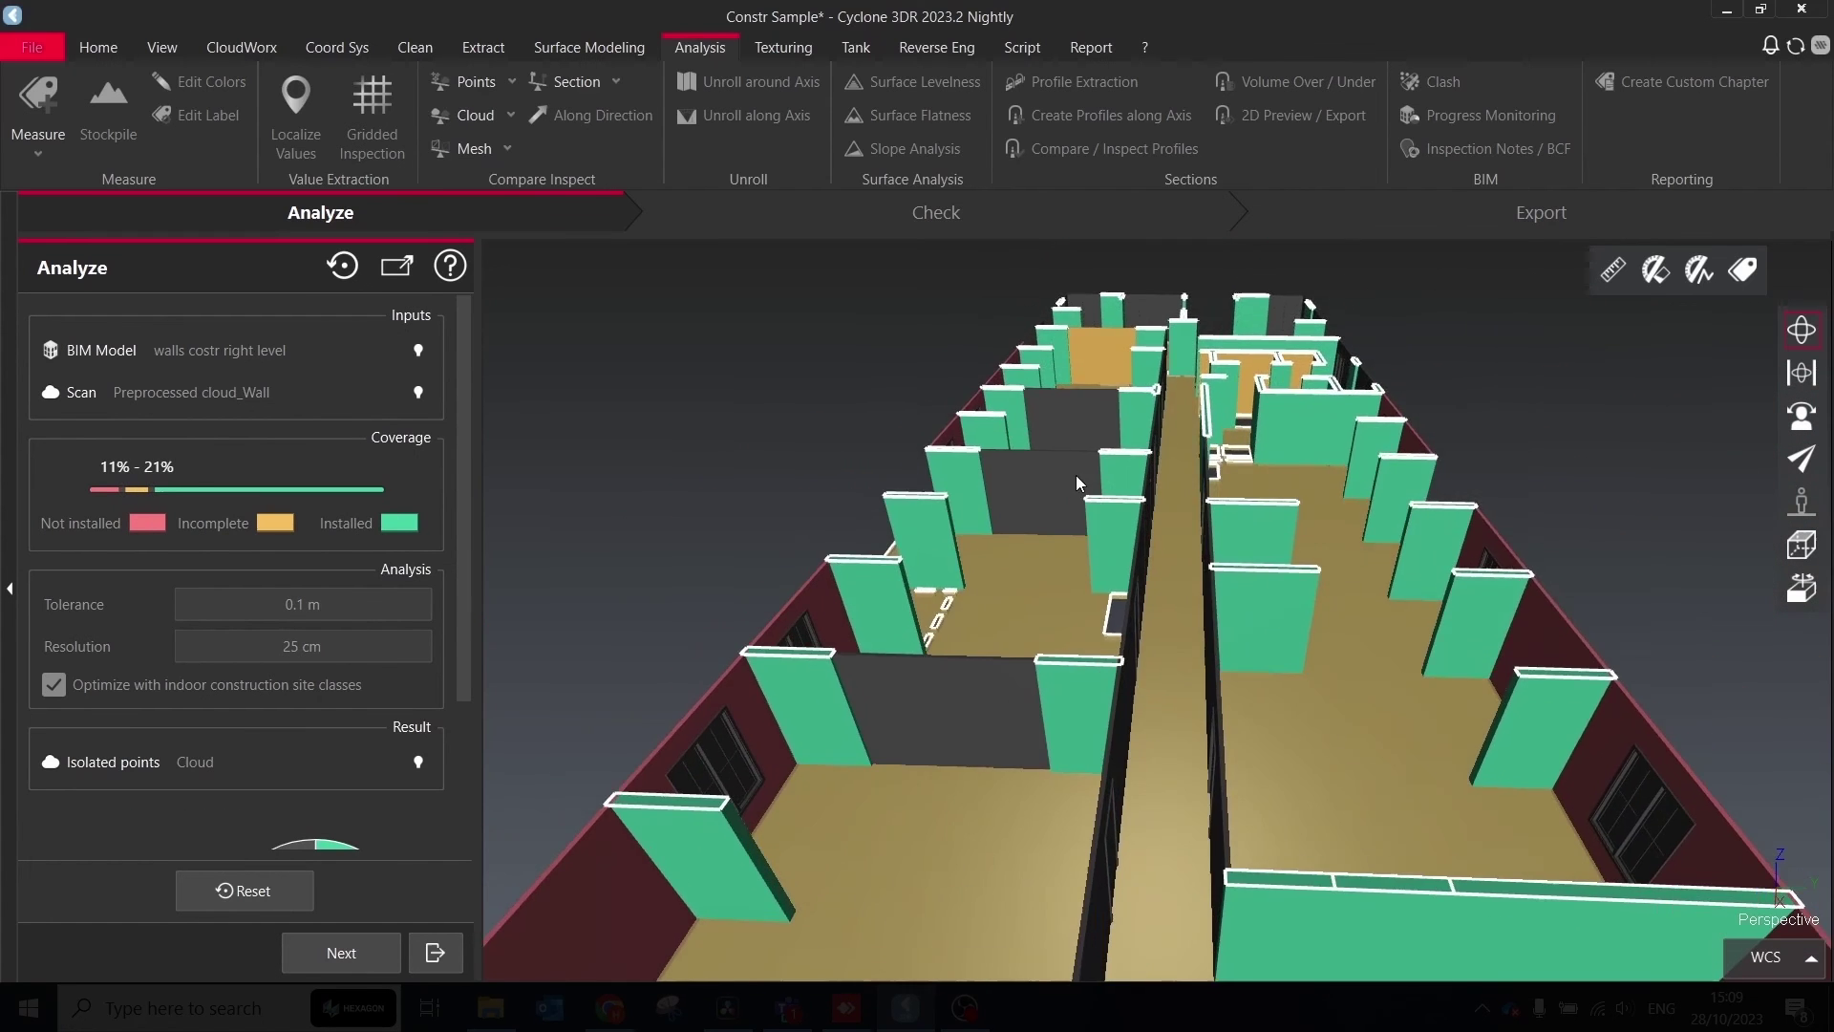
{"action": "left_click_drag", "start_coordinate": [1076, 477], "coordinate": [326, 632]}
{"action": "scroll", "coordinate": [464, 492], "scroll_direction": "down", "scroll_amount": 2}
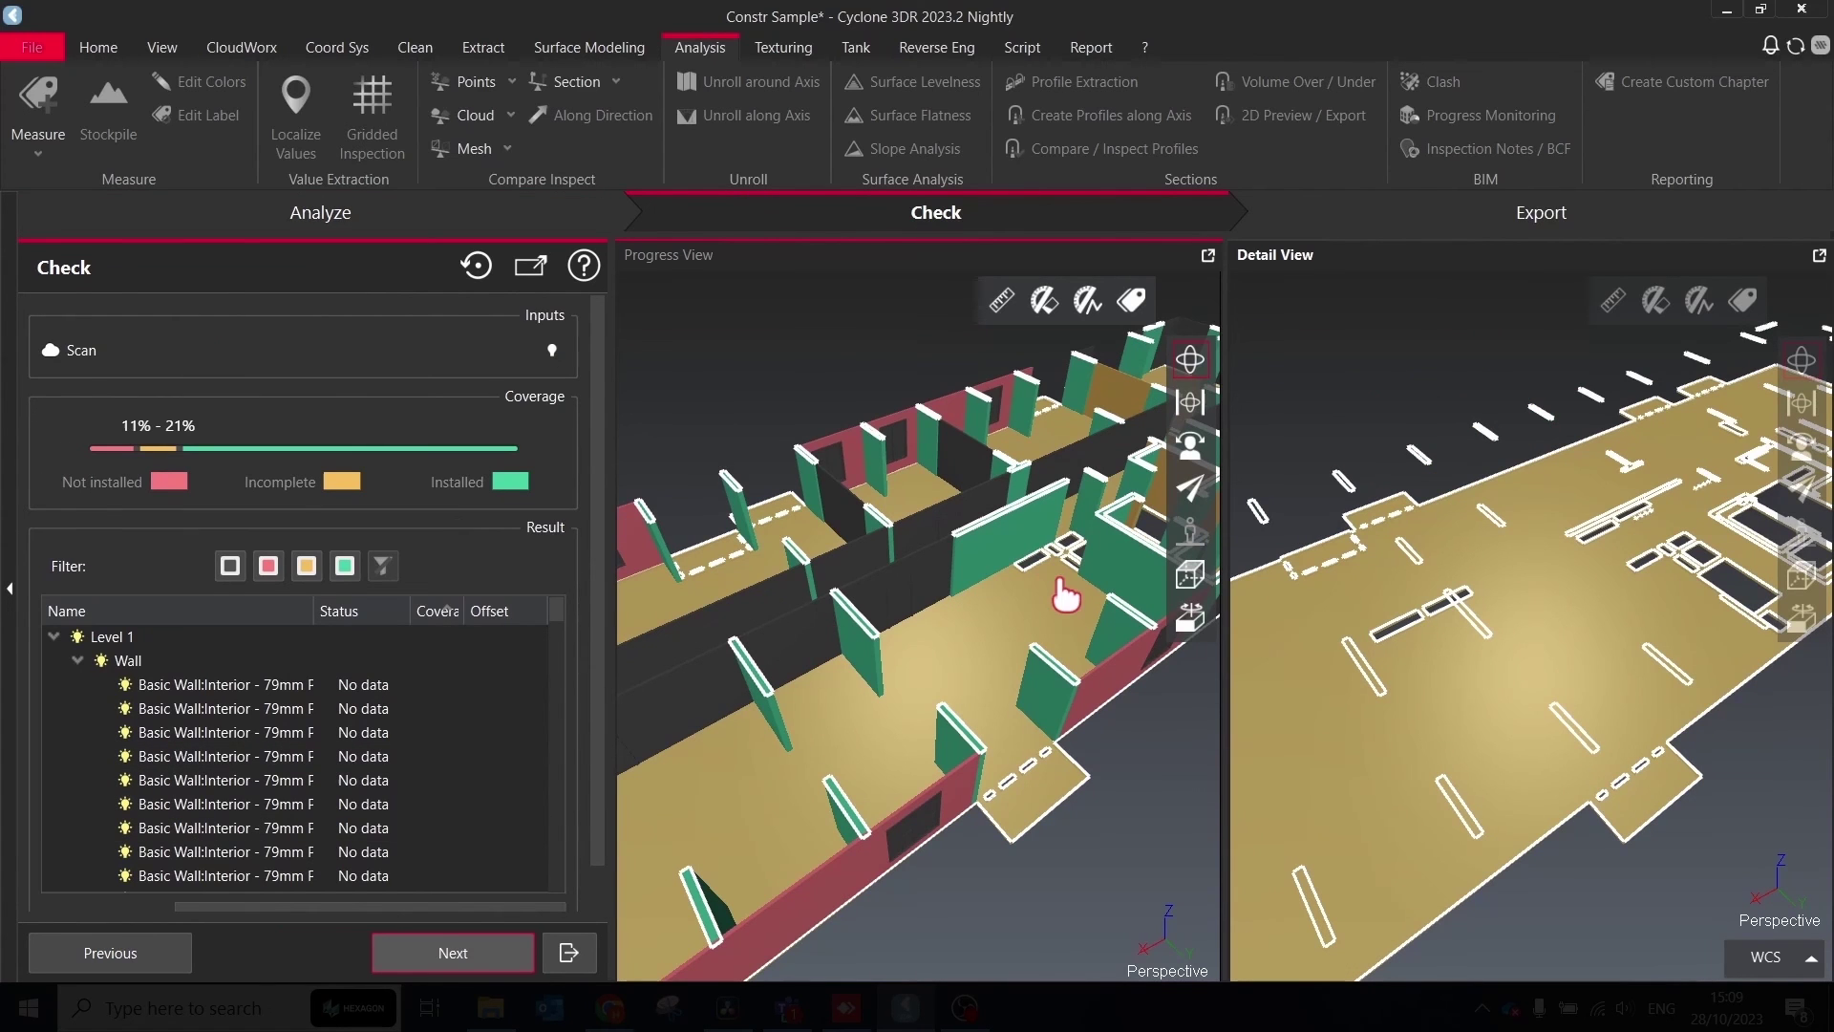
Check the incomplete interior partition with 11% coverage against the displayed scan and set its status to Not installed
{"action": "left_click", "coordinate": [1000, 537]}
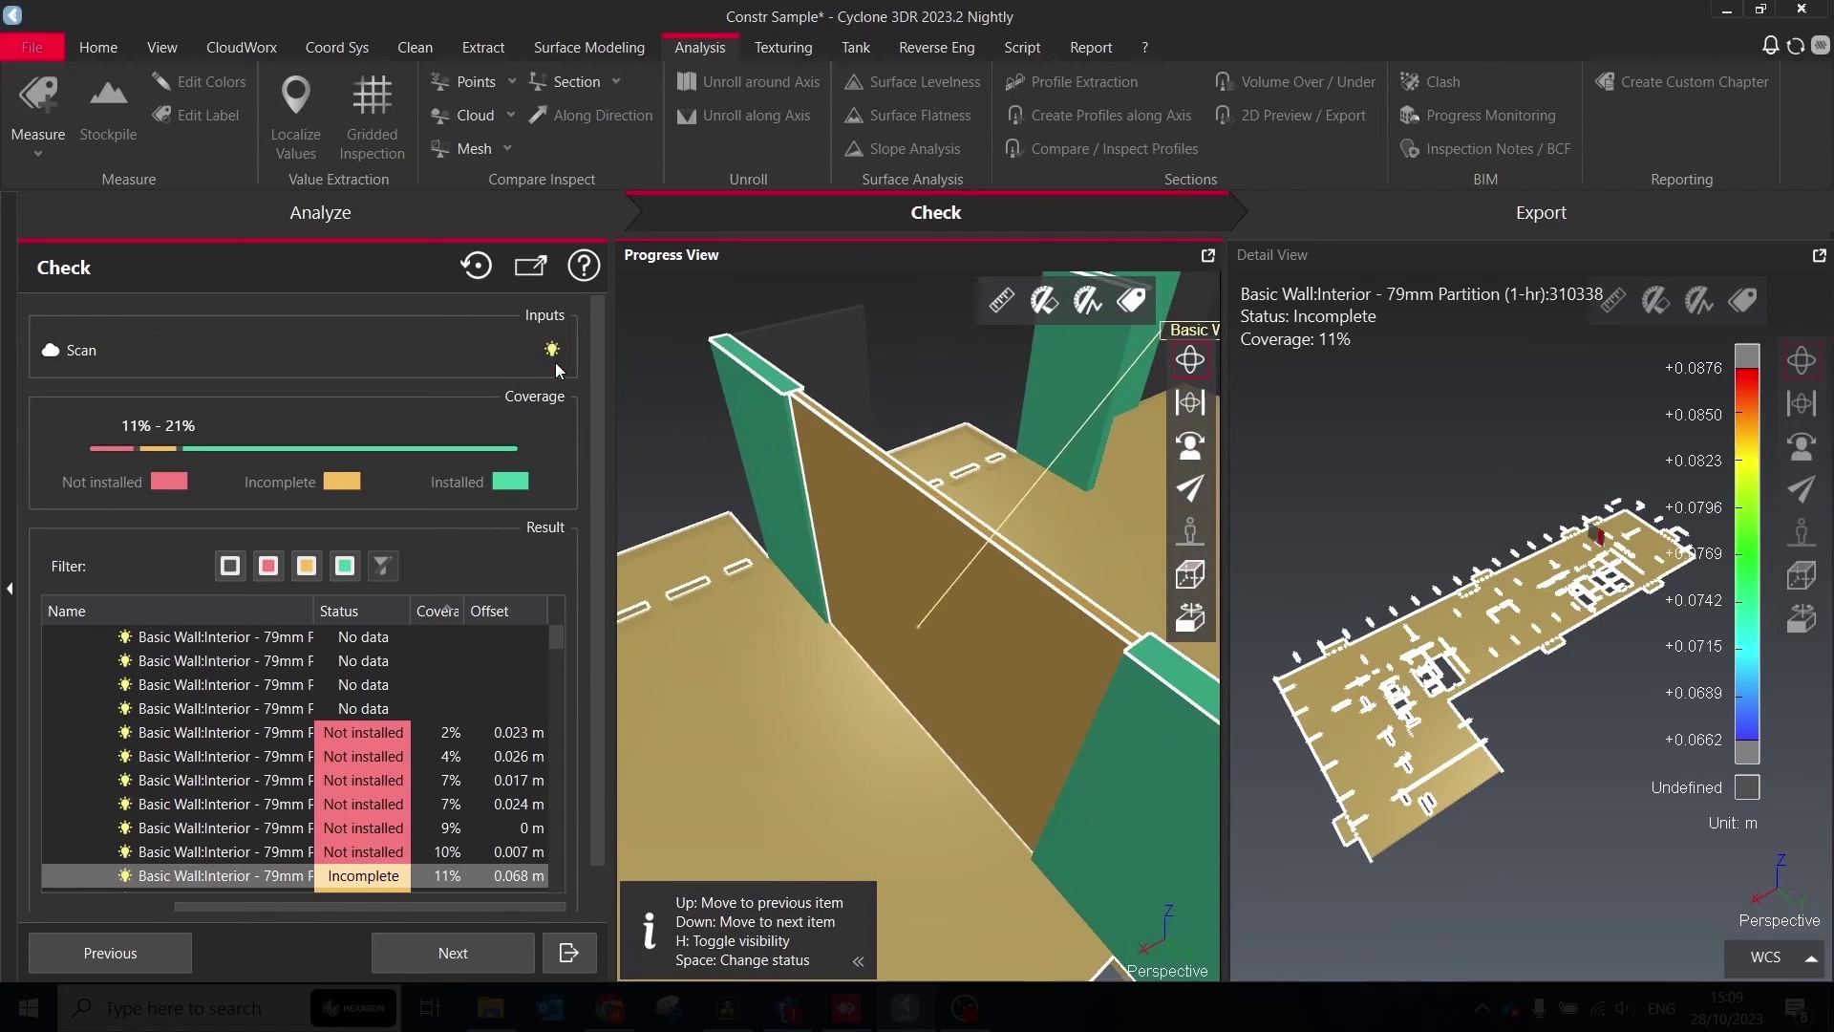
{"action": "left_click_drag", "start_coordinate": [950, 601], "coordinate": [930, 642]}
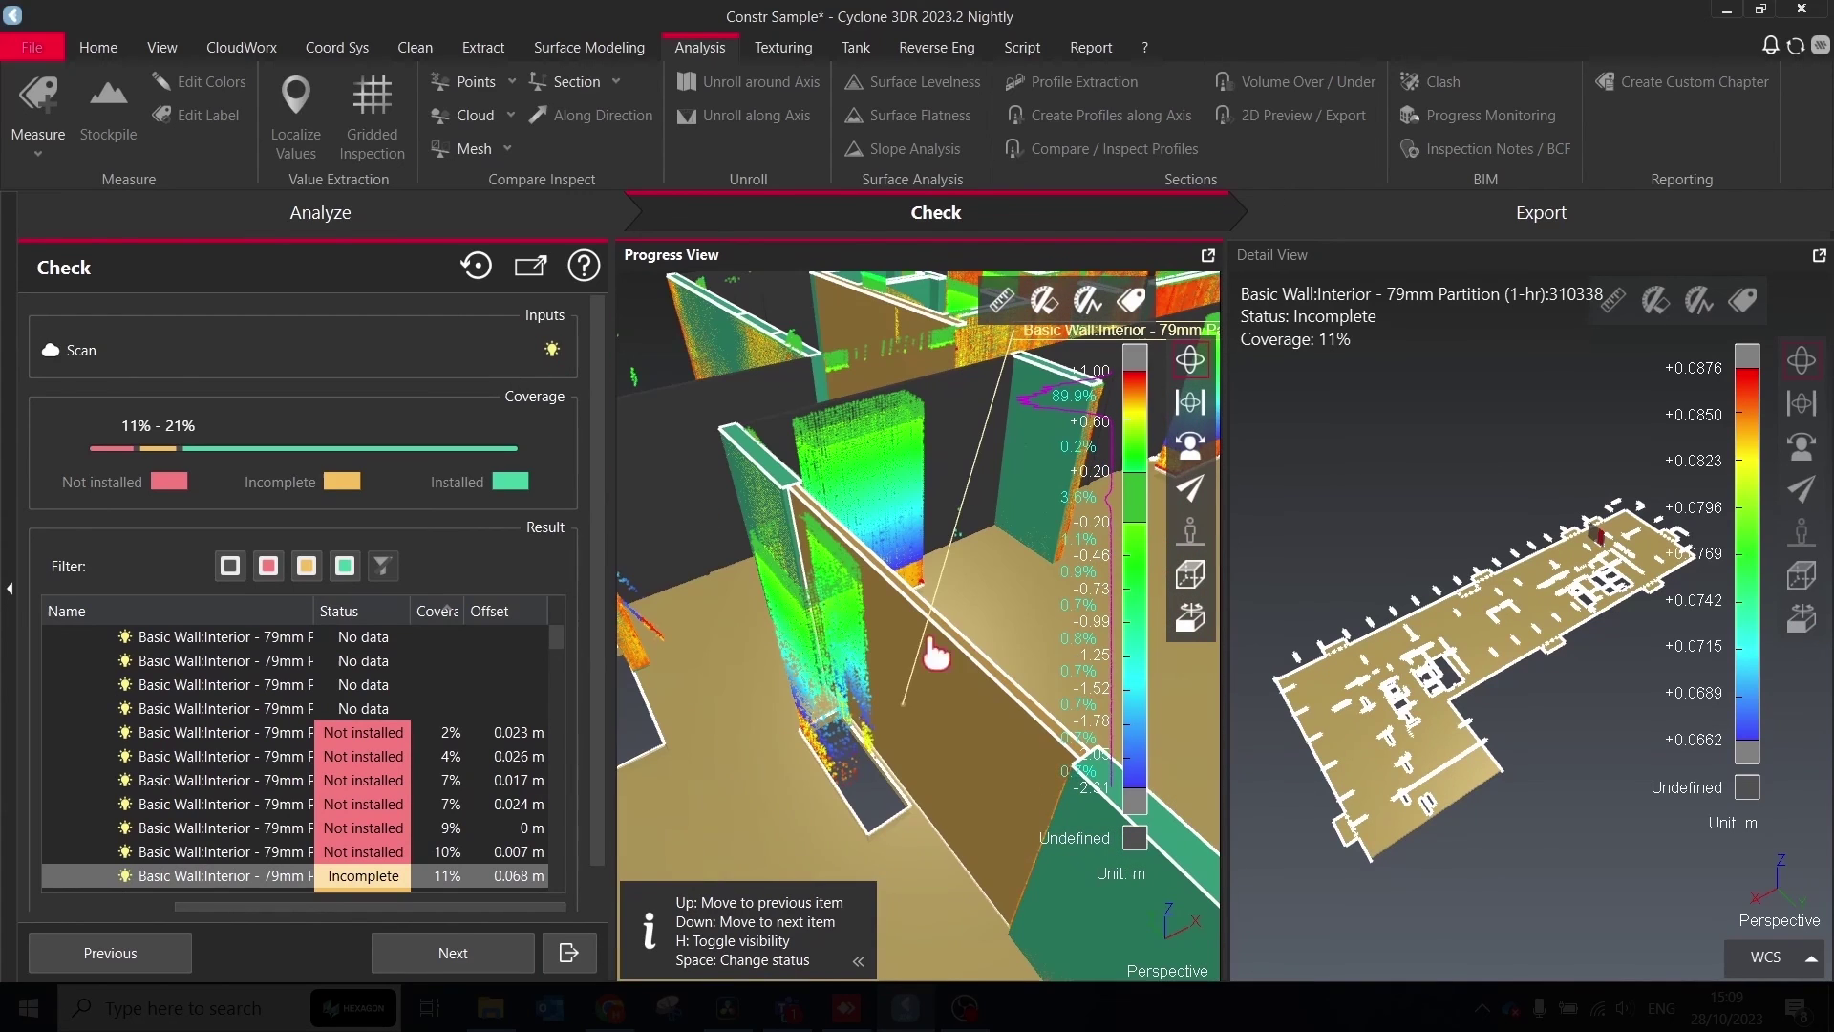
{"action": "scroll", "coordinate": [908, 620], "scroll_direction": "down", "scroll_amount": 5}
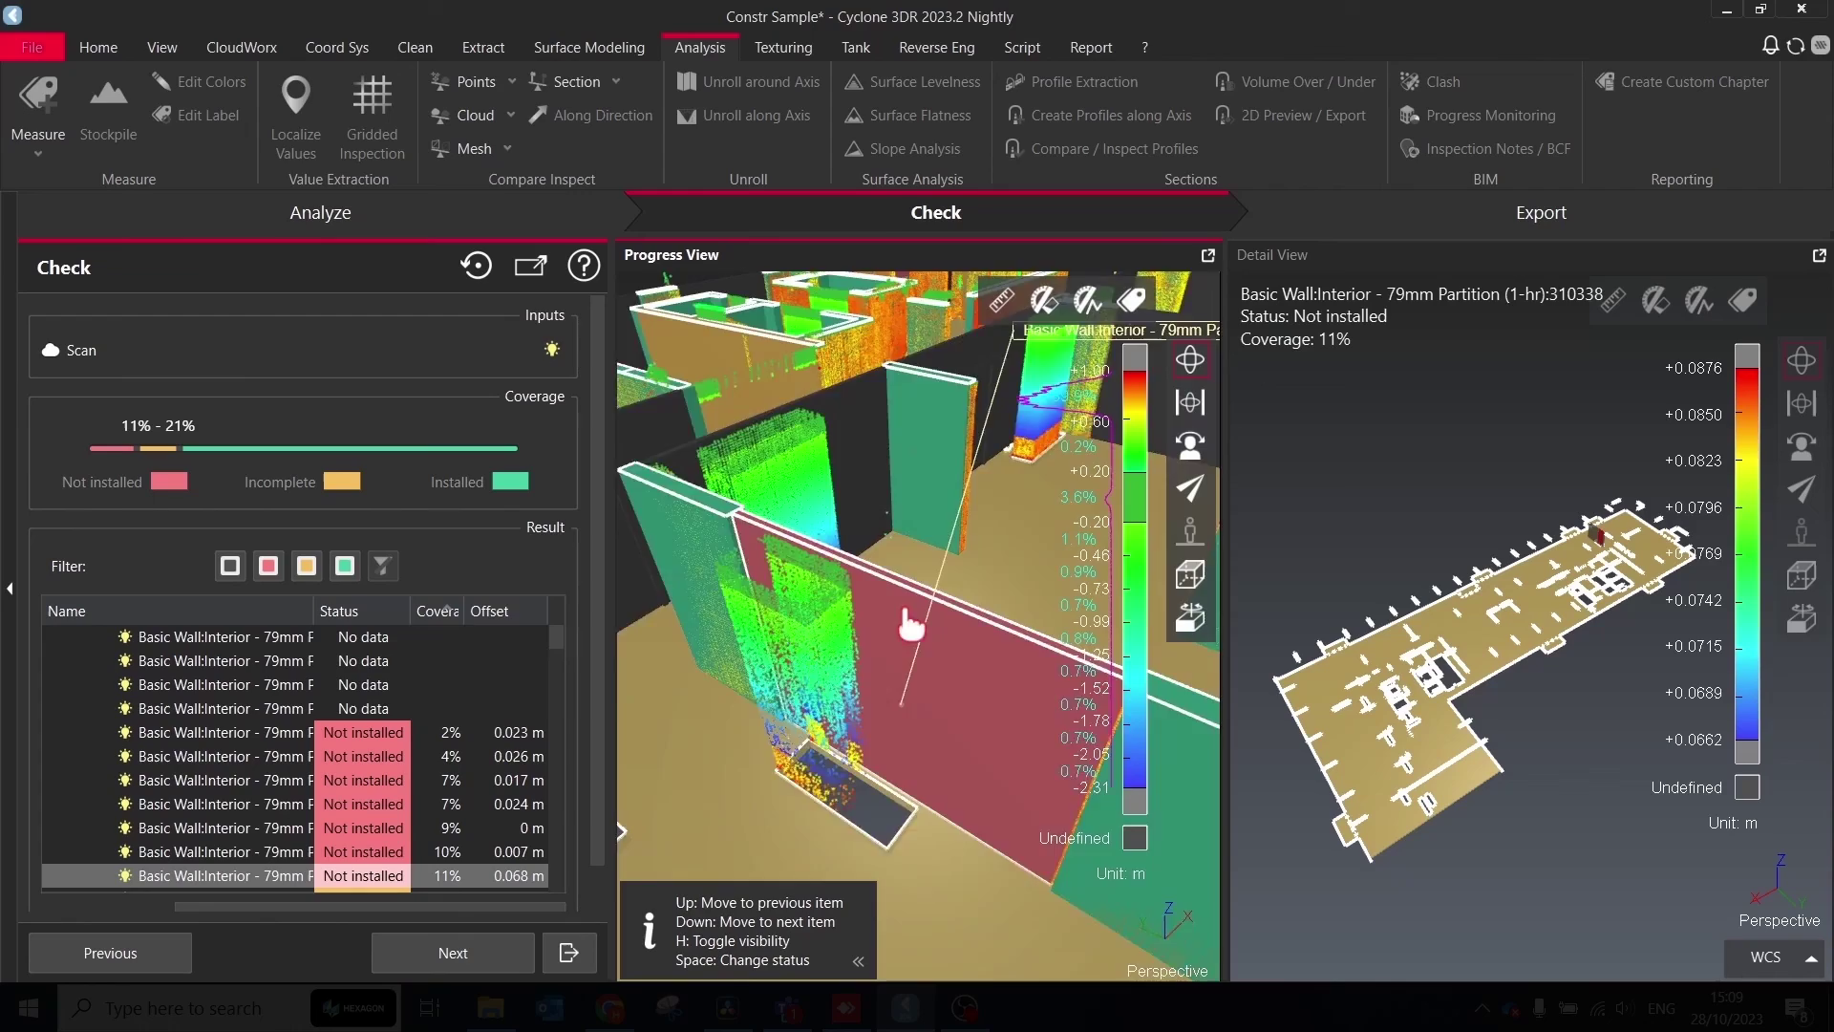
Check the next incomplete wall, Generic 200mm with 18% coverage, against the scan and set its status to Installed
{"action": "left_click_drag", "start_coordinate": [919, 600], "coordinate": [755, 576]}
{"action": "middle_click_drag", "start_coordinate": [755, 576], "coordinate": [728, 616]}
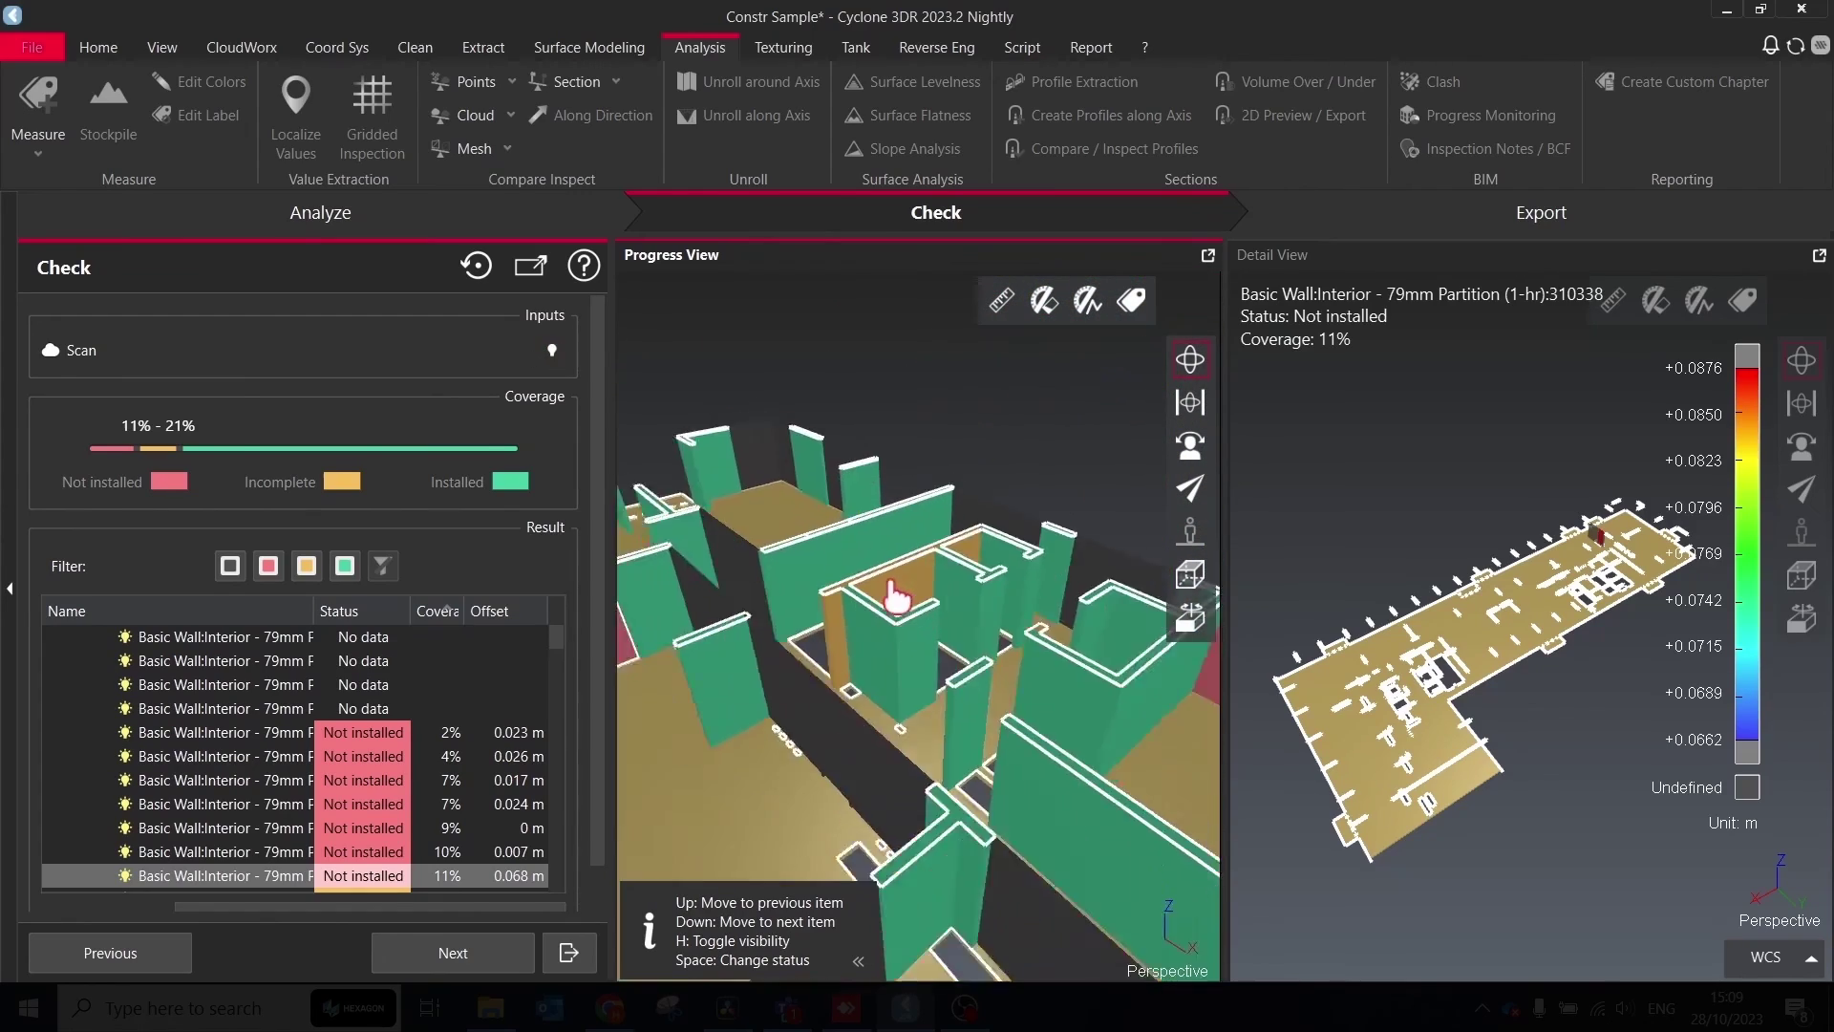
{"action": "key", "text": "Down"}
{"action": "left_click", "coordinate": [552, 350]}
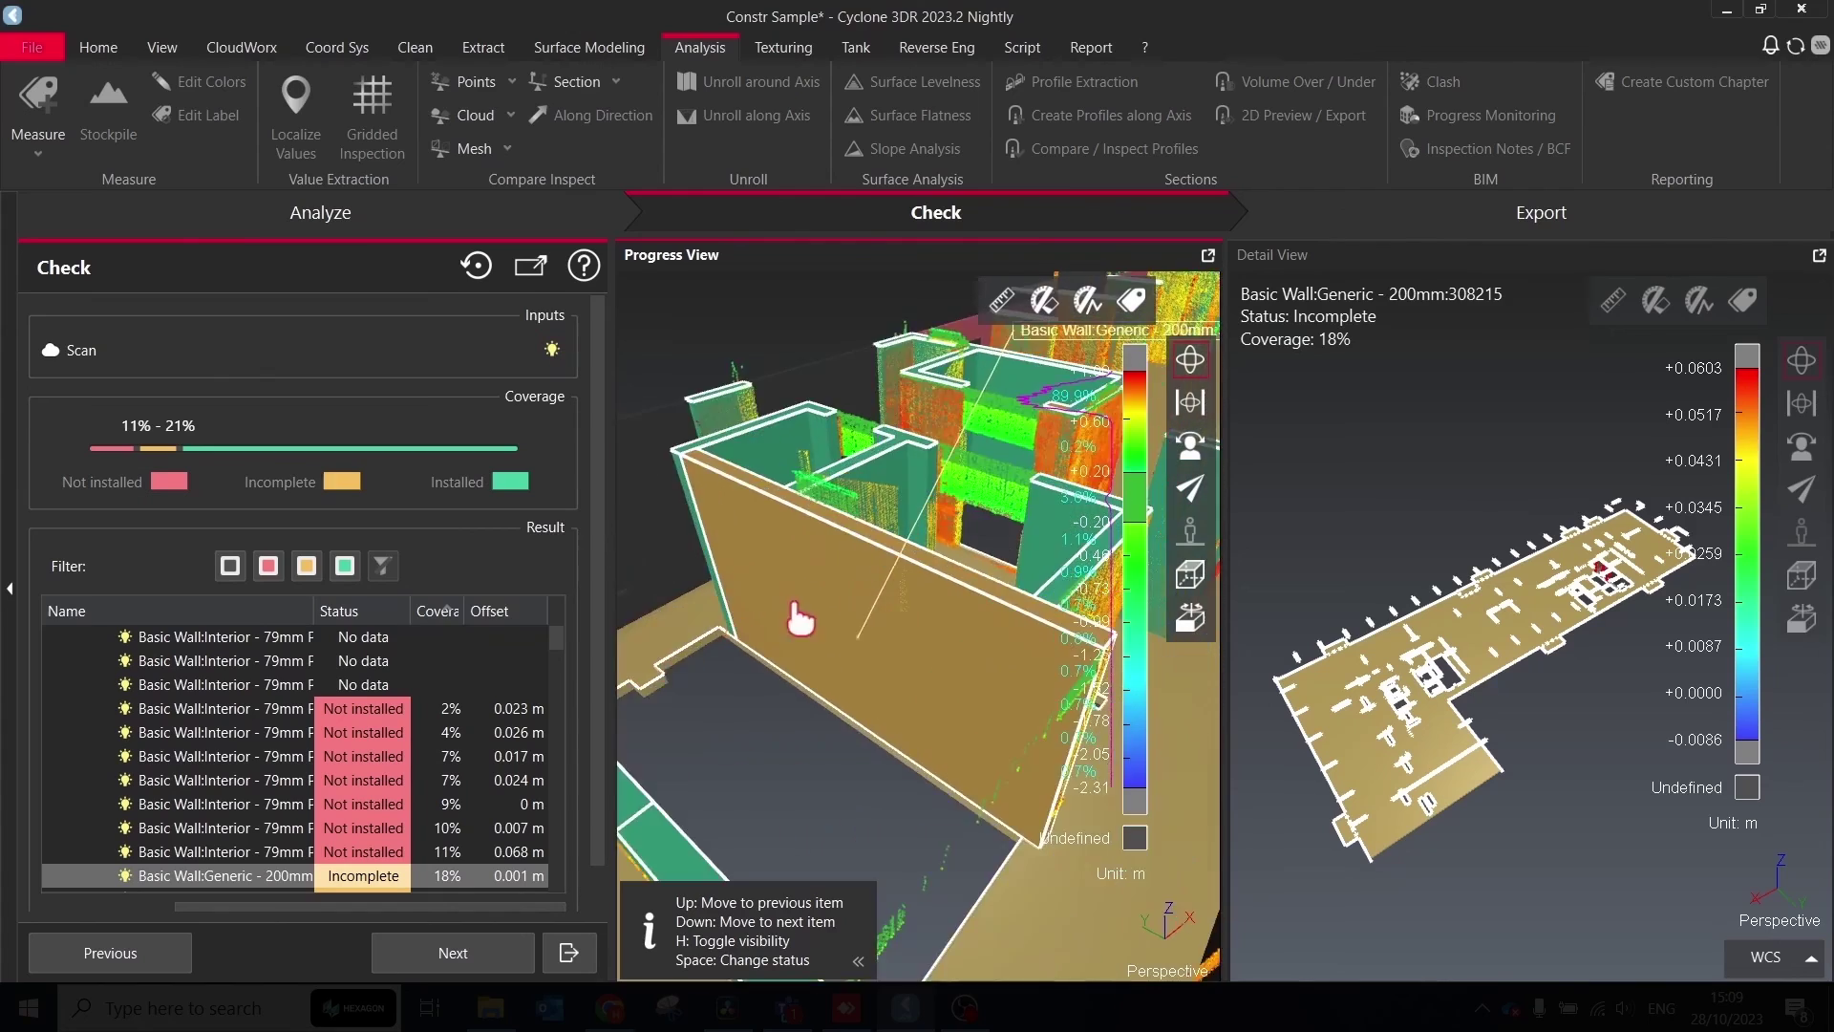
{"action": "left_click", "coordinate": [552, 349]}
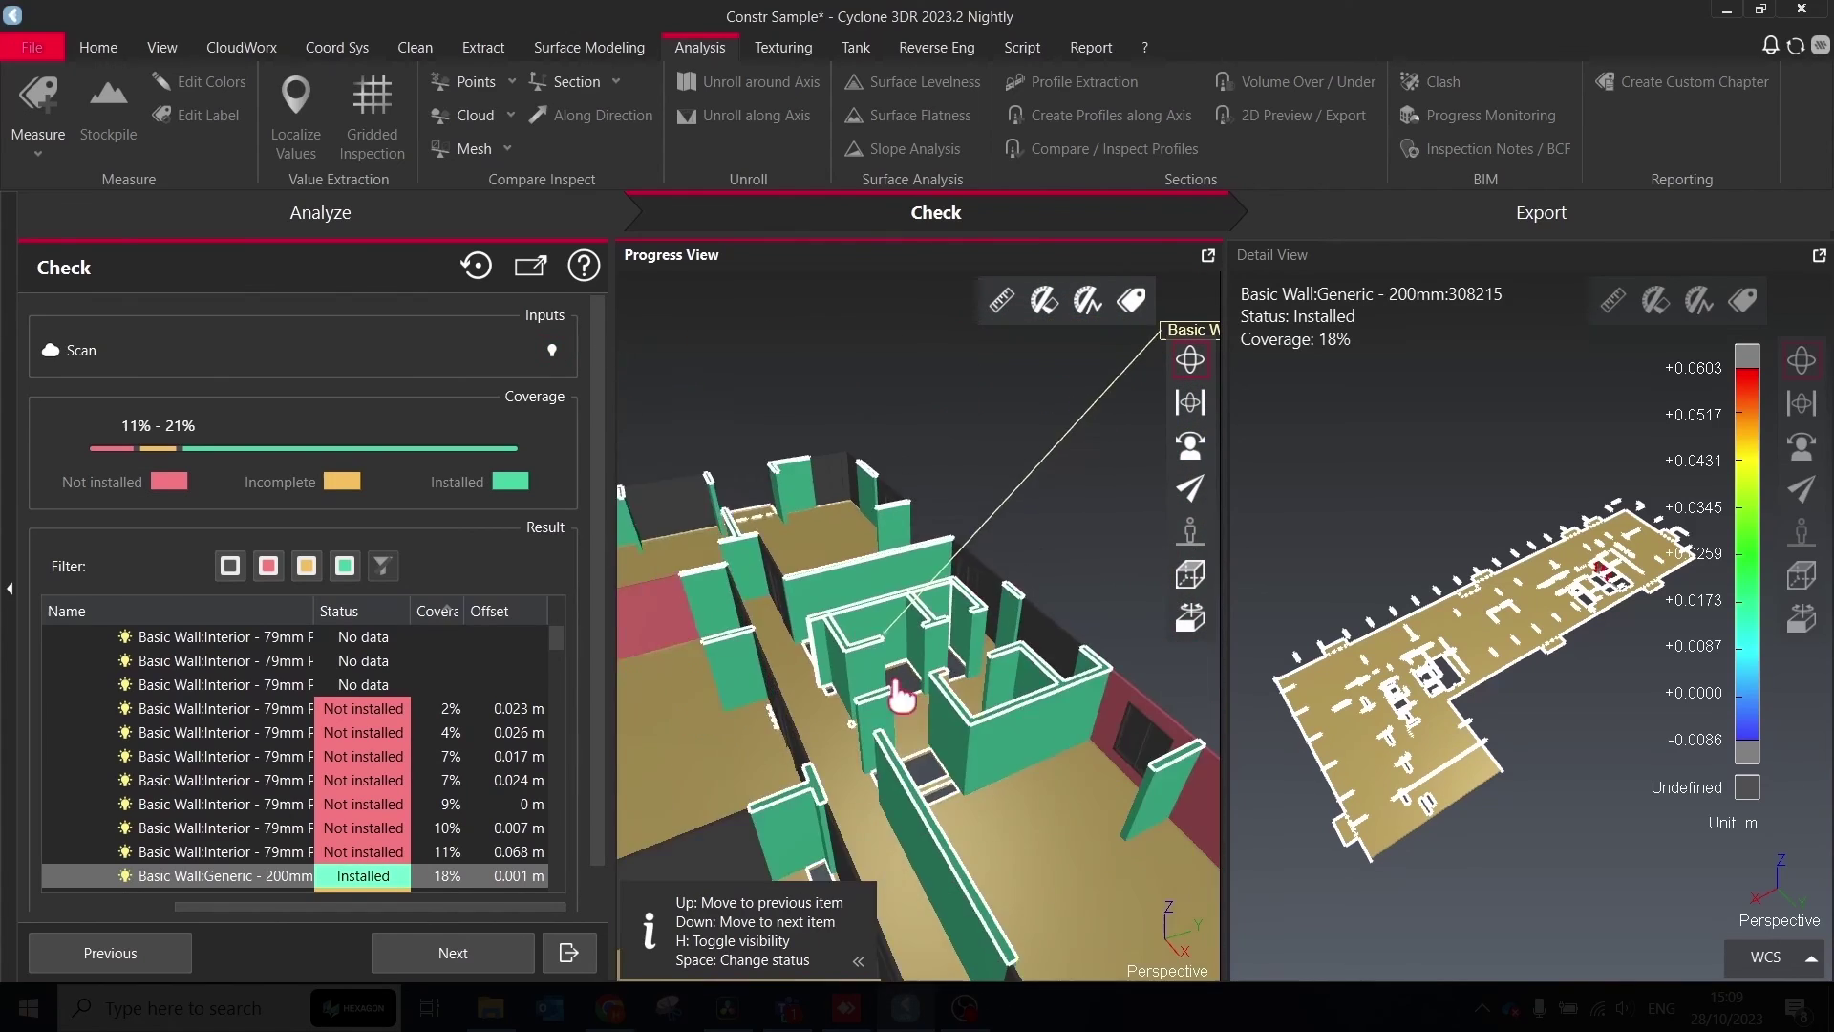
Change the statuses of interior partitions without data, setting the partition with the doorway to Installed
{"action": "scroll", "coordinate": [774, 460], "scroll_direction": "down", "scroll_amount": 3}
{"action": "left_click_drag", "start_coordinate": [922, 597], "coordinate": [855, 634]}
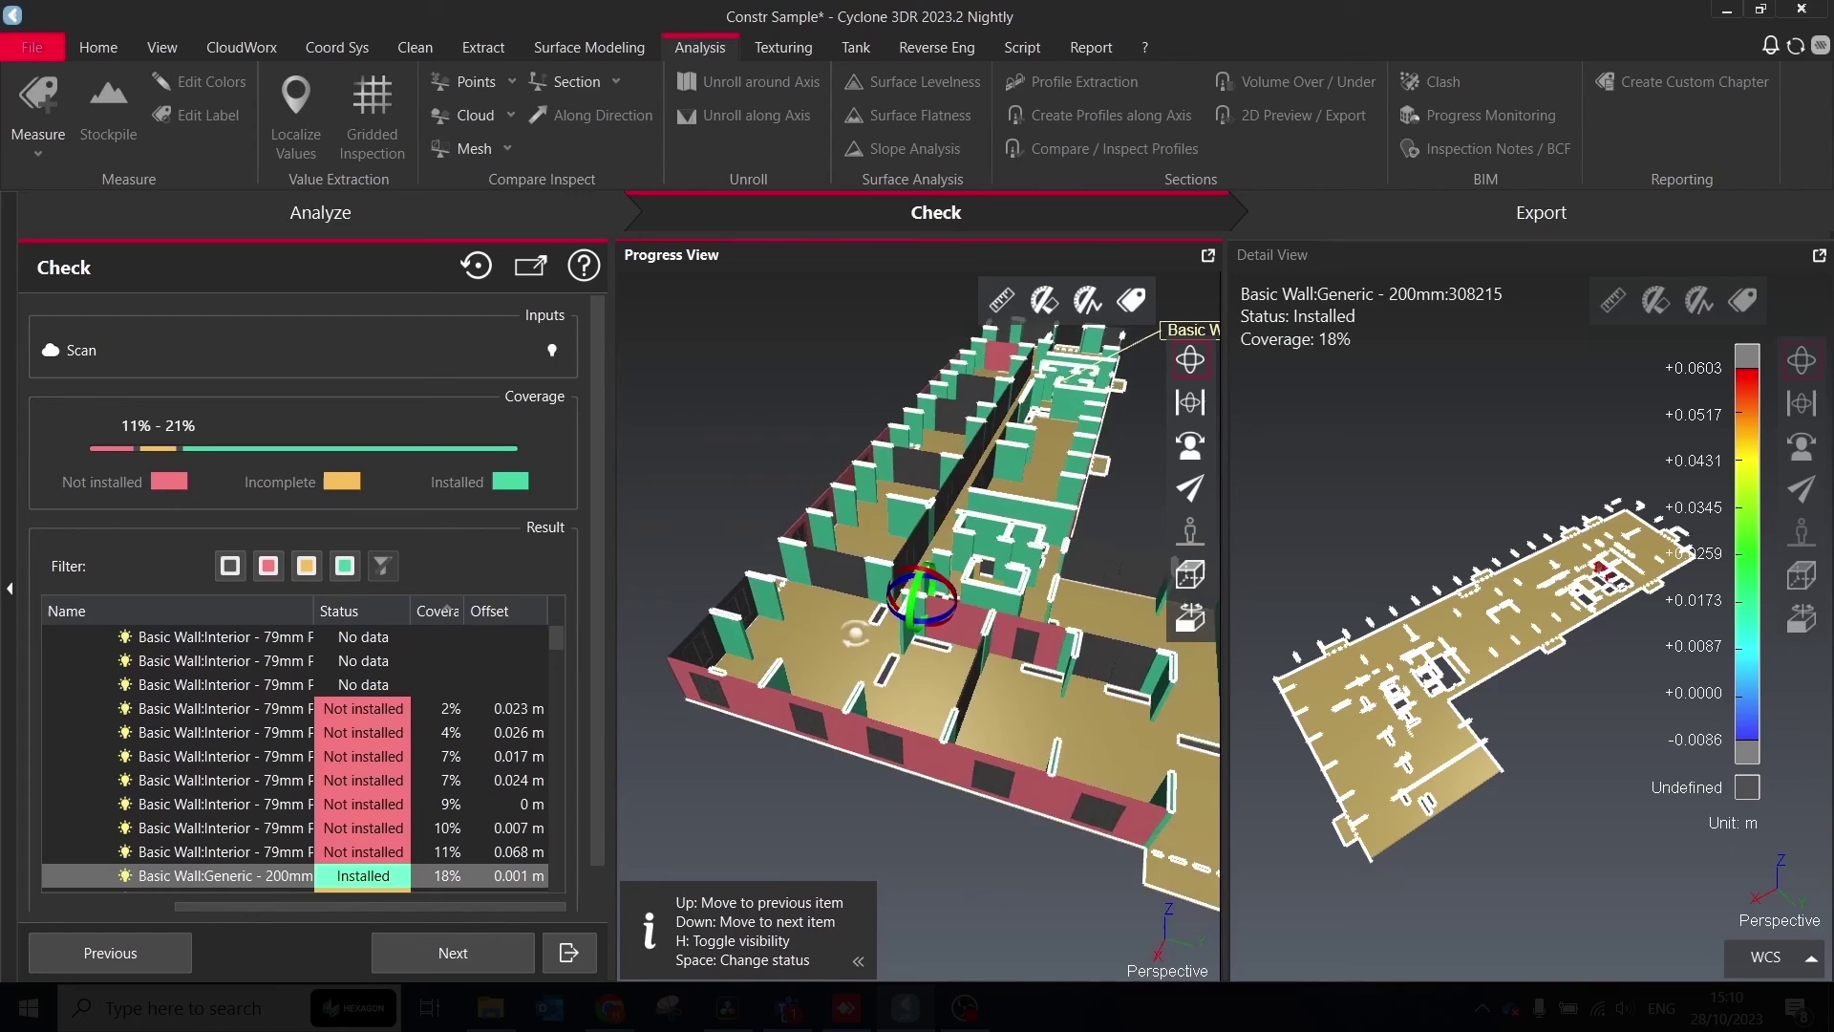
{"action": "left_click", "coordinate": [830, 564]}
{"action": "key", "text": "space"}
{"action": "key", "text": "space"}
{"action": "key", "text": "space"}
{"action": "scroll", "coordinate": [911, 557], "scroll_direction": "up", "scroll_amount": 3}
{"action": "left_click_drag", "start_coordinate": [913, 543], "coordinate": [1020, 527]}
{"action": "left_click", "coordinate": [1022, 526]}
{"action": "key", "text": "space"}
{"action": "key", "text": "space"}
{"action": "key", "text": "space"}
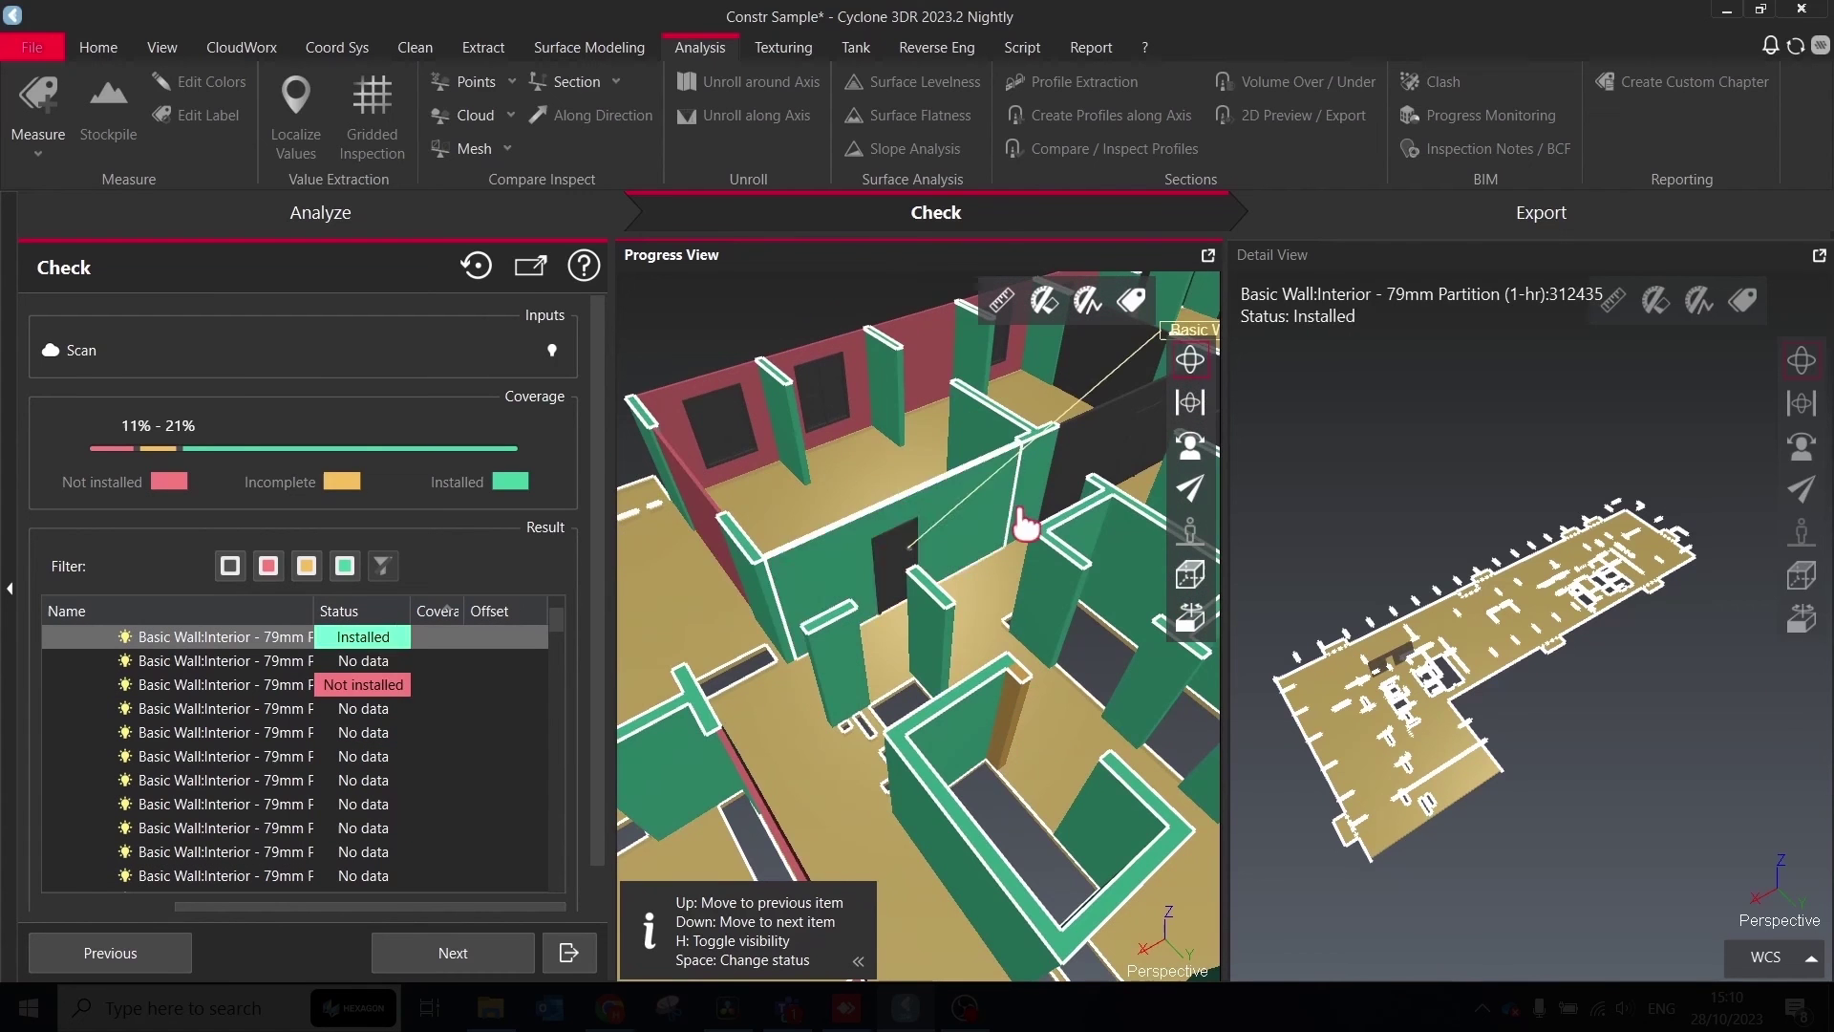
Set the remaining interior partitions without data along the corridor and rooms to Not installed
{"action": "middle_click_drag", "start_coordinate": [1023, 526], "coordinate": [729, 613]}
{"action": "left_click", "coordinate": [932, 532]}
{"action": "key", "text": "space"}
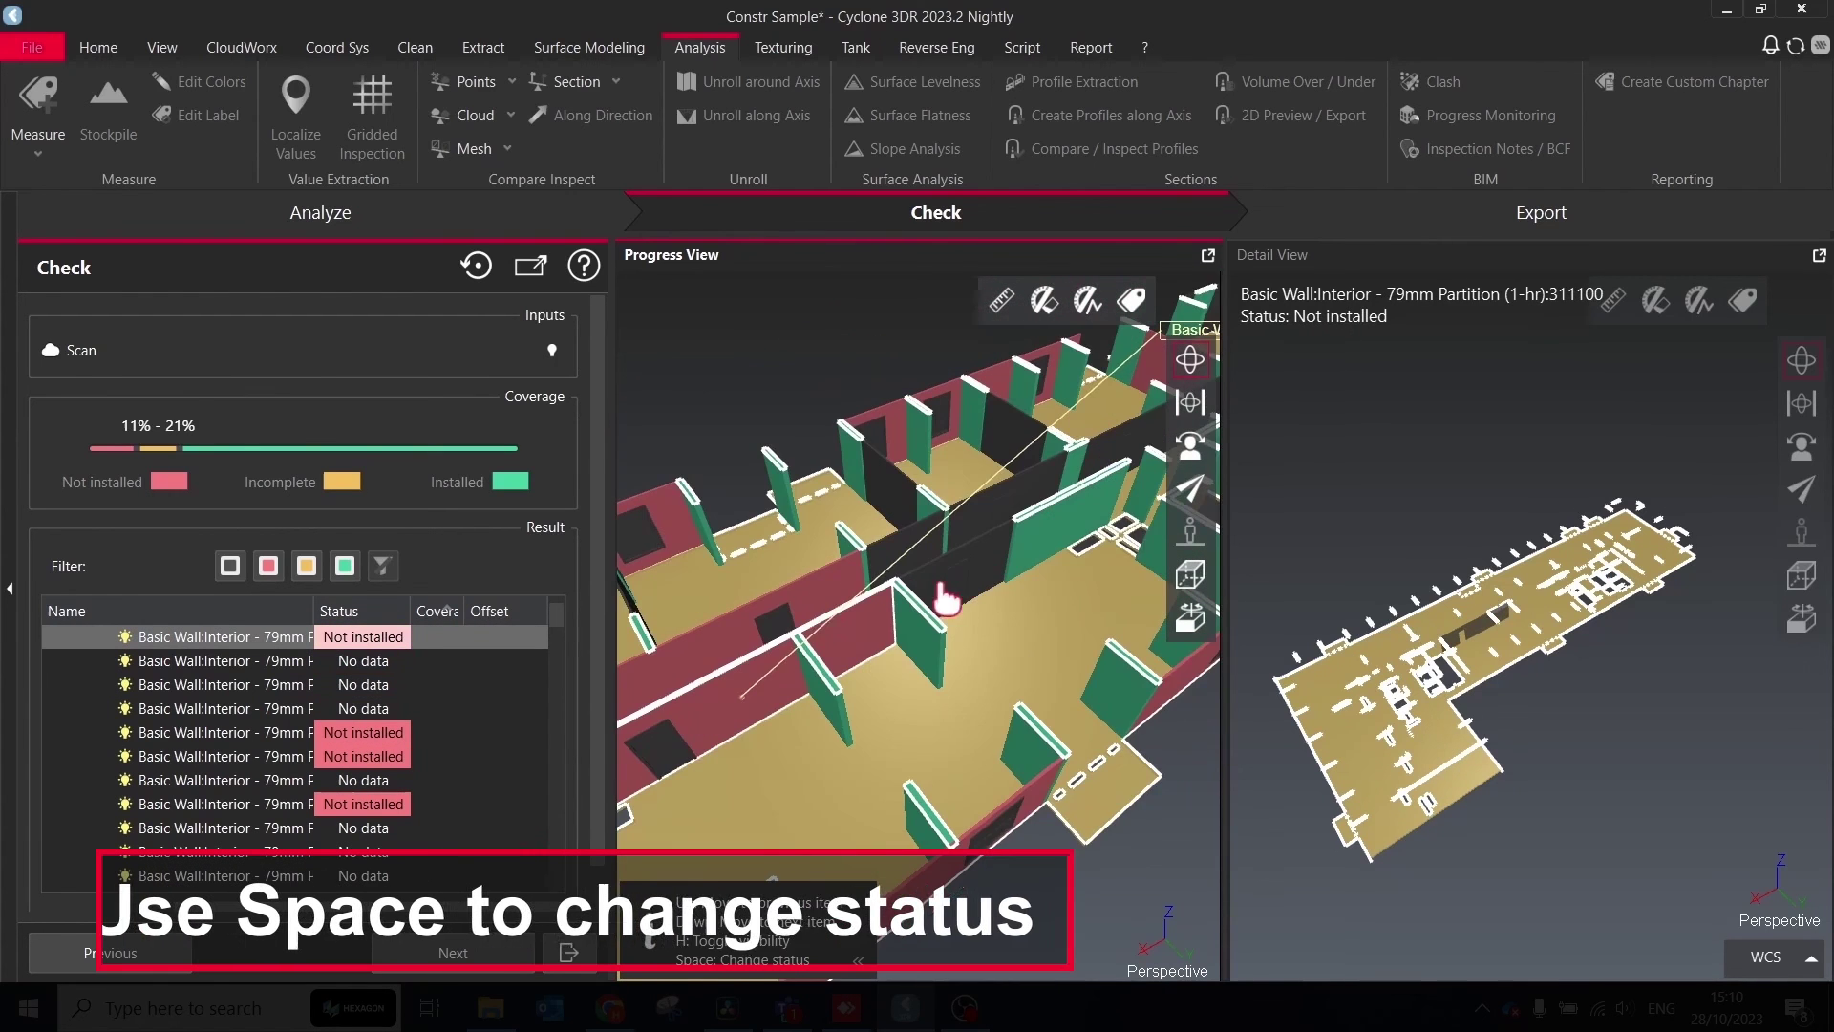
{"action": "left_click_drag", "start_coordinate": [927, 632], "coordinate": [941, 630]}
{"action": "left_click", "coordinate": [828, 652]}
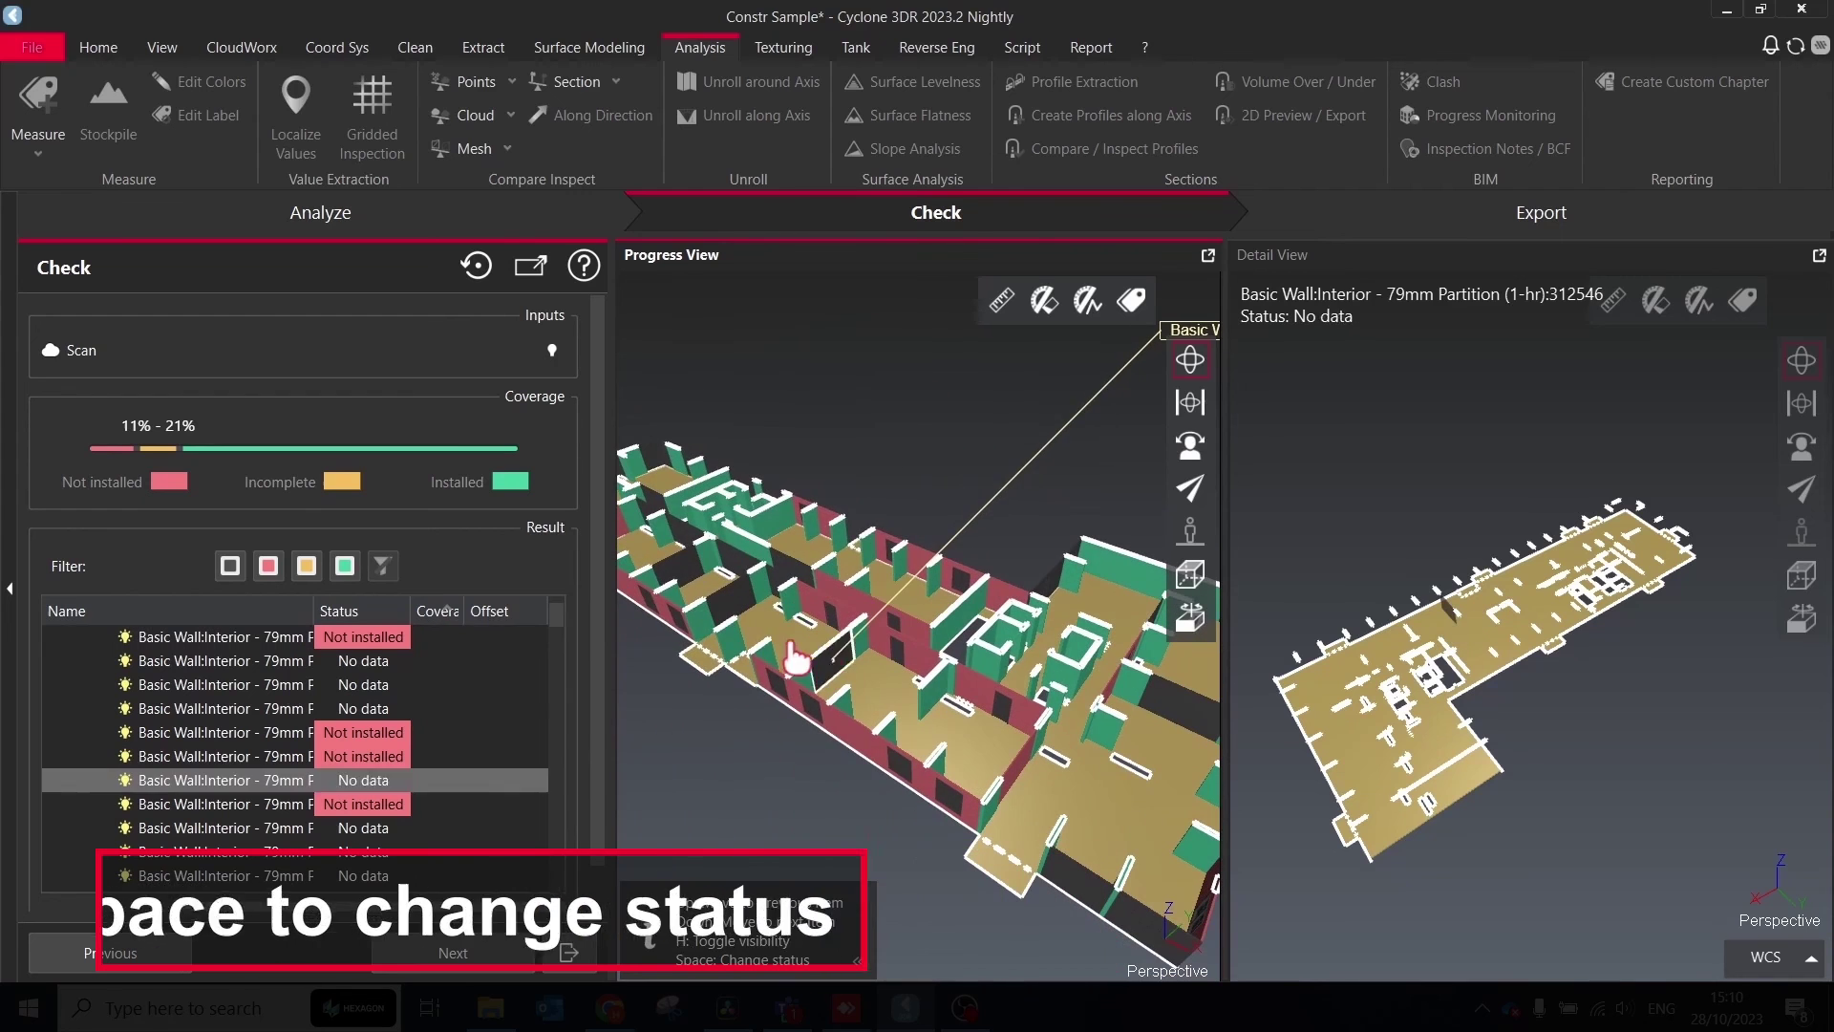
{"action": "key", "text": "space"}
{"action": "left_click", "coordinate": [738, 602]}
{"action": "key", "text": "space"}
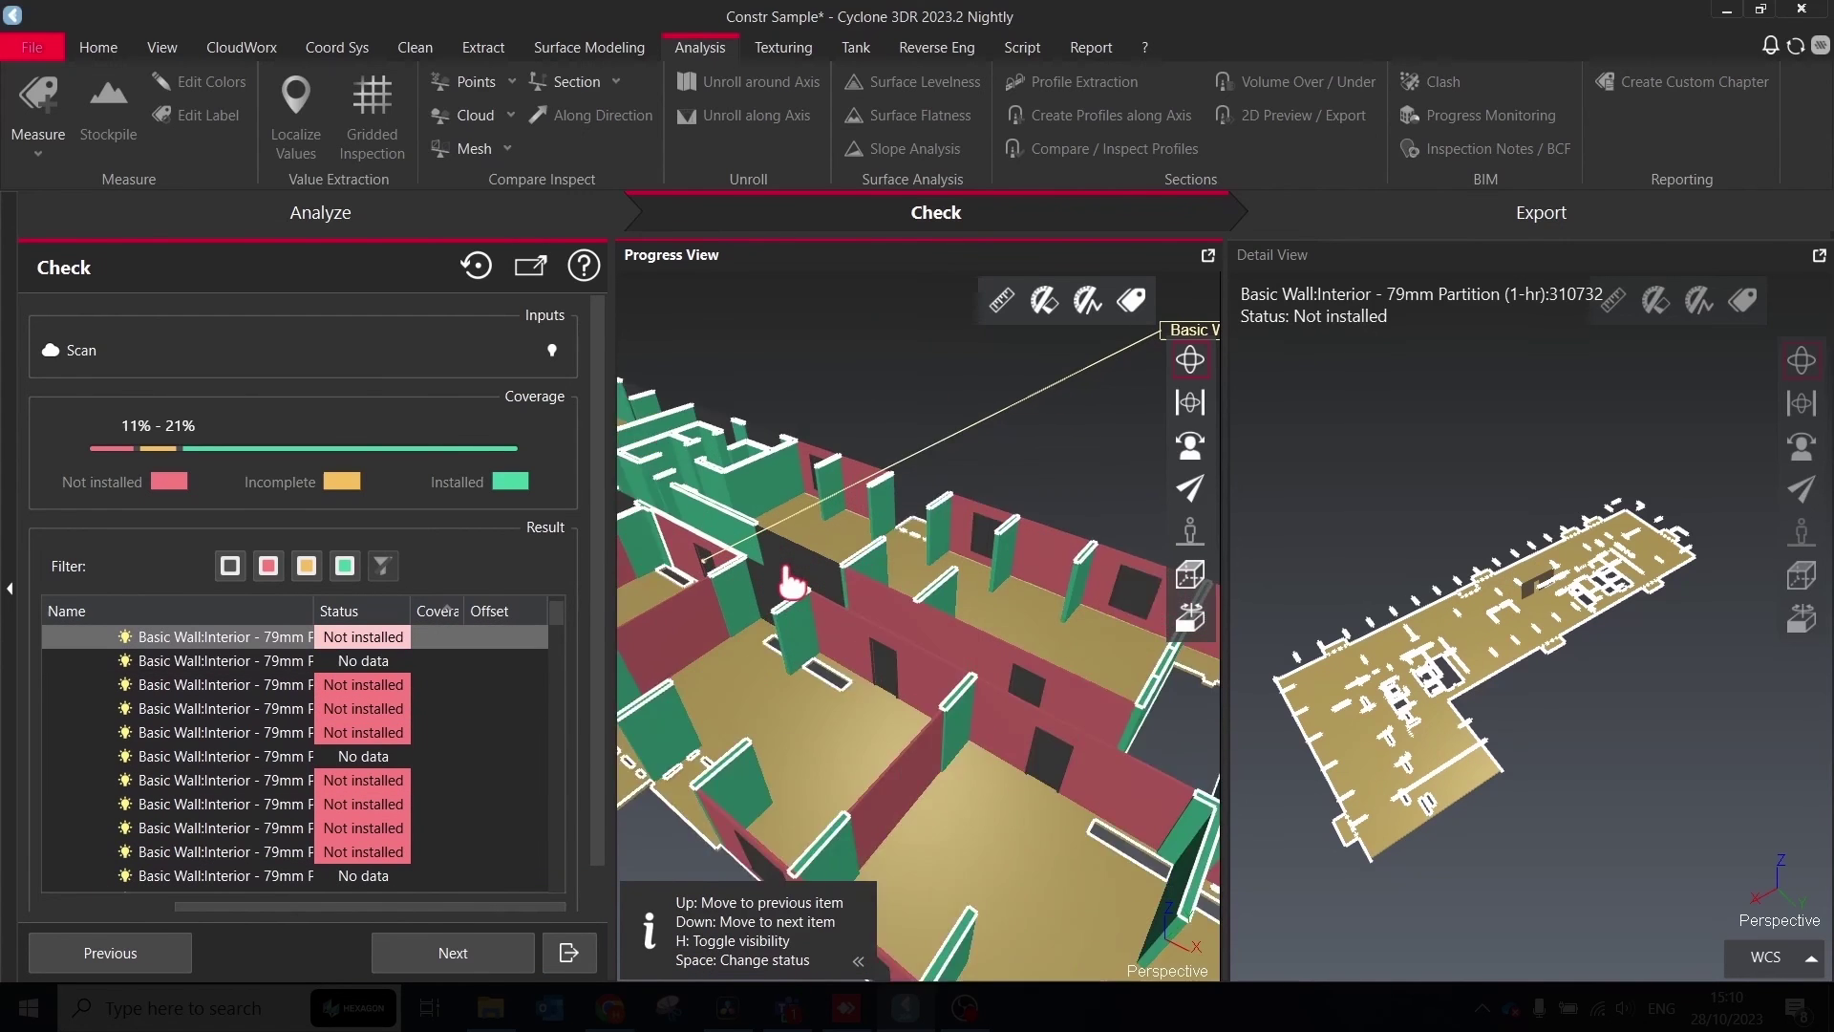
{"action": "left_click", "coordinate": [790, 612]}
{"action": "key", "text": "space"}
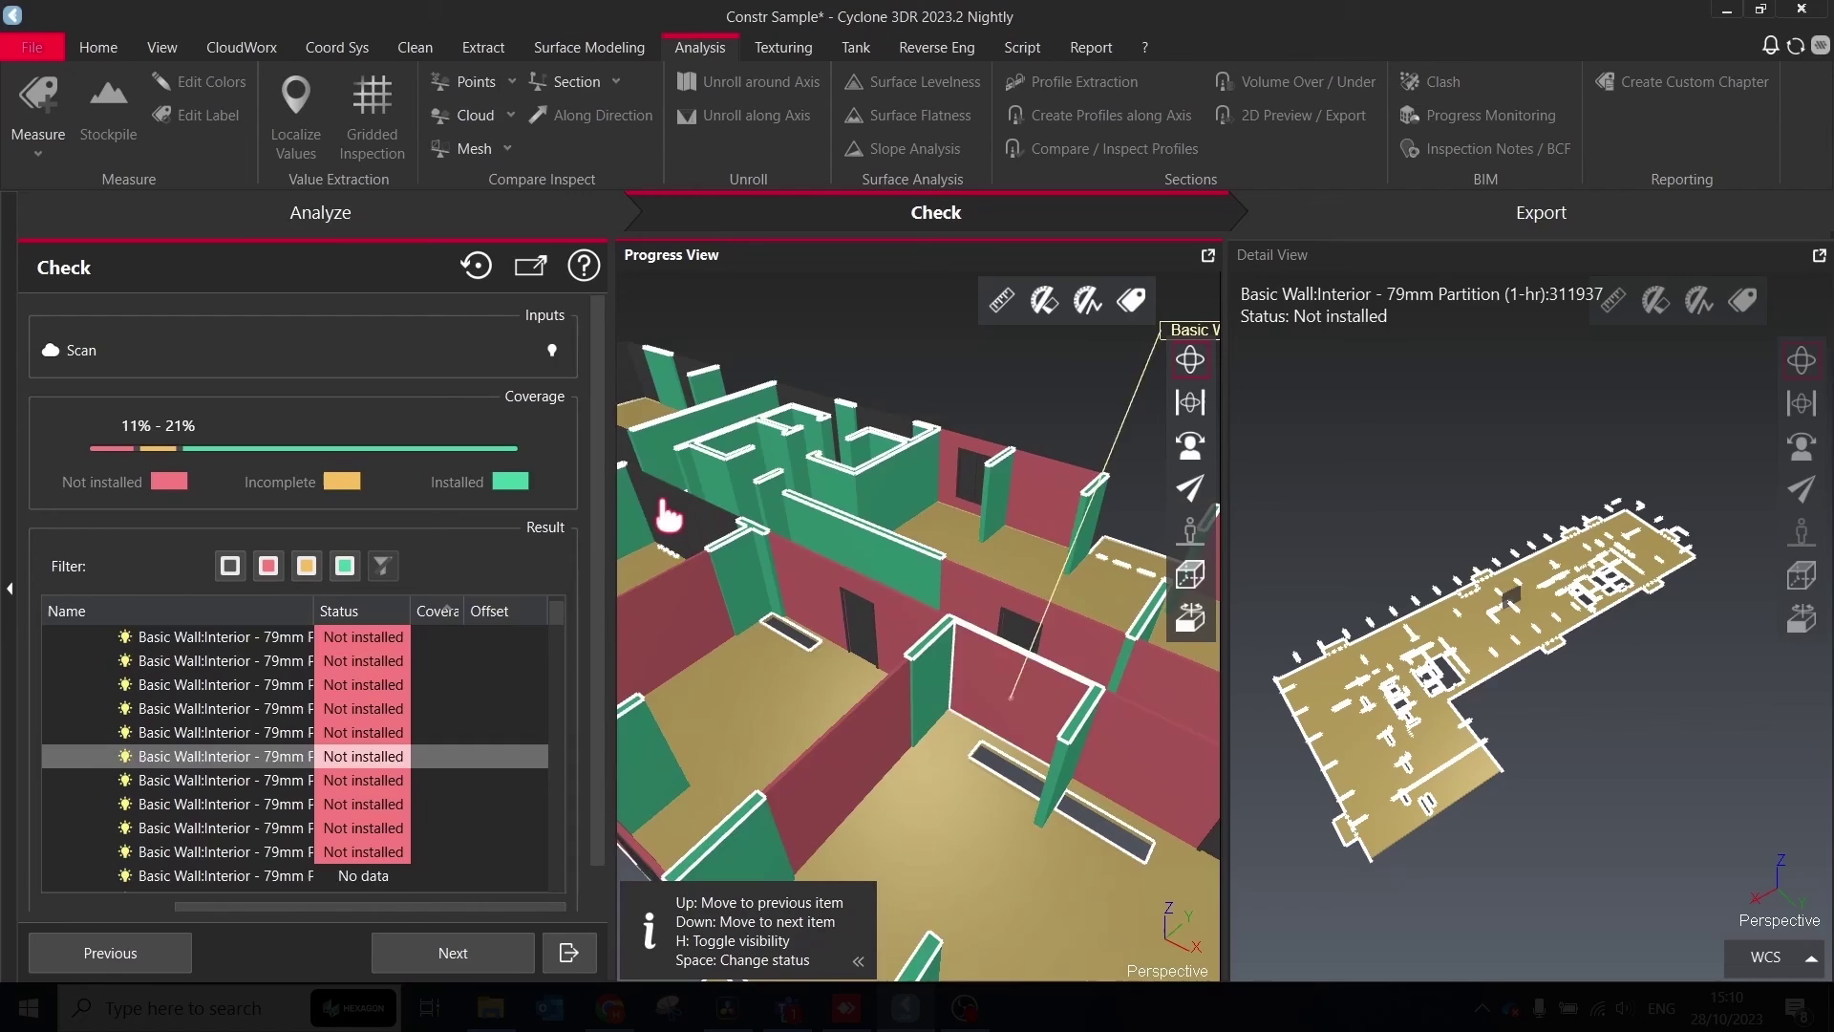
{"action": "left_click", "coordinate": [884, 617]}
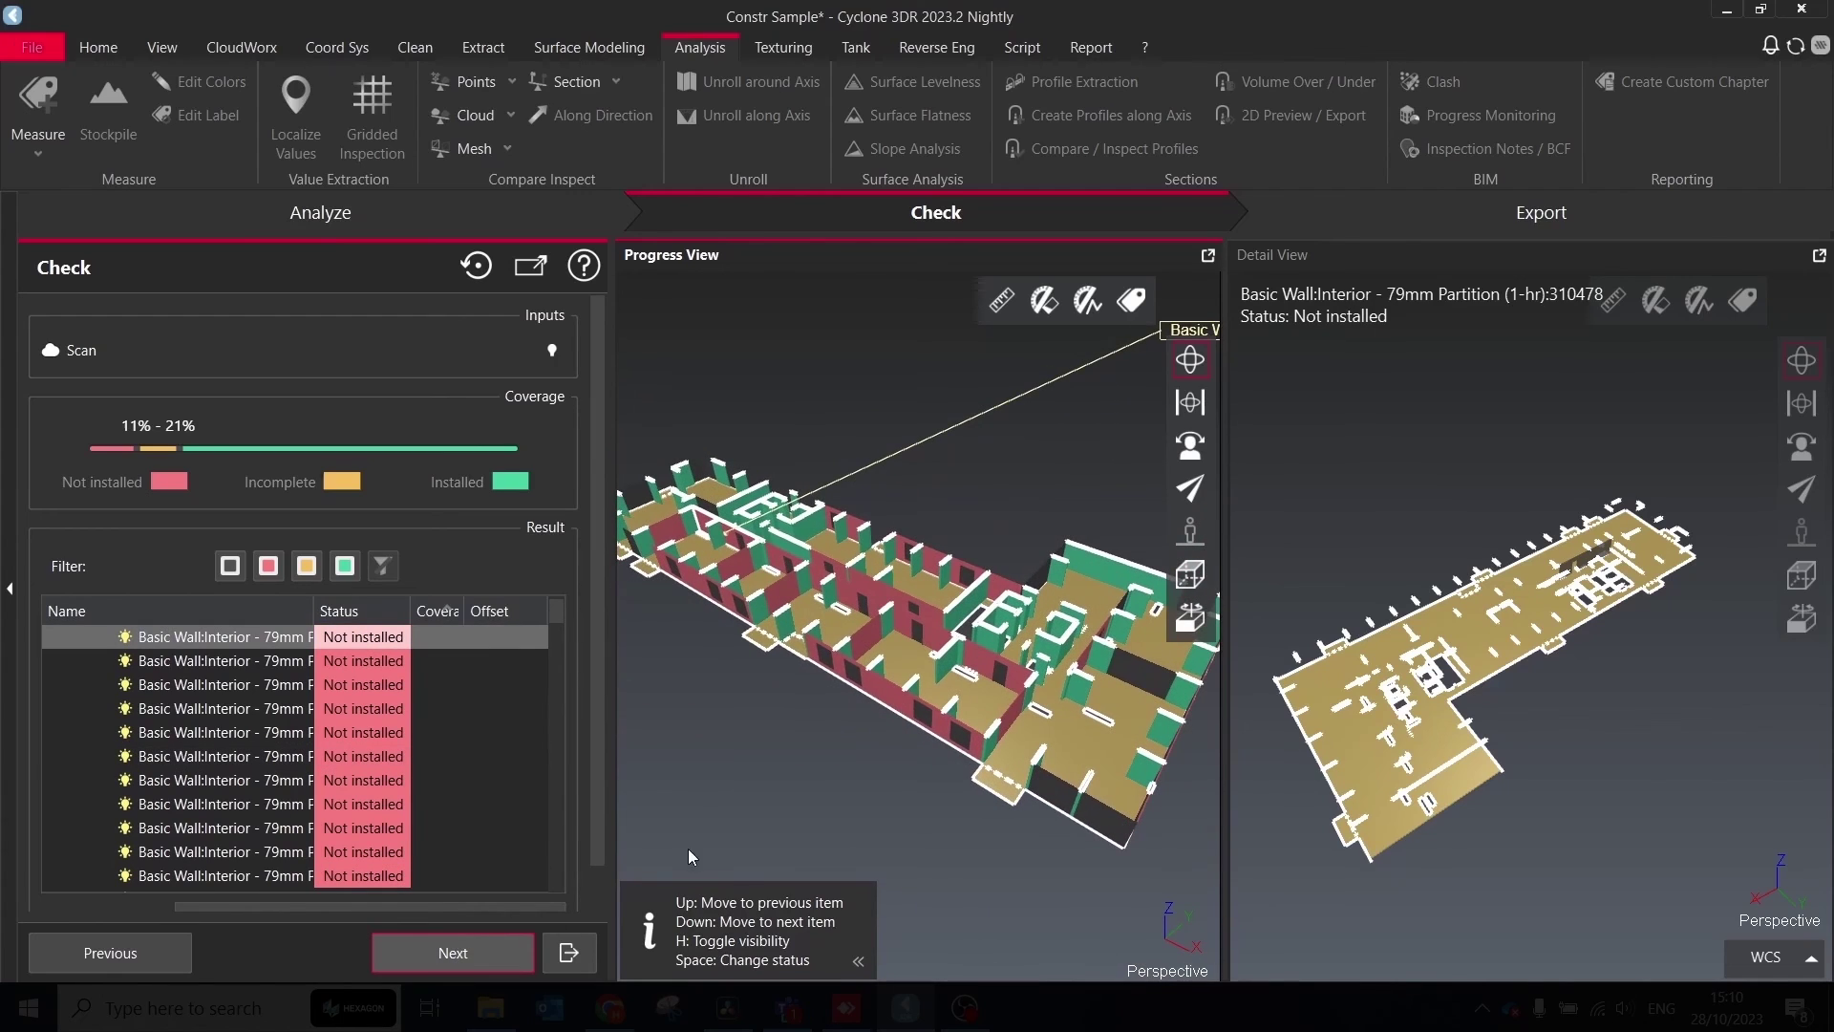
Continue to the Export stage, frame the whole building and update the global view
{"action": "key", "text": "Return"}
{"action": "scroll", "coordinate": [1158, 575], "scroll_direction": "down", "scroll_amount": 2}
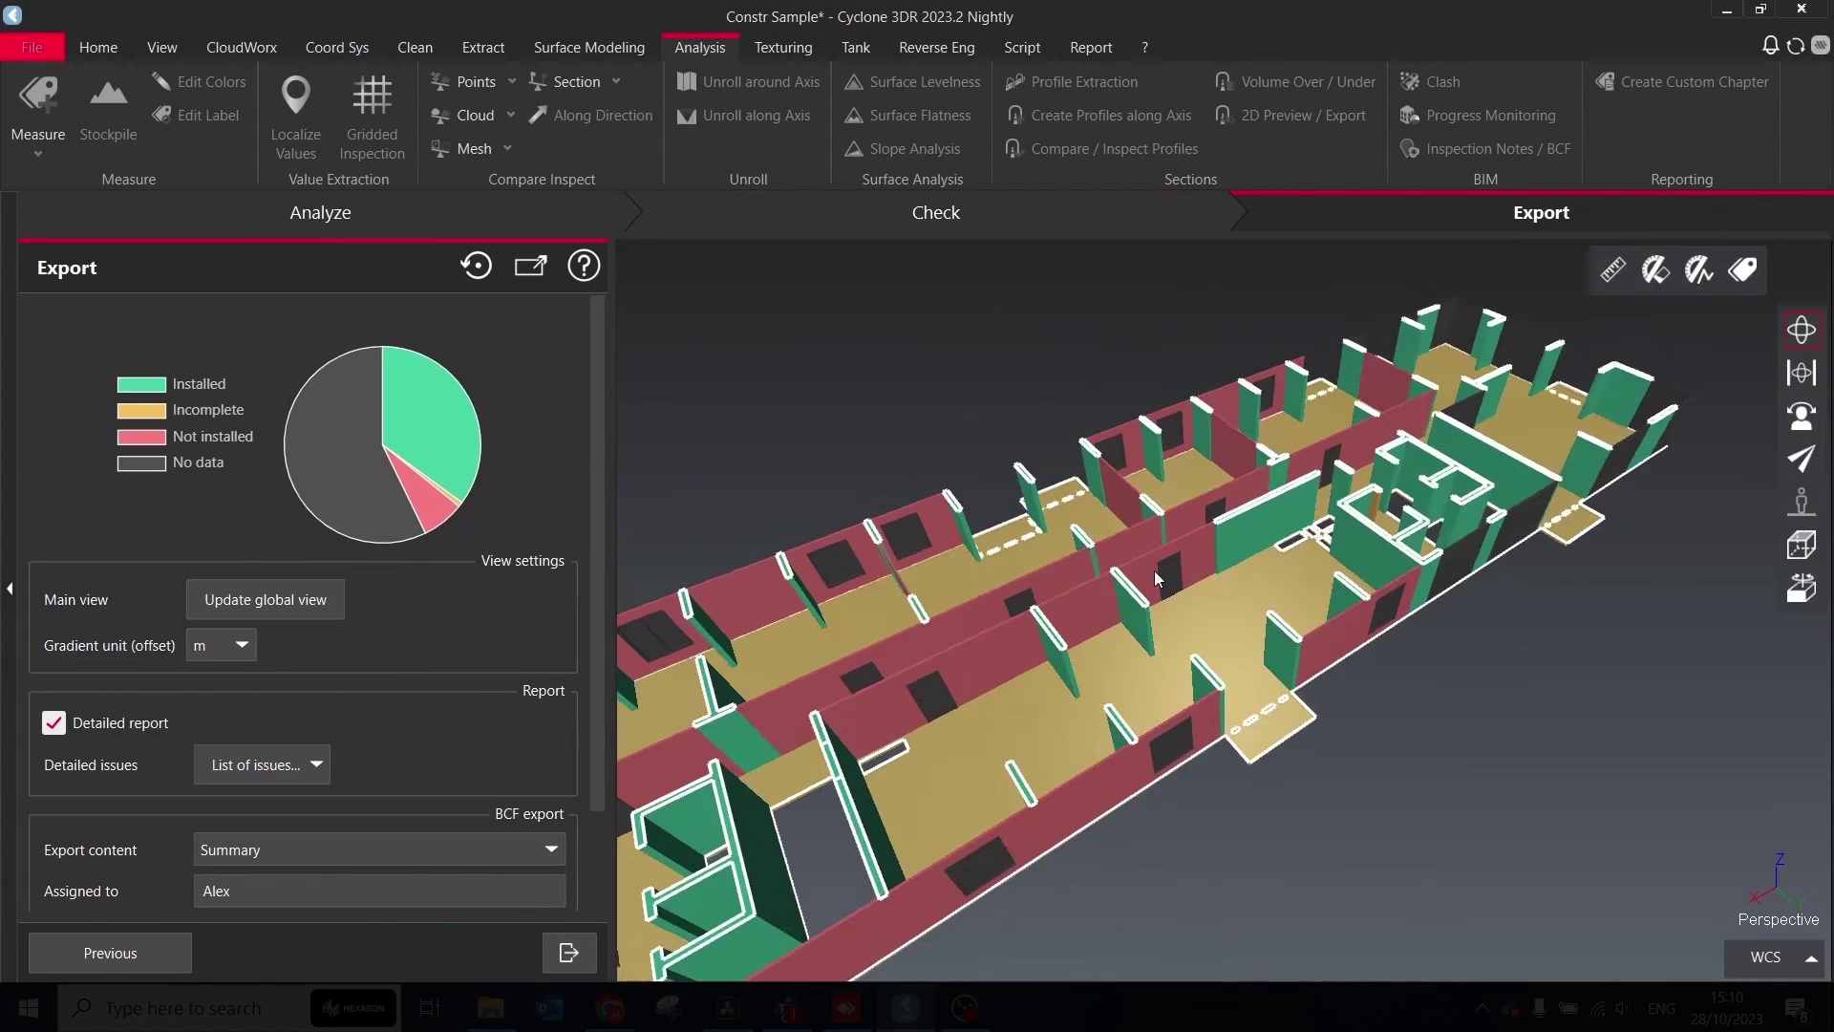
{"action": "left_click_drag", "start_coordinate": [1184, 559], "coordinate": [599, 591]}
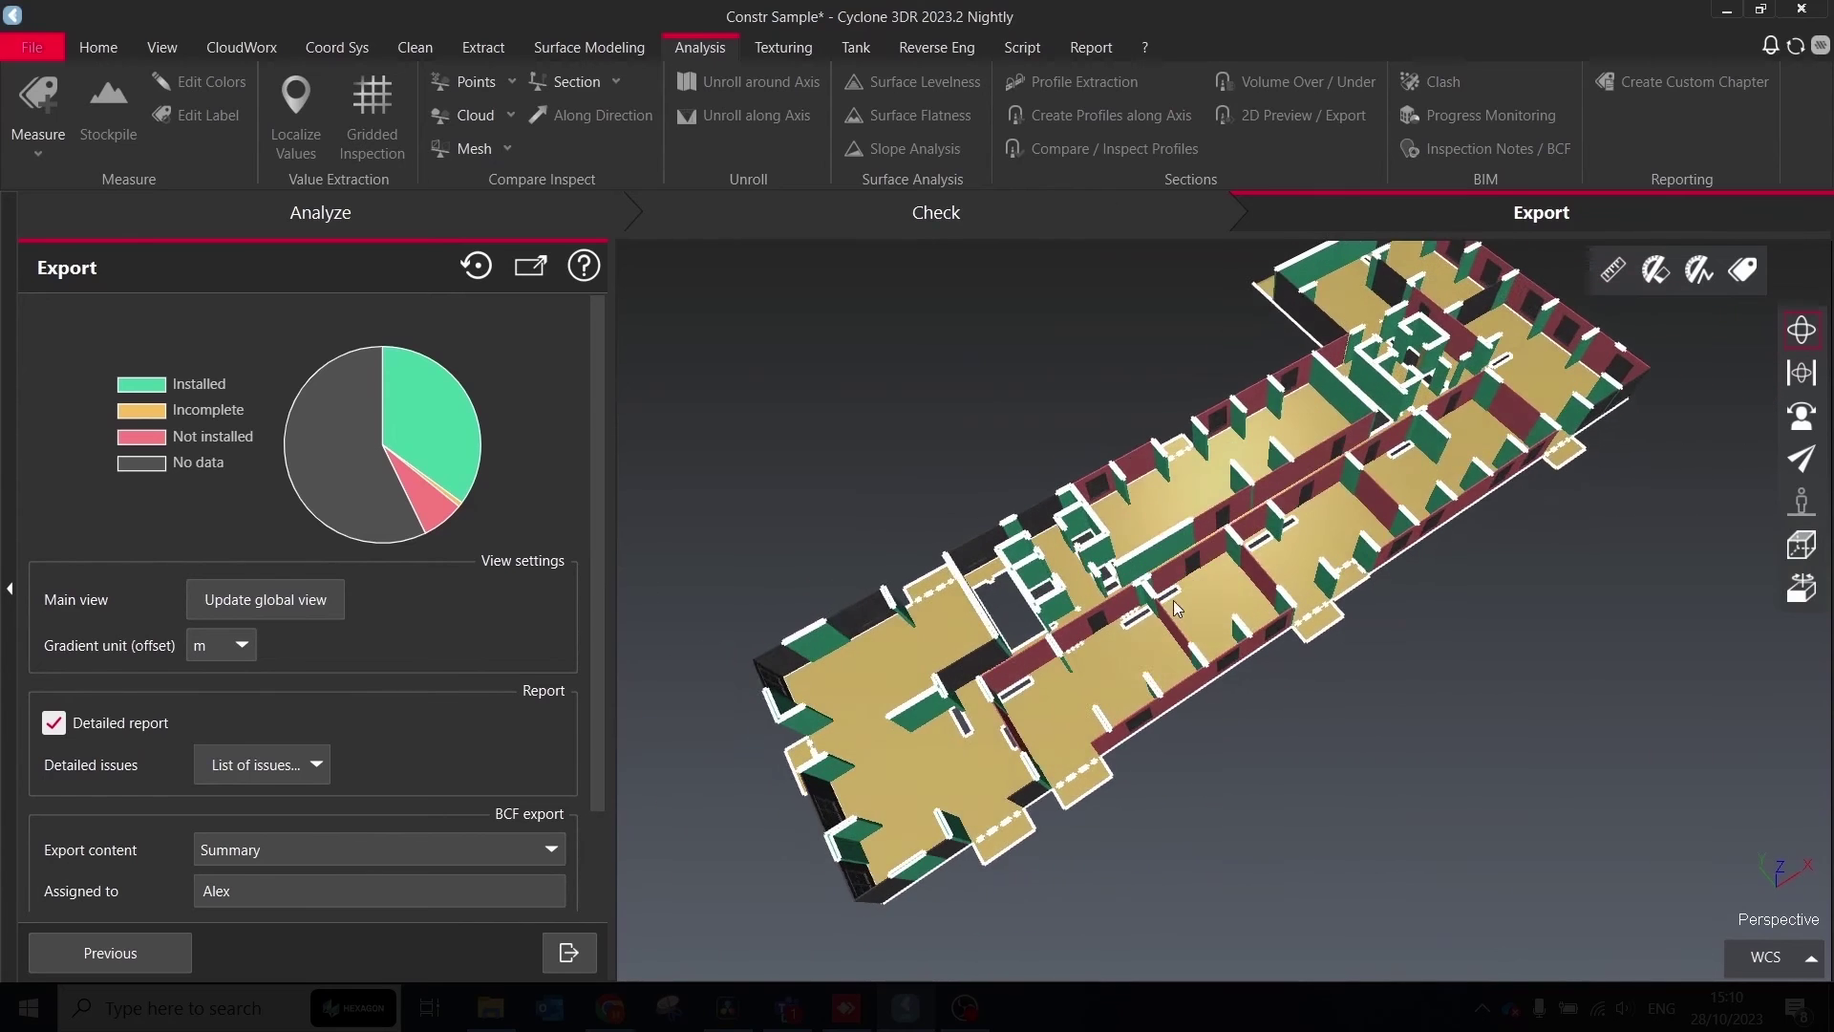
{"action": "scroll", "coordinate": [353, 764], "scroll_direction": "down", "scroll_amount": 1}
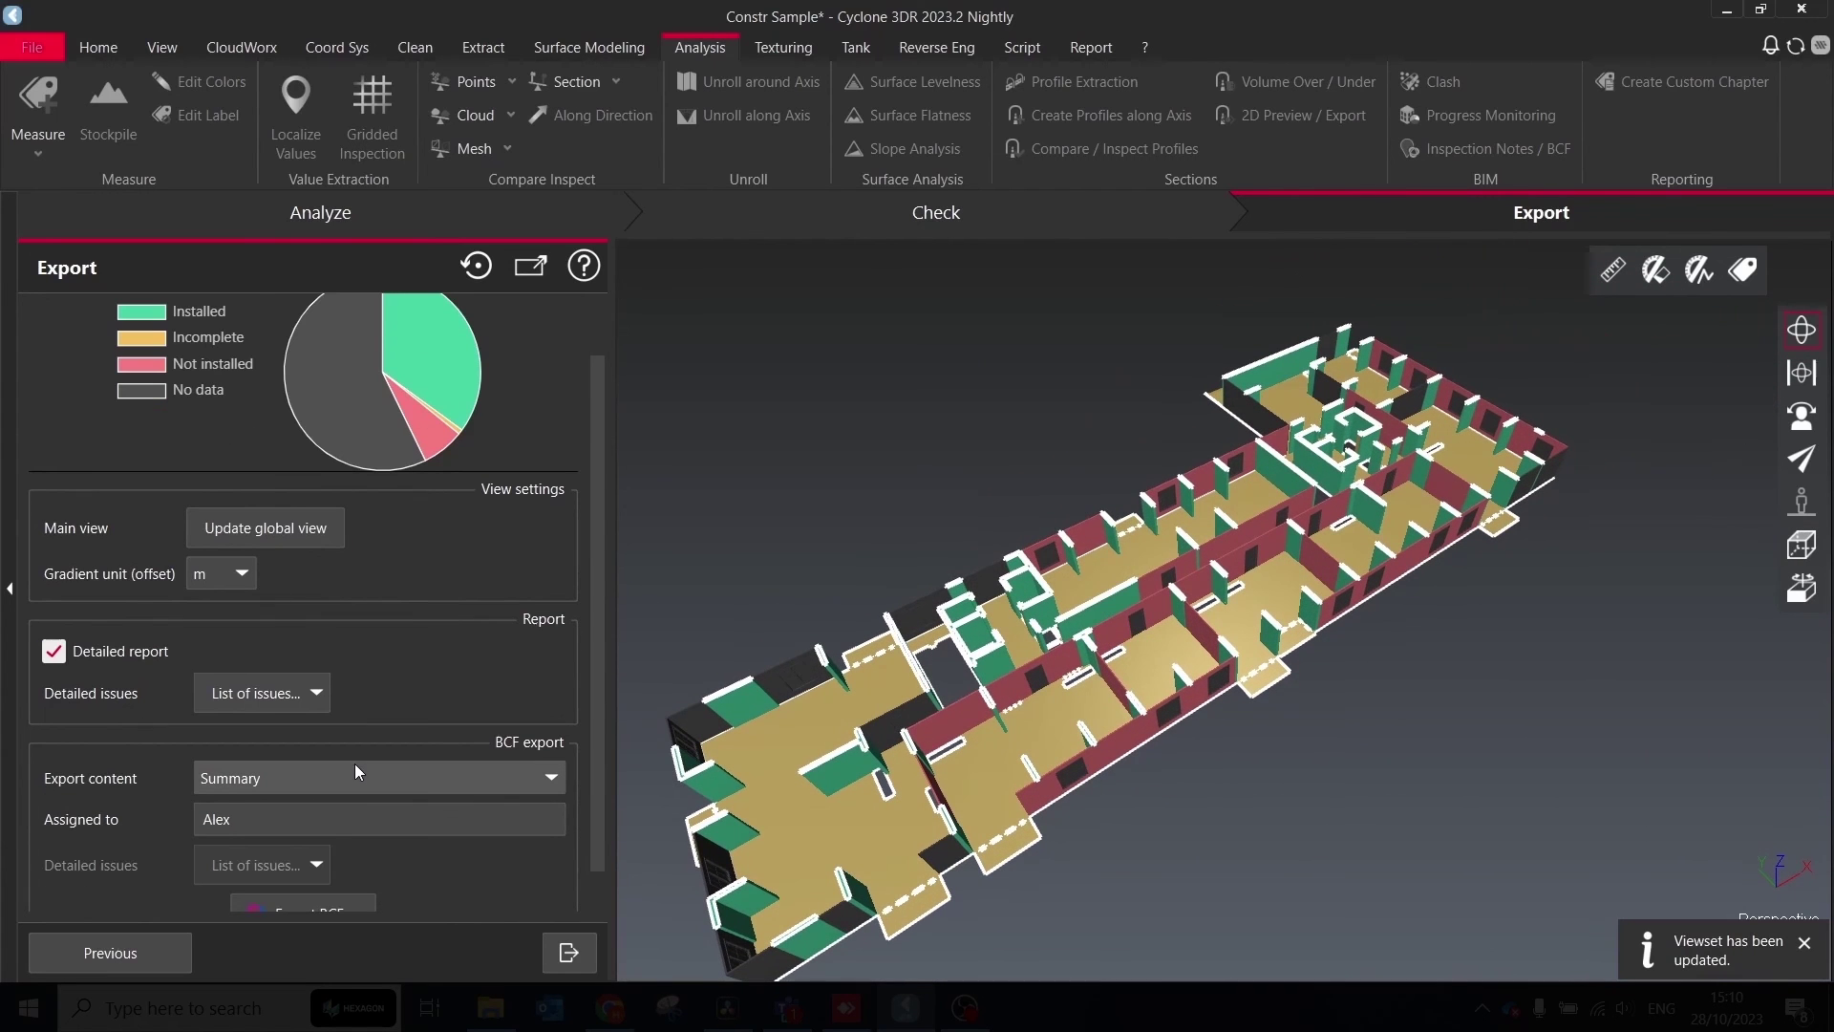
Keep the detailed report enabled, set the BCF export content to Summary + detailed issues and export the BCF
{"action": "left_click", "coordinate": [59, 651]}
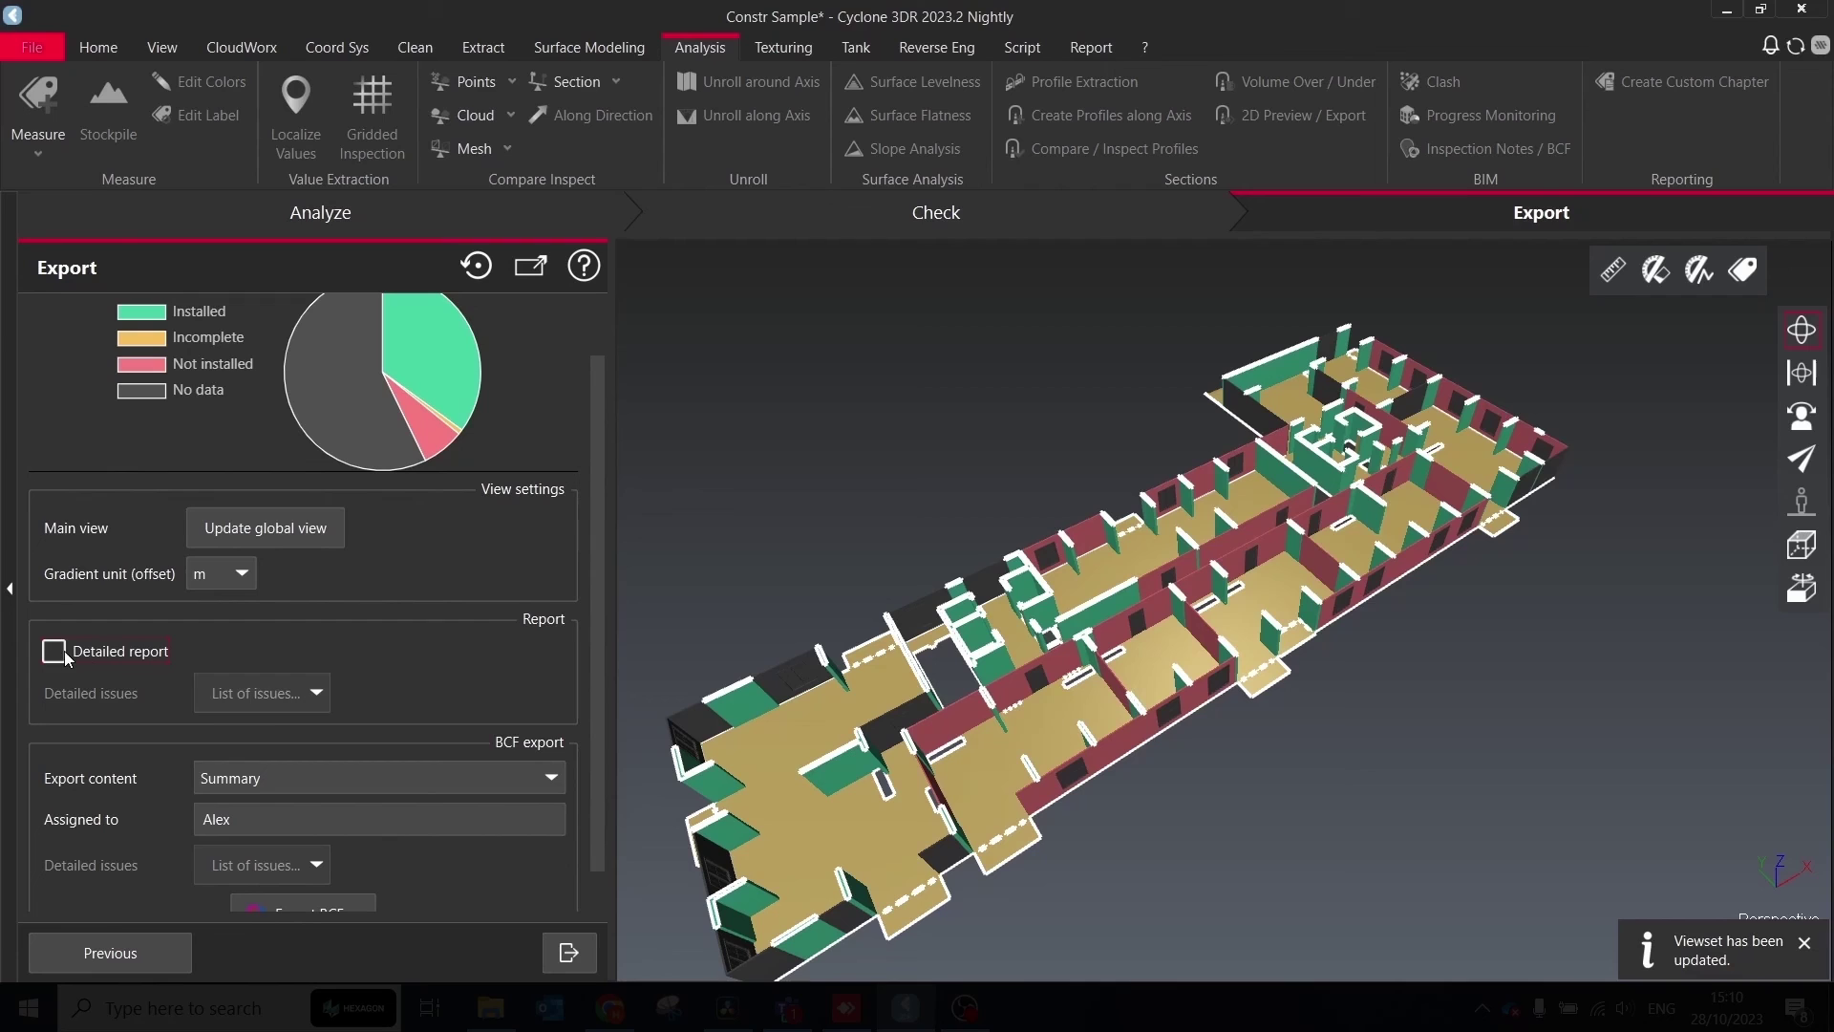
{"action": "left_click", "coordinate": [256, 822]}
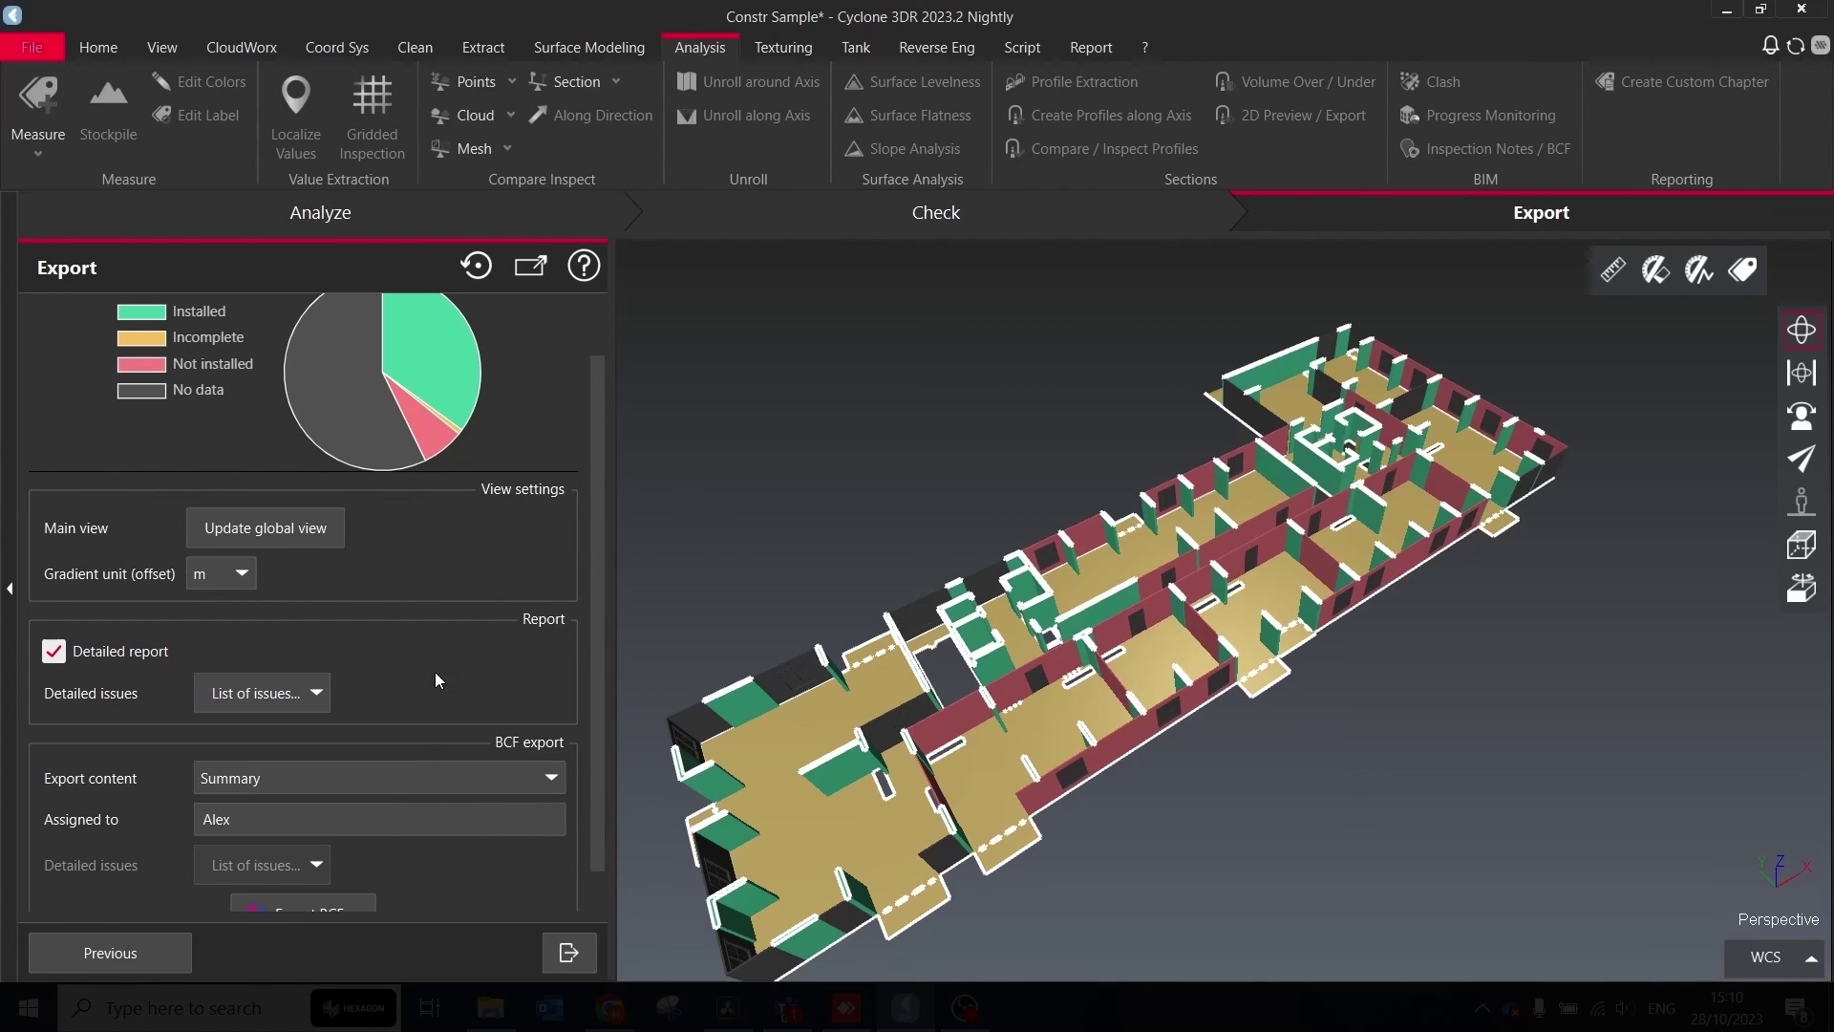
{"action": "left_click", "coordinate": [355, 766]}
{"action": "left_click", "coordinate": [343, 845]}
{"action": "scroll", "coordinate": [342, 795], "scroll_direction": "down", "scroll_amount": 1}
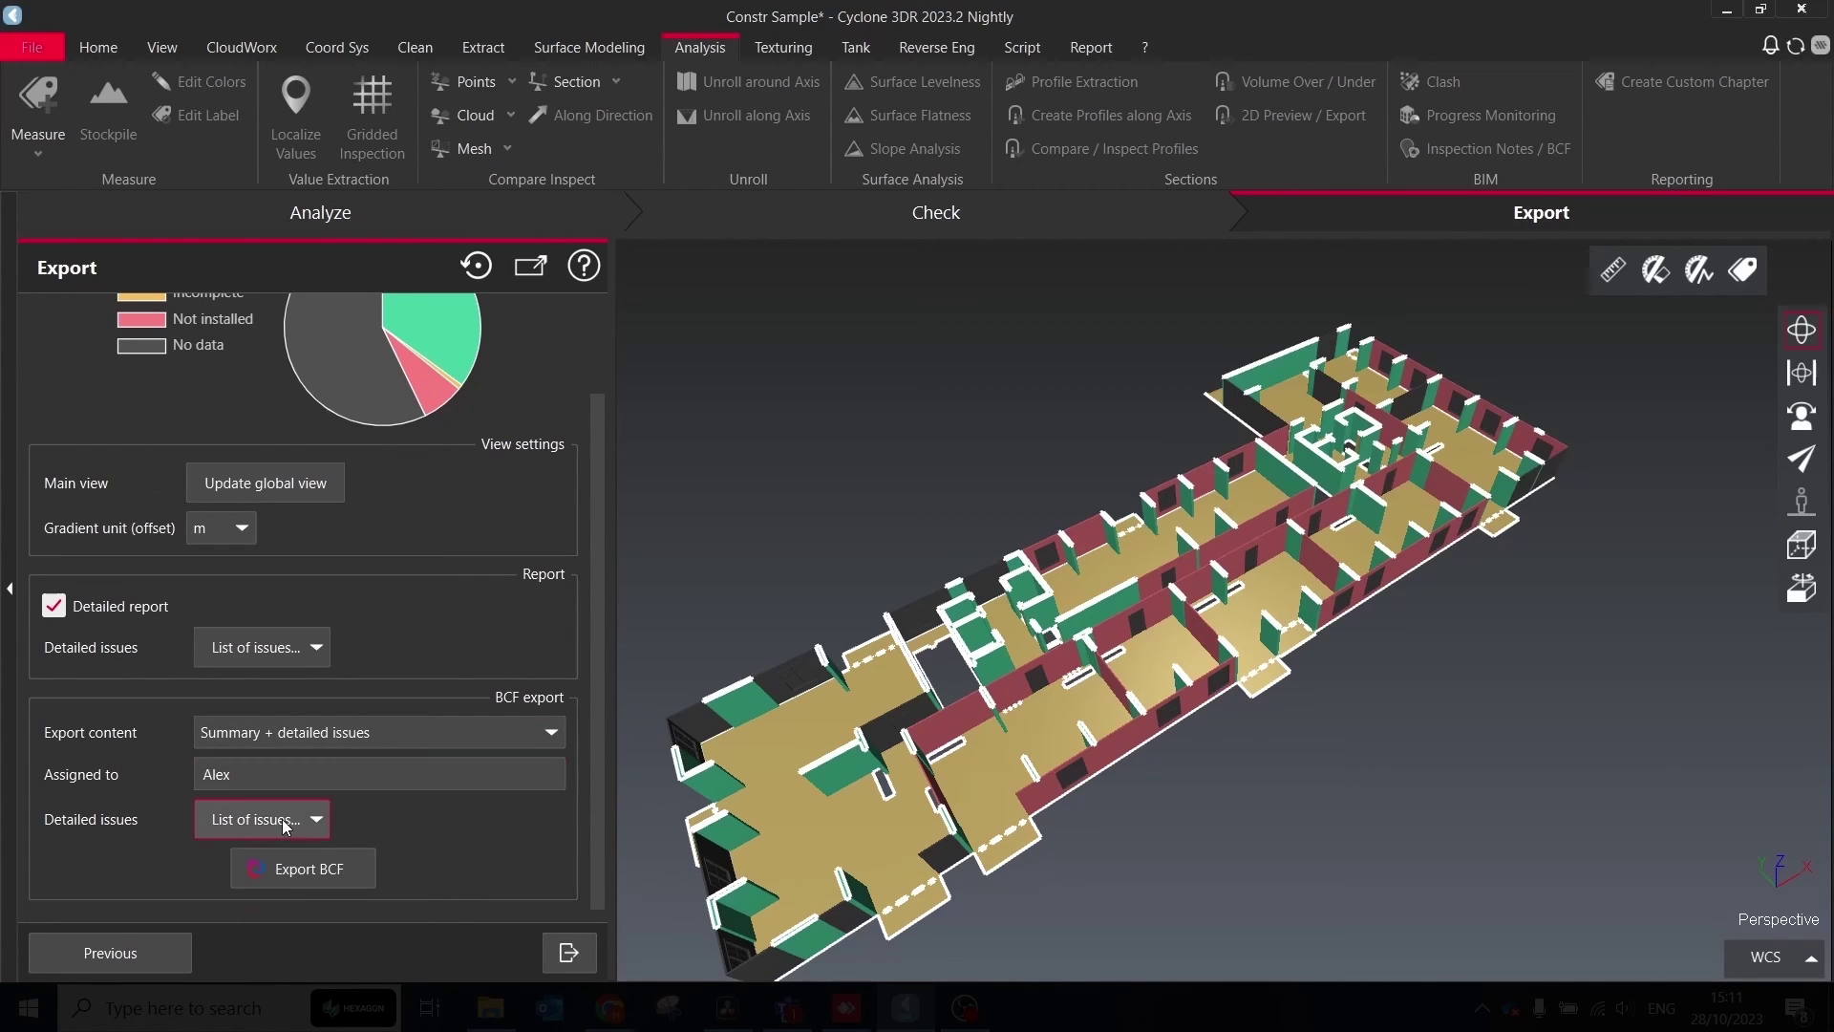
{"action": "left_click", "coordinate": [321, 872]}
{"action": "left_click", "coordinate": [892, 686]}
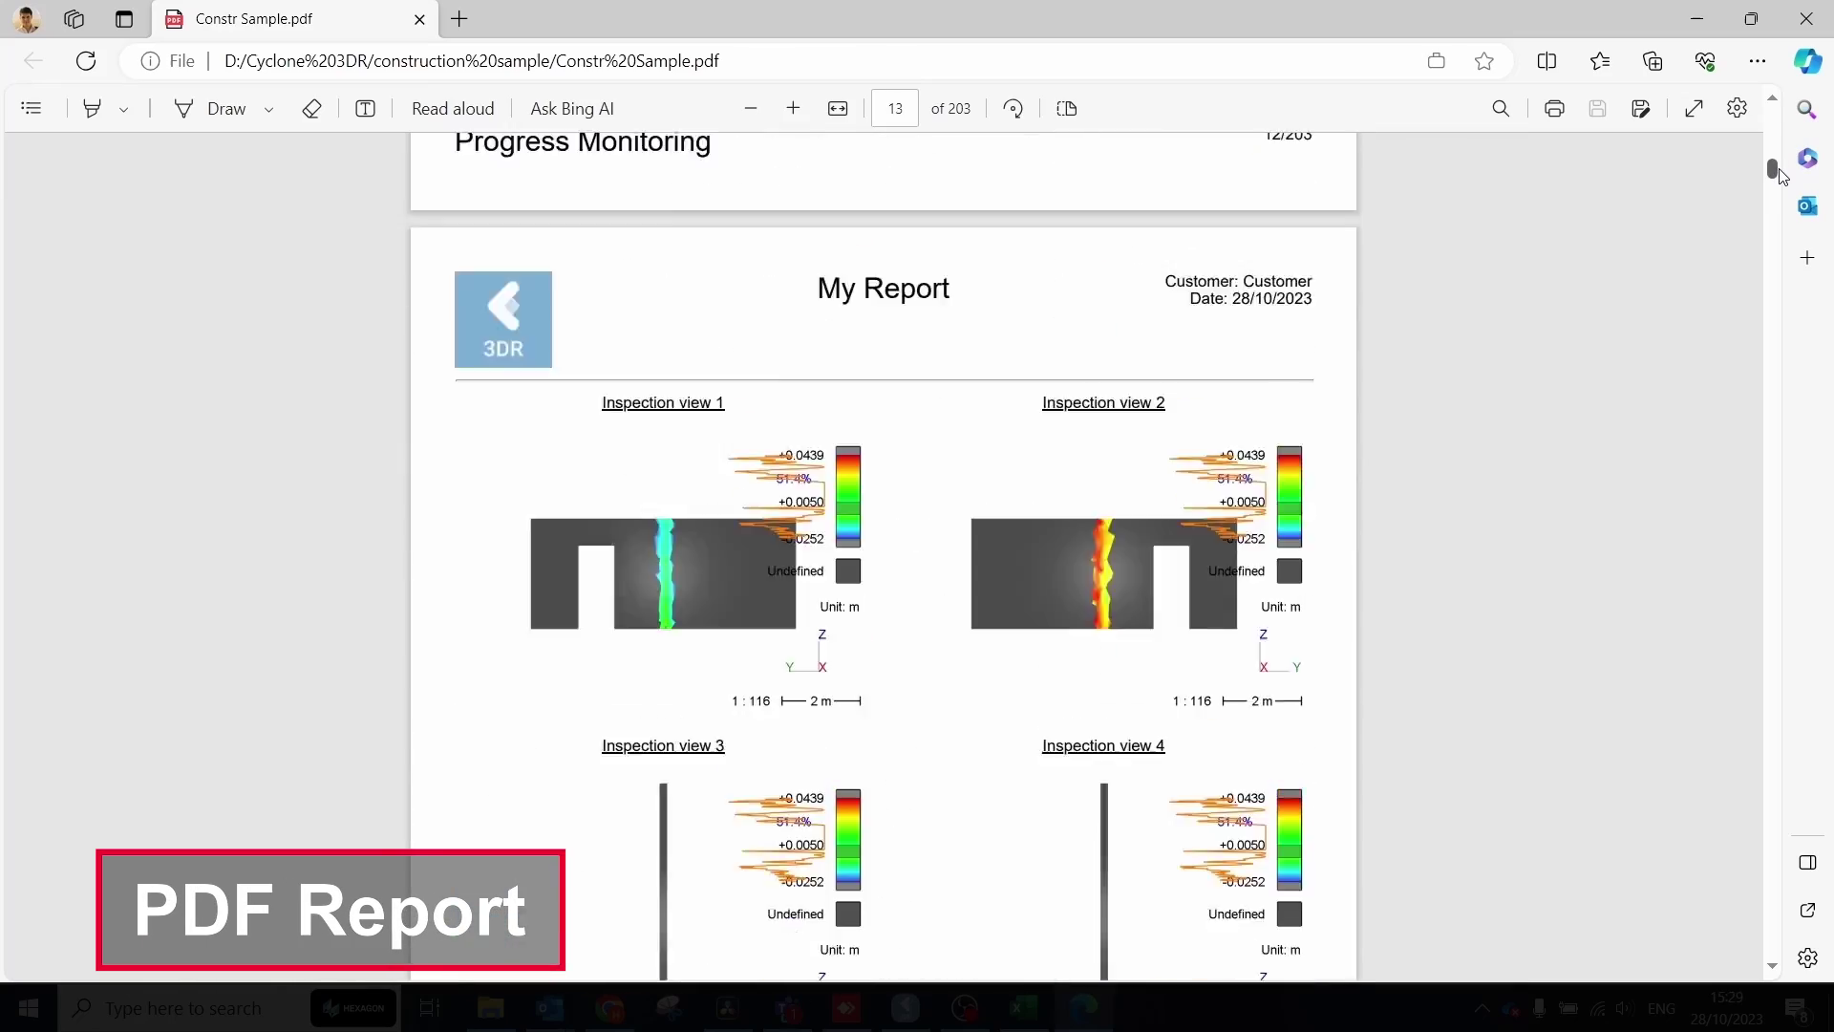
Look through the progress monitoring PDF report in the browser and the CSV results table in Excel
{"action": "scroll", "coordinate": [1376, 482], "scroll_direction": "down", "scroll_amount": 20}
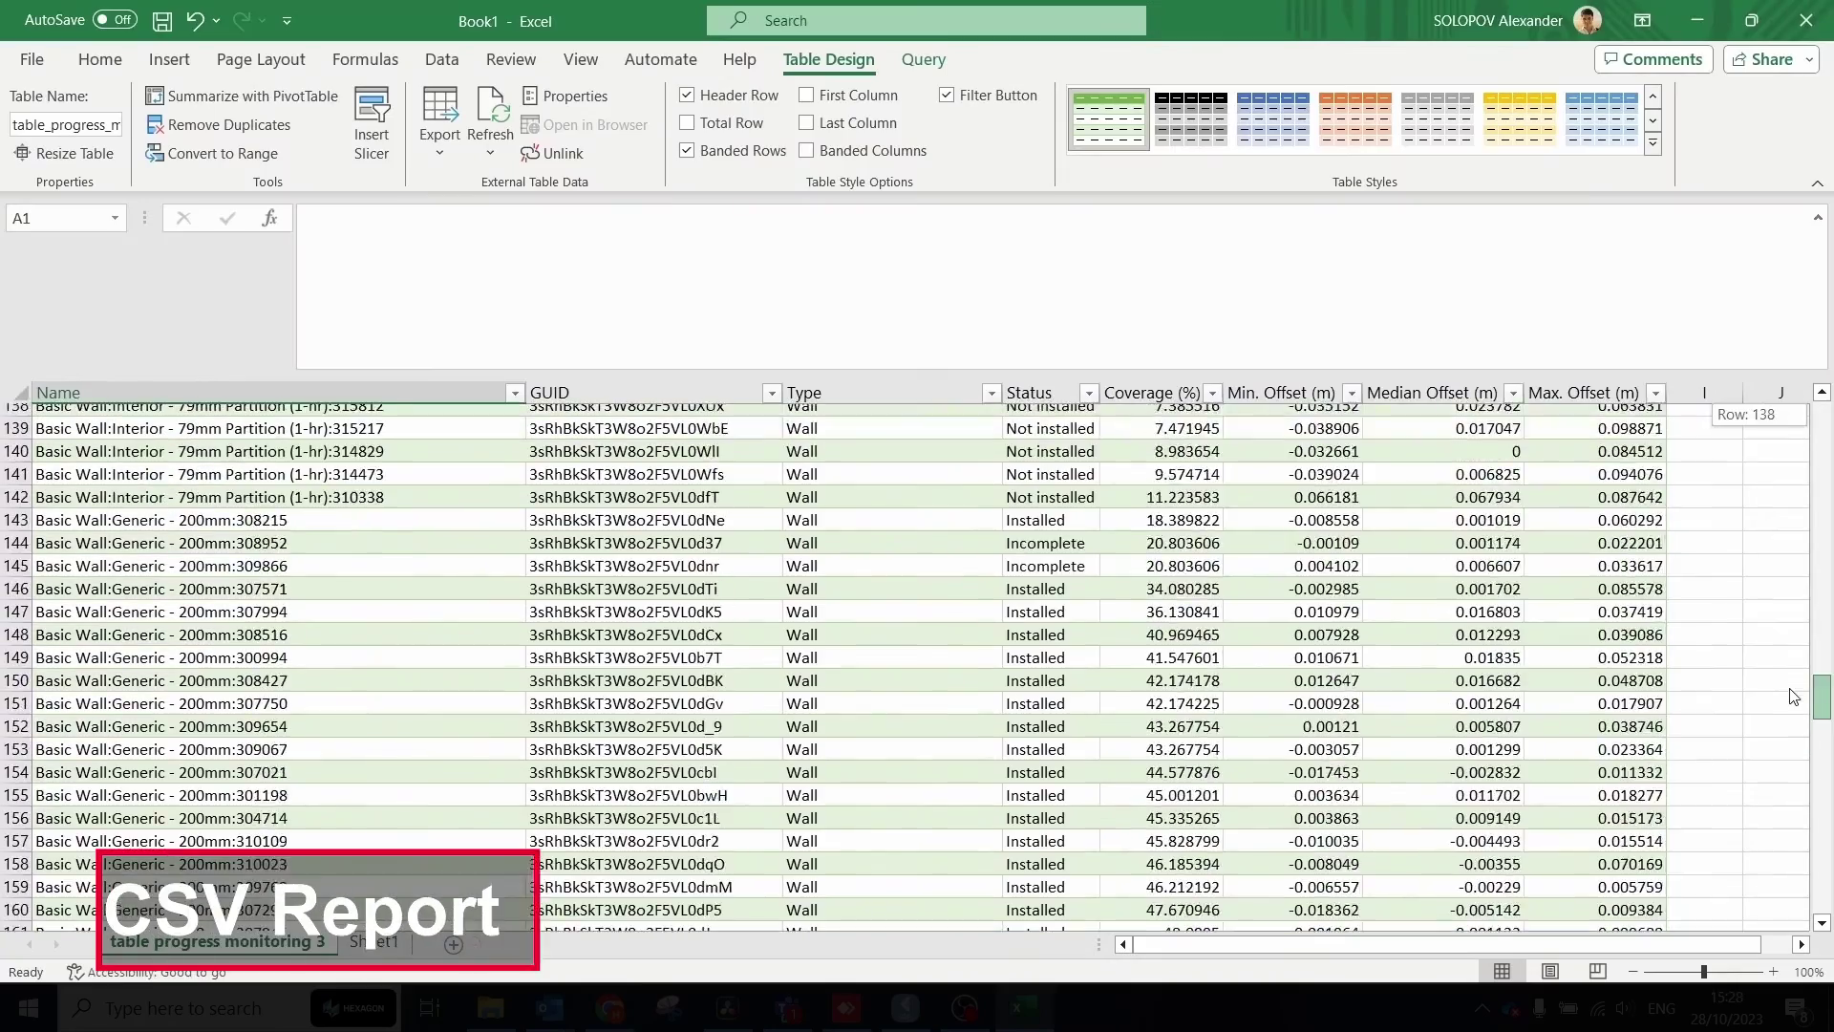
{"action": "left_click_drag", "start_coordinate": [1794, 697], "coordinate": [1770, 574]}
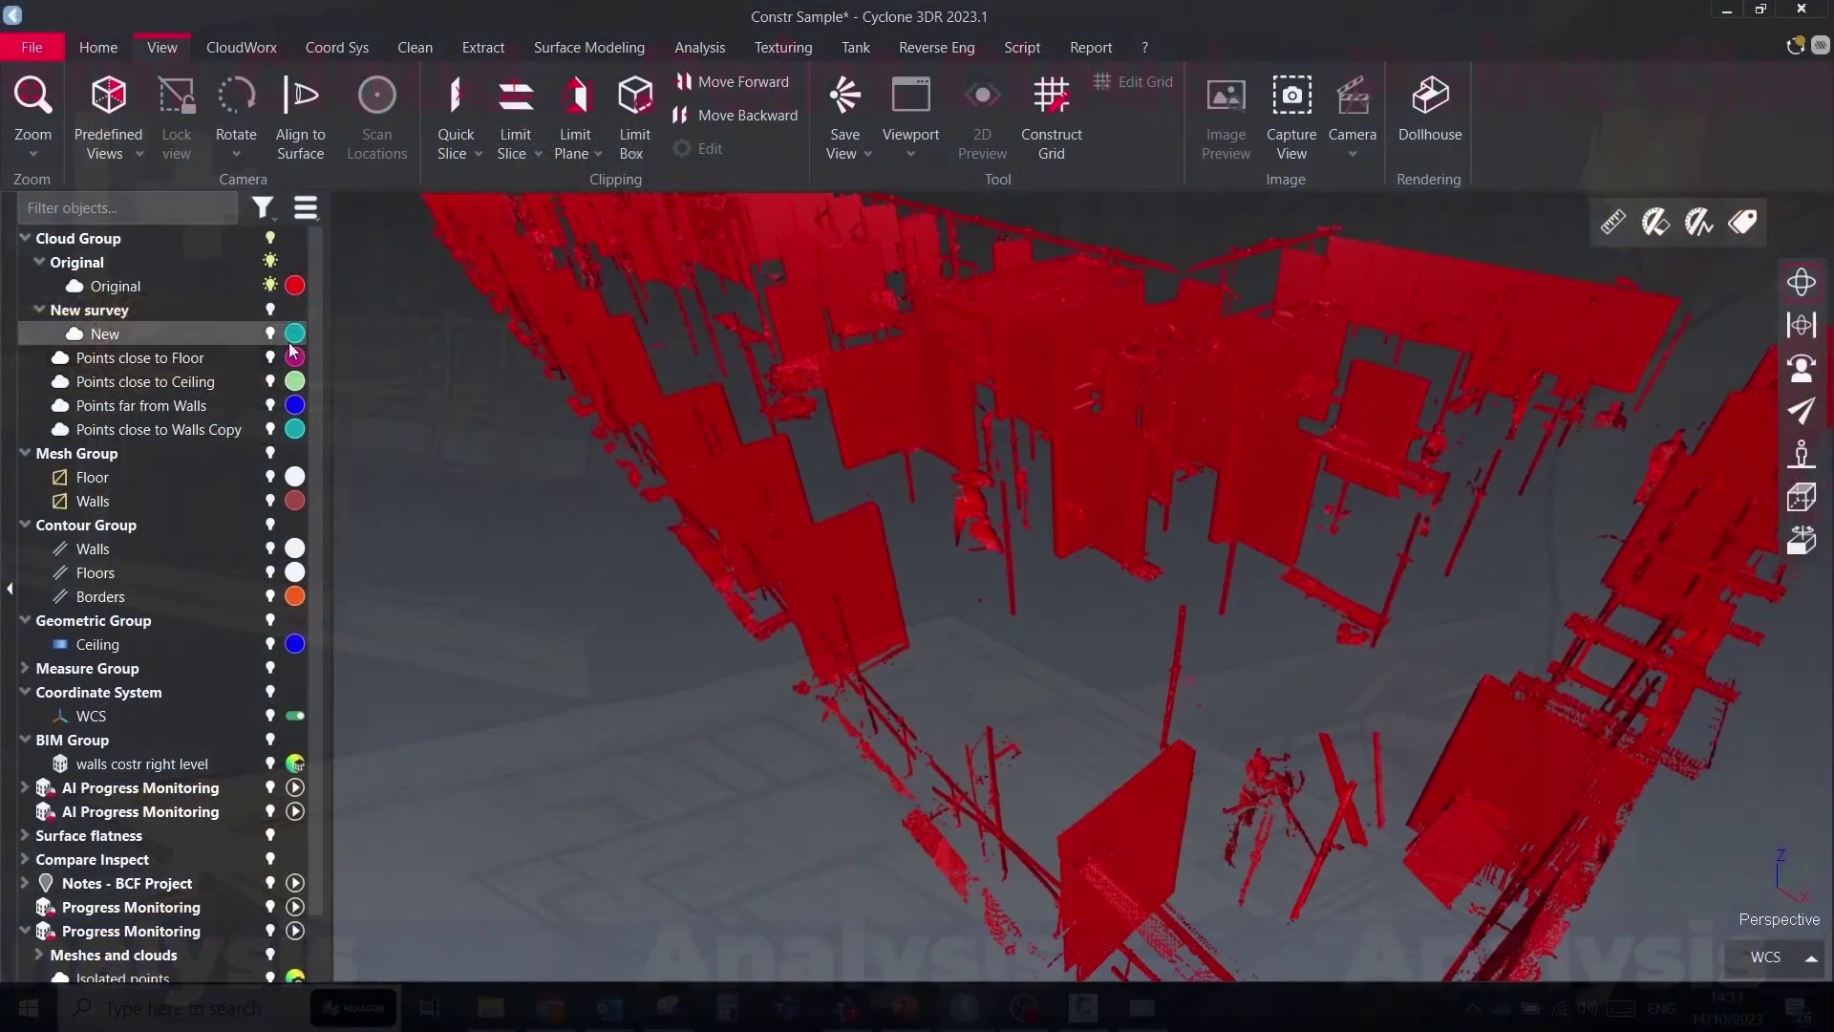
Show the New survey cloud and preview a Cloud vs Cloud inspection of it with the Original cloud as reference
{"action": "left_click", "coordinate": [271, 333]}
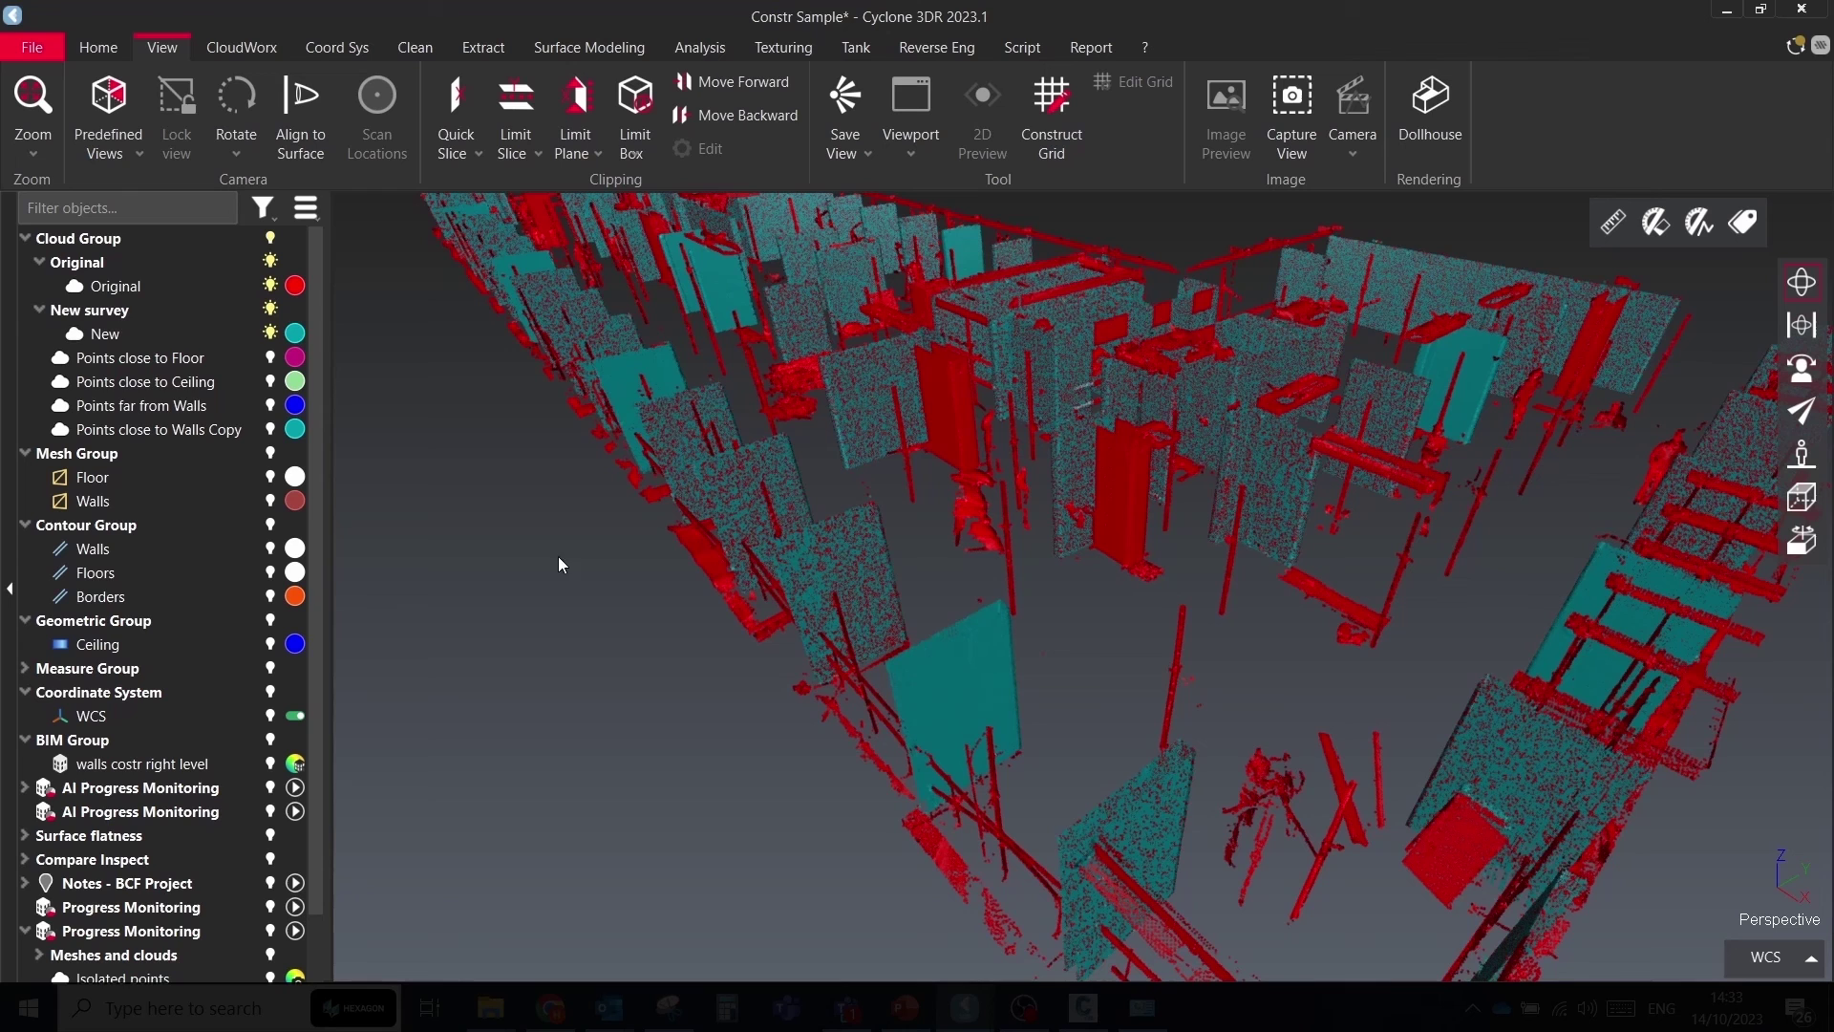
{"action": "left_click", "coordinate": [134, 286]}
{"action": "left_click", "coordinate": [144, 333], "text": "ctrl"}
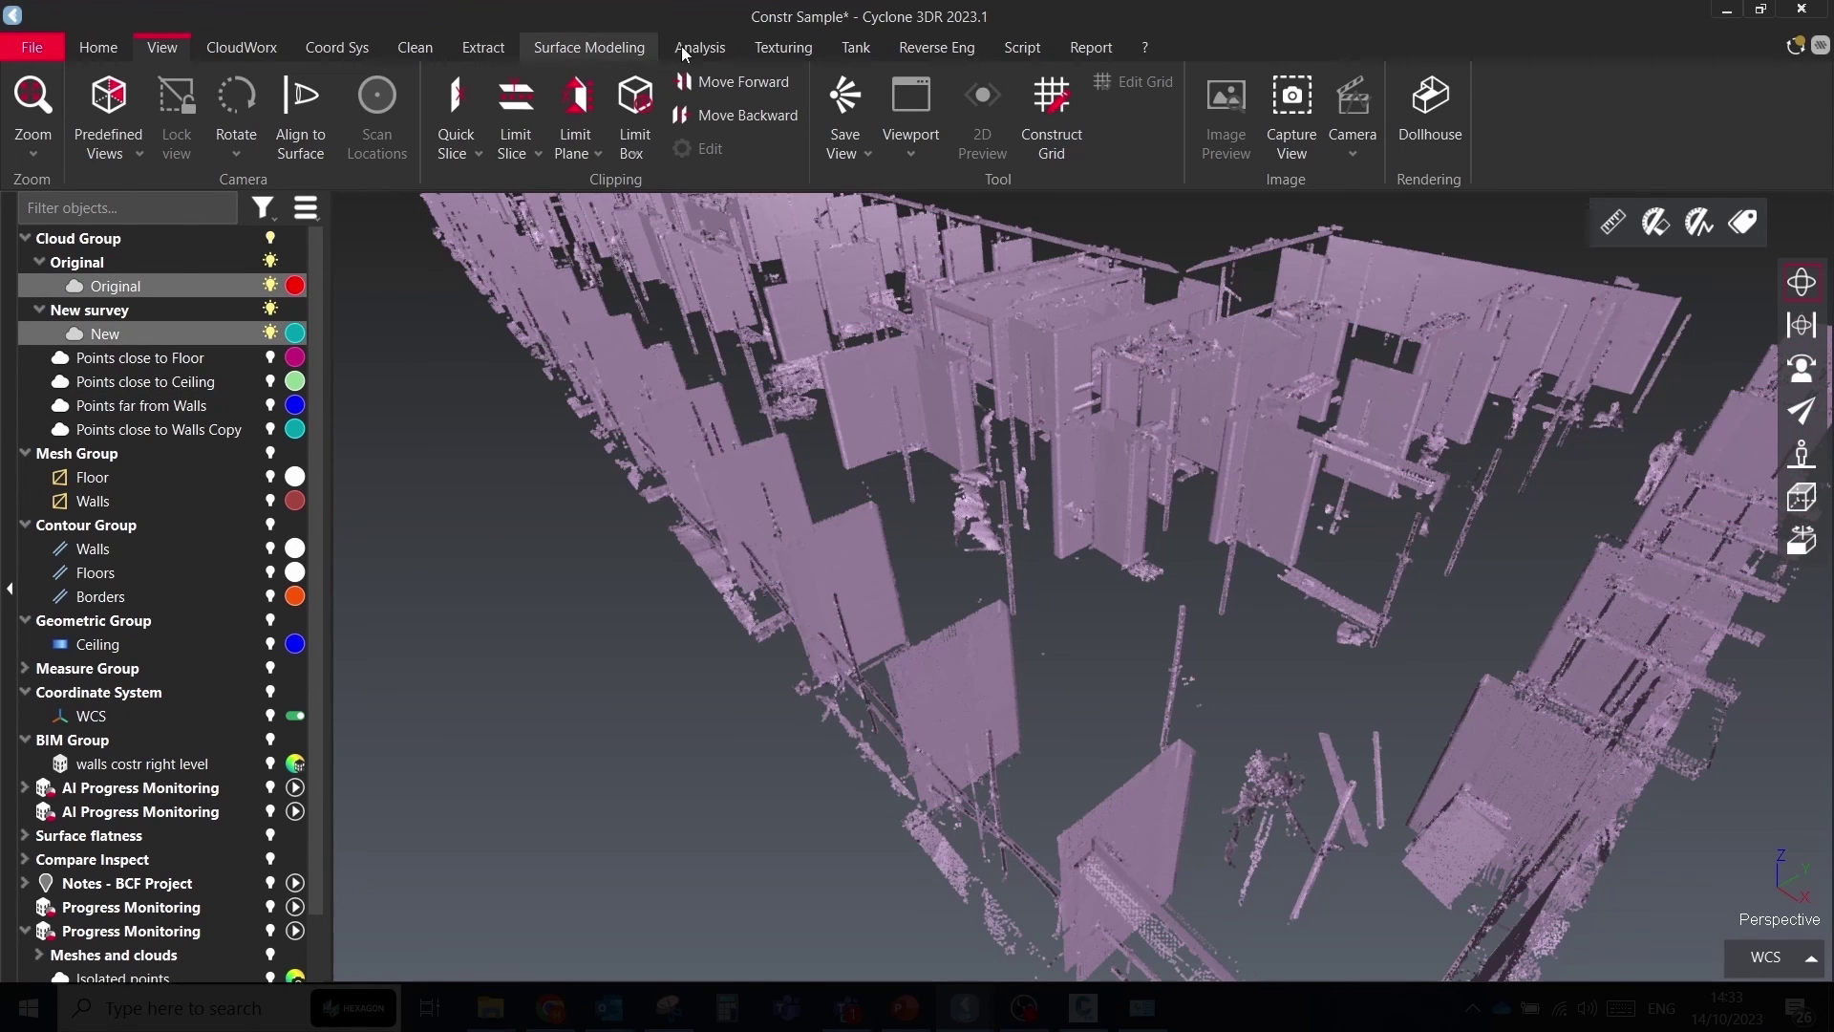
{"action": "left_click", "coordinate": [698, 47]}
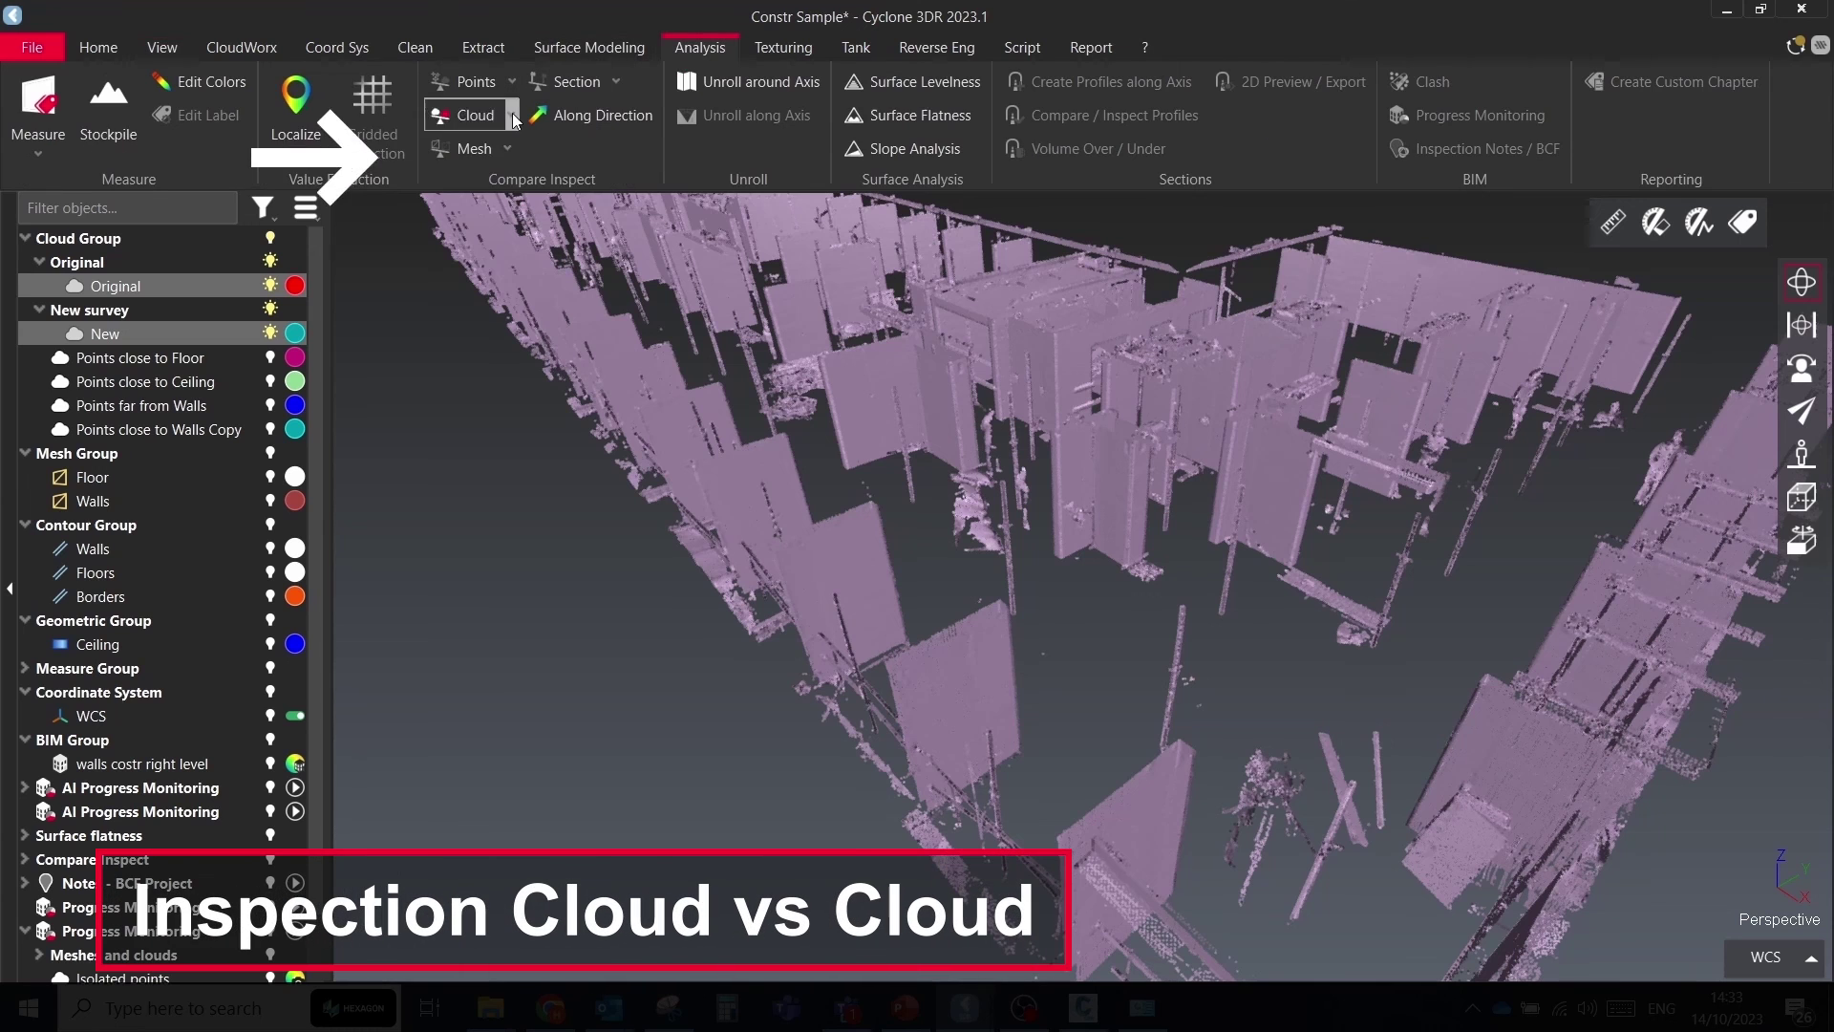
{"action": "left_click", "coordinate": [496, 161]}
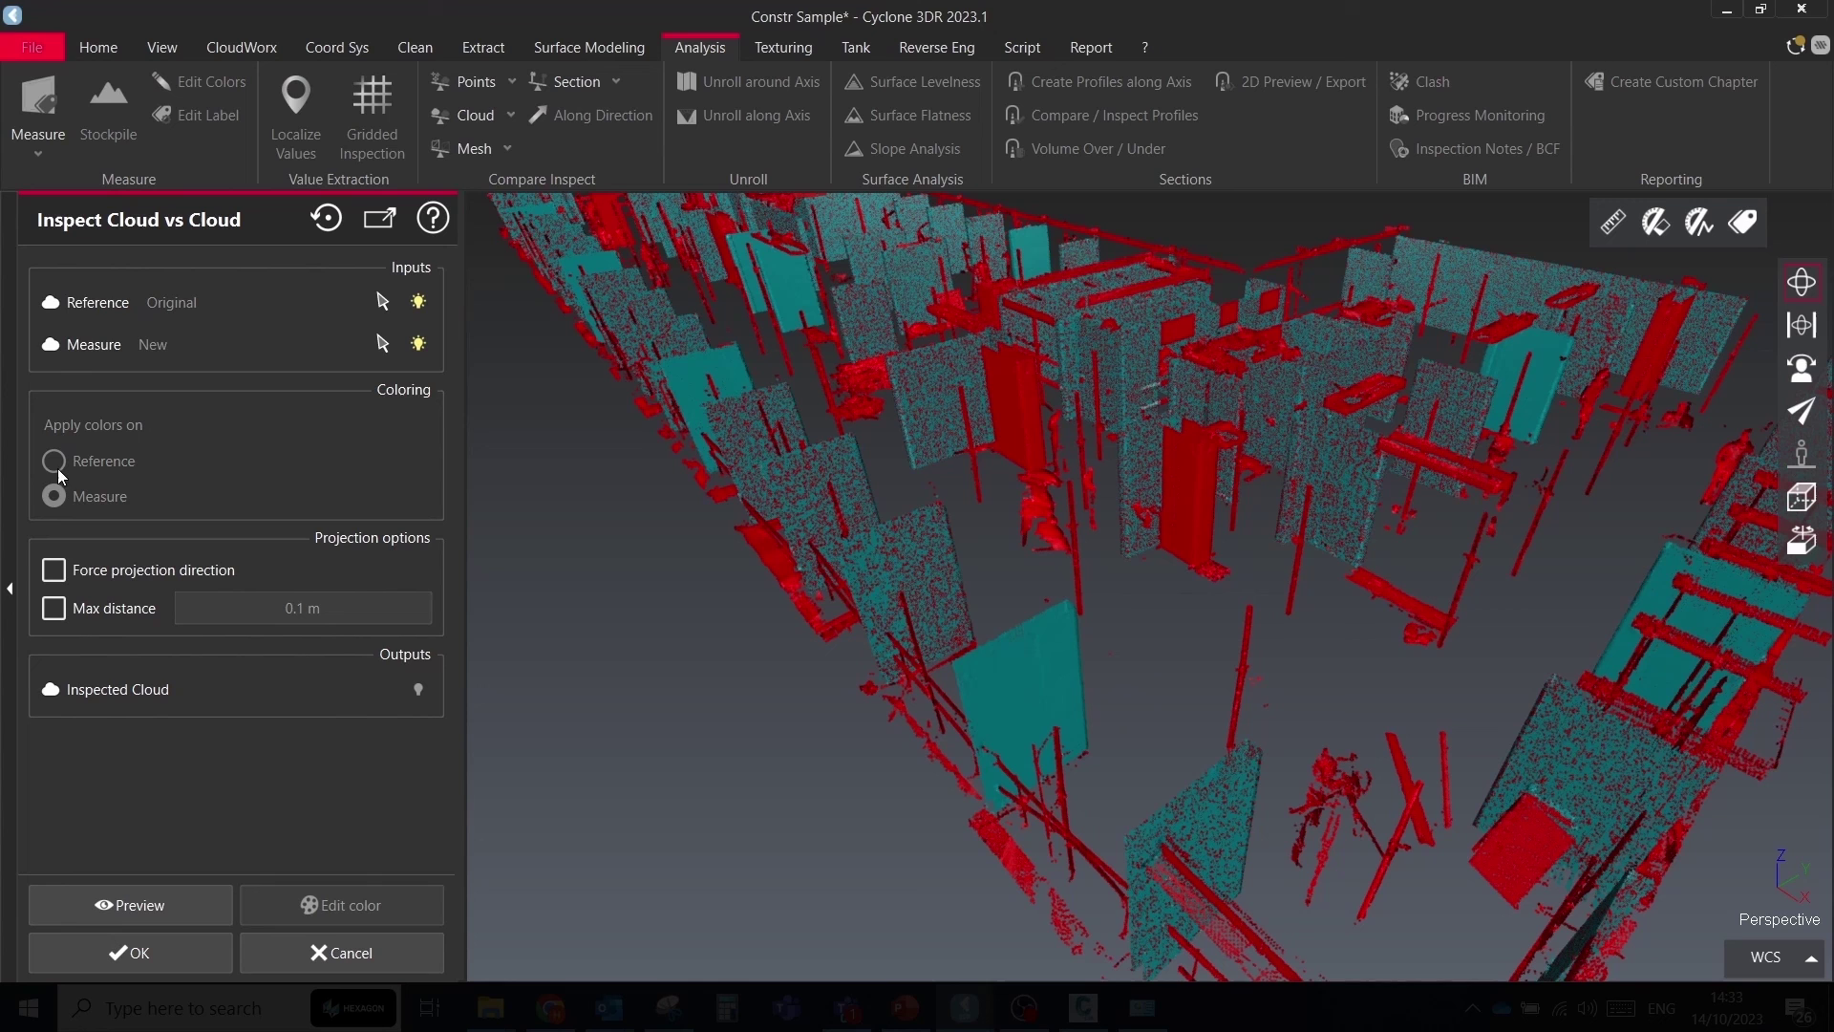
{"action": "left_click", "coordinate": [138, 905]}
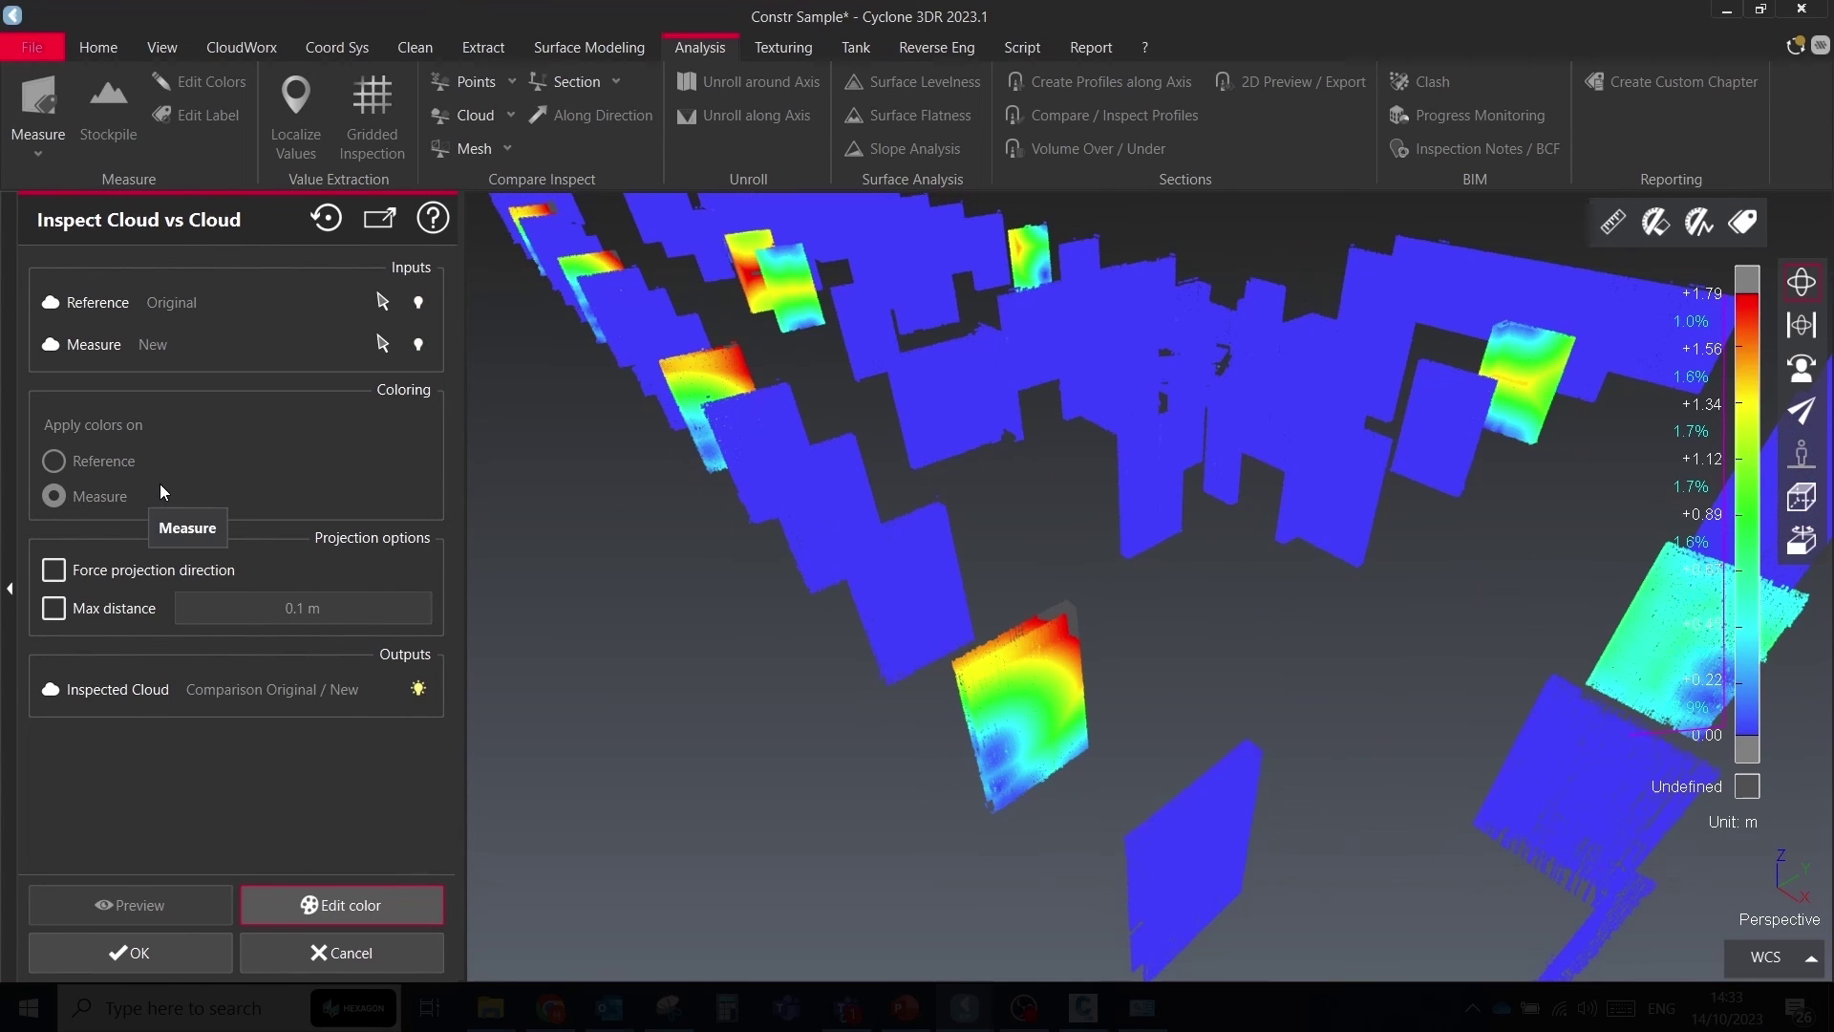
Recolour the comparison with the Over/Under preset, its origin moved close to 0 m, and complete the cloud inspection
{"action": "left_click", "coordinate": [285, 902]}
{"action": "left_click", "coordinate": [91, 305]}
{"action": "left_click", "coordinate": [152, 494]}
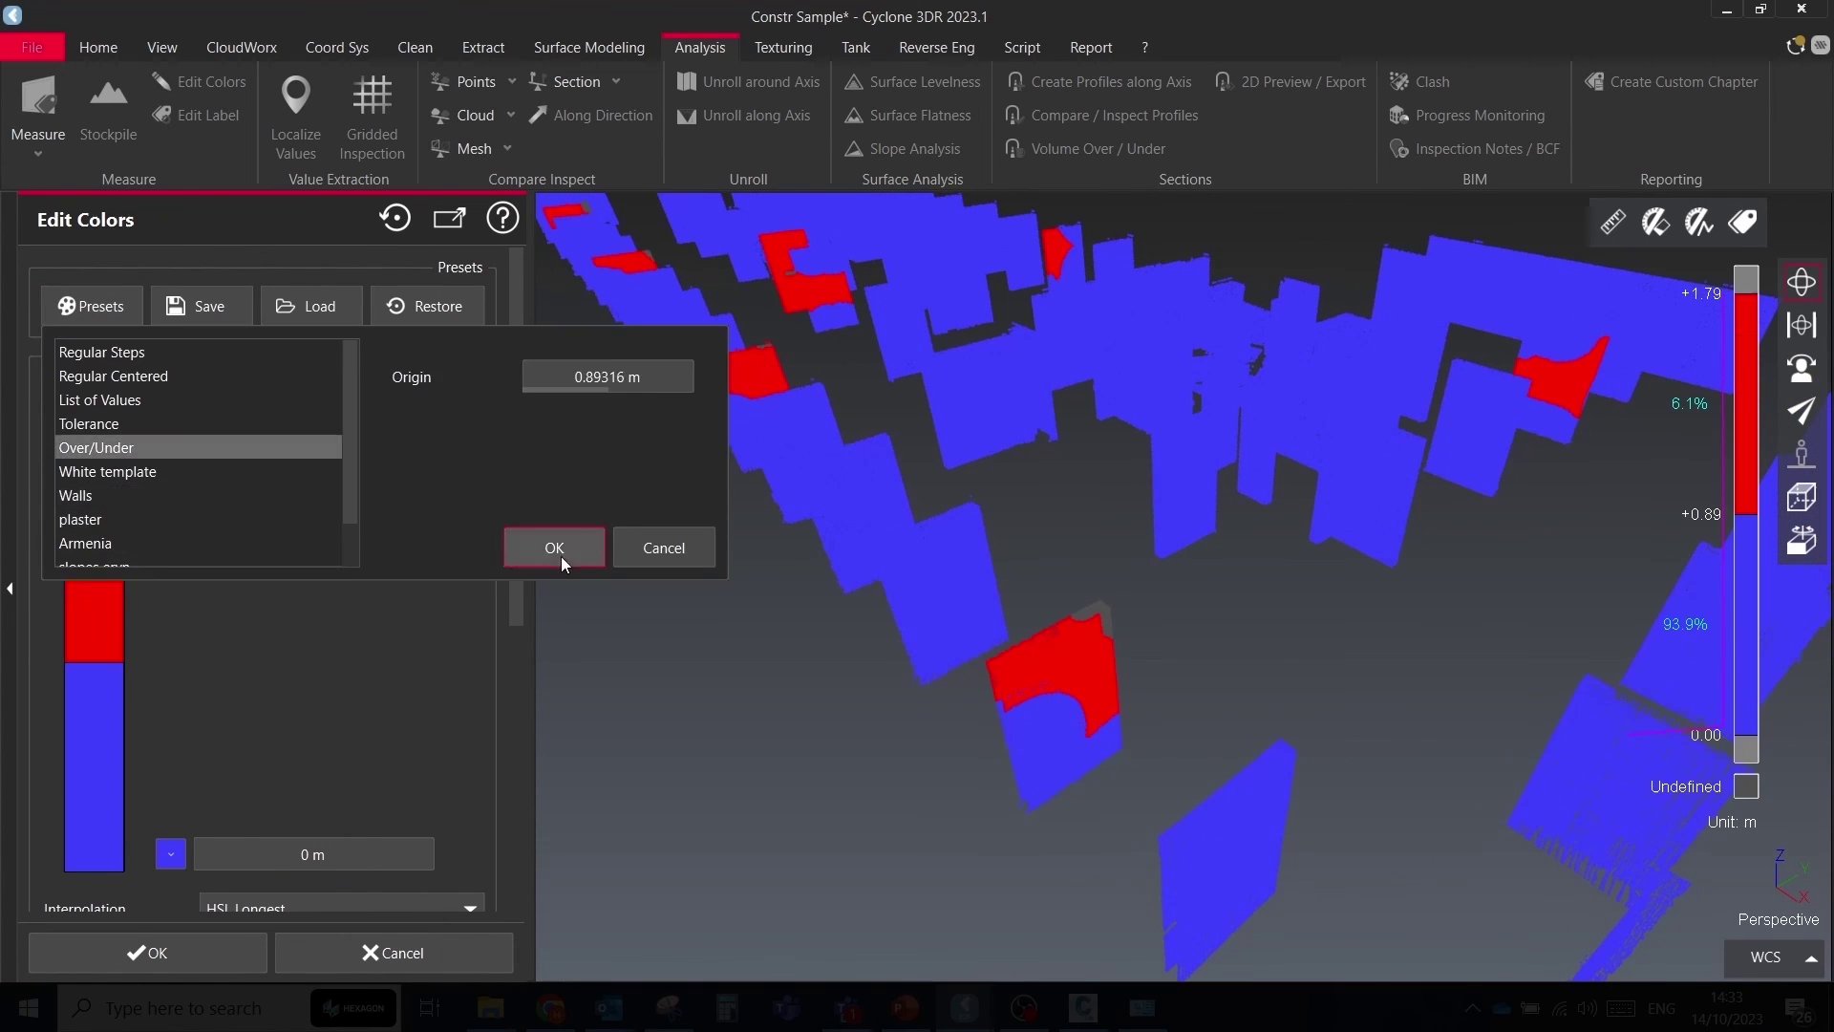
{"action": "left_click", "coordinate": [544, 544]}
{"action": "left_click", "coordinate": [163, 947]}
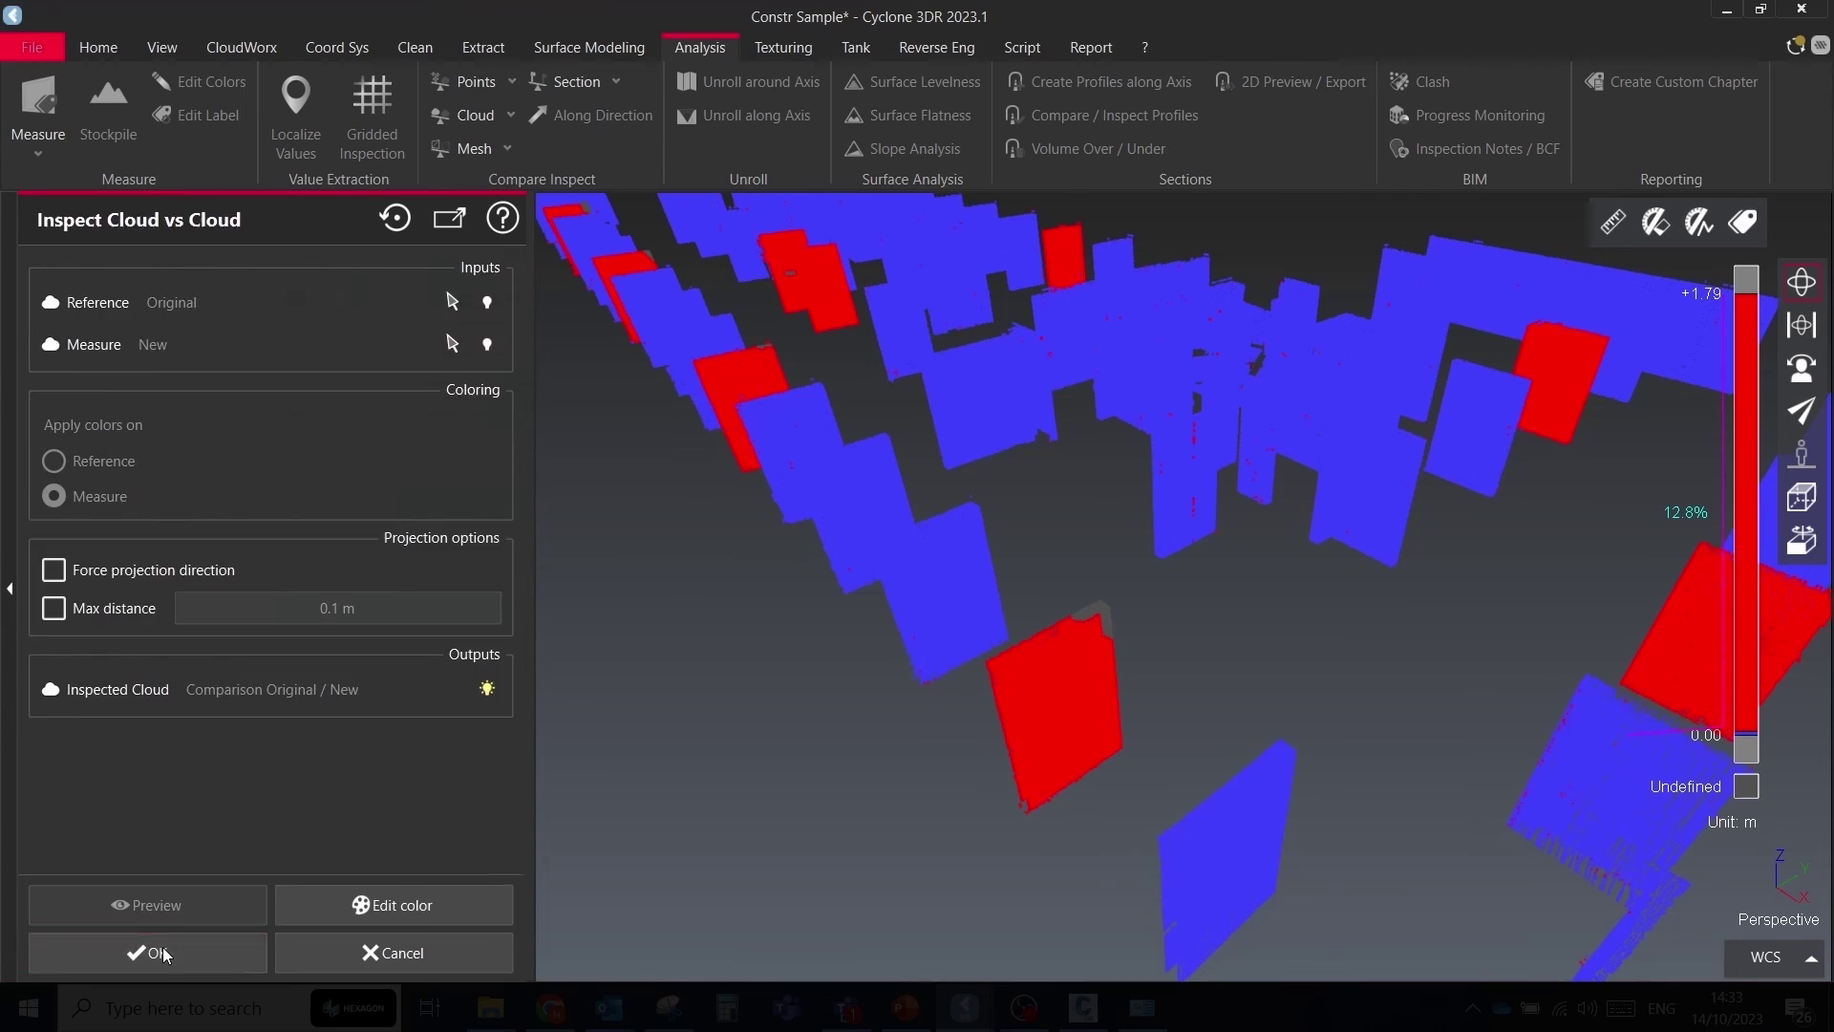
{"action": "left_click", "coordinate": [163, 948]}
Examine the red-coloured differences in the inspected cloud side by side with the survey clouds in two scenes
{"action": "scroll", "coordinate": [868, 335], "scroll_direction": "down", "scroll_amount": 3}
{"action": "middle_click_drag", "start_coordinate": [868, 336], "coordinate": [781, 500]}
{"action": "left_click_drag", "start_coordinate": [781, 500], "coordinate": [729, 344]}
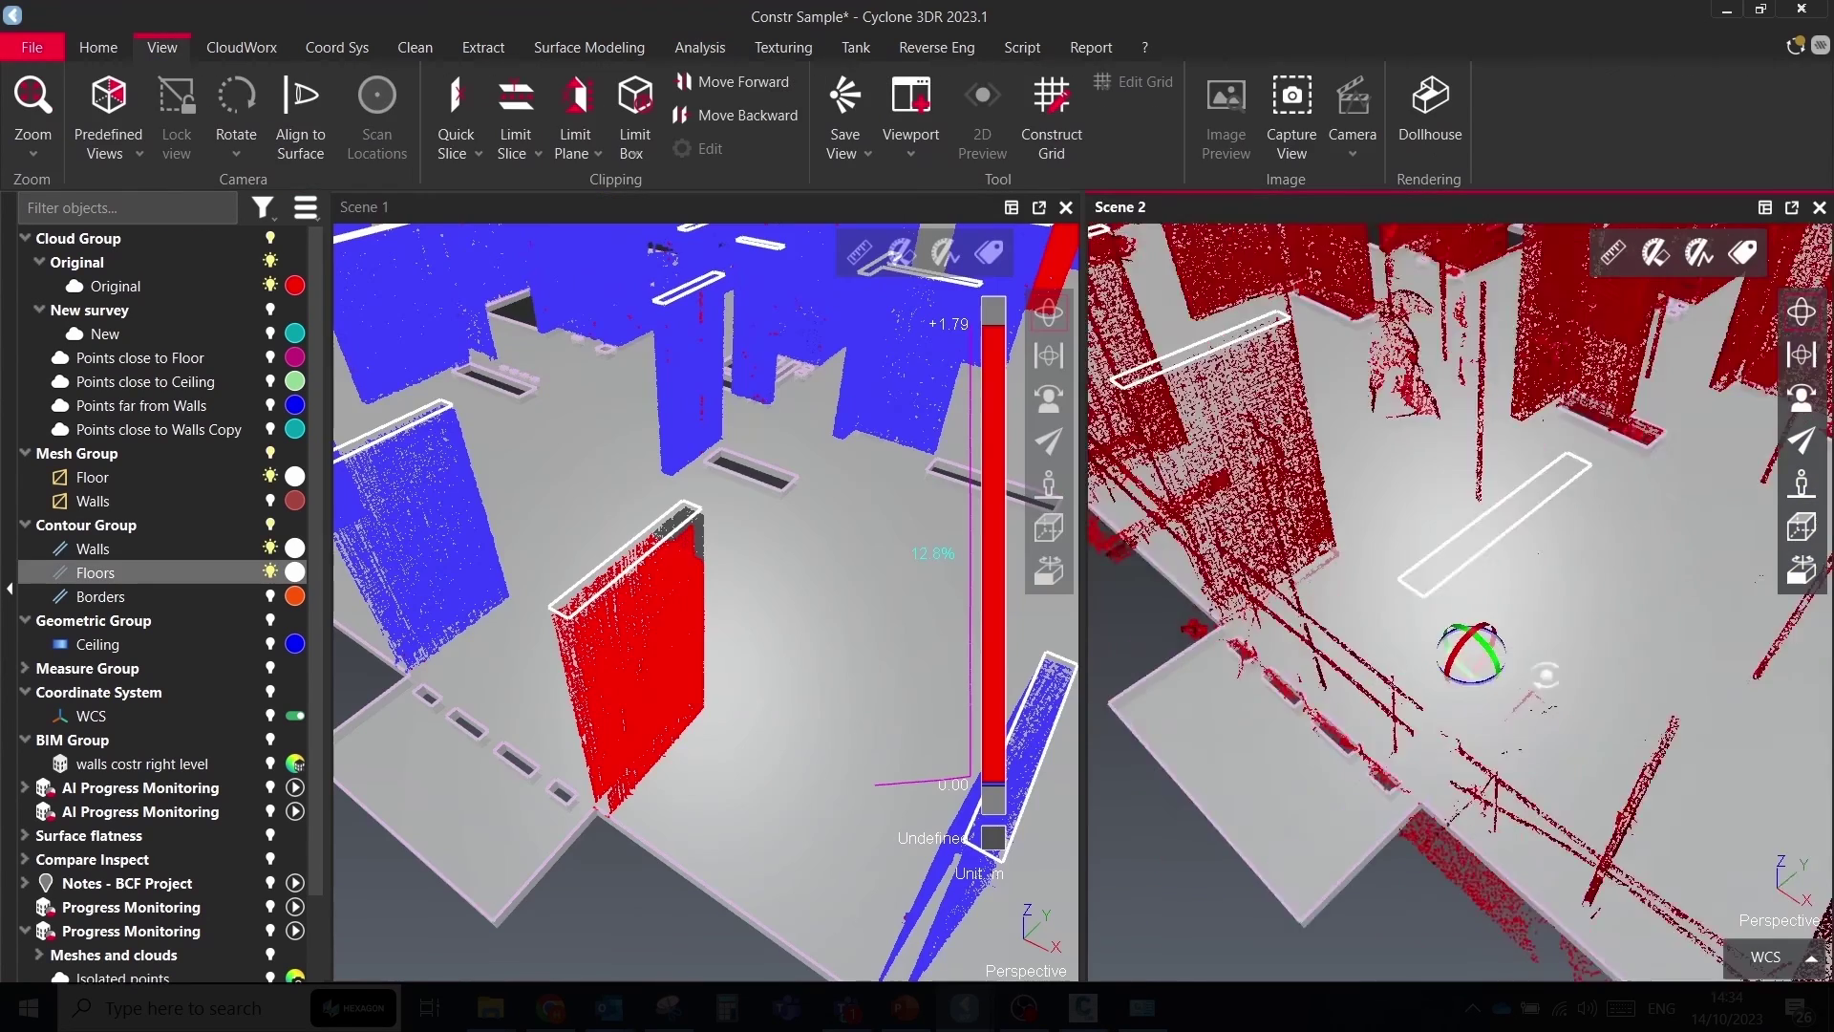
{"action": "scroll", "coordinate": [1546, 676], "scroll_direction": "down", "scroll_amount": 4}
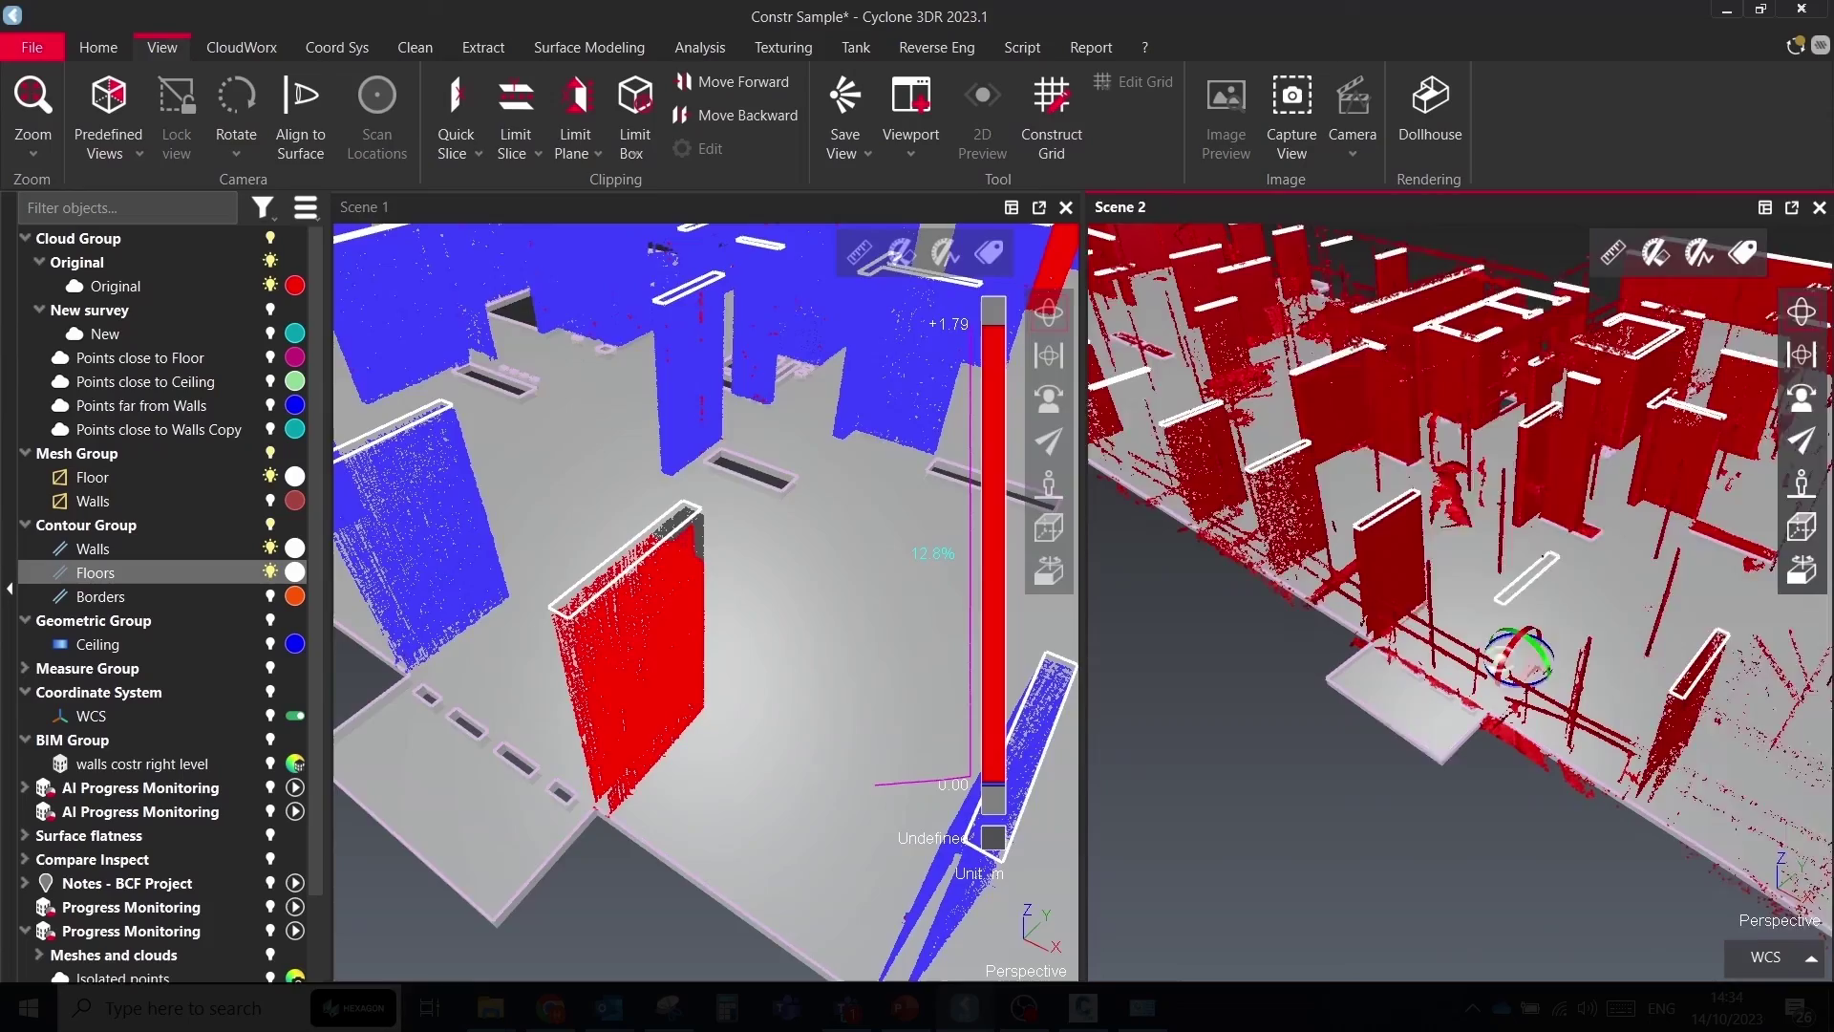
{"action": "left_click_drag", "start_coordinate": [955, 535], "coordinate": [789, 522]}
{"action": "scroll", "coordinate": [785, 626], "scroll_direction": "down", "scroll_amount": 3}
{"action": "scroll", "coordinate": [782, 730], "scroll_direction": "up", "scroll_amount": 3}
{"action": "left_click_drag", "start_coordinate": [1674, 585], "coordinate": [1408, 556]}
{"action": "scroll", "coordinate": [1408, 556], "scroll_direction": "down", "scroll_amount": 3}
{"action": "scroll", "coordinate": [1410, 557], "scroll_direction": "up", "scroll_amount": 6}
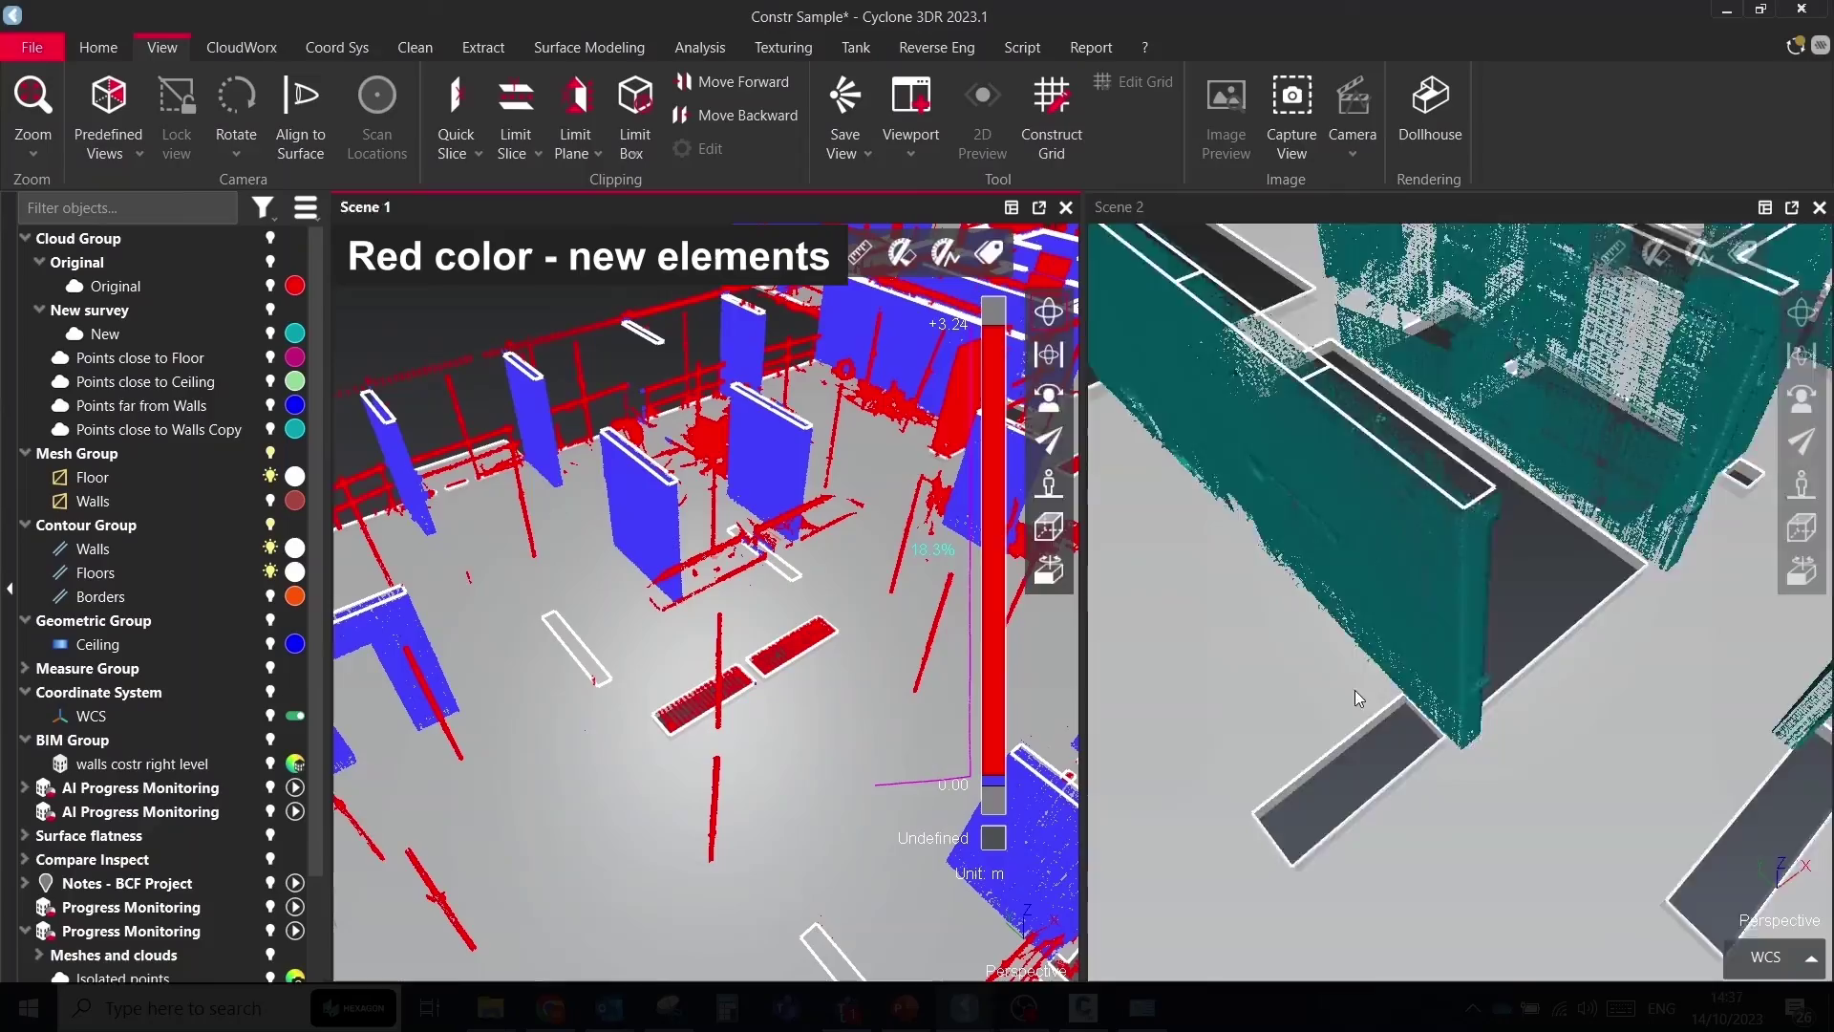
{"action": "scroll", "coordinate": [1355, 689], "scroll_direction": "down", "scroll_amount": 5}
{"action": "left_click_drag", "start_coordinate": [1367, 536], "coordinate": [1309, 430]}
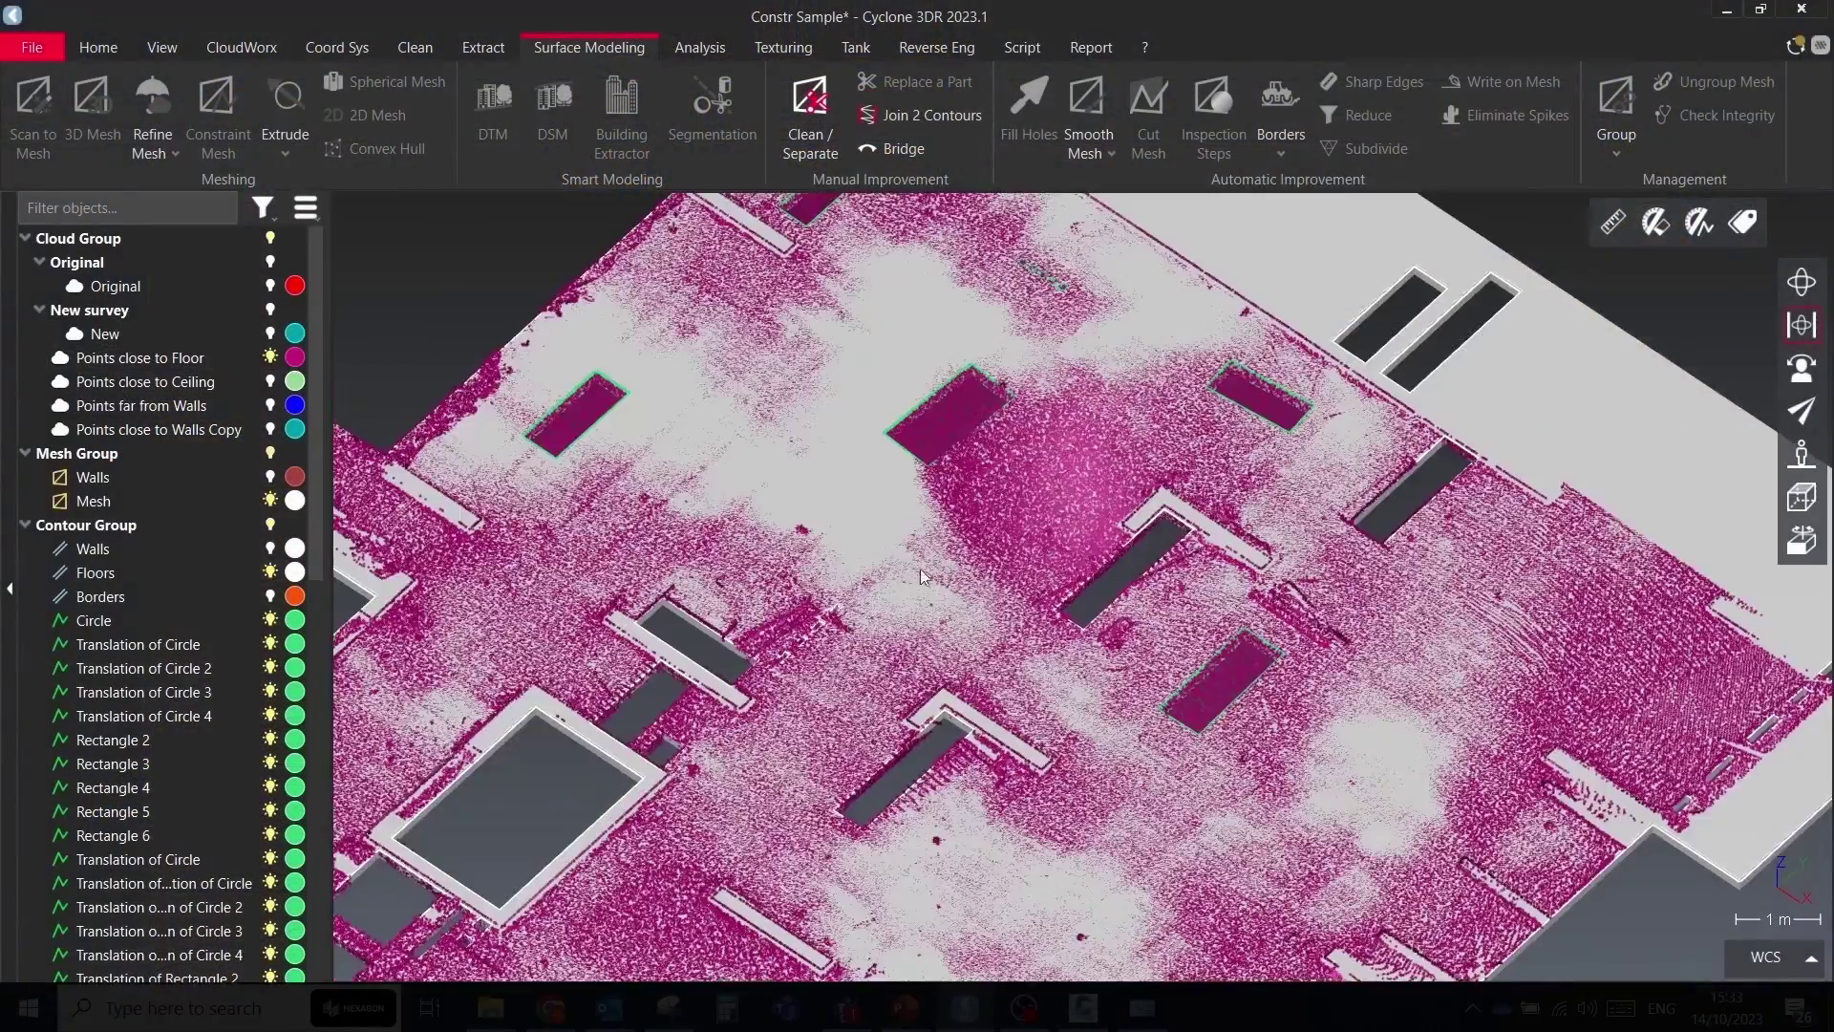
Examine the green outlined rectangles on the floor mesh, toggling the Points close to Floor cloud off and on
{"action": "scroll", "coordinate": [1097, 428], "scroll_direction": "up", "scroll_amount": 4}
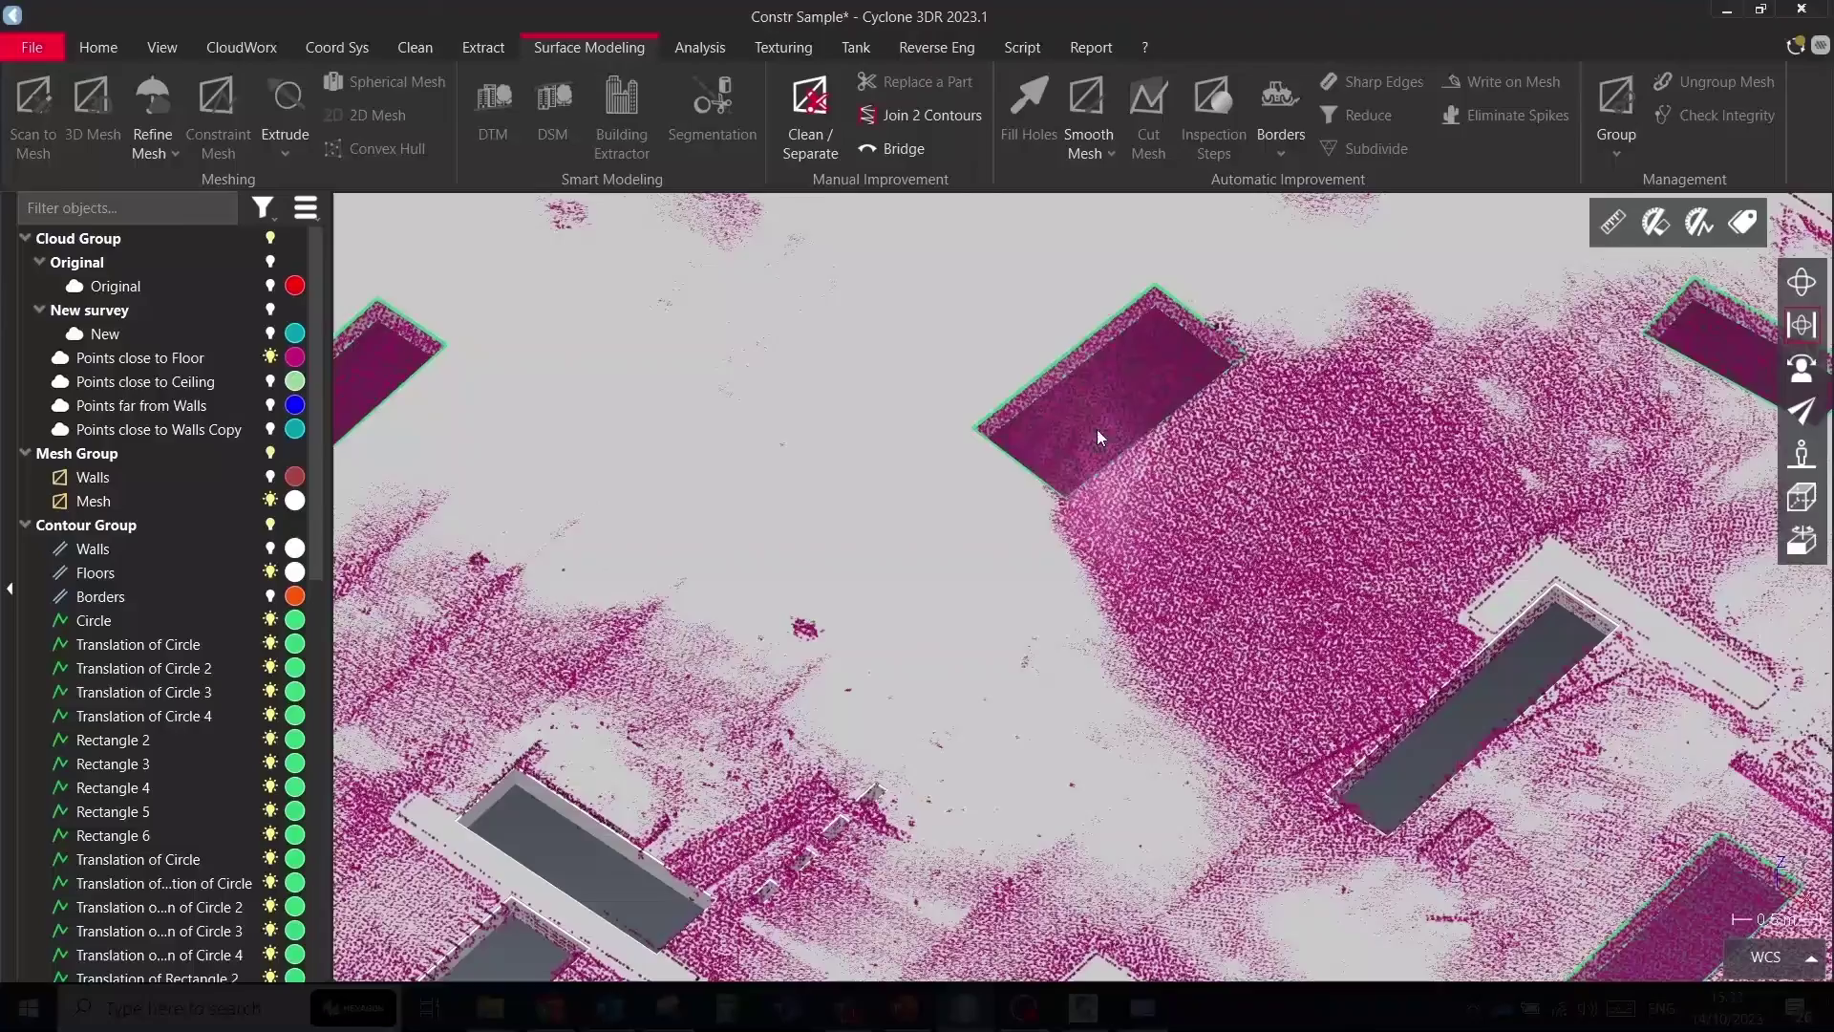
{"action": "left_click", "coordinate": [278, 358]}
{"action": "left_click", "coordinate": [278, 358]}
{"action": "middle_click_drag", "start_coordinate": [666, 379], "coordinate": [1102, 352]}
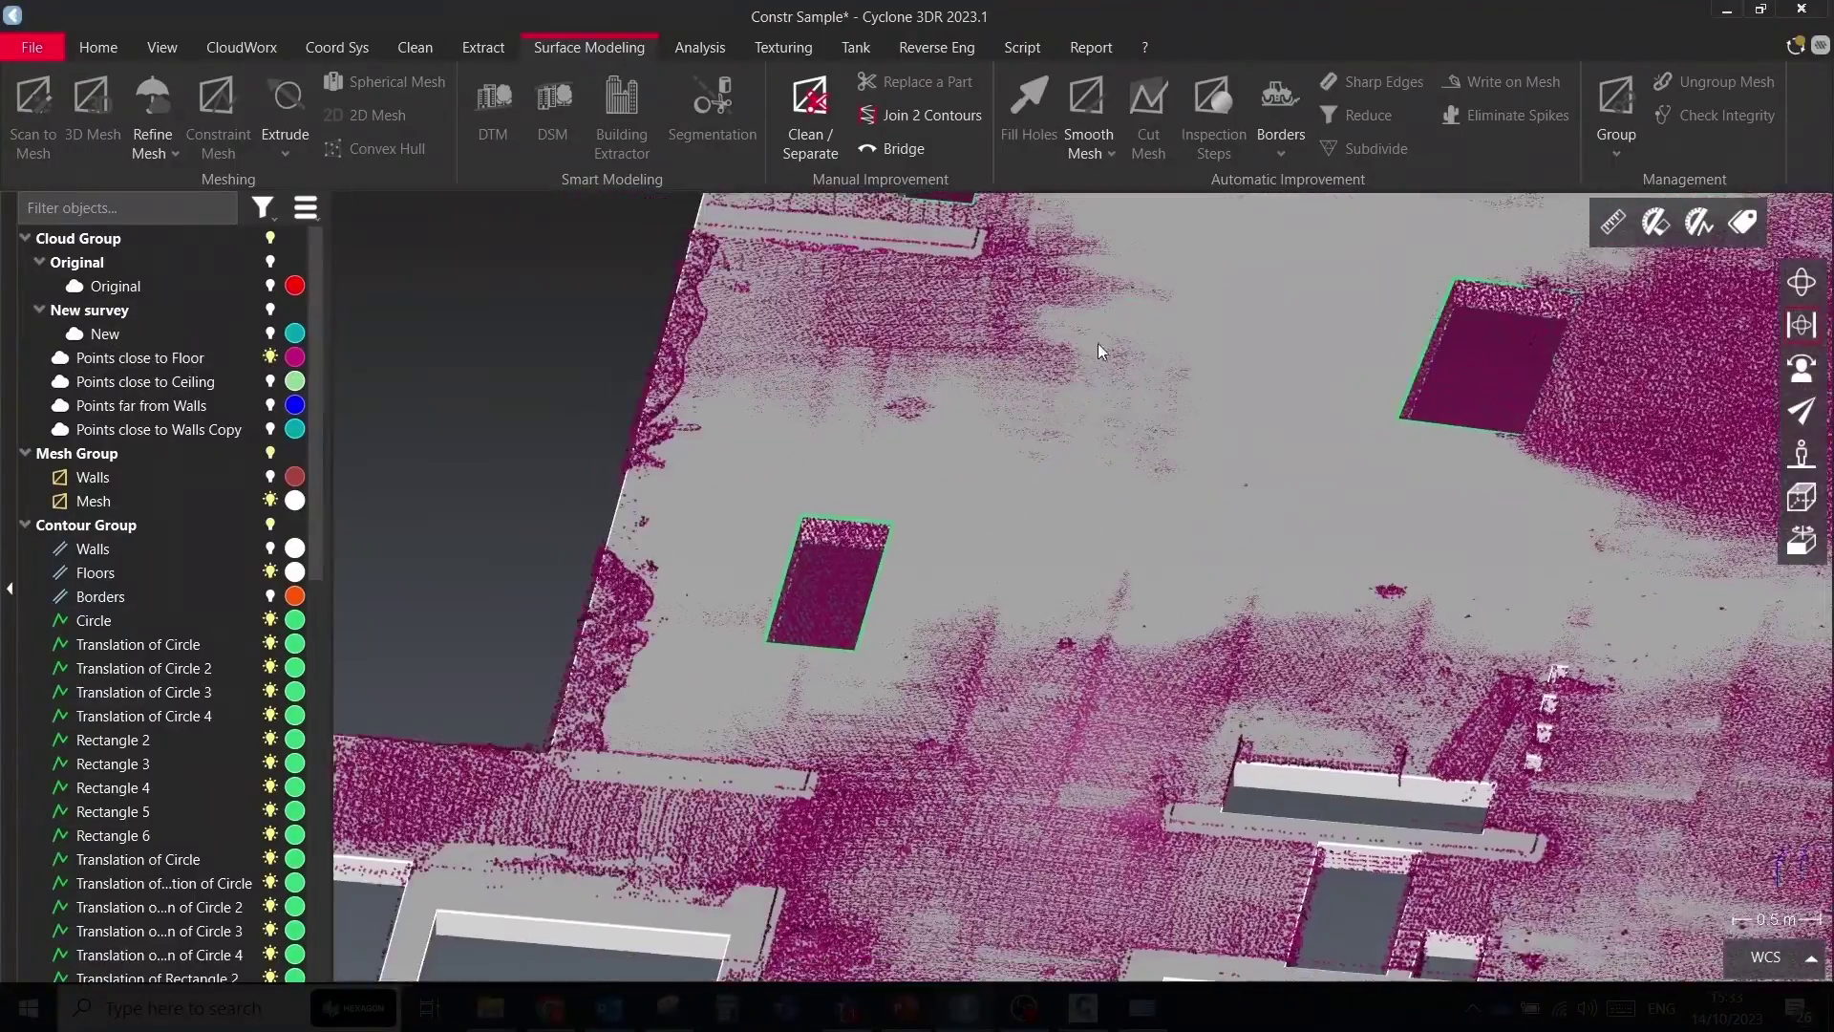
Recolour the Cloud vs Mesh floor inspection with a two-colour preset, lower its boundary below -0.04 m, and examine the recesses shown in blue
{"action": "middle_click_drag", "start_coordinate": [994, 392], "coordinate": [385, 299]}
{"action": "middle_click_drag", "start_coordinate": [1062, 368], "coordinate": [445, 394]}
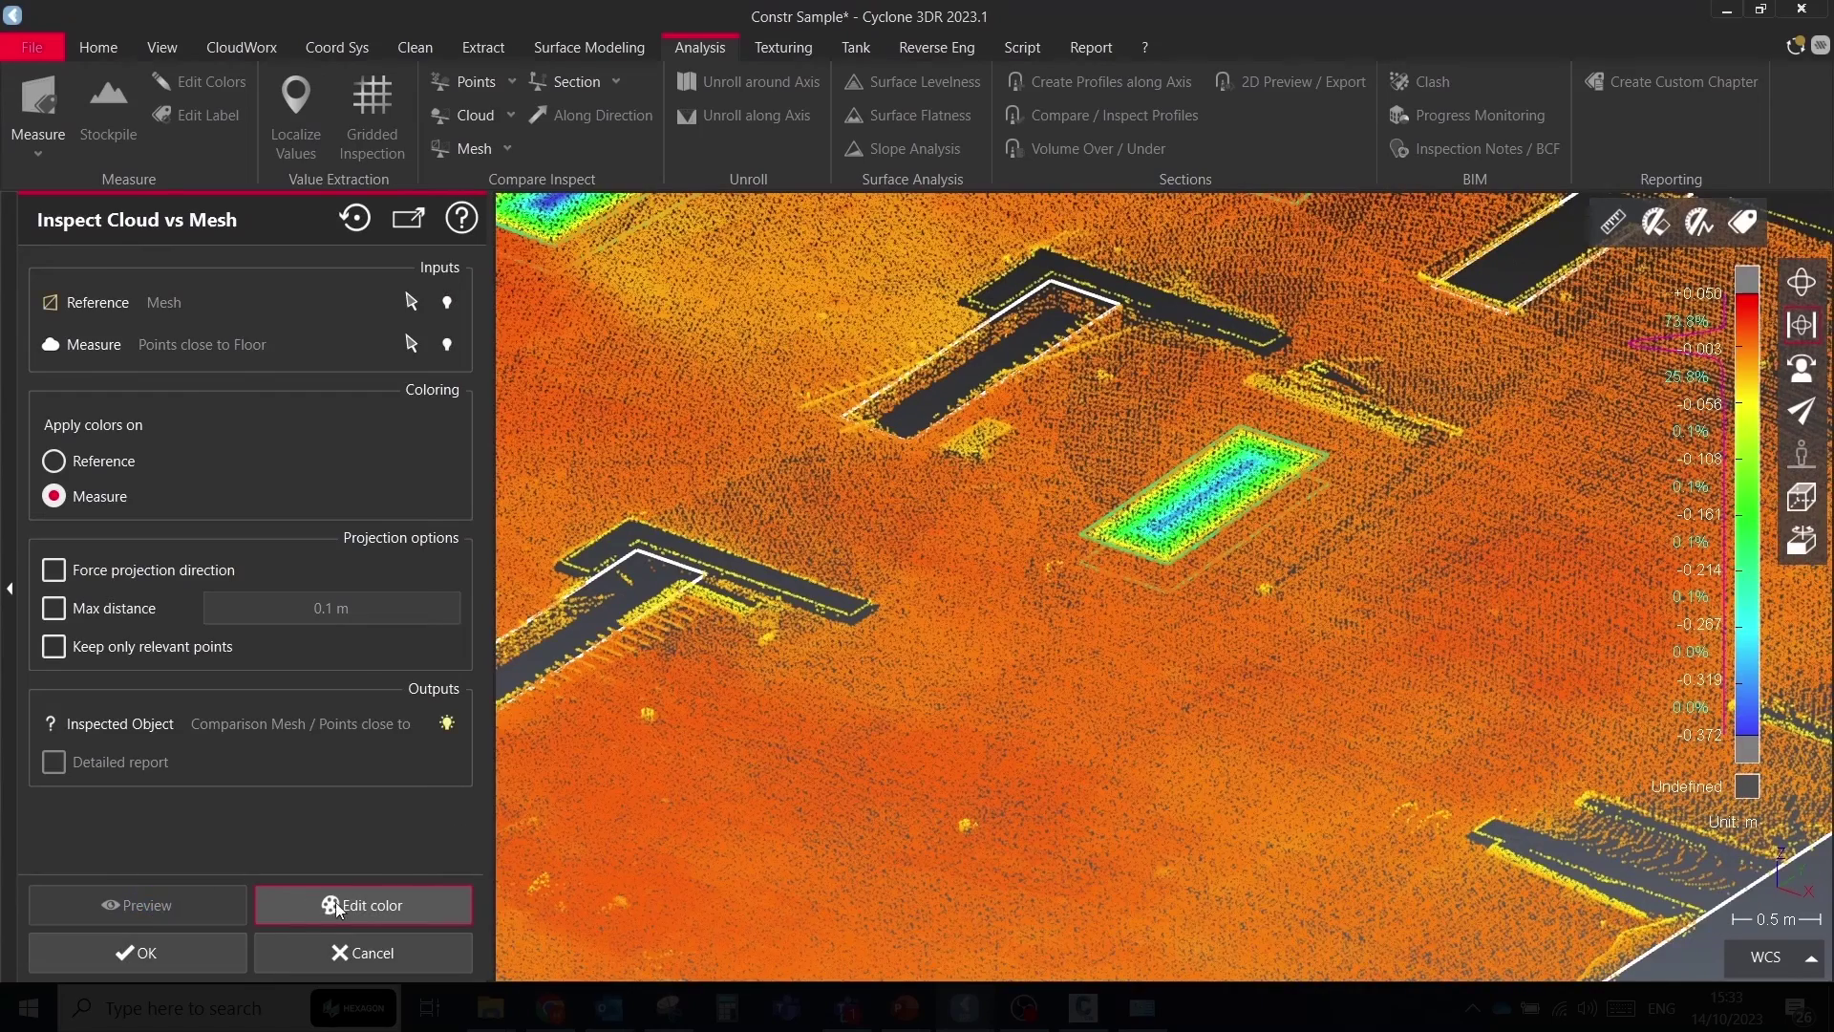
{"action": "left_click", "coordinate": [336, 905]}
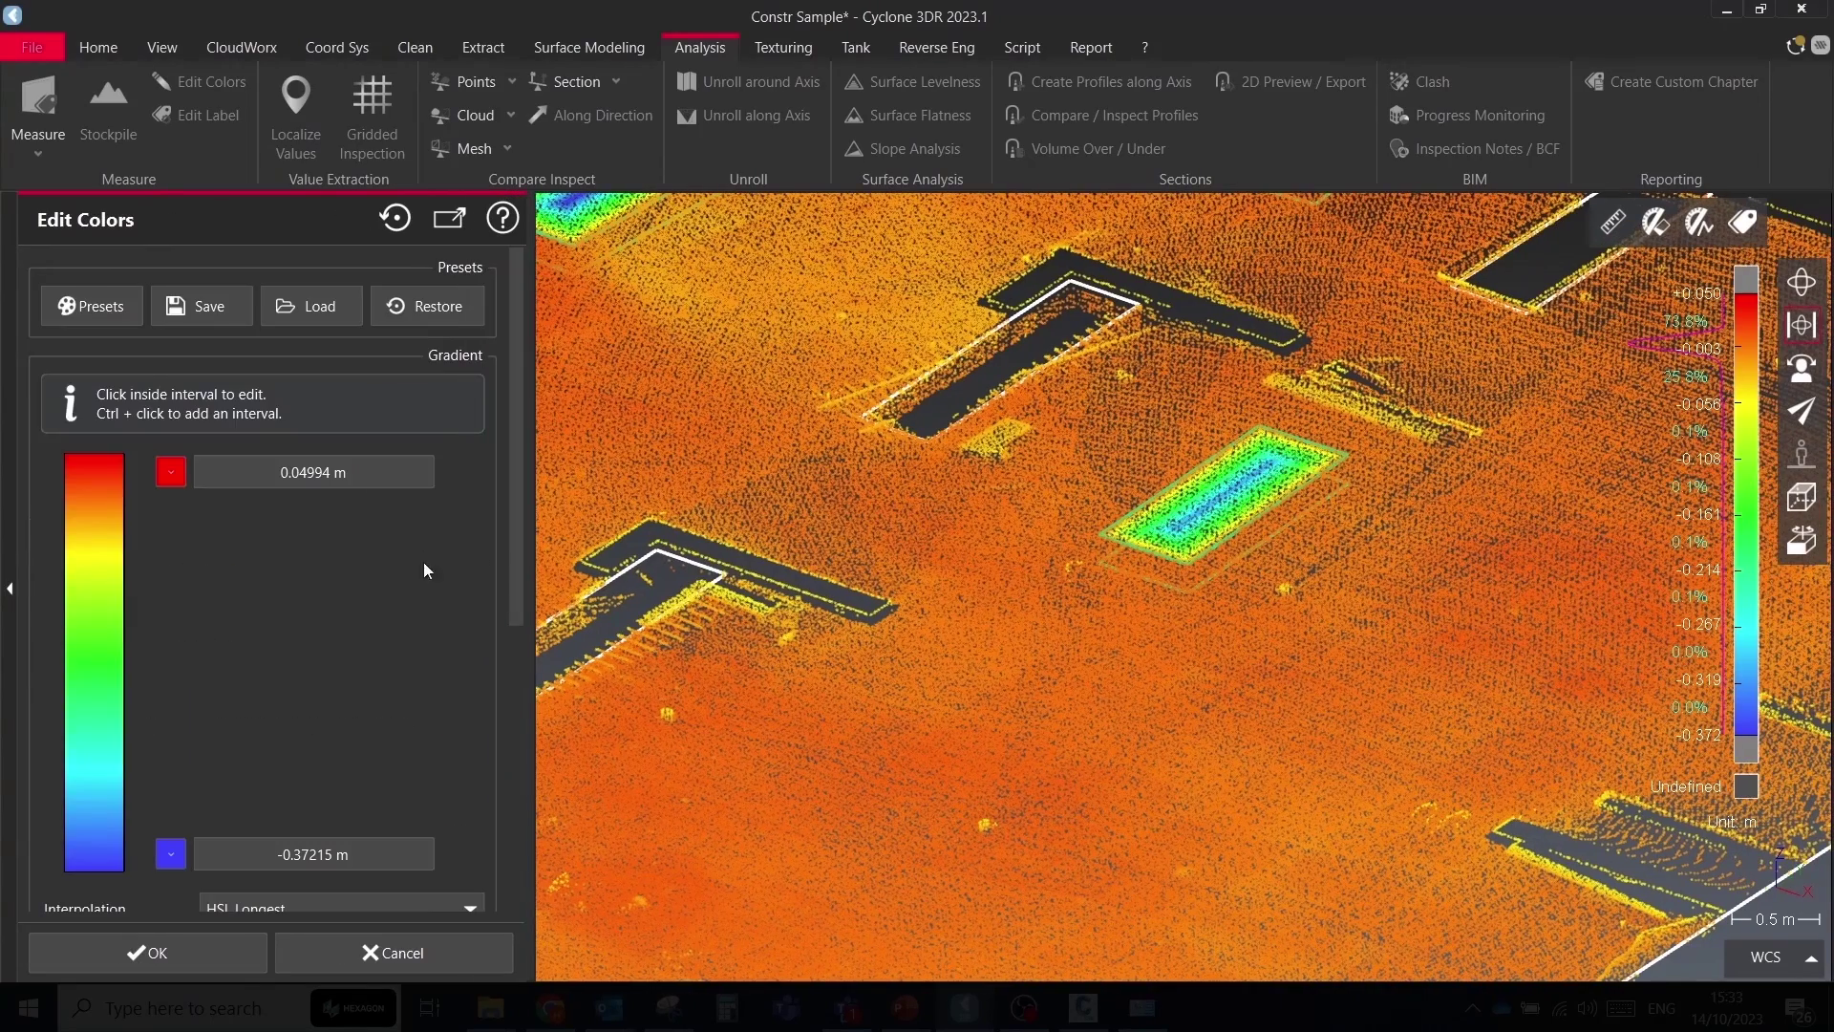
{"action": "left_click", "coordinate": [78, 306]}
{"action": "left_click", "coordinate": [94, 435]}
{"action": "left_click", "coordinate": [533, 543]}
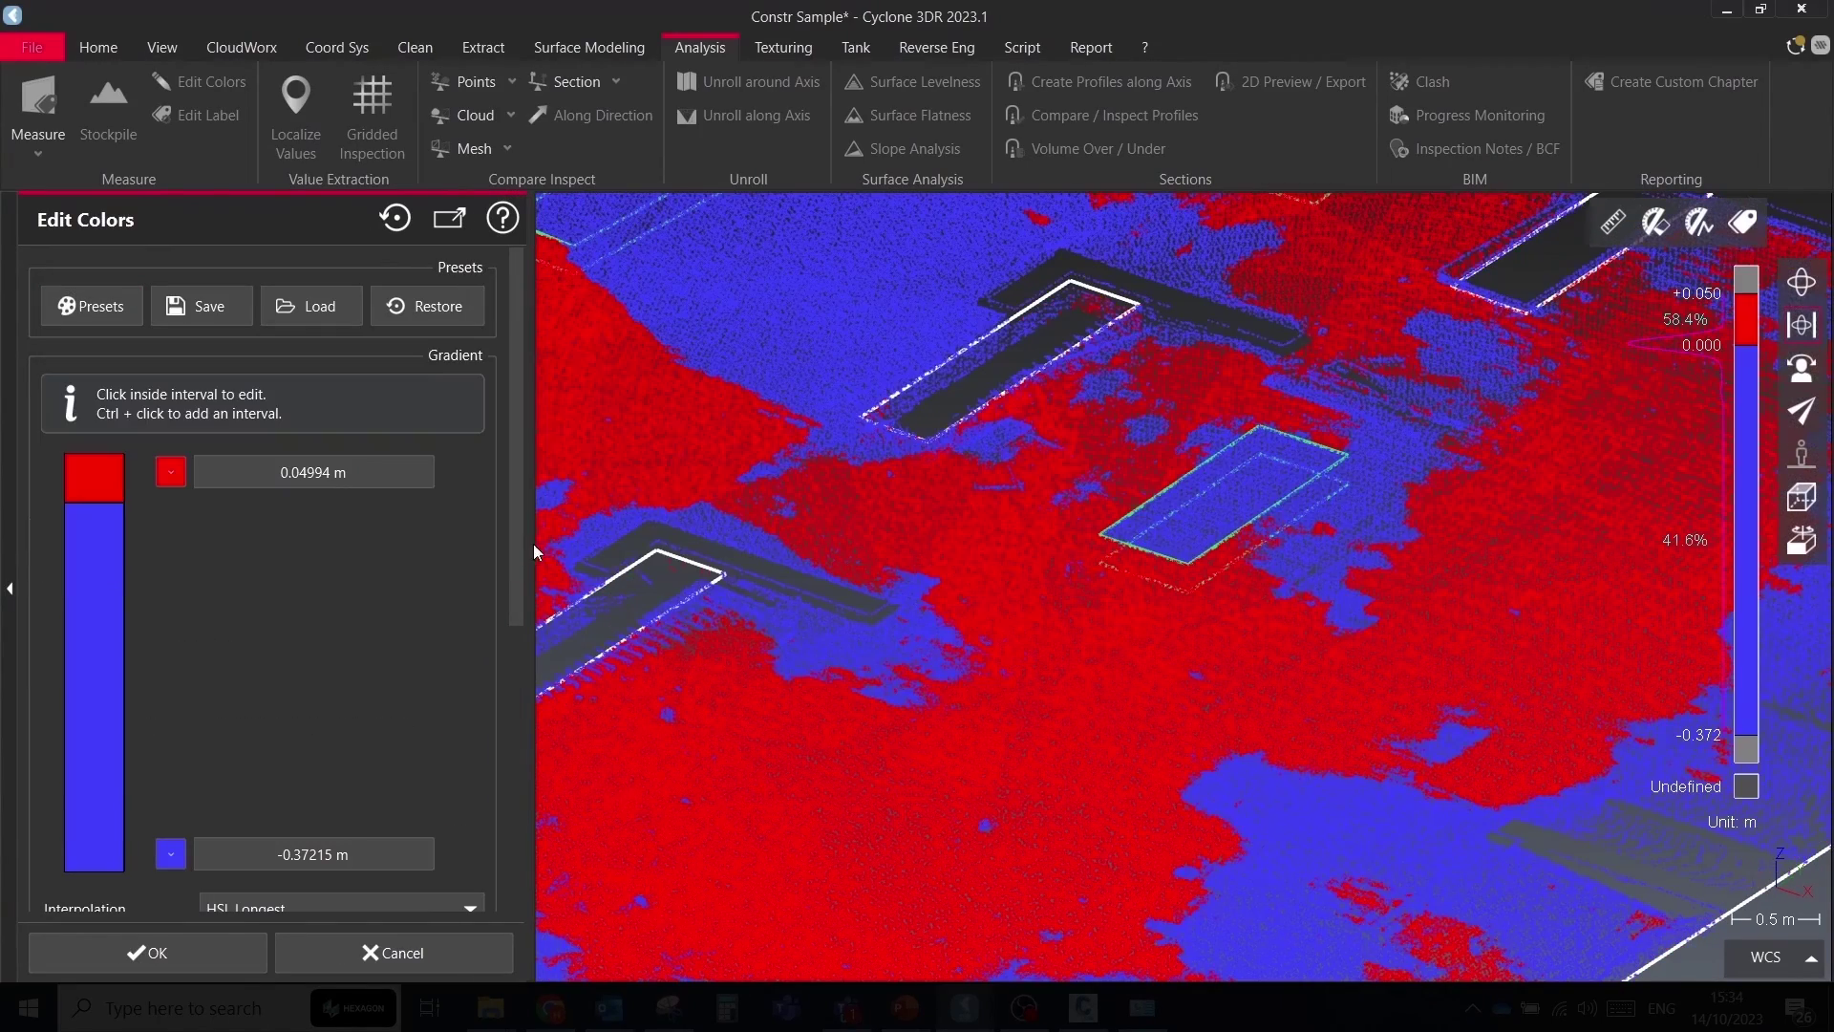
{"action": "left_click_drag", "start_coordinate": [103, 497], "coordinate": [119, 678]}
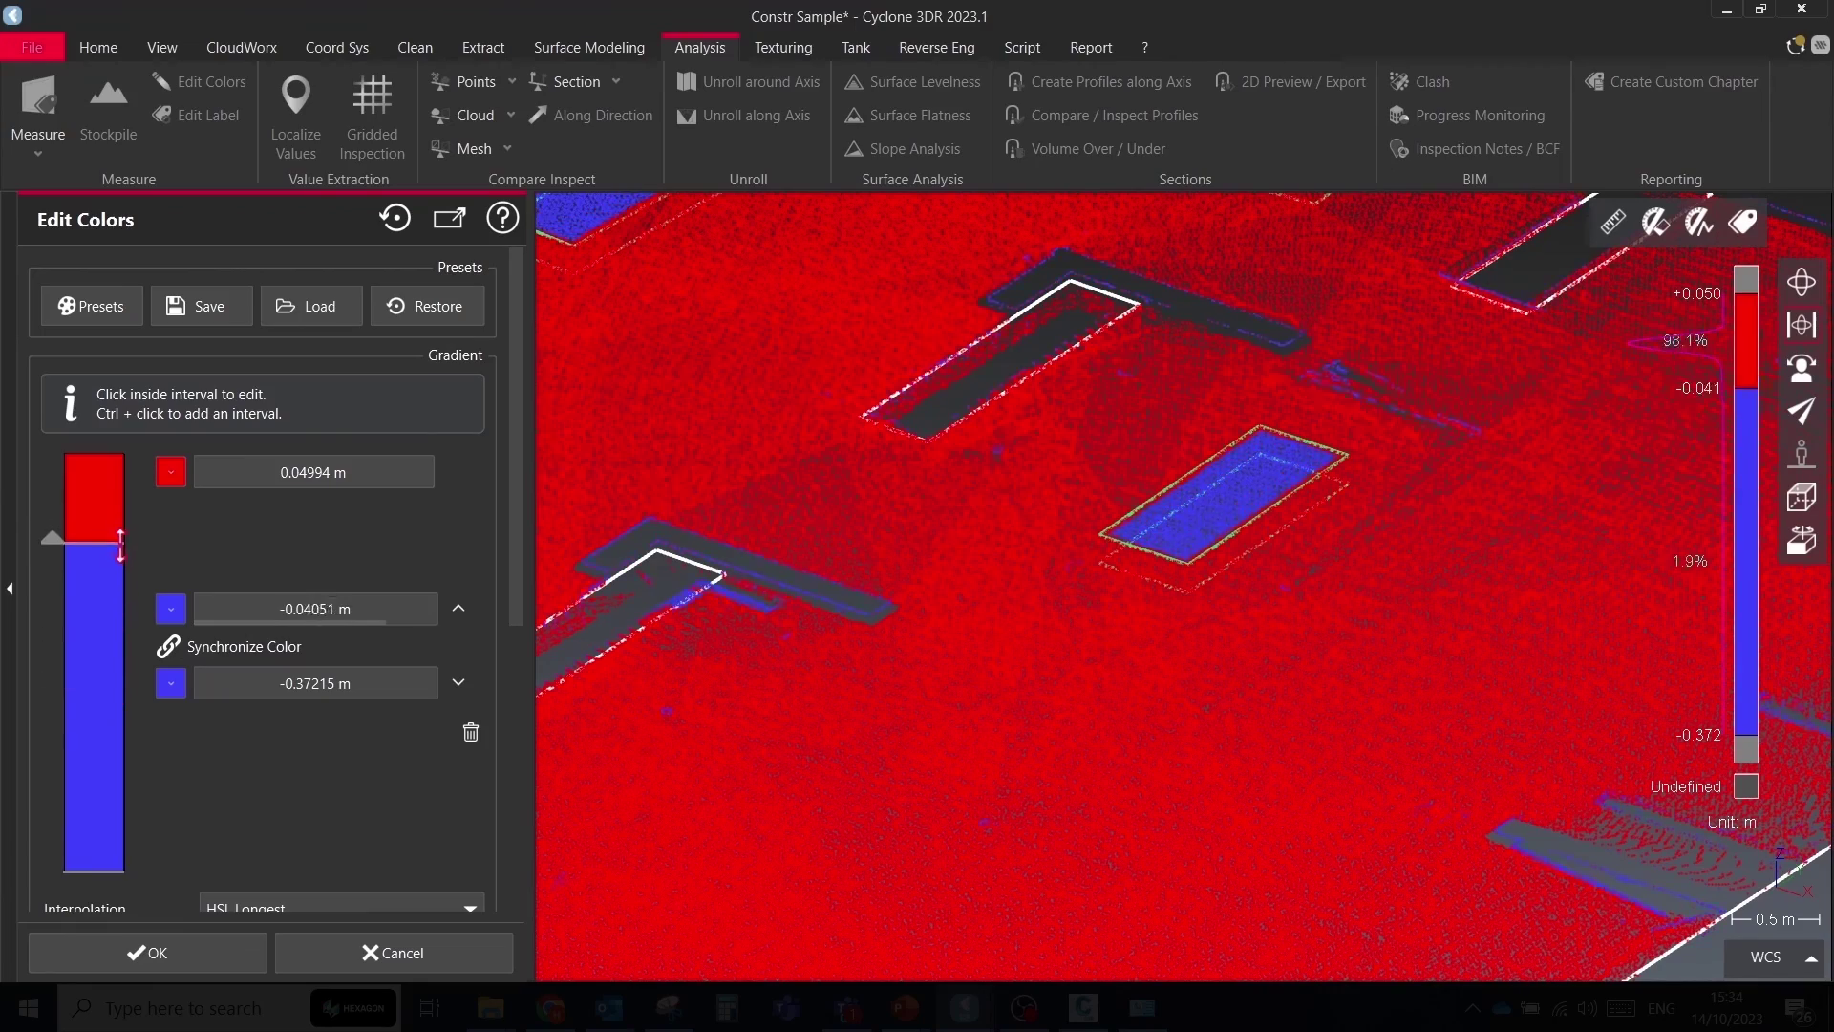
{"action": "left_click_drag", "start_coordinate": [120, 545], "coordinate": [119, 557]}
{"action": "scroll", "coordinate": [778, 573], "scroll_direction": "down", "scroll_amount": 3}
{"action": "left_click_drag", "start_coordinate": [962, 555], "coordinate": [897, 631]}
{"action": "middle_click_drag", "start_coordinate": [824, 638], "coordinate": [1065, 482]}
{"action": "scroll", "coordinate": [1065, 481], "scroll_direction": "up", "scroll_amount": 2}
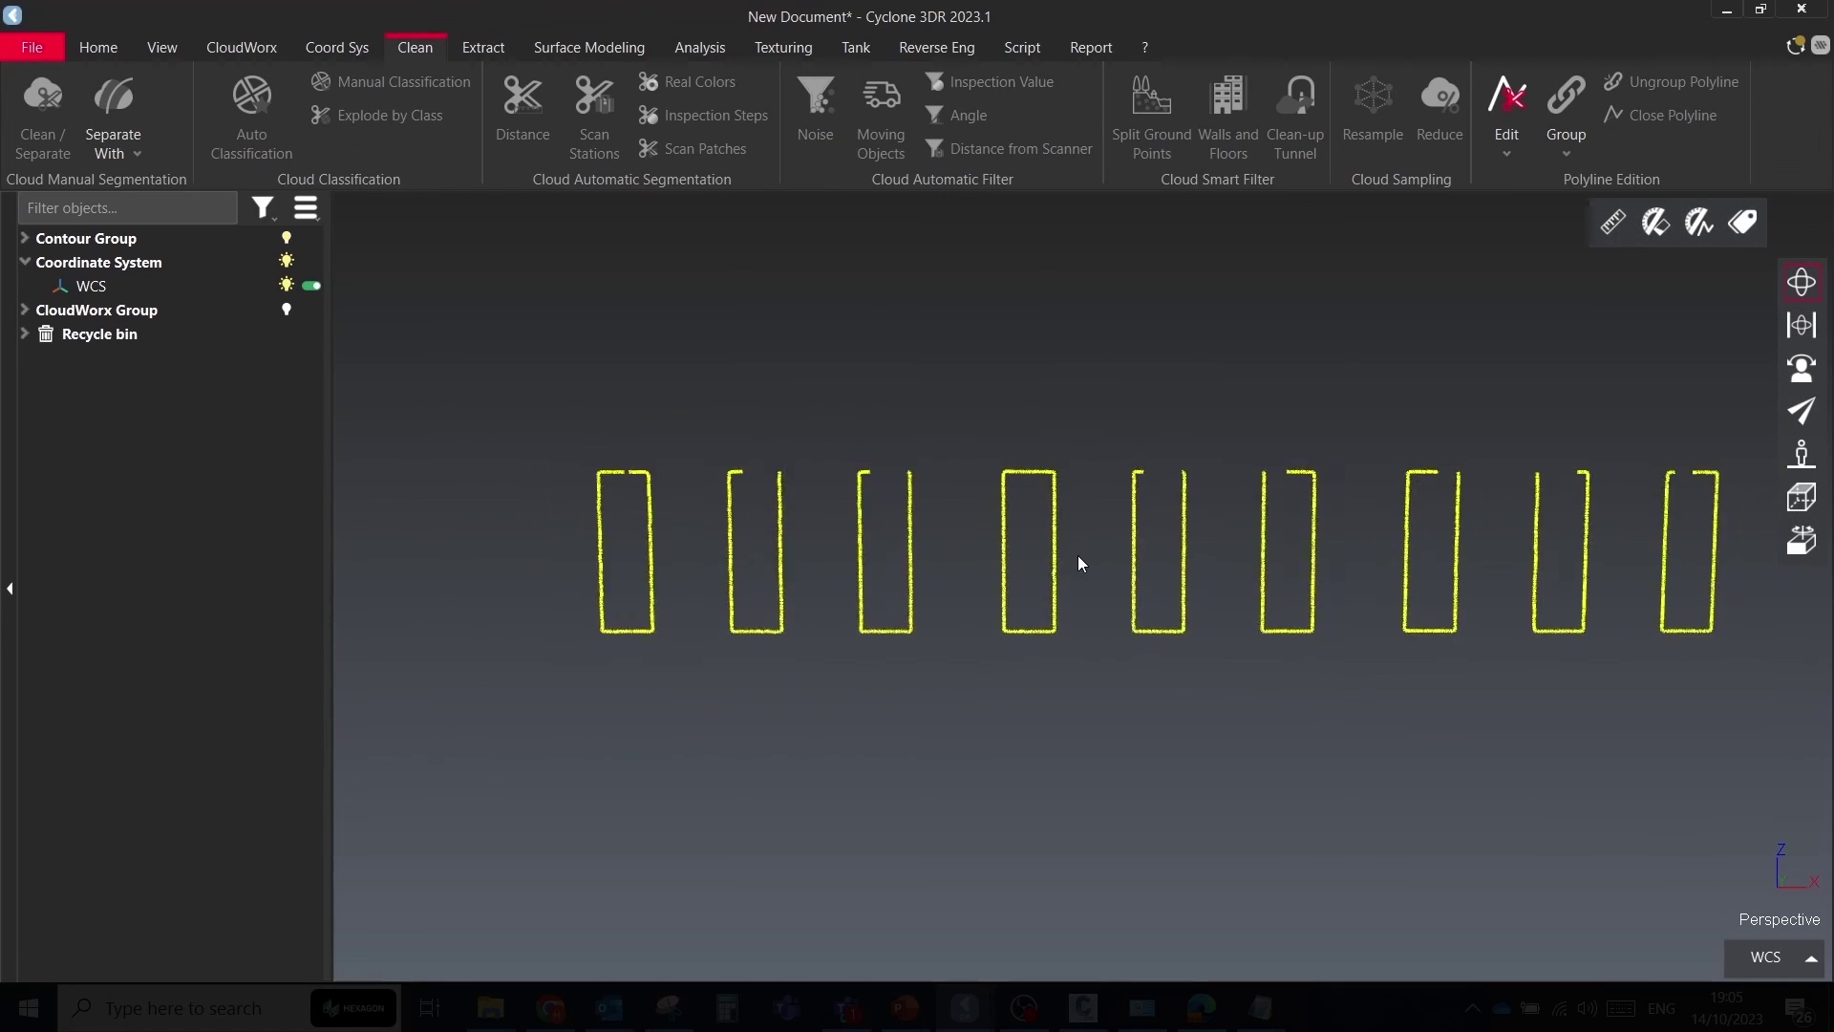
Fit Best Rectangles to all the planar window contours, one shape per input with 0% worst points eliminated
{"action": "left_click_drag", "start_coordinate": [439, 410], "coordinate": [1564, 679]}
{"action": "left_click", "coordinate": [484, 47]}
{"action": "left_click", "coordinate": [688, 285]}
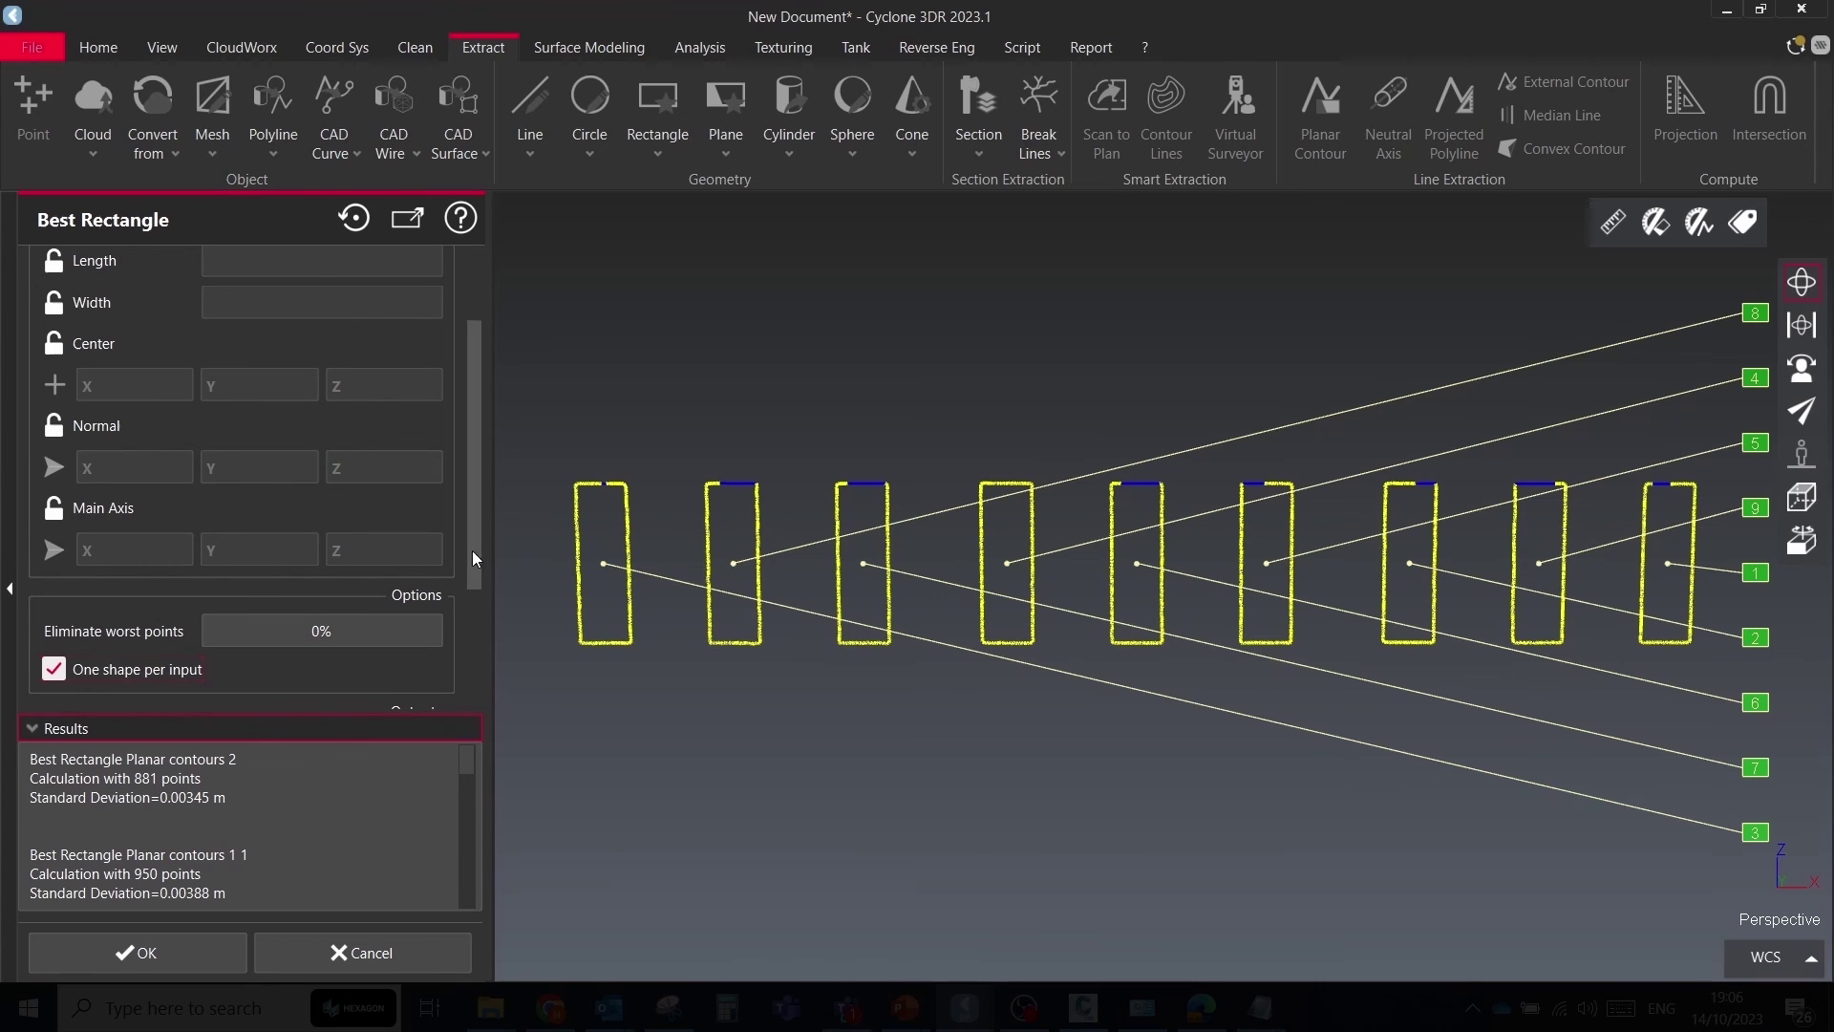
{"action": "scroll", "coordinate": [636, 535], "scroll_direction": "up", "scroll_amount": 5}
{"action": "scroll", "coordinate": [662, 544], "scroll_direction": "down", "scroll_amount": 3}
{"action": "left_click", "coordinate": [136, 953]}
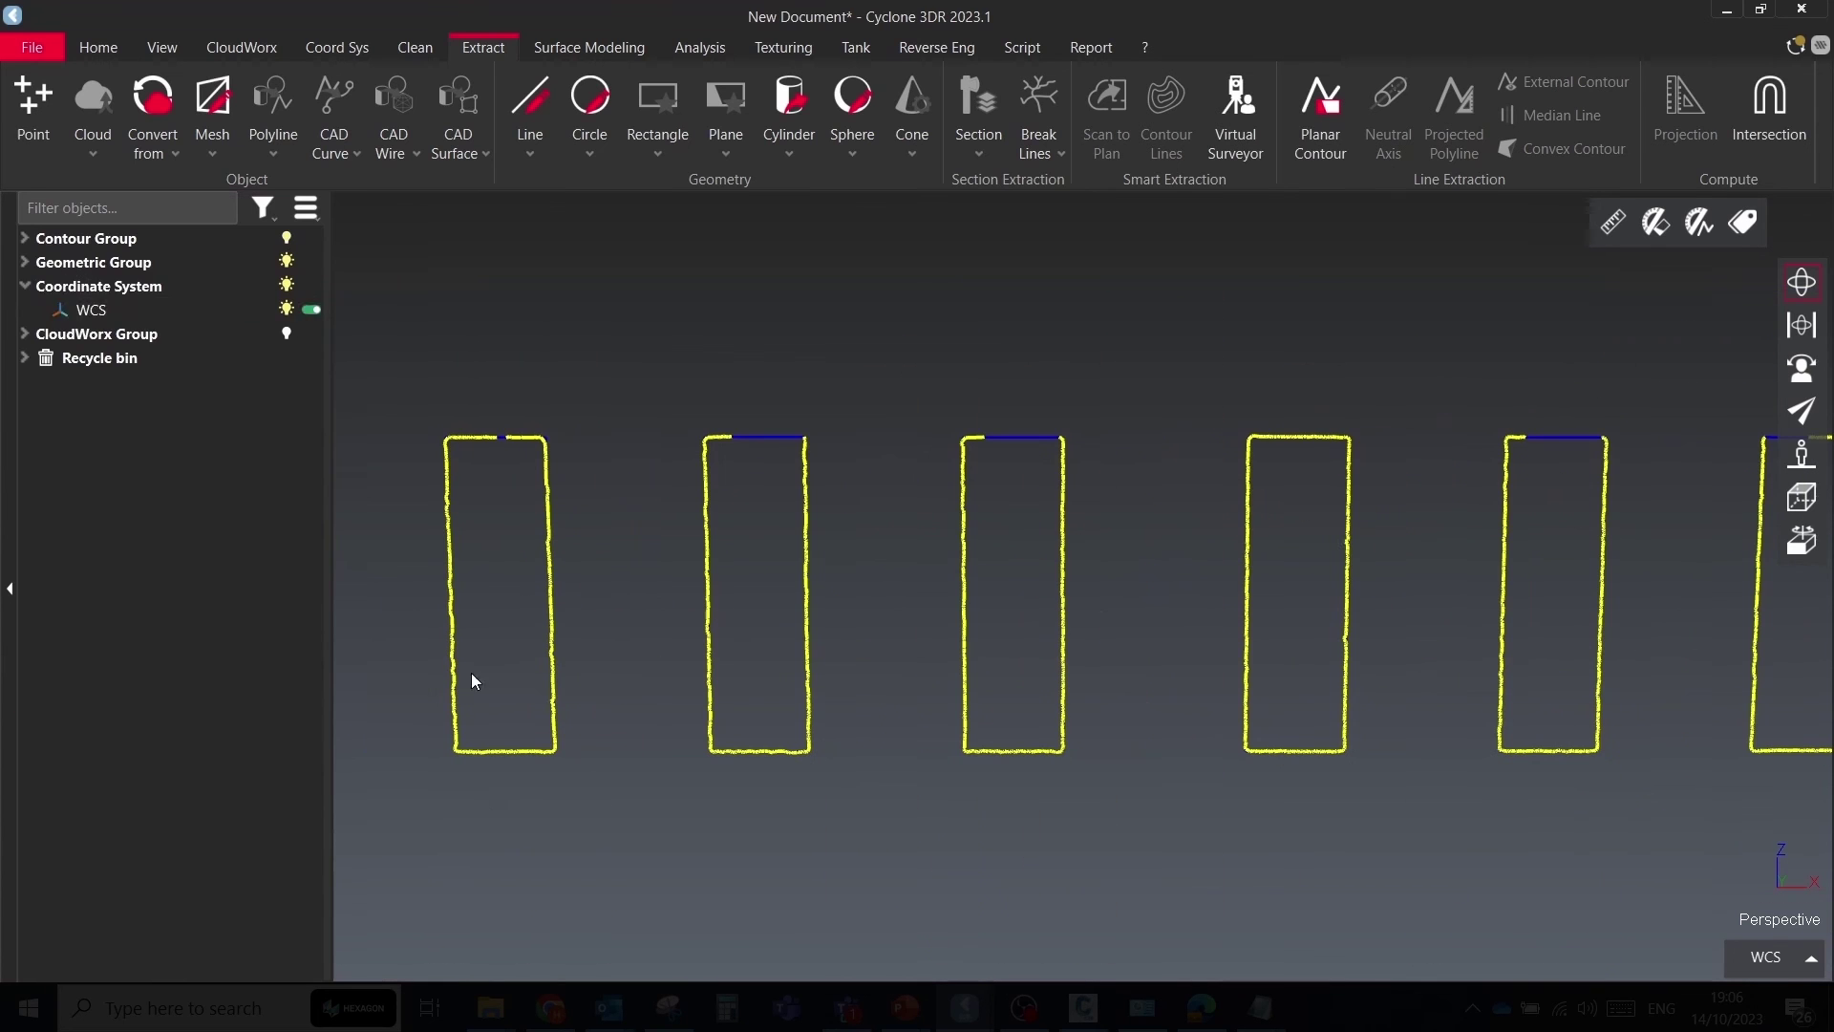
Start a geometry measurement of all the fitted rectangles with nominal information added and 3D Distance excluded
{"action": "left_click", "coordinate": [24, 262]}
{"action": "left_click", "coordinate": [124, 286]}
{"action": "left_click", "coordinate": [124, 477], "text": "shift"}
{"action": "right_click", "coordinate": [175, 477]}
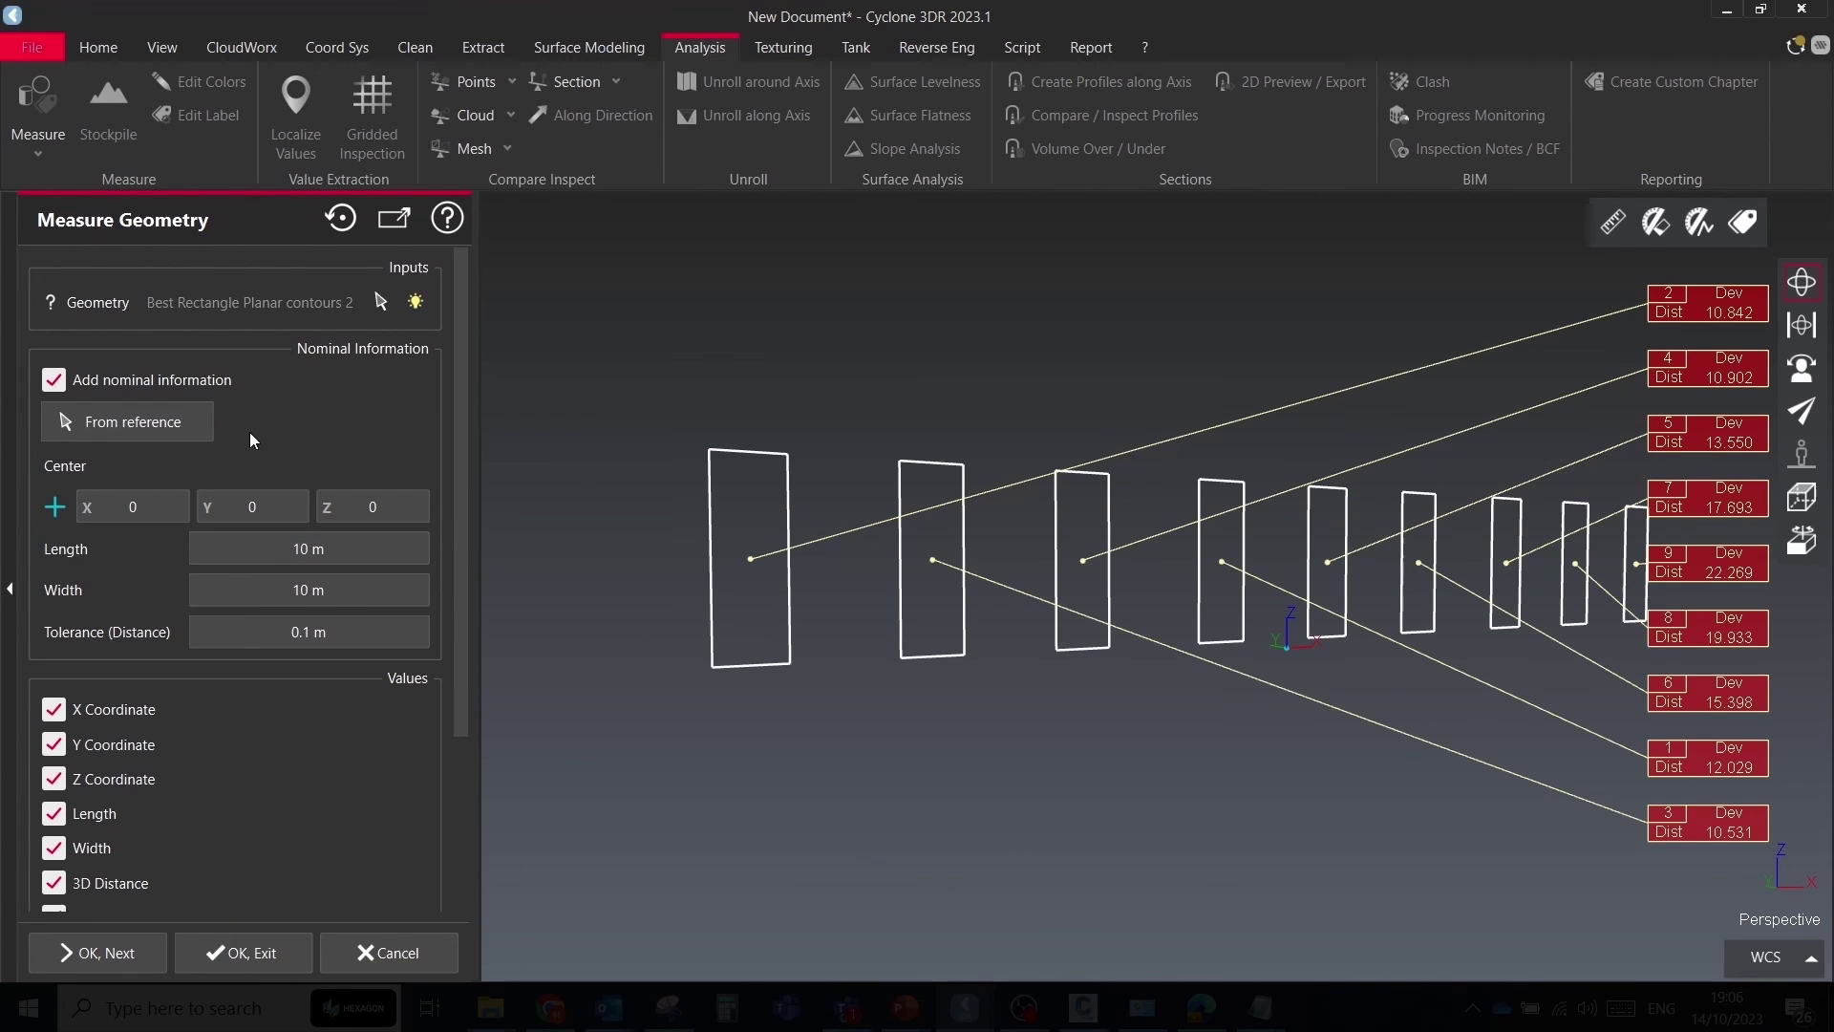
{"action": "left_click", "coordinate": [76, 382]}
{"action": "left_click", "coordinate": [77, 382]}
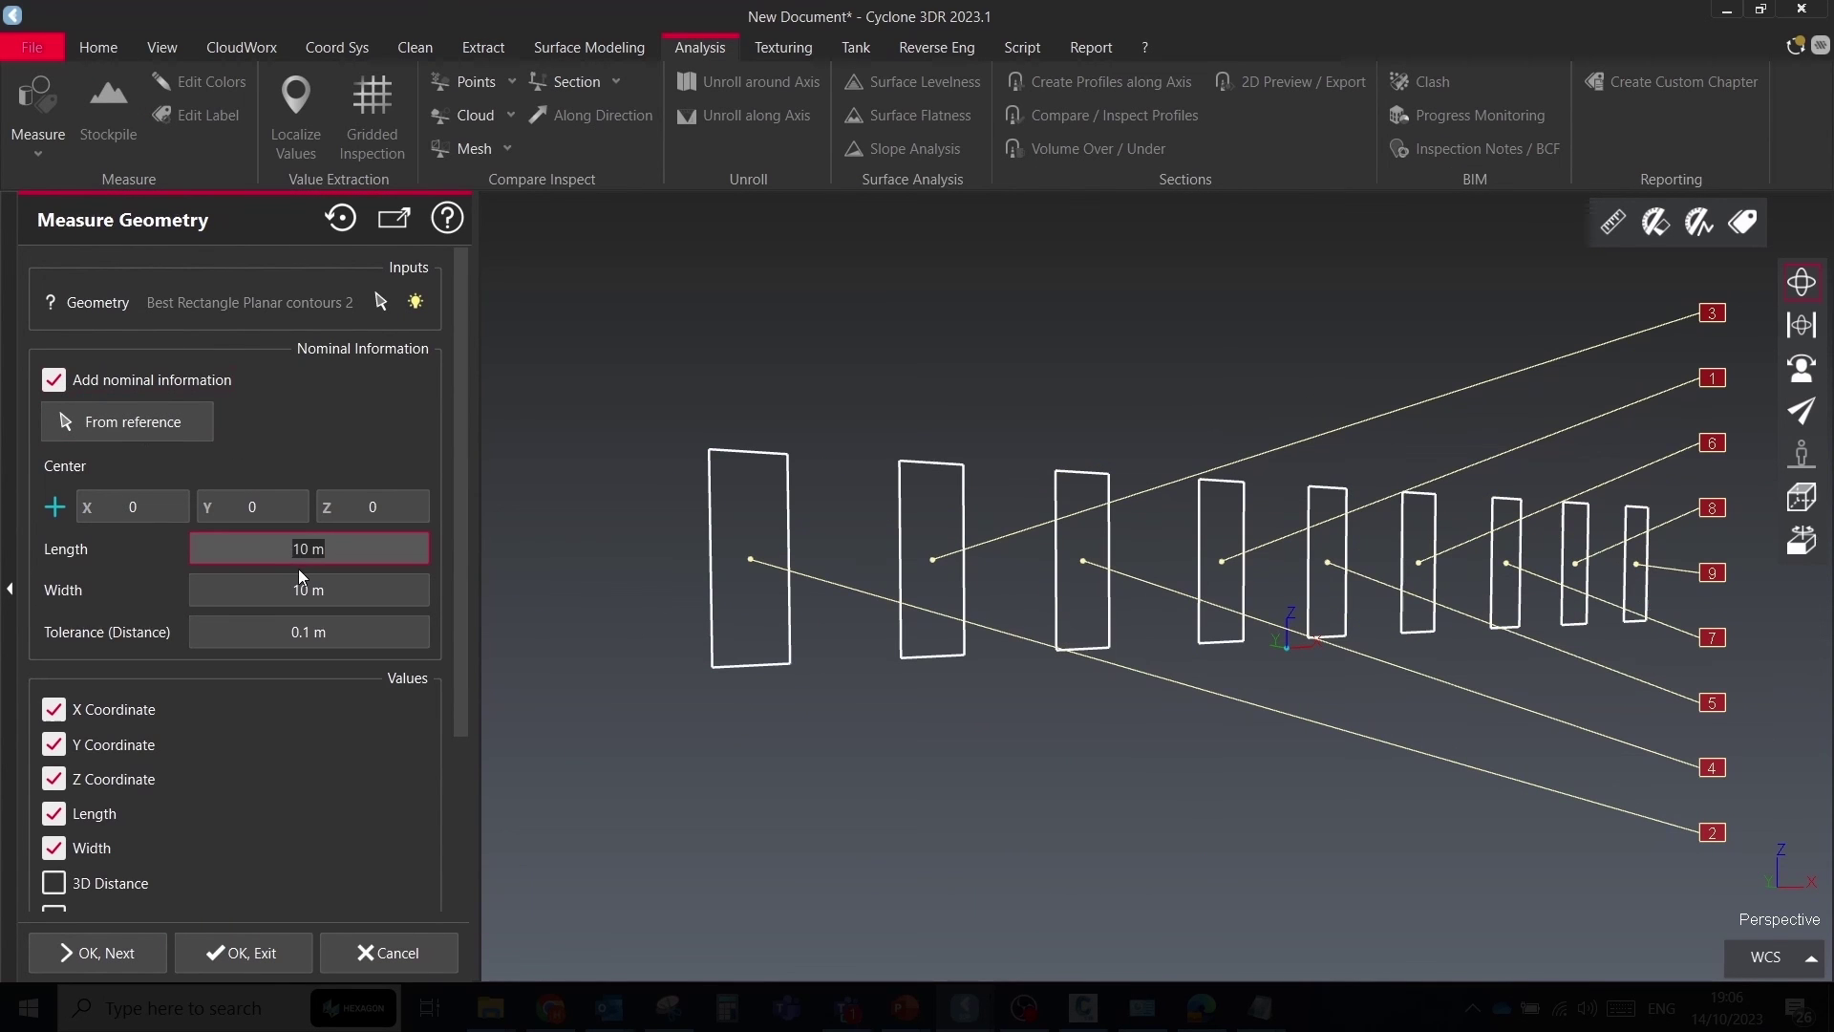
Take the nominal values from the first rectangle in the row and label the rectangles' length and width against 3.315 m and 1.050 m
{"action": "scroll", "coordinate": [1125, 508], "scroll_direction": "up", "scroll_amount": 3}
{"action": "left_click_drag", "start_coordinate": [1154, 479], "coordinate": [680, 488]}
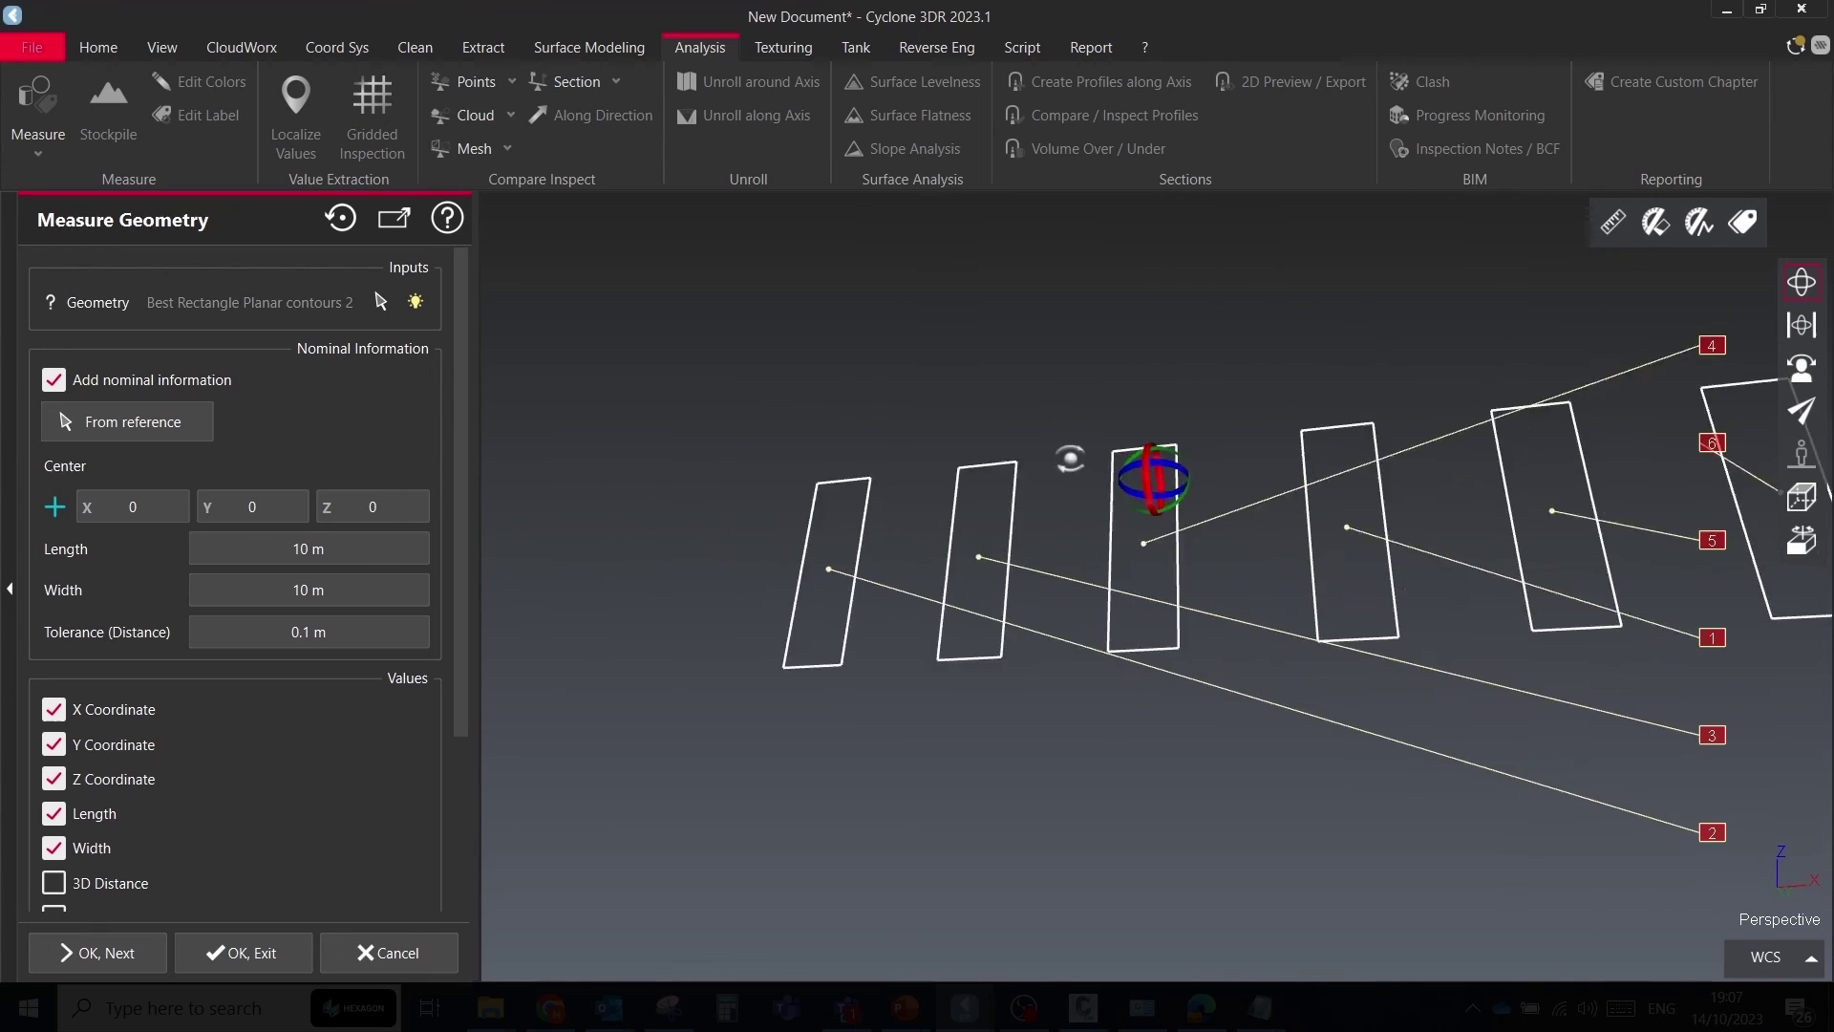
{"action": "left_click_drag", "start_coordinate": [1070, 458], "coordinate": [1147, 466]}
{"action": "scroll", "coordinate": [682, 488], "scroll_direction": "up", "scroll_amount": 4}
{"action": "left_click_drag", "start_coordinate": [731, 502], "coordinate": [836, 549]}
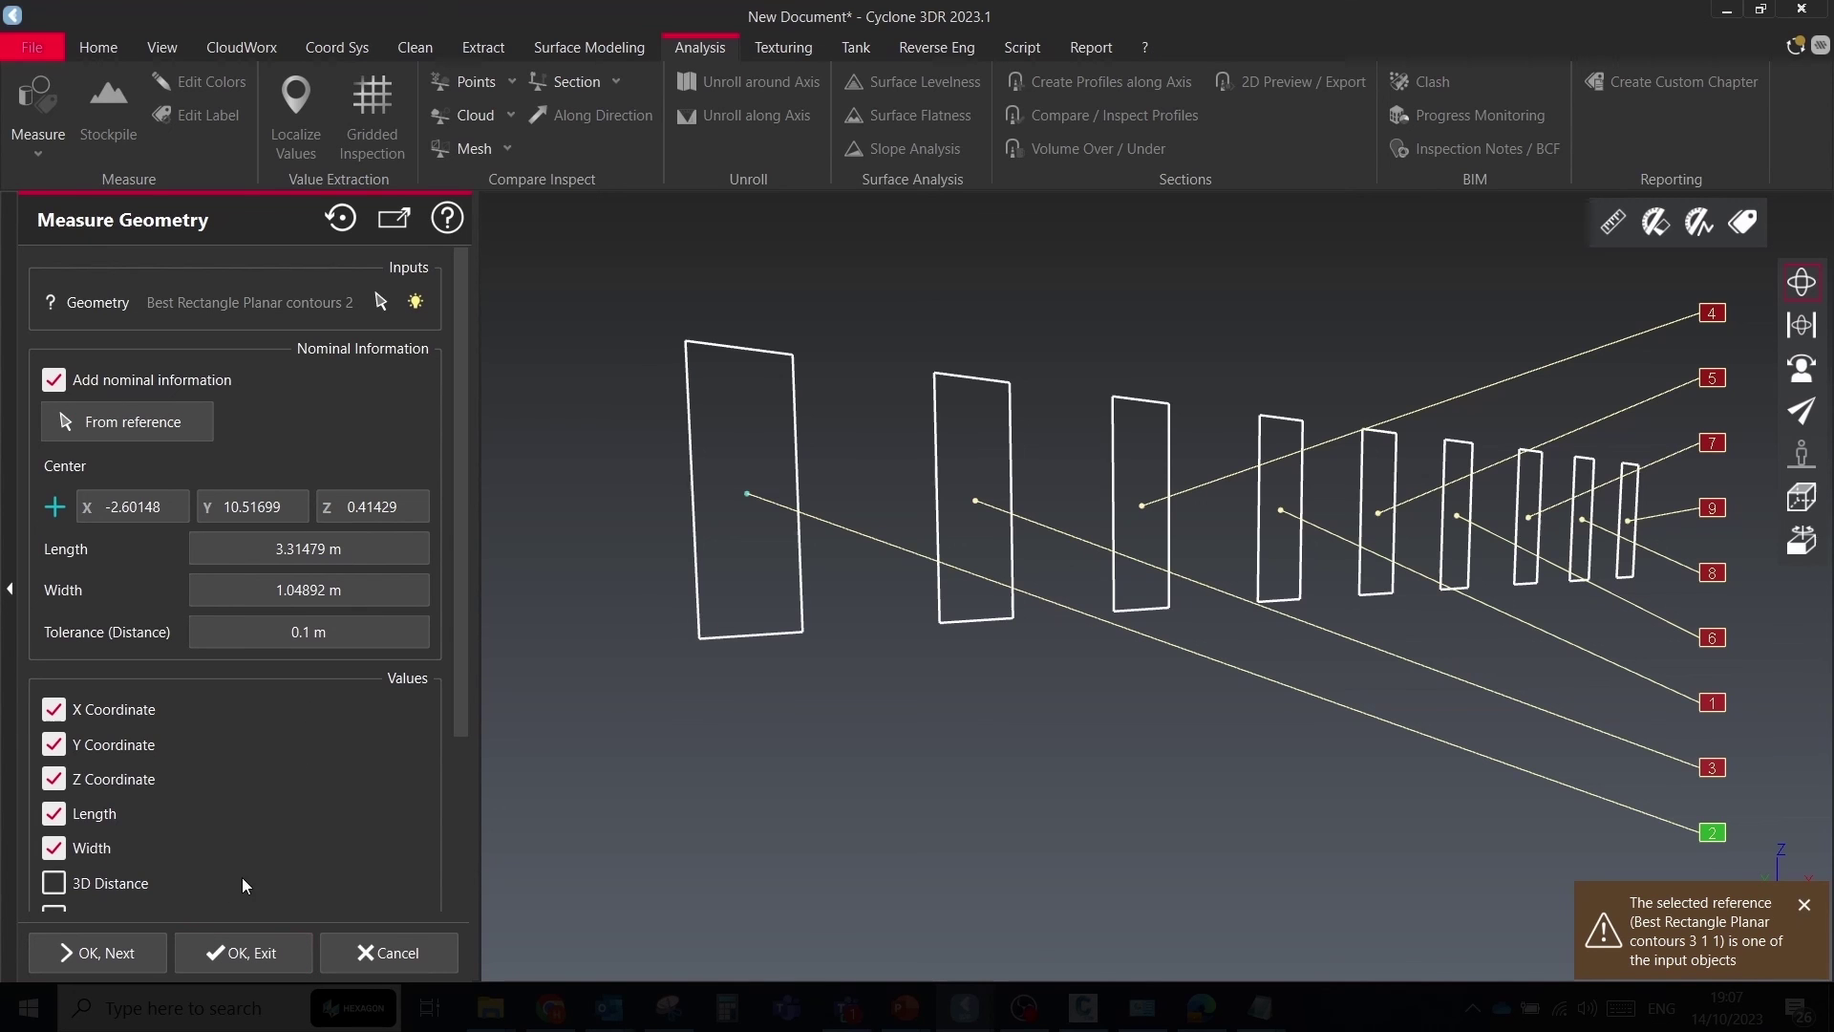
{"action": "left_click", "coordinate": [83, 886]}
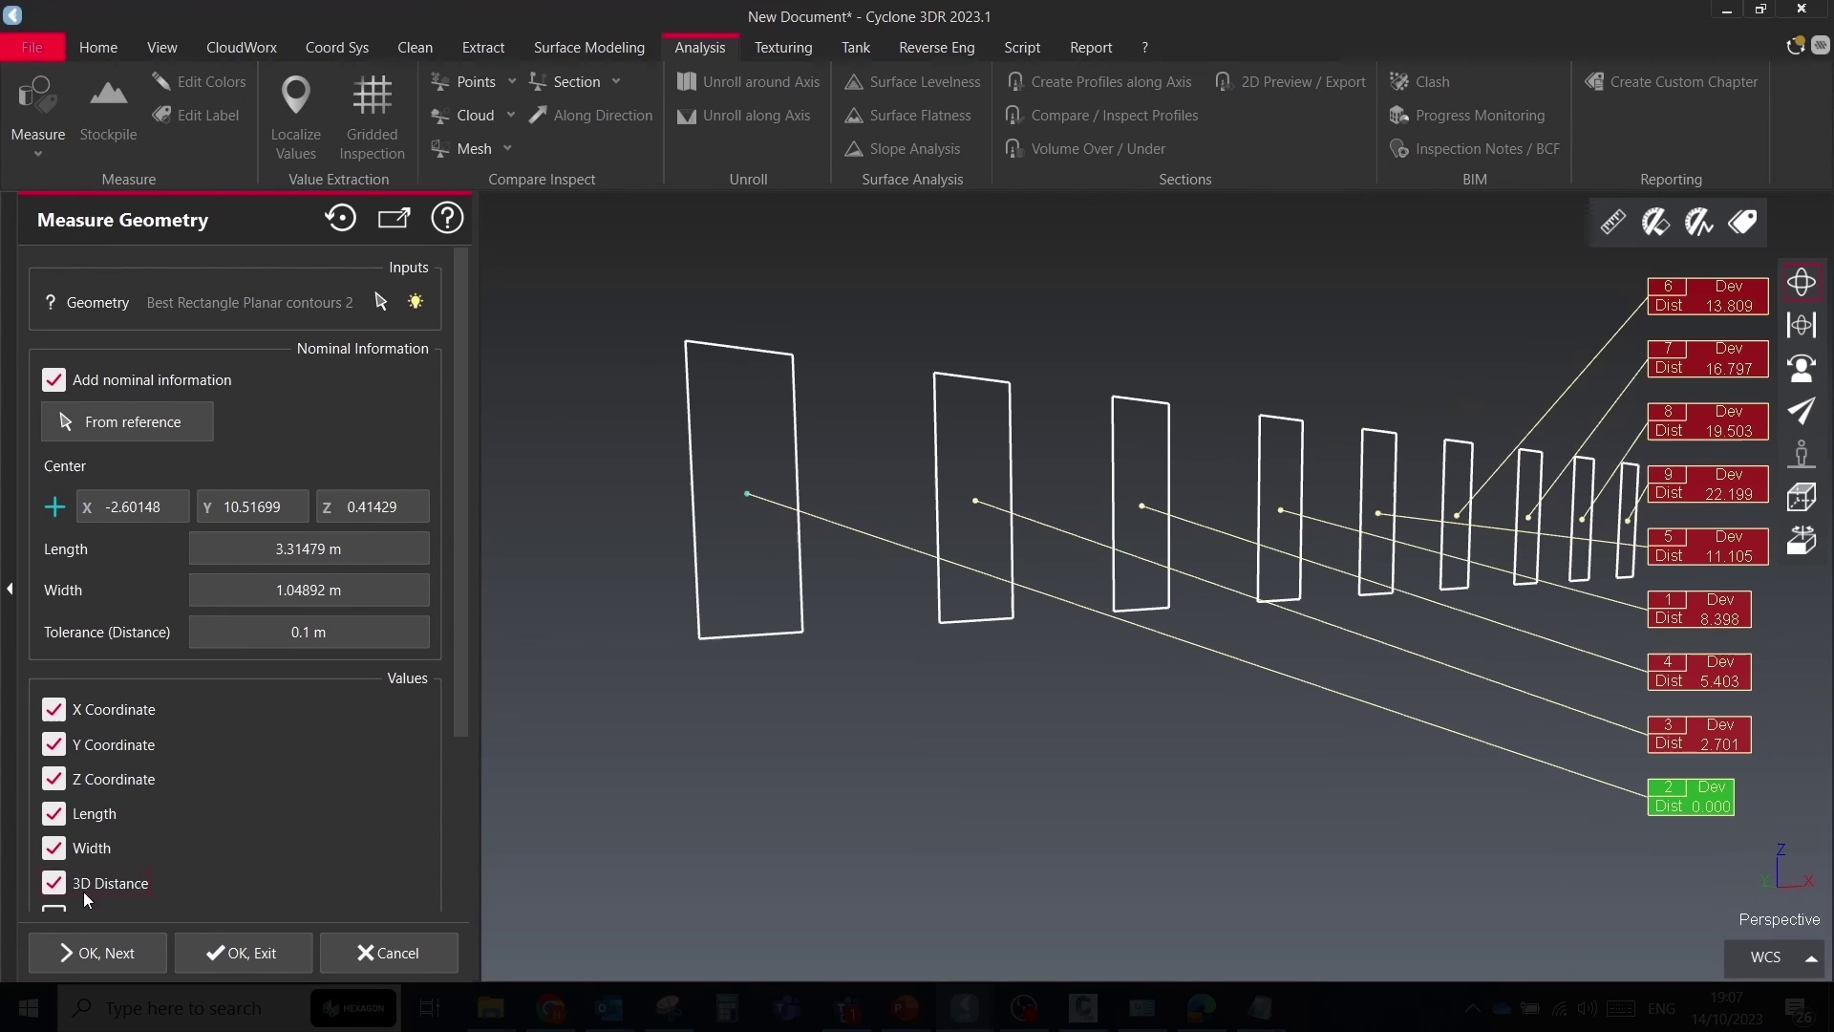
{"action": "left_click", "coordinate": [83, 887]}
{"action": "scroll", "coordinate": [122, 861], "scroll_direction": "down", "scroll_amount": 2}
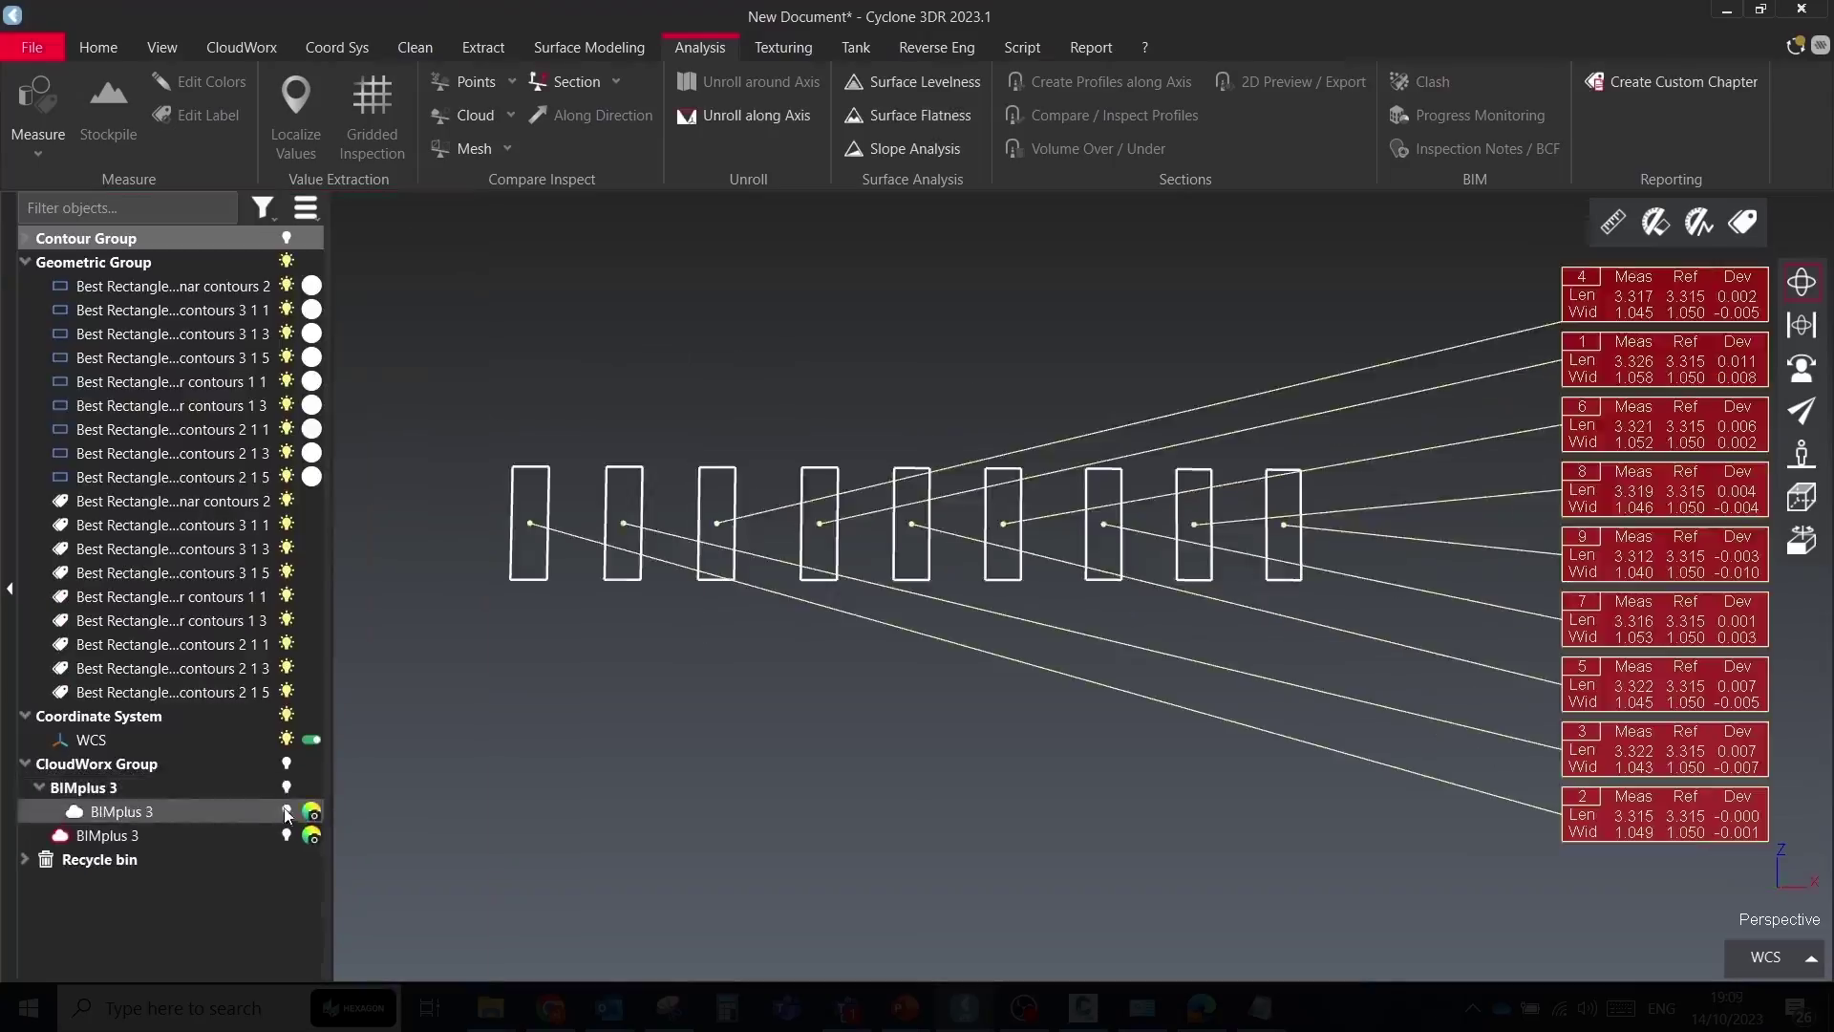
Examine the labelled window openings against the BIMplus 3 cloud along the wall
{"action": "scroll", "coordinate": [743, 369], "scroll_direction": "up", "scroll_amount": 5}
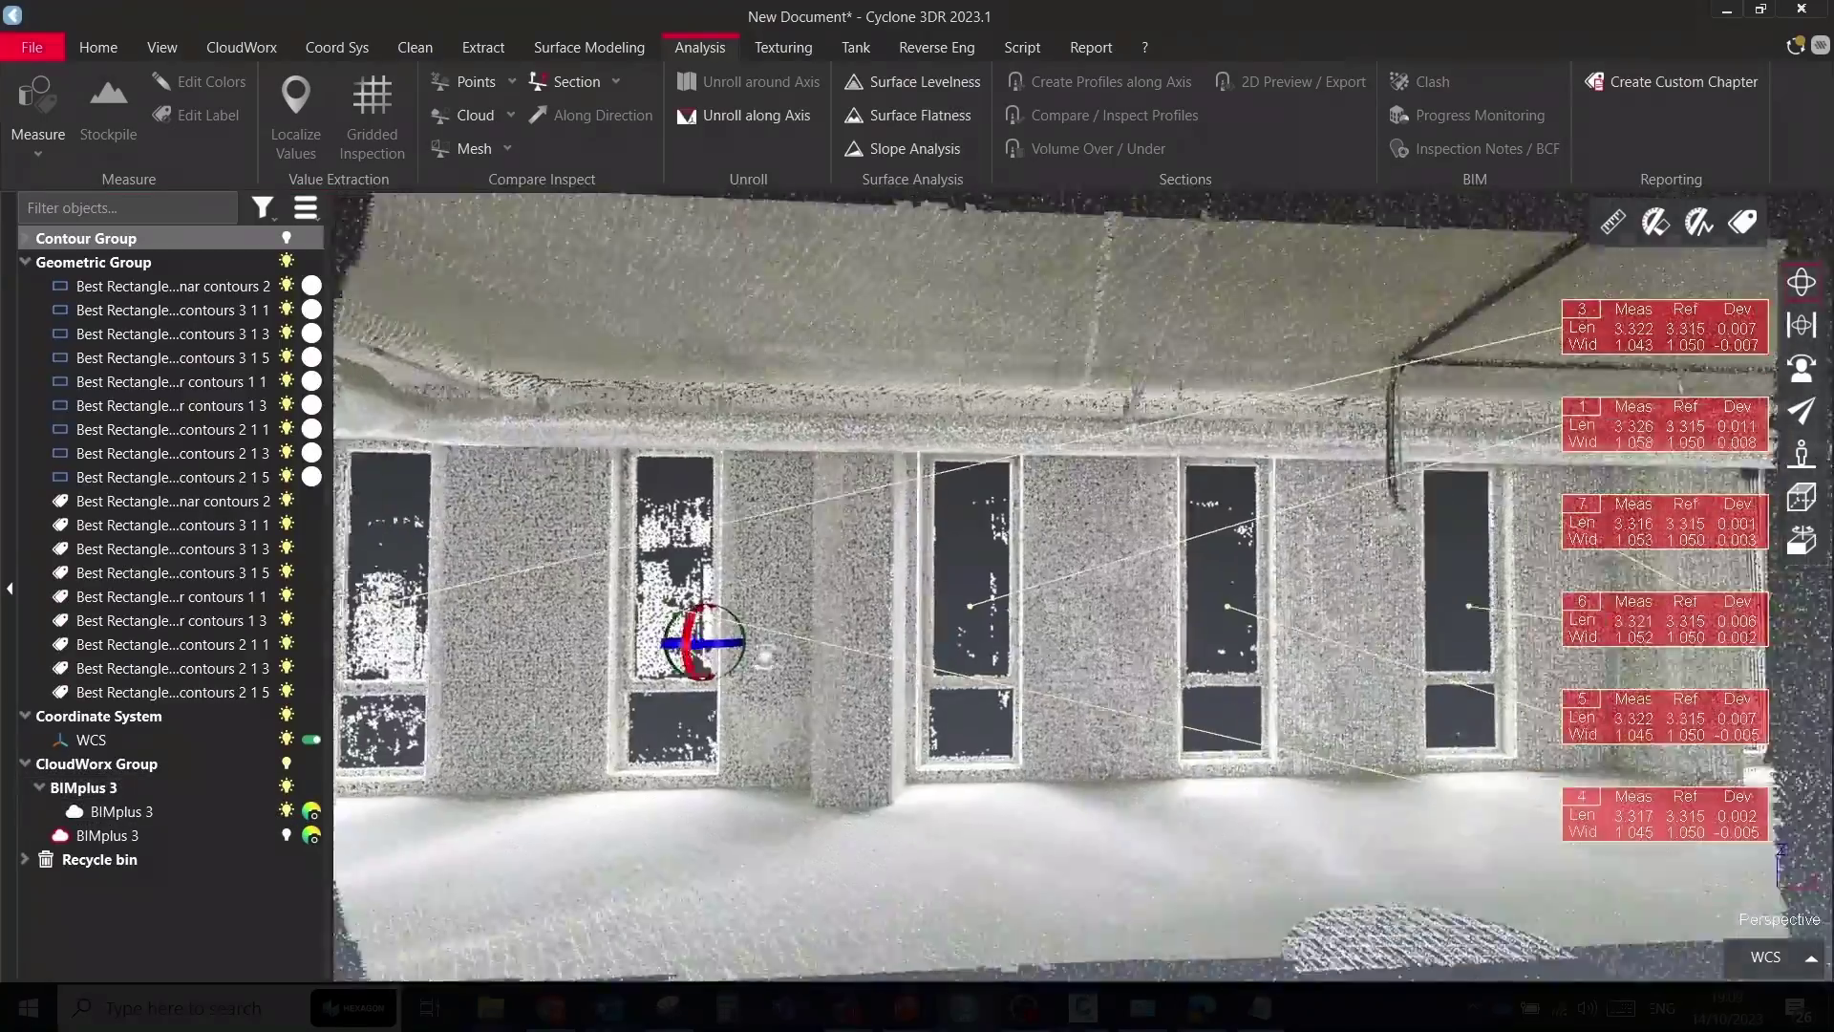
{"action": "left_click_drag", "start_coordinate": [764, 657], "coordinate": [1061, 634]}
{"action": "middle_click_drag", "start_coordinate": [1061, 634], "coordinate": [734, 625]}
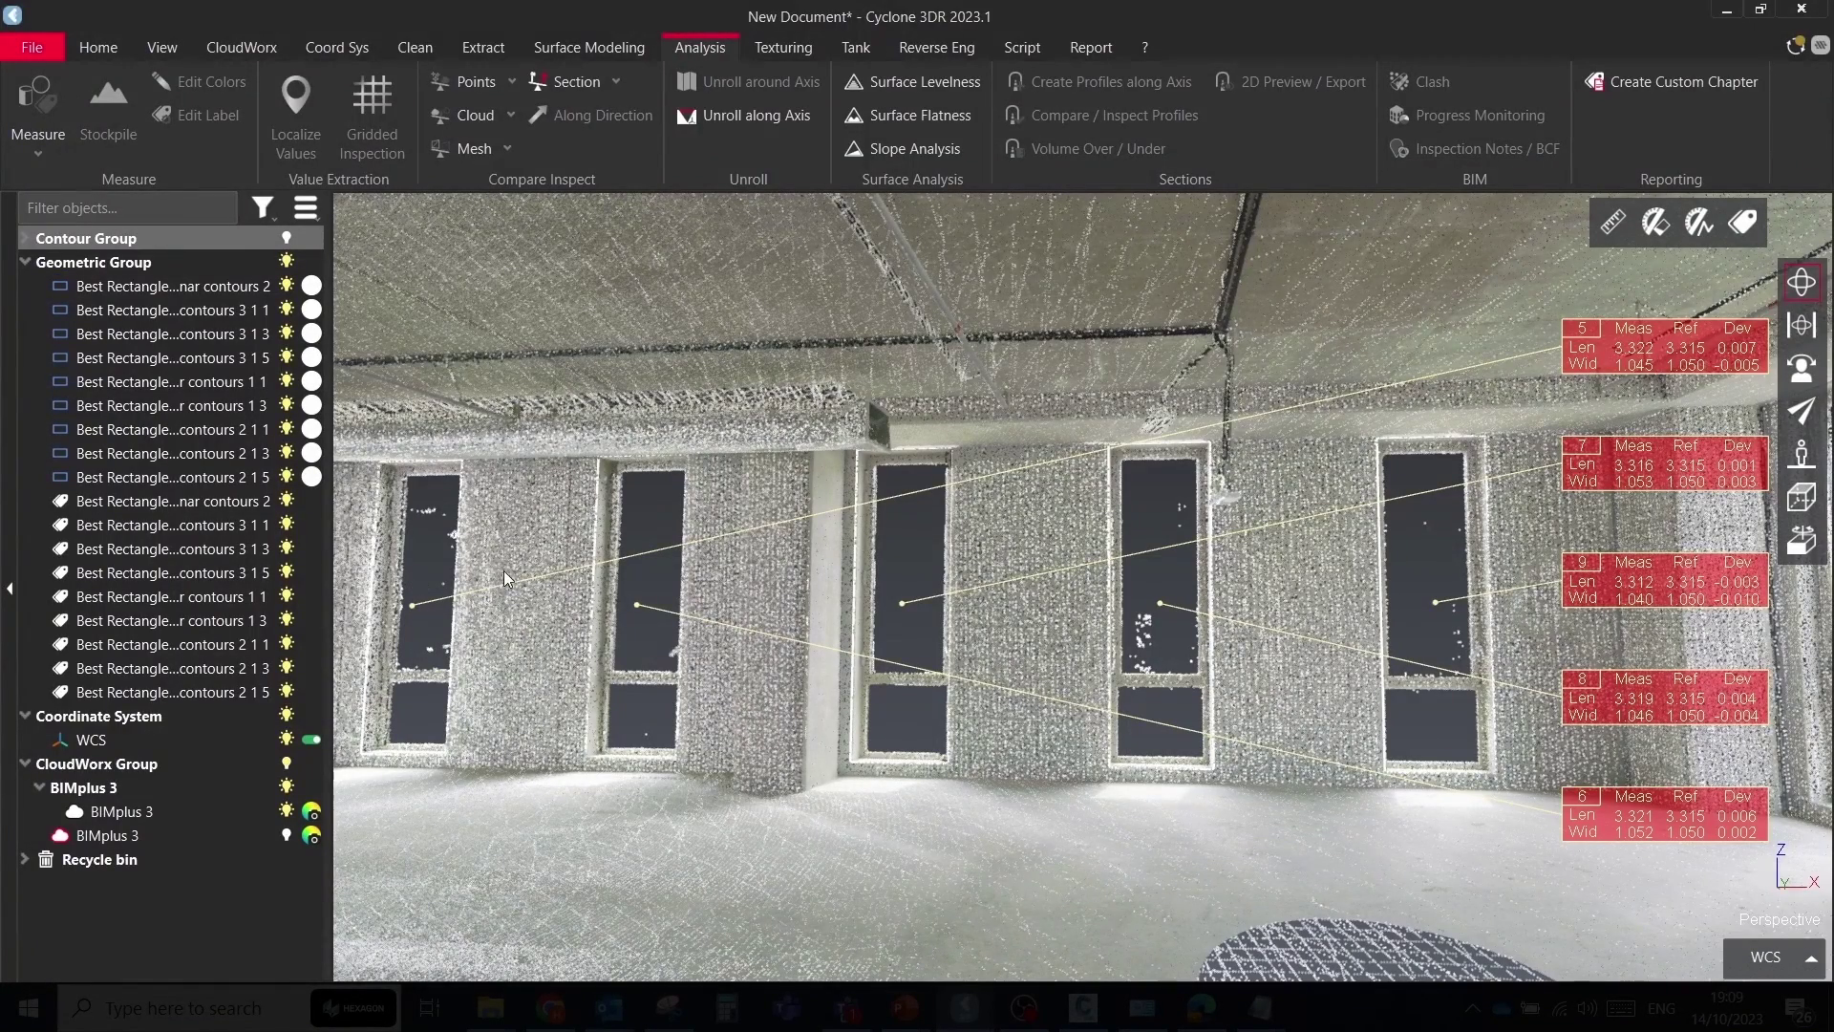
{"action": "left_click_drag", "start_coordinate": [472, 574], "coordinate": [513, 570]}
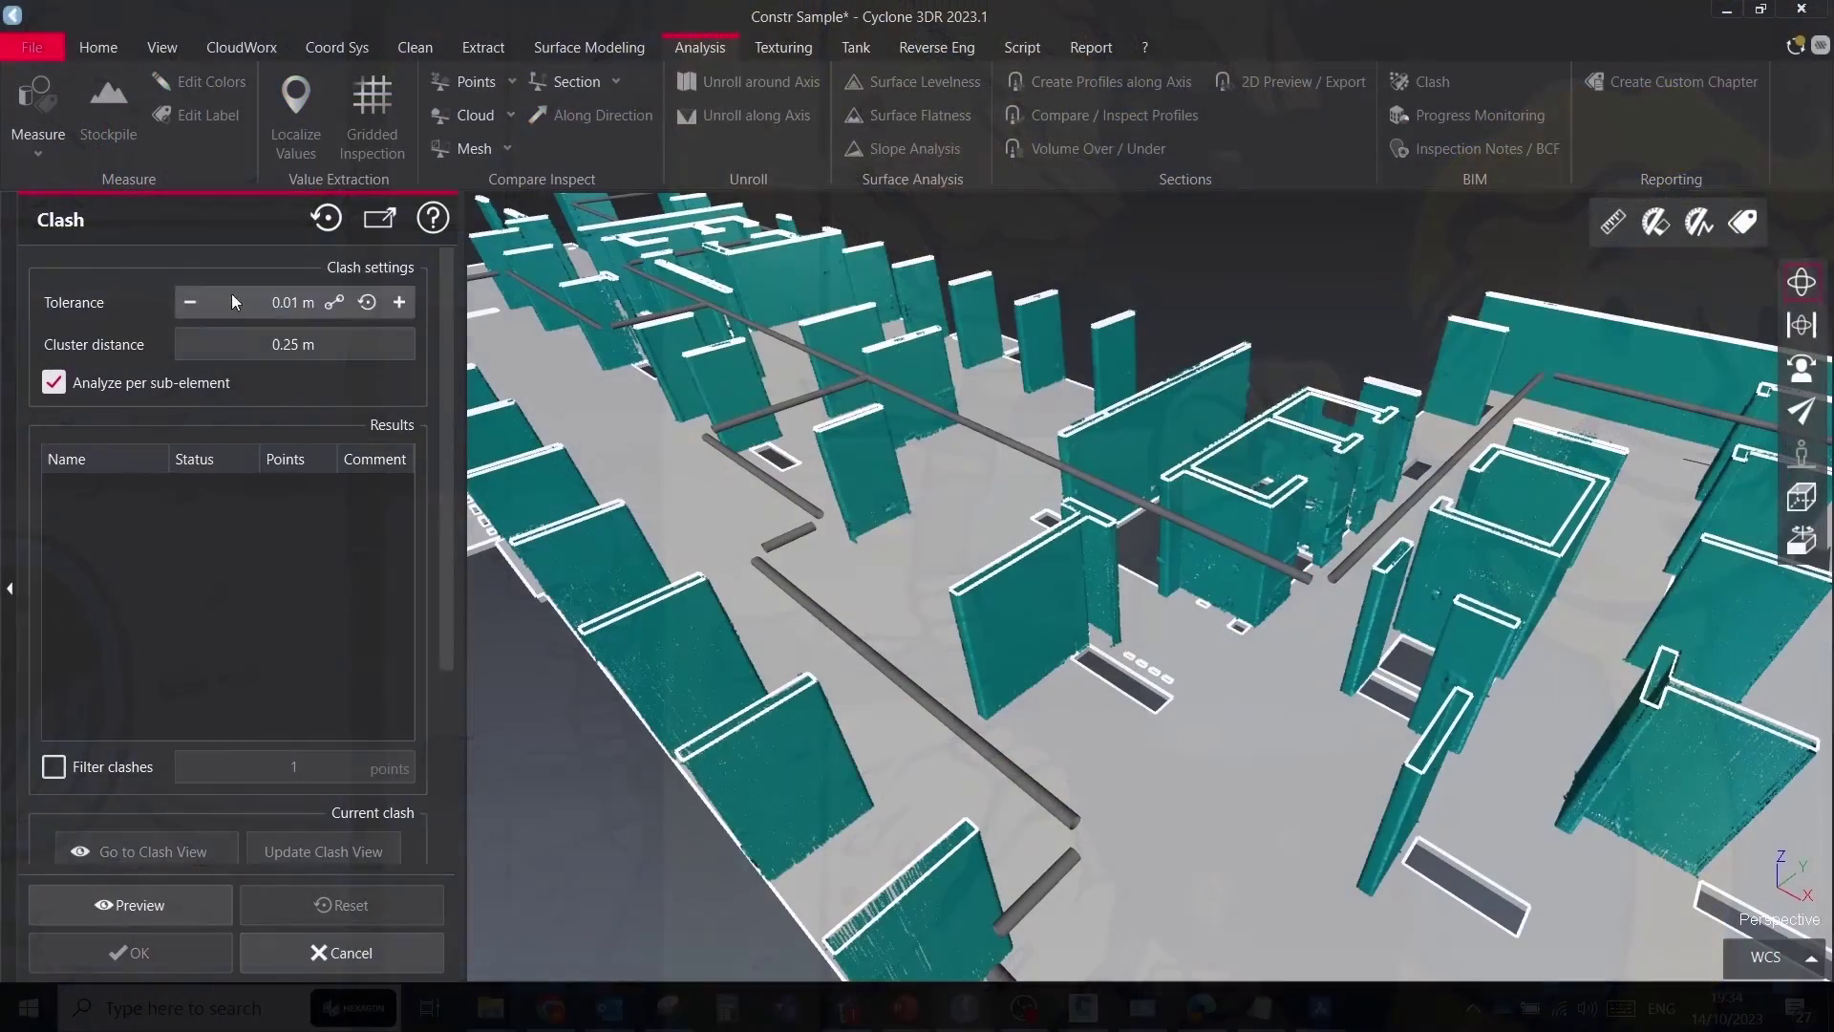
Preview the clashes per sub-element with 0.01 m tolerance and 0.25 m cluster distance, and mark the first two elements as Clash
{"action": "left_click", "coordinate": [122, 891]}
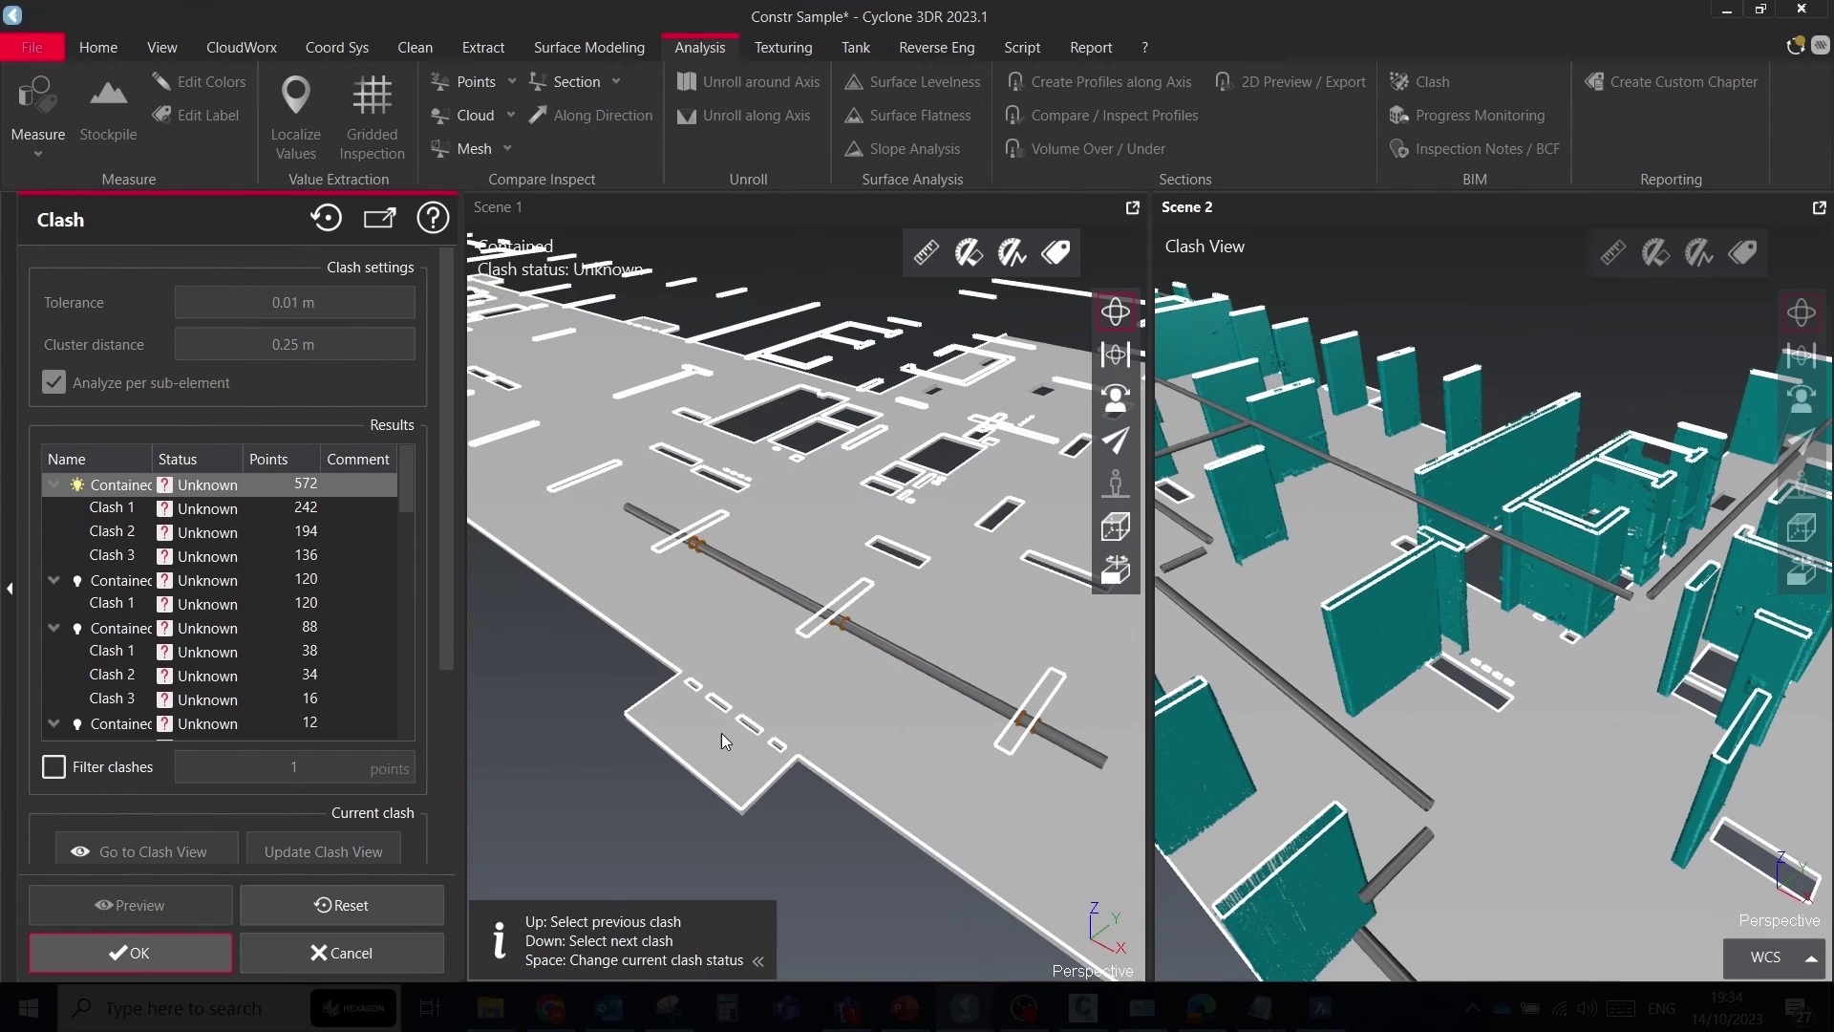
{"action": "left_click", "coordinate": [222, 487]}
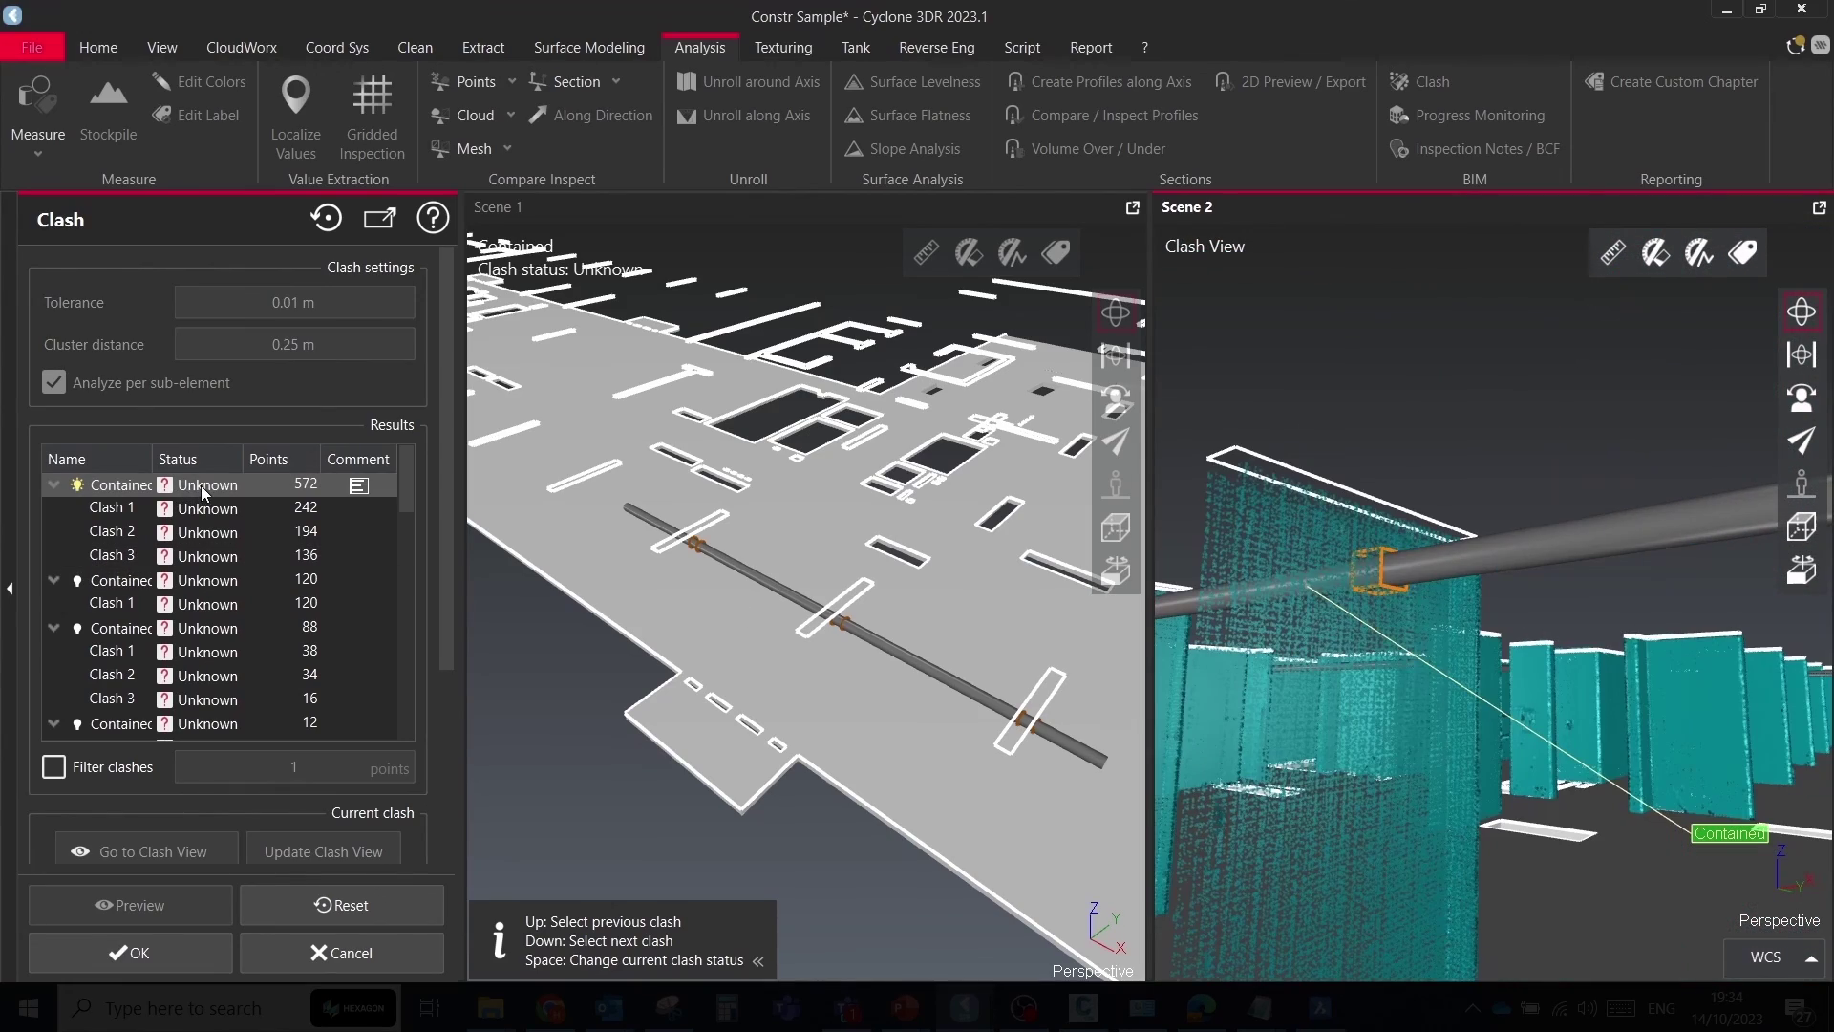
{"action": "left_click", "coordinate": [153, 585]}
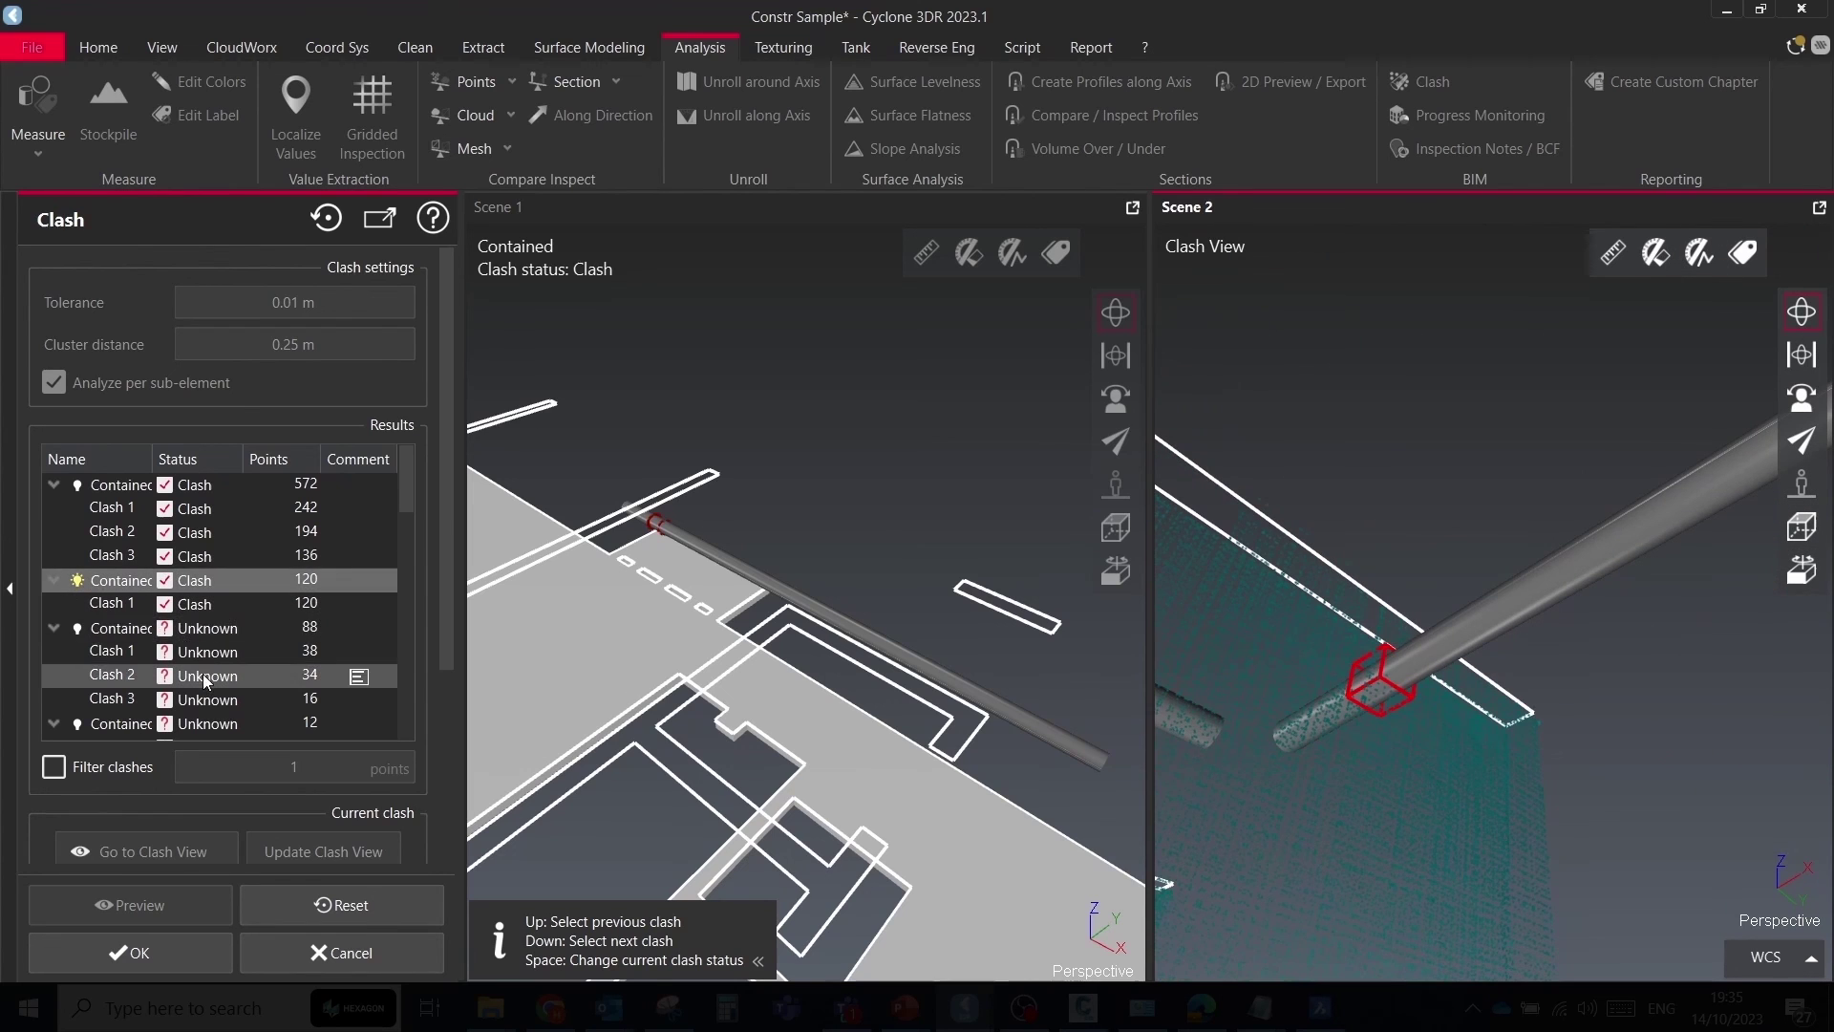
{"action": "left_click", "coordinate": [195, 628]}
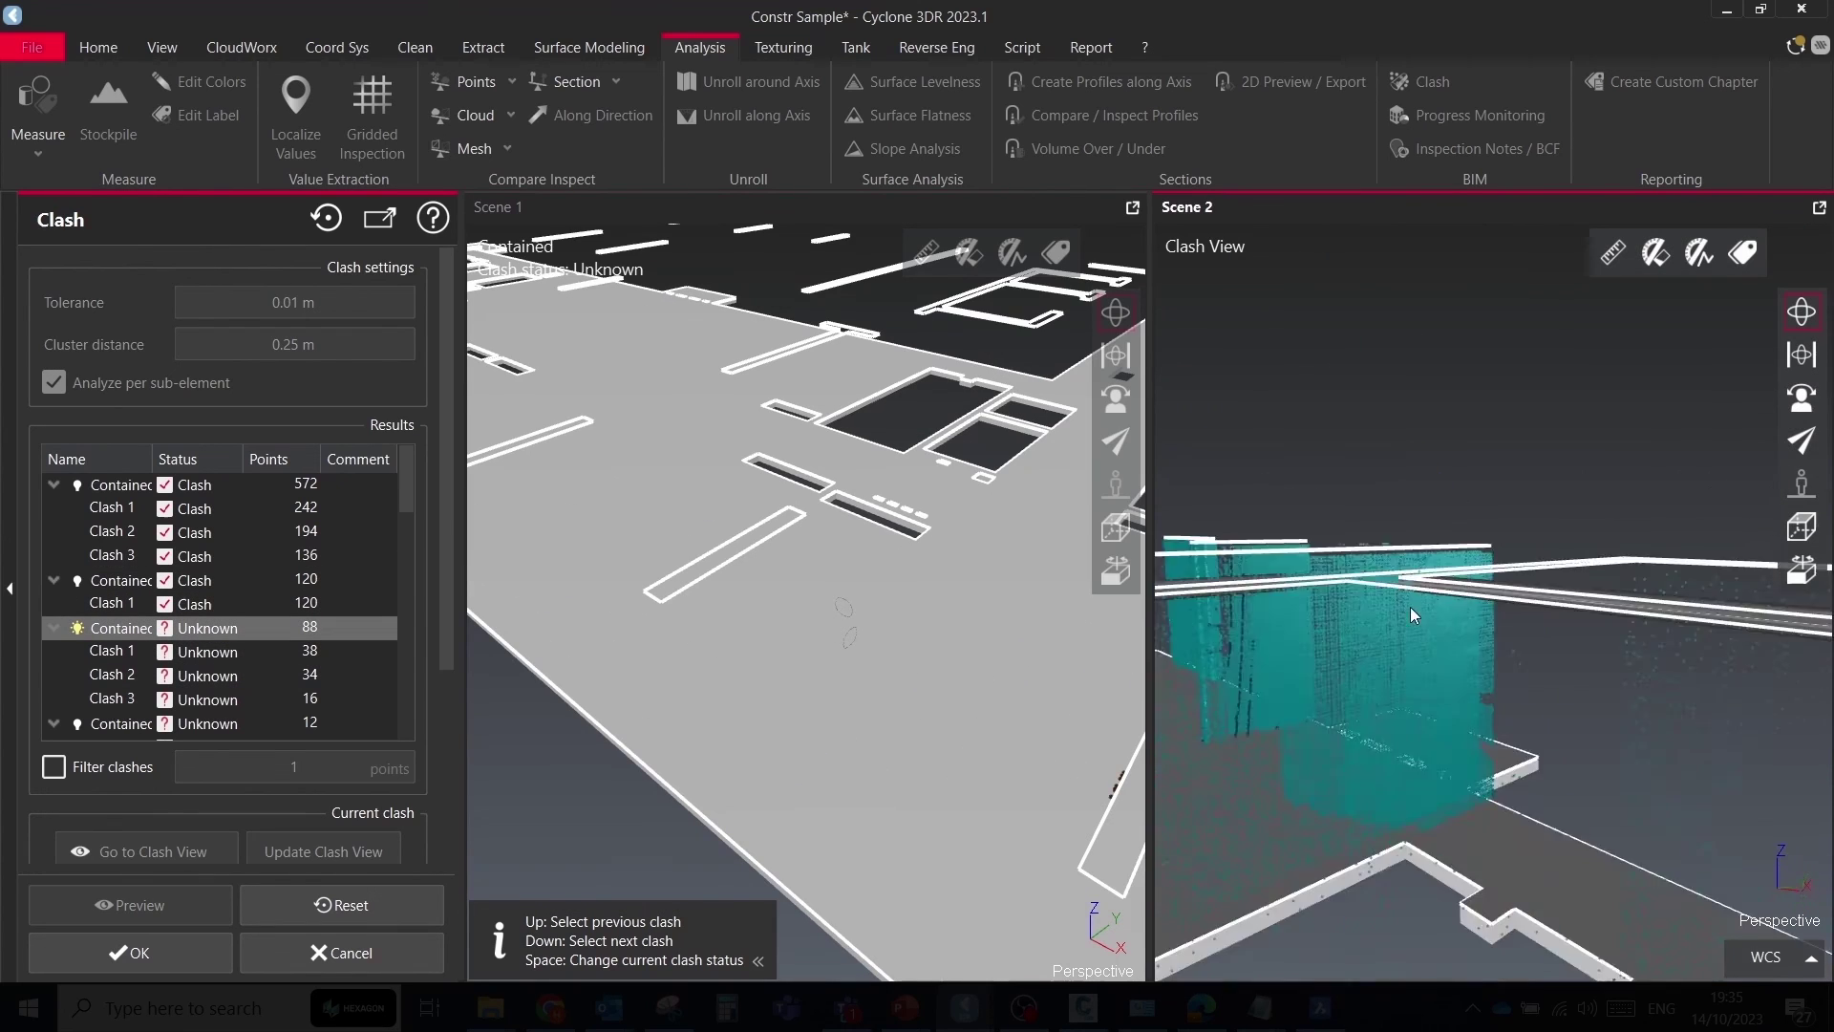
{"action": "key", "text": "Down"}
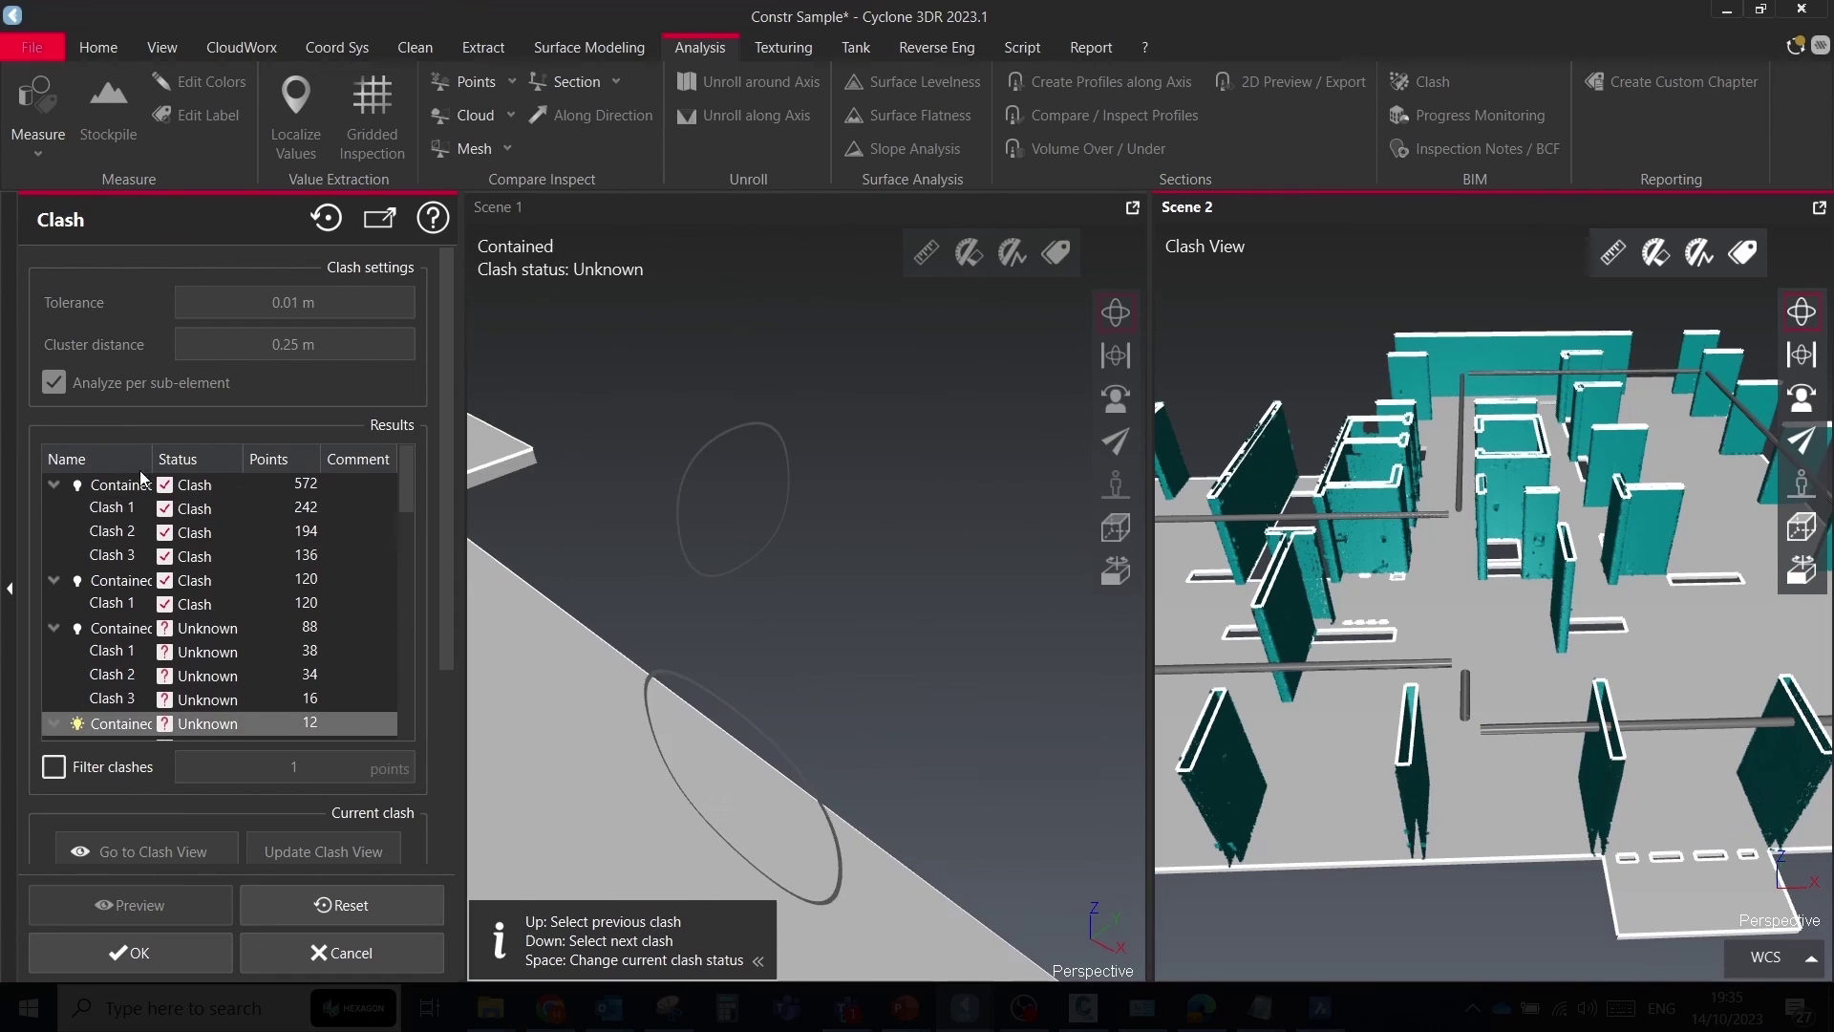
{"action": "left_click", "coordinate": [140, 482]}
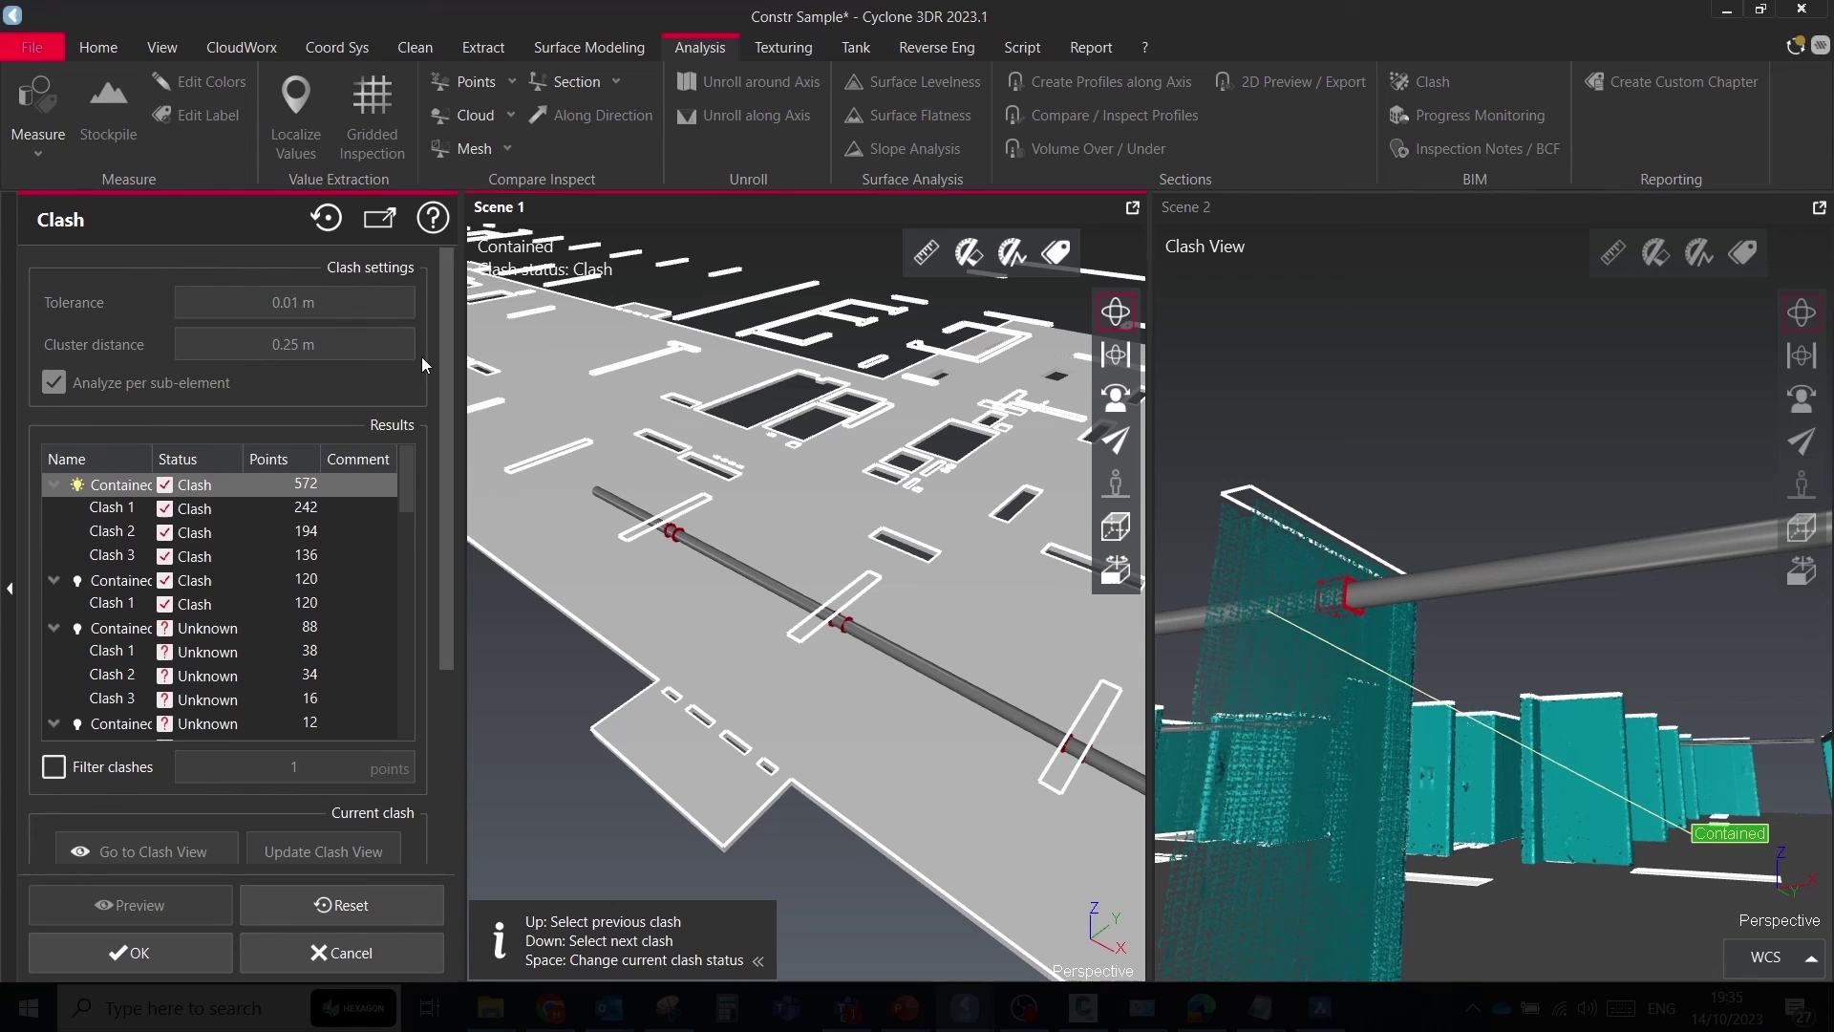
Fill in the assignee's name for the BCF export of the clashes
{"action": "left_click_drag", "start_coordinate": [447, 463], "coordinate": [257, 818]}
{"action": "left_click", "coordinate": [216, 776]}
{"action": "type", "text": "a"}
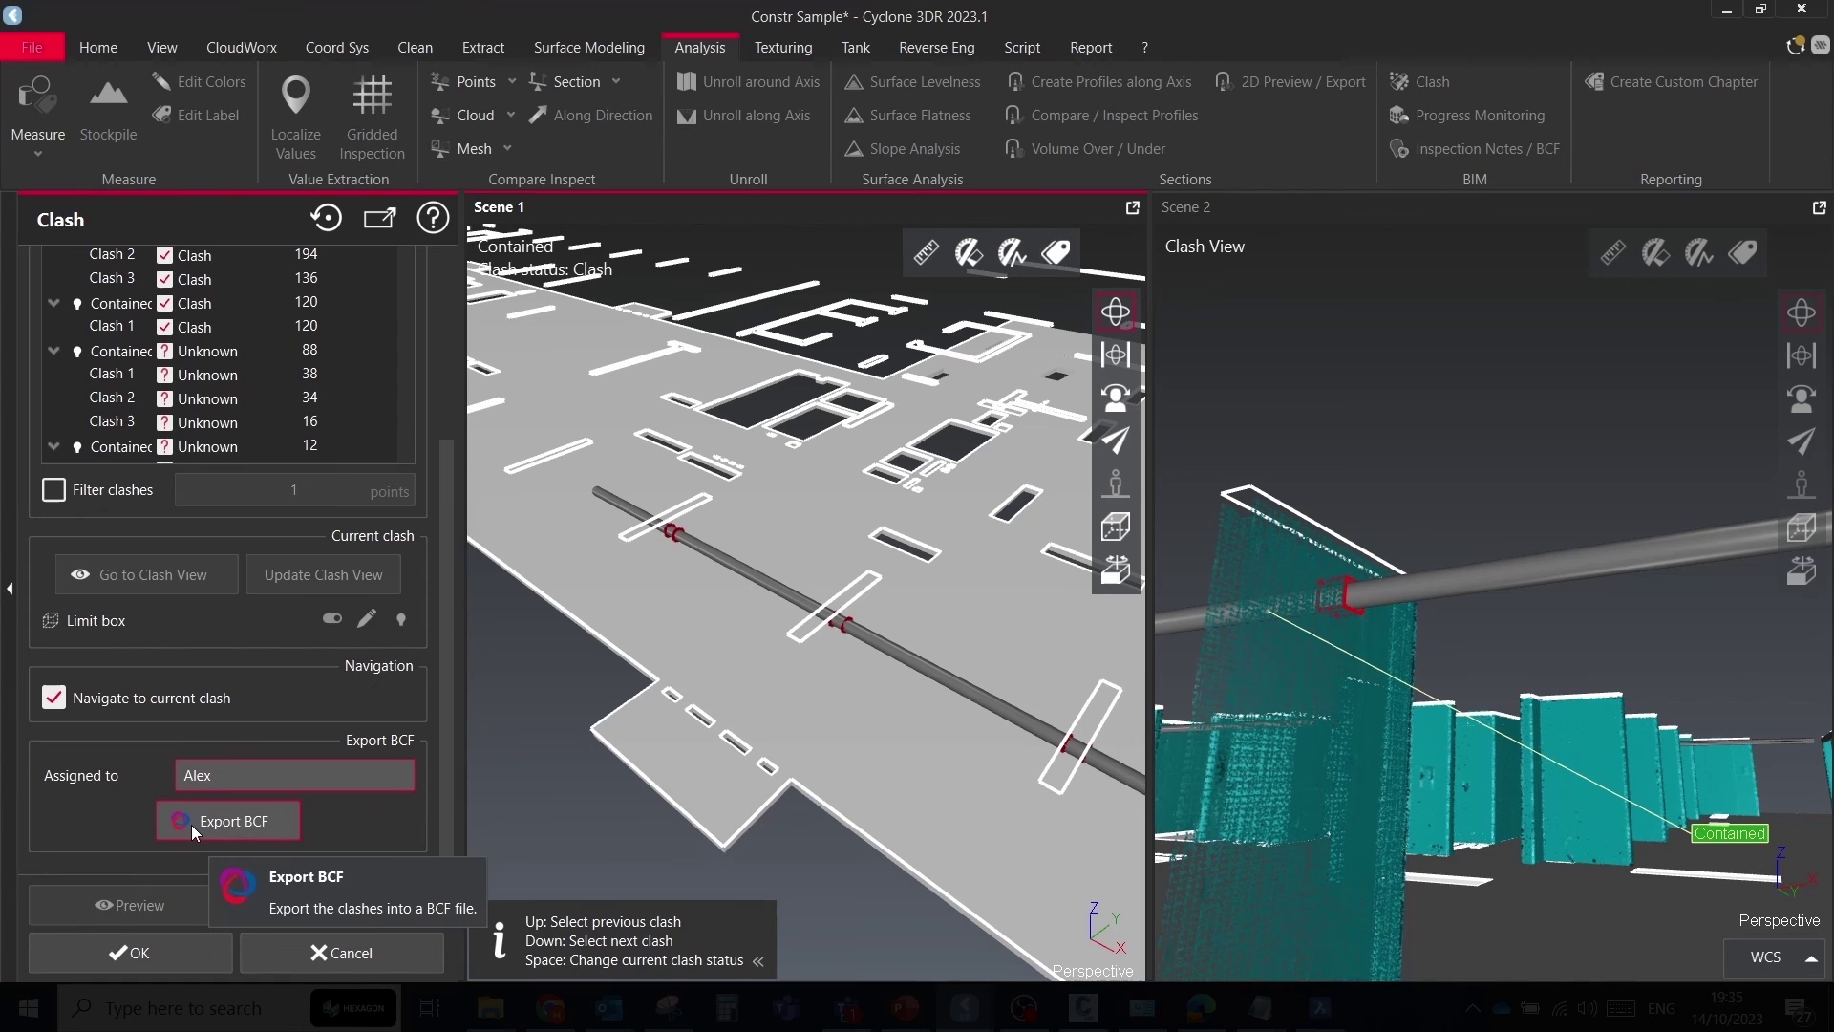
Update the clash view for Clash 1 of the first element and examine the pipe where it crosses the wall points
{"action": "scroll", "coordinate": [286, 521], "scroll_direction": "up", "scroll_amount": 3}
{"action": "left_click", "coordinate": [107, 480]}
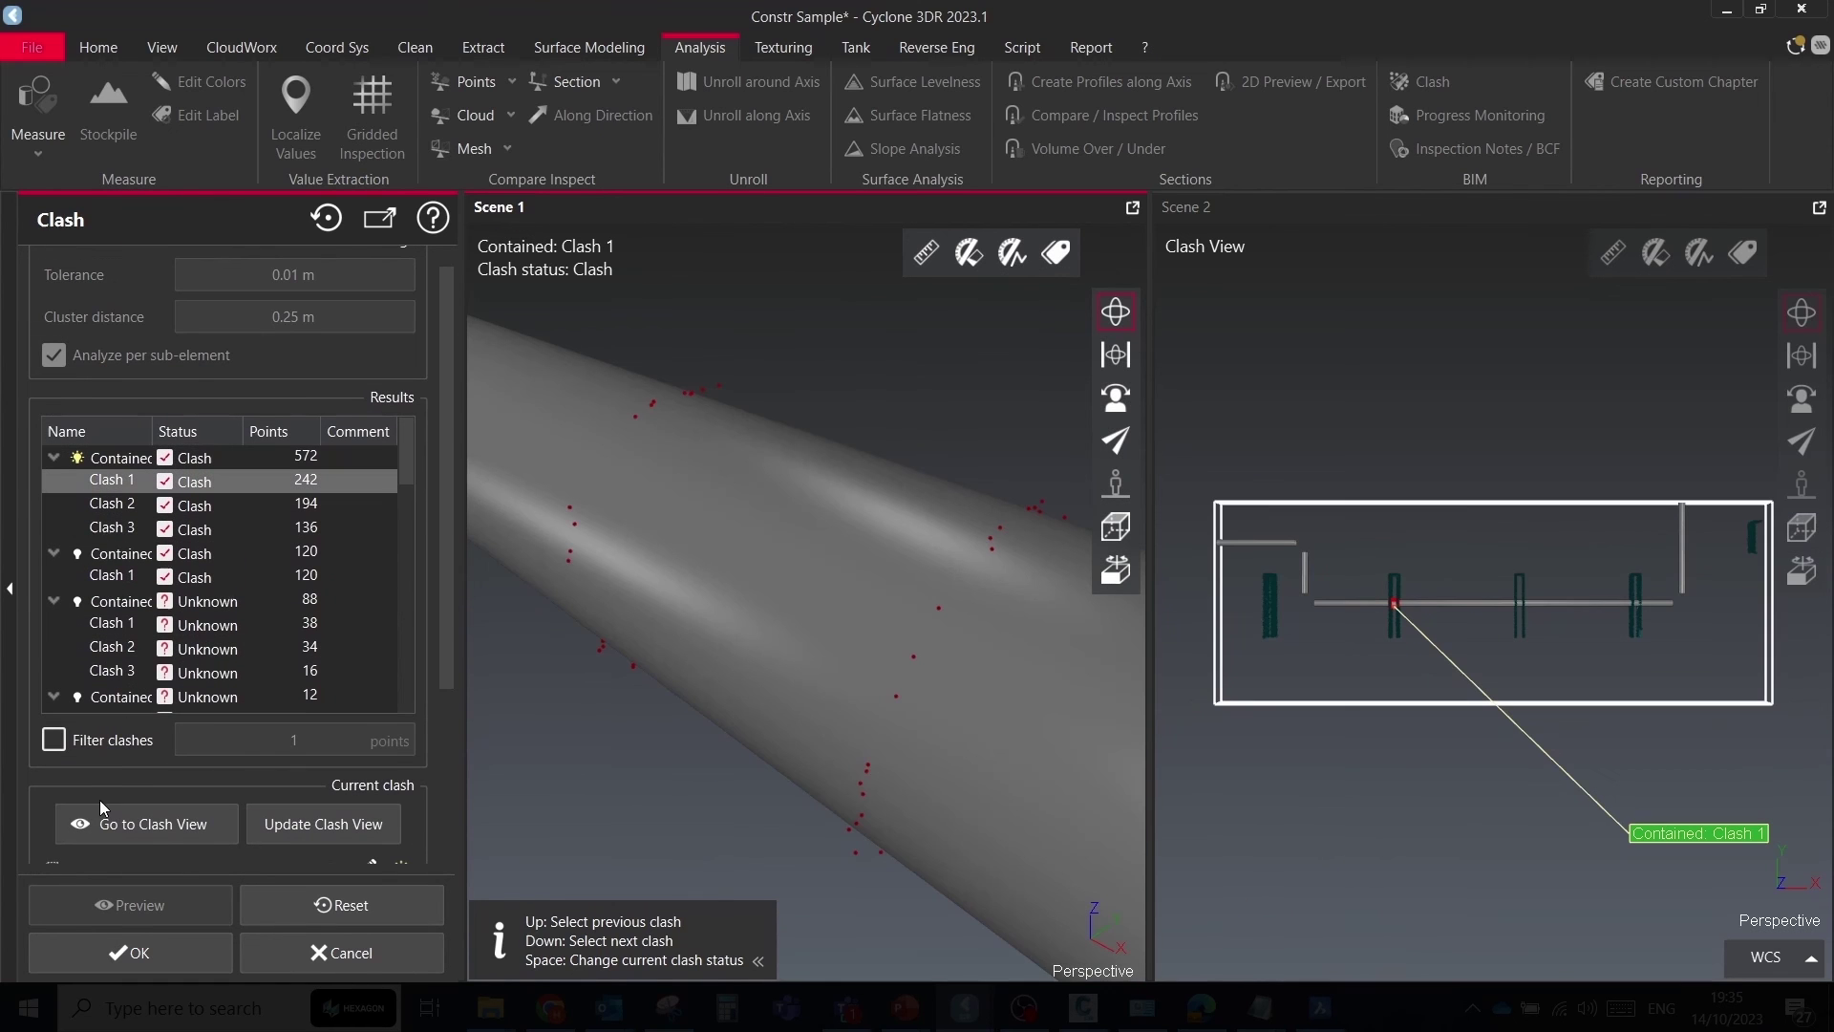
{"action": "left_click", "coordinate": [321, 824]}
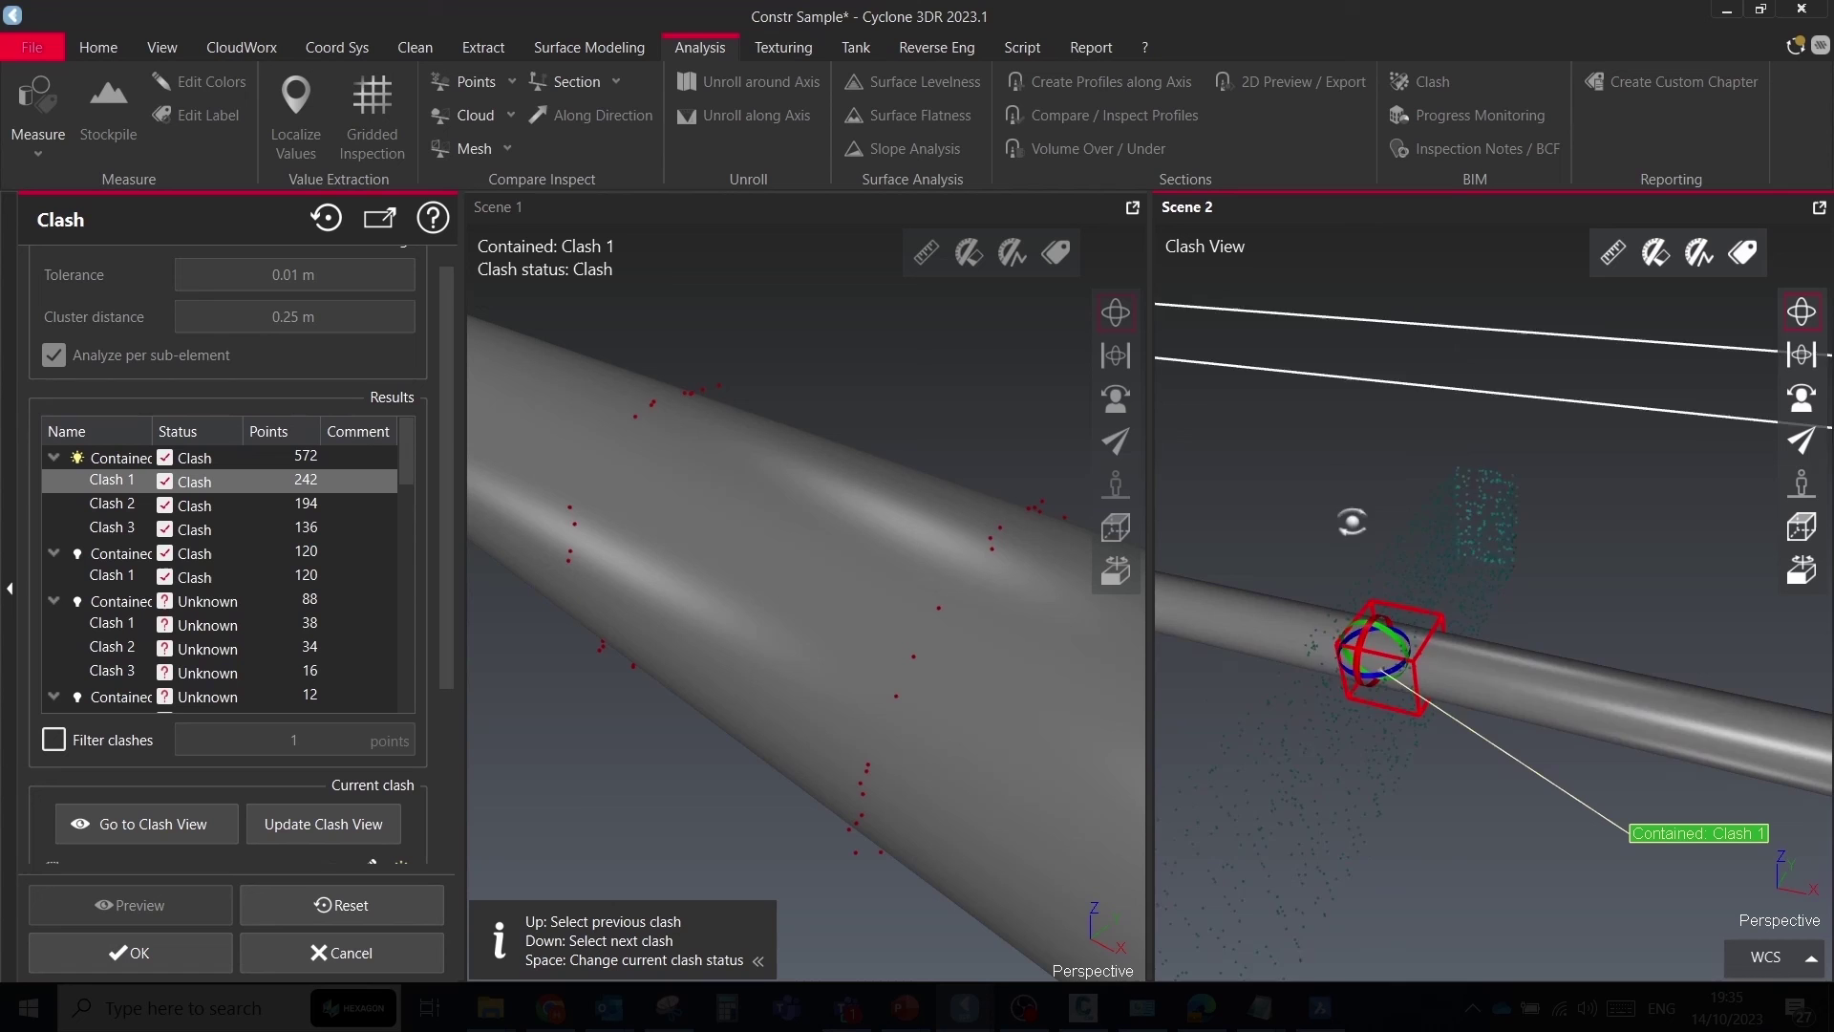
{"action": "left_click_drag", "start_coordinate": [1406, 638], "coordinate": [1343, 669]}
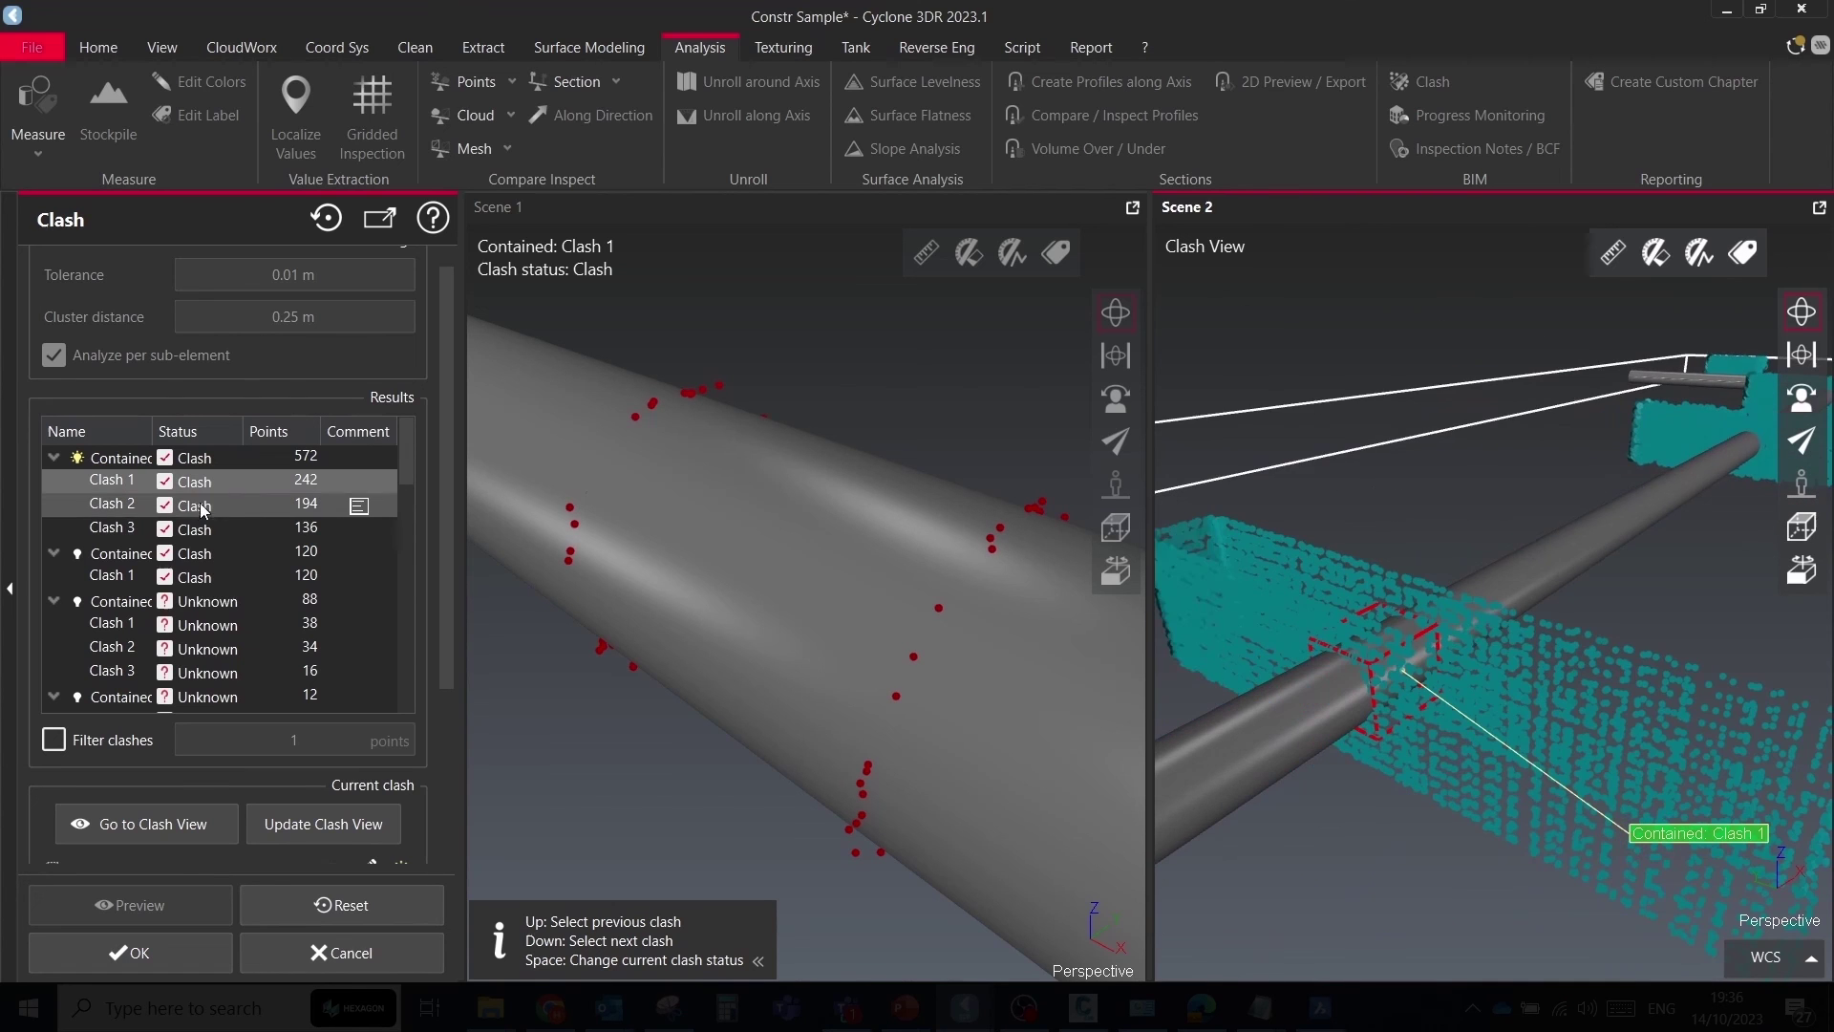
Examine Clash 2 and Clash 3 of the first element in both scenes, comparing the pipe with the wall points
{"action": "left_click", "coordinate": [200, 505]}
{"action": "scroll", "coordinate": [1587, 604], "scroll_direction": "up", "scroll_amount": 6}
{"action": "left_click_drag", "start_coordinate": [1427, 626], "coordinate": [1382, 446]}
{"action": "scroll", "coordinate": [1345, 591], "scroll_direction": "down", "scroll_amount": 3}
{"action": "left_click", "coordinate": [180, 535]}
{"action": "scroll", "coordinate": [1648, 604], "scroll_direction": "up", "scroll_amount": 5}
{"action": "middle_click_drag", "start_coordinate": [1381, 445], "coordinate": [1238, 539]}
{"action": "scroll", "coordinate": [864, 633], "scroll_direction": "down", "scroll_amount": 8}
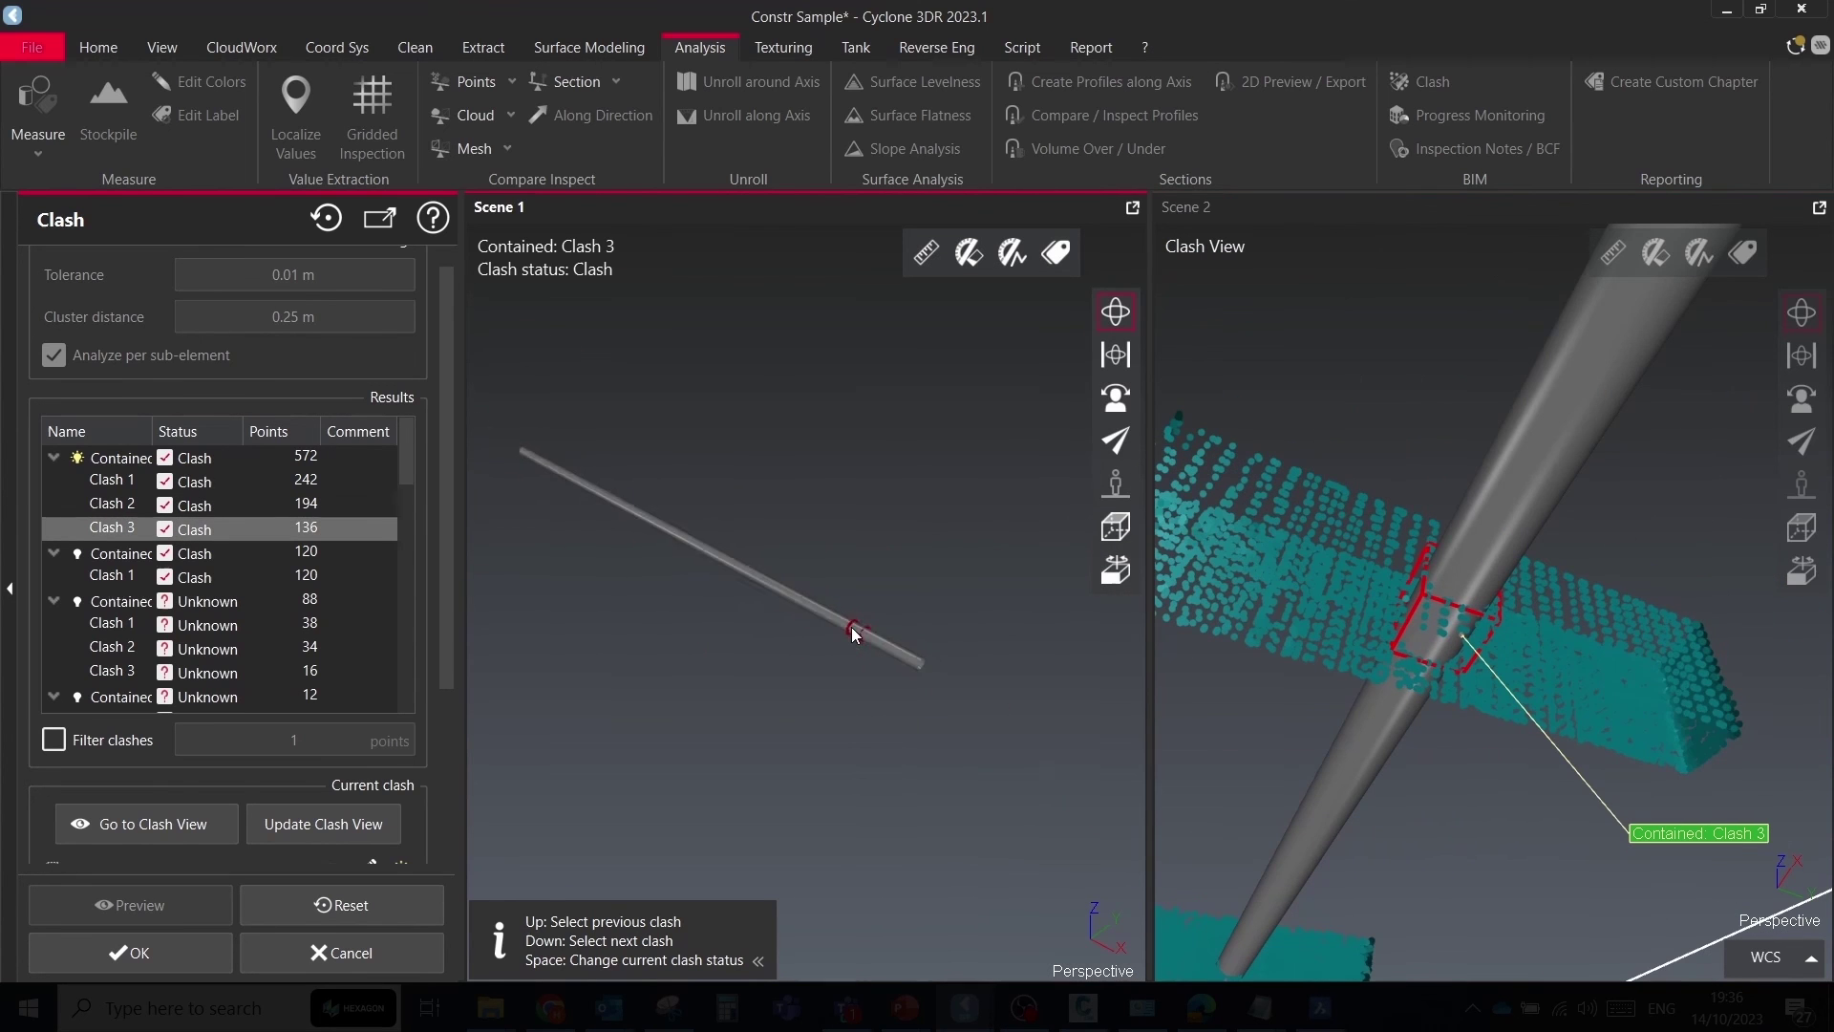
{"action": "scroll", "coordinate": [851, 627], "scroll_direction": "up", "scroll_amount": 5}
Switch off the limit box of the current clash and view the pipe among the surrounding walls
{"action": "left_click_drag", "start_coordinate": [436, 668], "coordinate": [444, 846]}
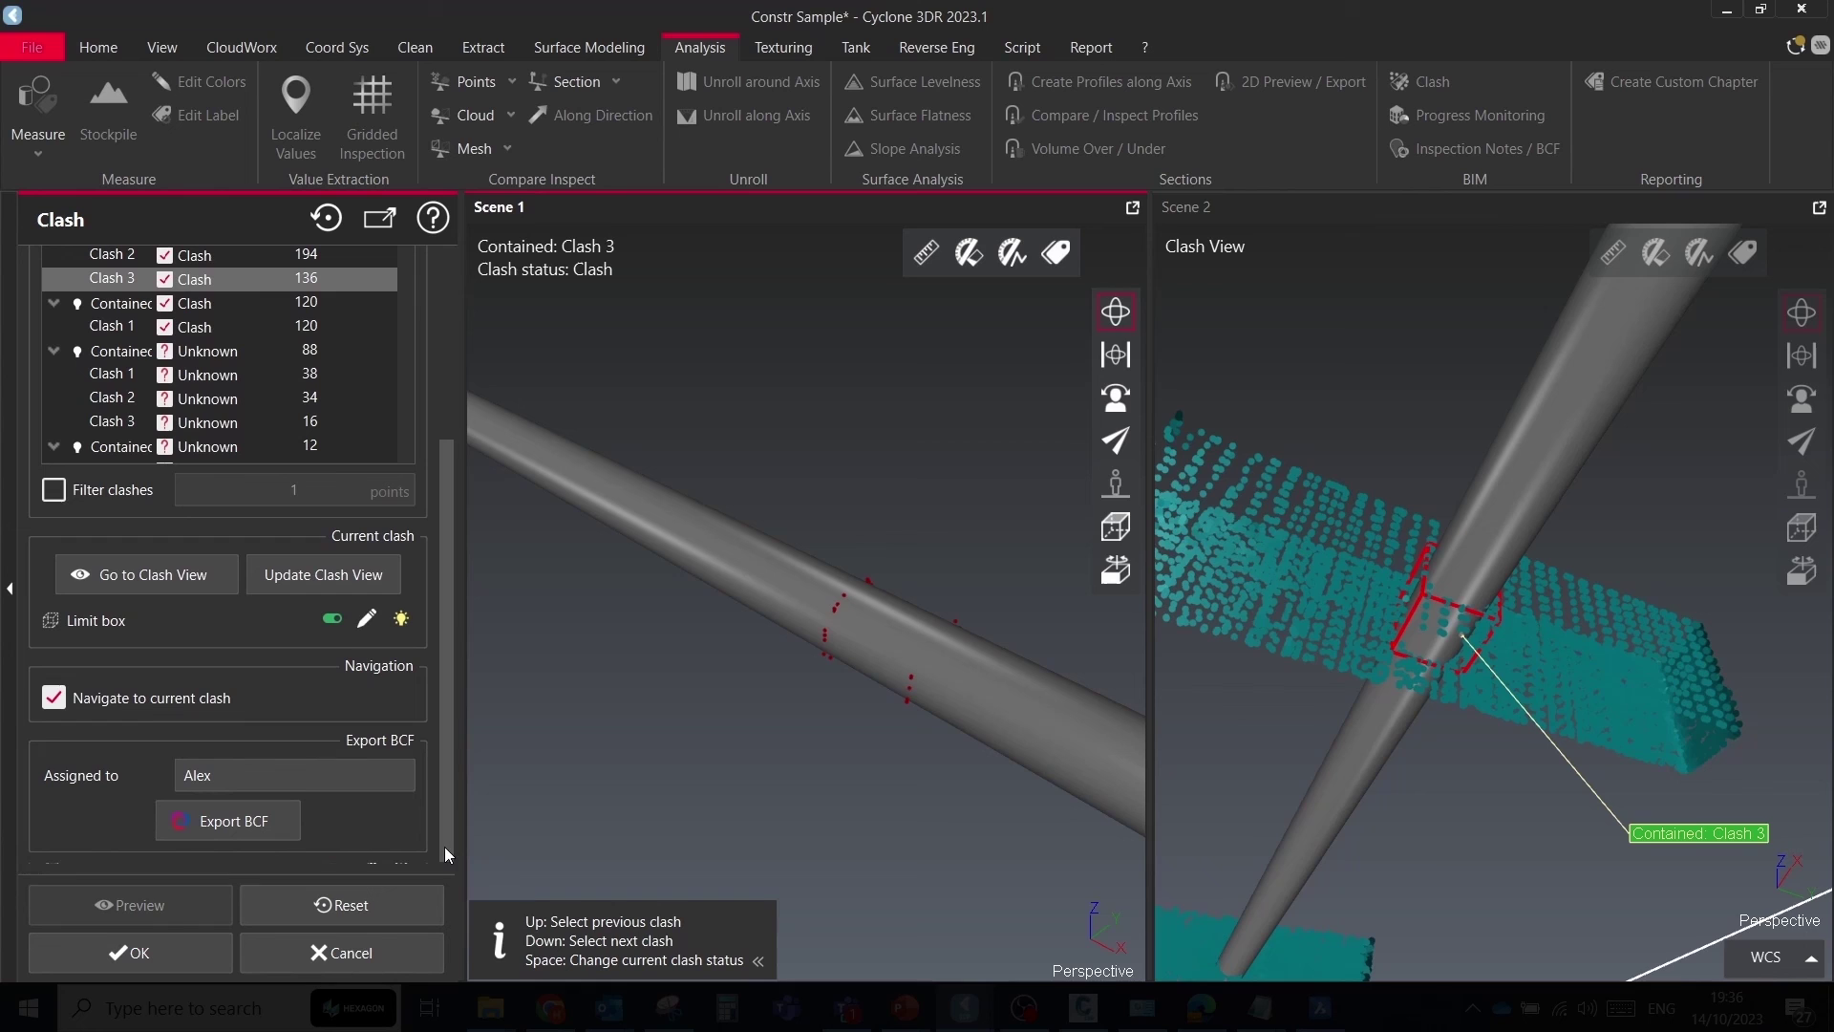
{"action": "left_click", "coordinate": [335, 622]}
{"action": "left_click_drag", "start_coordinate": [1340, 608], "coordinate": [1561, 603]}
{"action": "middle_click_drag", "start_coordinate": [1562, 603], "coordinate": [1785, 576]}
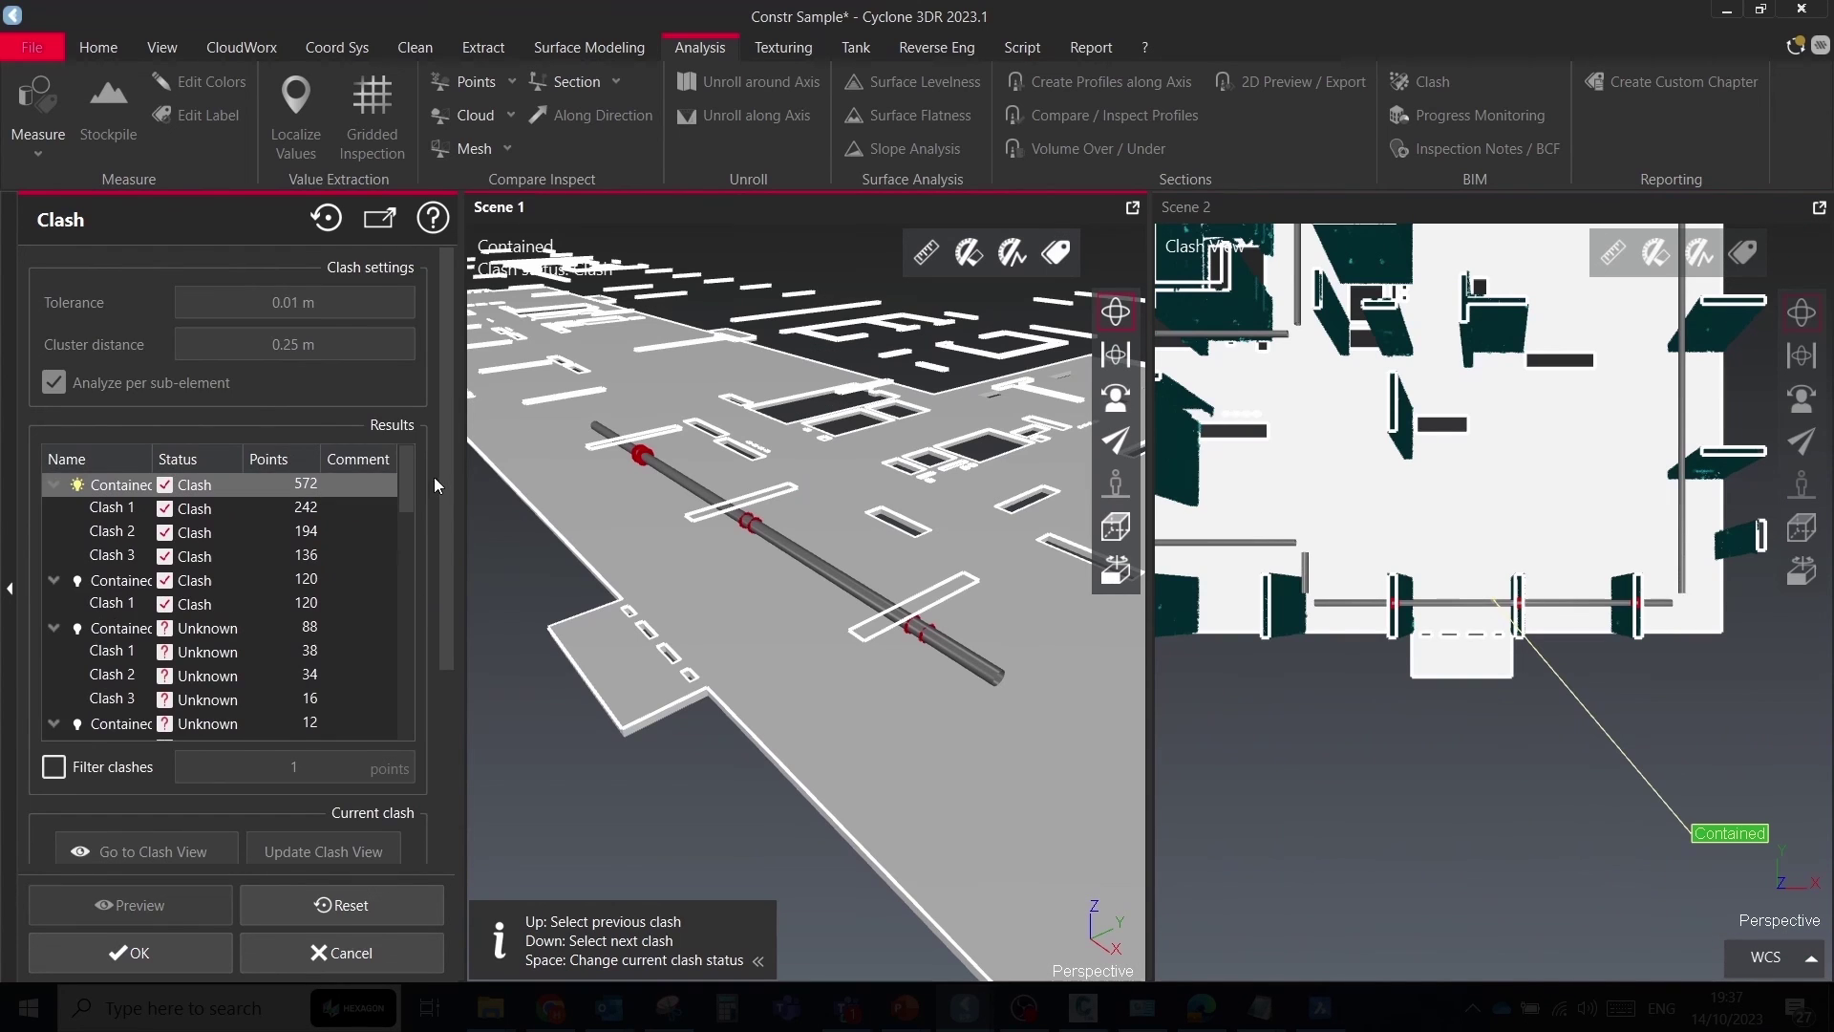
Filter the clashes with a threshold of 120 points and select the first remaining element
{"action": "left_click_drag", "start_coordinate": [444, 486], "coordinate": [400, 295]}
{"action": "scroll", "coordinate": [430, 326], "scroll_direction": "up", "scroll_amount": 2}
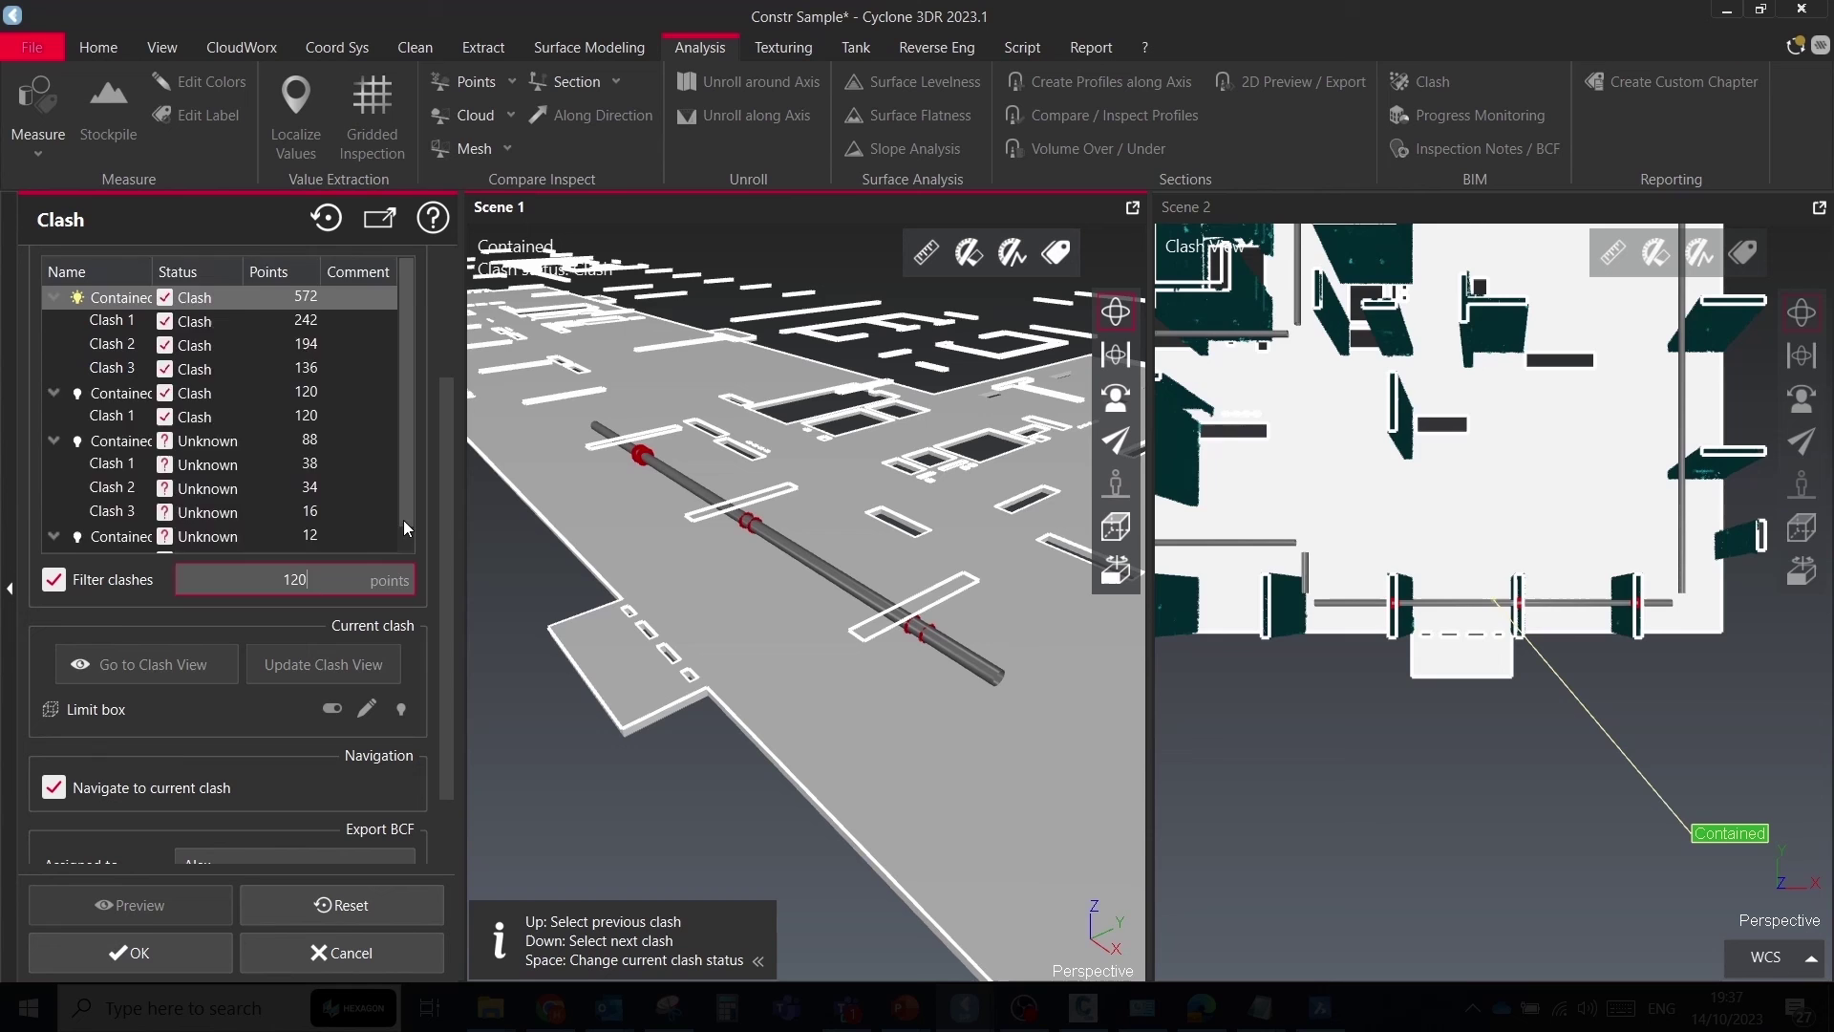
{"action": "key", "text": "Down"}
{"action": "left_click", "coordinate": [118, 299]}
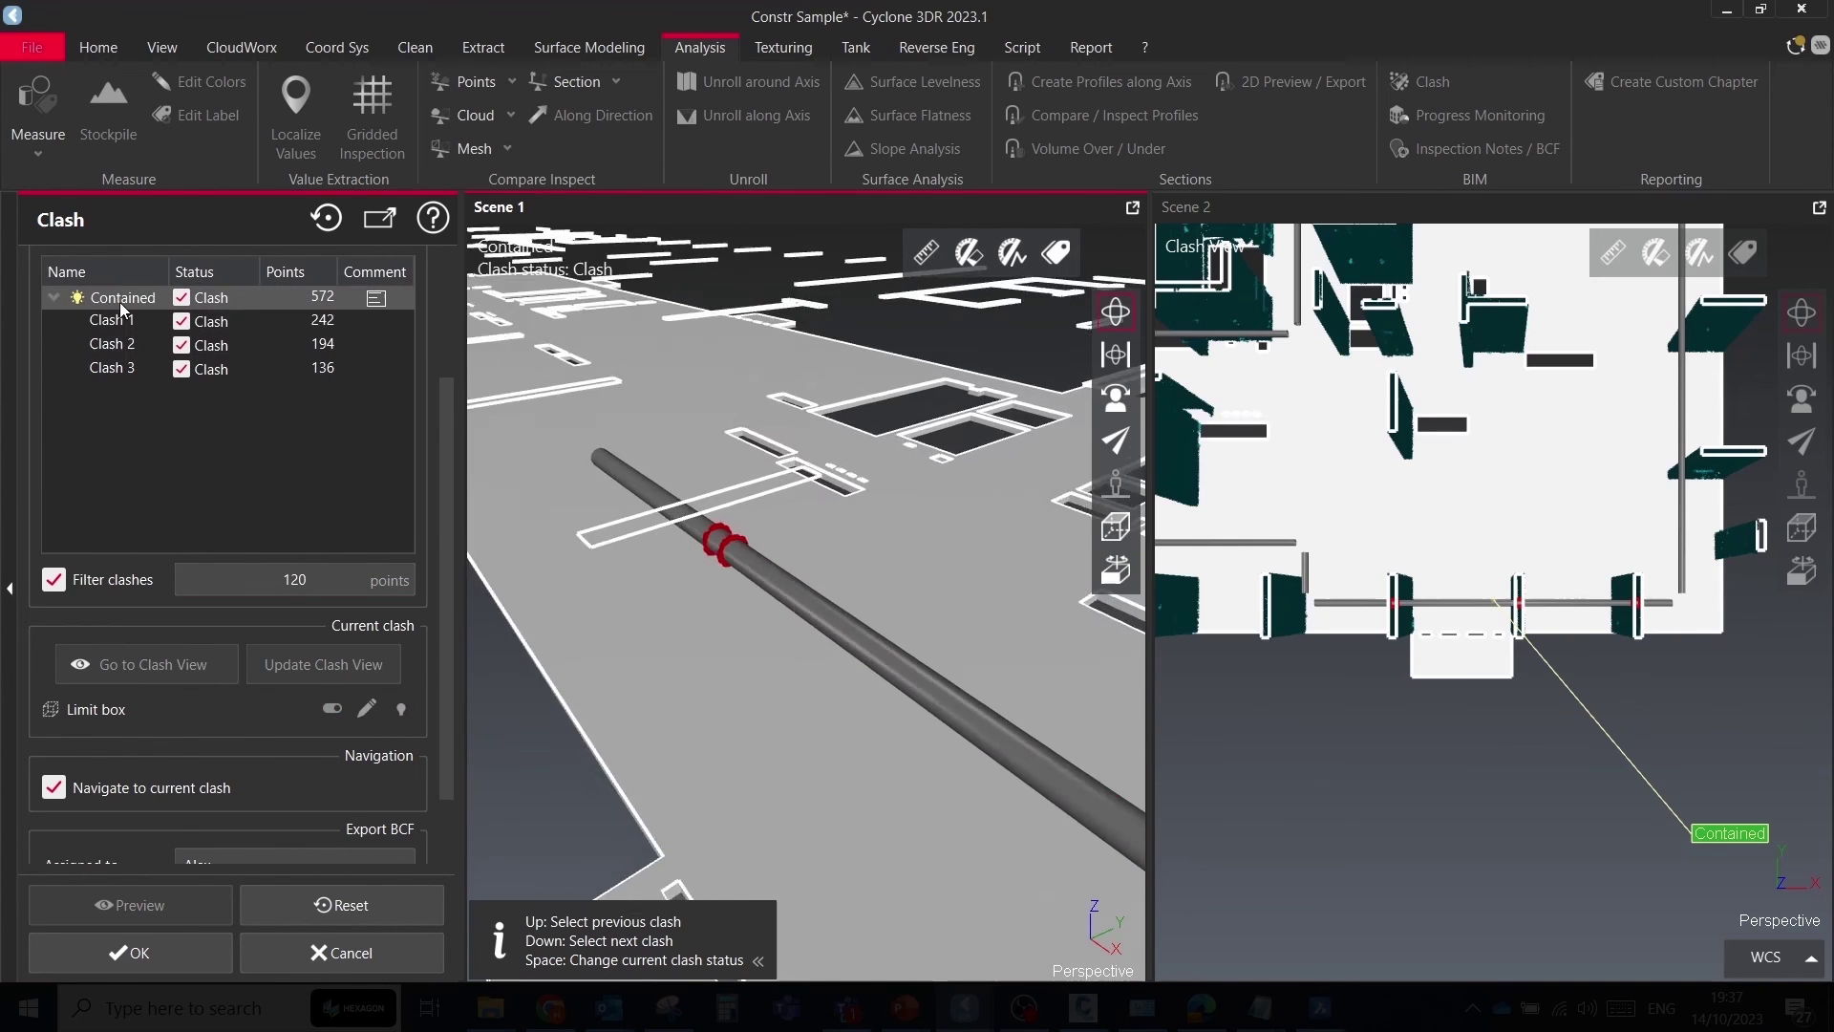
{"action": "left_click_drag", "start_coordinate": [445, 668], "coordinate": [434, 373]}
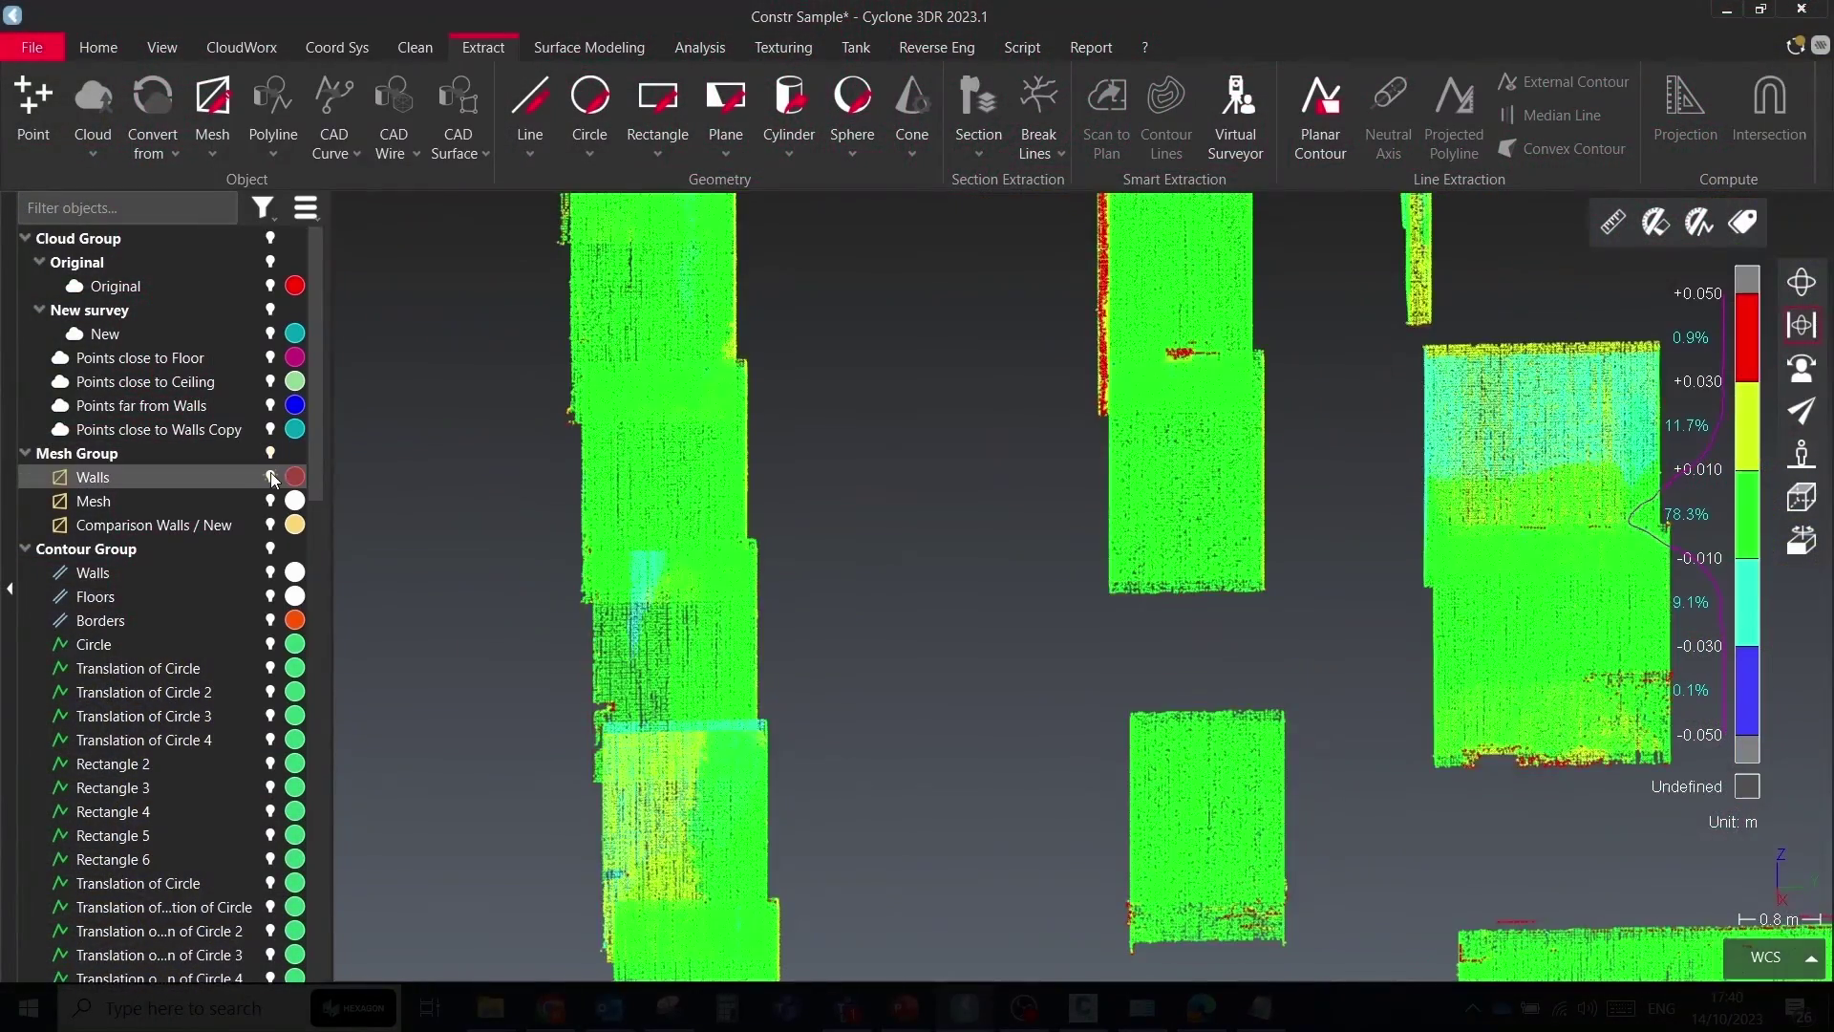
Show the Walls mesh and extract planar sections along the Y axis using a list of values, at picked positions -100.14 m and -101.29 m
{"action": "left_click_drag", "start_coordinate": [626, 568], "coordinate": [533, 513]}
{"action": "left_click", "coordinate": [764, 330]}
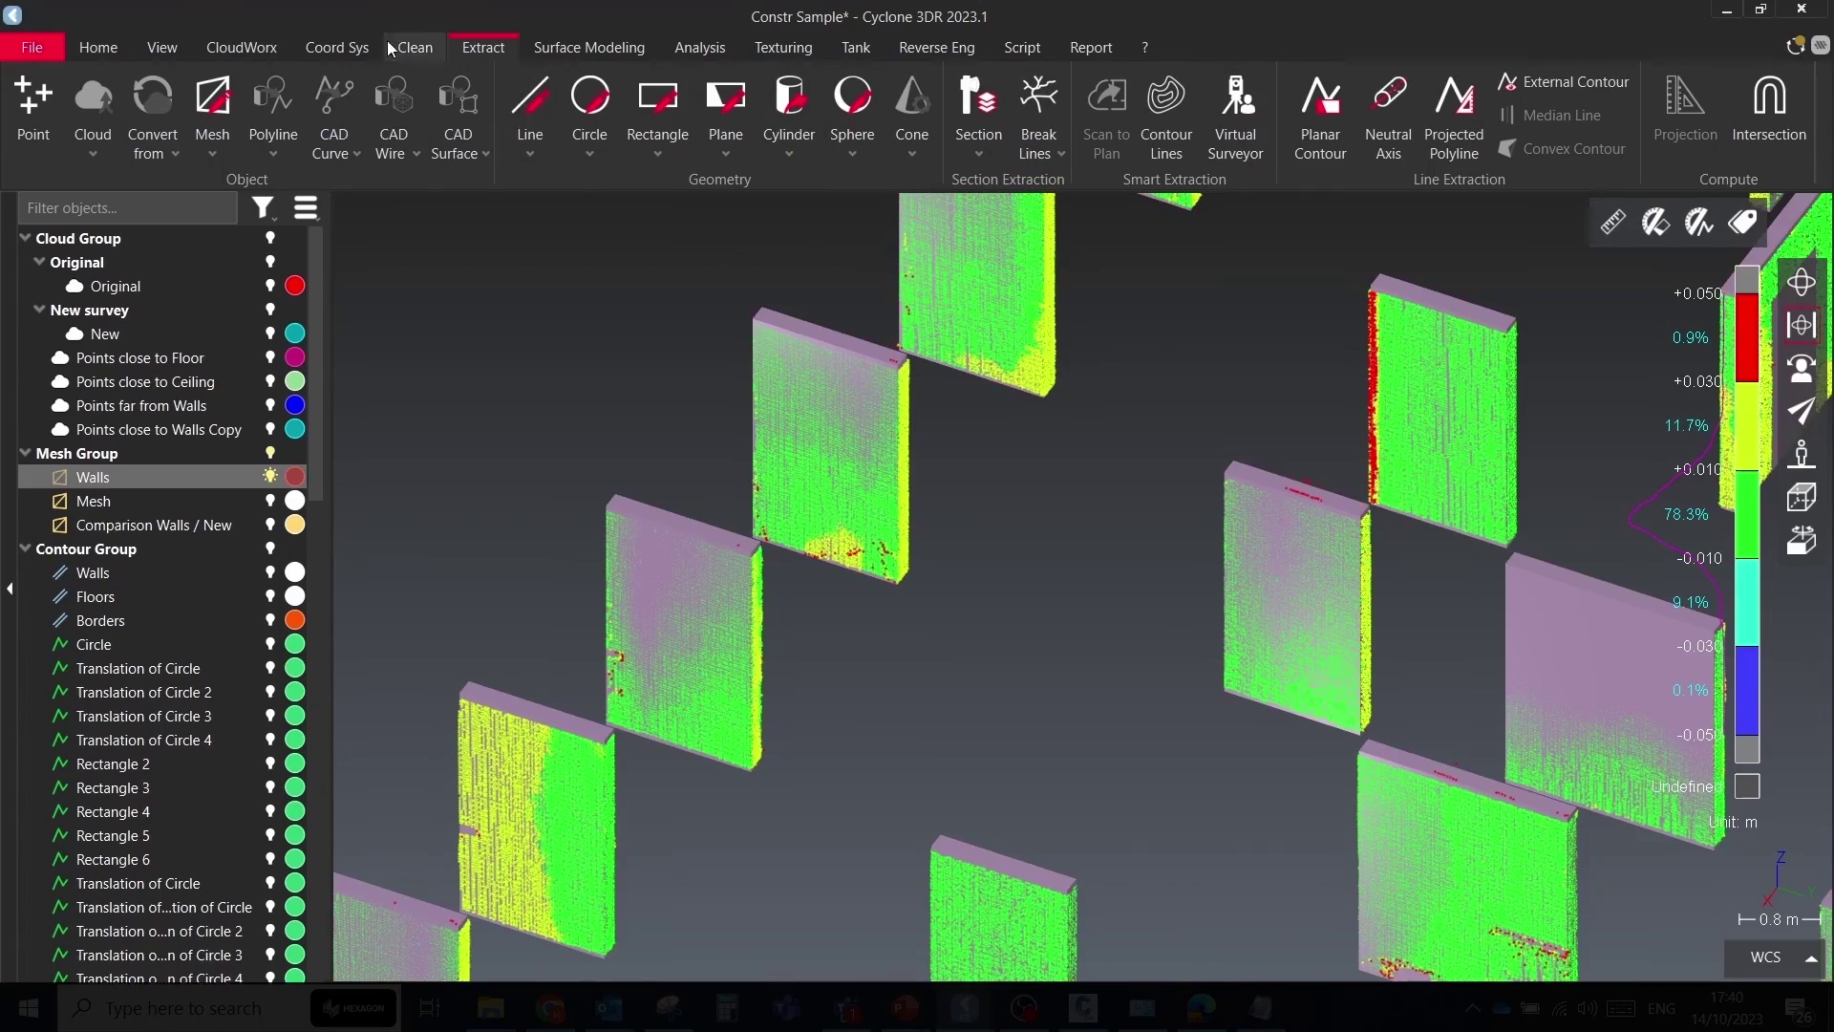
{"action": "left_click", "coordinate": [959, 107]}
{"action": "left_click", "coordinate": [53, 414]}
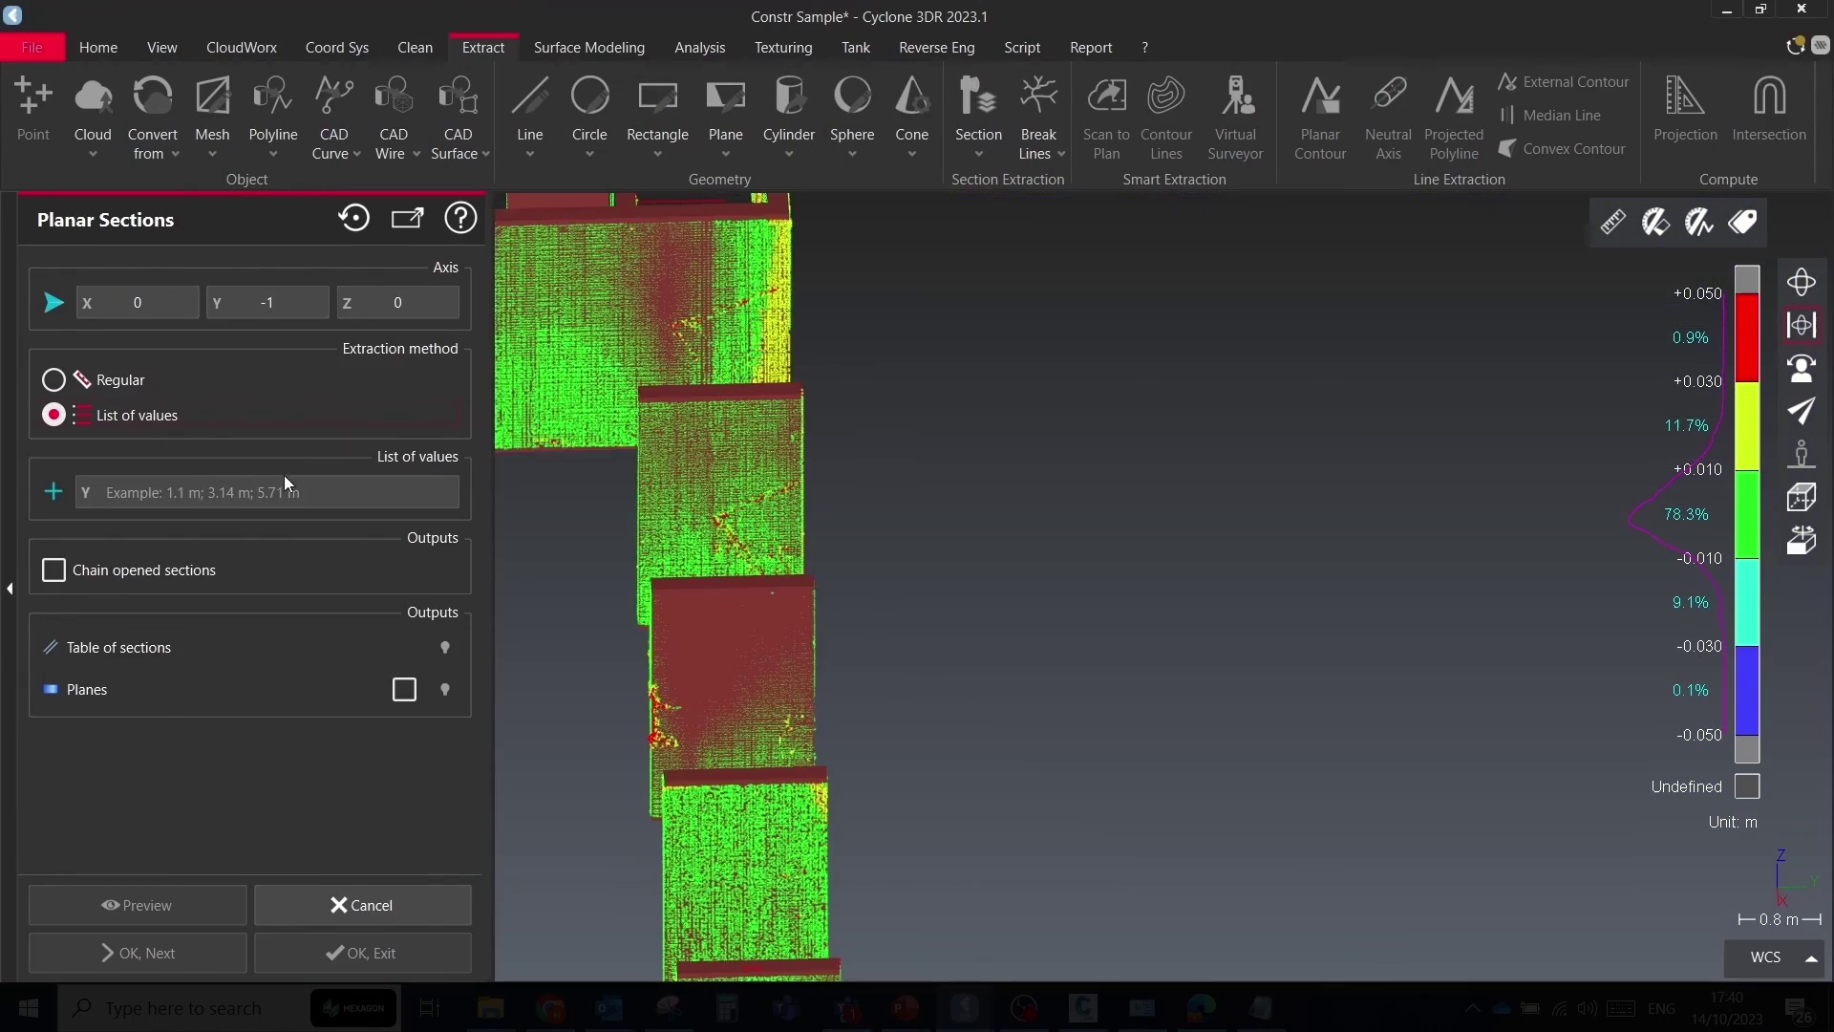
{"action": "scroll", "coordinate": [768, 567], "scroll_direction": "down", "scroll_amount": 6}
{"action": "scroll", "coordinate": [770, 447], "scroll_direction": "up", "scroll_amount": 7}
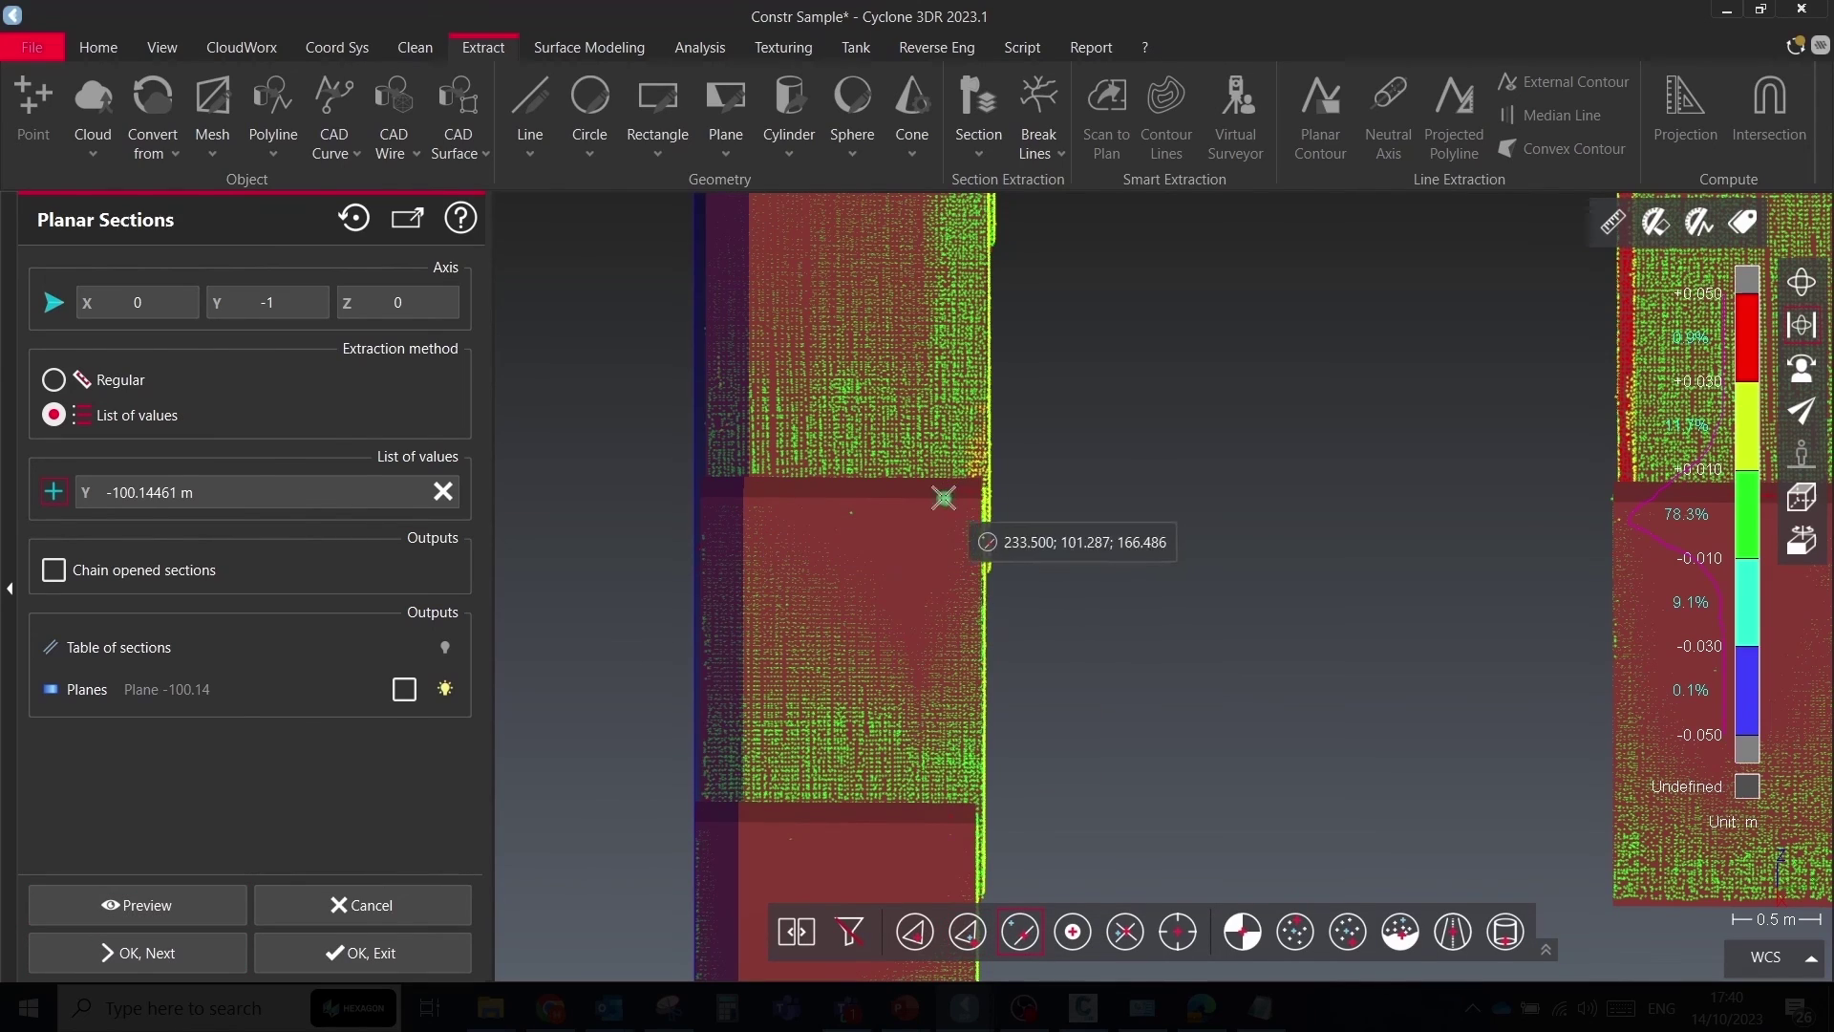
{"action": "left_click", "coordinate": [330, 953]}
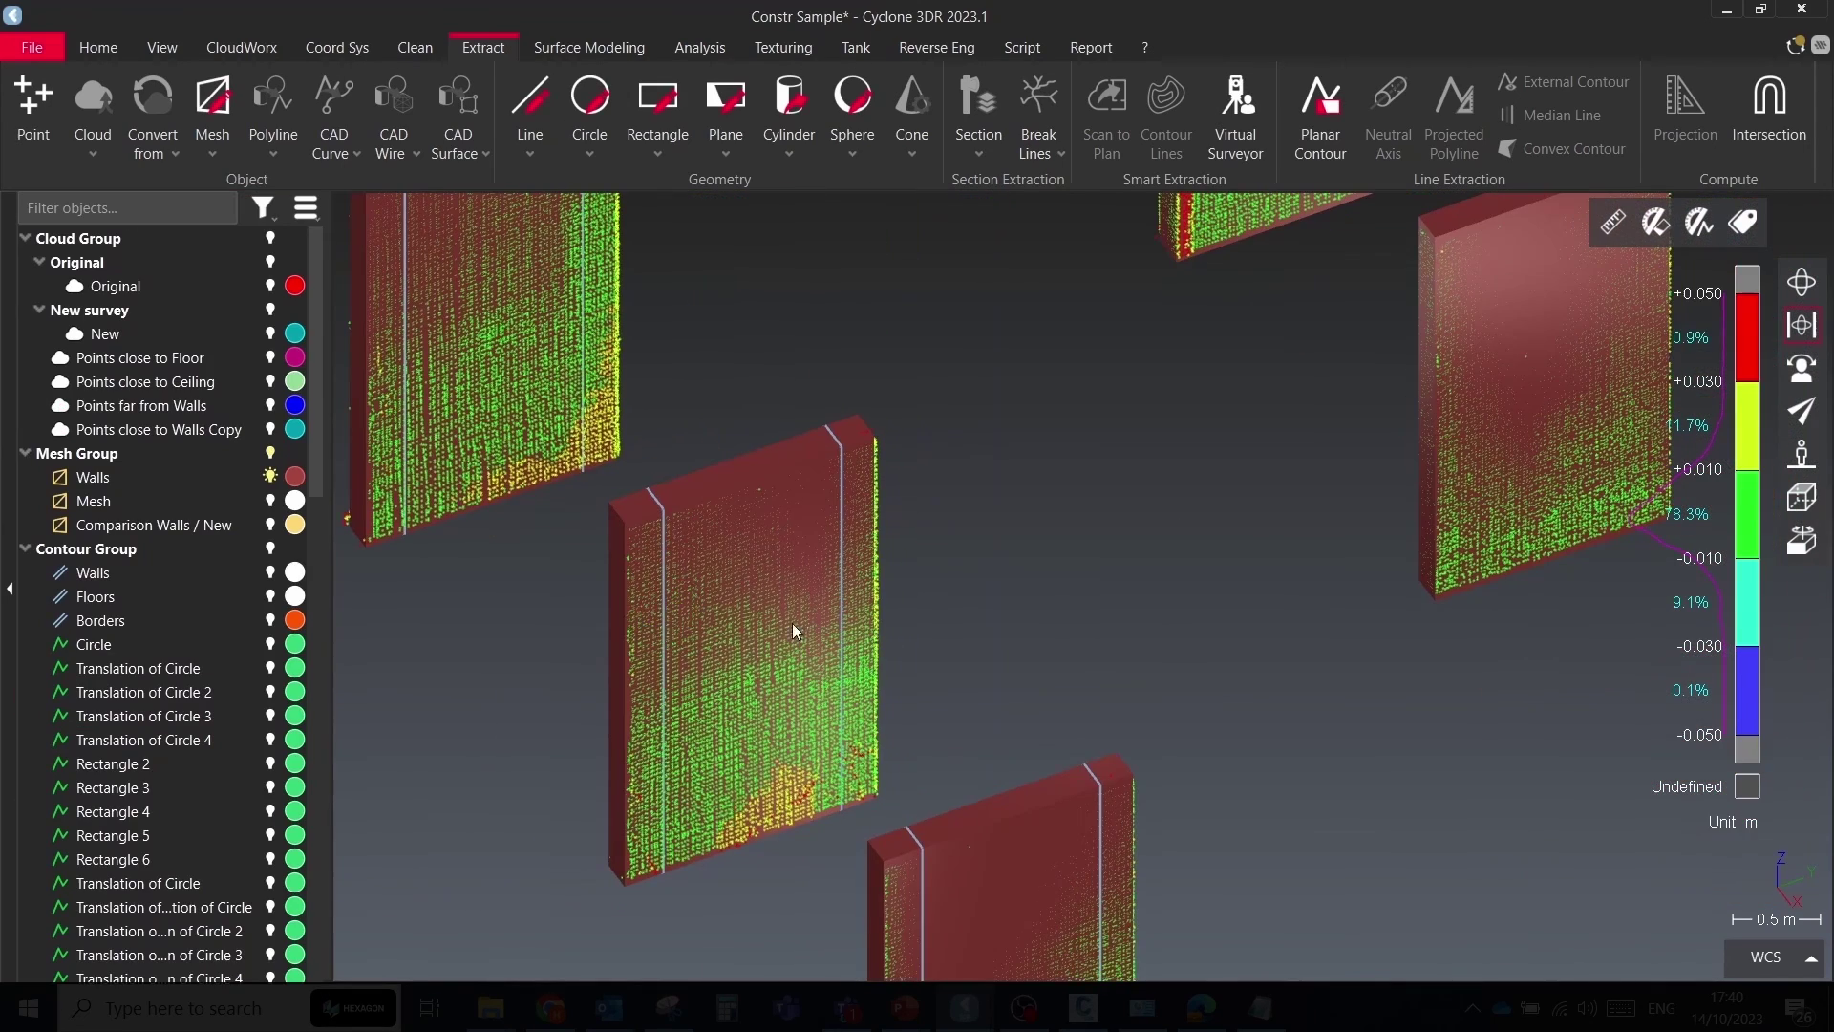
Edit the horizontal plane, stretching its length to about 75 m so that it covers all the walls
{"action": "scroll", "coordinate": [222, 438], "scroll_direction": "down", "scroll_amount": 15}
{"action": "scroll", "coordinate": [853, 559], "scroll_direction": "down", "scroll_amount": 5}
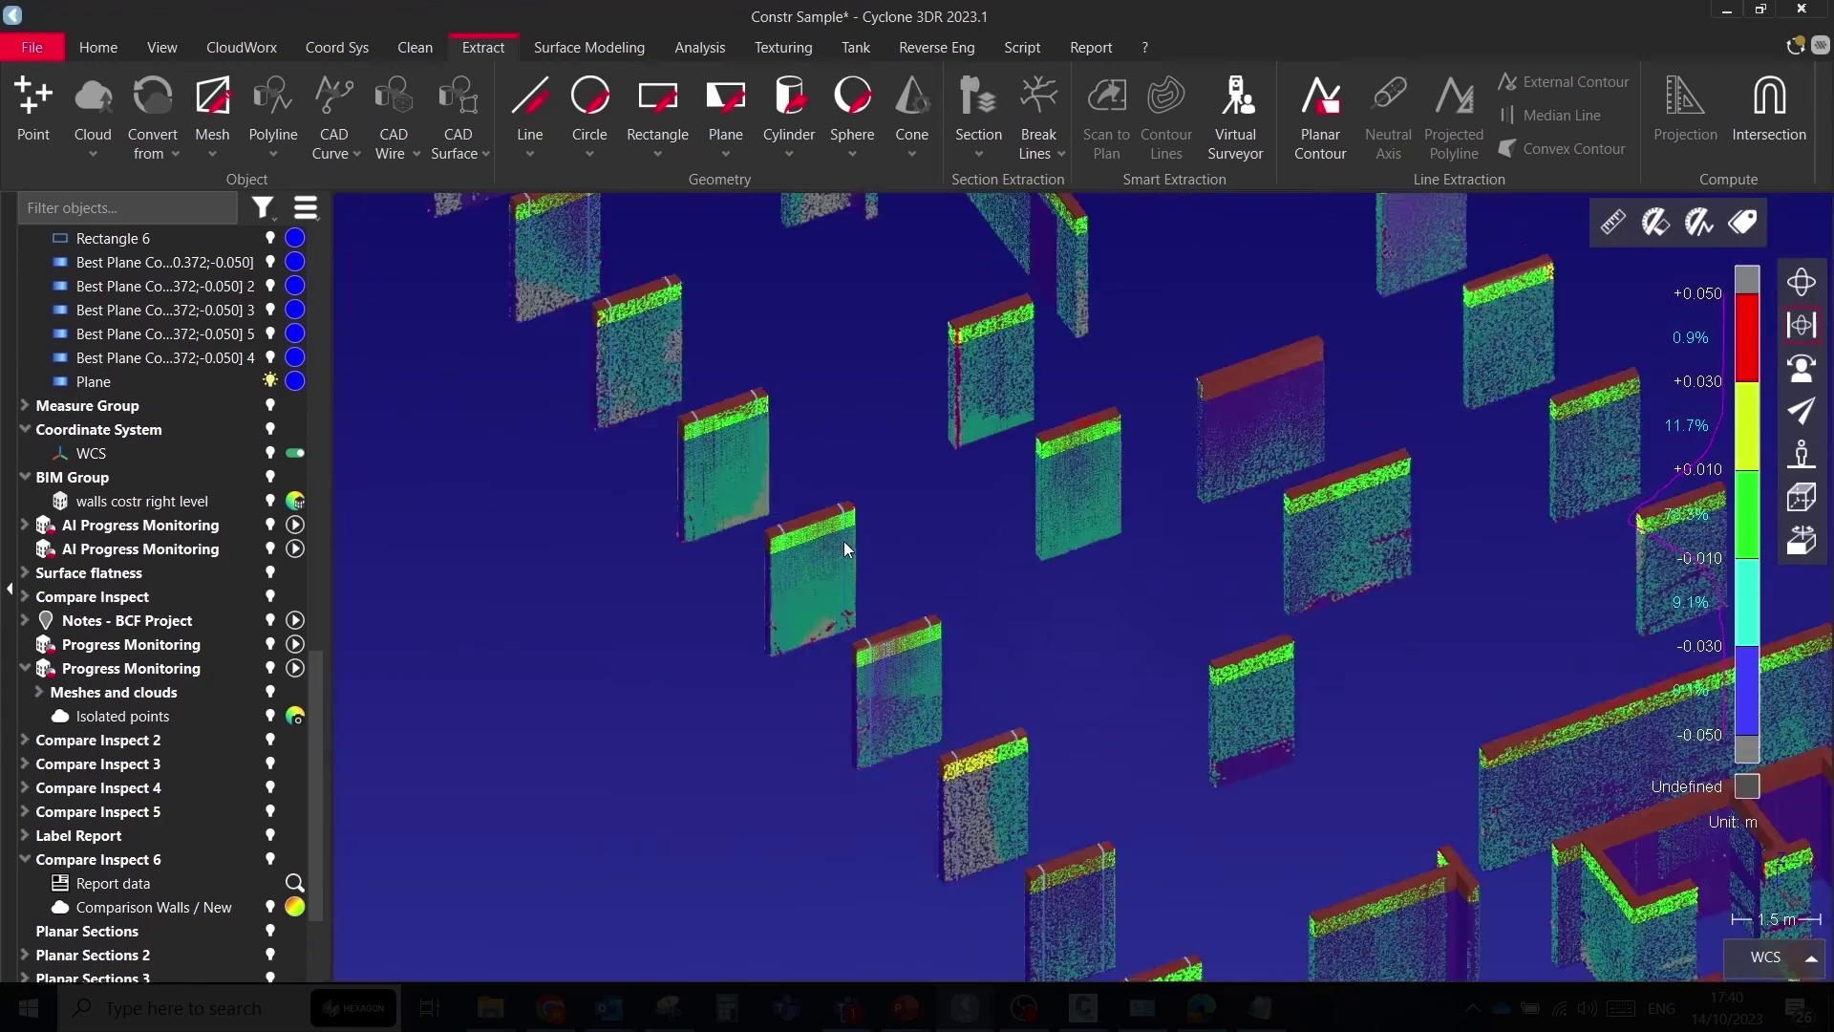
{"action": "right_click", "coordinate": [853, 559]}
{"action": "left_click", "coordinate": [731, 142]}
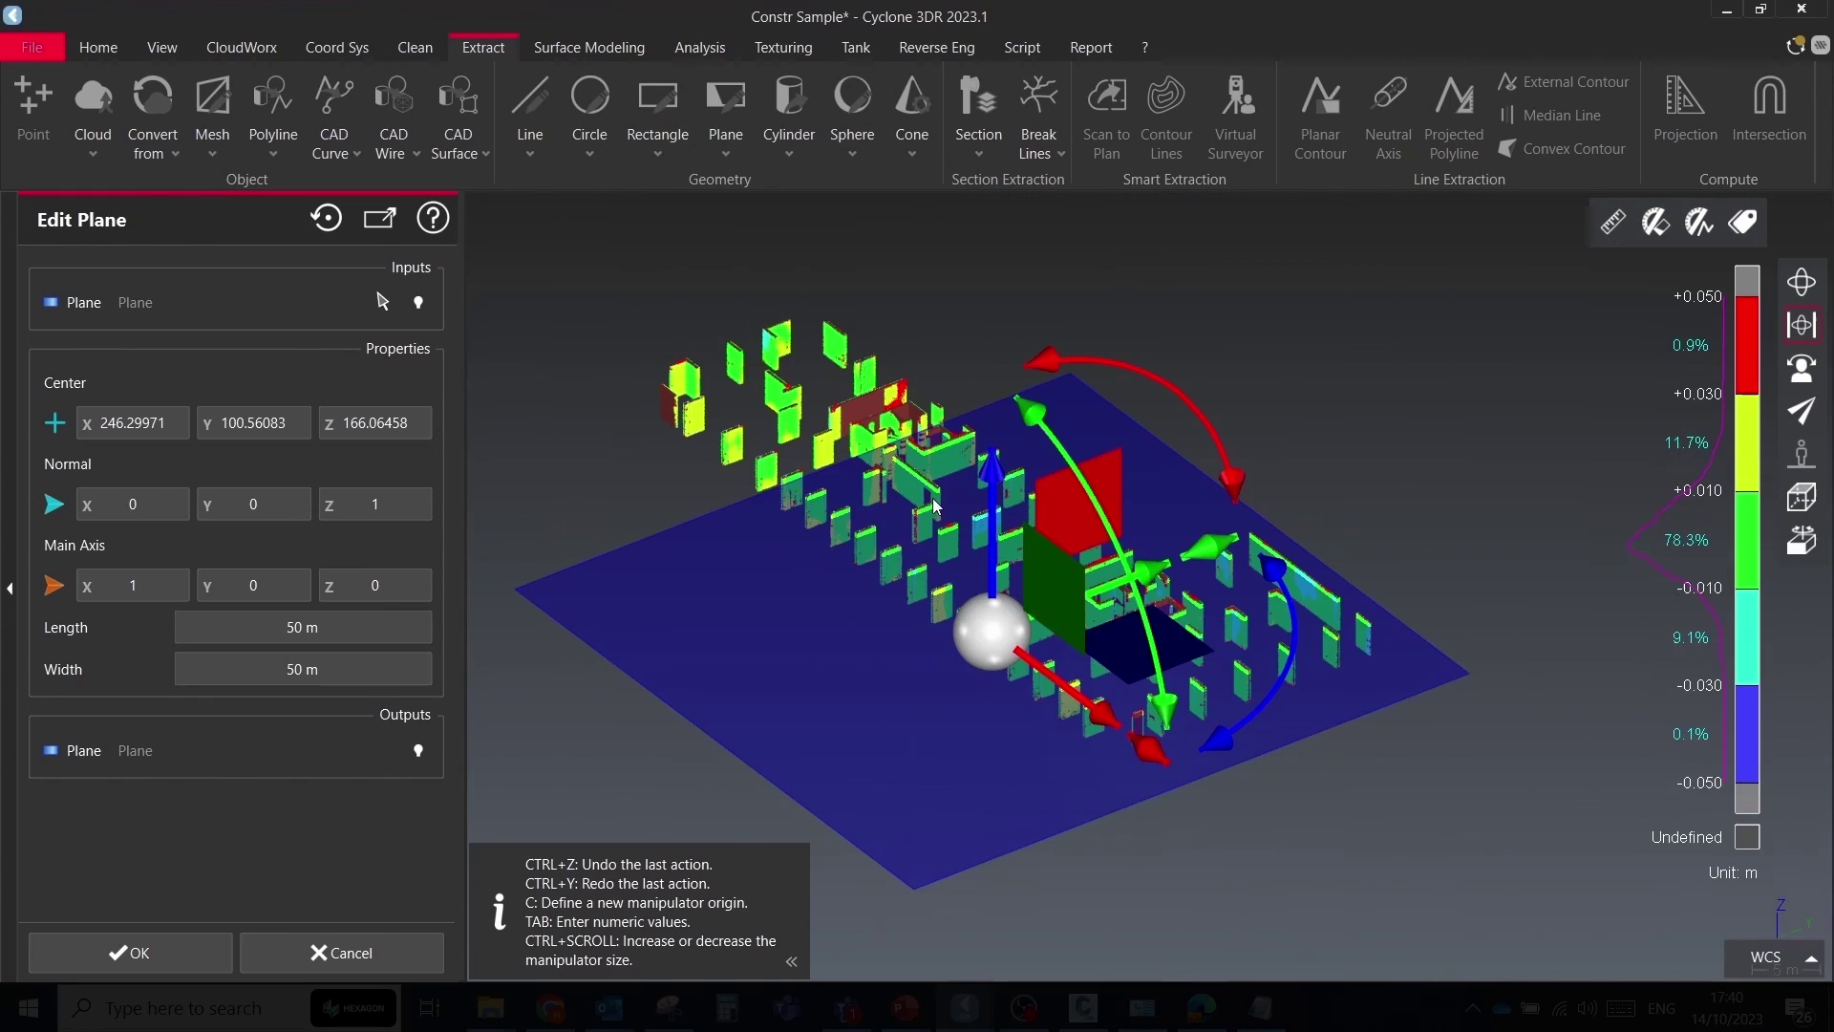
{"action": "left_click_drag", "start_coordinate": [1089, 717], "coordinate": [1132, 726]}
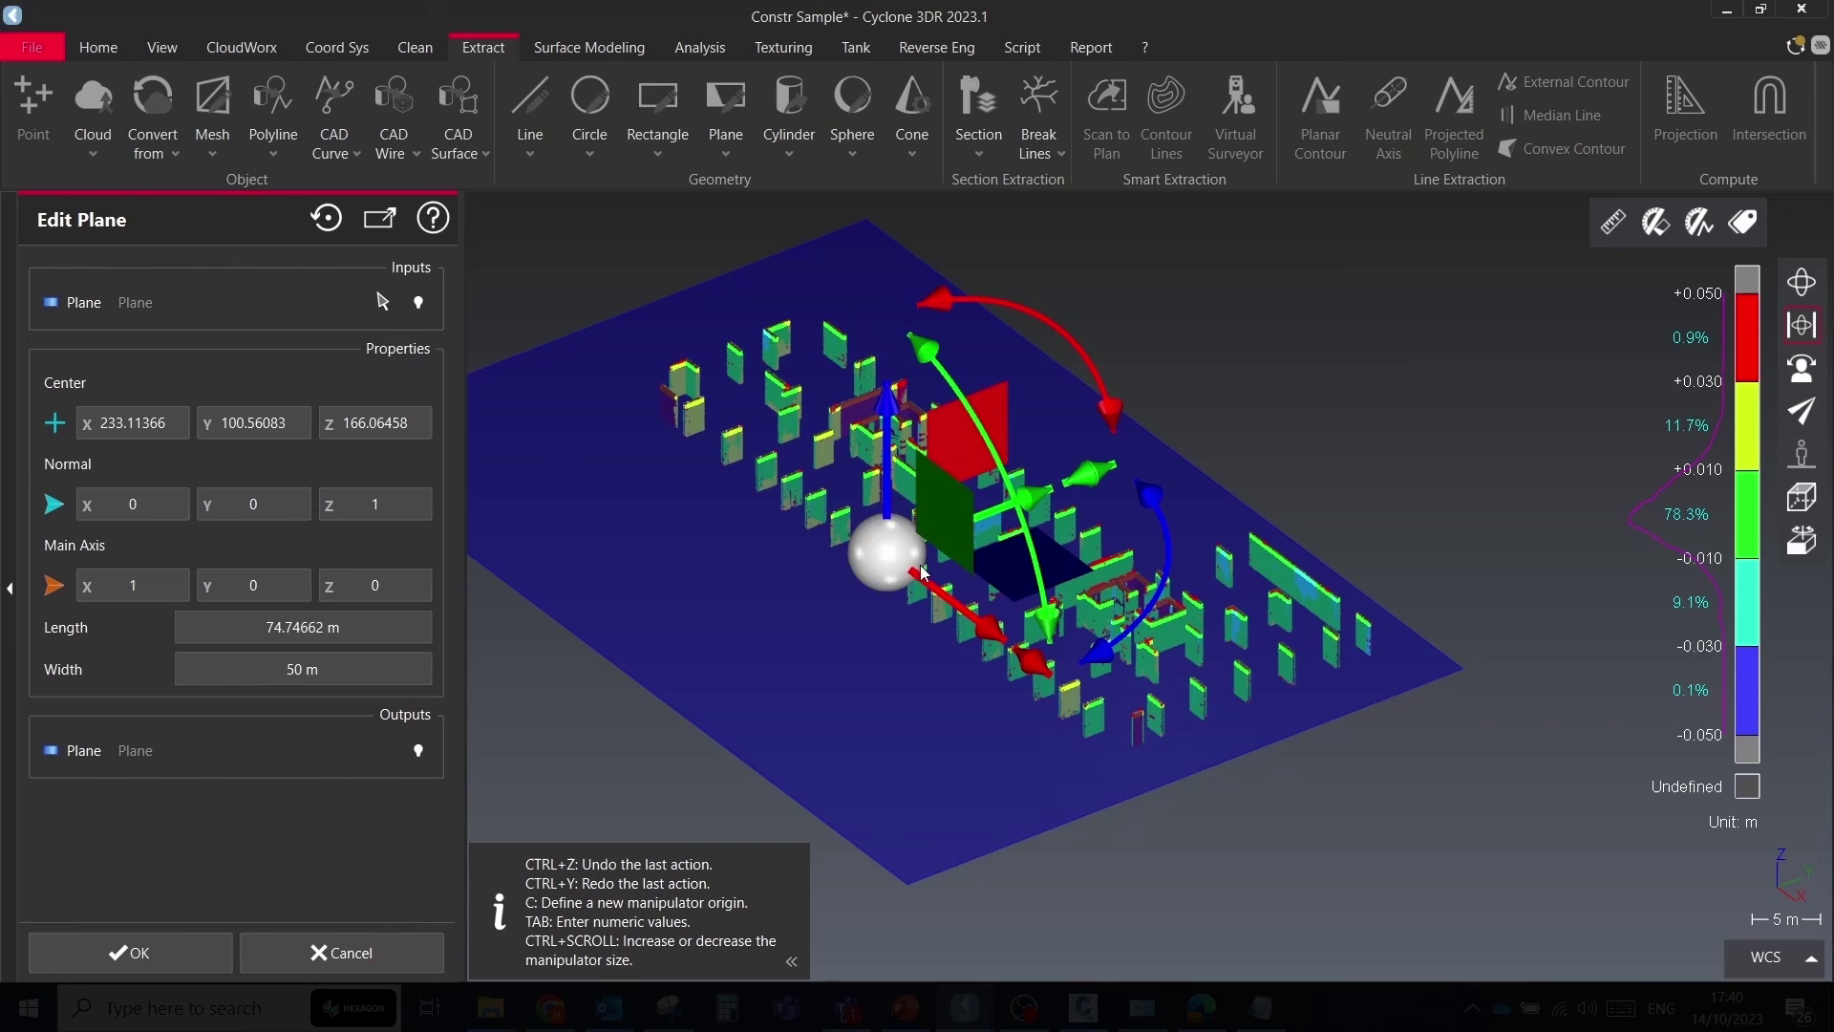
{"action": "left_click_drag", "start_coordinate": [1009, 503], "coordinate": [1125, 457]}
{"action": "left_click", "coordinate": [191, 946]}
Duplicate the horizontal plane and move the original vertically to a second height on the walls
{"action": "scroll", "coordinate": [828, 557], "scroll_direction": "up", "scroll_amount": 4}
{"action": "left_click_drag", "start_coordinate": [828, 557], "coordinate": [812, 459]}
{"action": "key", "text": "ctrl+d"}
{"action": "right_click", "coordinate": [473, 561]}
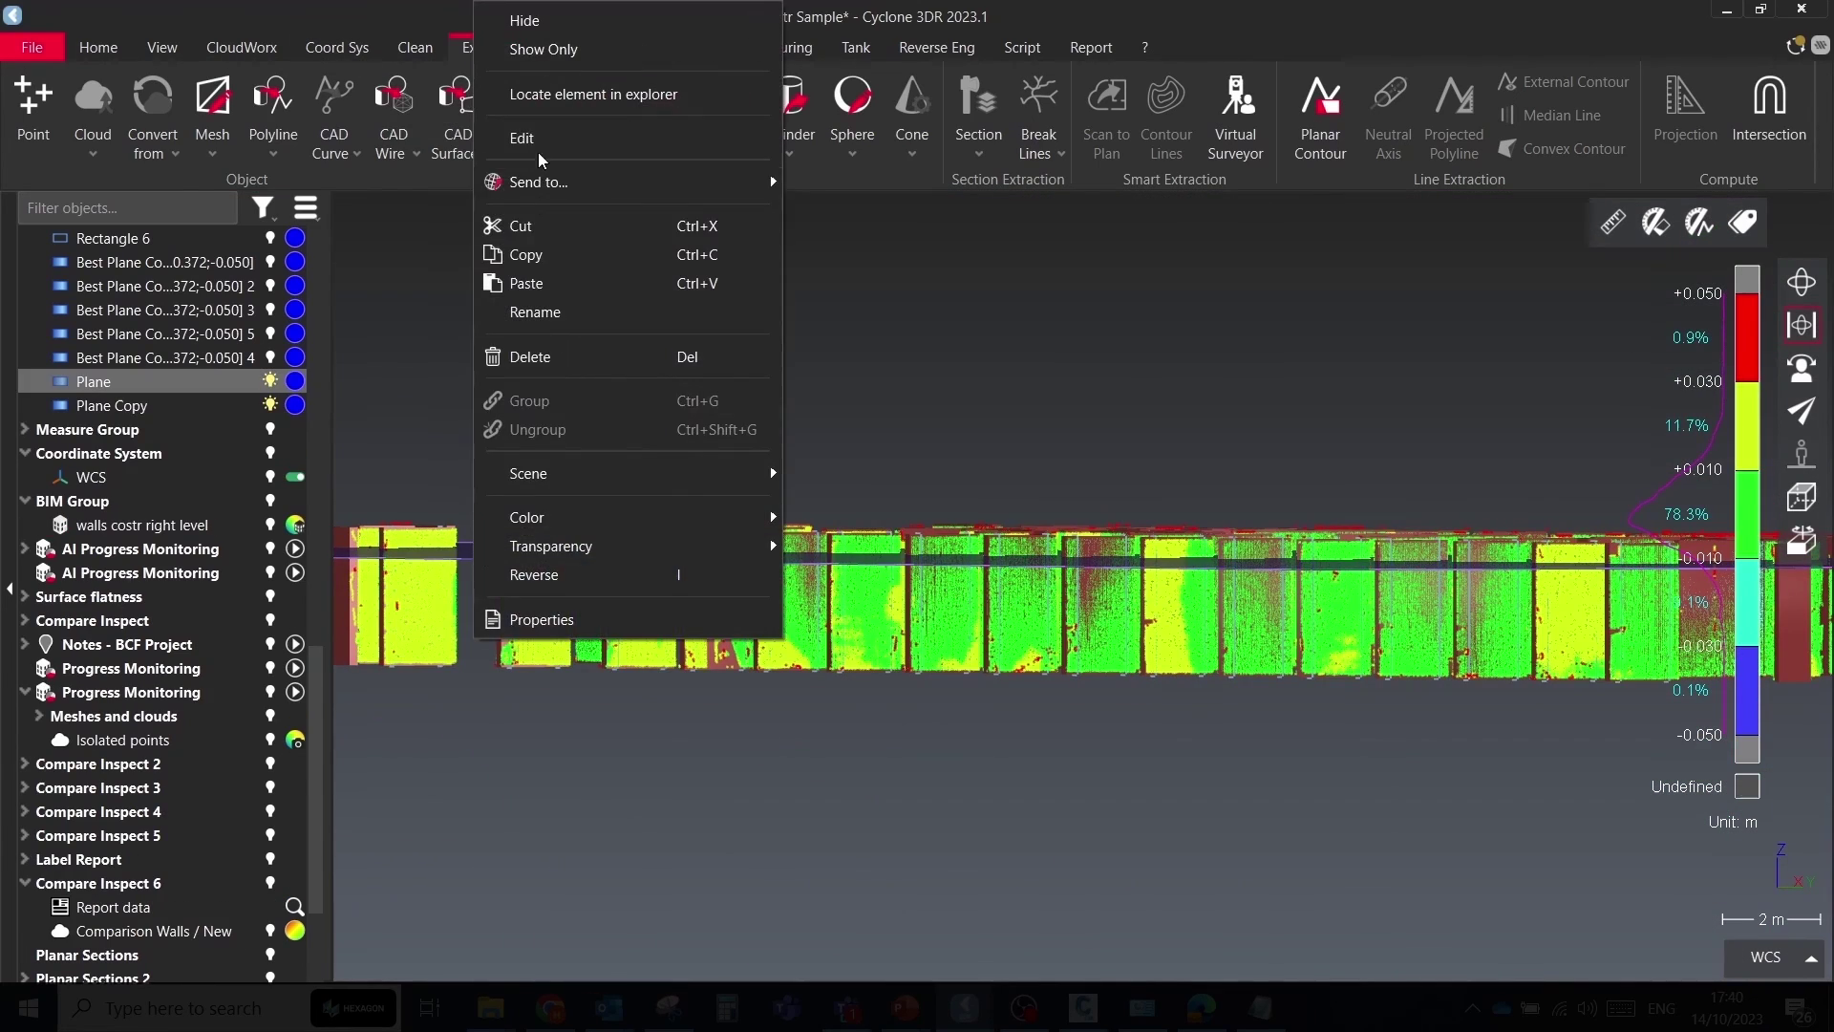
{"action": "left_click", "coordinate": [537, 146]}
{"action": "left_click_drag", "start_coordinate": [1519, 407], "coordinate": [1518, 474]}
{"action": "key", "text": "Return"}
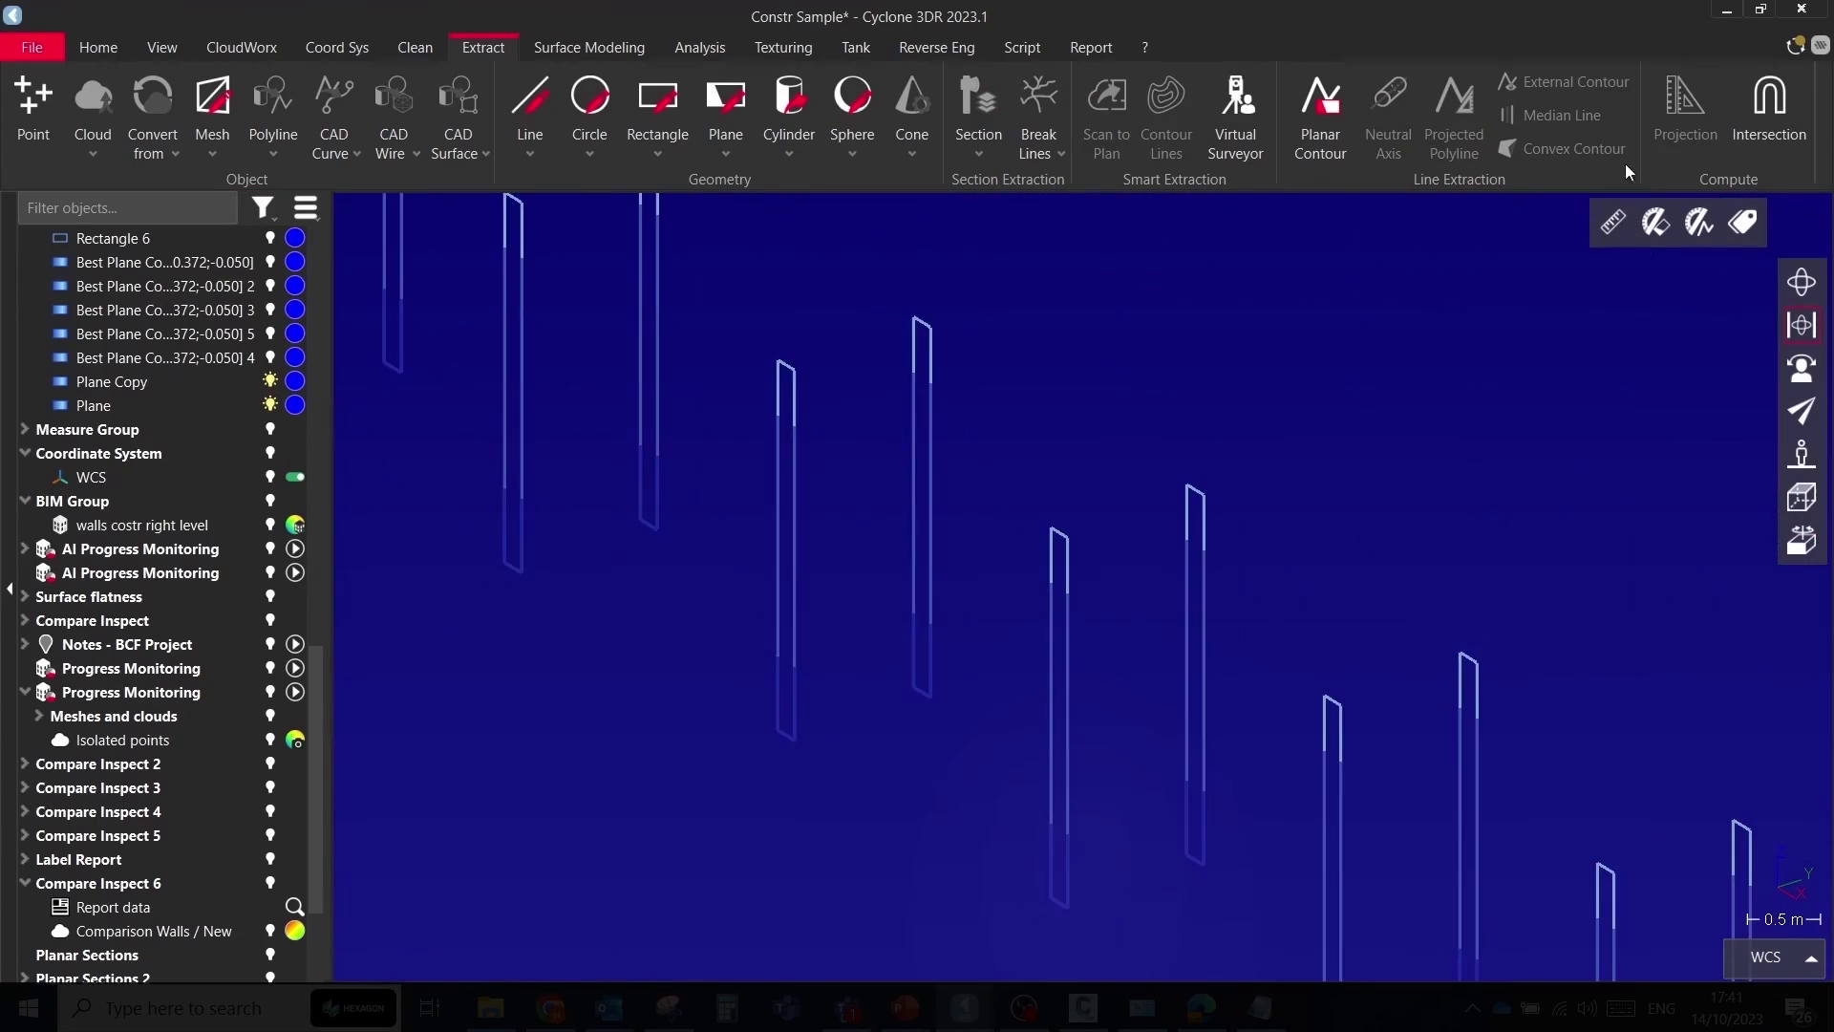
Compute the intersection points between the two horizontal planes and the planar sections, and leave only the points displayed
{"action": "left_click", "coordinate": [1770, 104]}
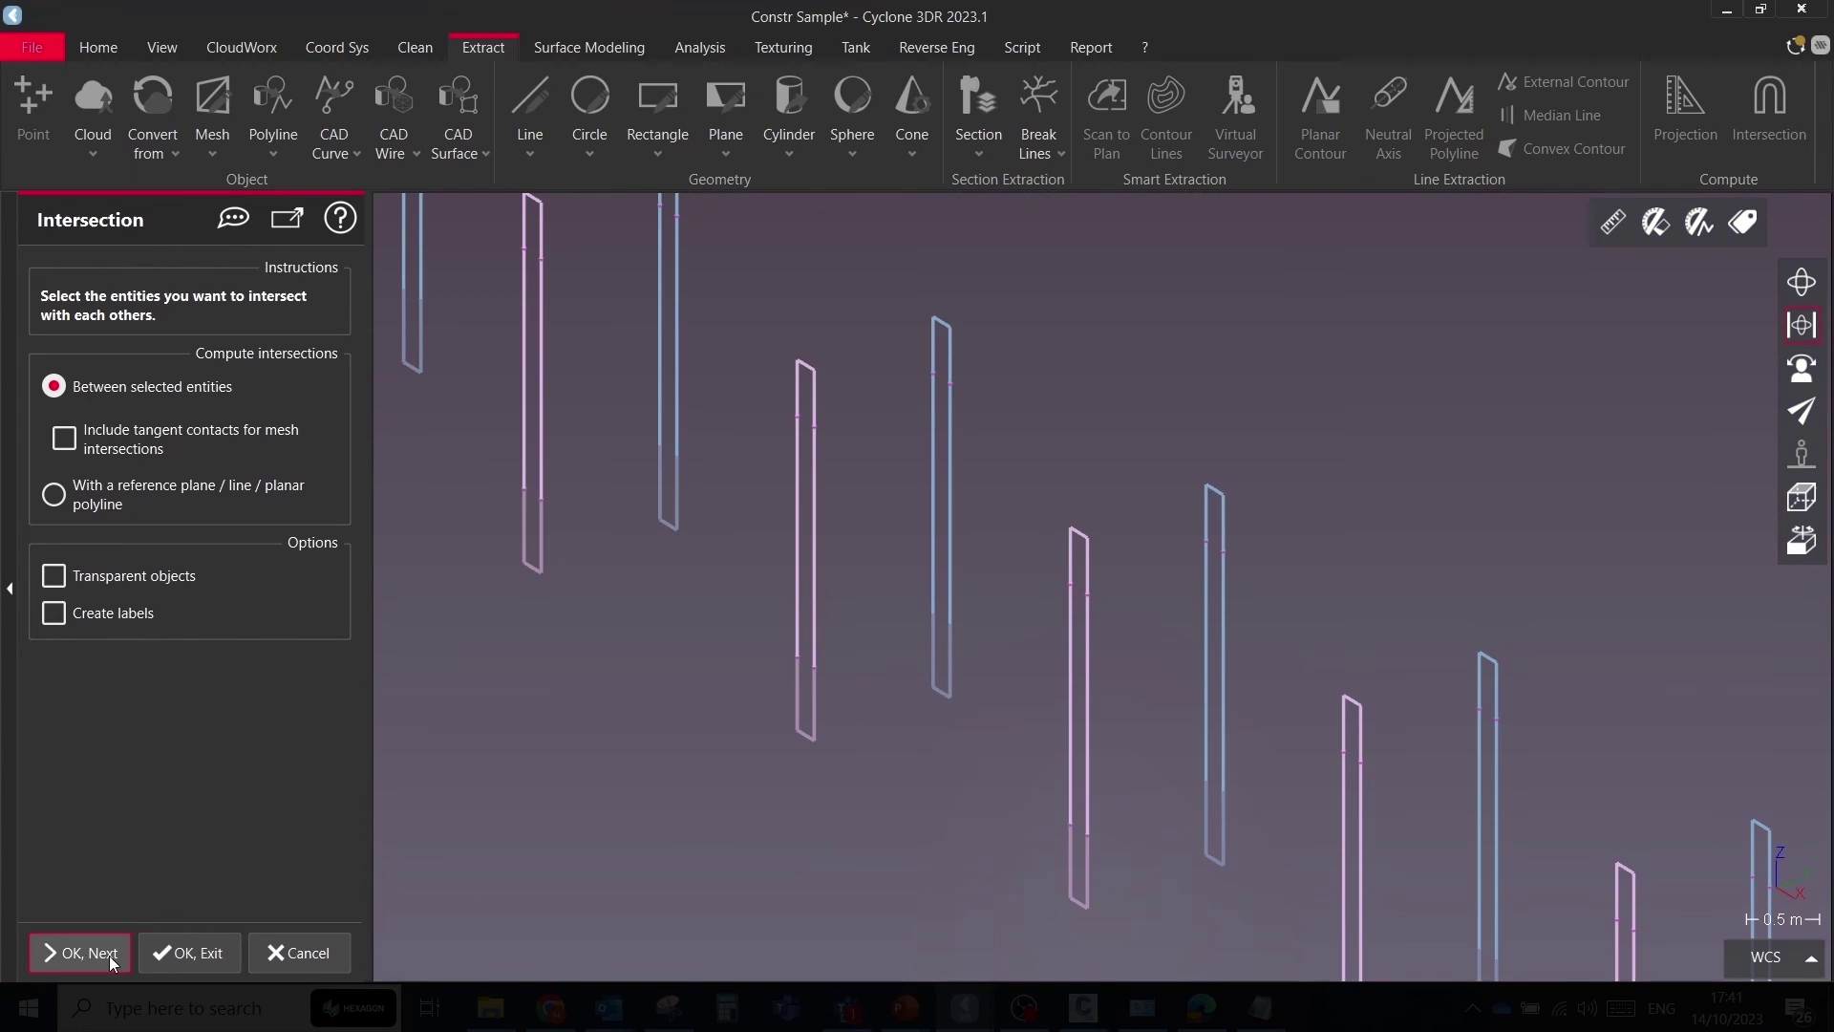
{"action": "left_click", "coordinate": [188, 952]}
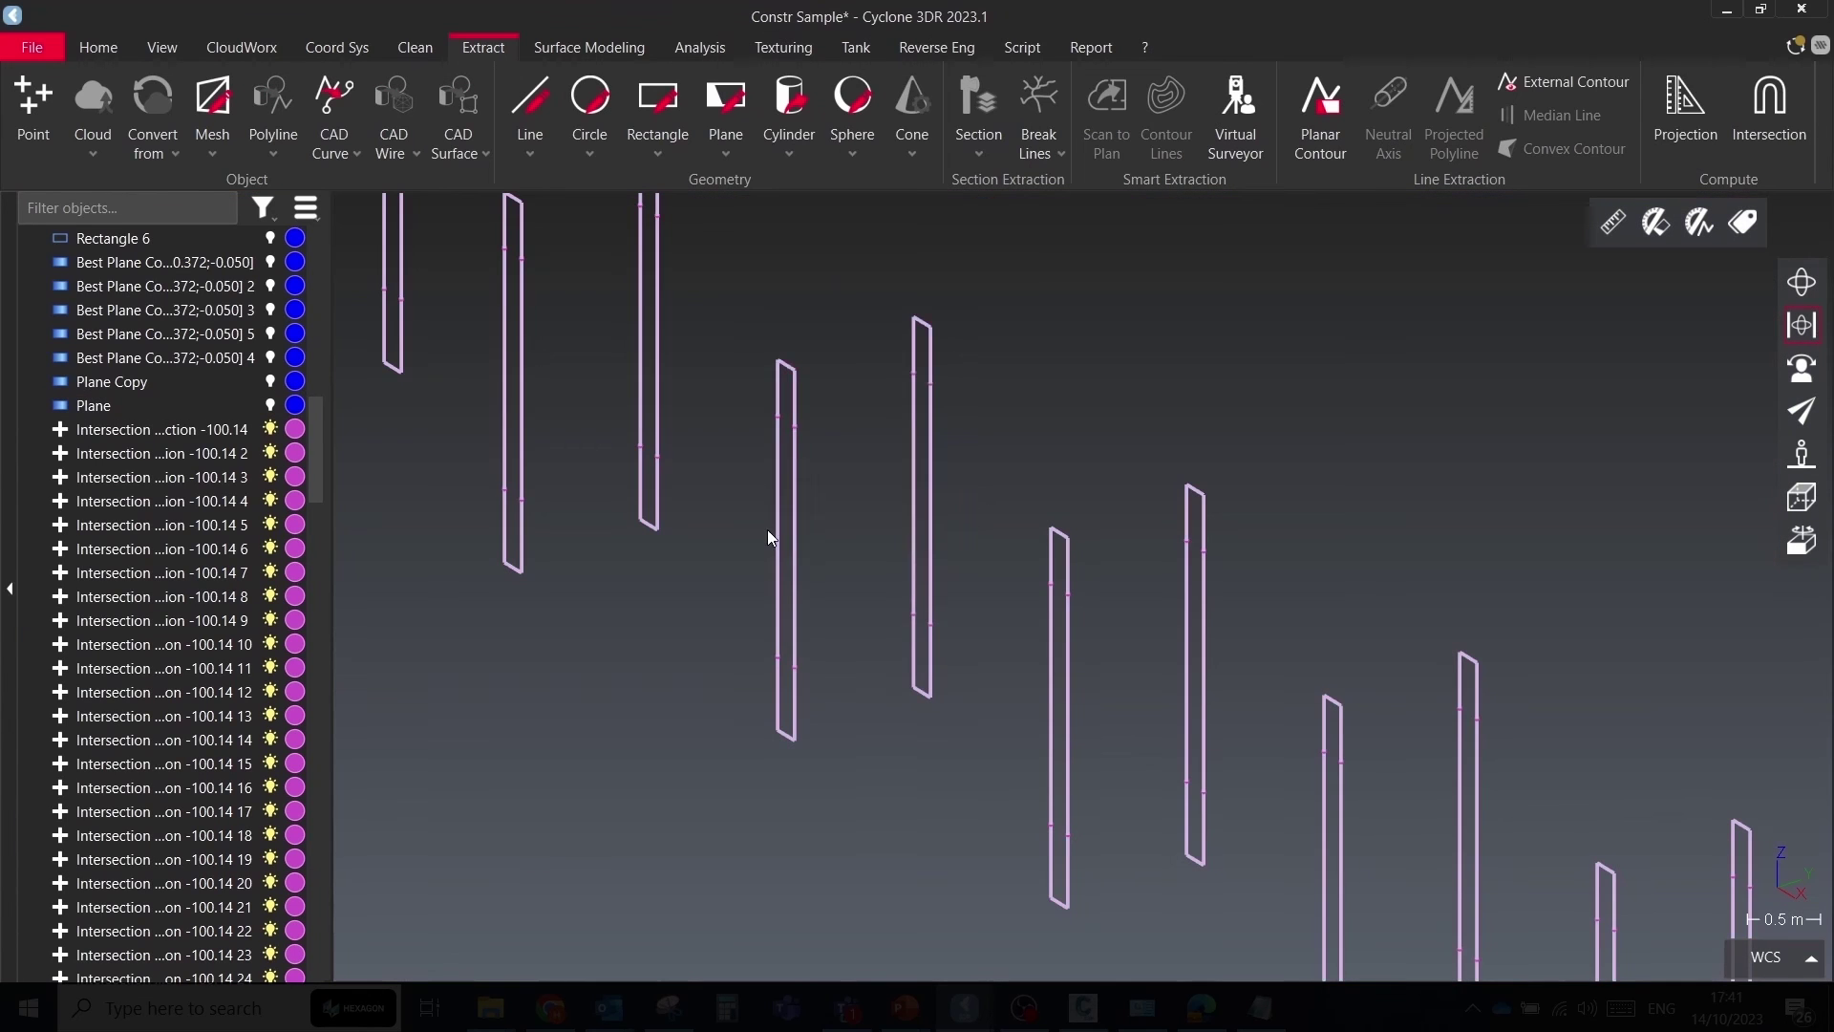
{"action": "right_click", "coordinate": [770, 537]}
{"action": "left_click", "coordinate": [785, 40]}
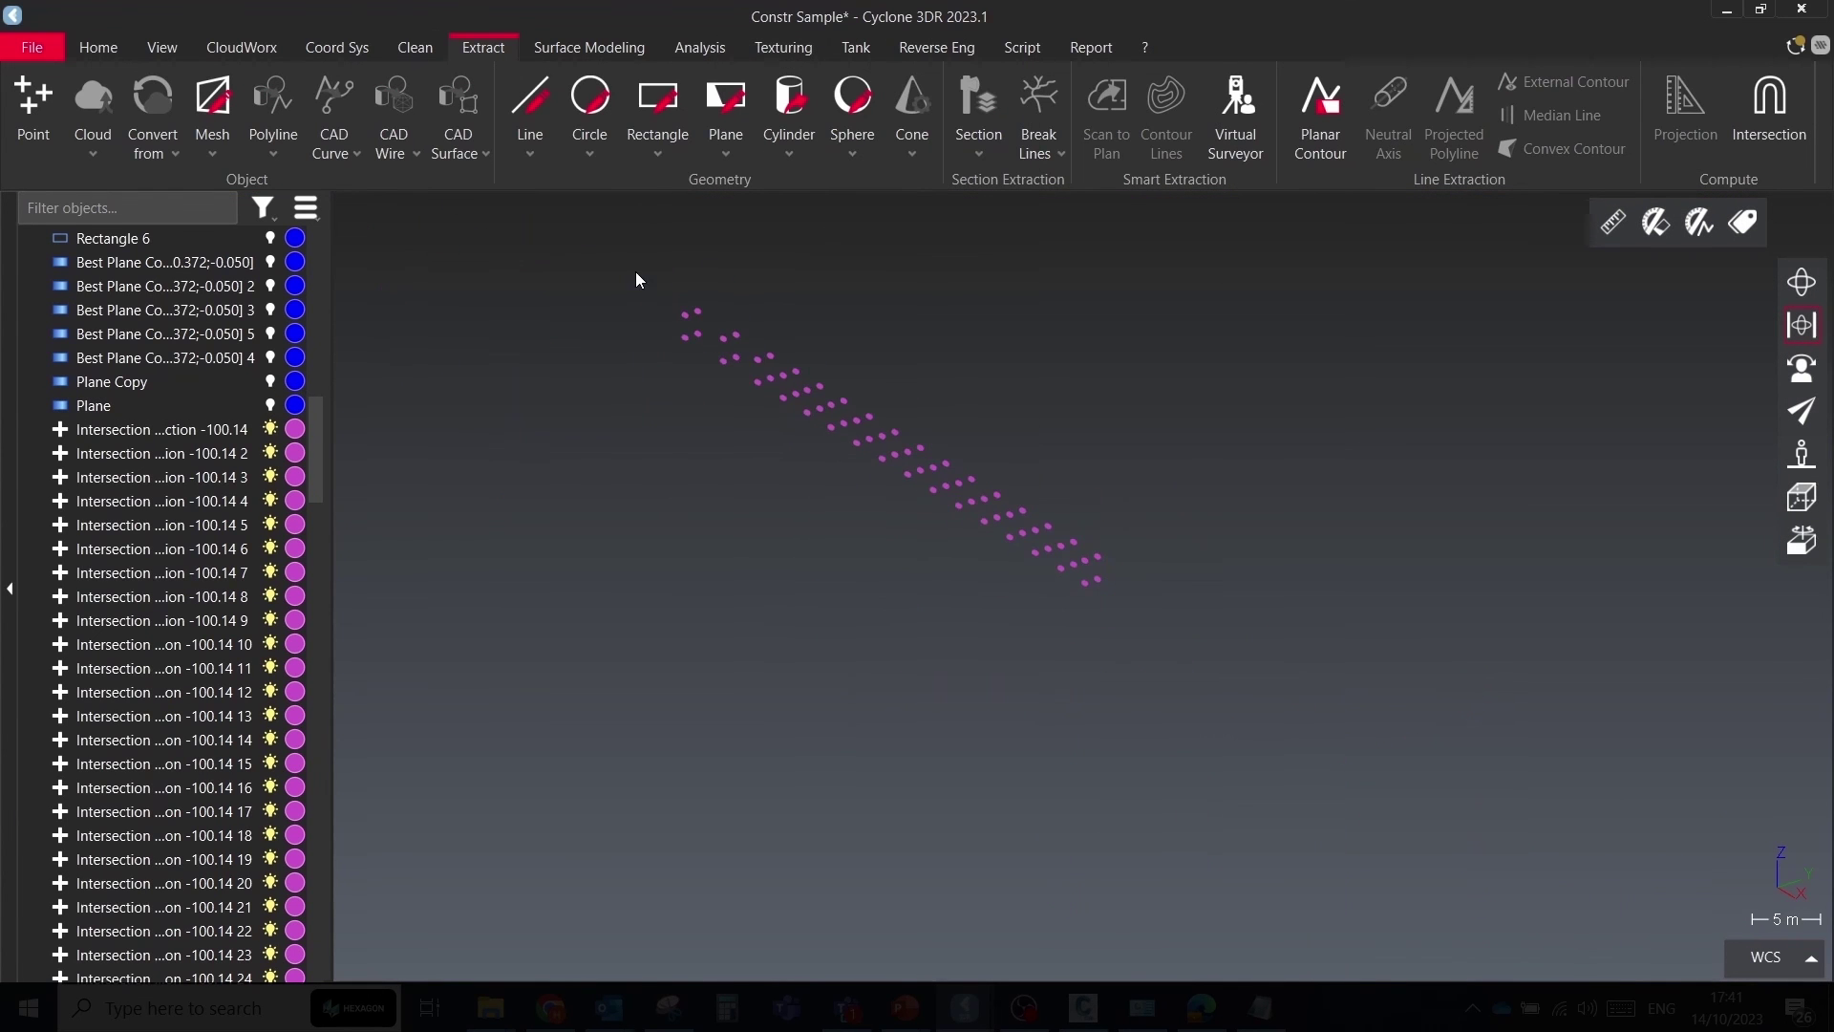
{"action": "left_click", "coordinate": [295, 429]}
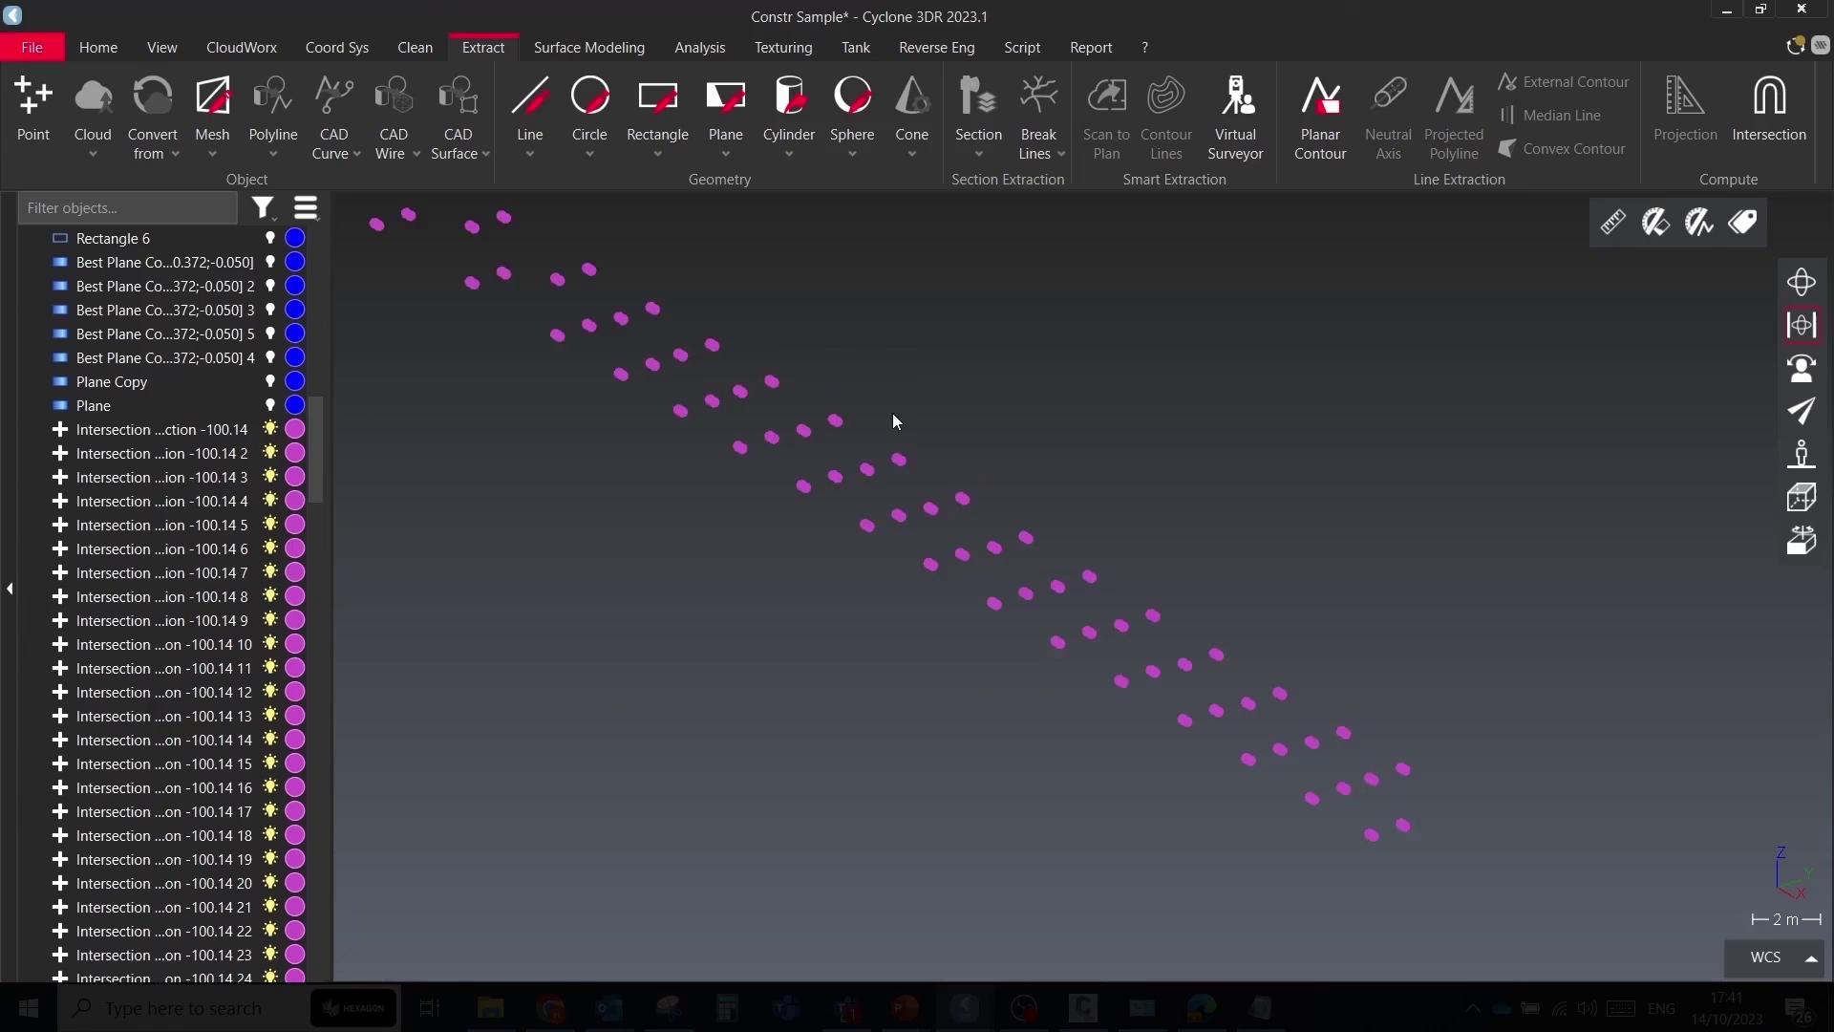
Show the Compare Inspect 7 comparison cloud in the inspection representation and increase its transparency
{"action": "left_click_drag", "start_coordinate": [315, 458], "coordinate": [314, 937]}
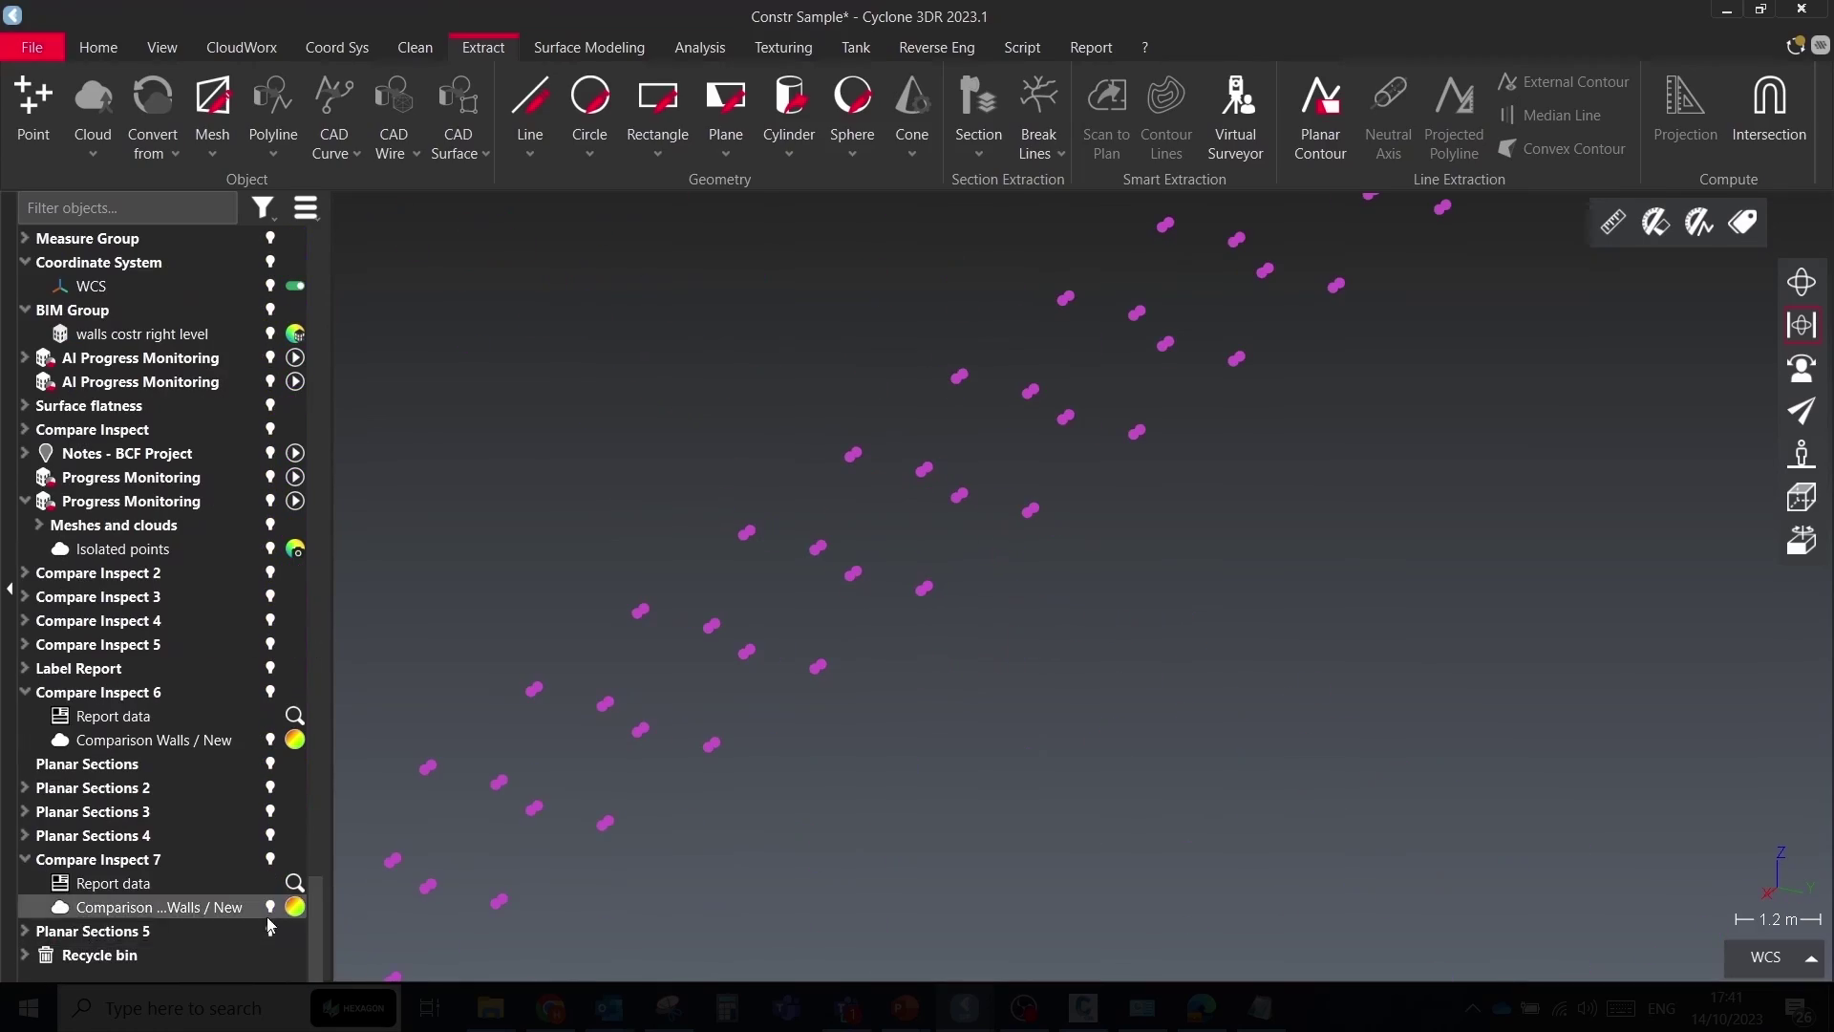
{"action": "left_click", "coordinate": [26, 932]}
{"action": "left_click", "coordinate": [270, 859]}
{"action": "left_click", "coordinate": [295, 859]}
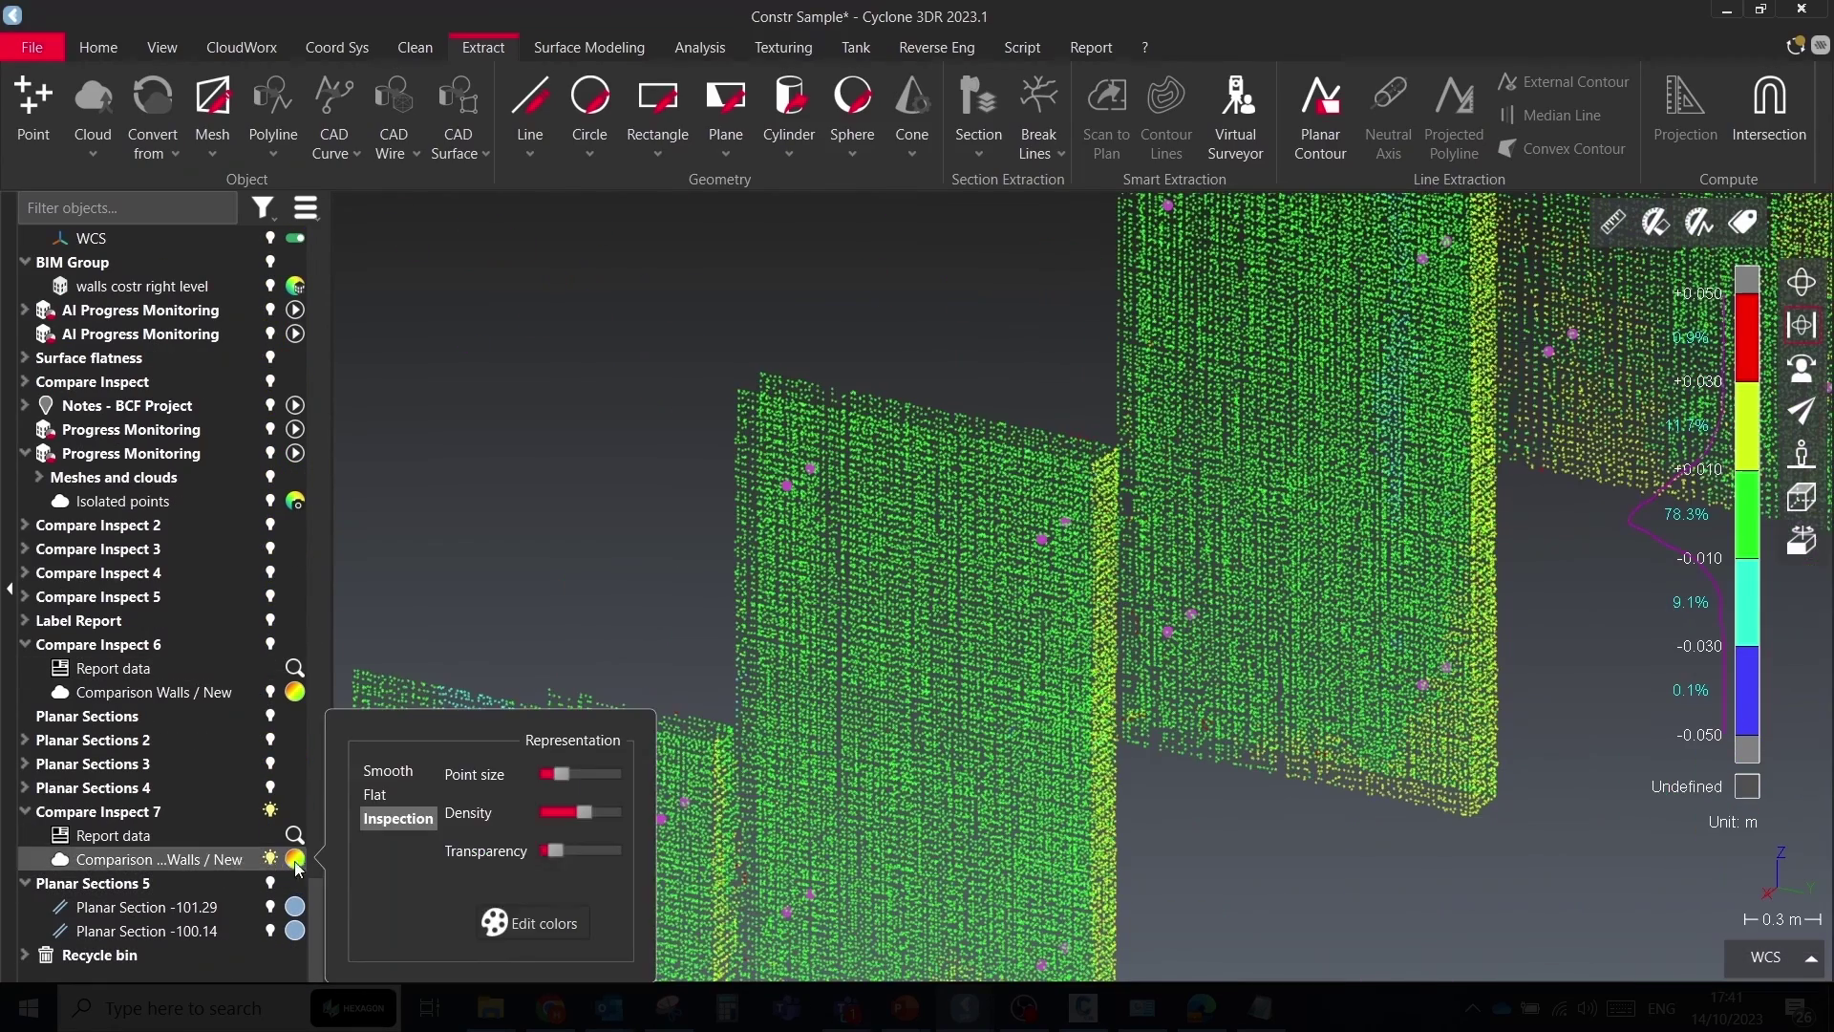
{"action": "left_click_drag", "start_coordinate": [555, 850], "coordinate": [578, 850]}
{"action": "left_click_drag", "start_coordinate": [836, 582], "coordinate": [697, 471]}
Select the comparison cloud with the intersection points and run the script that creates deviation labels at those points
{"action": "scroll", "coordinate": [697, 471], "scroll_direction": "down", "scroll_amount": 8}
{"action": "left_click_drag", "start_coordinate": [1194, 263], "coordinate": [430, 717]}
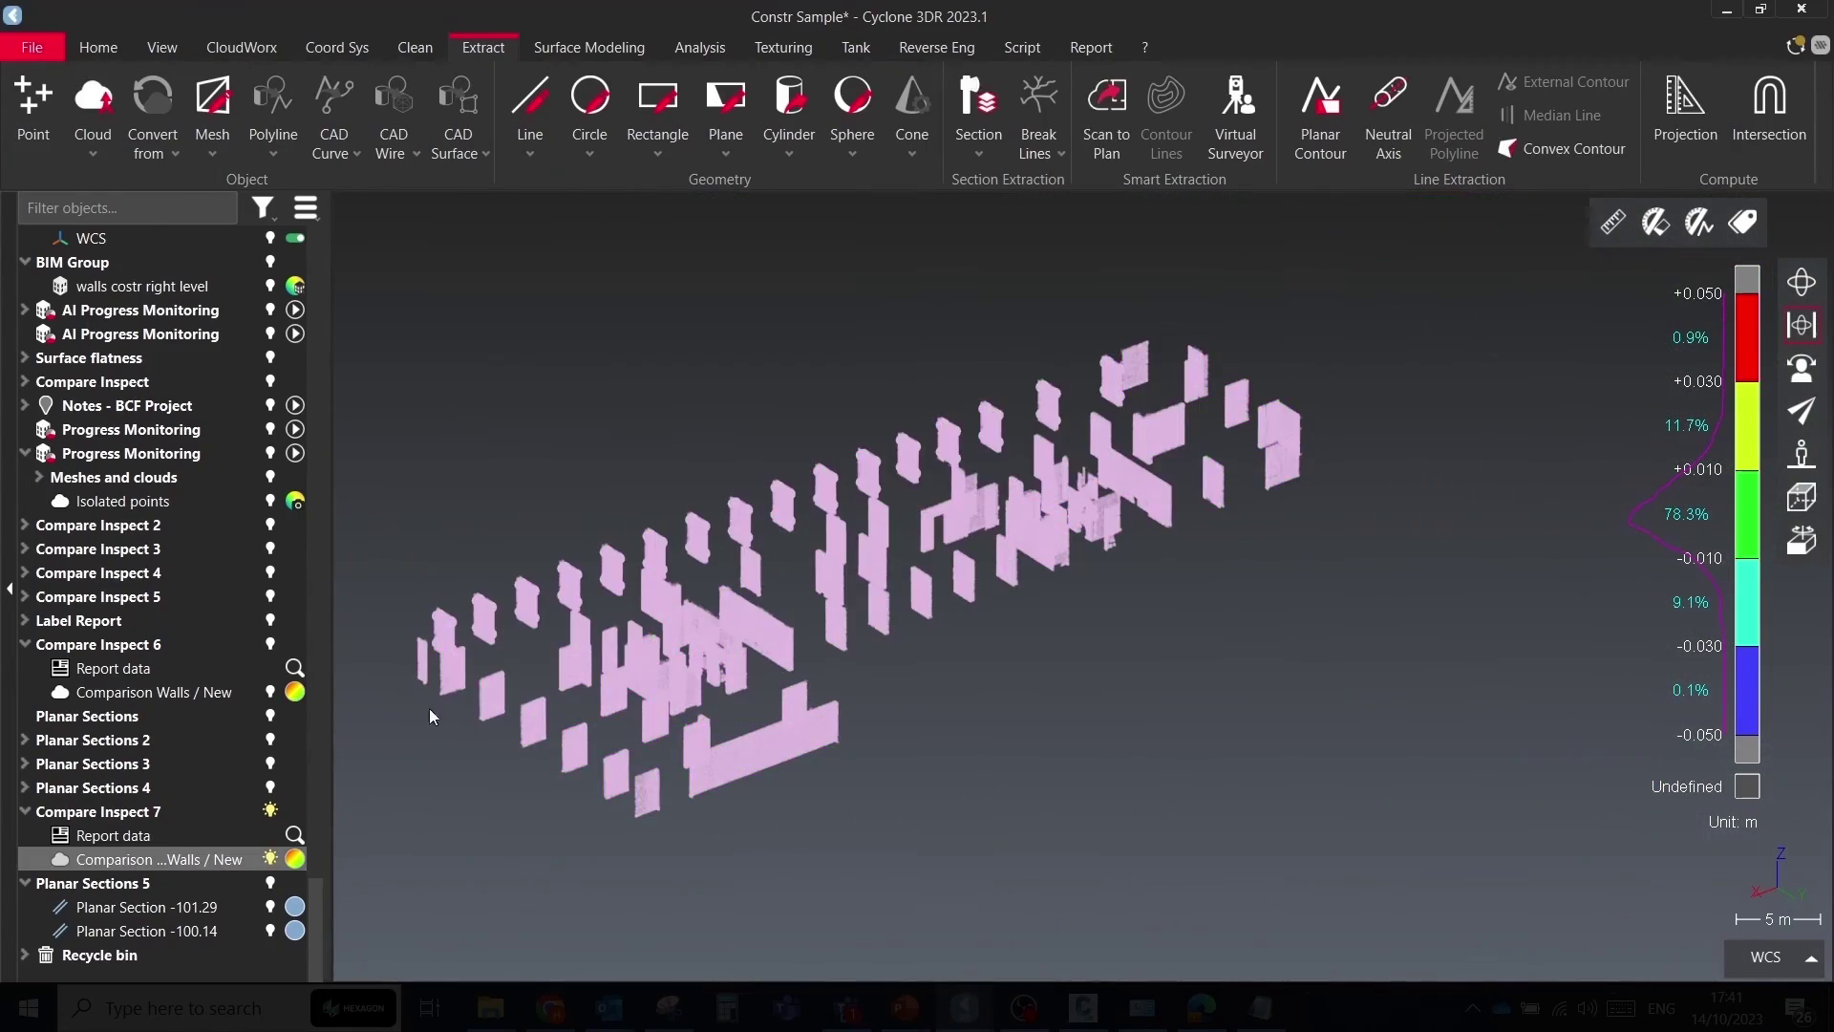
{"action": "left_click", "coordinate": [1021, 47]}
{"action": "scroll", "coordinate": [860, 397], "scroll_direction": "down", "scroll_amount": 3}
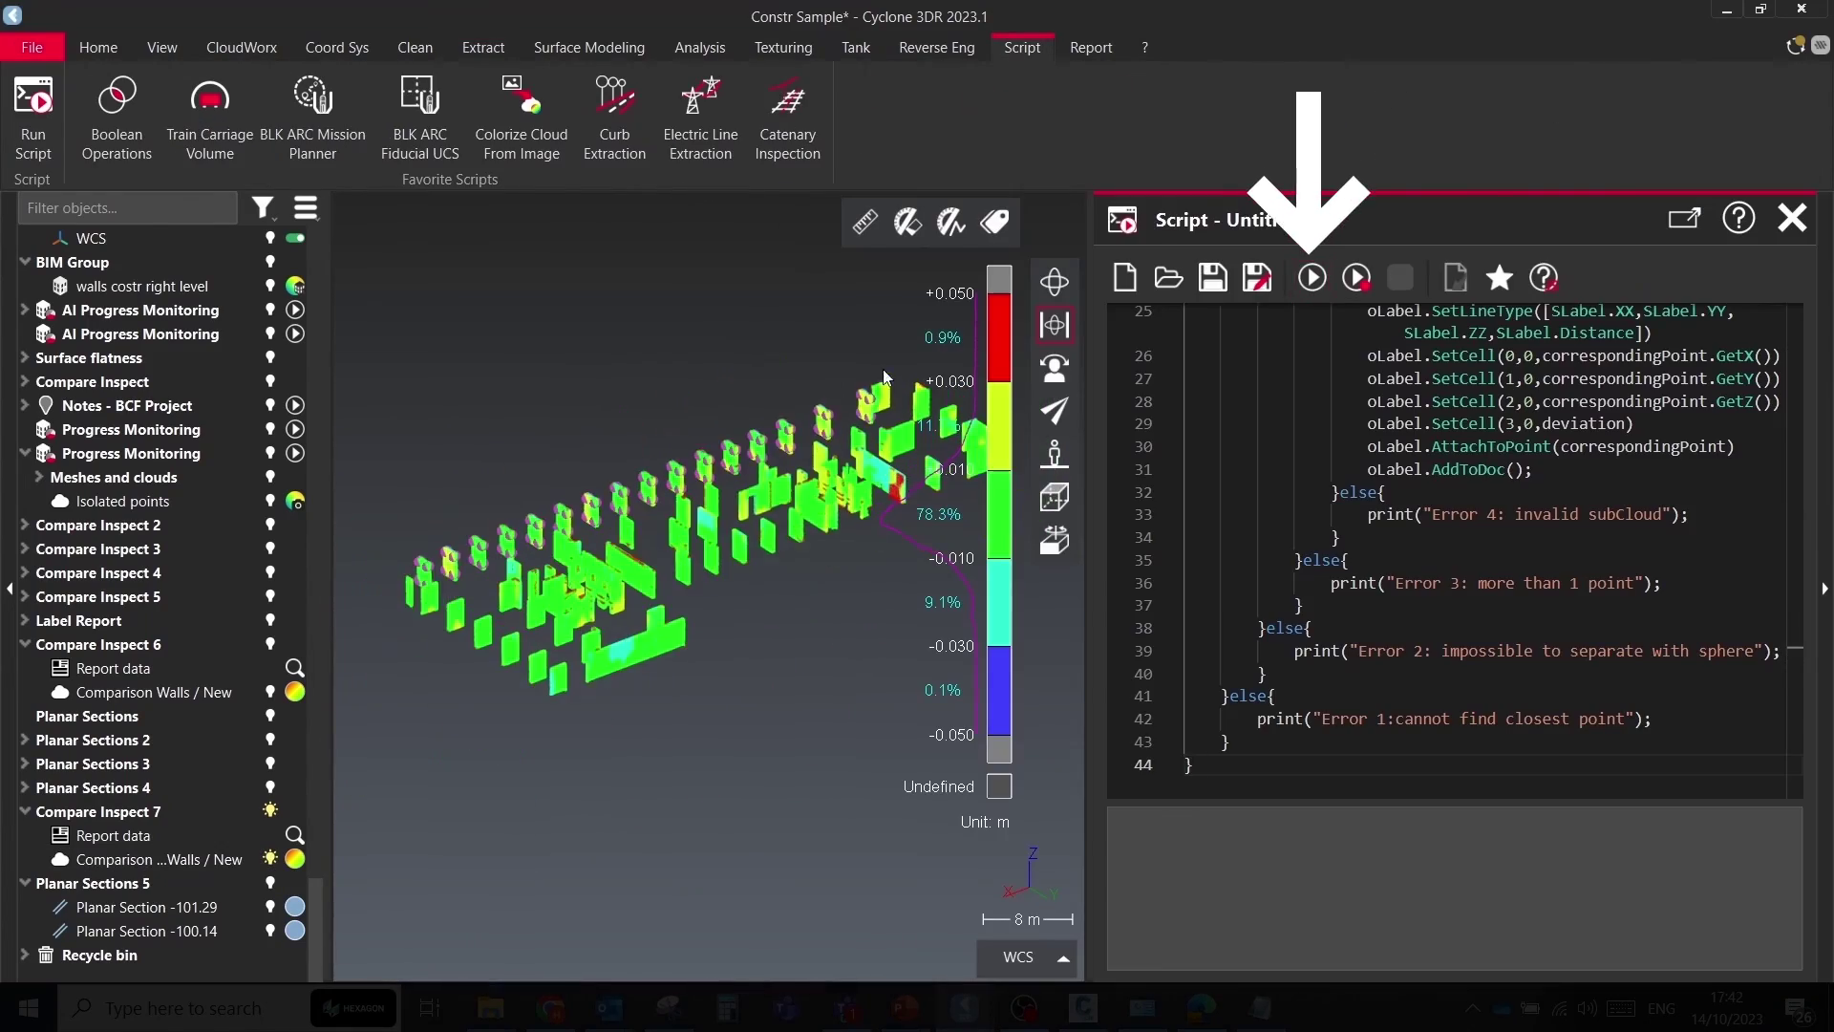
{"action": "left_click_drag", "start_coordinate": [882, 347], "coordinate": [389, 611]}
{"action": "left_click", "coordinate": [1311, 277]}
{"action": "scroll", "coordinate": [592, 524], "scroll_direction": "up", "scroll_amount": 8}
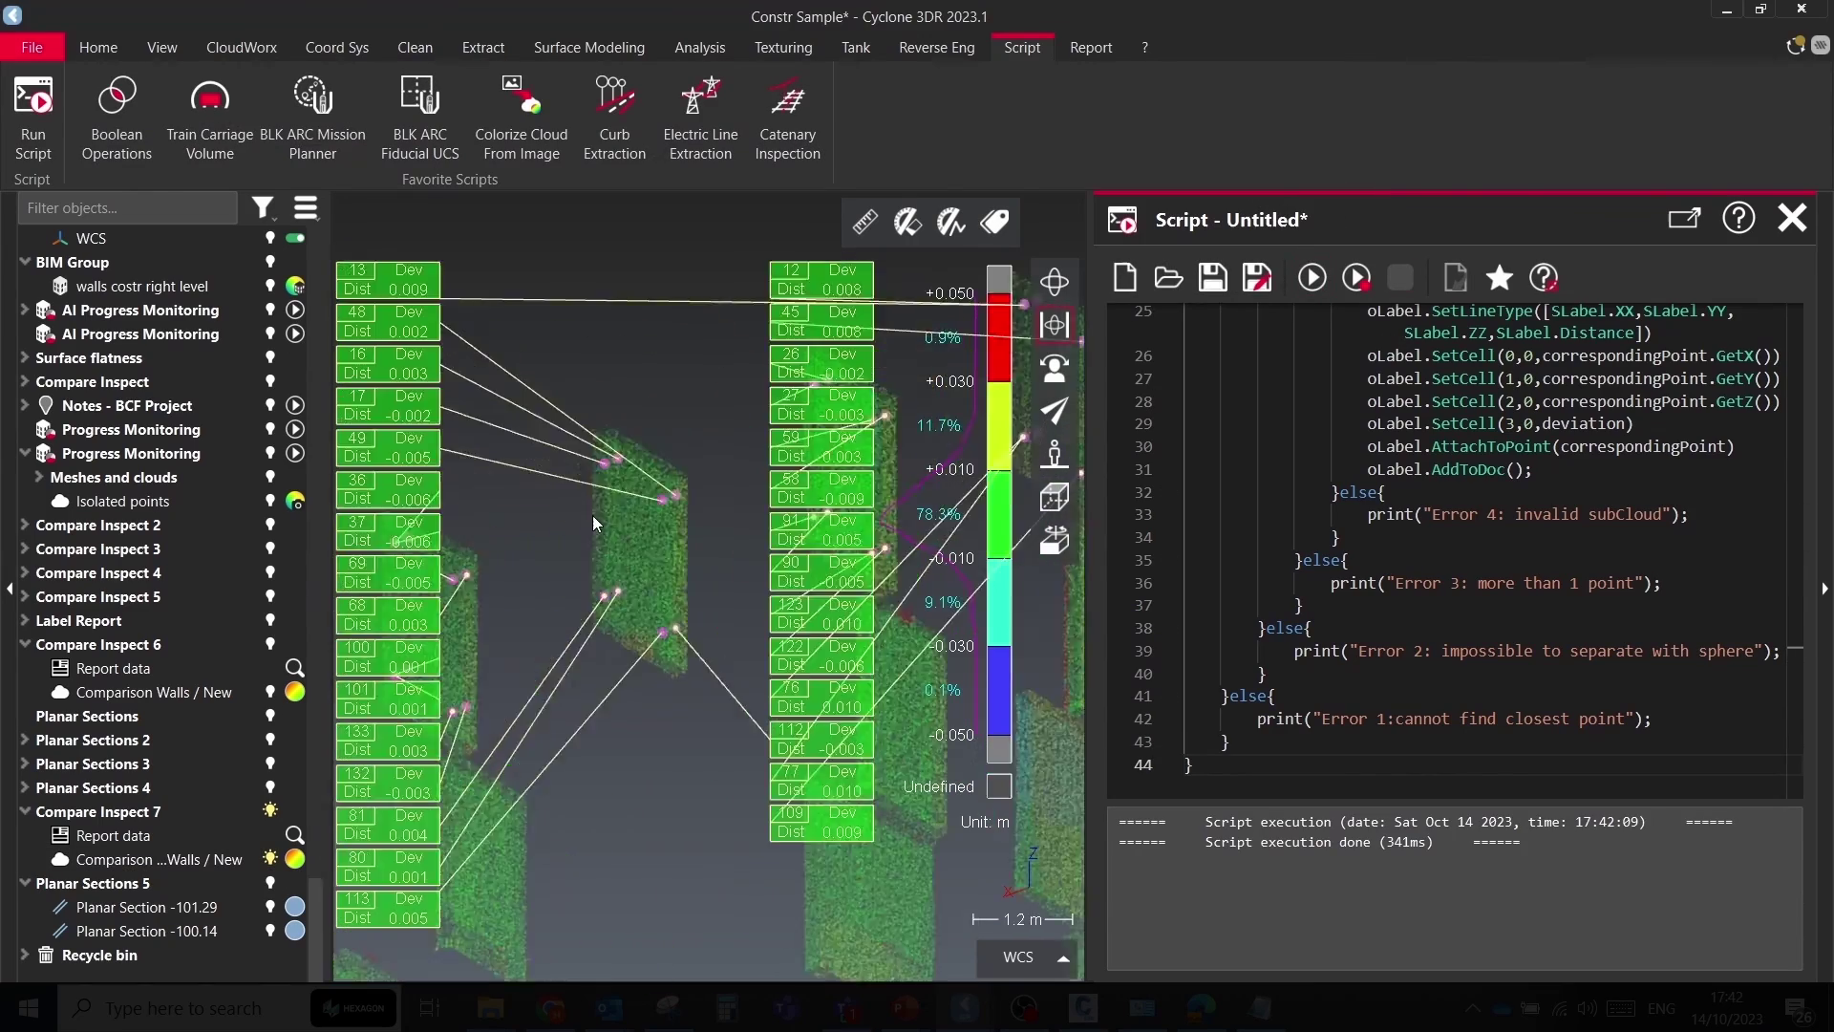
{"action": "scroll", "coordinate": [593, 523], "scroll_direction": "down", "scroll_amount": 5}
{"action": "left_click_drag", "start_coordinate": [586, 499], "coordinate": [586, 524]}
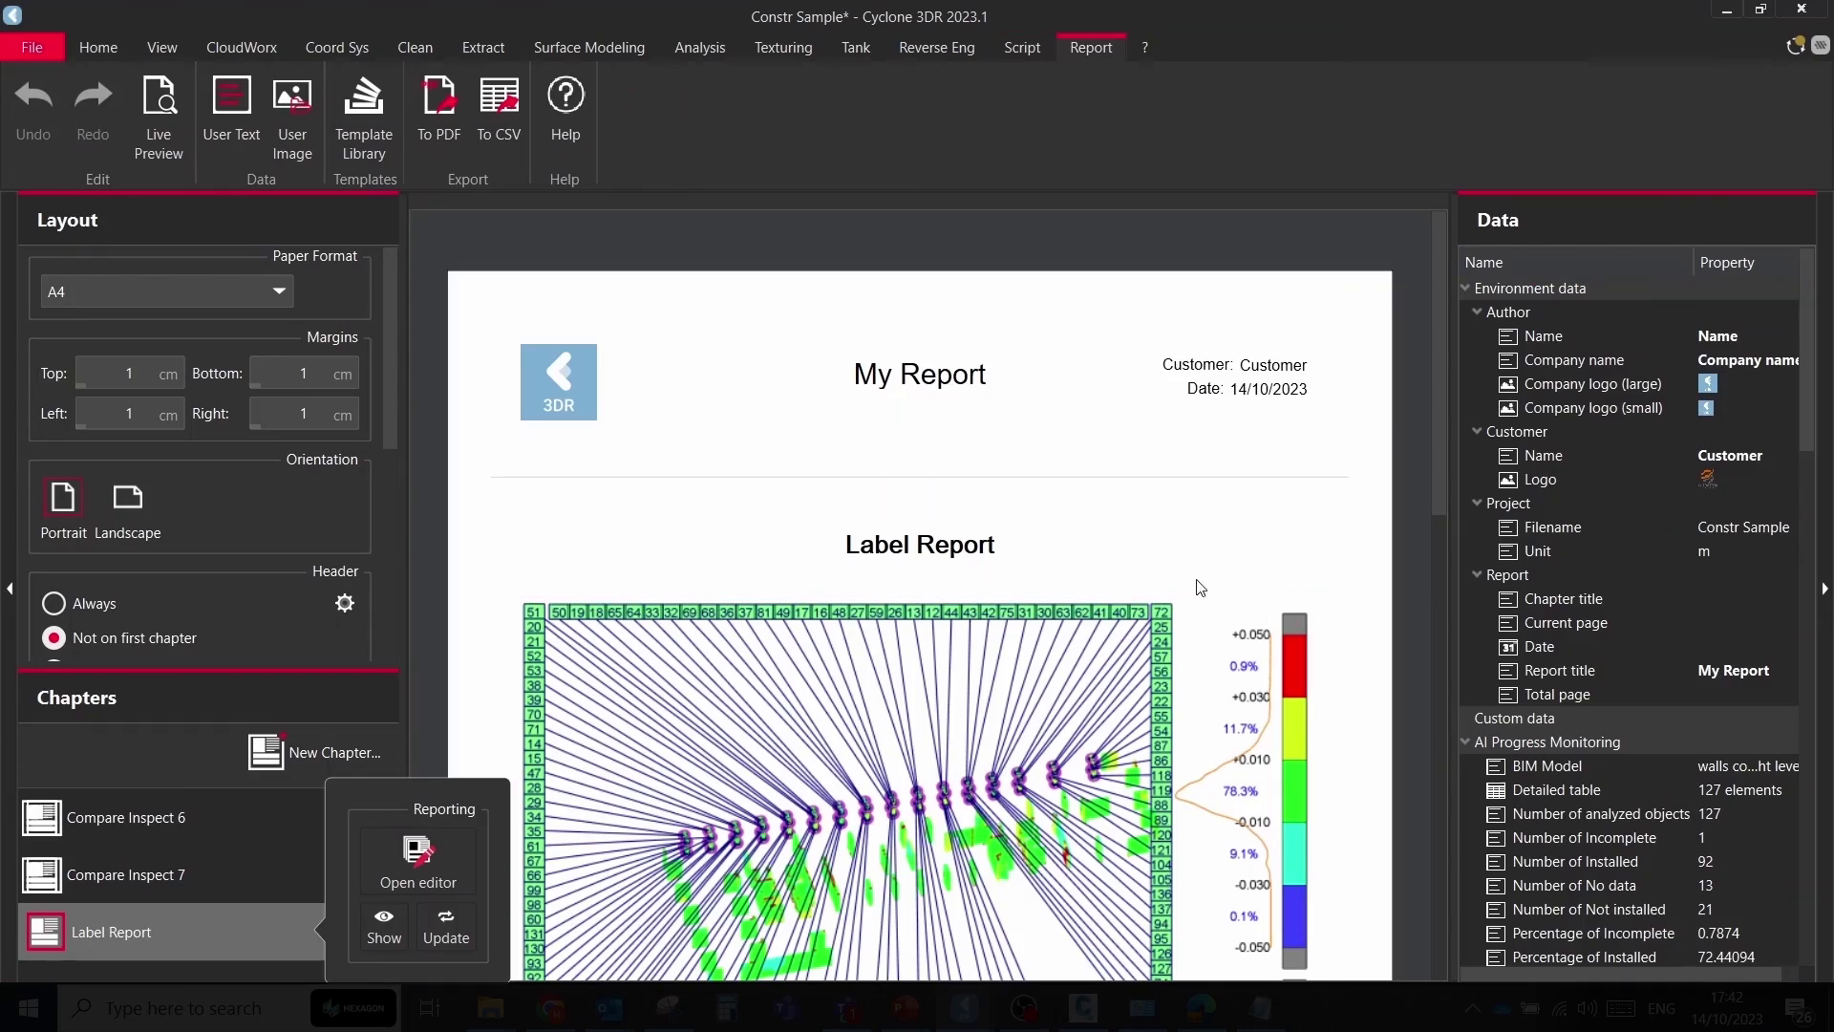
Select the deviation table in the Label Report chapter and adjust which of its id and name columns are included
{"action": "left_click_drag", "start_coordinate": [1437, 506], "coordinate": [1440, 833]}
{"action": "left_click", "coordinate": [982, 550]}
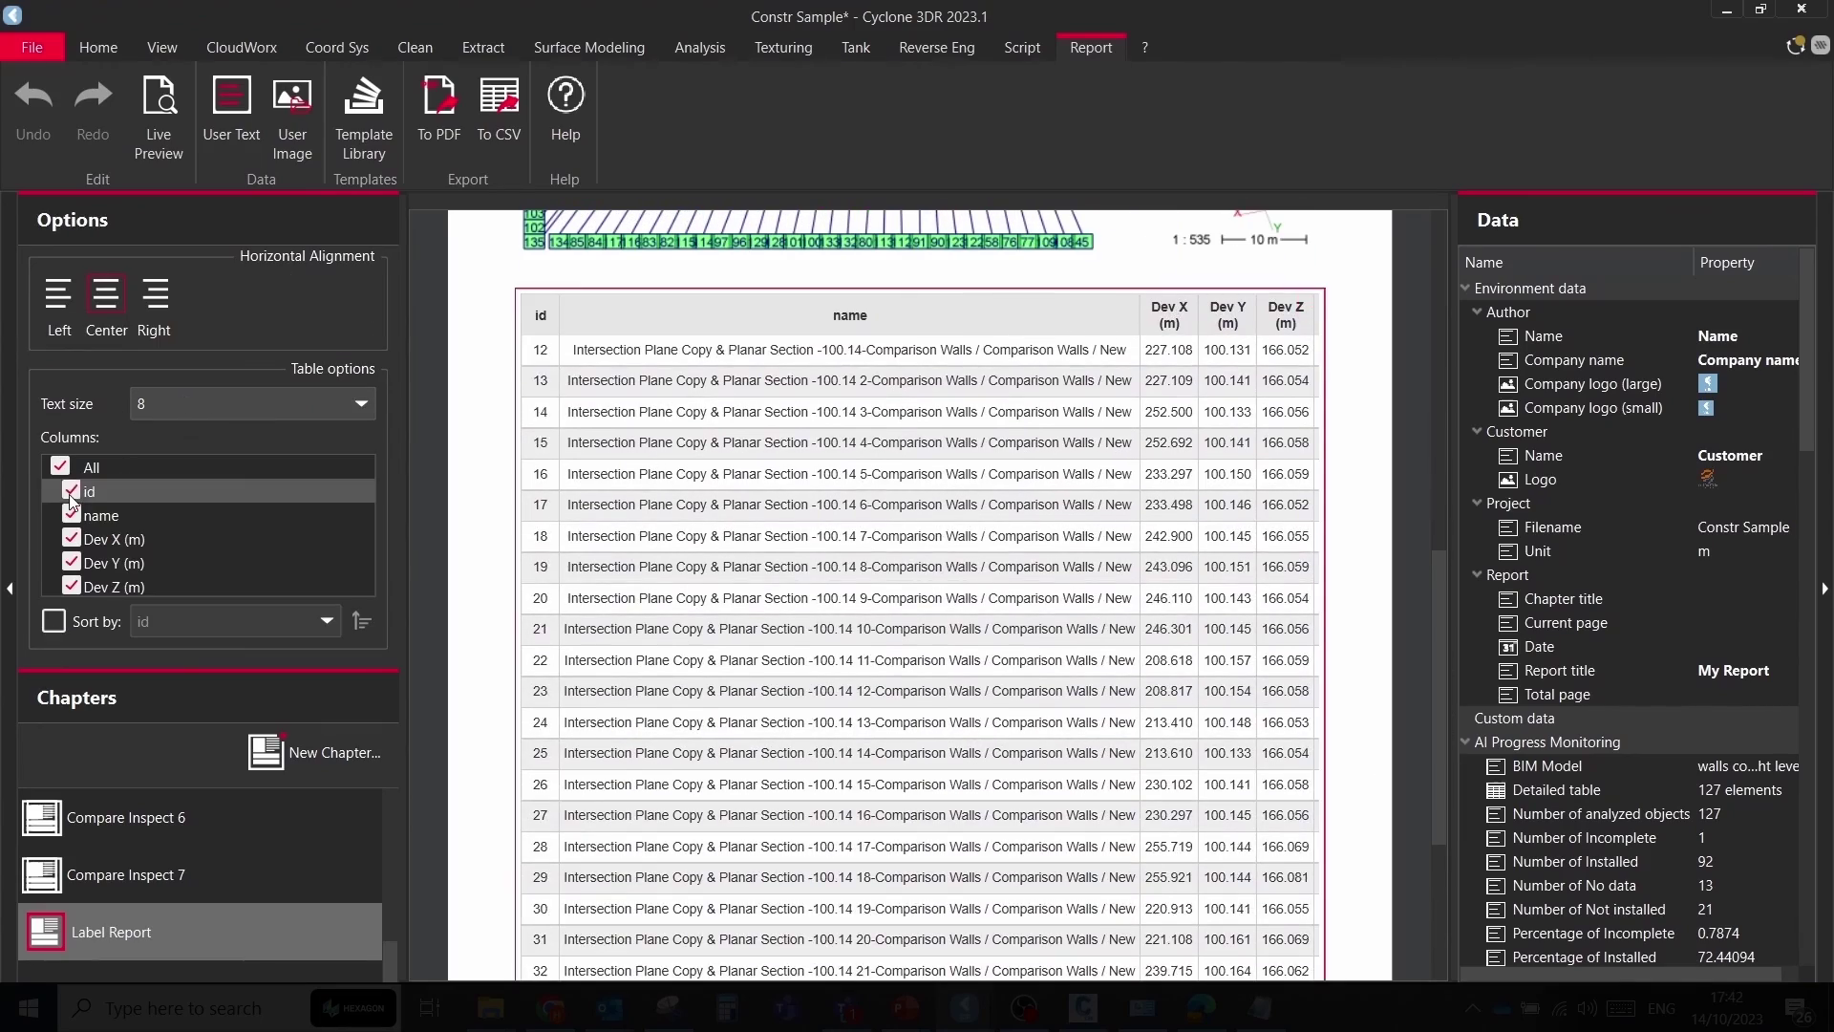
{"action": "left_click", "coordinate": [71, 490]}
{"action": "left_click", "coordinate": [71, 514]}
{"action": "left_click", "coordinate": [71, 490]}
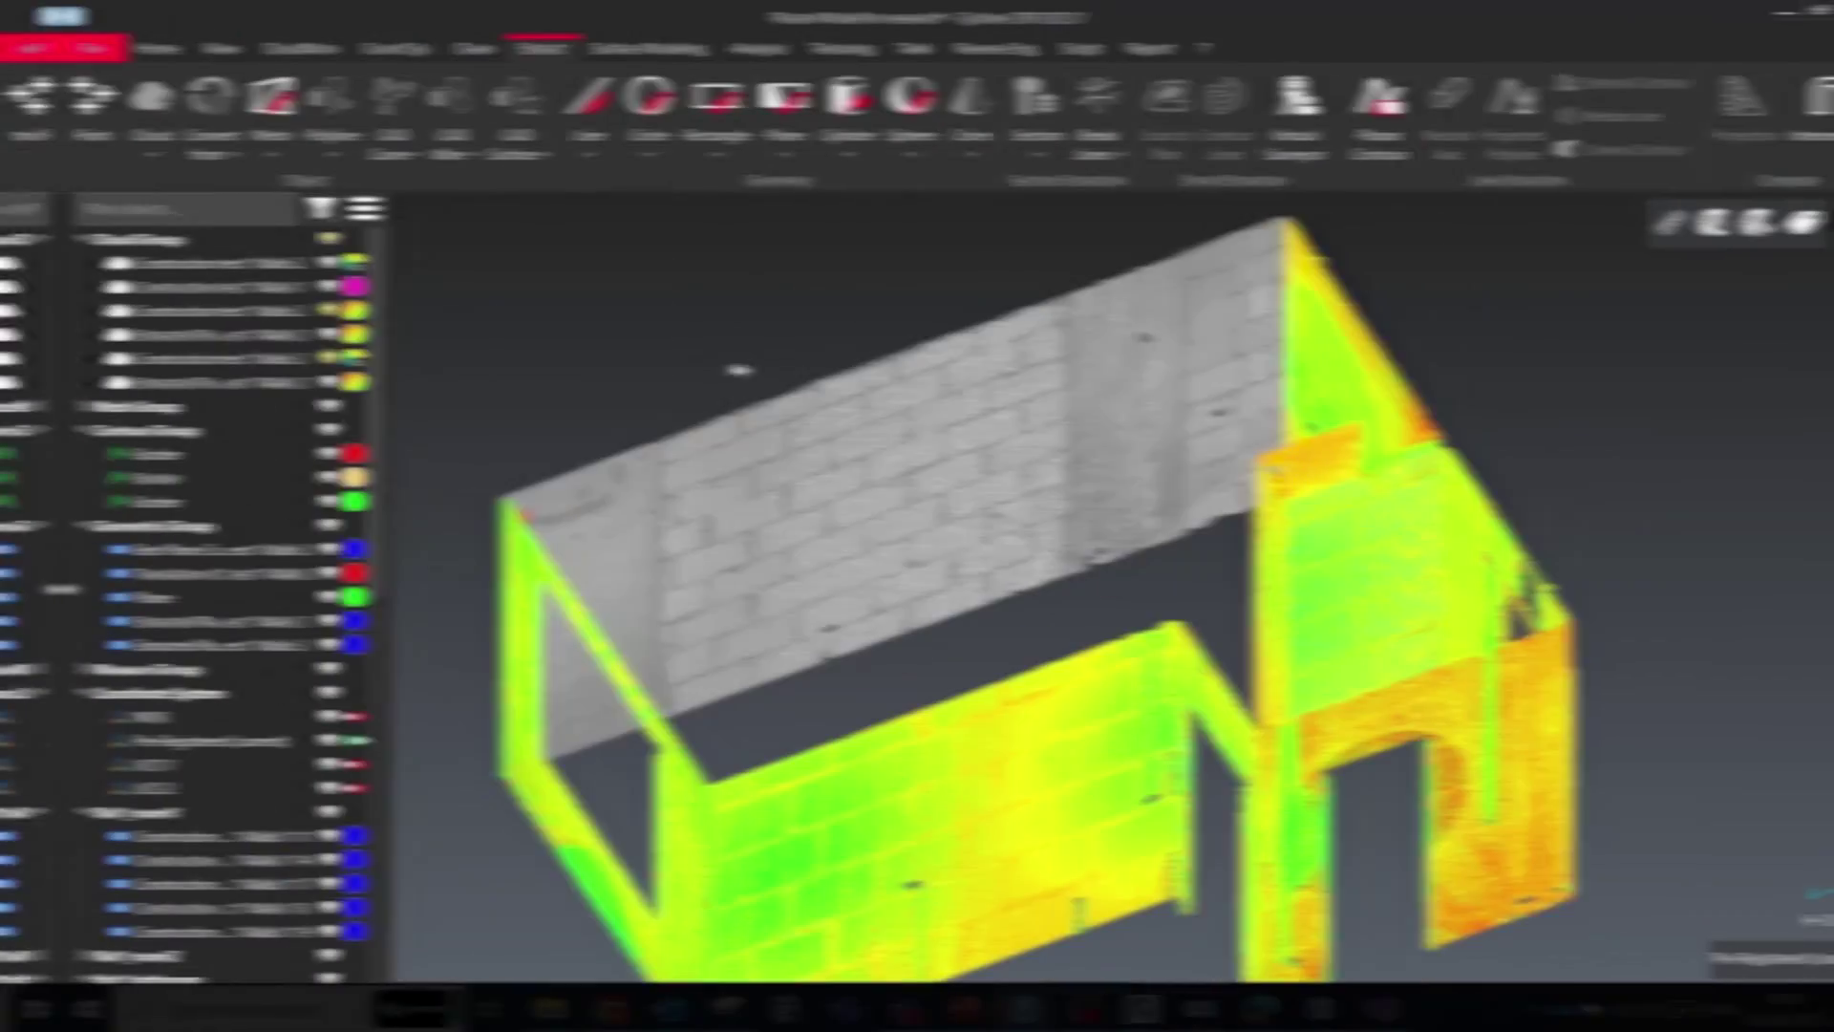
Fit a best plane to the Construction test 1 Walls 3 cloud with 0 worst points eliminated
{"action": "left_click", "coordinate": [730, 148]}
{"action": "left_click", "coordinate": [775, 282]}
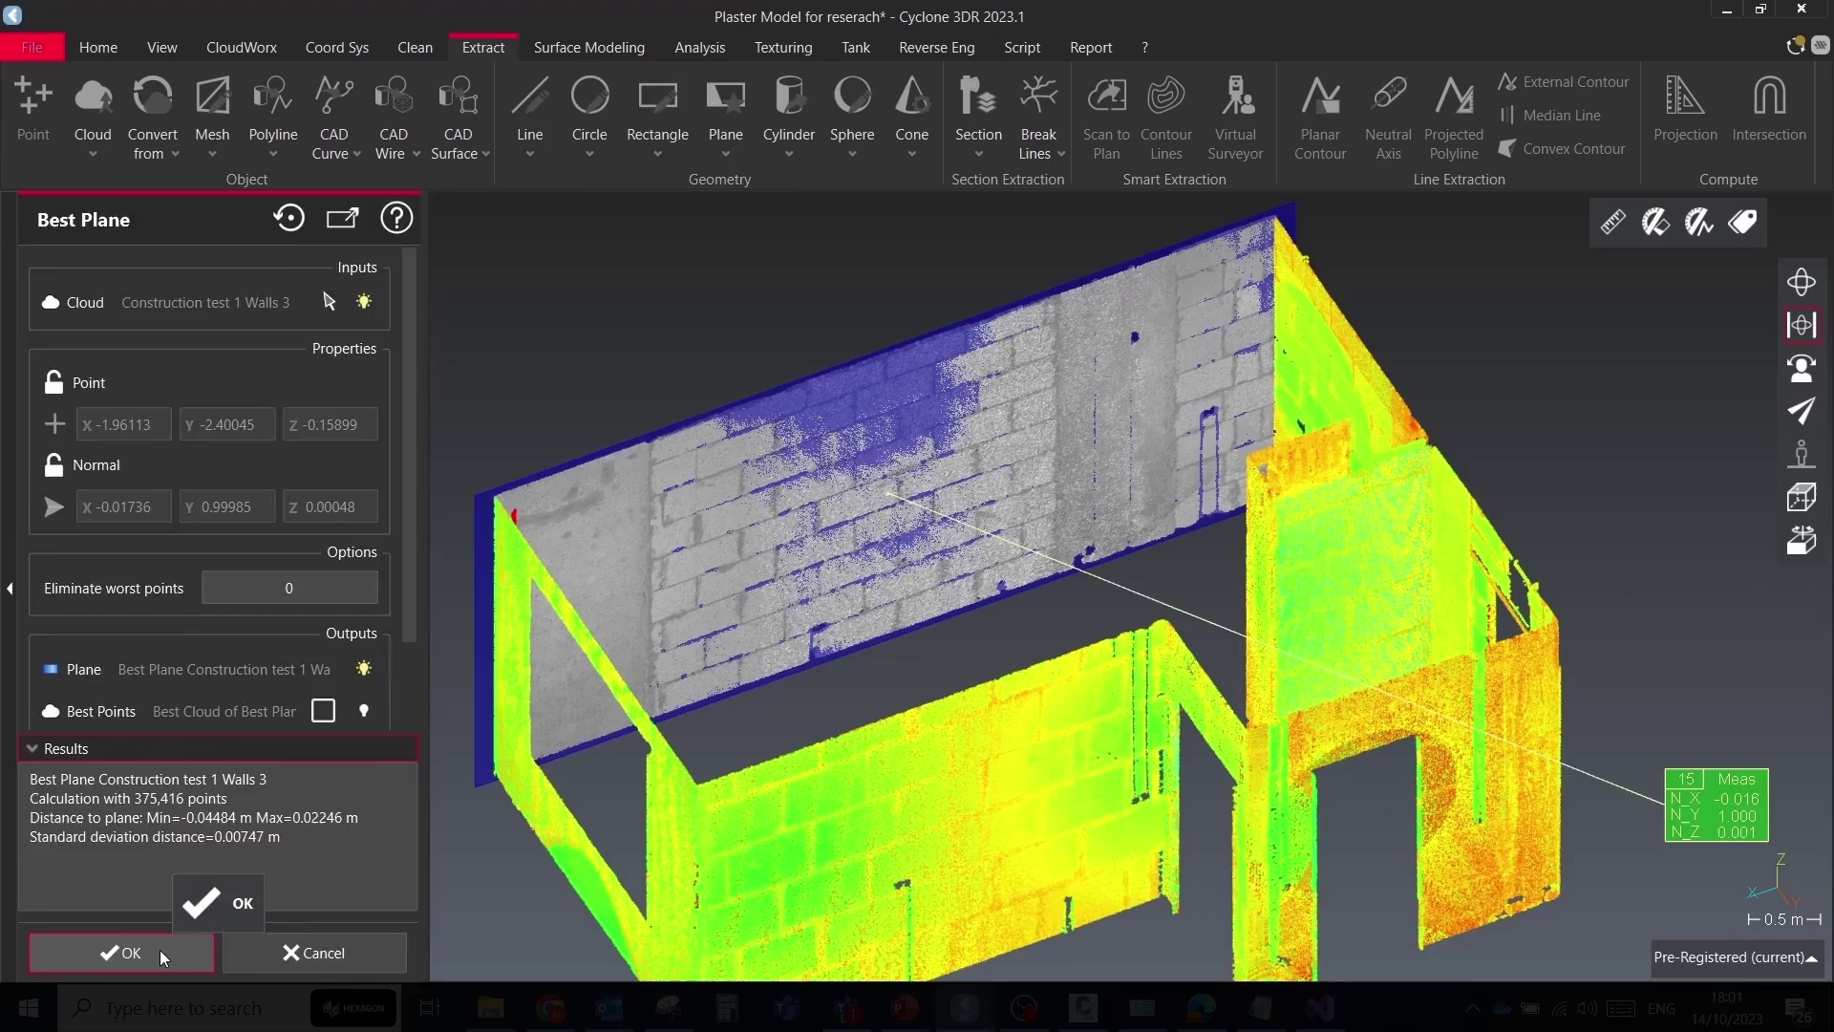
{"action": "left_click", "coordinate": [162, 957]}
{"action": "right_click", "coordinate": [435, 513]}
{"action": "left_click", "coordinate": [970, 238]}
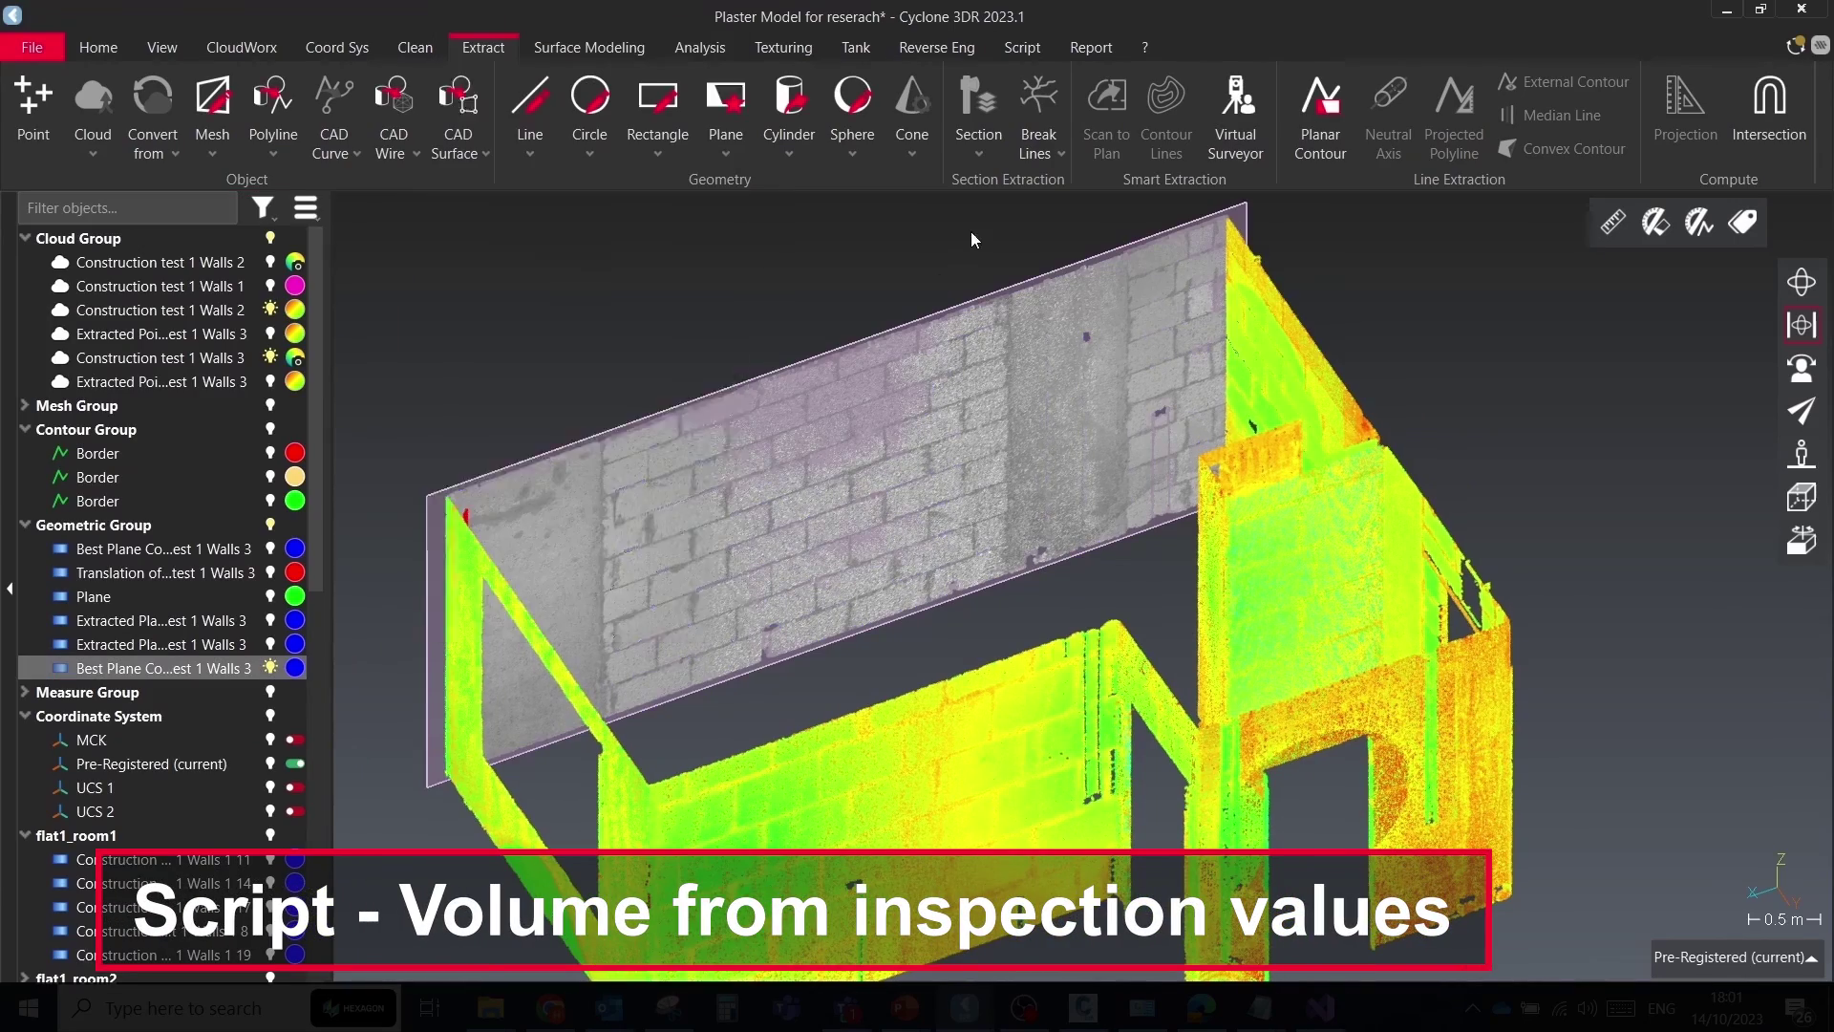
Delete the best plane just fitted to the block wall
{"action": "scroll", "coordinate": [815, 393], "scroll_direction": "up", "scroll_amount": 3}
{"action": "left_click_drag", "start_coordinate": [815, 393], "coordinate": [1080, 459]}
{"action": "left_click", "coordinate": [919, 356]}
{"action": "key", "text": "Delete"}
Fit a vertical best plane to the Construction test 1 Walls 3 cloud, locking the normal with its Z component set to 0
{"action": "scroll", "coordinate": [1052, 418], "scroll_direction": "down", "scroll_amount": 4}
{"action": "left_click", "coordinate": [1003, 420]}
{"action": "left_click", "coordinate": [725, 107]}
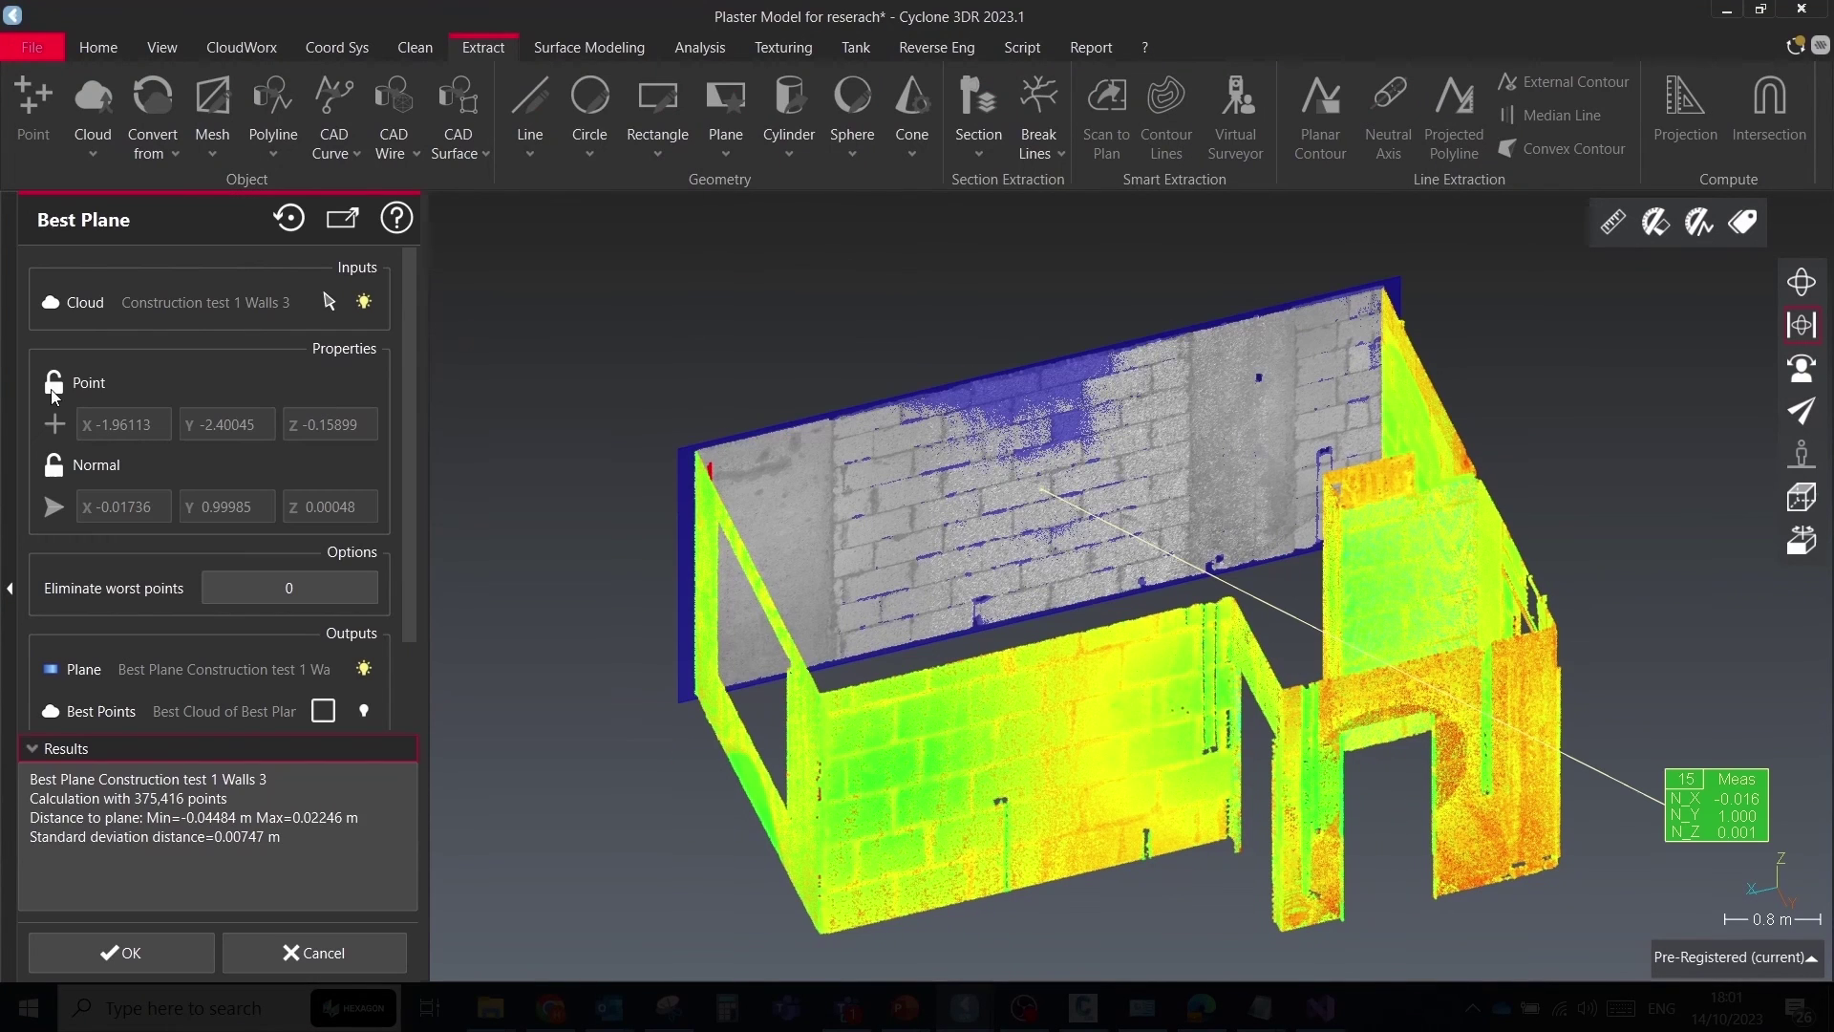
{"action": "left_click", "coordinate": [53, 465]}
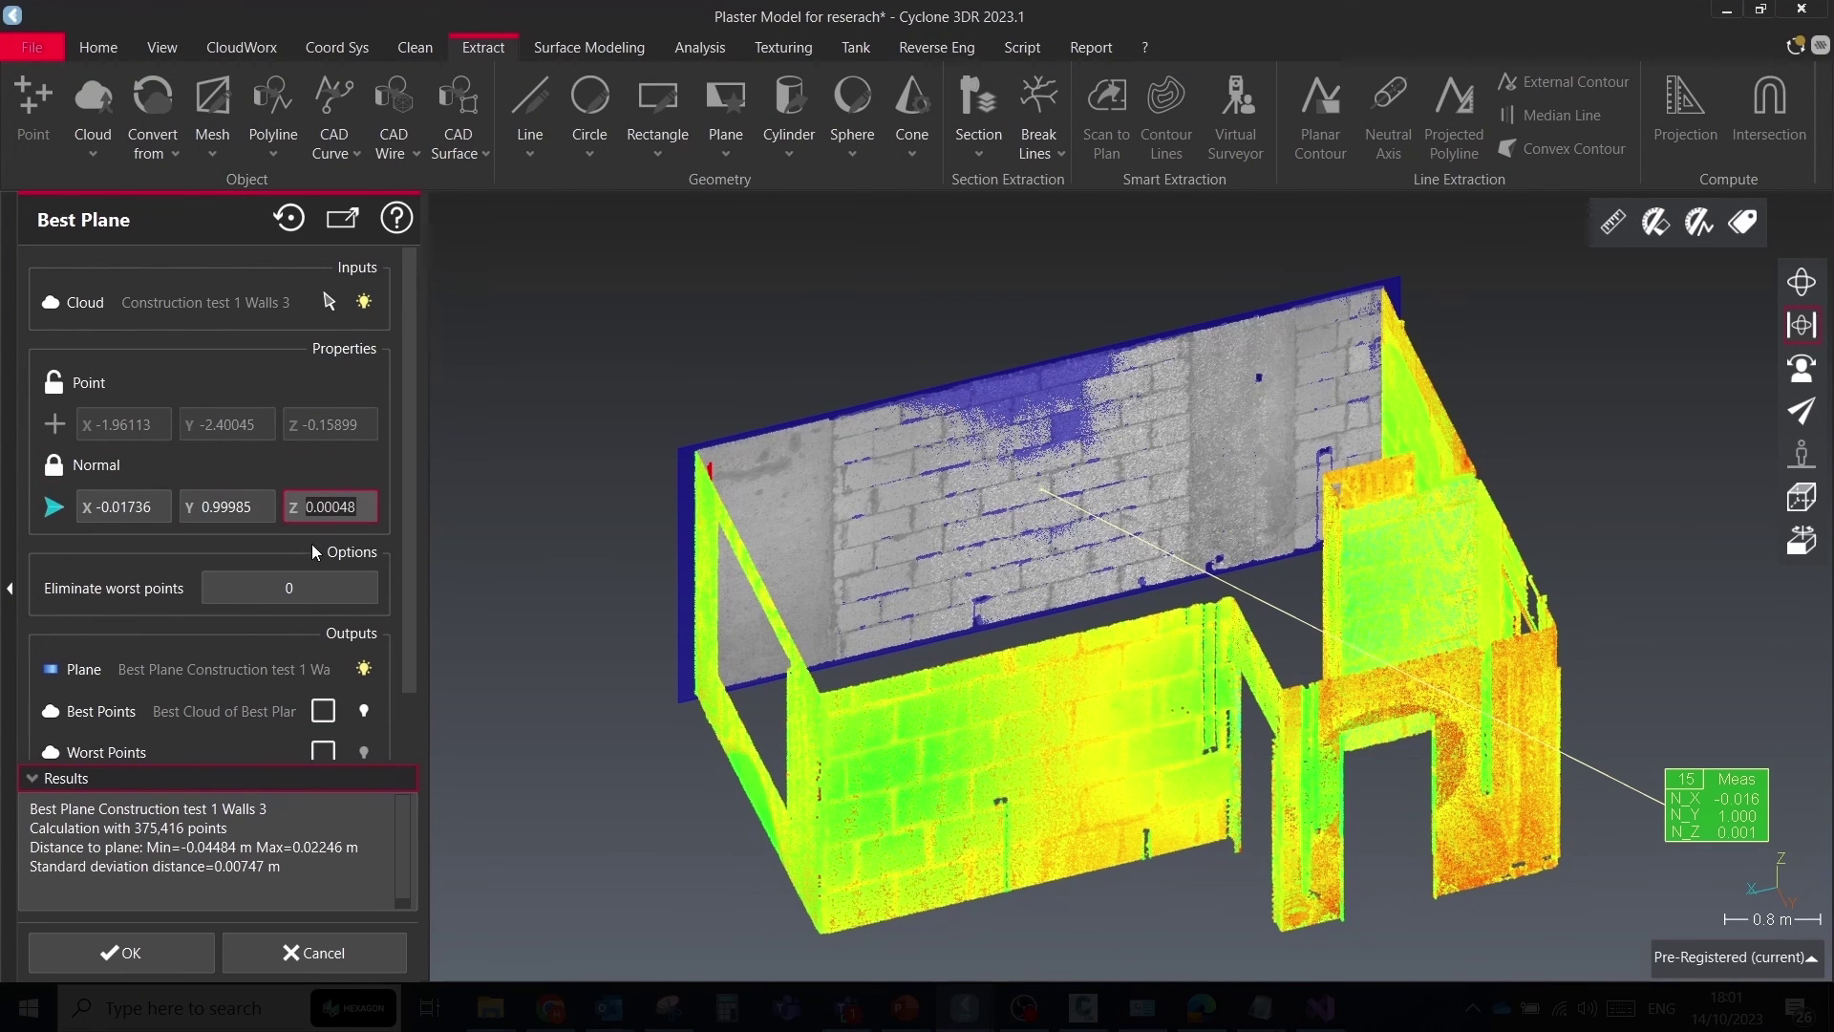
{"action": "left_click", "coordinate": [122, 952]}
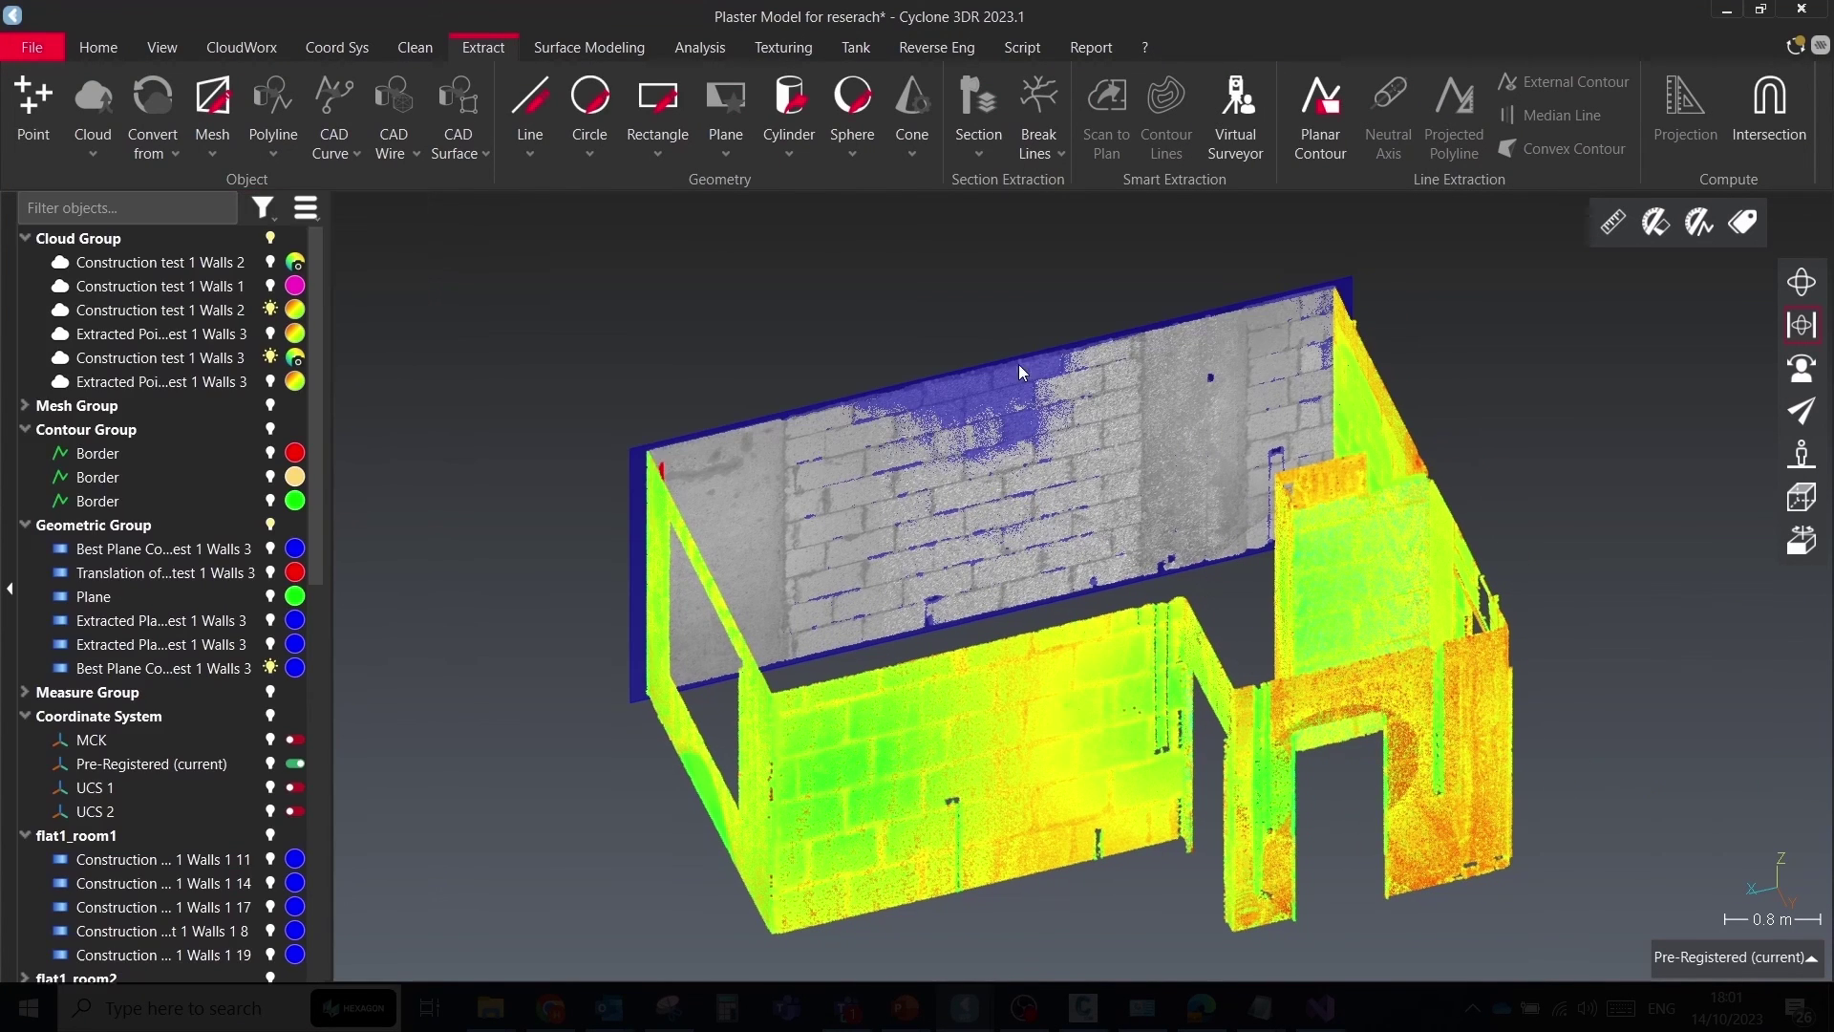
Shift the vertical plane along its normal to just in front of the block wall and check its position from above
{"action": "right_click", "coordinate": [639, 491]}
{"action": "left_click", "coordinate": [684, 138]}
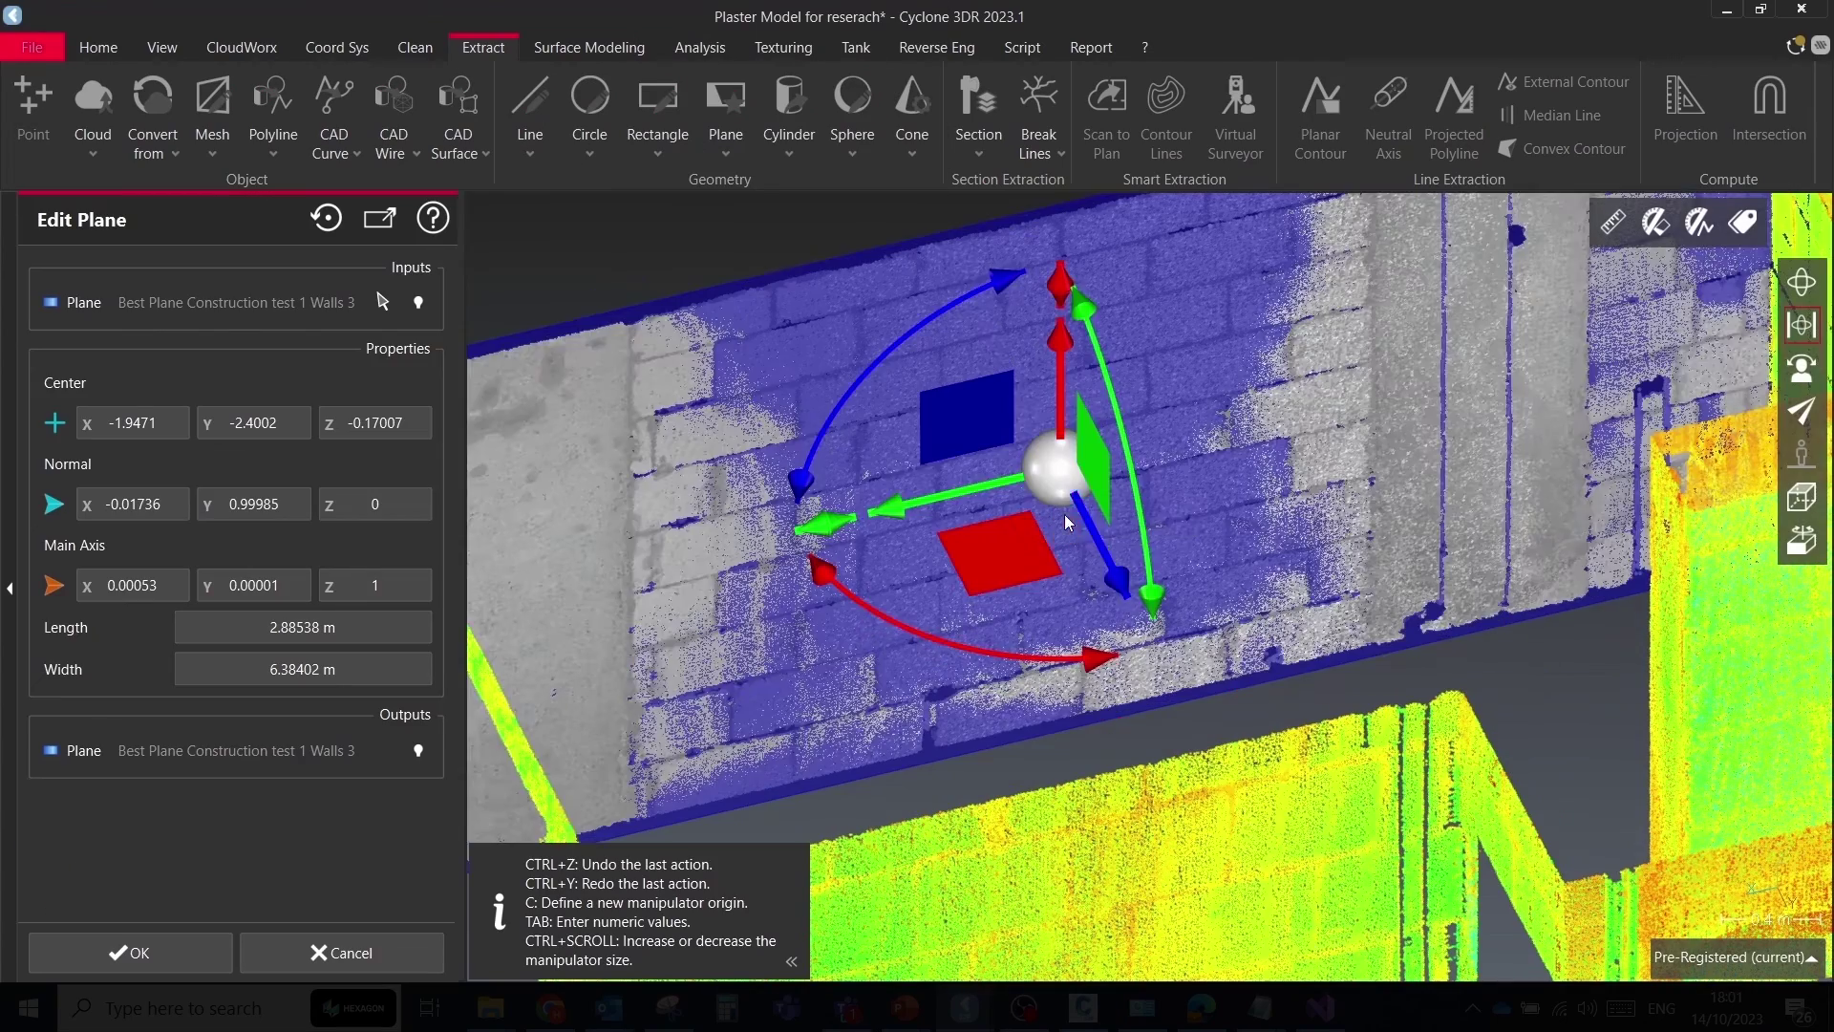
{"action": "key", "text": "Escape"}
{"action": "left_click_drag", "start_coordinate": [1204, 442], "coordinate": [1820, 275]}
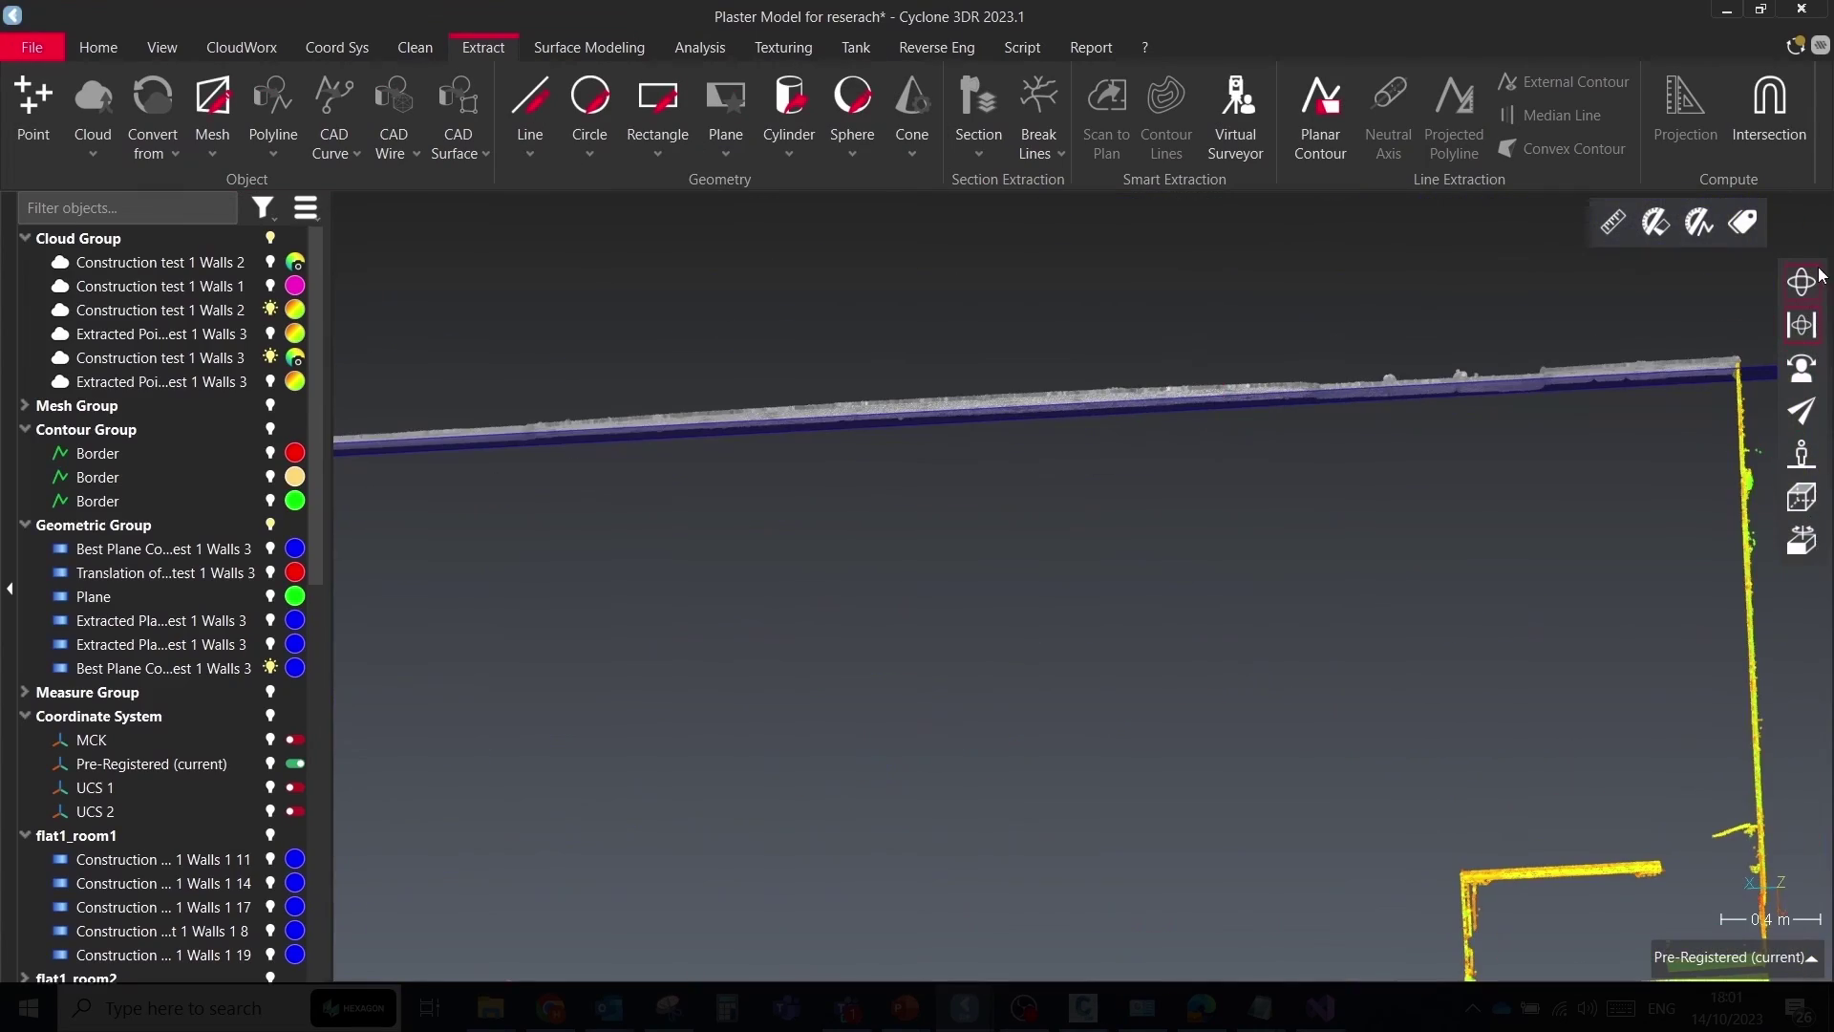
{"action": "left_click", "coordinate": [1760, 503]}
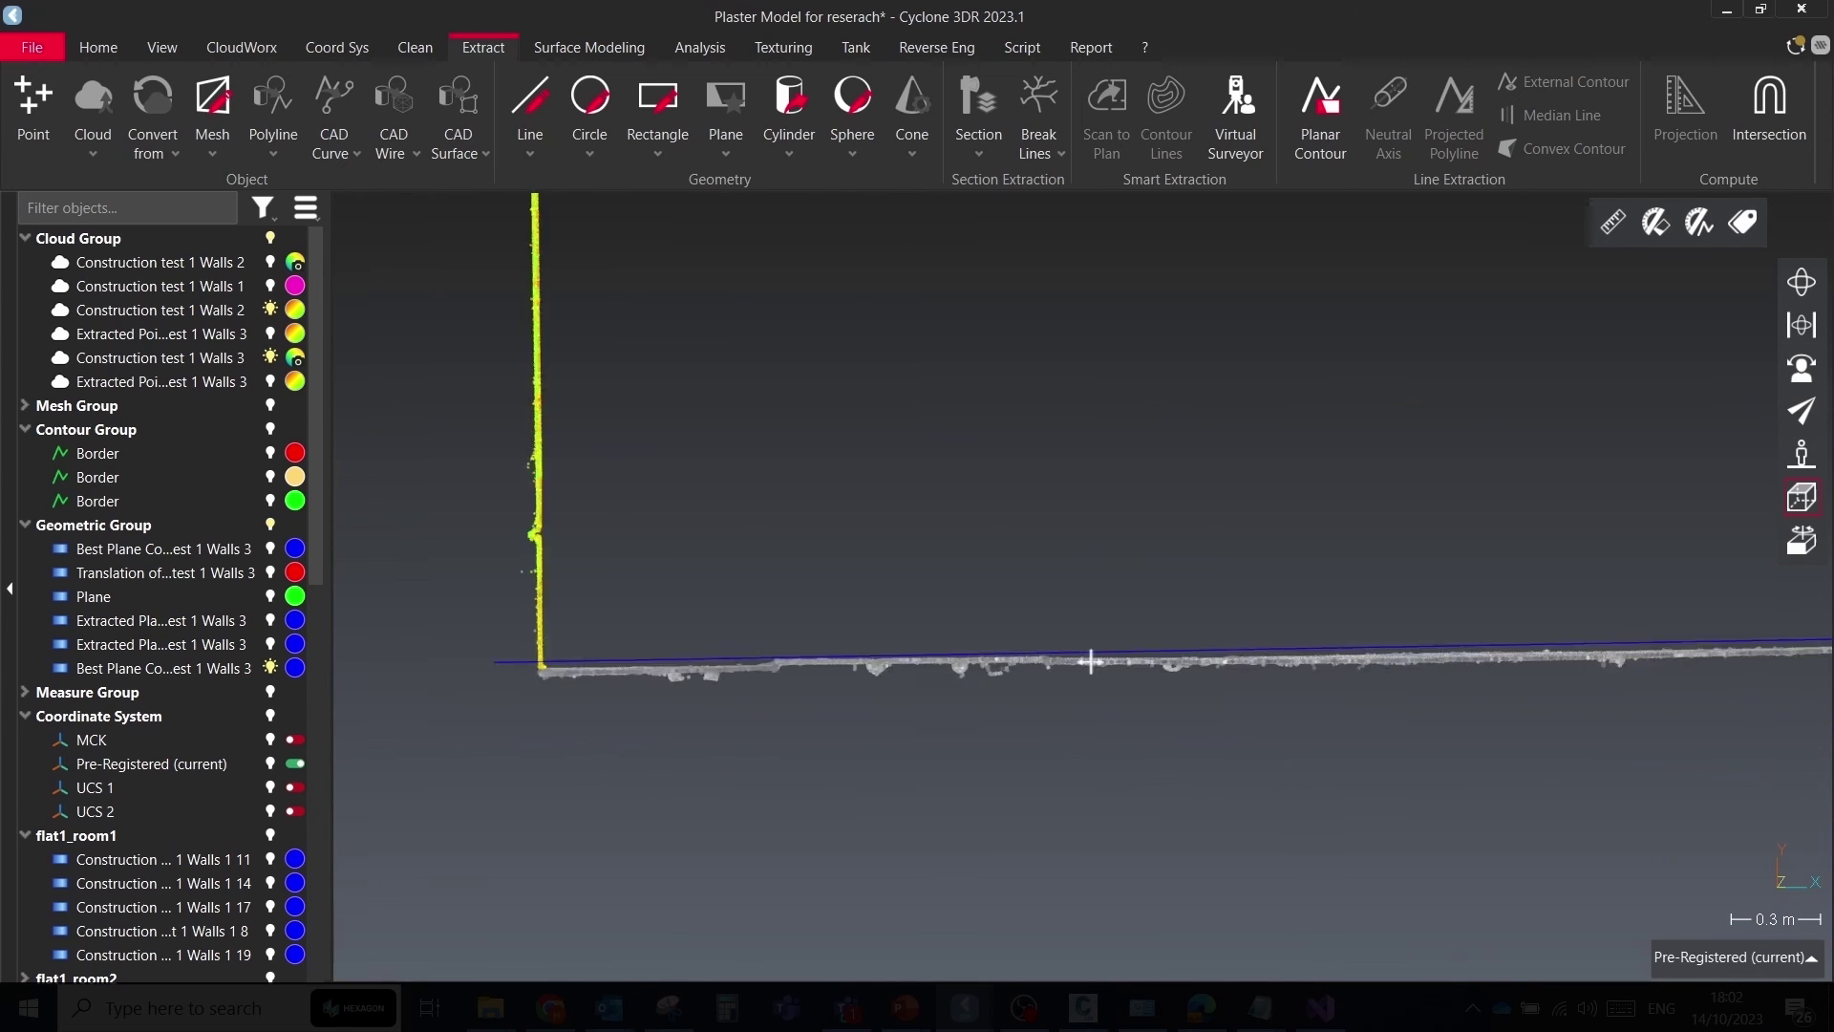
{"action": "scroll", "coordinate": [1426, 637], "scroll_direction": "down", "scroll_amount": 3}
{"action": "left_click_drag", "start_coordinate": [1295, 570], "coordinate": [815, 579]}
Inspect the Construction test 1 Walls 3 cloud against the vertical plane, coloring the reference with a gradient from 0 to 0.05 m
{"action": "left_click", "coordinate": [696, 48]}
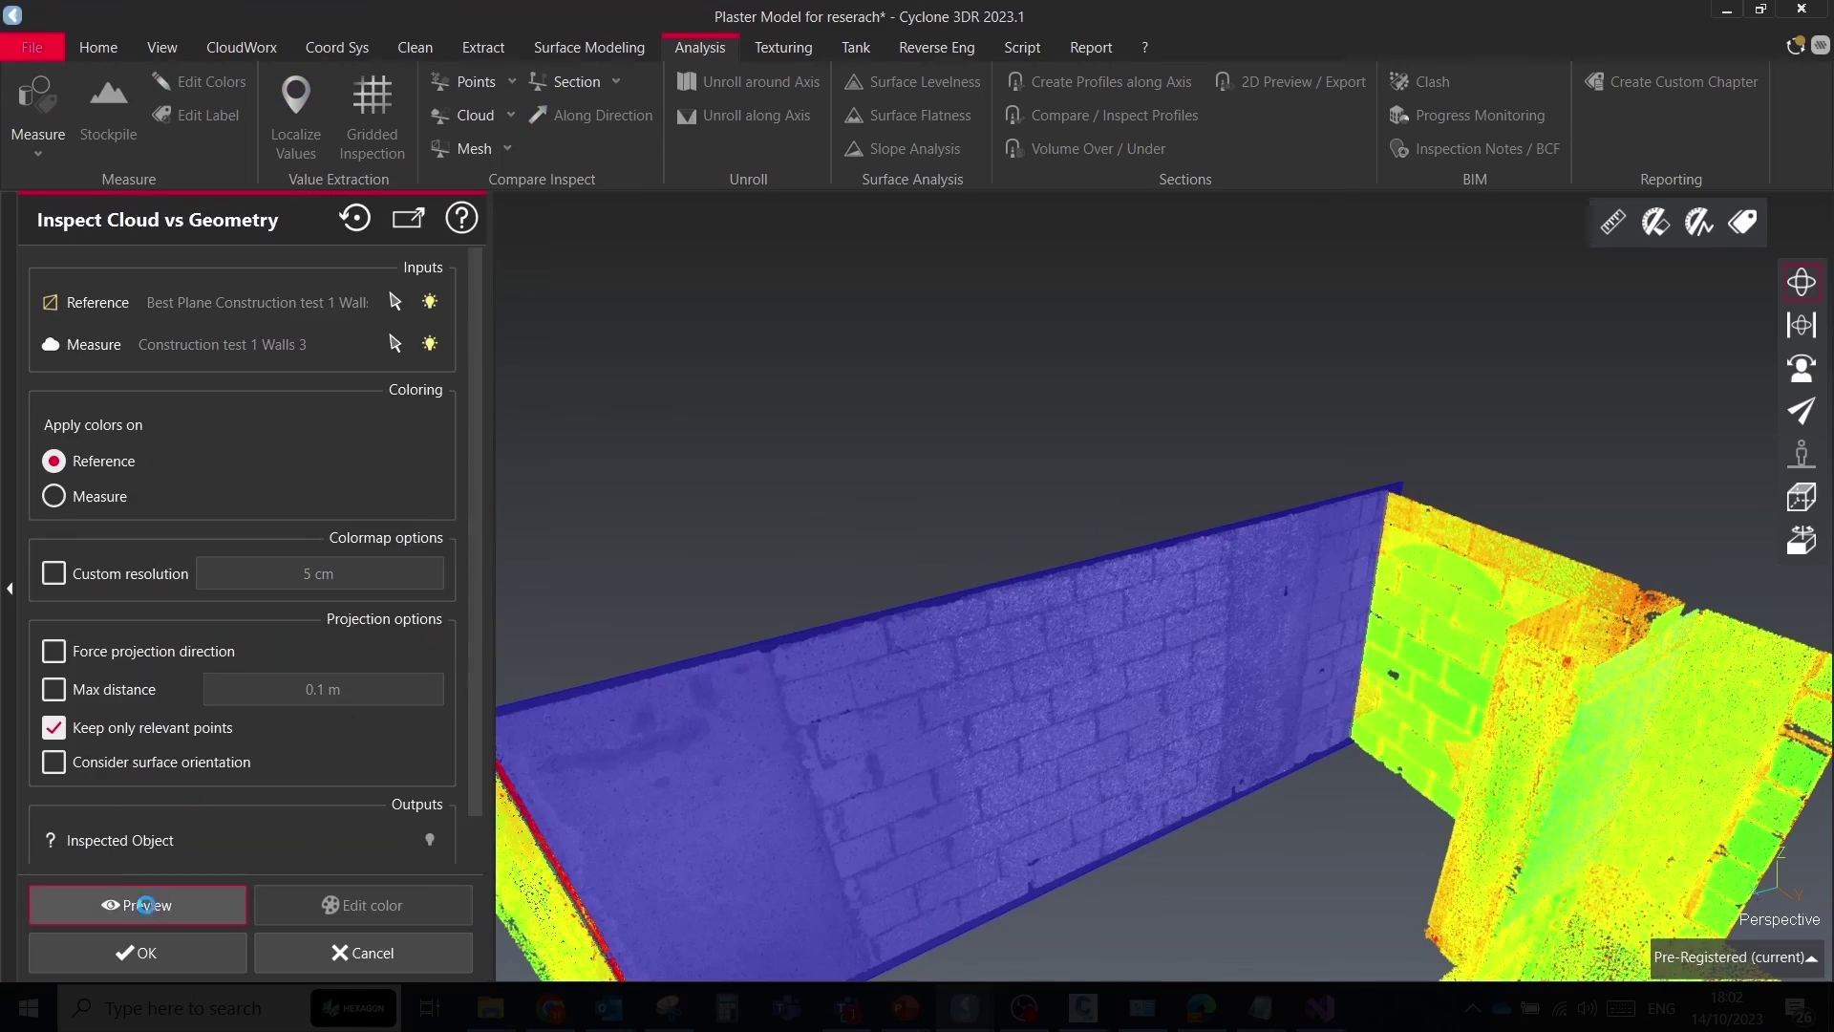
{"action": "left_click", "coordinate": [143, 901]}
{"action": "left_click", "coordinate": [361, 901]}
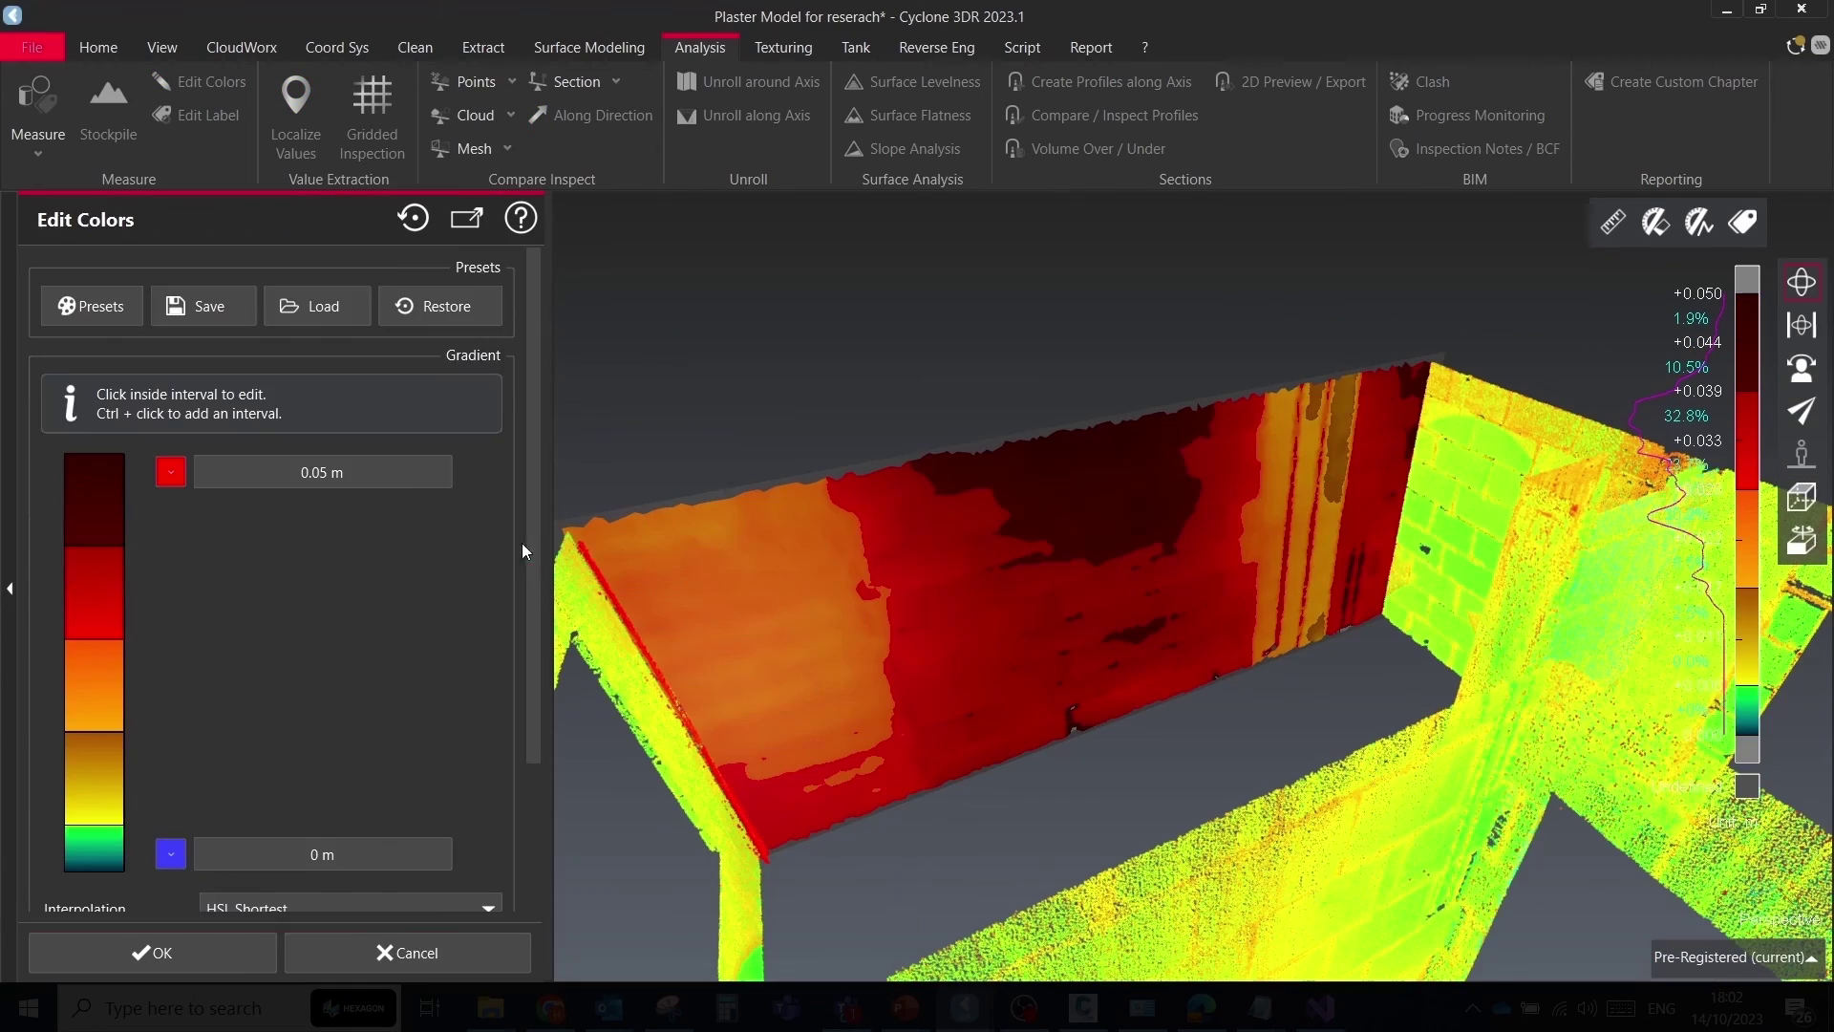
{"action": "left_click", "coordinate": [214, 953]}
{"action": "left_click", "coordinate": [261, 950]}
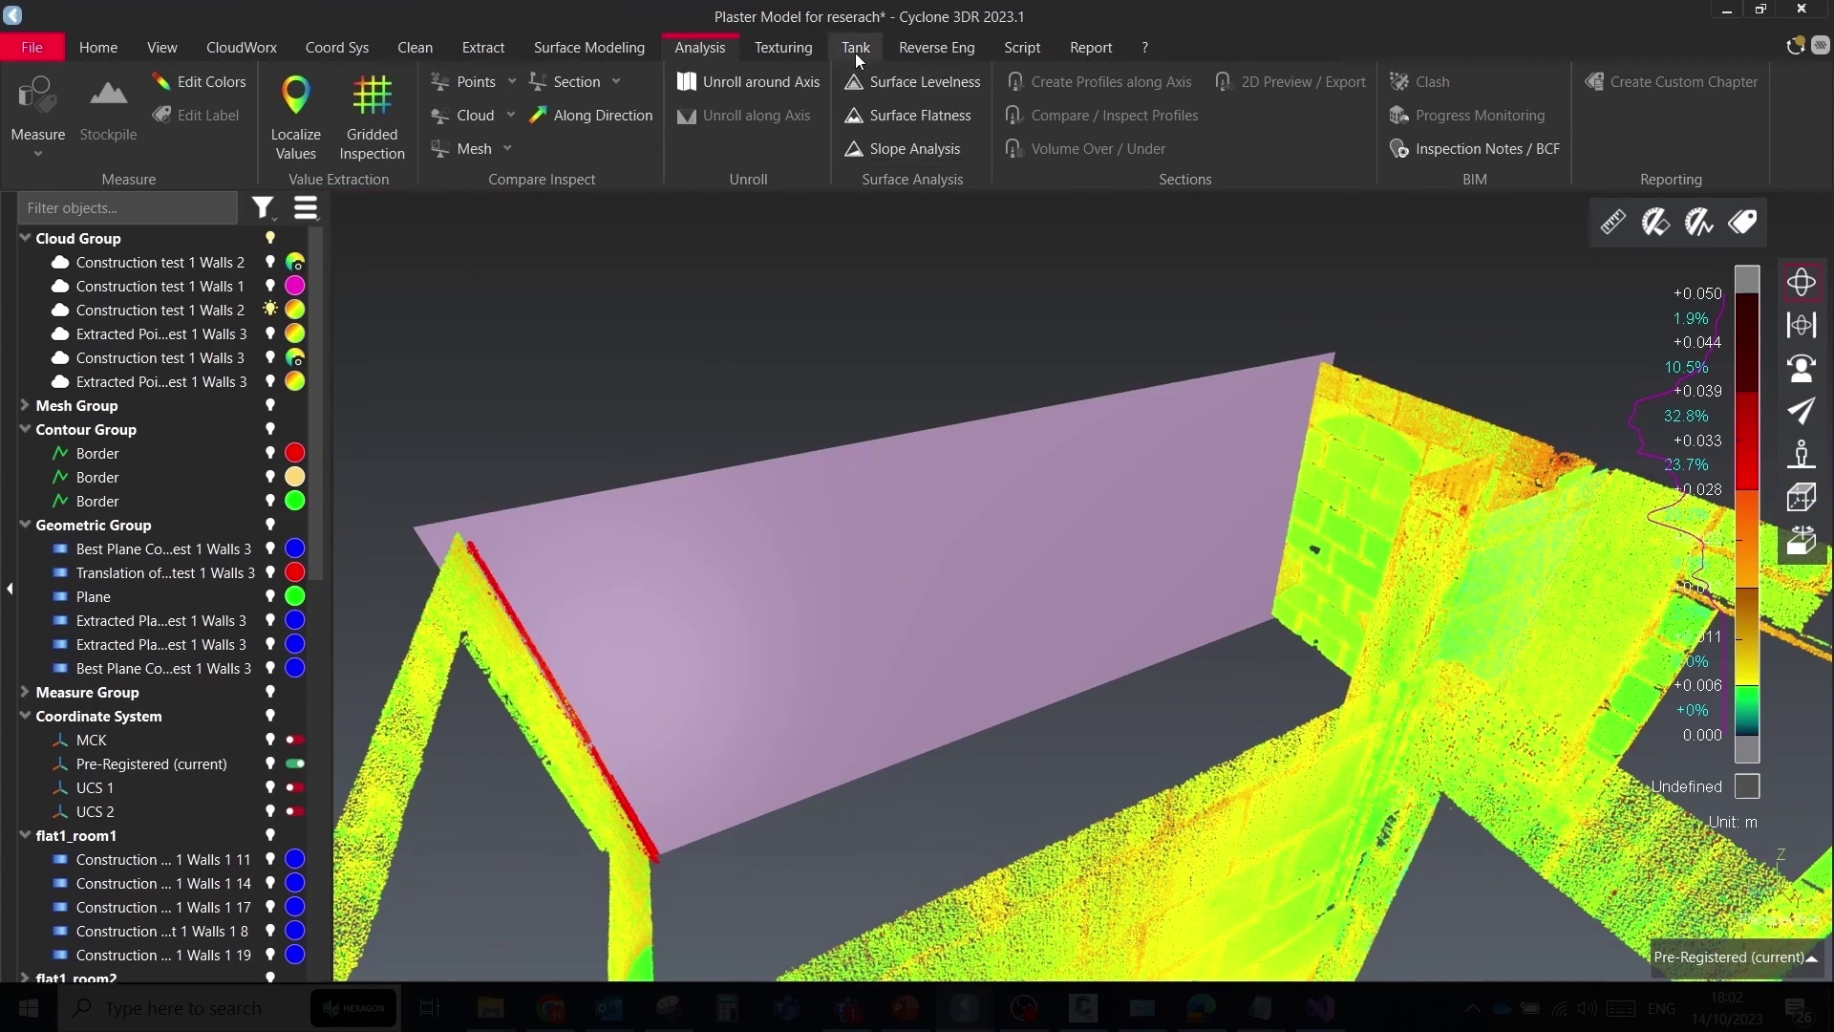
Select the inspected plane mesh and run the script that calculates surfaces and volumes for each inspection range
{"action": "left_click", "coordinate": [36, 101]}
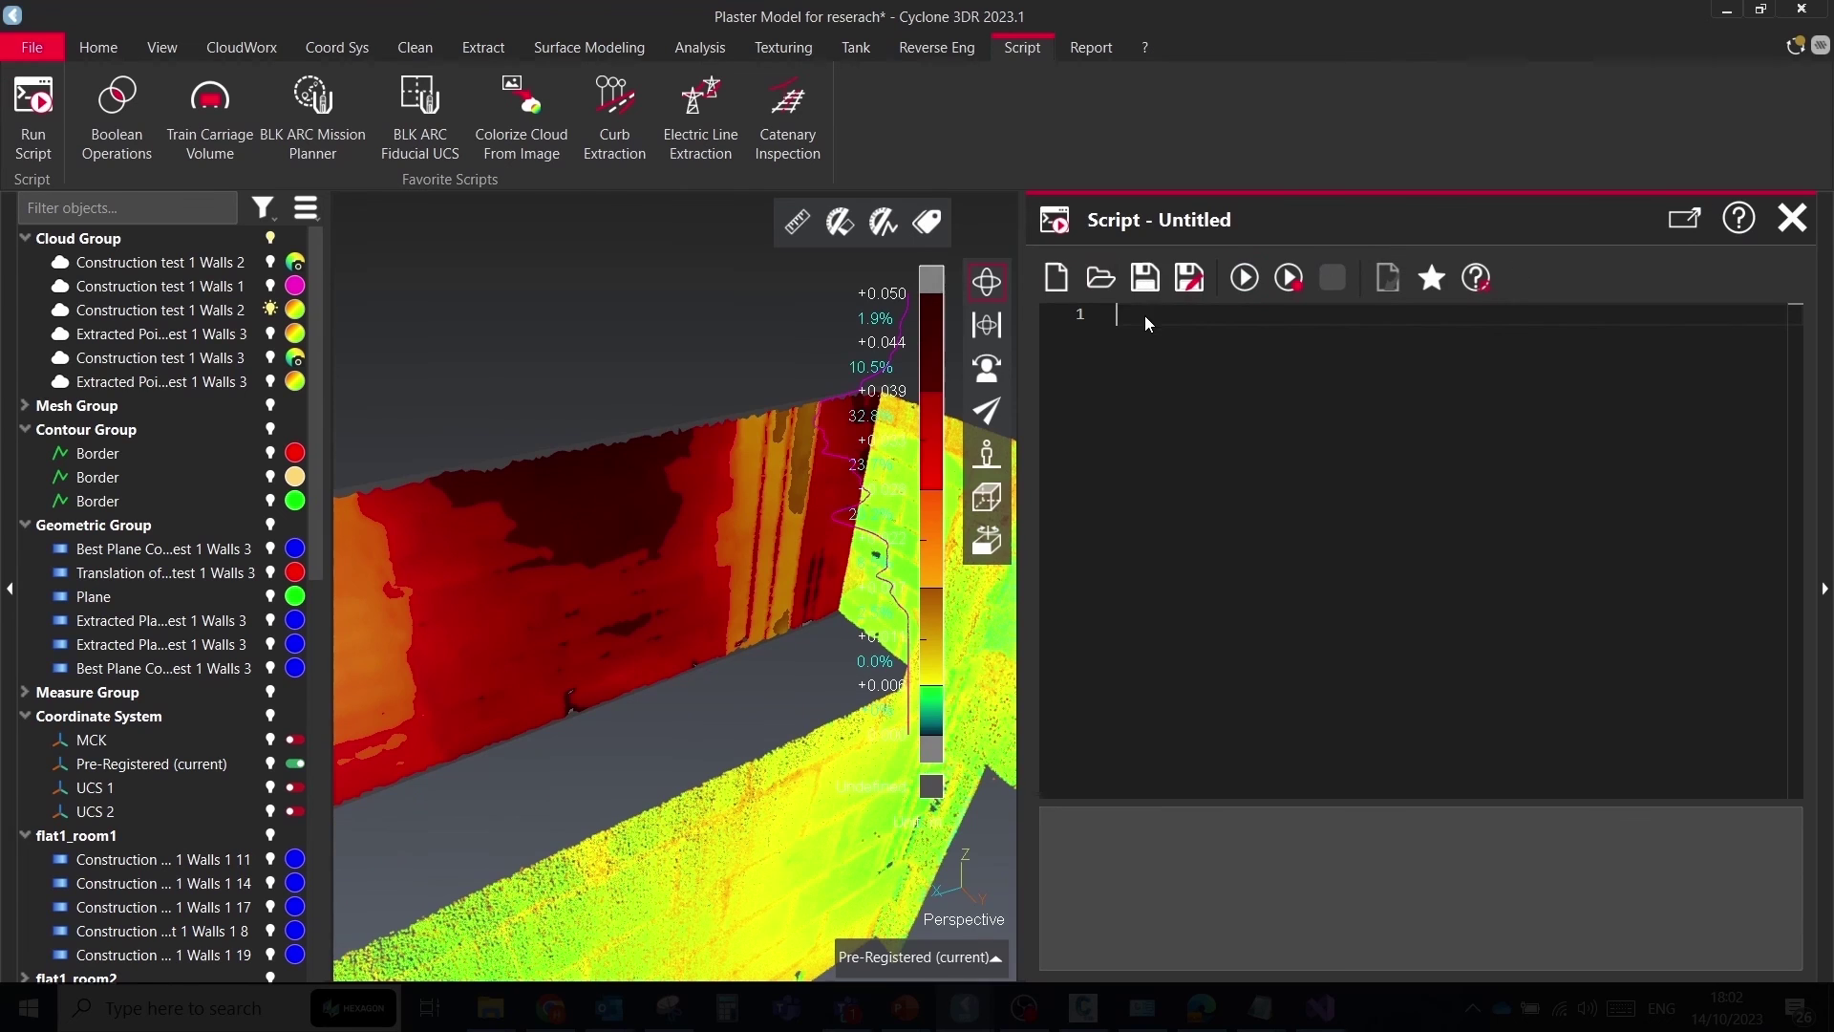
{"action": "scroll", "coordinate": [1421, 573], "scroll_direction": "up", "scroll_amount": 11}
{"action": "left_click", "coordinate": [592, 552]}
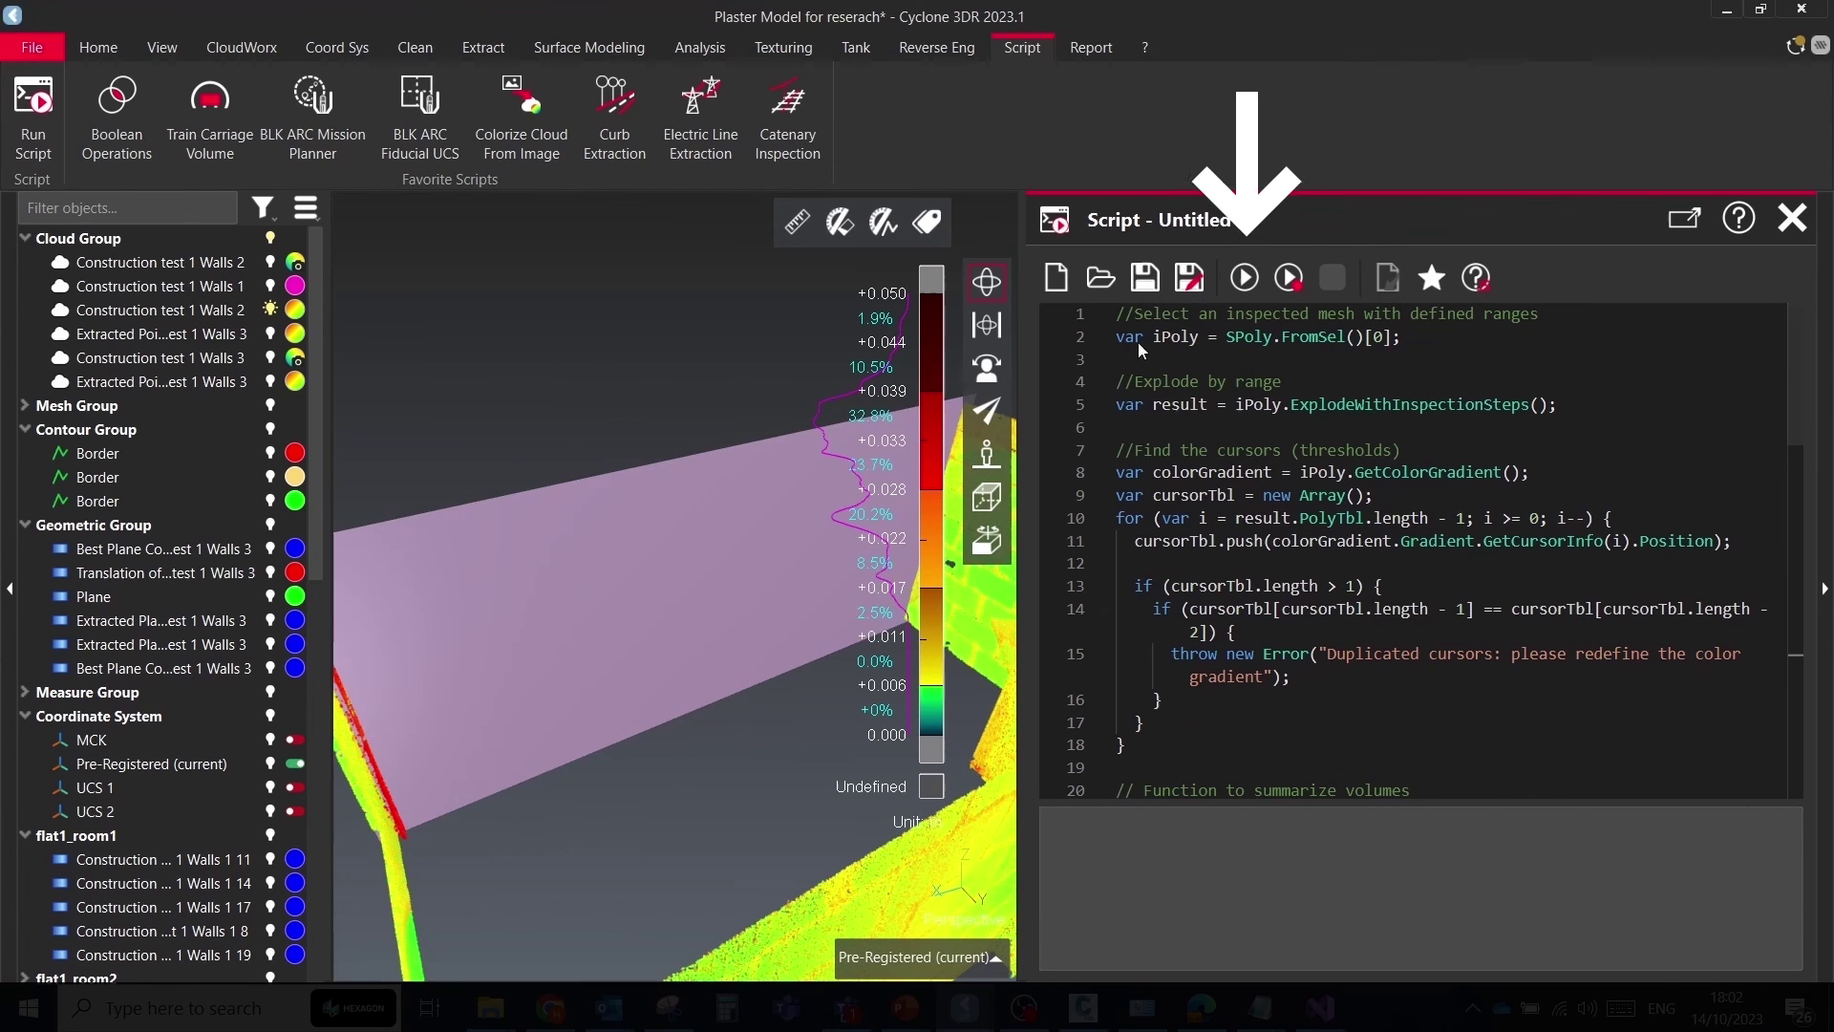
{"action": "left_click", "coordinate": [1241, 278]}
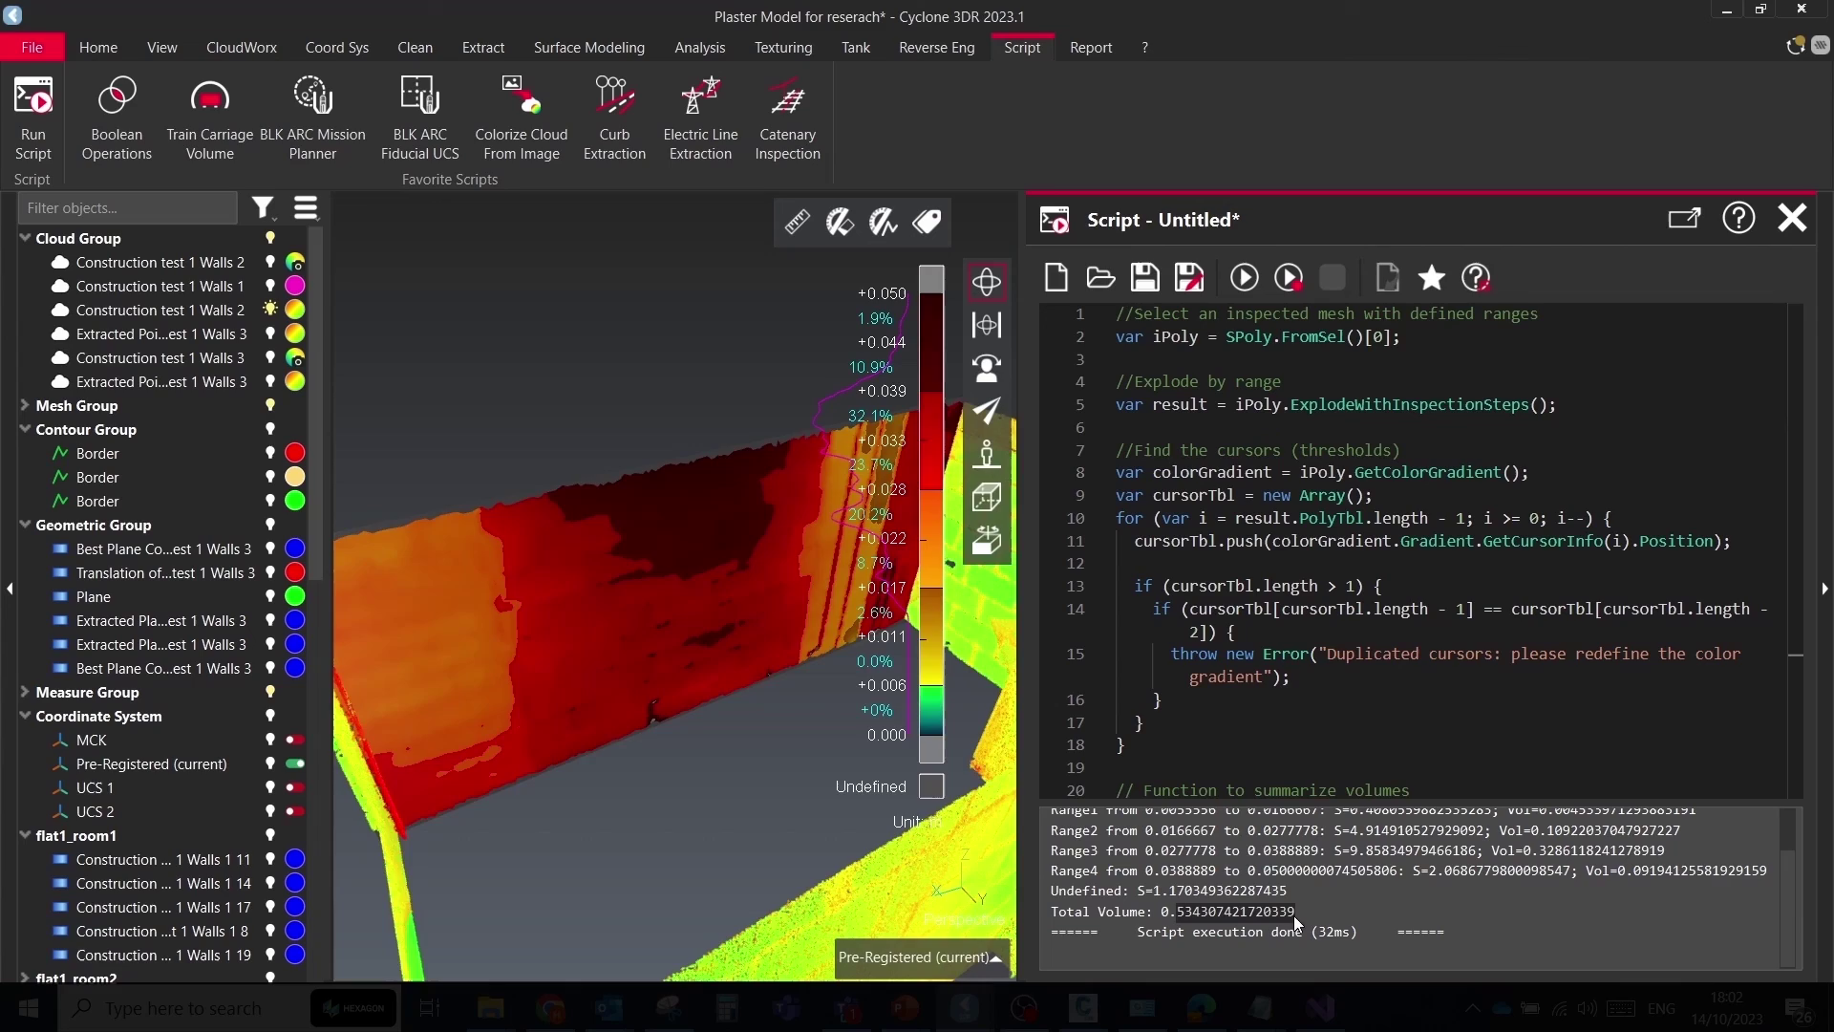
Widen the 3D scene beside the script, view the colored wall mesh from several angles and undo the last inspection
{"action": "left_click_drag", "start_coordinate": [717, 574], "coordinate": [679, 598]}
{"action": "scroll", "coordinate": [674, 602], "scroll_direction": "down", "scroll_amount": 2}
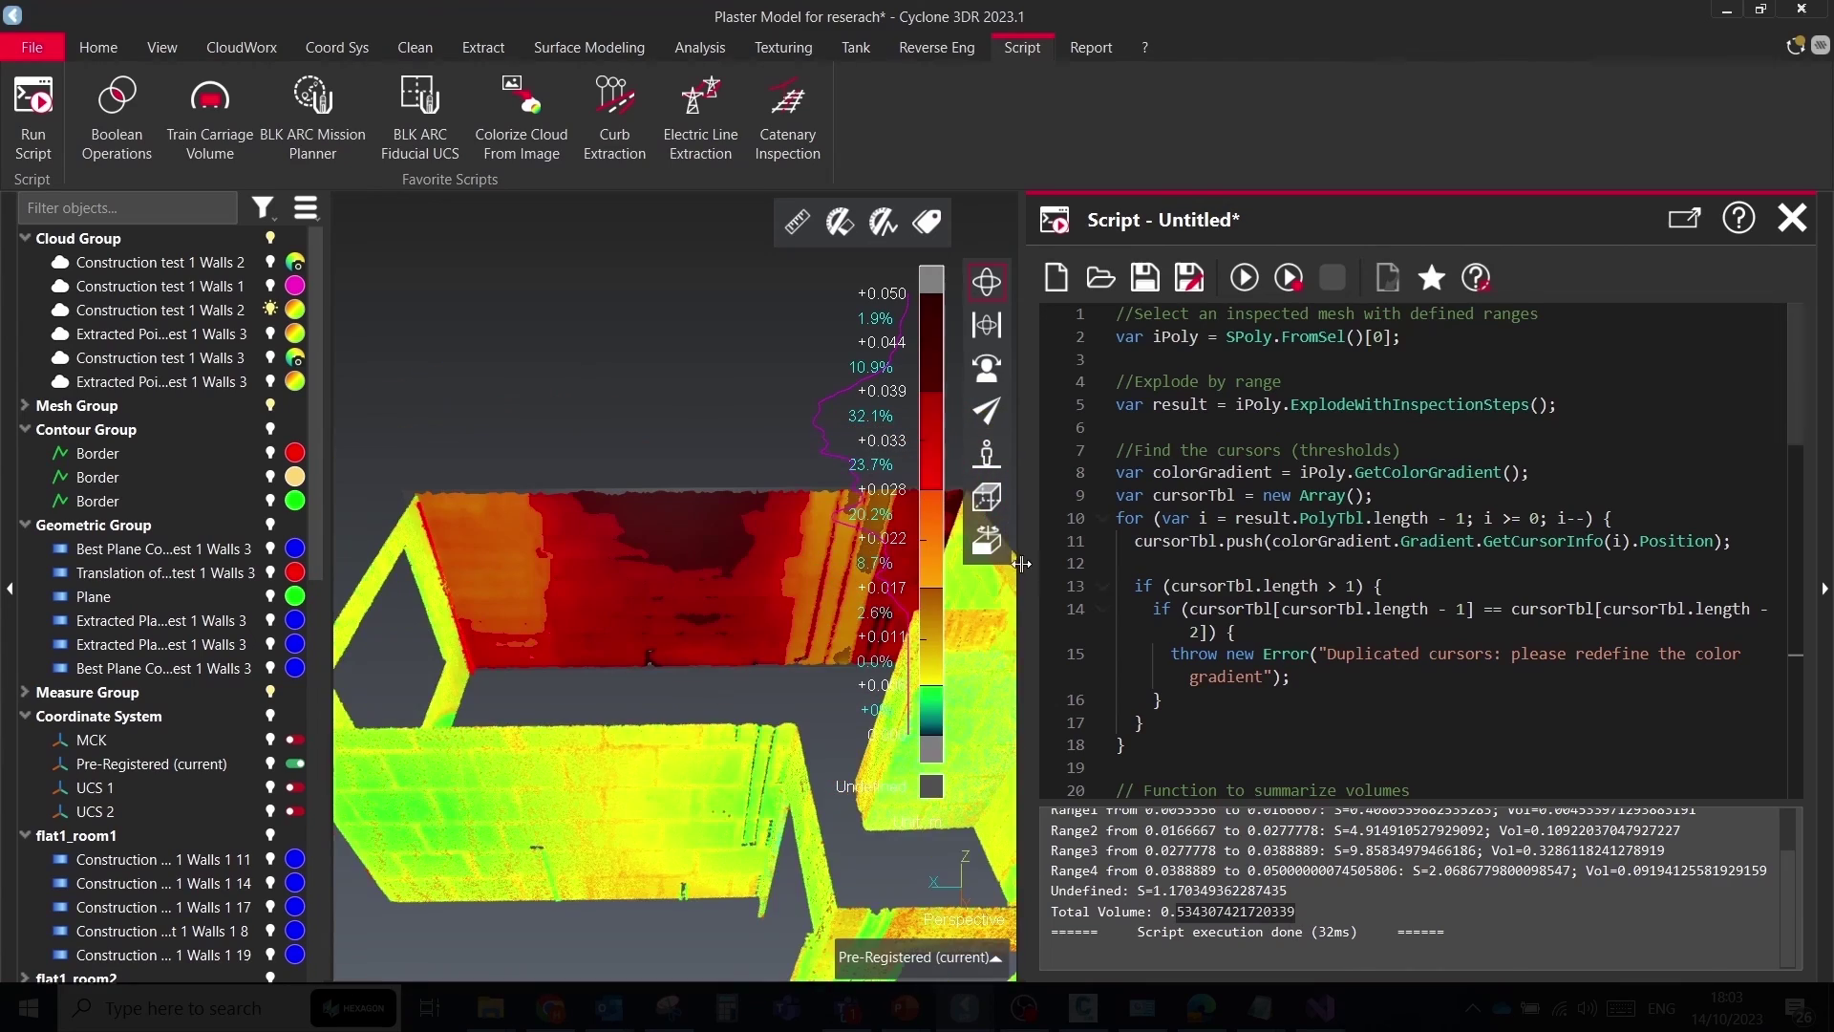
{"action": "left_click_drag", "start_coordinate": [1021, 563], "coordinate": [1372, 532]}
{"action": "middle_click_drag", "start_coordinate": [933, 666], "coordinate": [827, 641]}
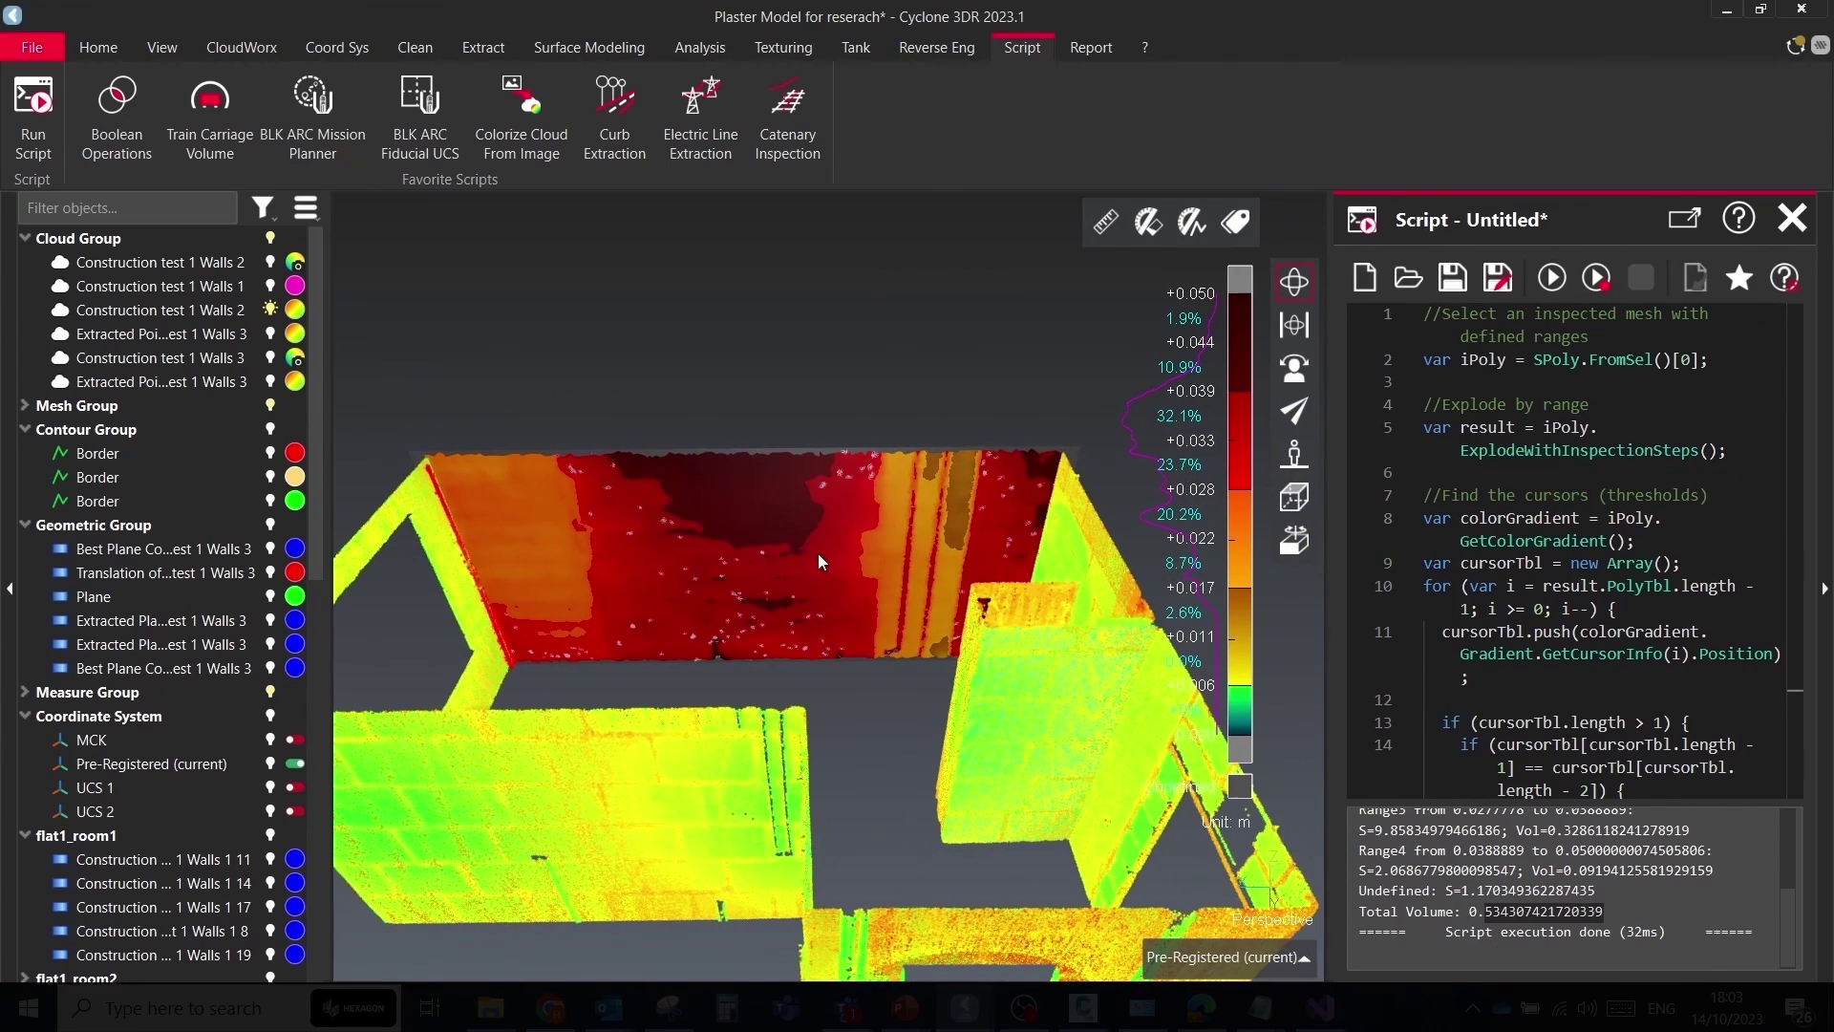
{"action": "left_click_drag", "start_coordinate": [658, 448], "coordinate": [688, 412]}
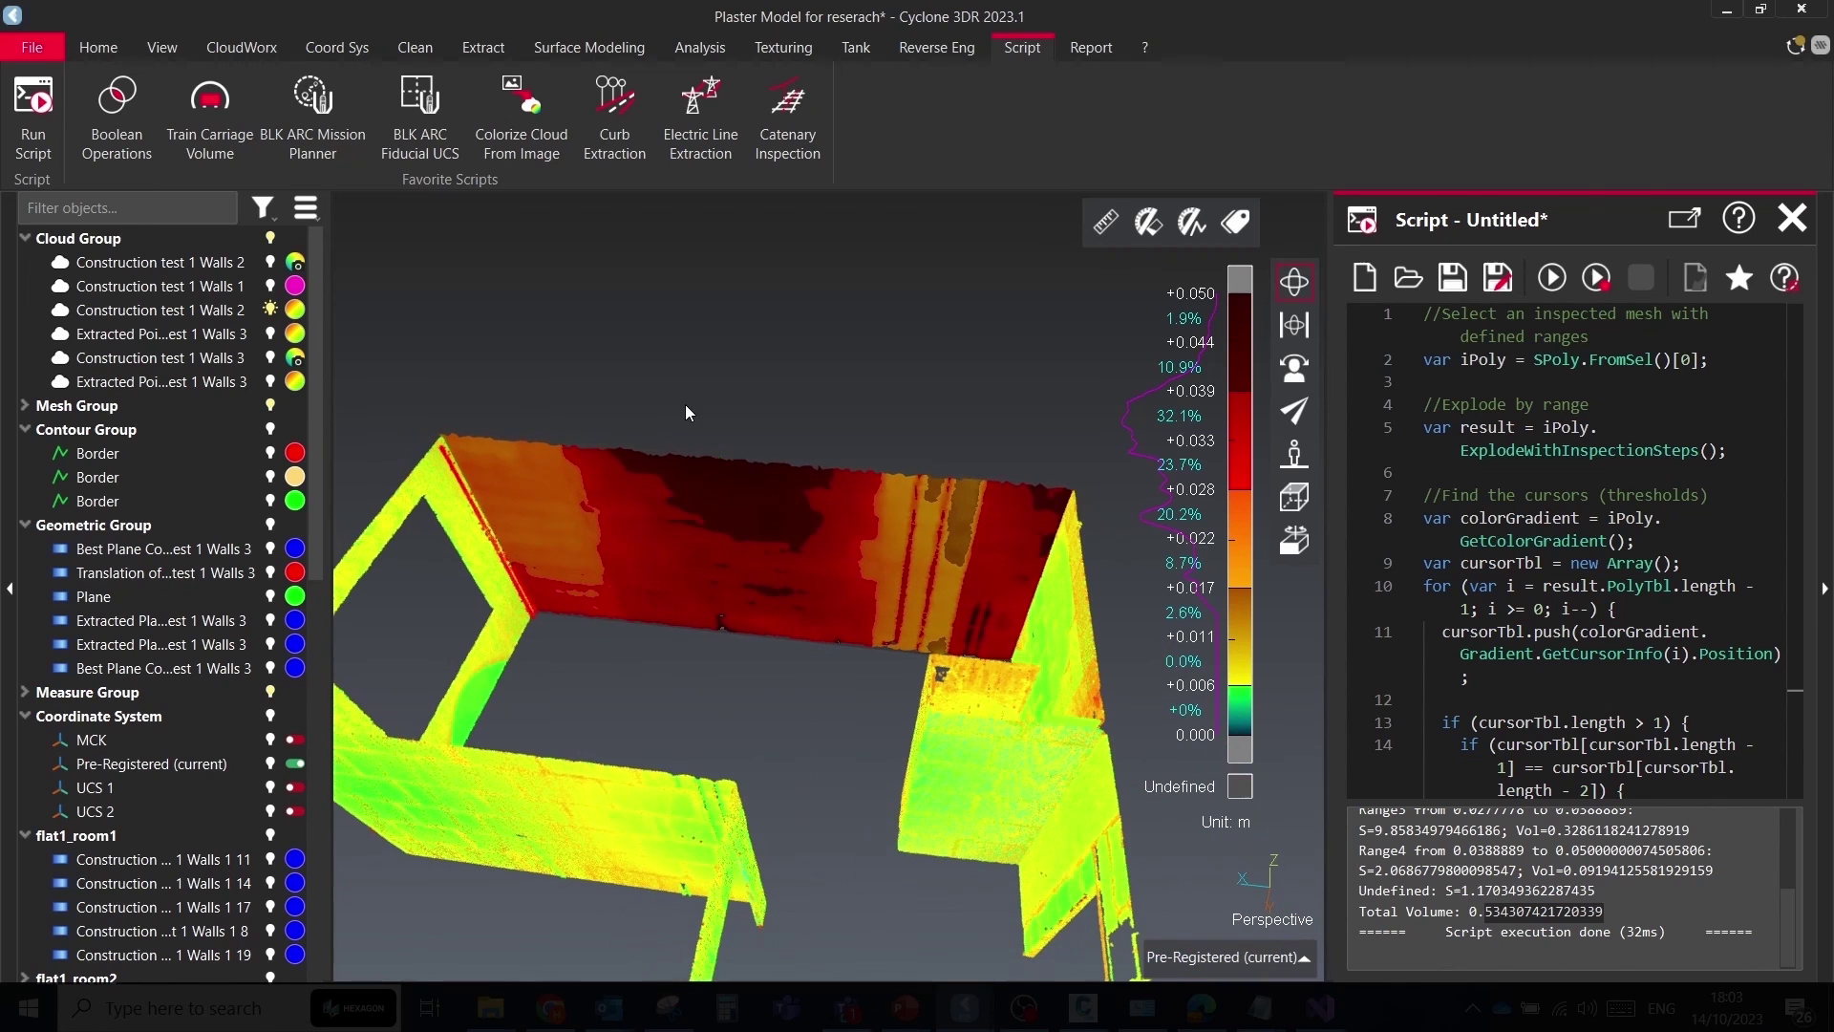
{"action": "key", "text": "ctrl+z"}
{"action": "left_click", "coordinate": [480, 49]}
{"action": "left_click", "coordinate": [587, 43]}
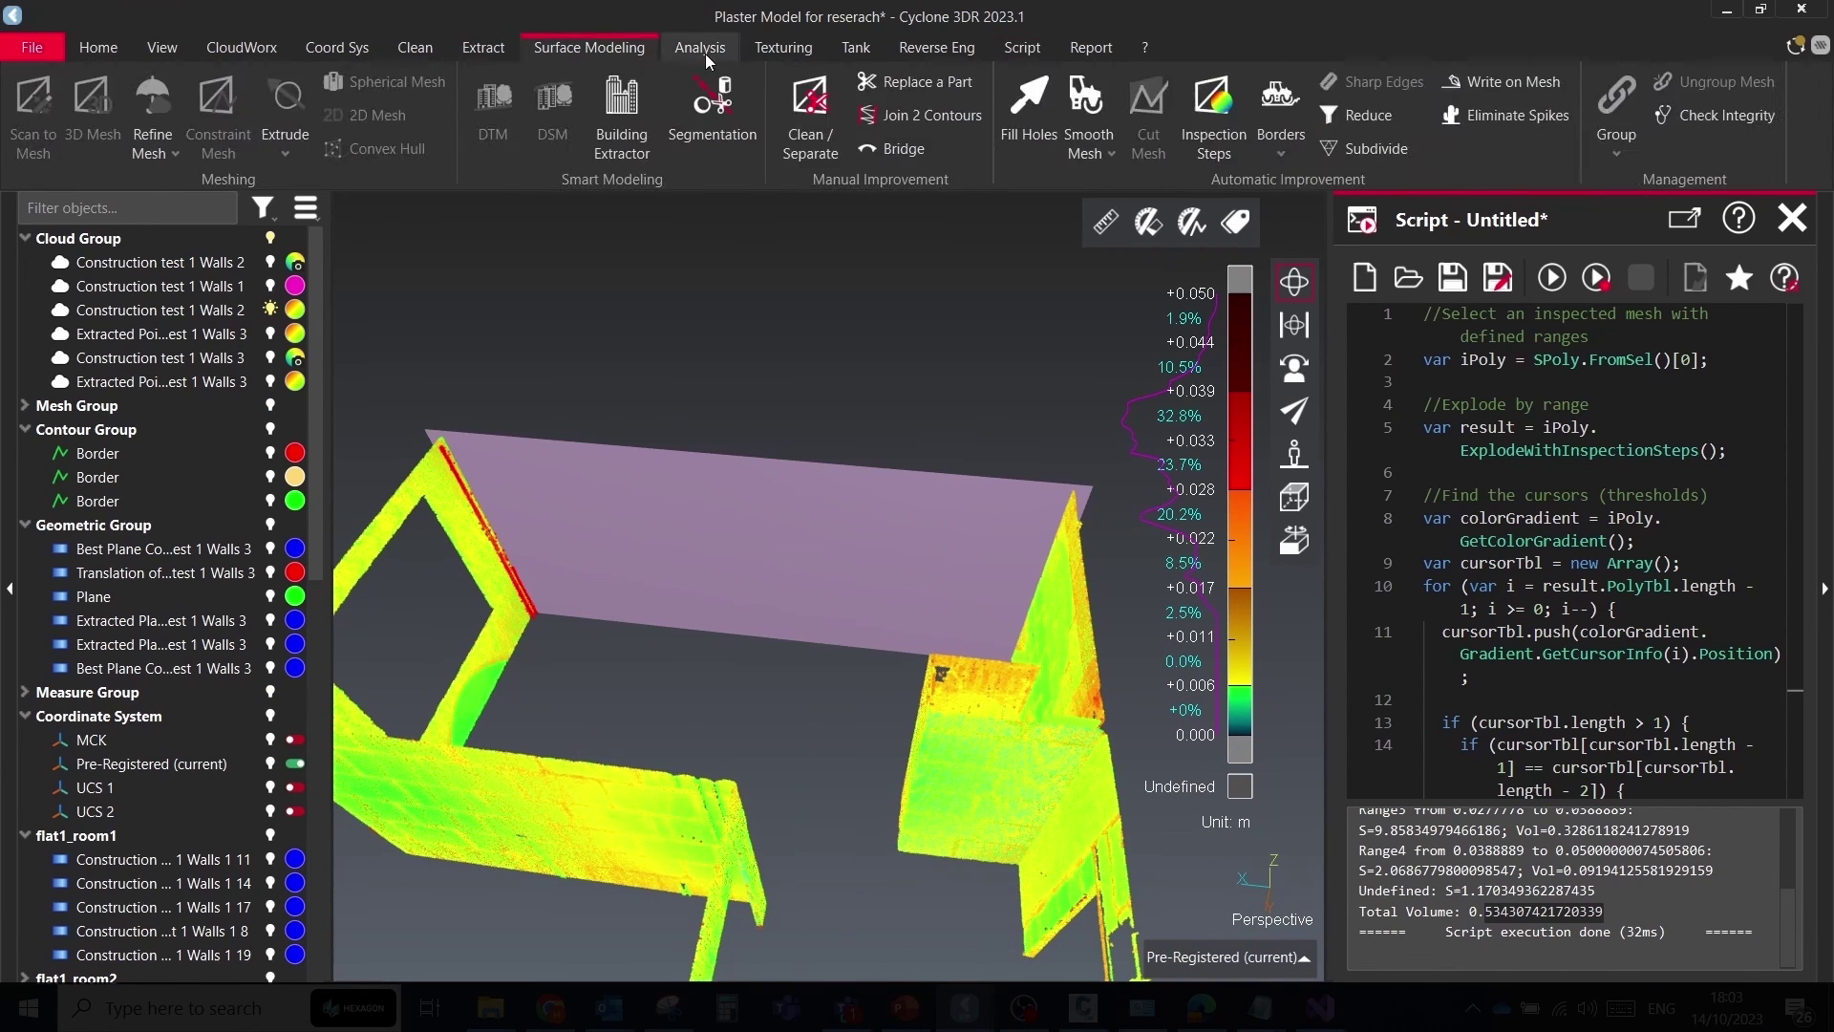
{"action": "left_click", "coordinate": [700, 49]}
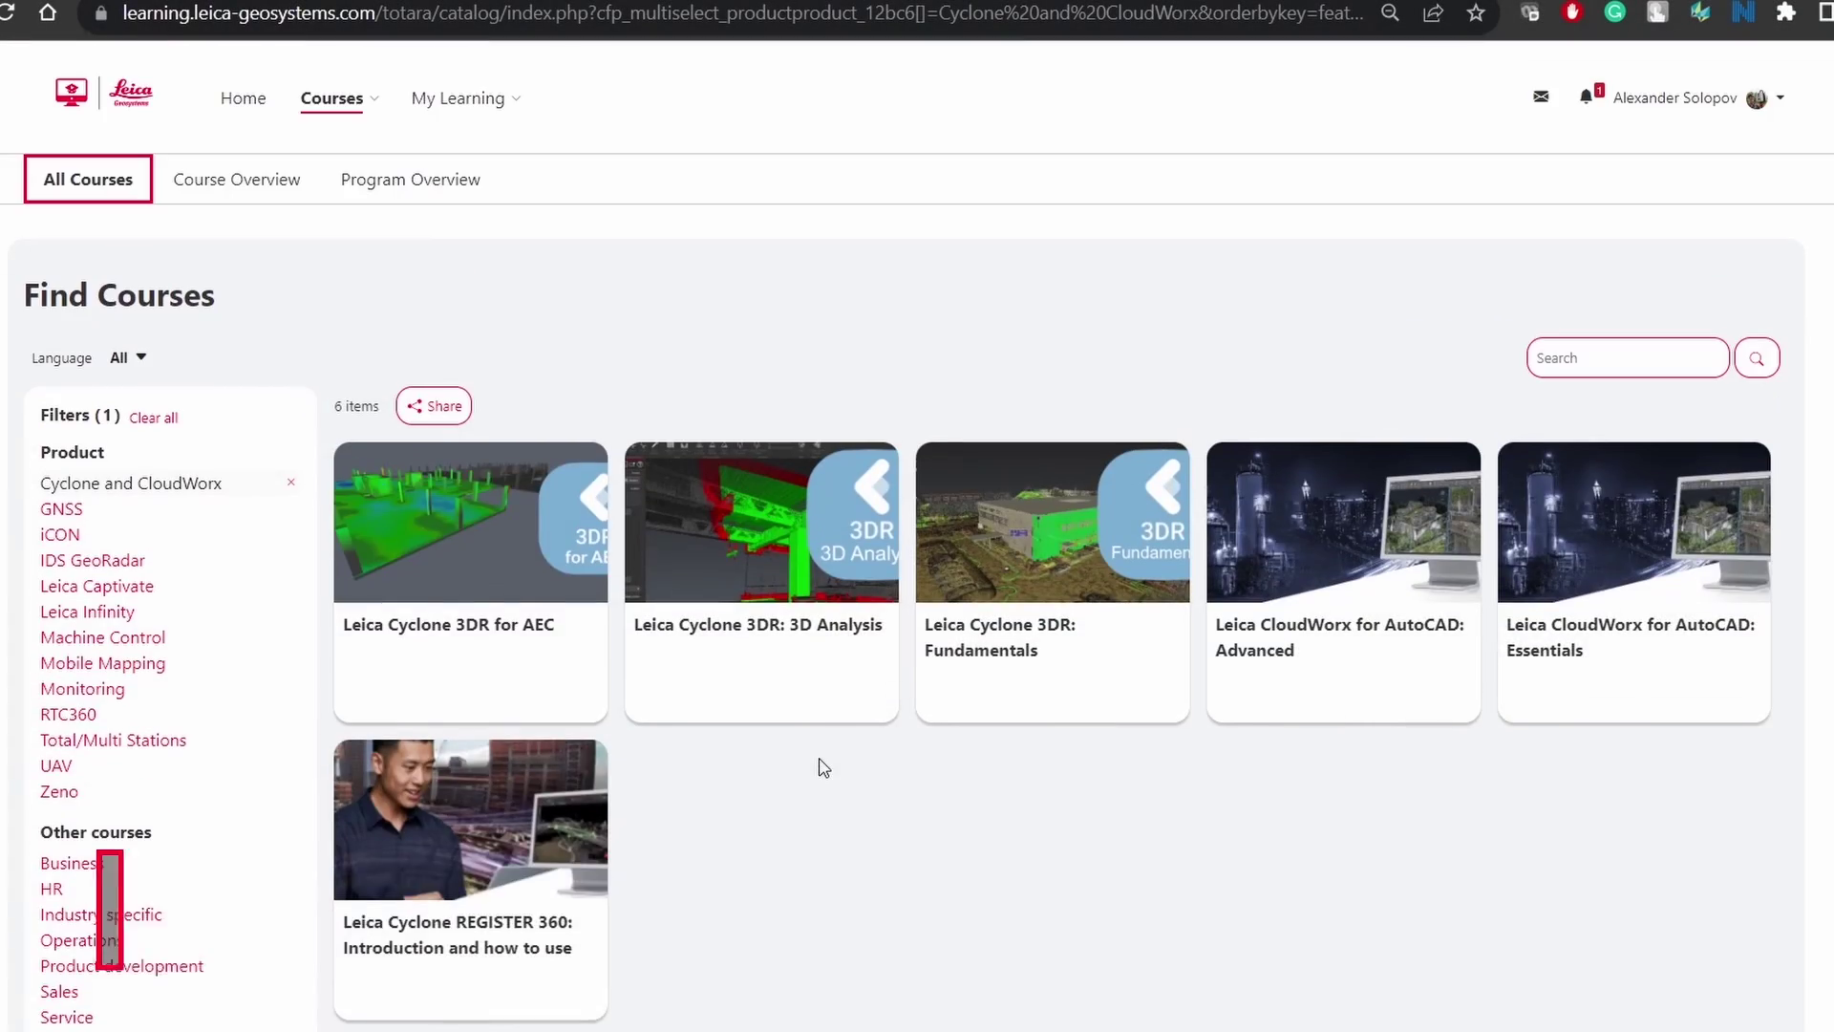
On the Leica Geosystems learning site, open the Leica Cyclone 3DR for AEC course, and skip the section extraction lesson video to 5:09
{"action": "left_click", "coordinate": [493, 586]}
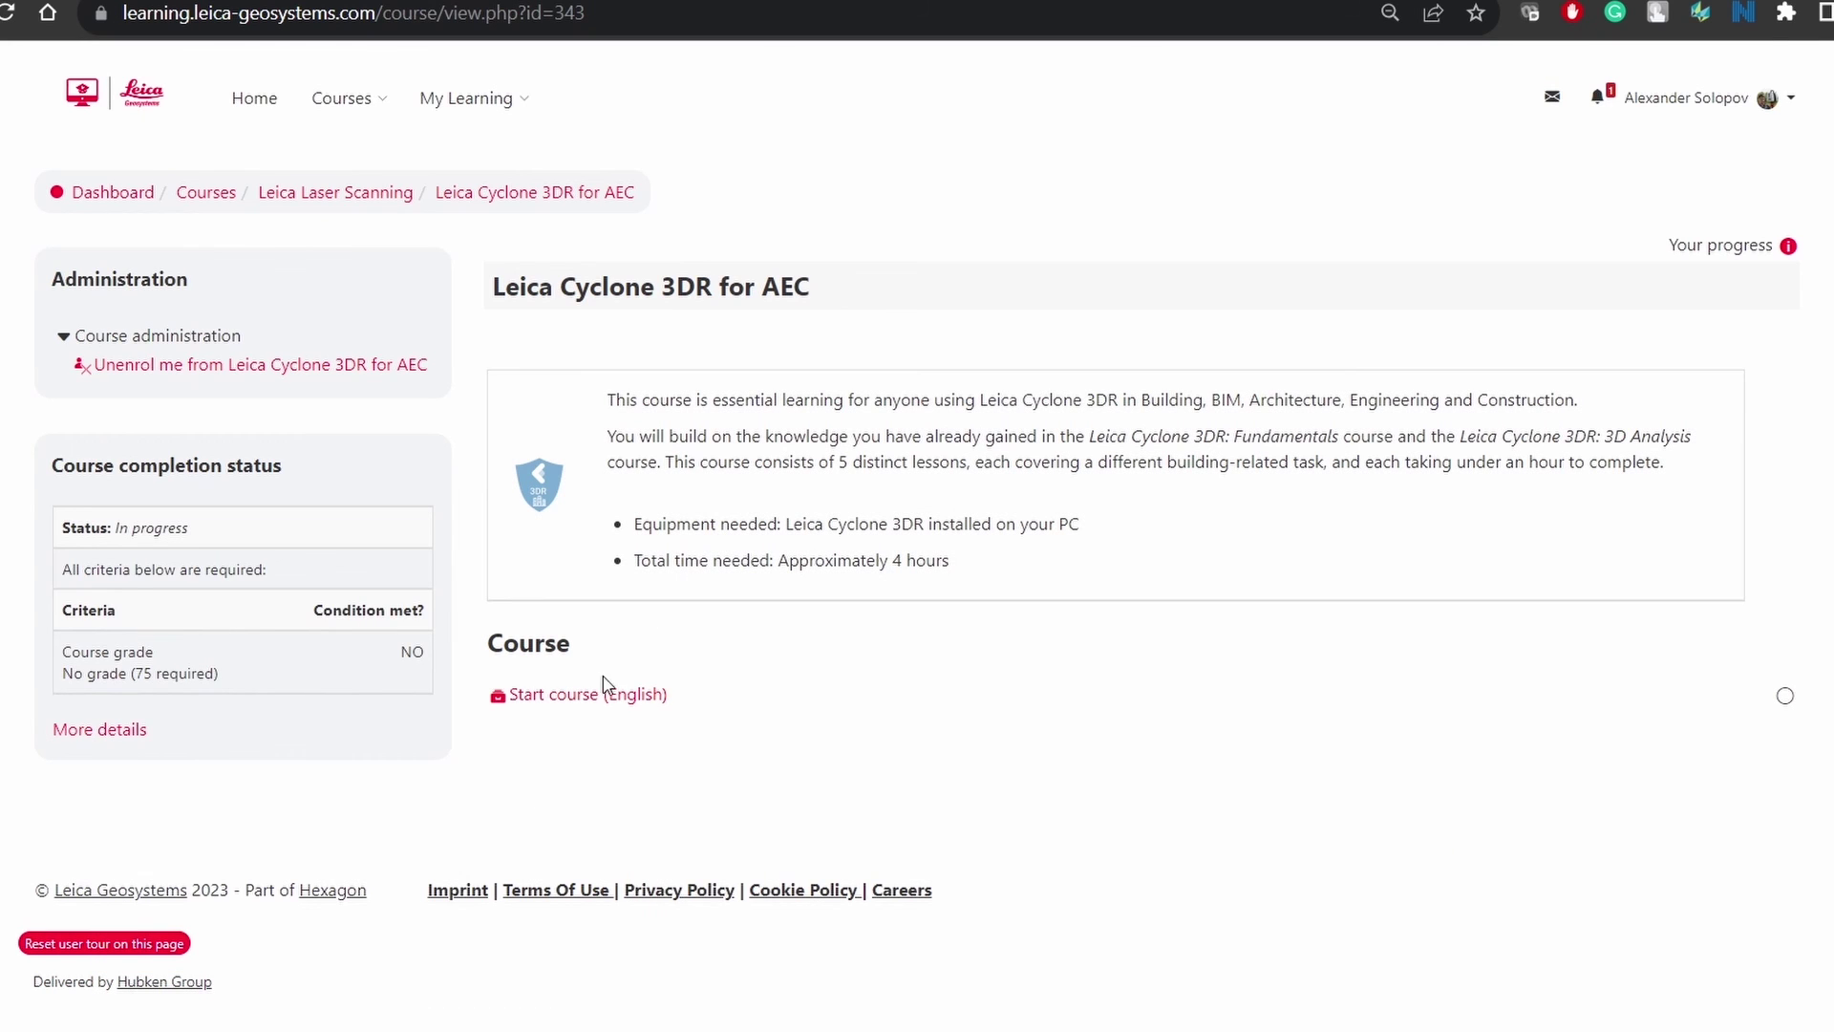
{"action": "left_click", "coordinate": [99, 731]}
{"action": "left_click", "coordinate": [549, 473]}
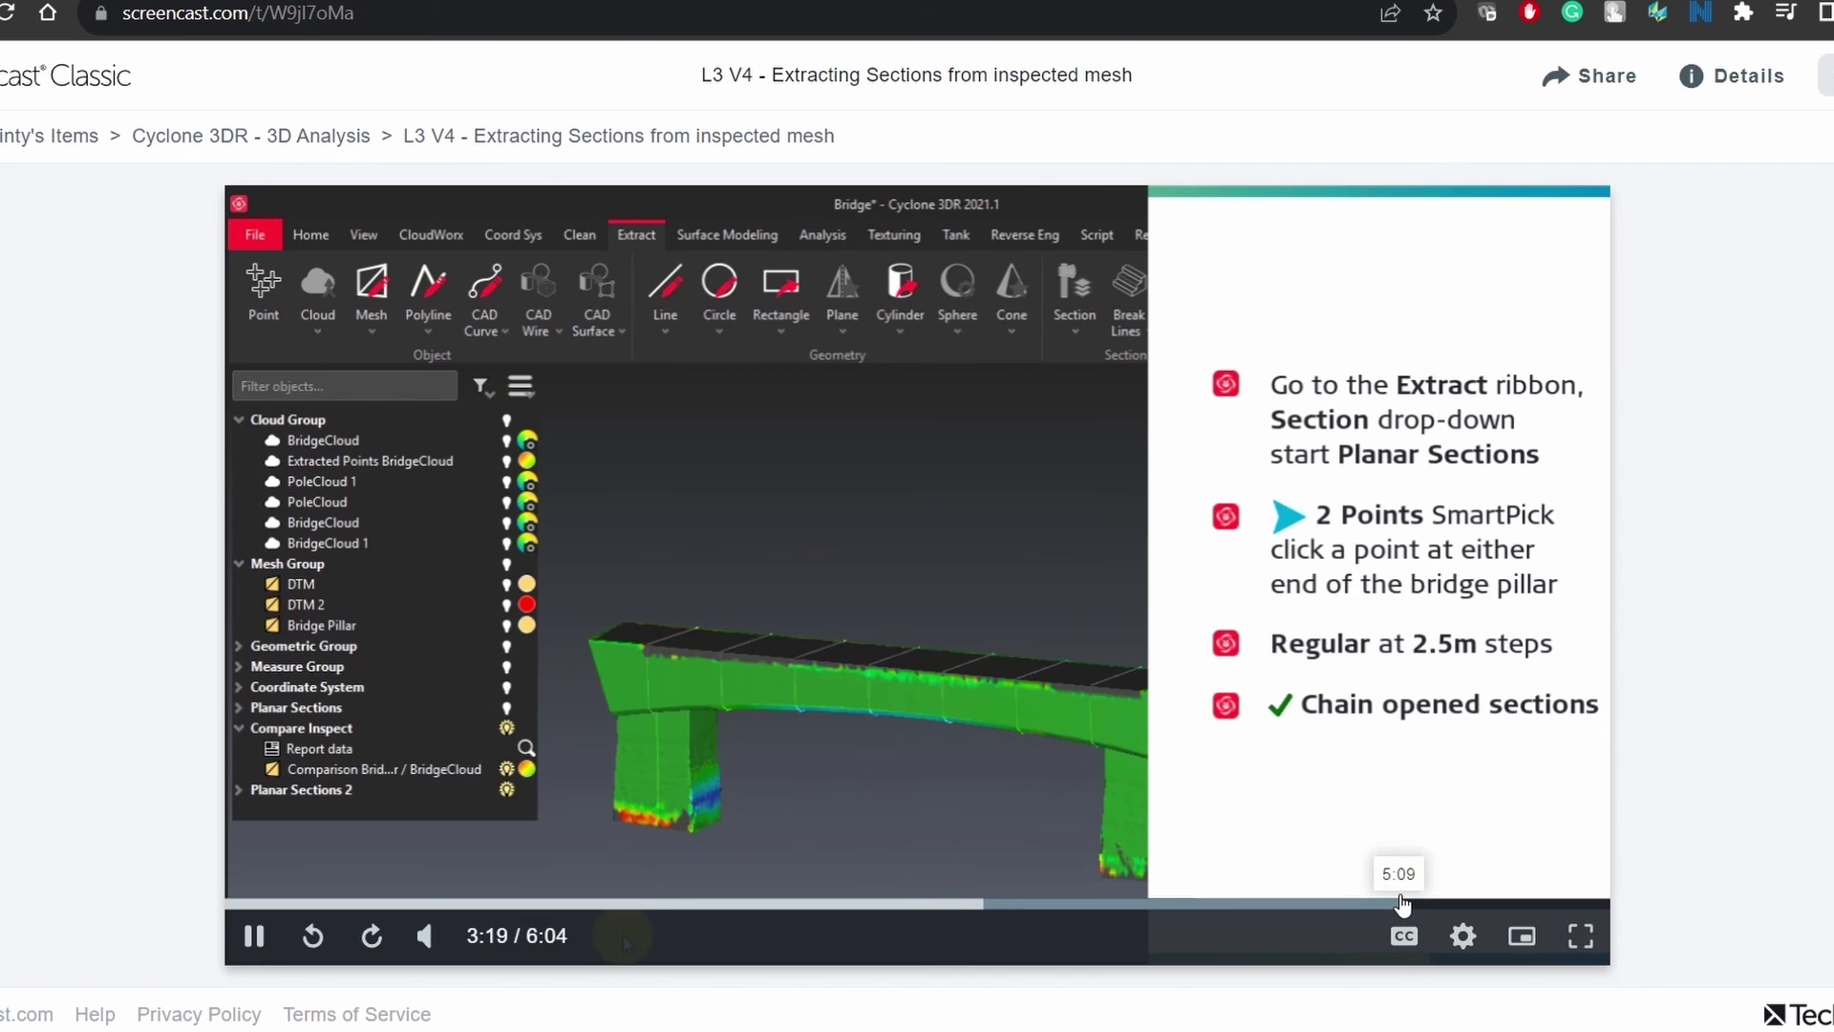
{"action": "left_click", "coordinate": [1402, 902]}
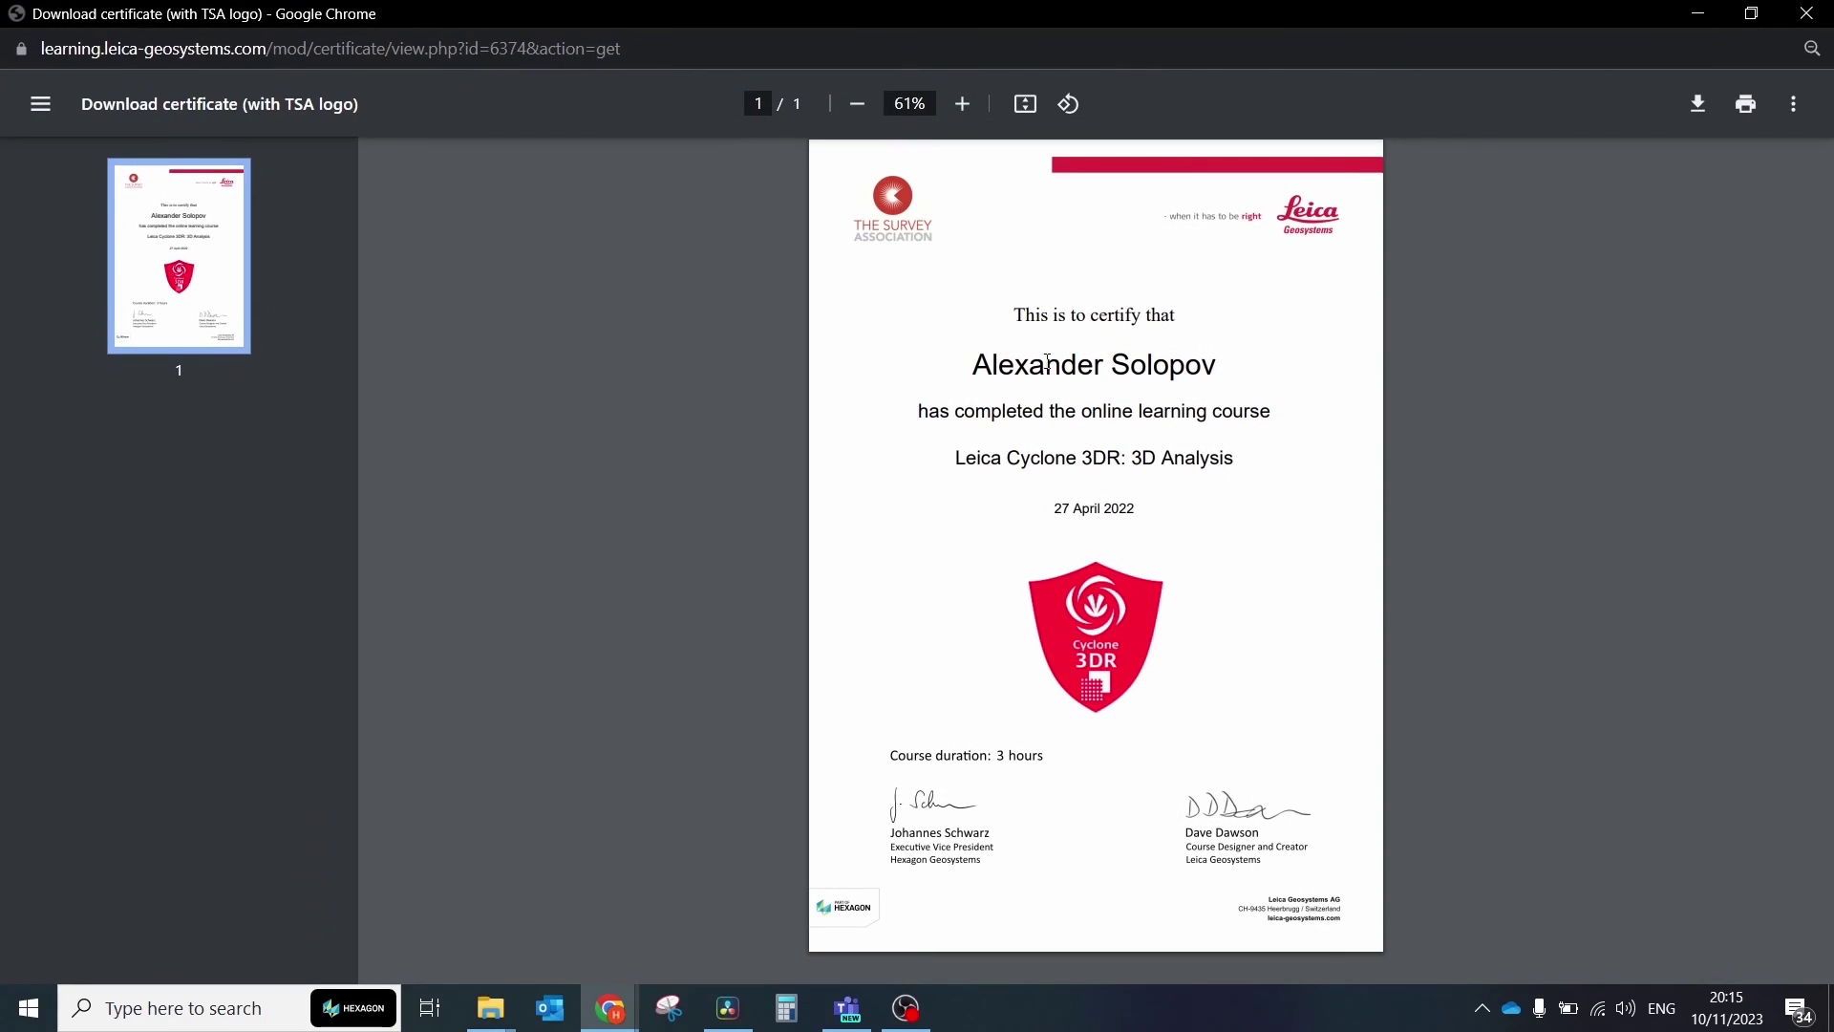
Enlarge the Leica Cyclone 3DR: 3D Analysis certificate and read it from the header down to the course duration
{"action": "scroll", "coordinate": [1165, 327], "scroll_direction": "up", "scroll_amount": 5, "text": "ctrl"}
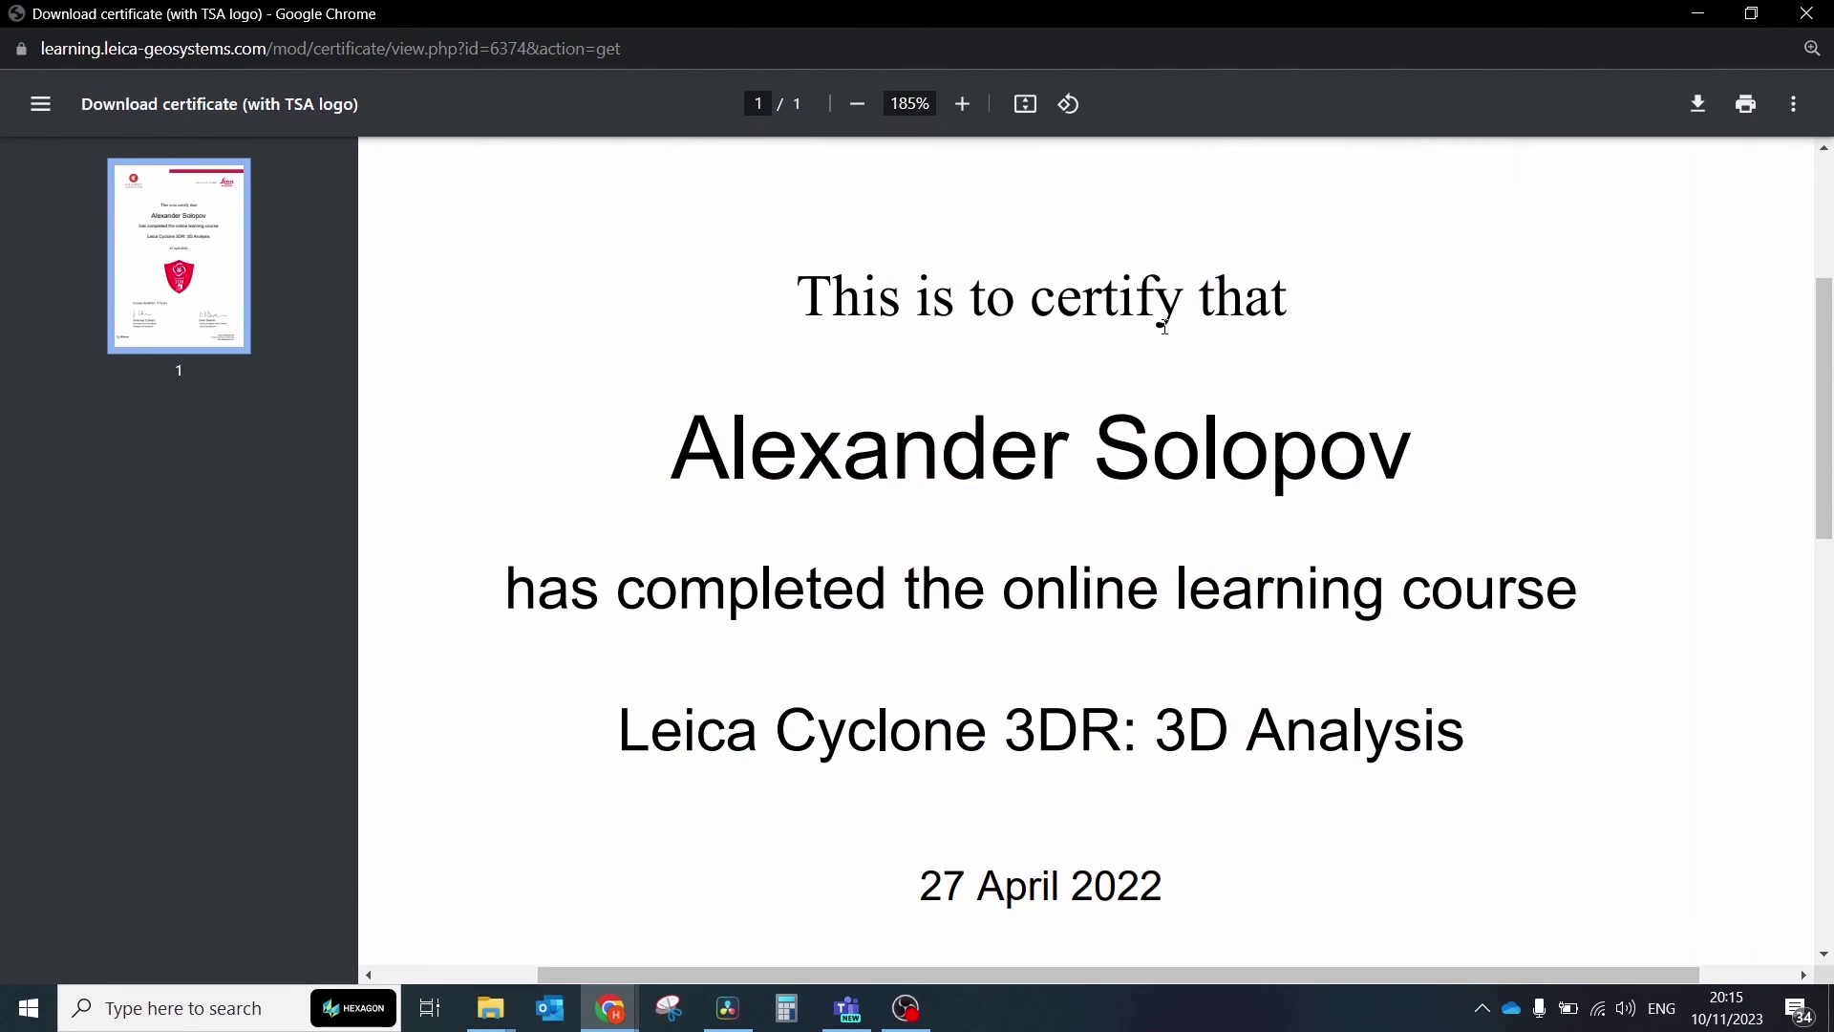
{"action": "scroll", "coordinate": [1050, 314], "scroll_direction": "up", "scroll_amount": 4}
{"action": "scroll", "coordinate": [1061, 413], "scroll_direction": "down", "scroll_amount": 8}
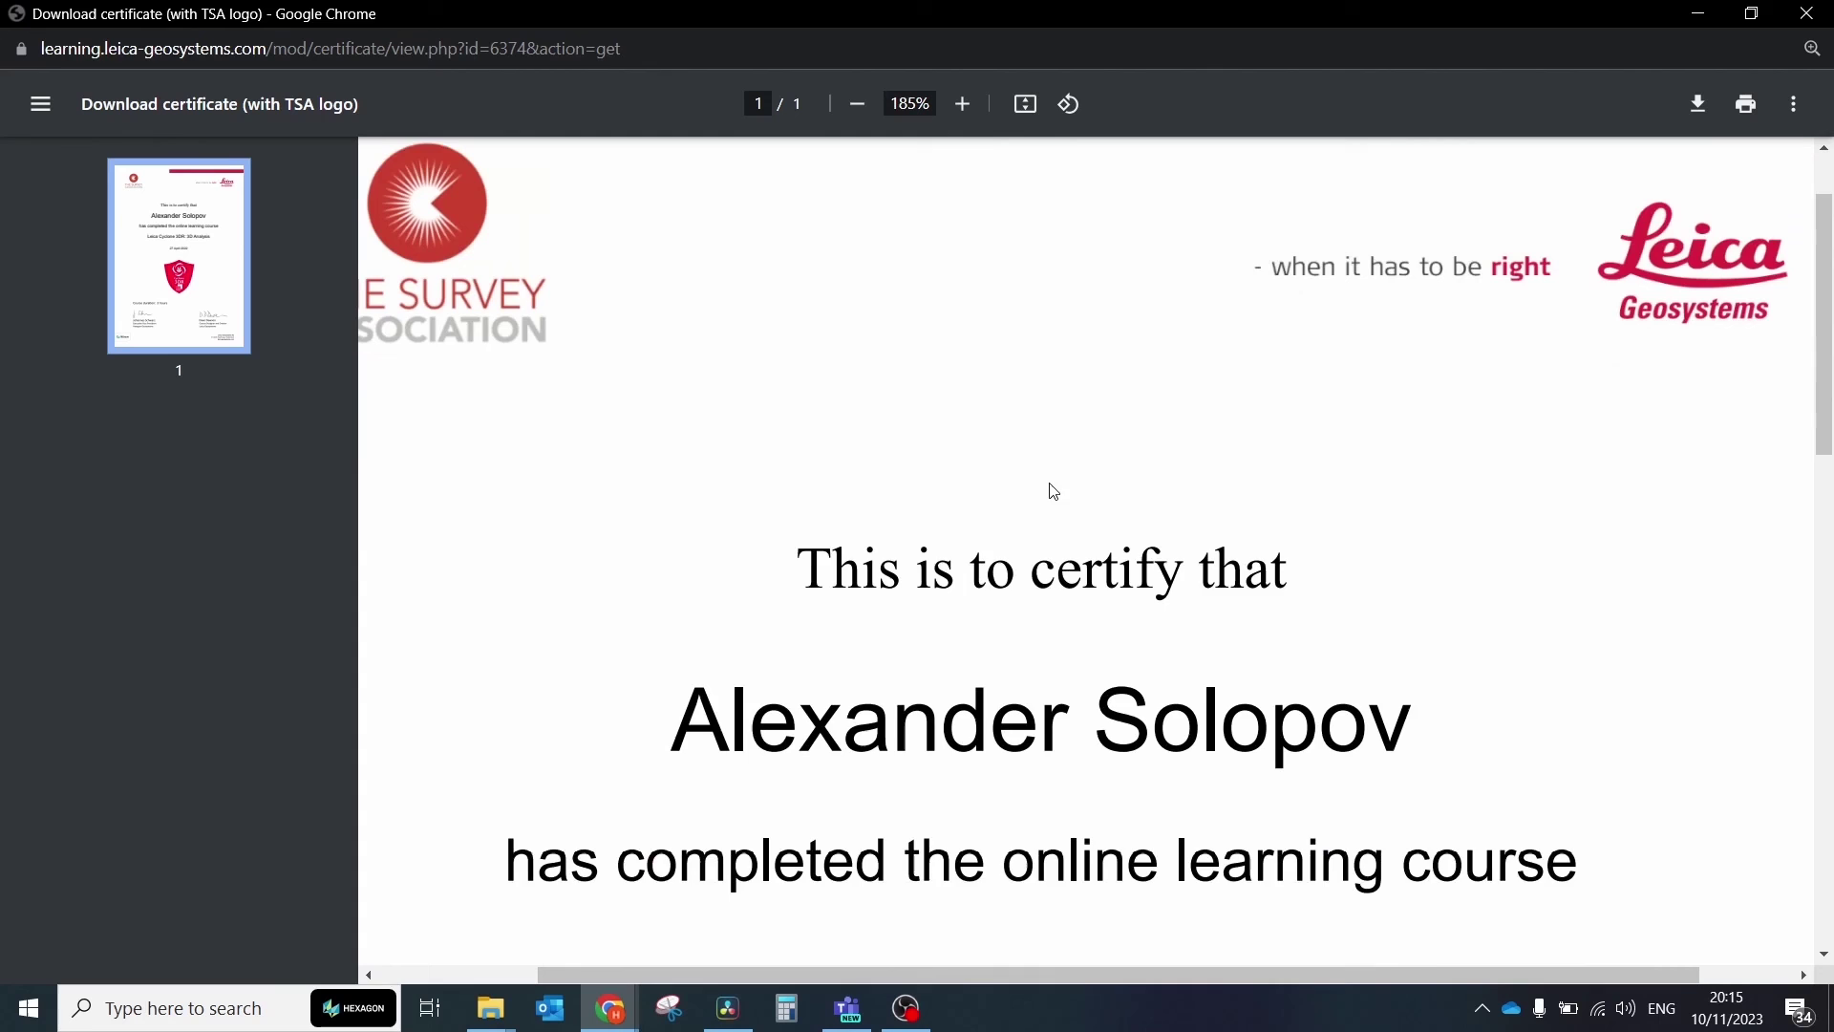
{"action": "scroll", "coordinate": [1077, 806], "scroll_direction": "down", "scroll_amount": 9}
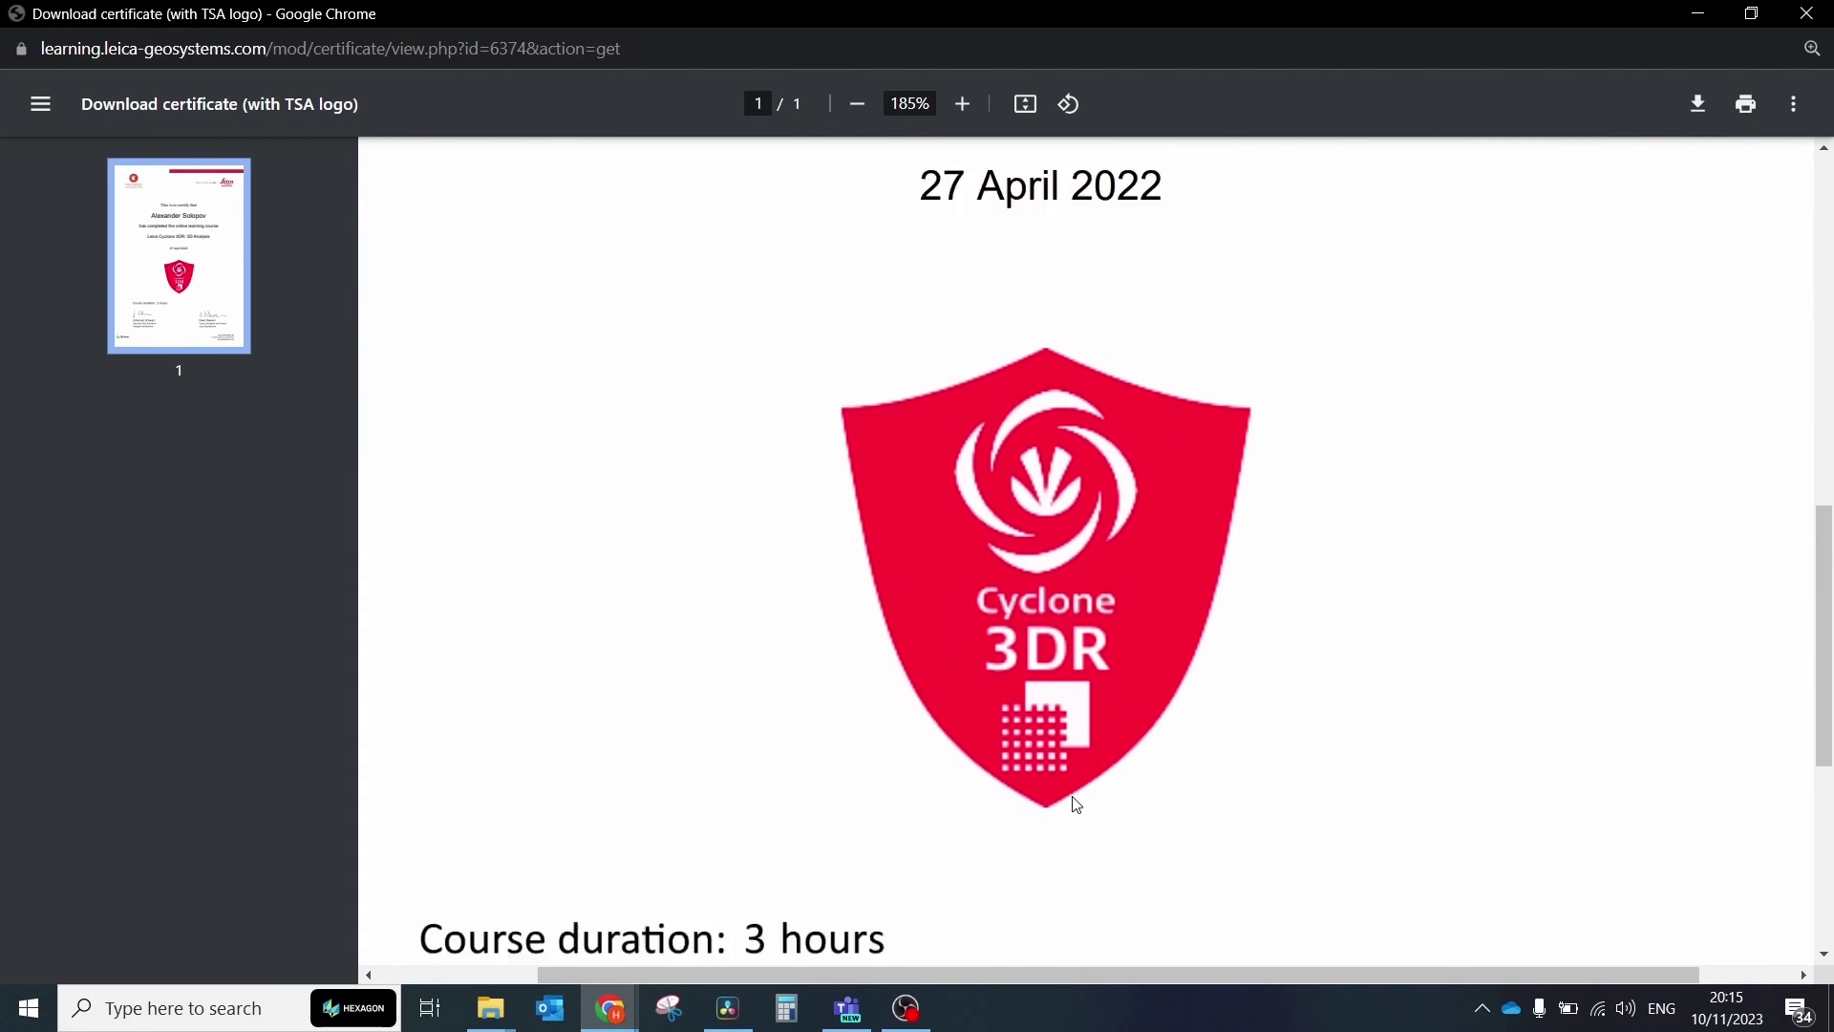